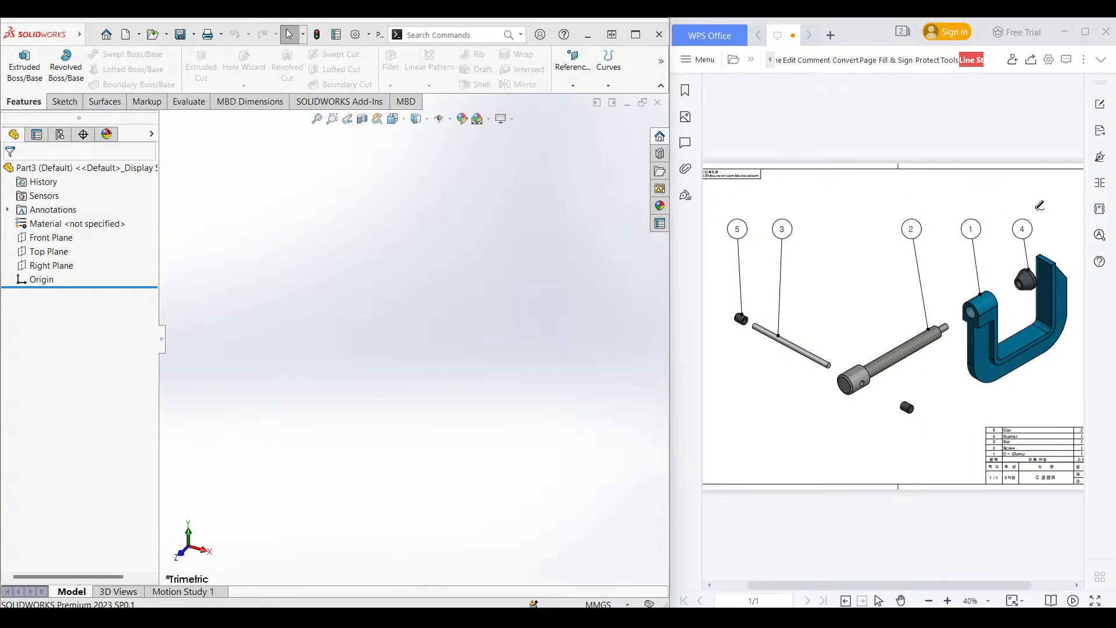
Review the exploded assembly sheet and part 1's detail drawing, circling the parts freehand and undoing each mark.
mouse_move(1037, 207)
mouse_down()
mouse_move(674, 286)
mouse_move(1071, 256)
mouse_move(1004, 217)
mouse_up()
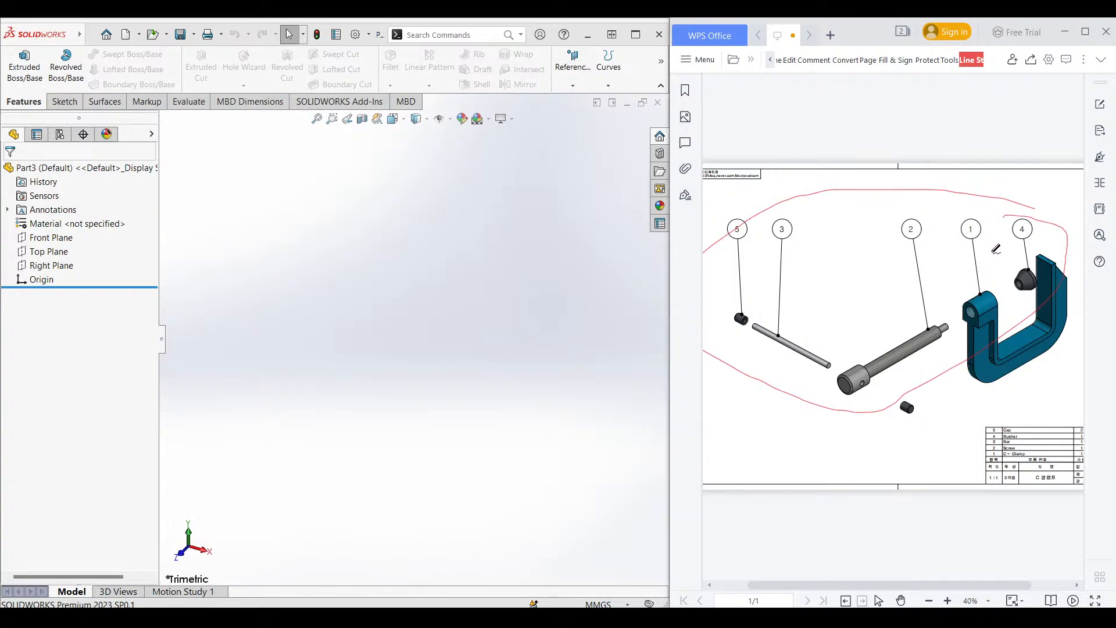
key(ctrl+z)
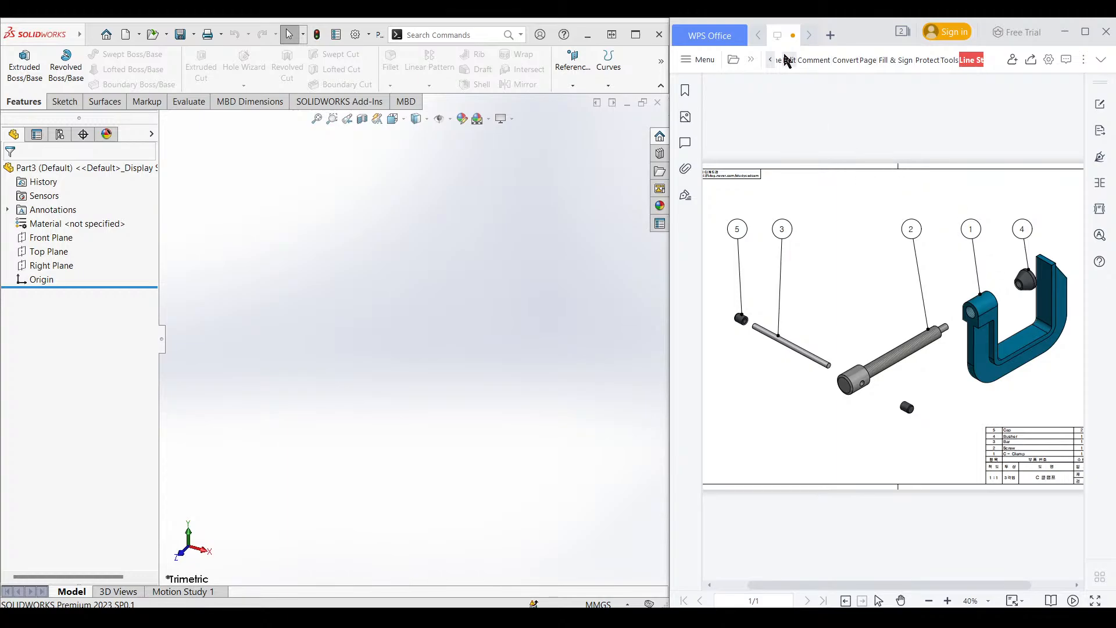
click(808, 35)
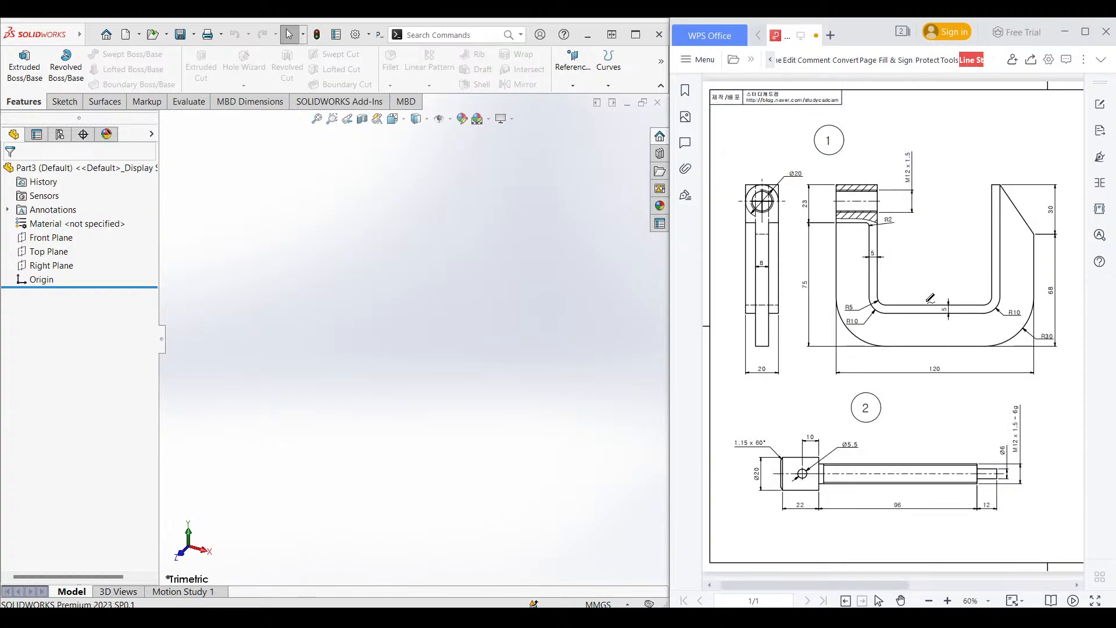
mouse_move(883, 585)
mouse_down()
mouse_move(1066, 574)
mouse_move(859, 575)
mouse_up()
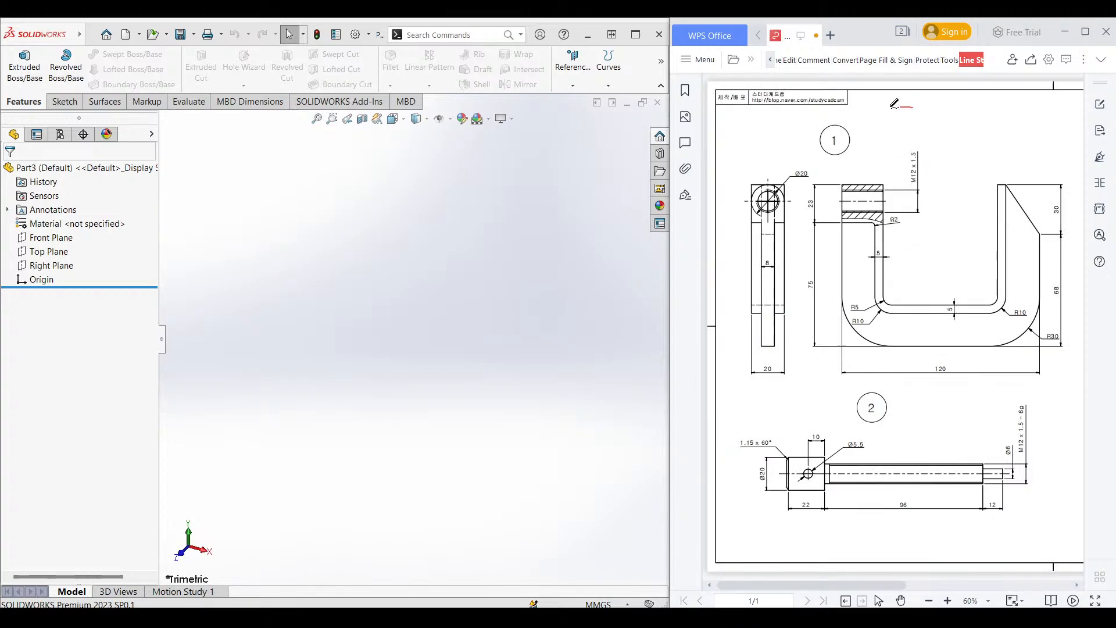
mouse_move(893, 106)
mouse_down()
mouse_move(745, 309)
mouse_move(1050, 288)
mouse_move(894, 124)
mouse_up()
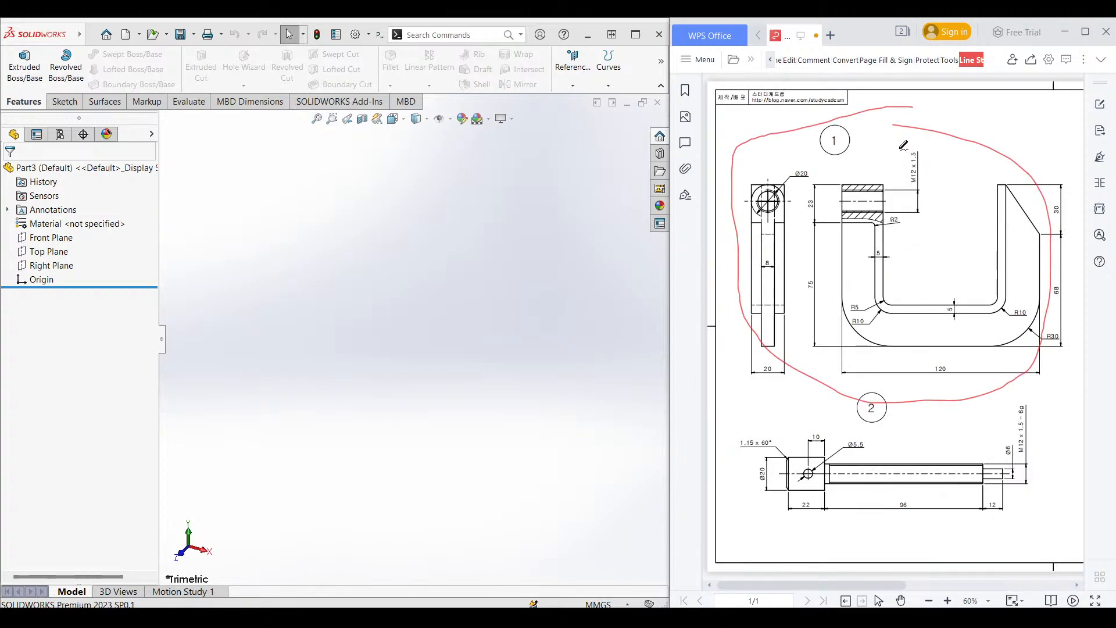
key(ctrl+z)
click(766, 38)
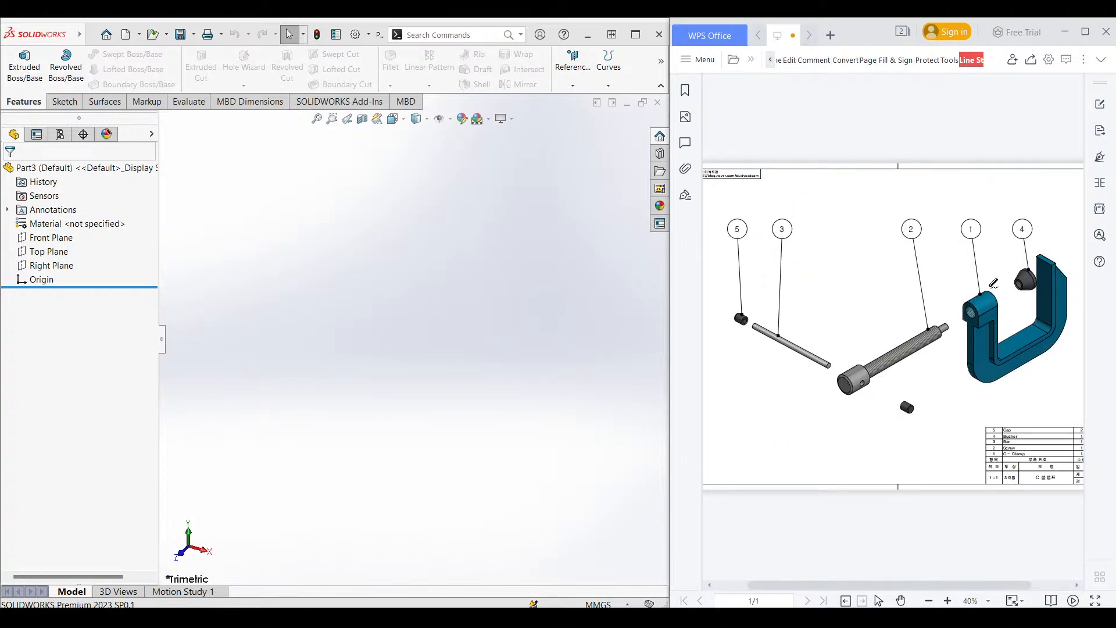
Examine part 1 on the assembly and detail sheets, circling its balloon and both detail views and undoing the detail-sheet marks.
drag(980, 229, 992, 228)
click(813, 34)
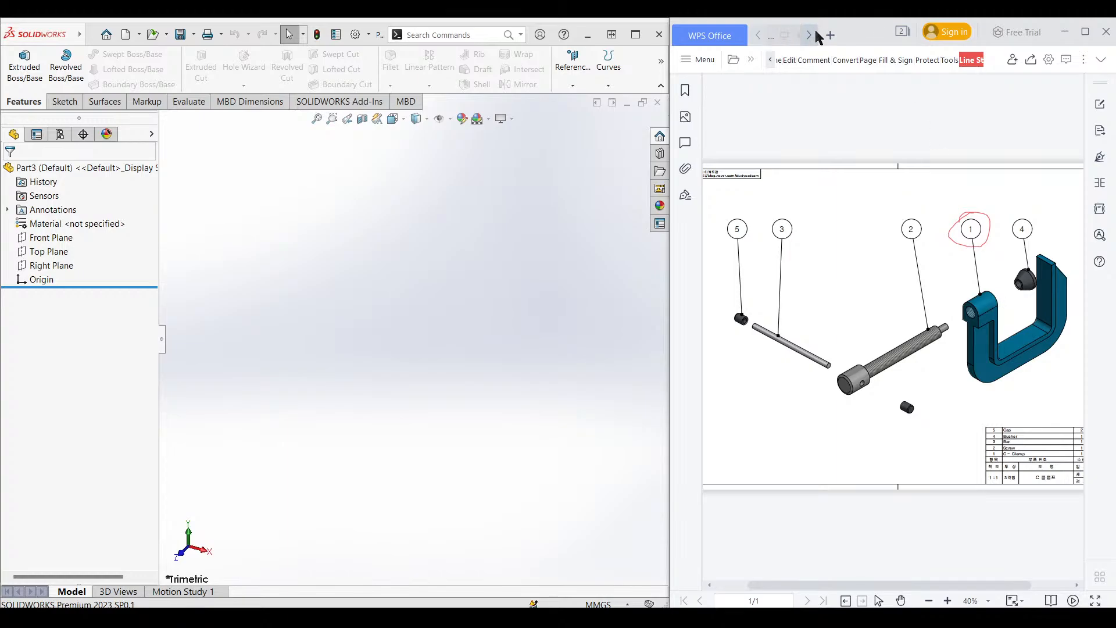
click(781, 40)
mouse_move(860, 182)
mouse_down()
mouse_move(942, 349)
mouse_move(890, 184)
mouse_up()
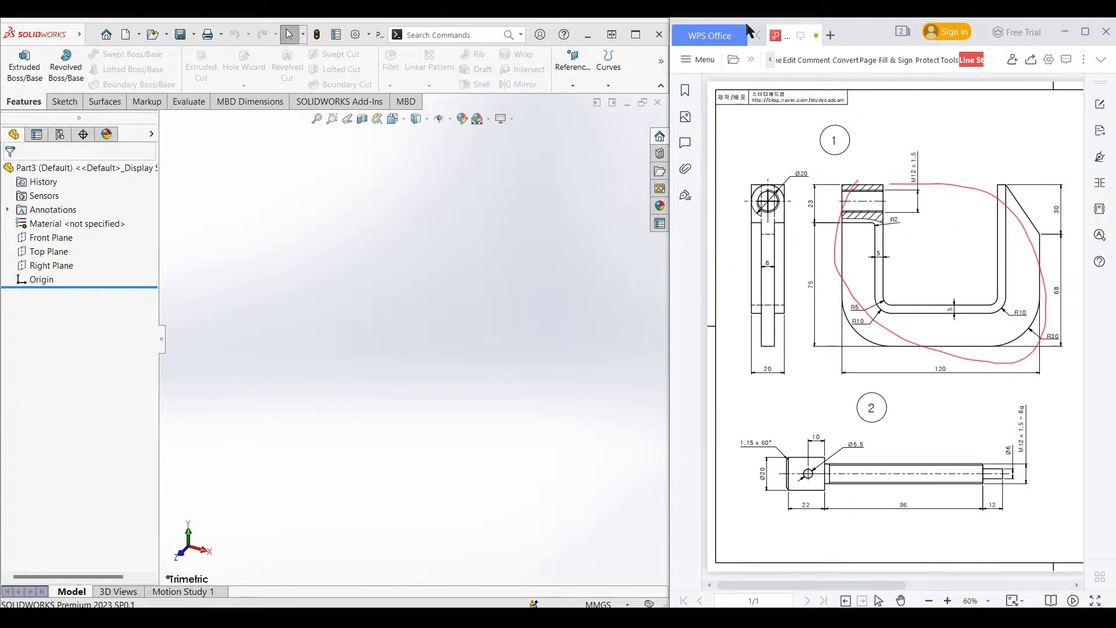
mouse_move(756, 172)
mouse_down()
mouse_move(734, 343)
mouse_move(709, 174)
mouse_up()
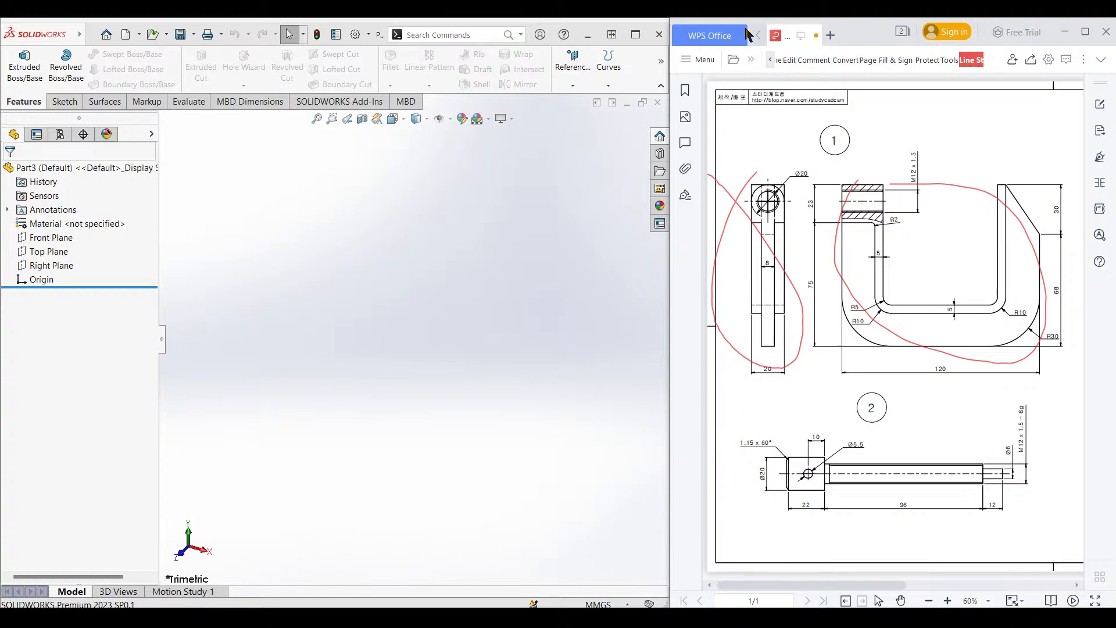
click(758, 36)
click(770, 36)
mouse_move(1039, 245)
mouse_down()
mouse_move(1058, 387)
mouse_move(982, 277)
mouse_up()
click(811, 37)
click(776, 36)
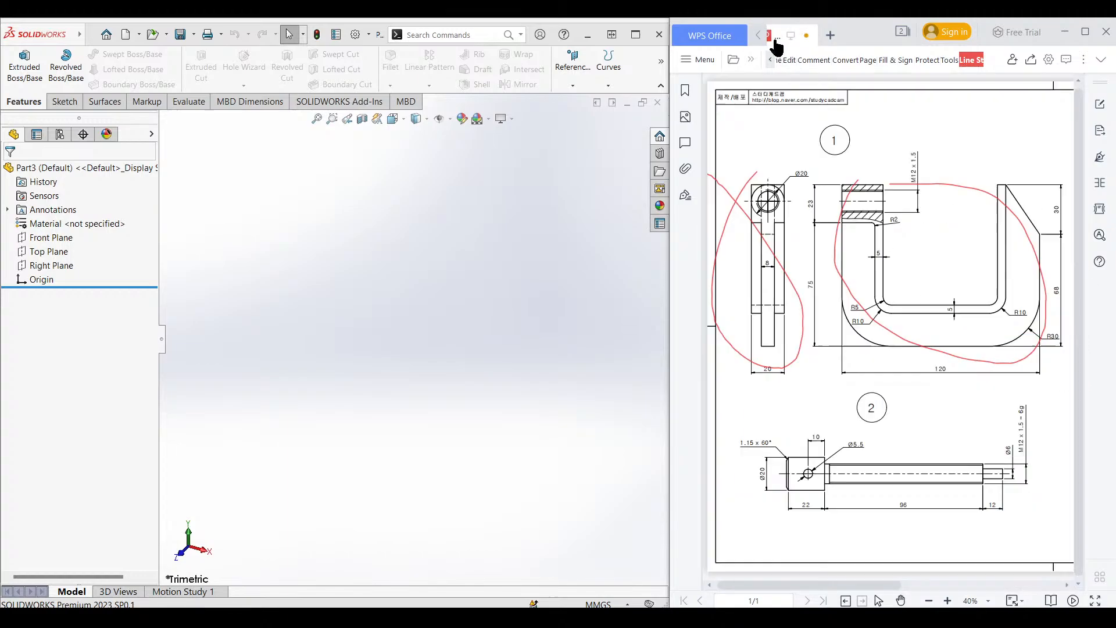
key(ctrl+z)
key(ctrl+z)
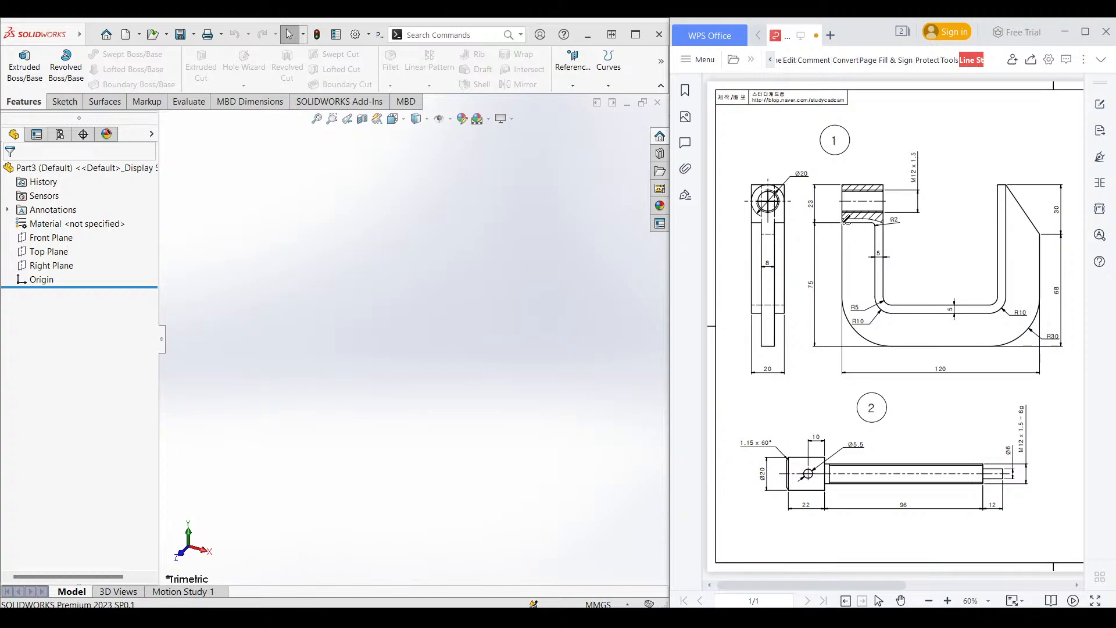
Trace the clamp's outer profile in red on part 1's front view and circle its 75, 120, 68 and 30 dimensions.
drag(844, 222, 837, 347)
mouse_move(825, 279)
mouse_down()
mouse_move(803, 272)
mouse_move(828, 288)
mouse_up()
drag(842, 343, 1045, 348)
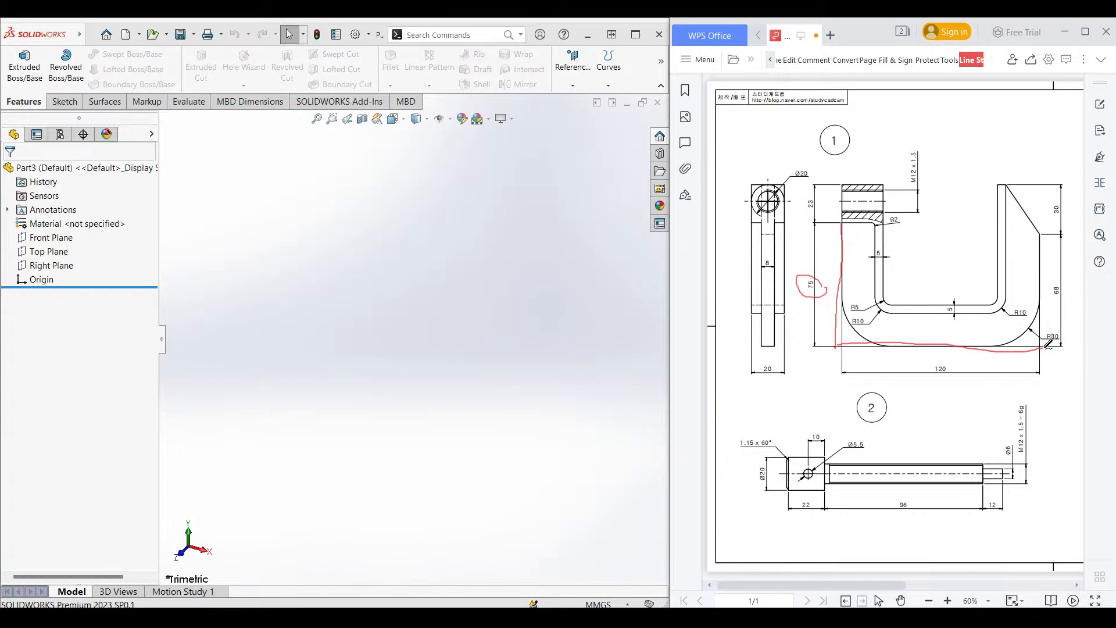
mouse_move(956, 356)
mouse_down()
mouse_move(927, 380)
mouse_move(955, 358)
mouse_up()
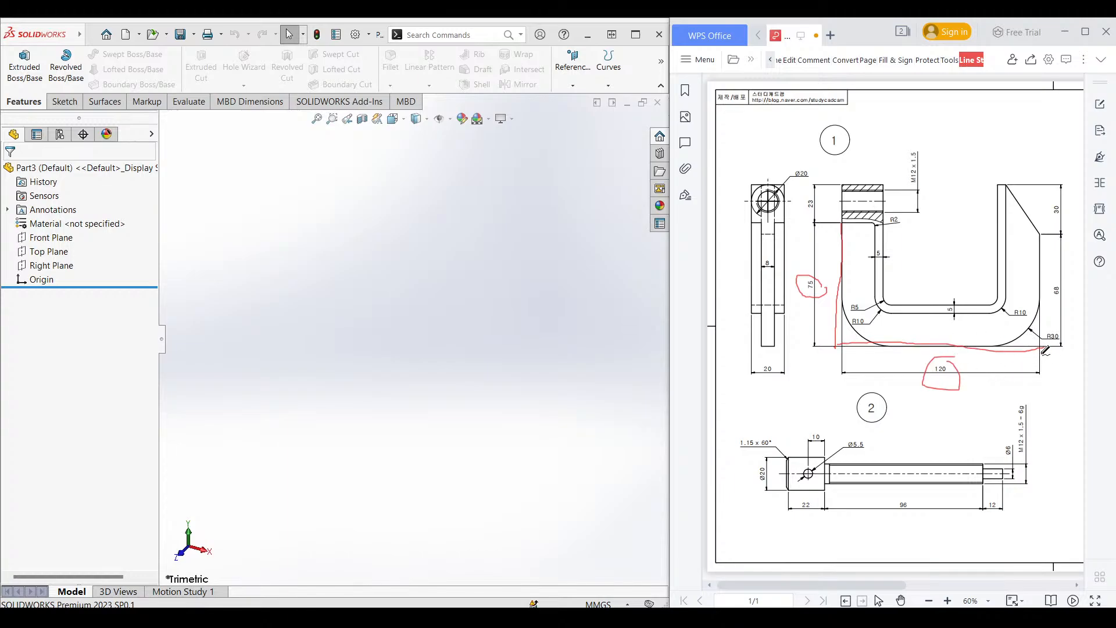
drag(1043, 351, 1045, 235)
mouse_move(1070, 274)
mouse_down()
mouse_move(1059, 278)
mouse_move(1078, 289)
mouse_move(1061, 279)
mouse_up()
drag(1043, 234, 1040, 180)
mouse_move(1066, 195)
mouse_down()
mouse_move(1048, 217)
mouse_move(1056, 190)
mouse_move(1024, 198)
mouse_up()
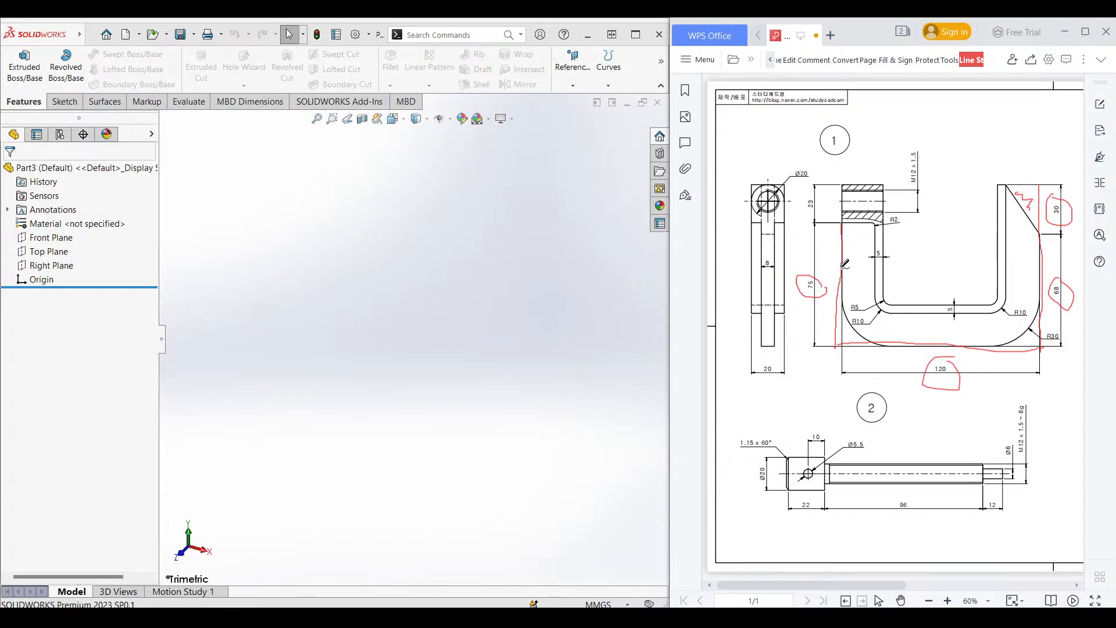
Mark both clamp arms as 20 wide, trace the inner U profile, and circle the 8 thickness in the side view.
mouse_move(845, 264)
mouse_down()
mouse_move(885, 267)
mouse_move(872, 266)
mouse_up()
drag(997, 267, 1049, 267)
drag(865, 279, 863, 279)
mouse_move(1016, 278)
mouse_down()
mouse_move(1022, 286)
mouse_move(1025, 276)
mouse_up()
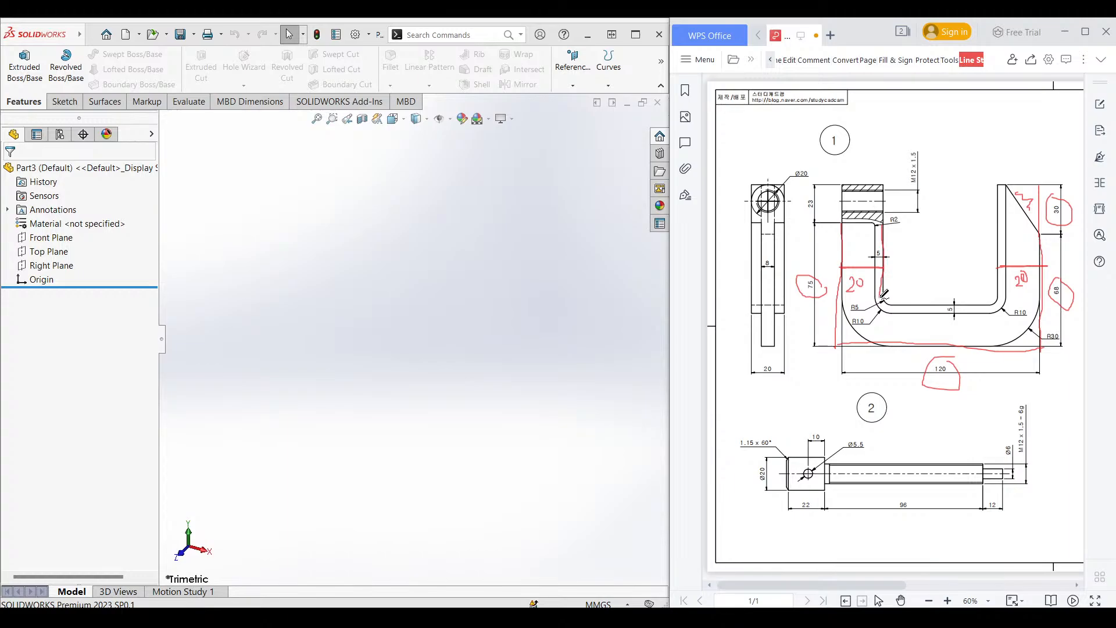
mouse_move(882, 294)
mouse_down()
mouse_move(996, 214)
mouse_move(997, 185)
mouse_move(1039, 185)
mouse_up()
mouse_move(780, 256)
mouse_down()
mouse_move(755, 272)
mouse_move(778, 256)
mouse_up()
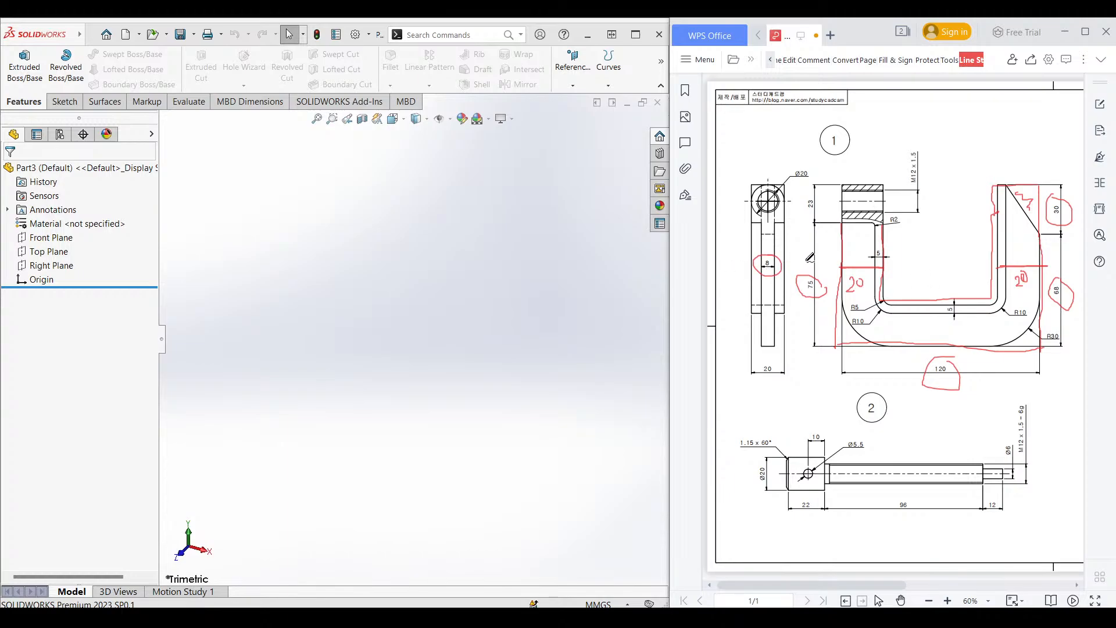
Start a sketch on the Right Plane in SOLIDWORKS and draw a 75 mm vertical line down from the origin.
right_click(48, 266)
click(82, 254)
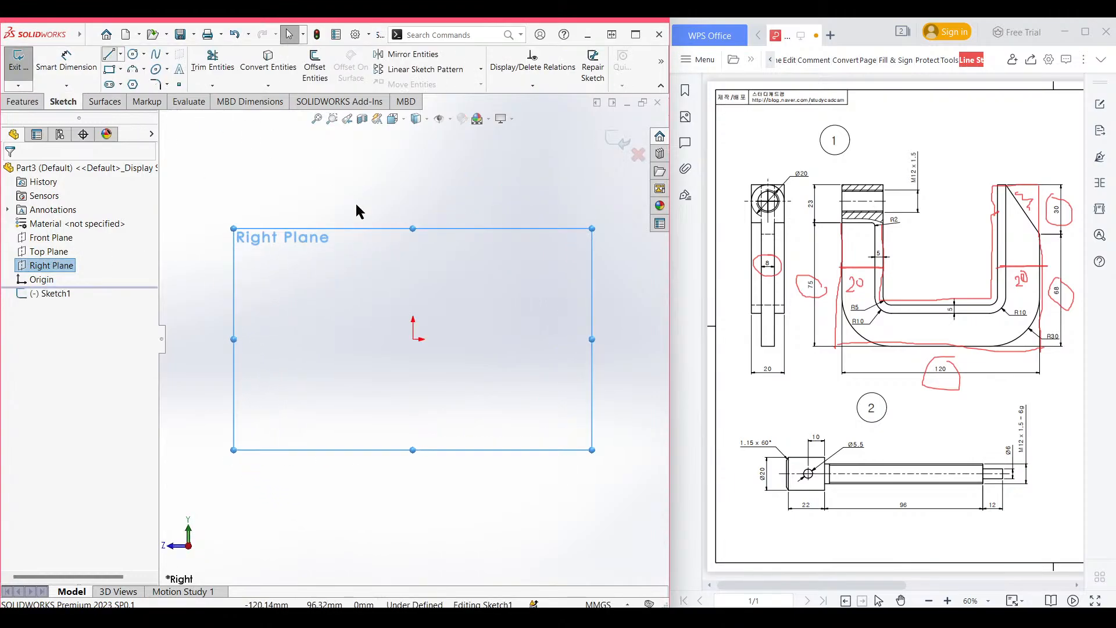
click(413, 339)
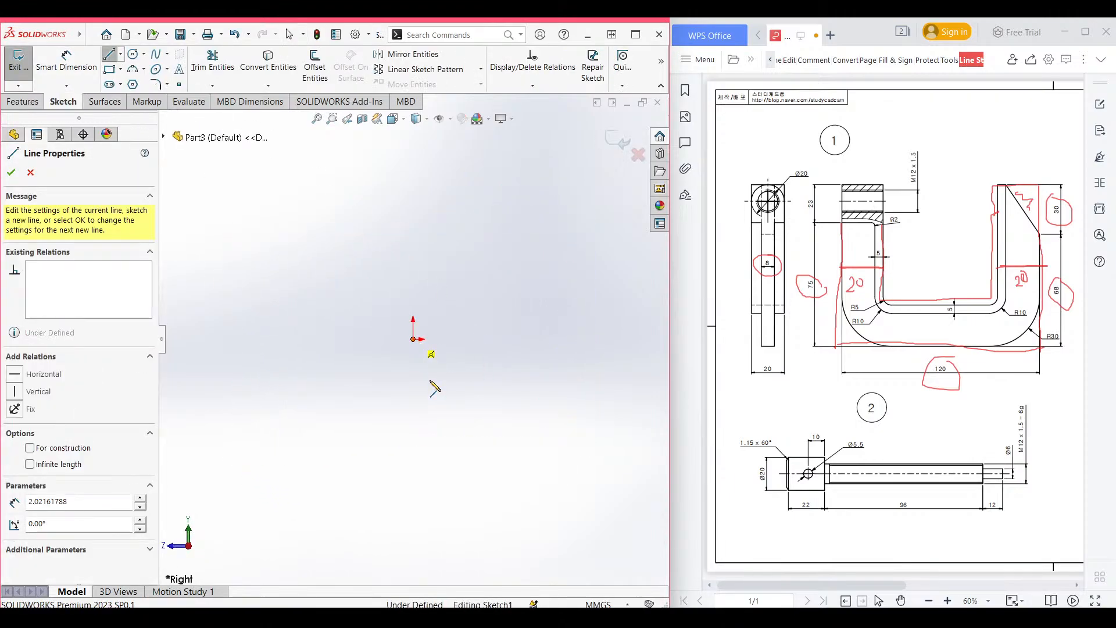
click(413, 406)
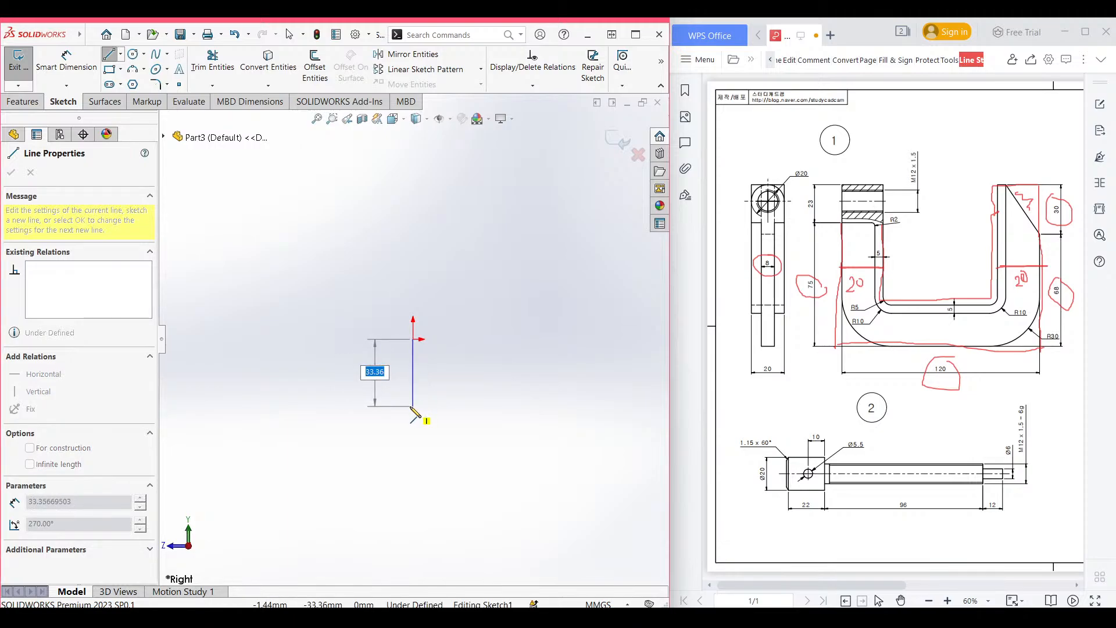
text(75)
key(Return)
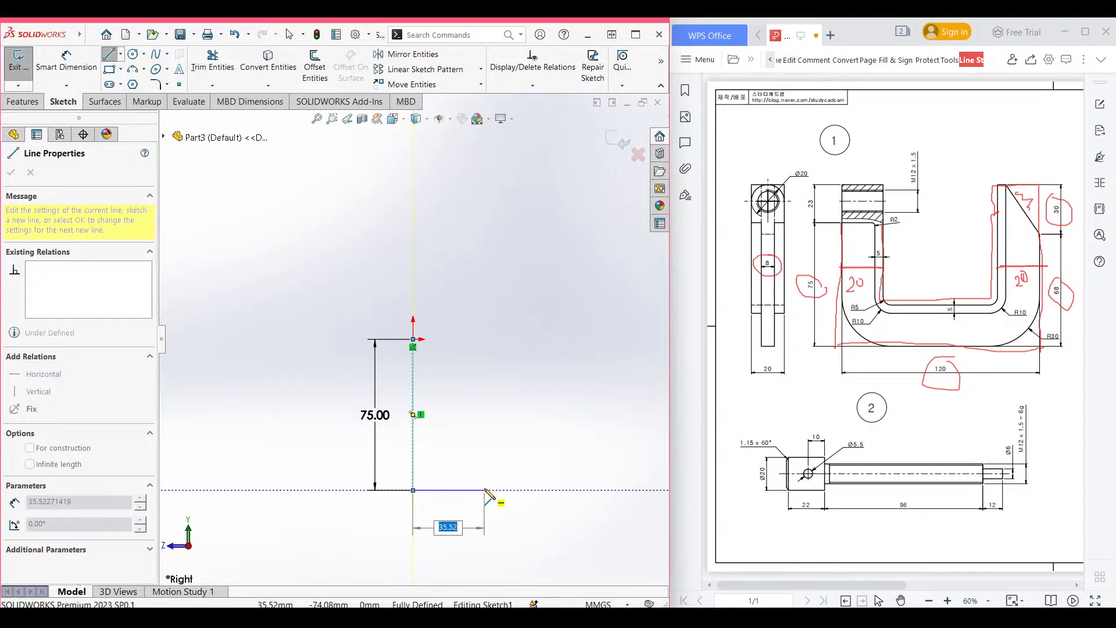
Continue the outer profile with a 120 mm horizontal line and two stacked vertical lines of 68 mm and 30 mm.
text(120)
key(Return)
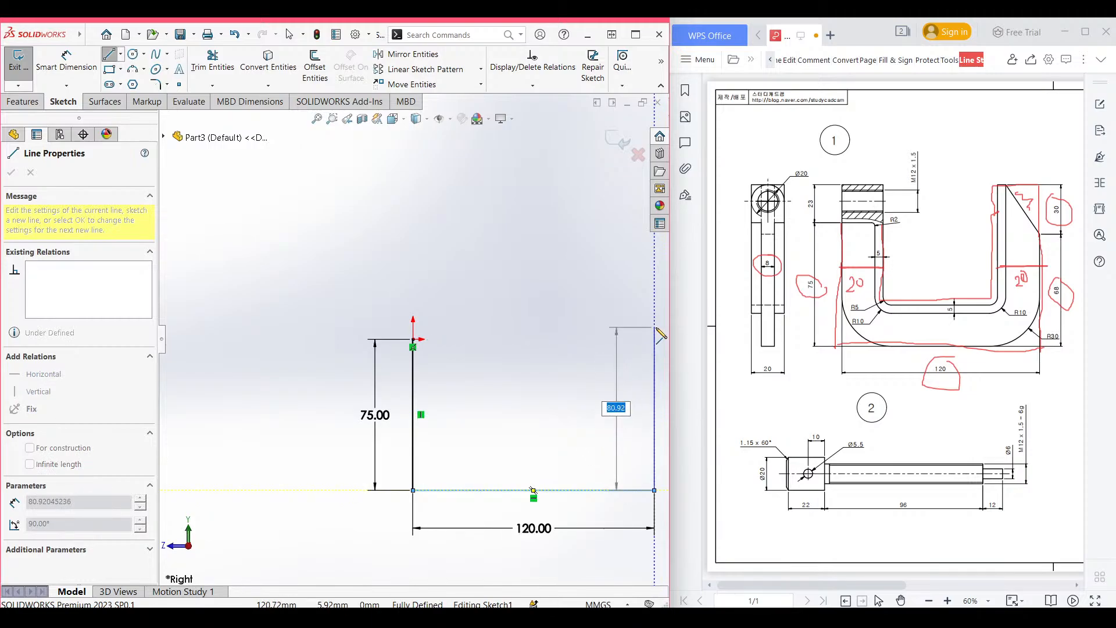
text(68)
key(Return)
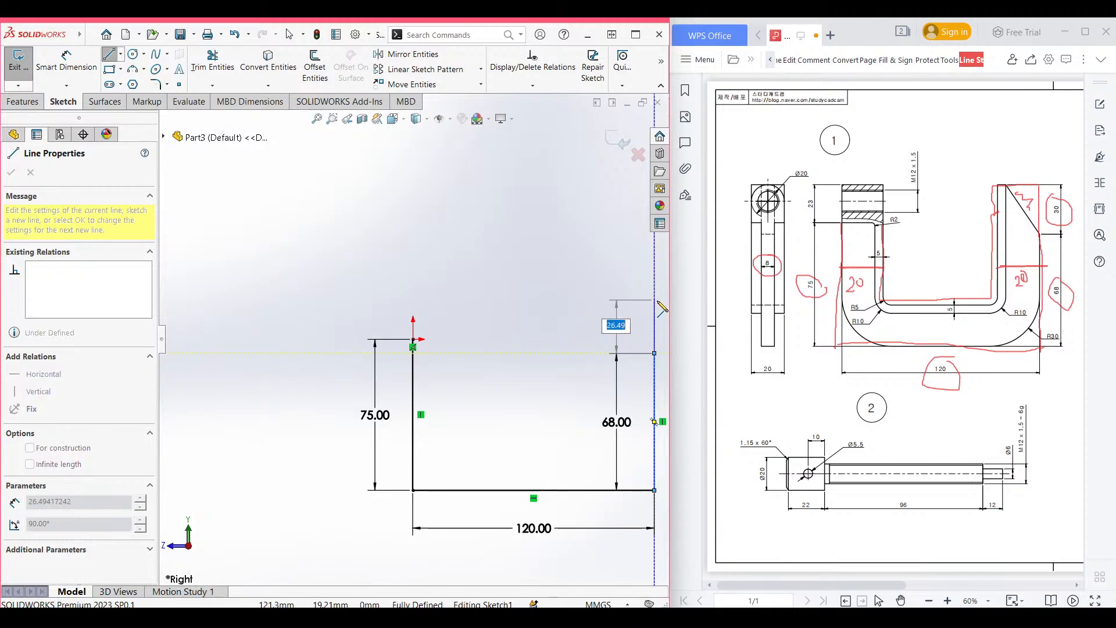
text(30)
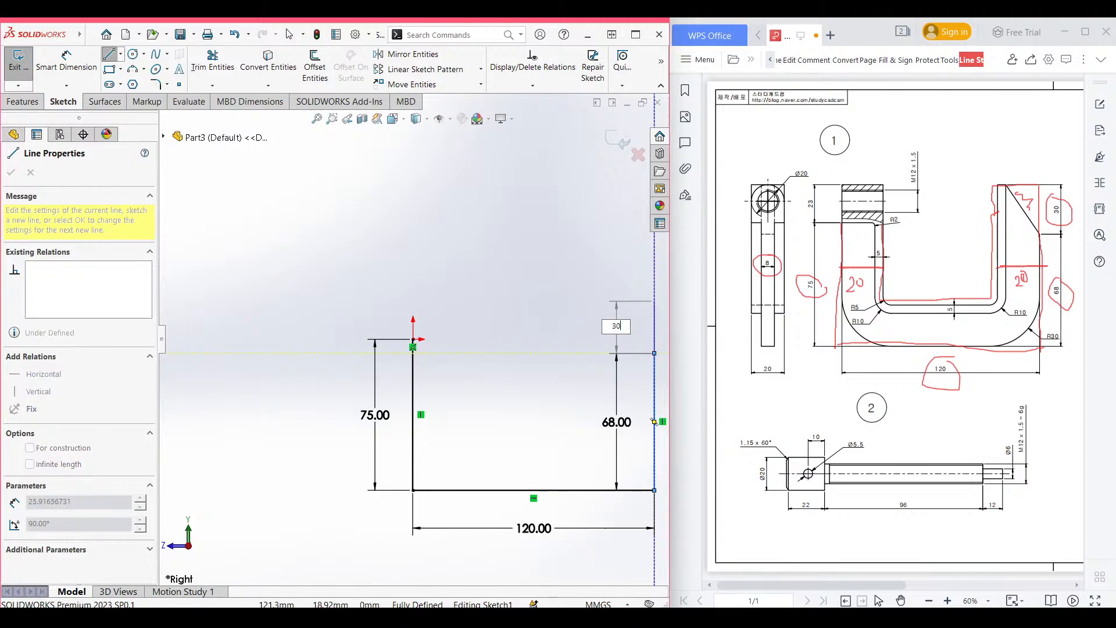
key(Return)
key(Escape)
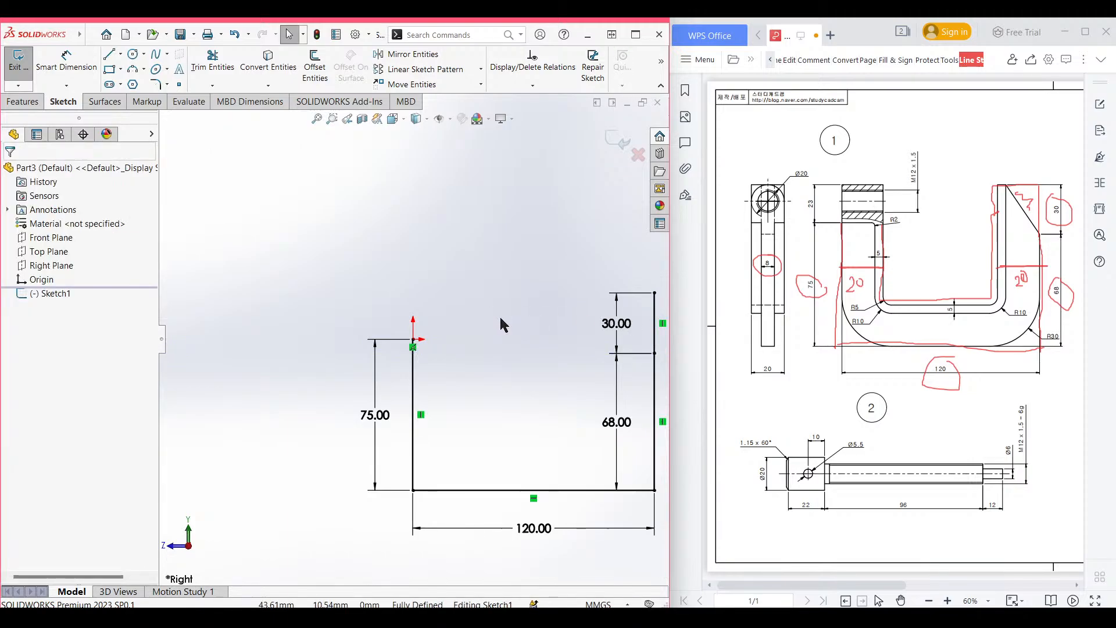
Offset the line chain 20 mm inward using Reverse and cap both ends with lines to close the U profile.
key(ctrl+7)
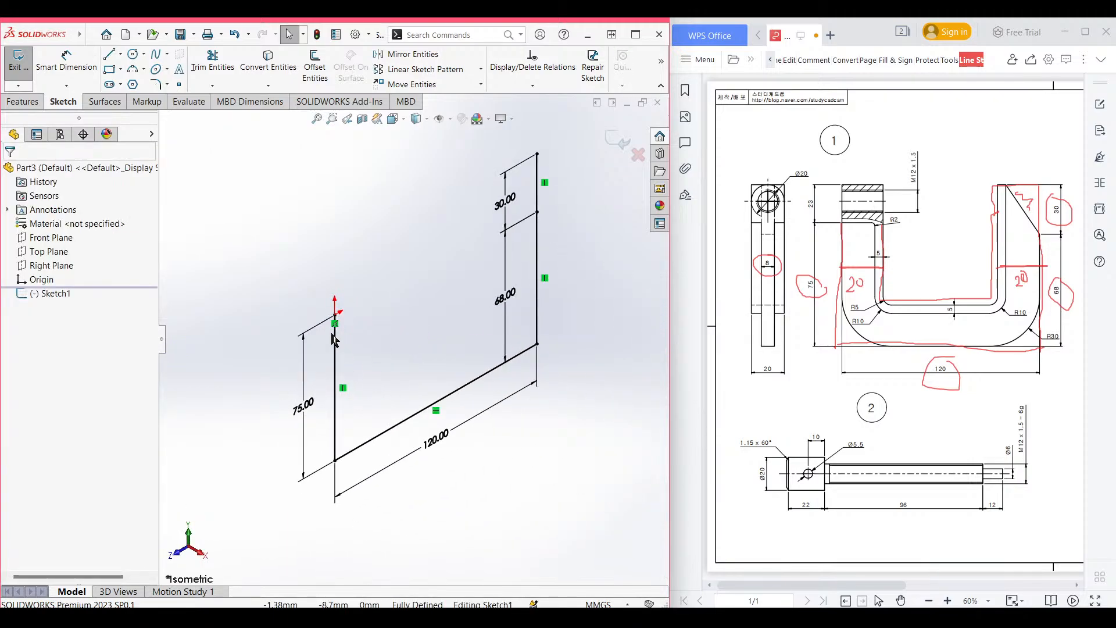
click(315, 69)
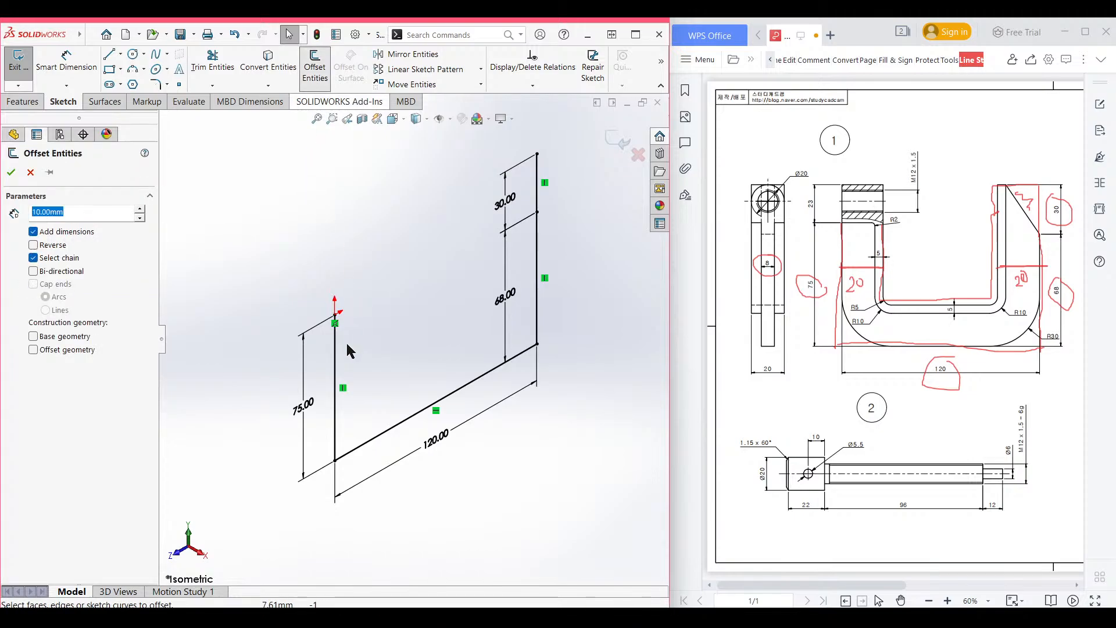
click(337, 364)
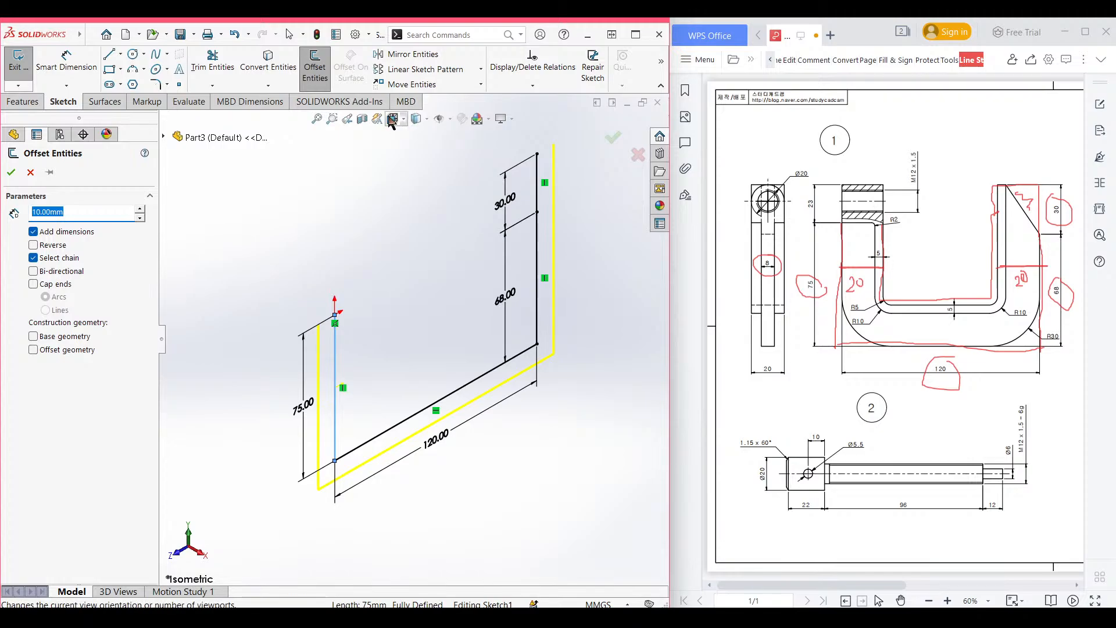
click(391, 122)
click(386, 403)
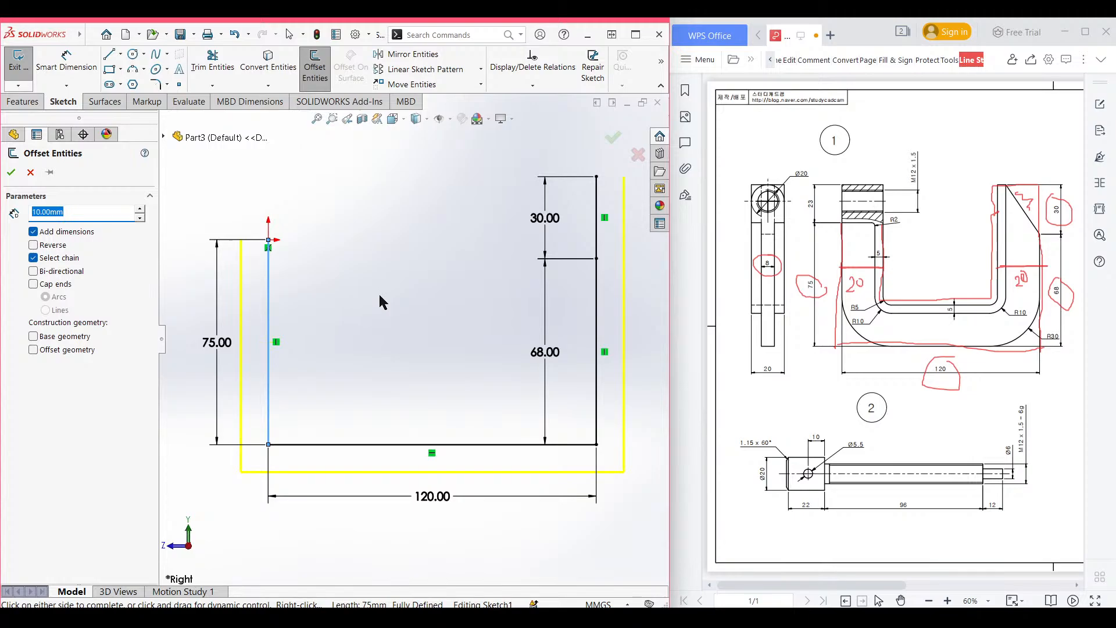
text(20)
key(Return)
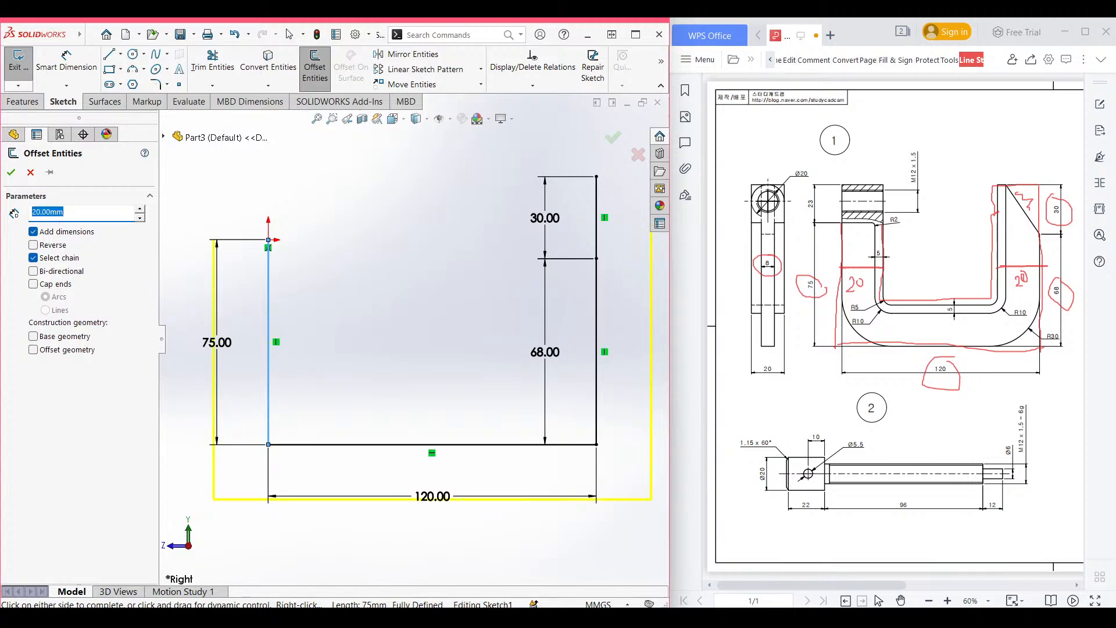
click(33, 245)
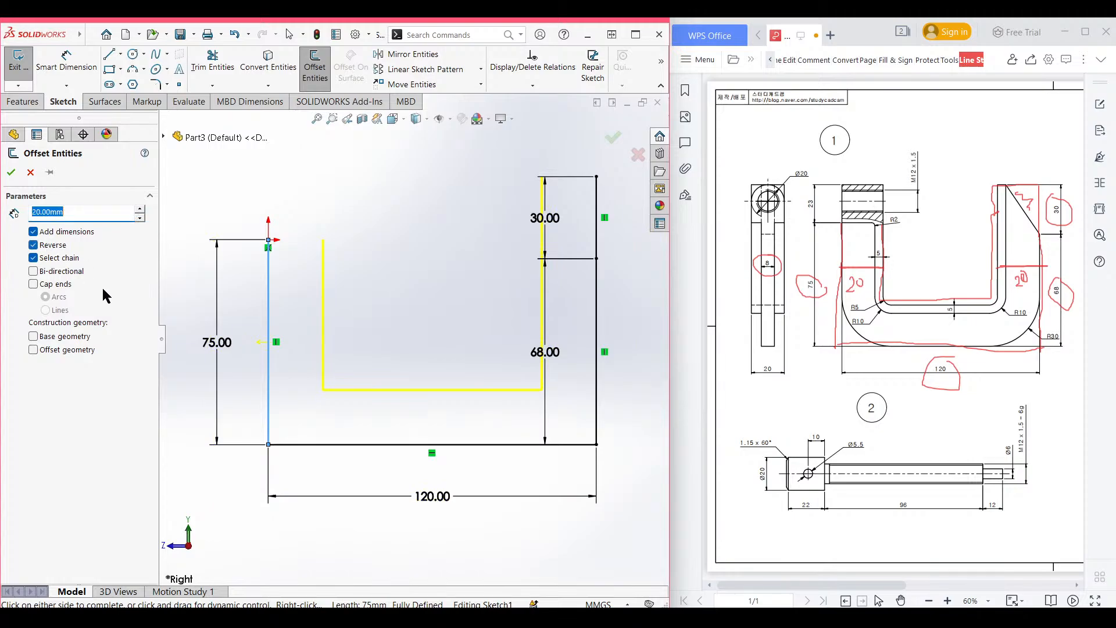
click(33, 283)
click(46, 309)
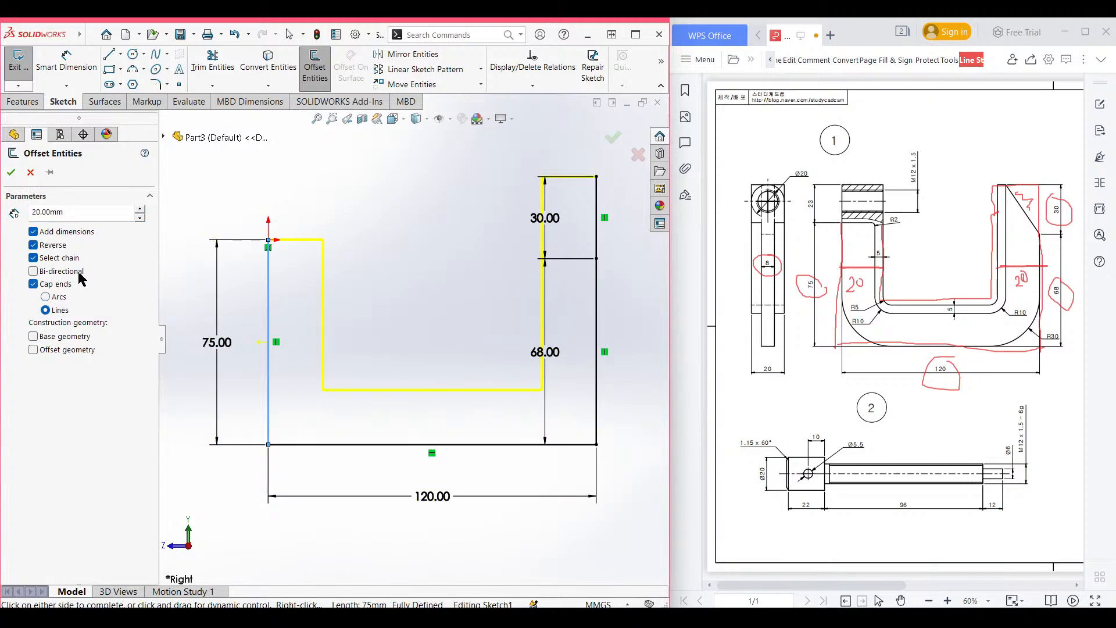
click(11, 173)
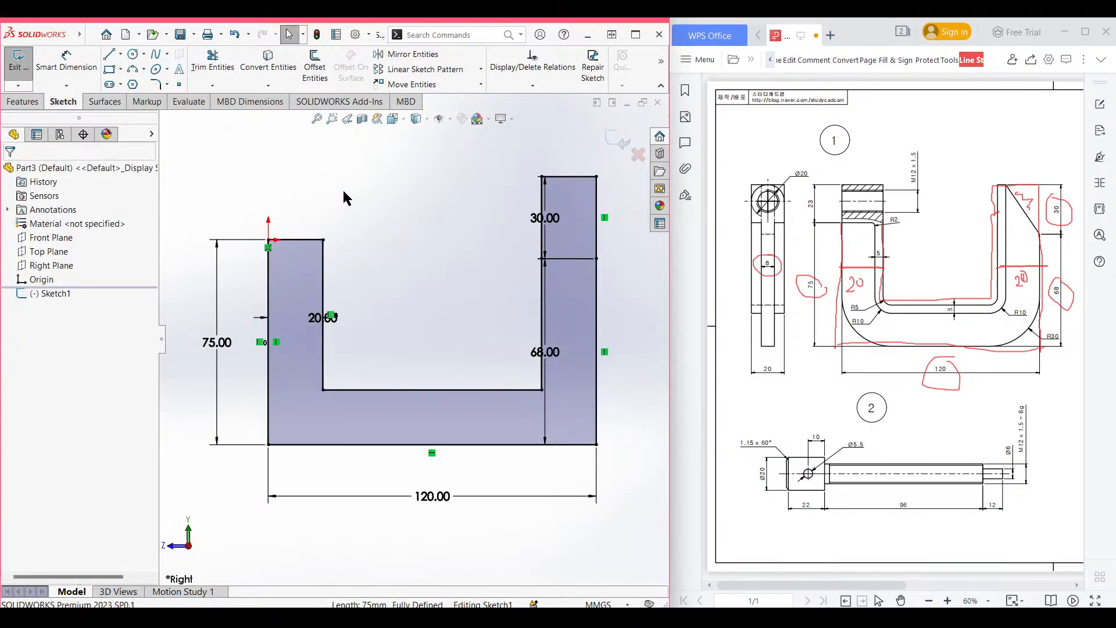
Extrude the closed U profile 8 mm with the Mid Plane end condition.
key(ctrl+7)
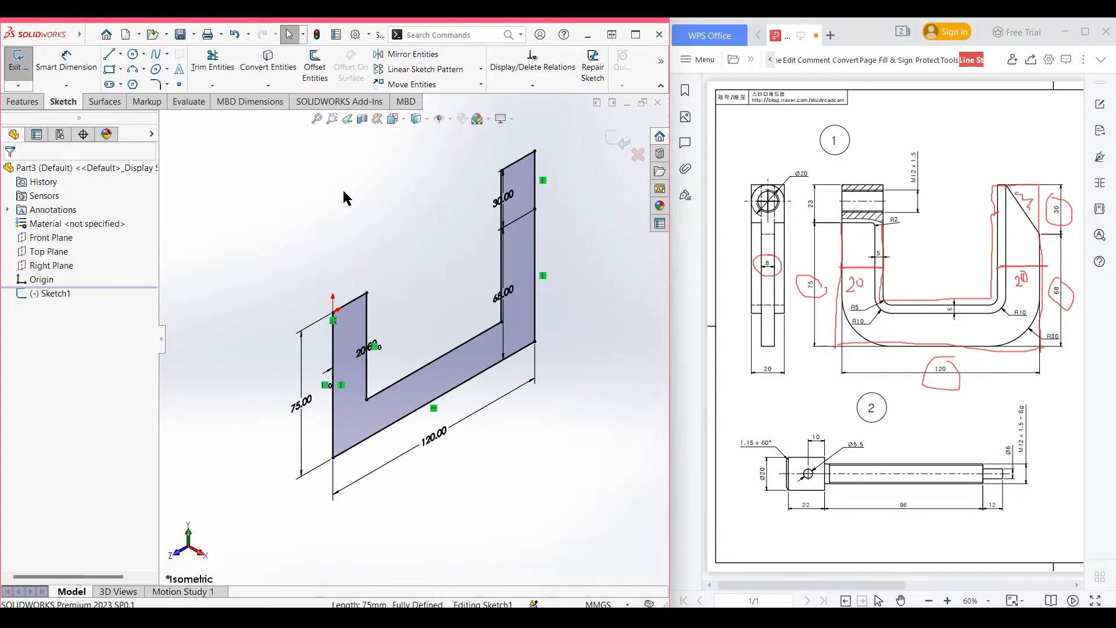
click(23, 103)
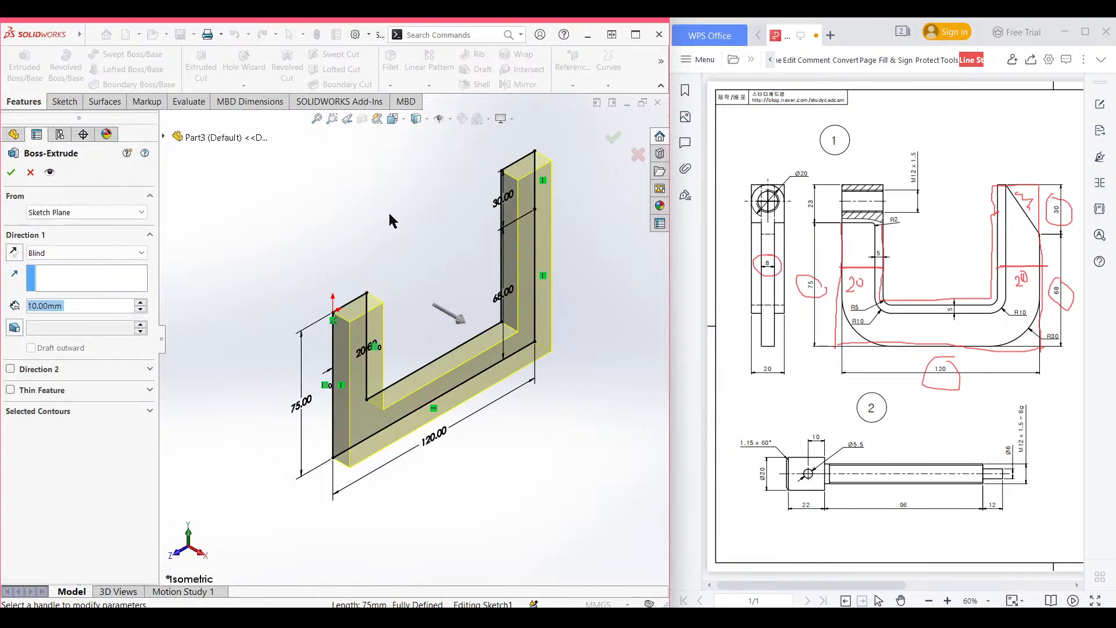
text(8)
key(Return)
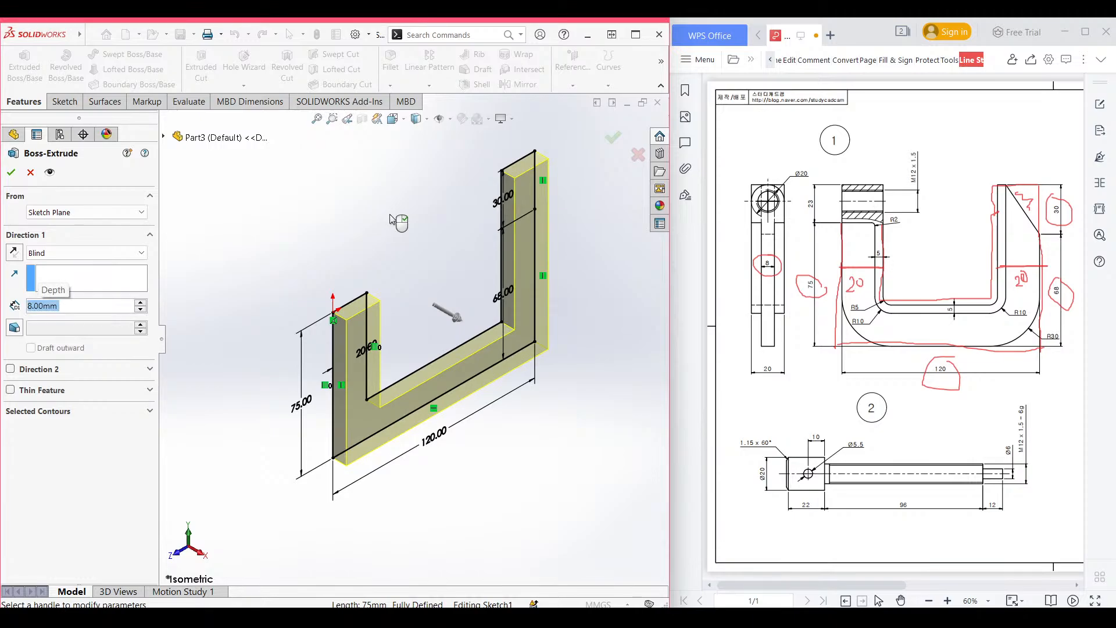
click(112, 253)
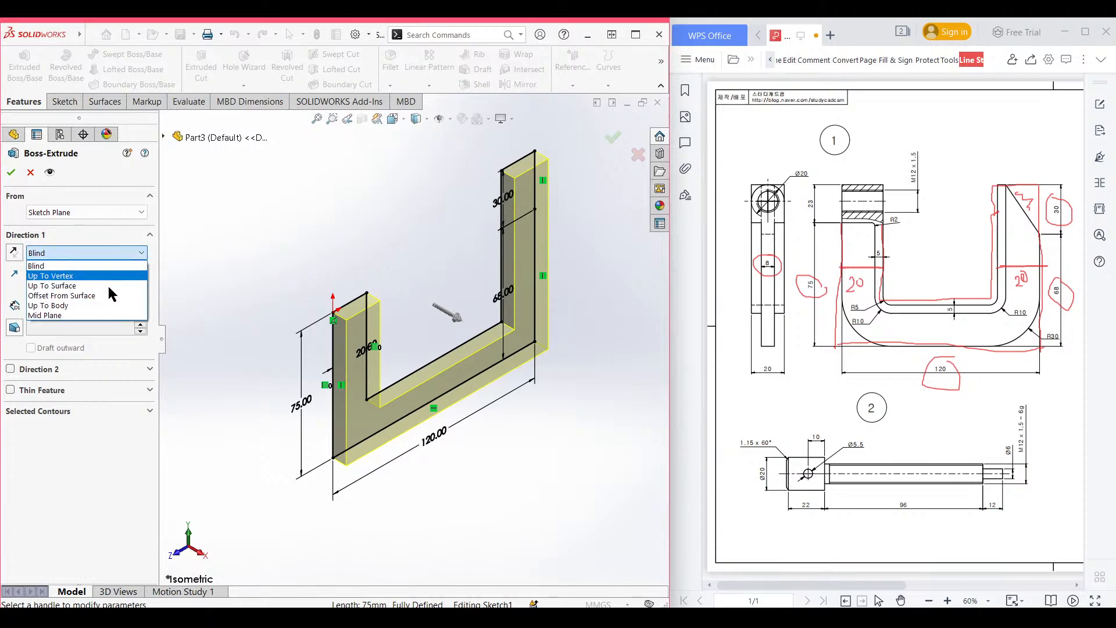
click(95, 318)
click(11, 172)
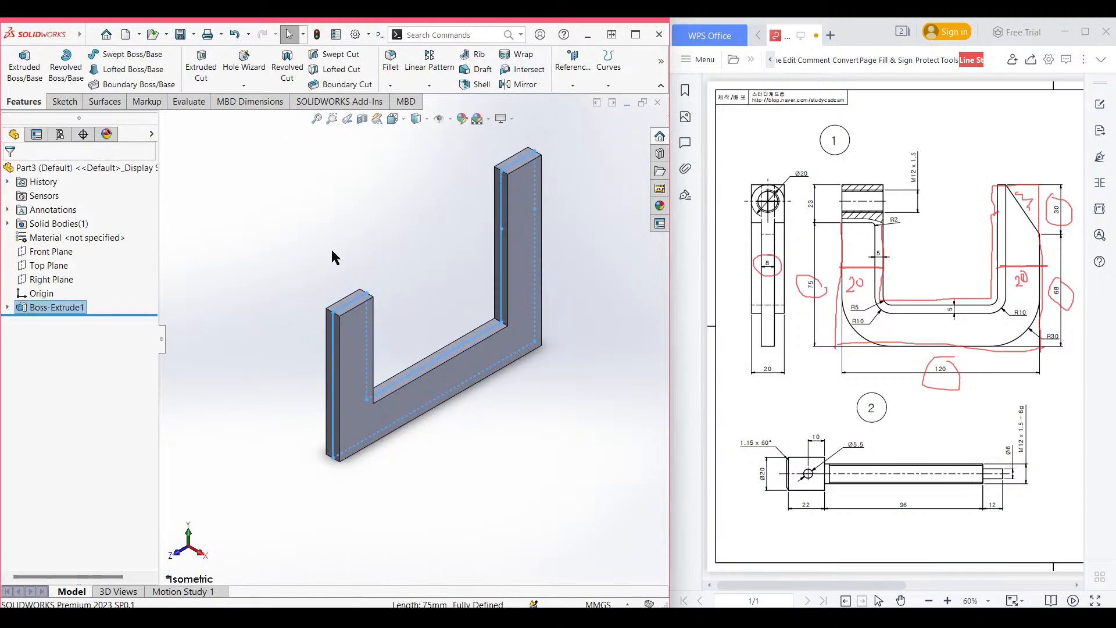
click(450, 255)
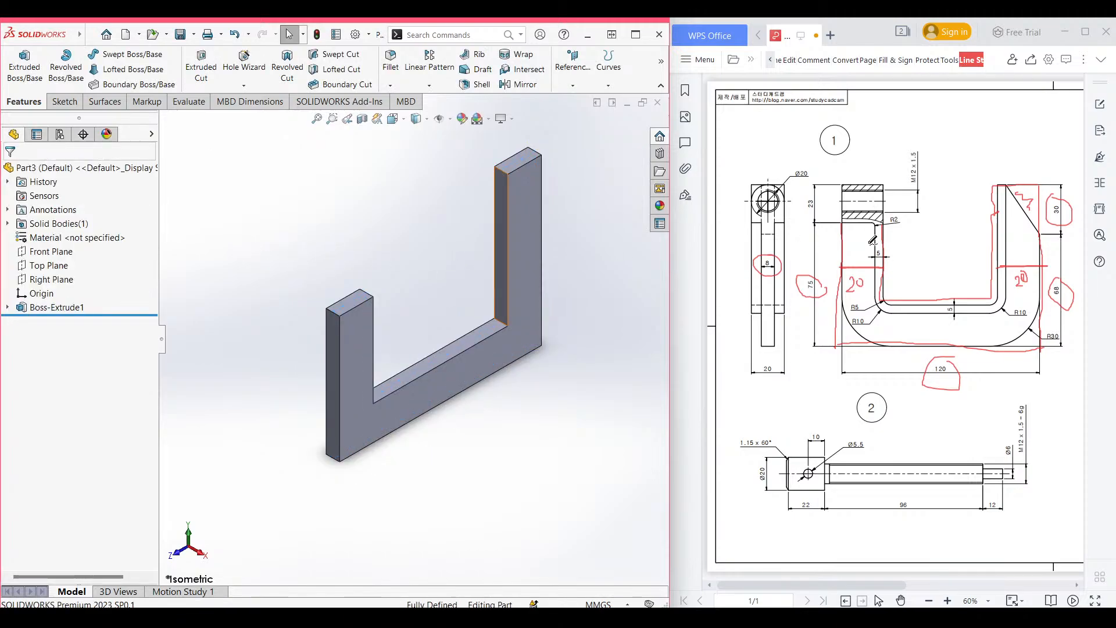
Undo the red pen markings on the 2D drawing to clear it for new notes.
drag(868, 243, 918, 224)
key(ctrl+z)
key(ctrl+z)
key(ctrl+z)
key(ctrl+z)
key(ctrl+z)
key(ctrl+z)
key(ctrl+z)
key(ctrl+z)
key(ctrl+z)
key(ctrl+z)
key(ctrl+z)
key(ctrl+z)
key(ctrl+z)
key(ctrl+z)
key(ctrl+z)
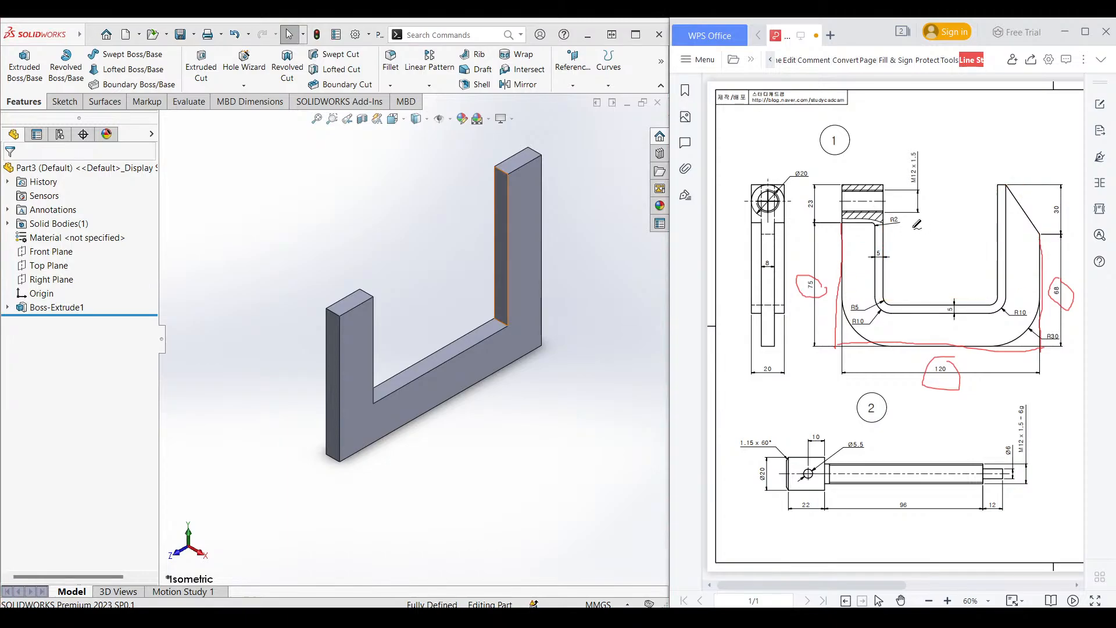
Trace the inner and outer outlines of the thin U-shaped flange in the drawing's front view.
mouse_move(874, 226)
mouse_down()
mouse_move(875, 294)
mouse_move(895, 313)
mouse_move(1002, 310)
mouse_move(1016, 253)
mouse_move(1008, 184)
mouse_move(994, 293)
mouse_move(936, 301)
mouse_move(863, 222)
mouse_up()
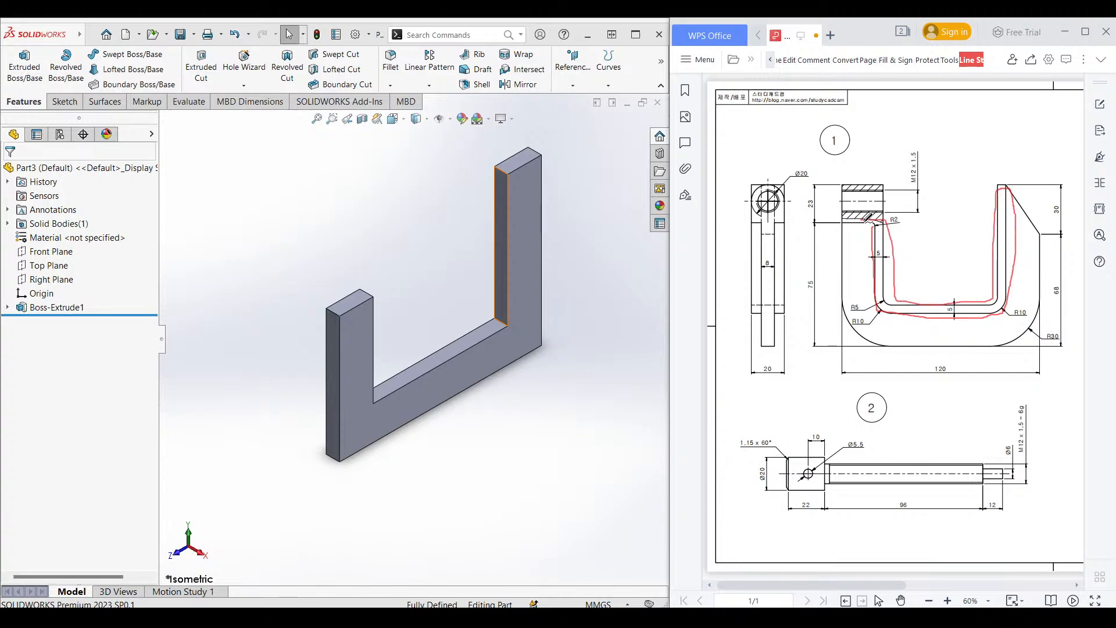
key(ctrl+z)
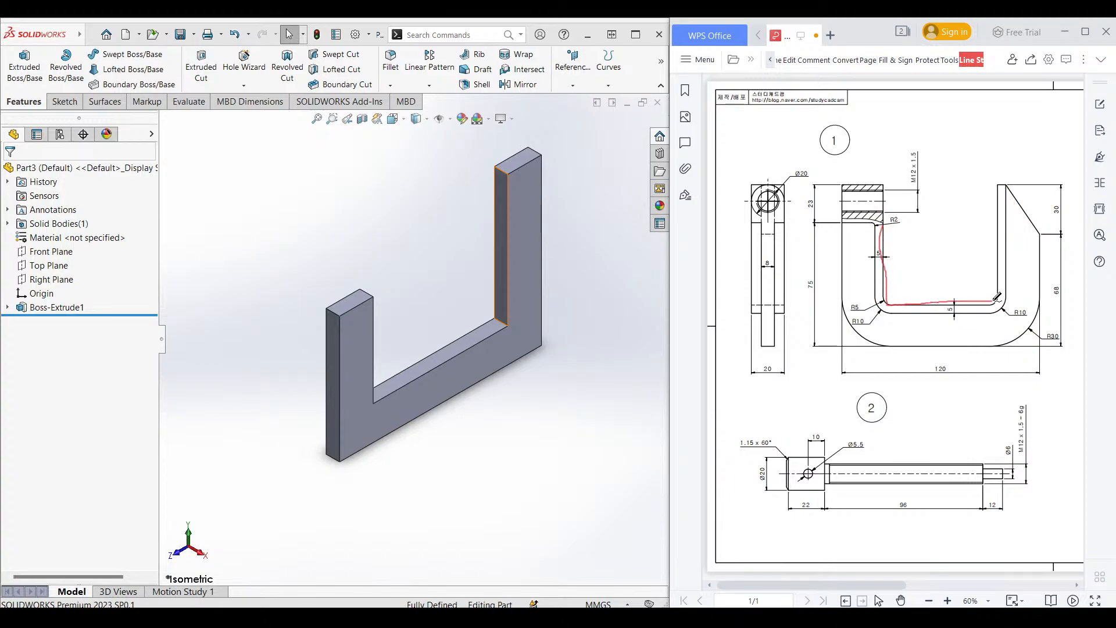
drag(996, 298, 994, 198)
mouse_move(876, 274)
mouse_down()
mouse_move(876, 307)
mouse_move(986, 313)
mouse_move(1009, 268)
mouse_move(1007, 191)
mouse_up()
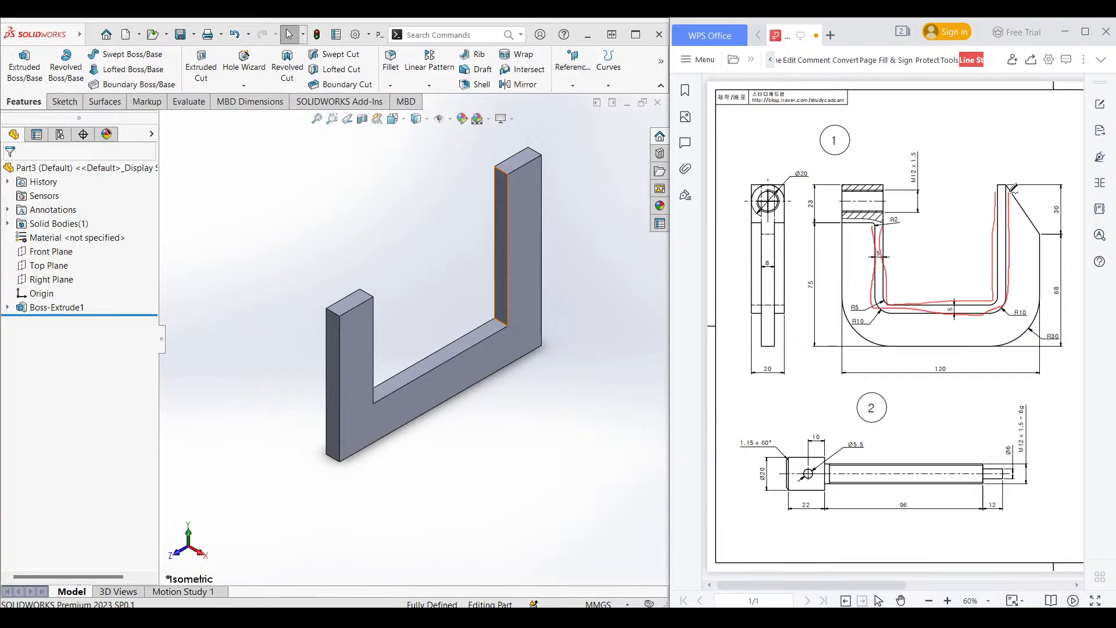
Circle the flange's 5 thickness and 20 width on the drawing and draw a center line through the side view.
drag(955, 297, 946, 301)
mouse_move(763, 360)
mouse_down()
mouse_move(756, 379)
mouse_move(772, 365)
mouse_up()
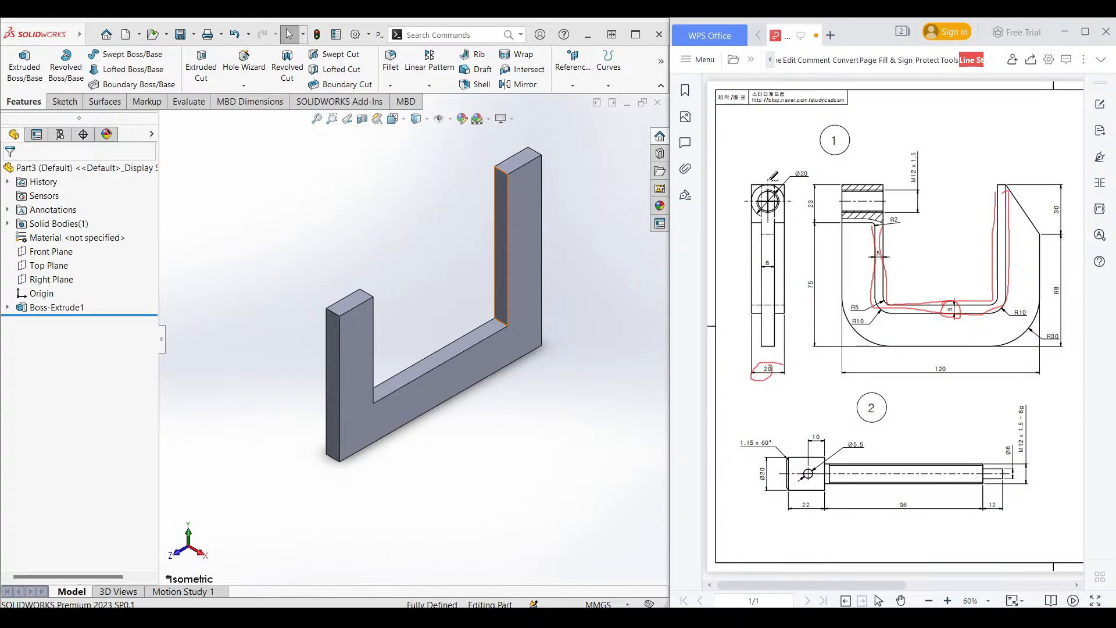
drag(772, 212, 772, 324)
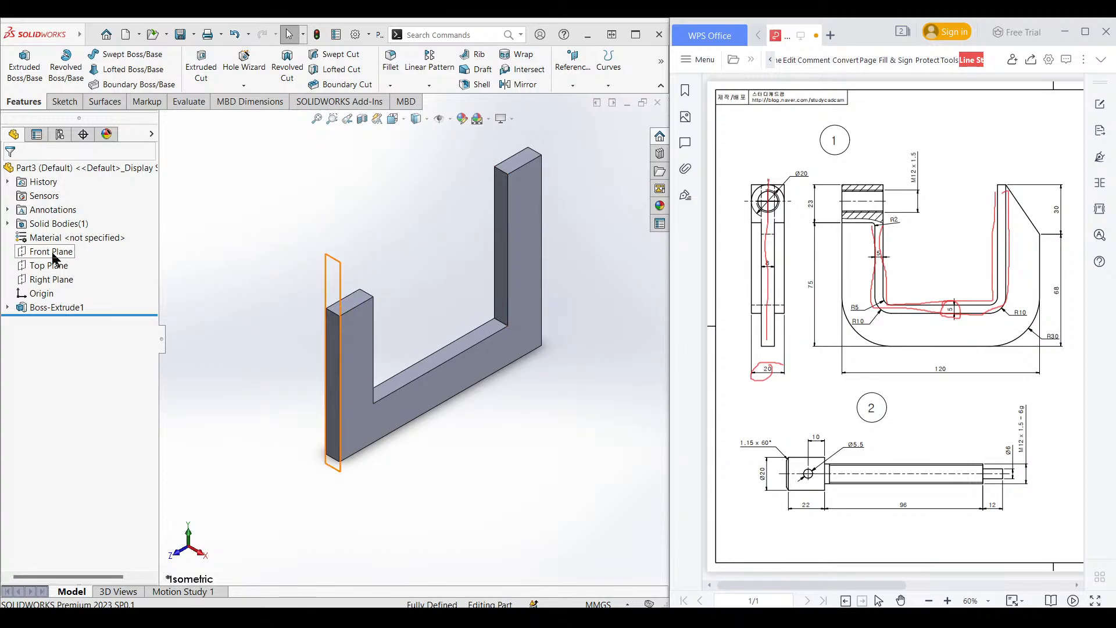
Start a sketch on the Right Plane and convert the three inner edges of the U body into sketch lines.
click(52, 278)
right_click(52, 279)
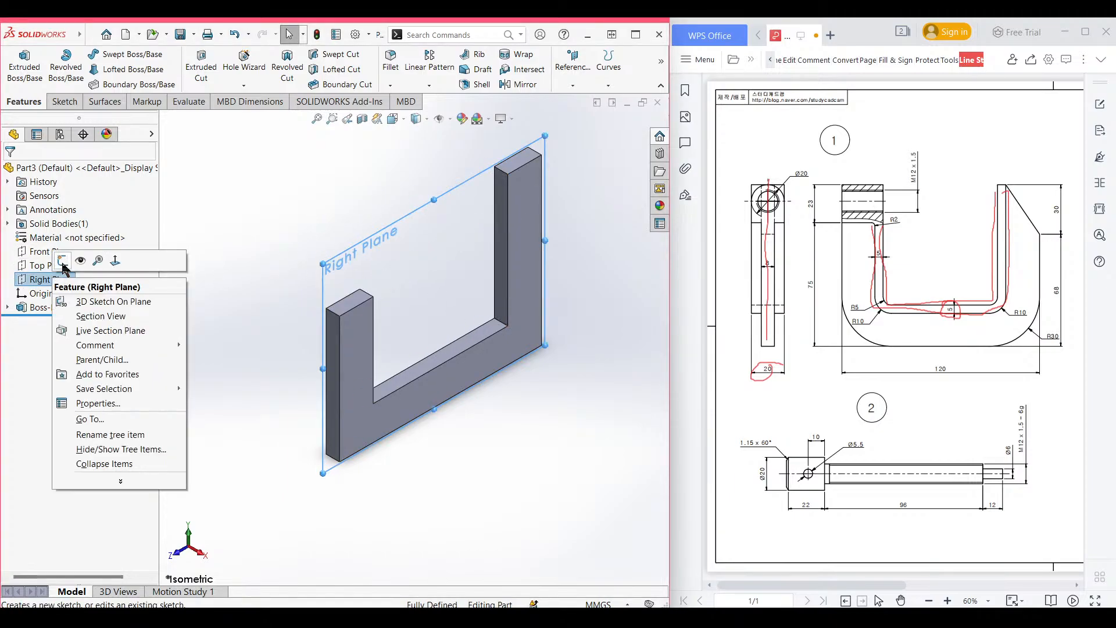
click(85, 256)
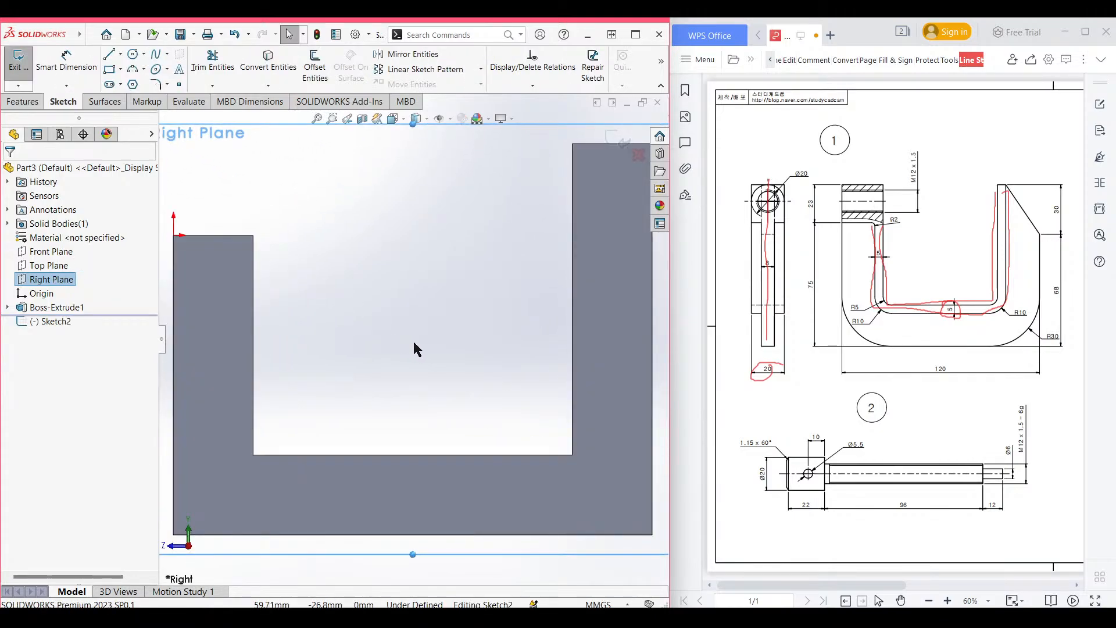
scroll(414, 342, up, 2)
click(302, 302)
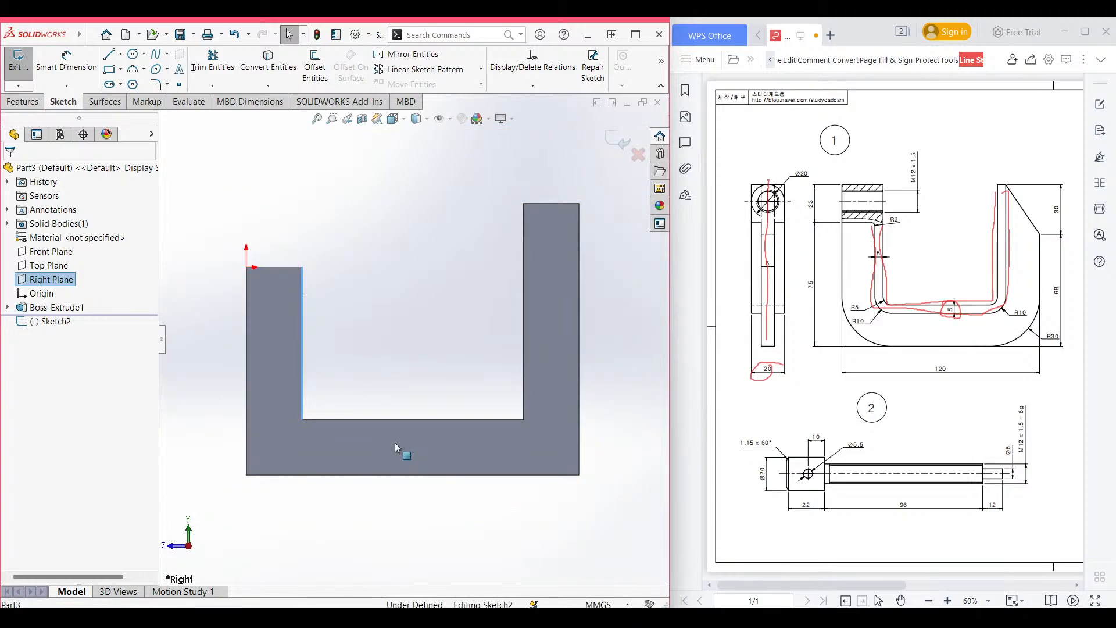
ctrl+click(410, 420)
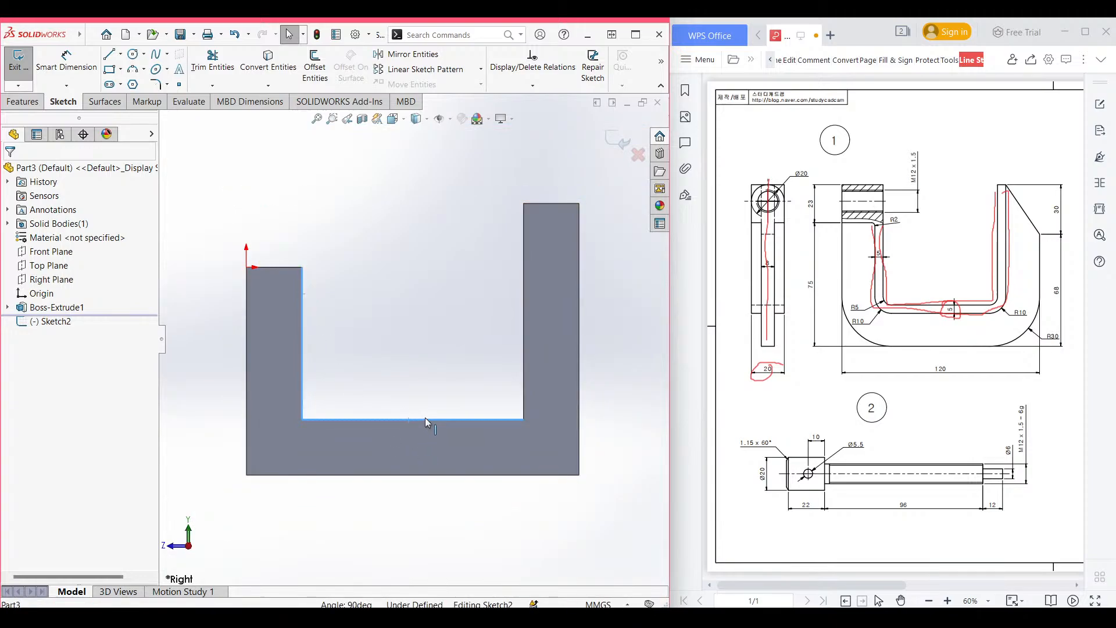
ctrl+click(524, 337)
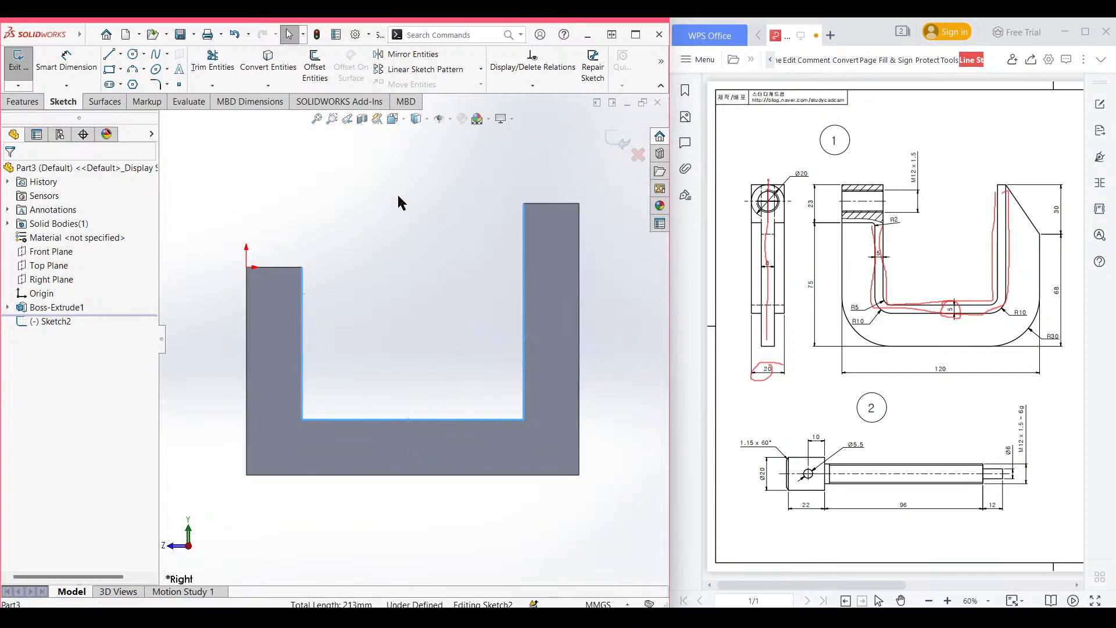
click(268, 61)
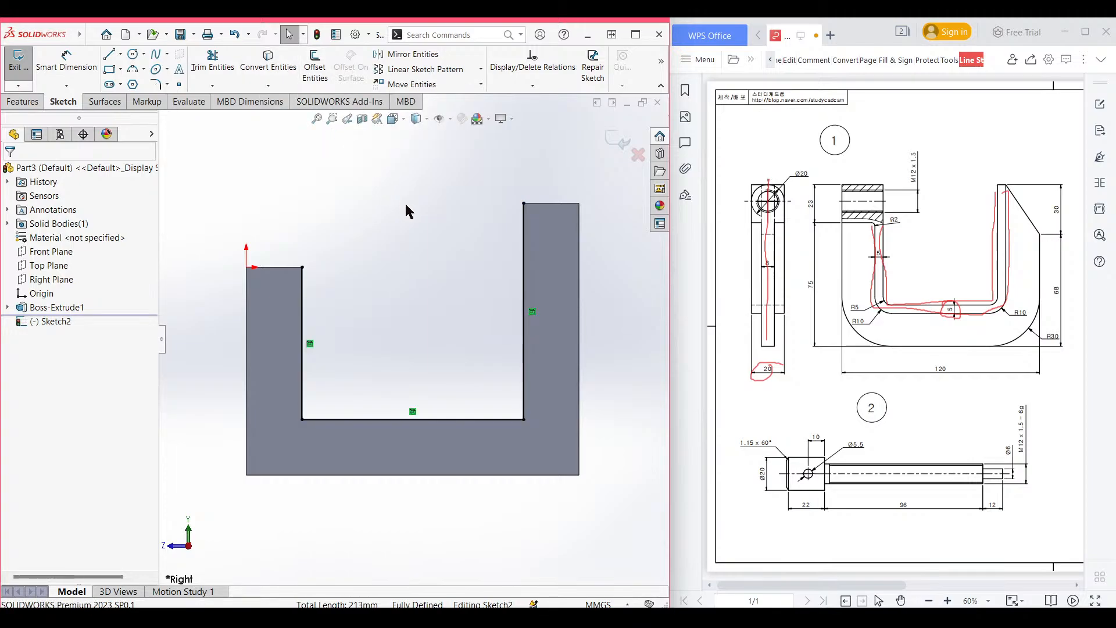
key(ctrl+7)
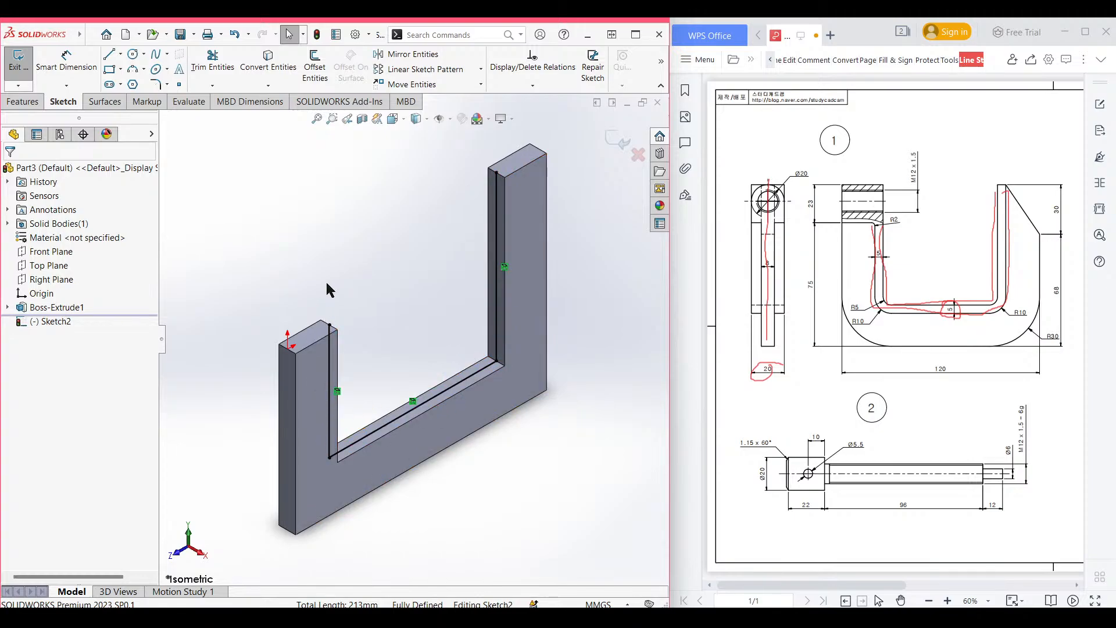
Offset the converted line chain 5 mm into the body using Reverse, with both ends capped by lines.
key(ctrl+4)
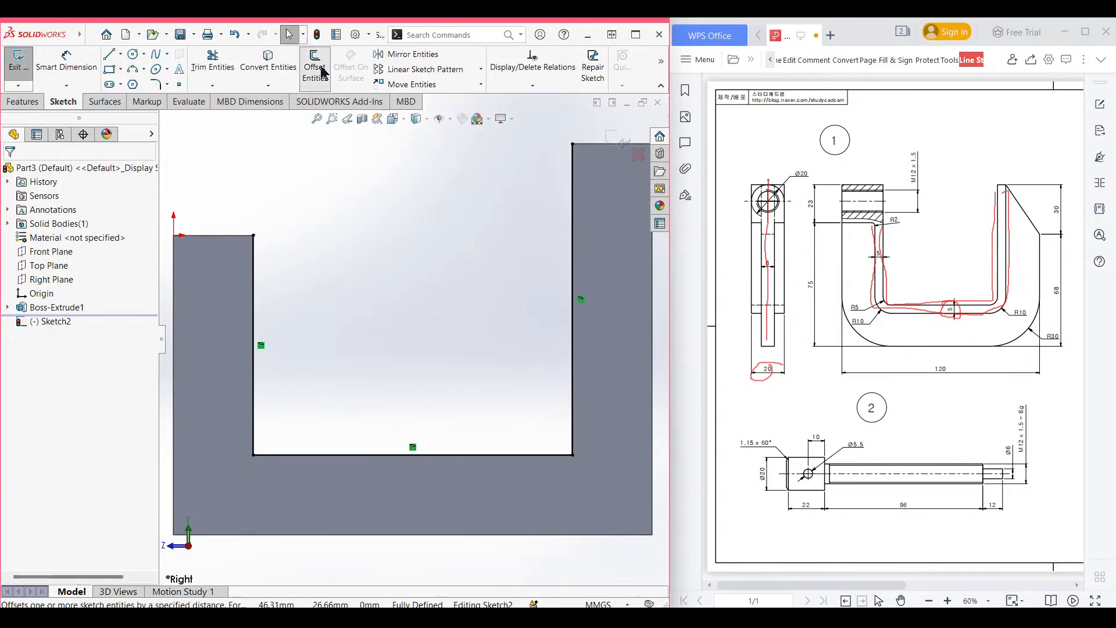
click(322, 71)
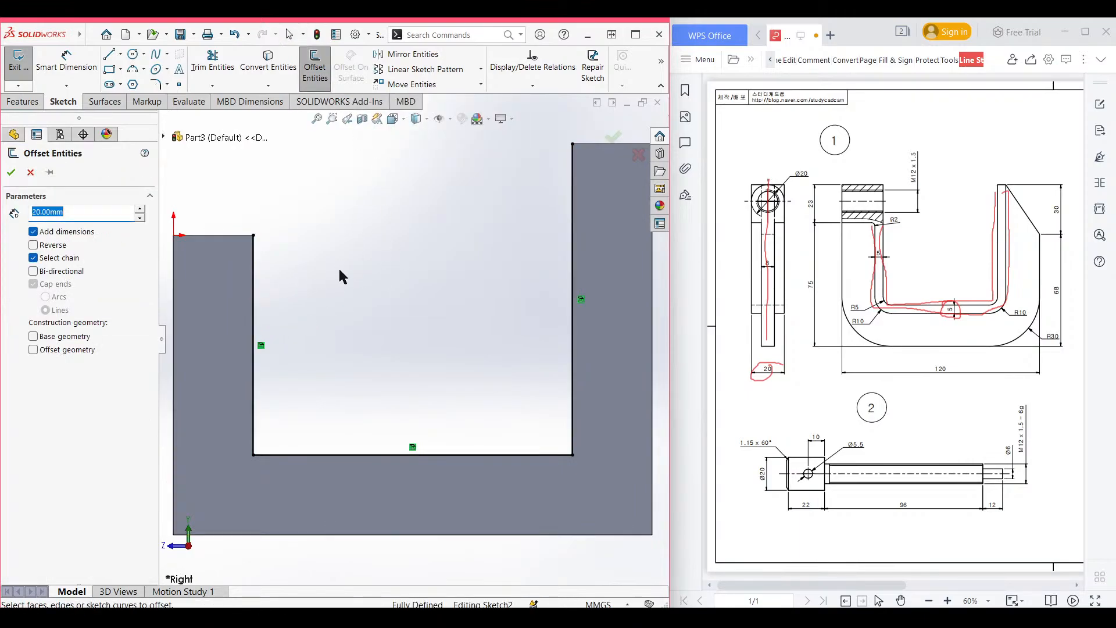
text(5)
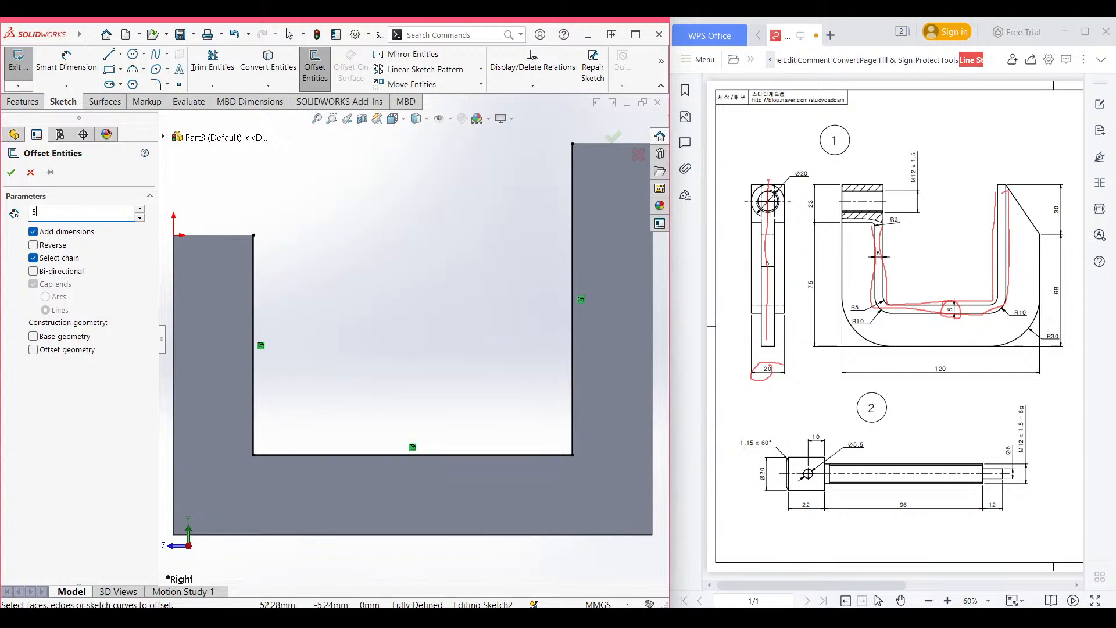
key(Return)
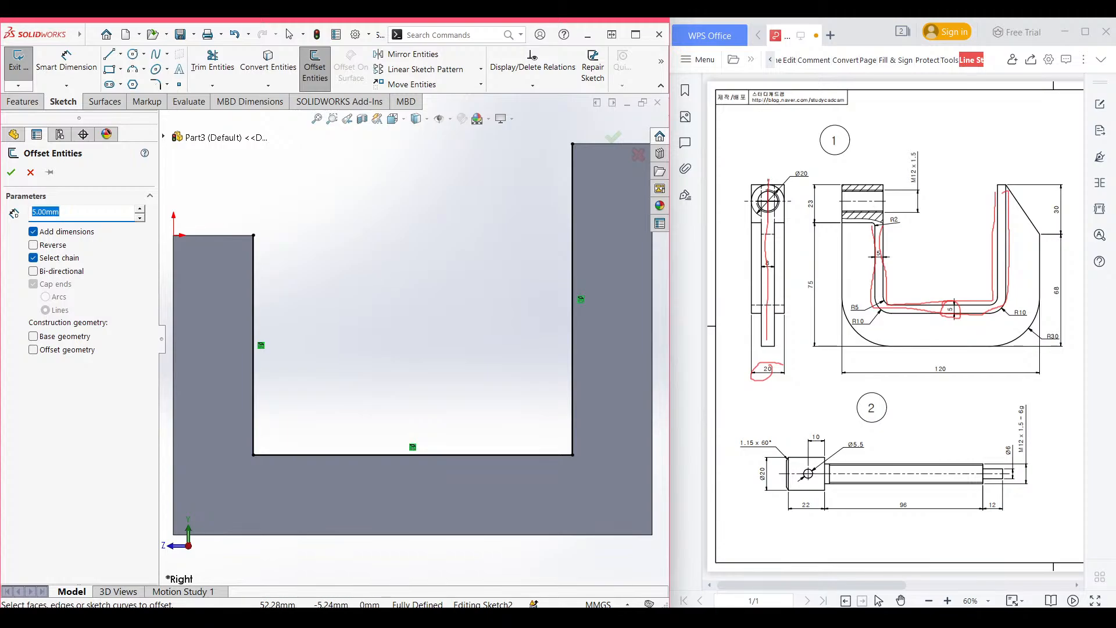
click(254, 270)
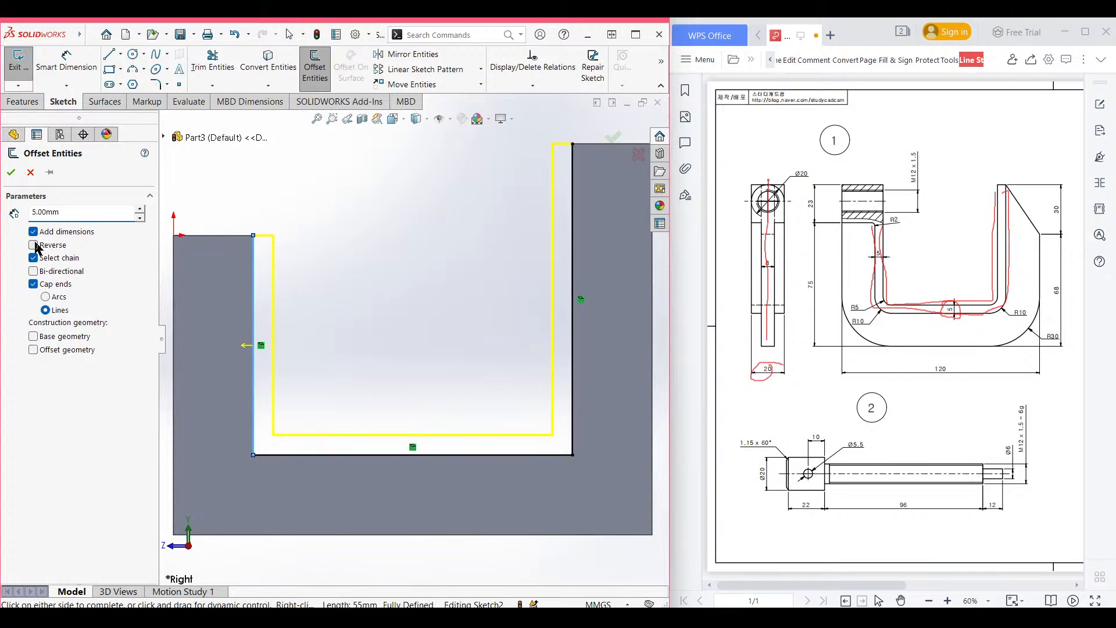
click(33, 245)
click(9, 174)
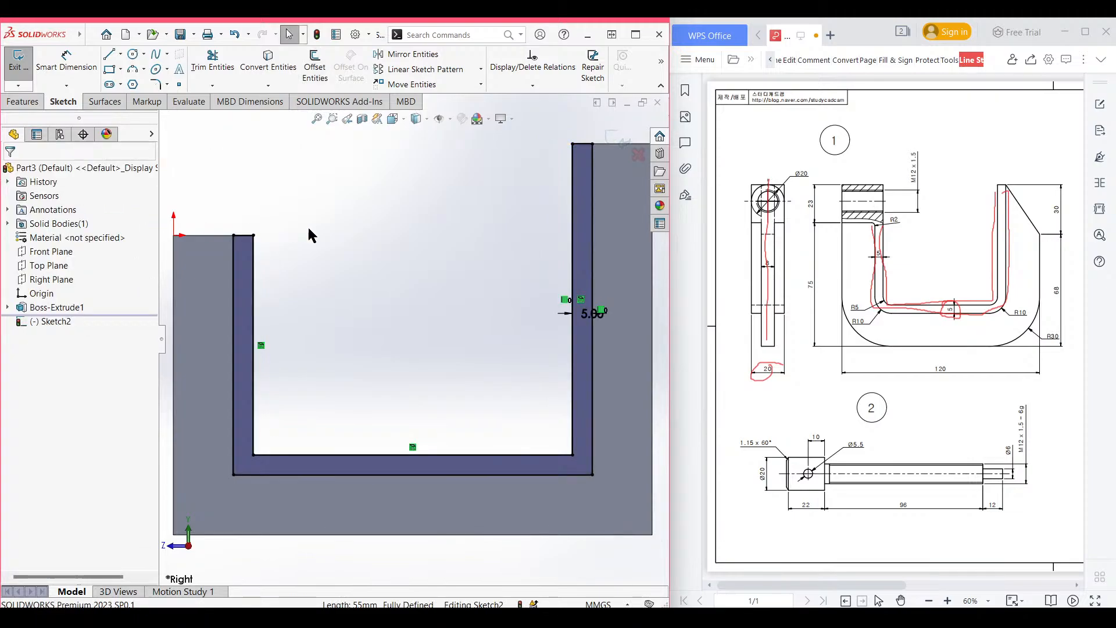
Extrude the 5 mm flange profile 20 mm with Mid Plane, merged with the U body.
key(ctrl+7)
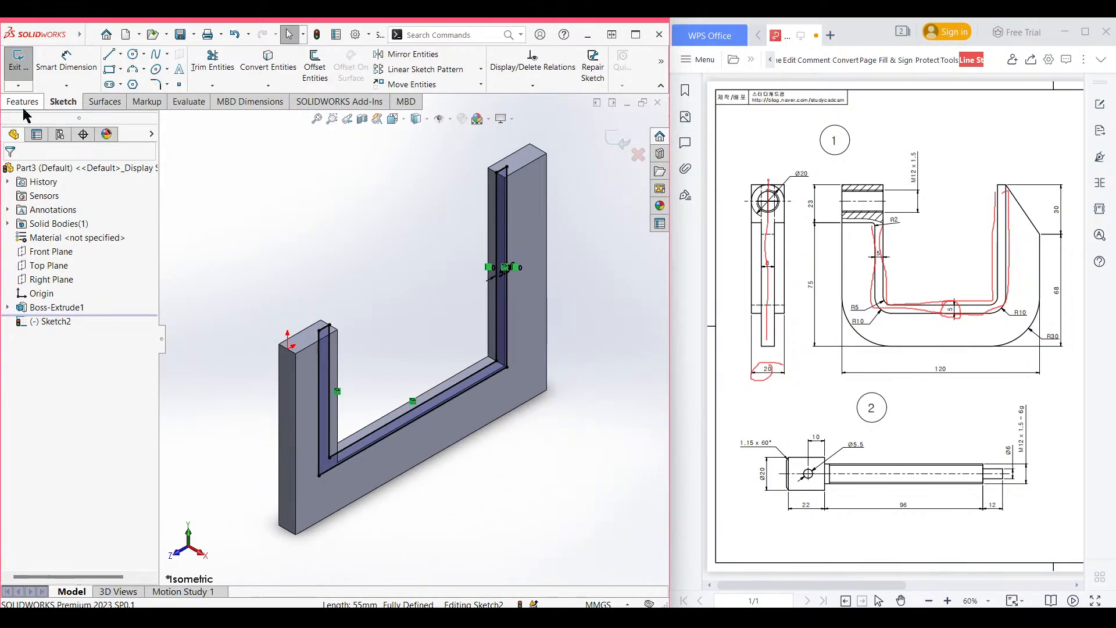
click(23, 103)
click(25, 73)
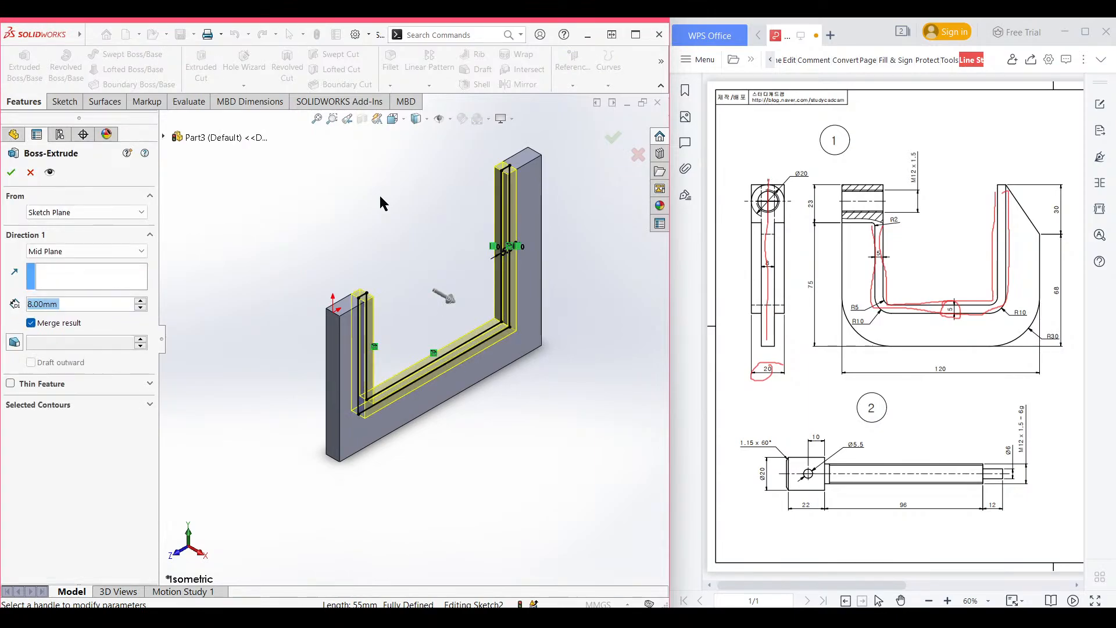
text(20)
key(Return)
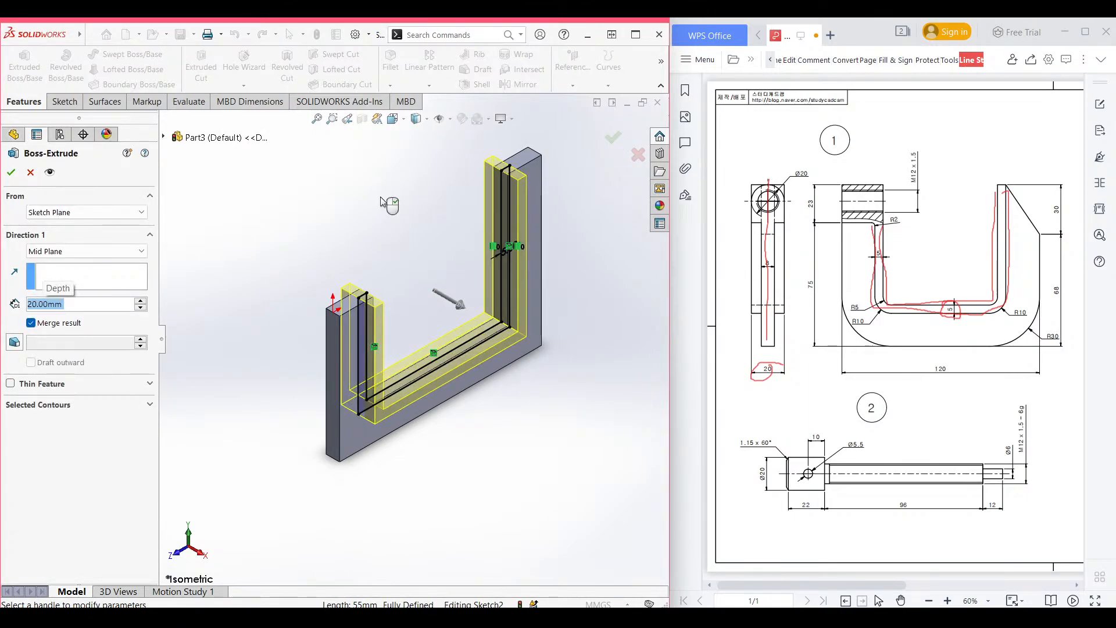
click(13, 172)
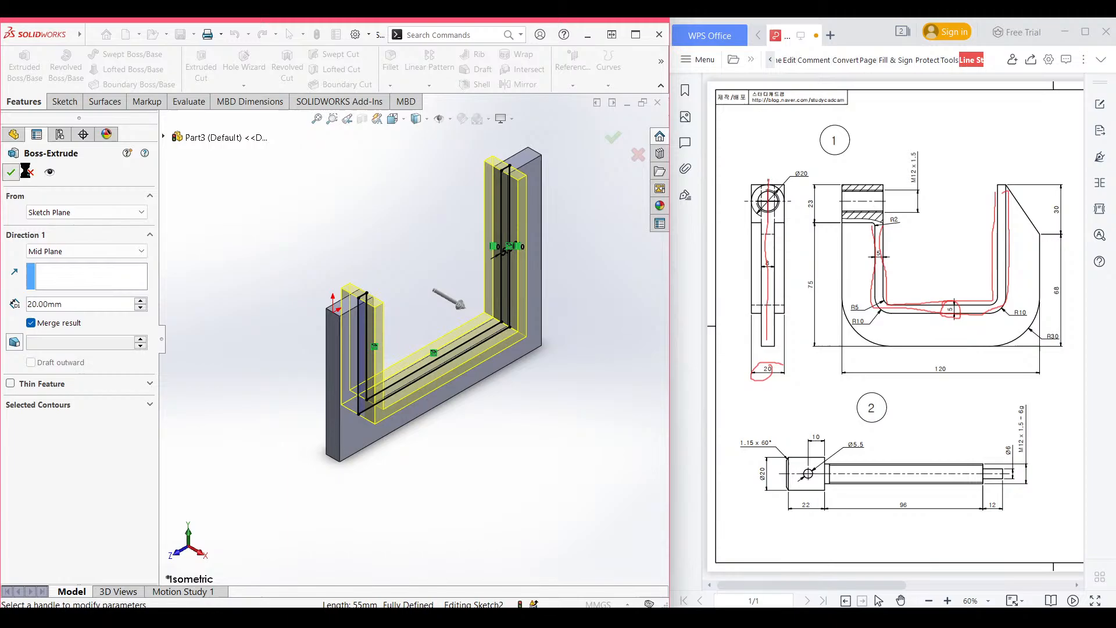
click(320, 255)
key(f)
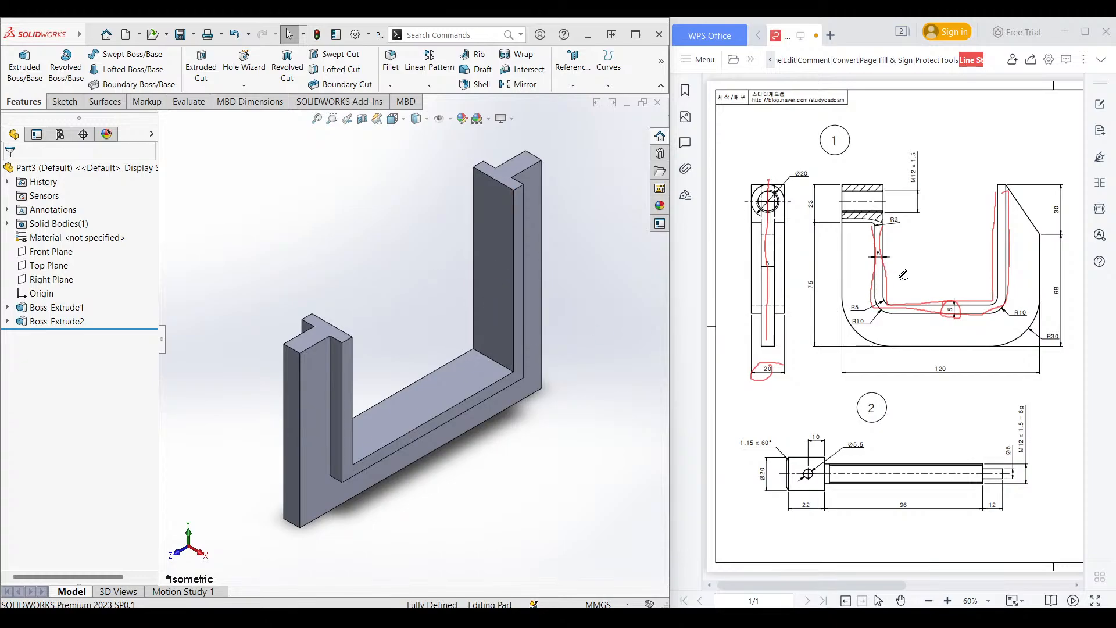
Mark the two rounded outer corners of the clamp on the drawing and circle the R30 callout.
drag(880, 305, 889, 303)
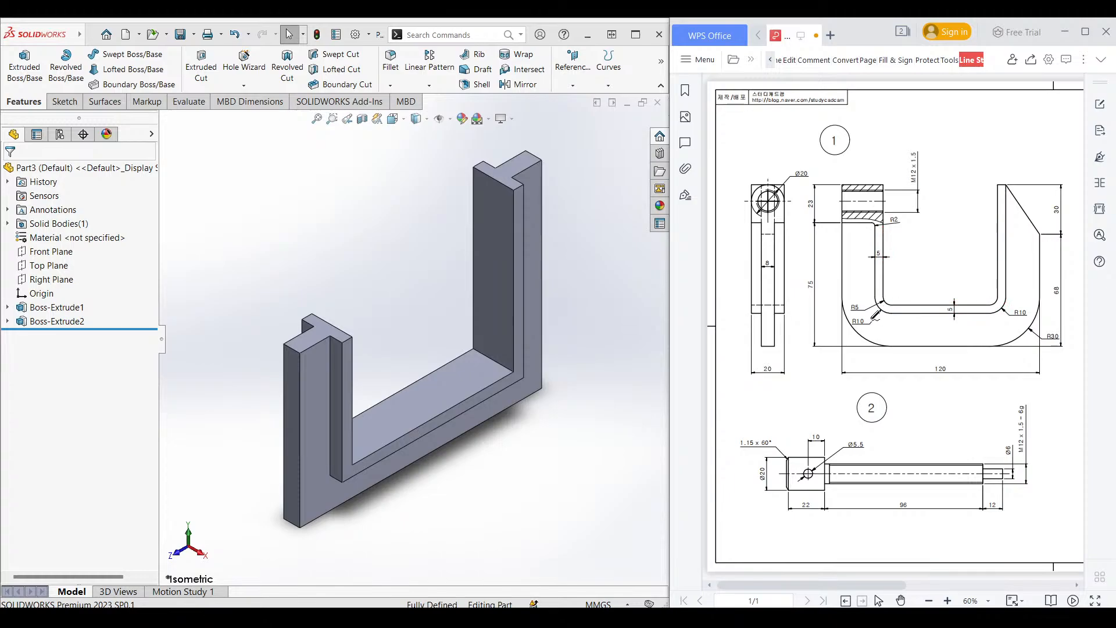
drag(845, 317, 873, 347)
drag(1032, 326, 999, 356)
mouse_move(1055, 326)
mouse_down()
mouse_move(1072, 340)
mouse_move(1055, 323)
mouse_up()
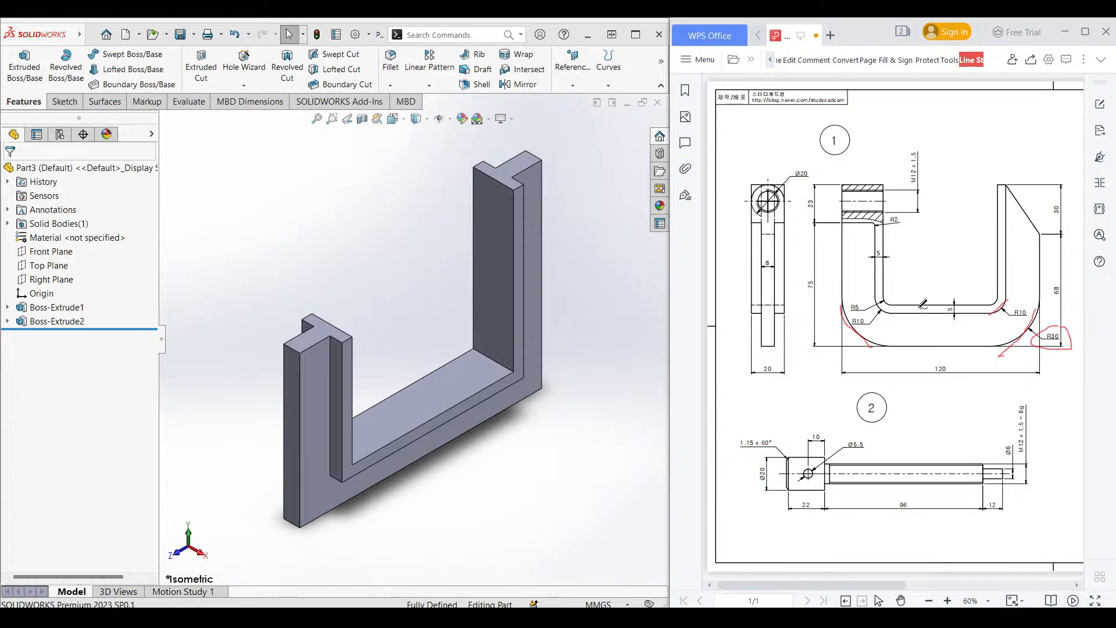
Mark the rounded inner corners of the clamp on the drawing along with their R10 and R5 callouts.
drag(867, 300, 879, 313)
drag(1009, 310, 1006, 307)
drag(849, 322, 858, 315)
mouse_move(842, 306)
mouse_down()
mouse_move(859, 295)
mouse_move(880, 302)
mouse_up()
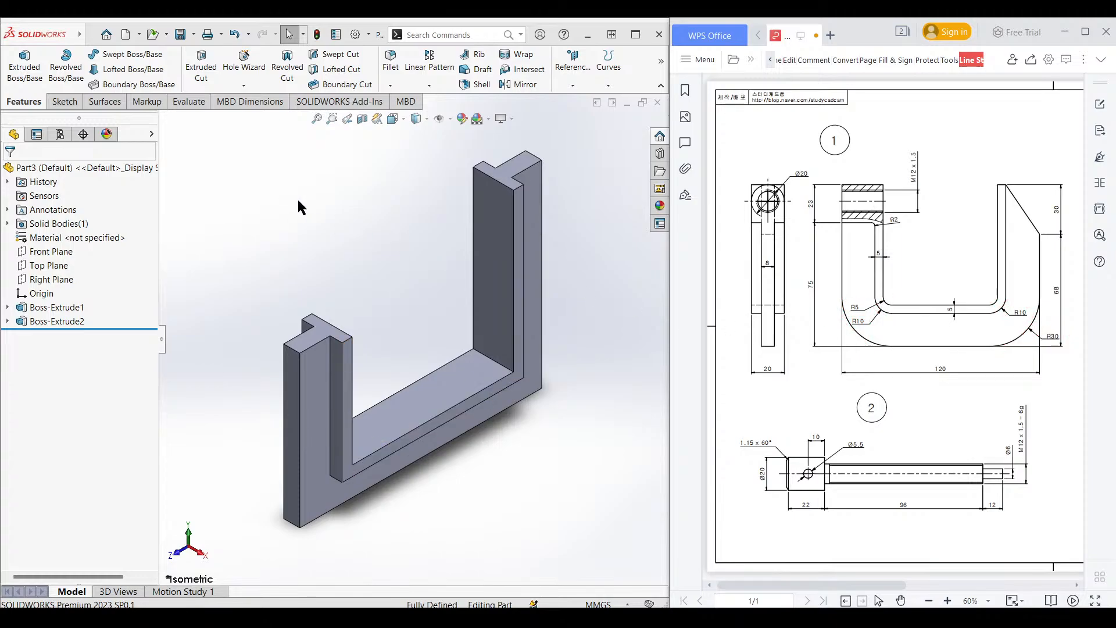
Fillet the two outer bottom corner edges of the U body with a constant-size 30 mm radius.
click(389, 61)
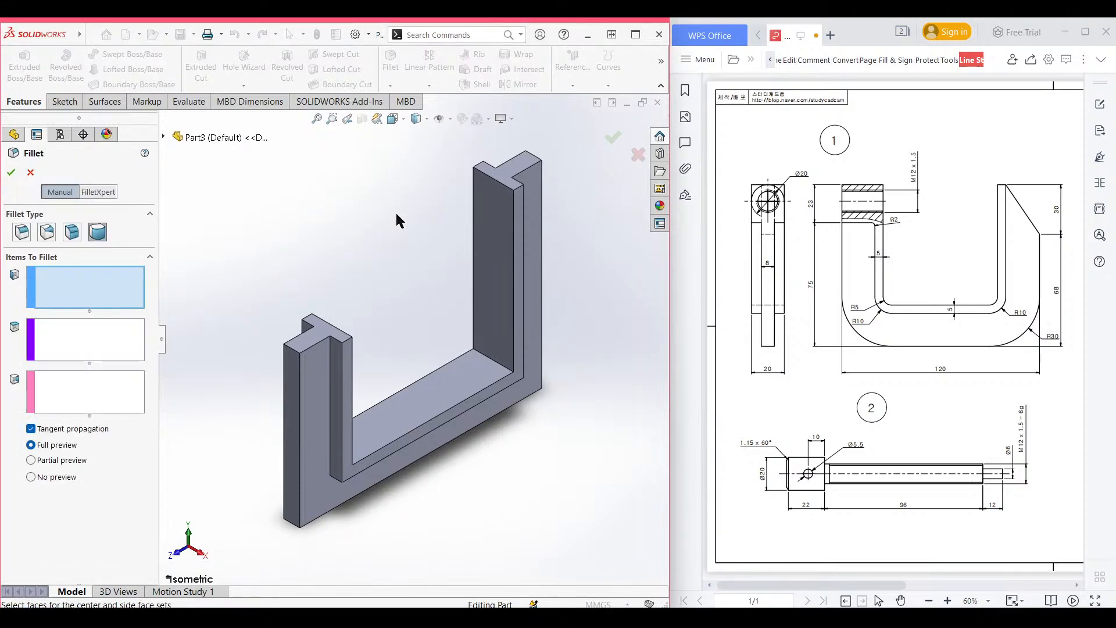
click(93, 191)
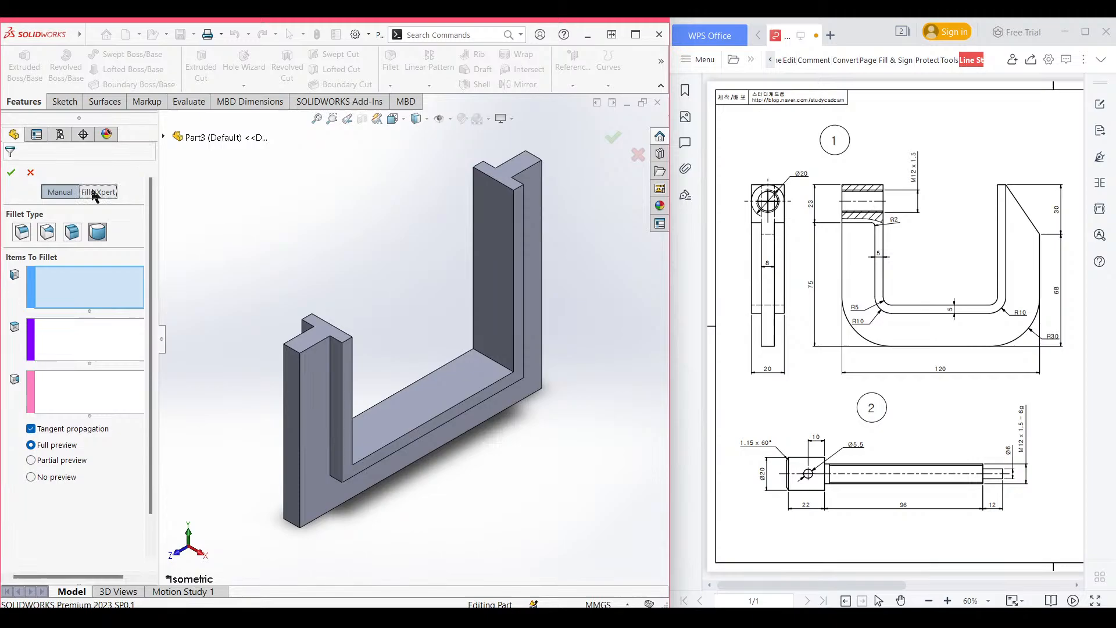
click(62, 193)
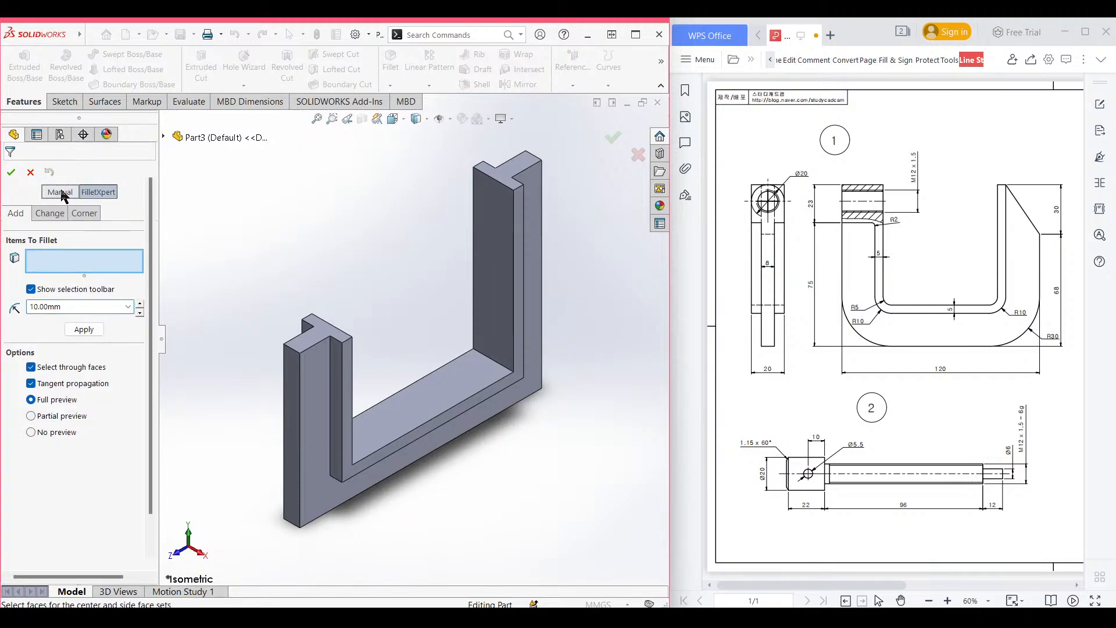
click(27, 236)
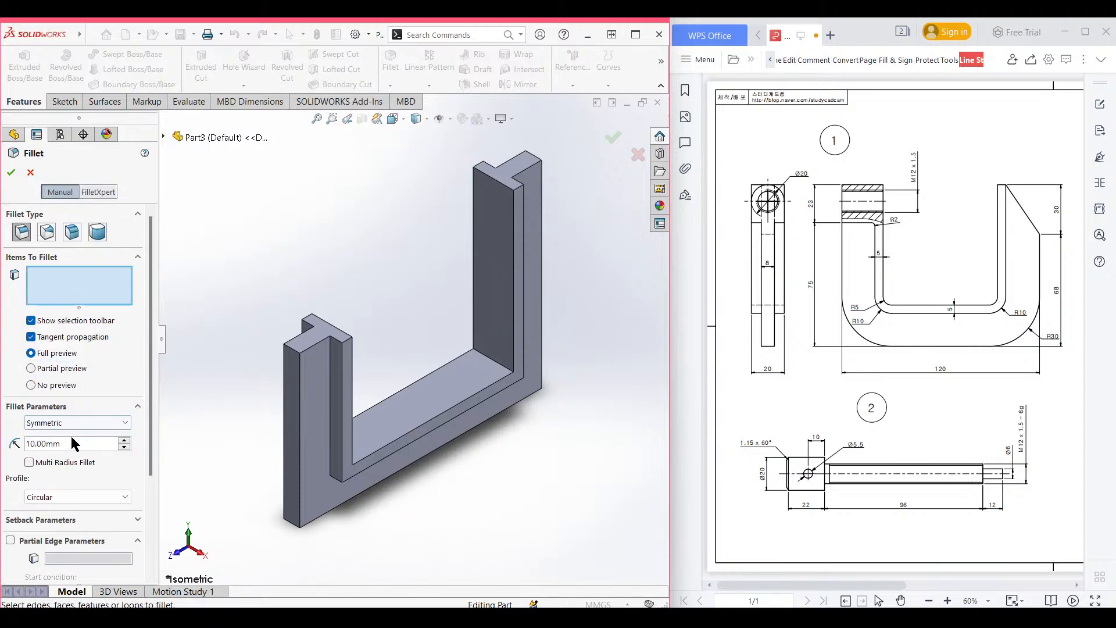
double_click(34, 442)
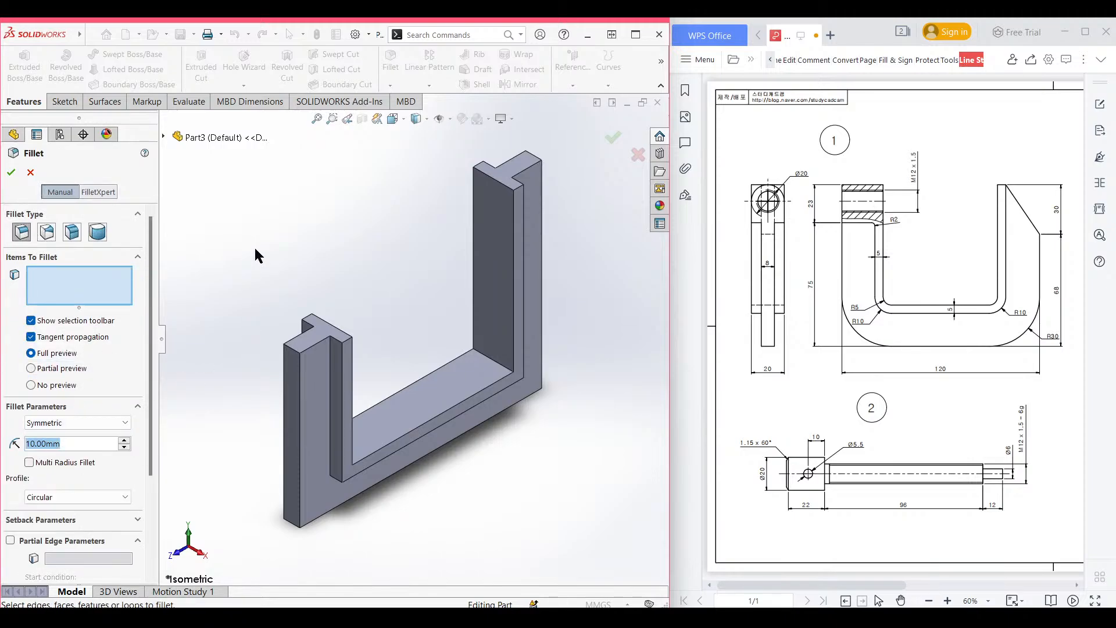
text(30)
key(Return)
middle_drag(290, 295, 342, 197)
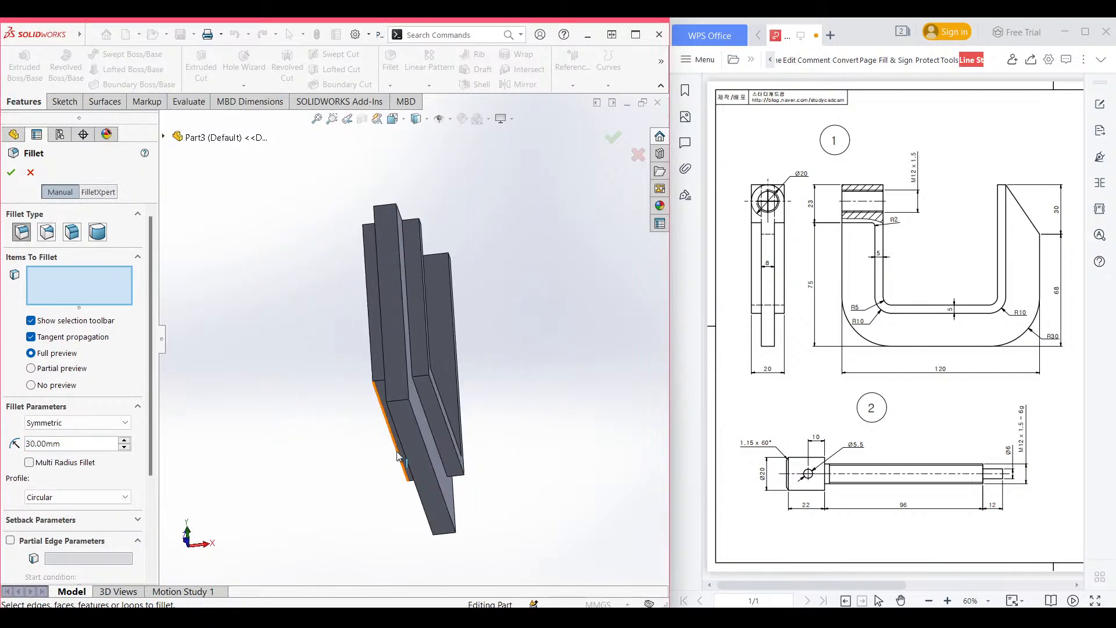
click(400, 405)
middle_drag(544, 433, 456, 496)
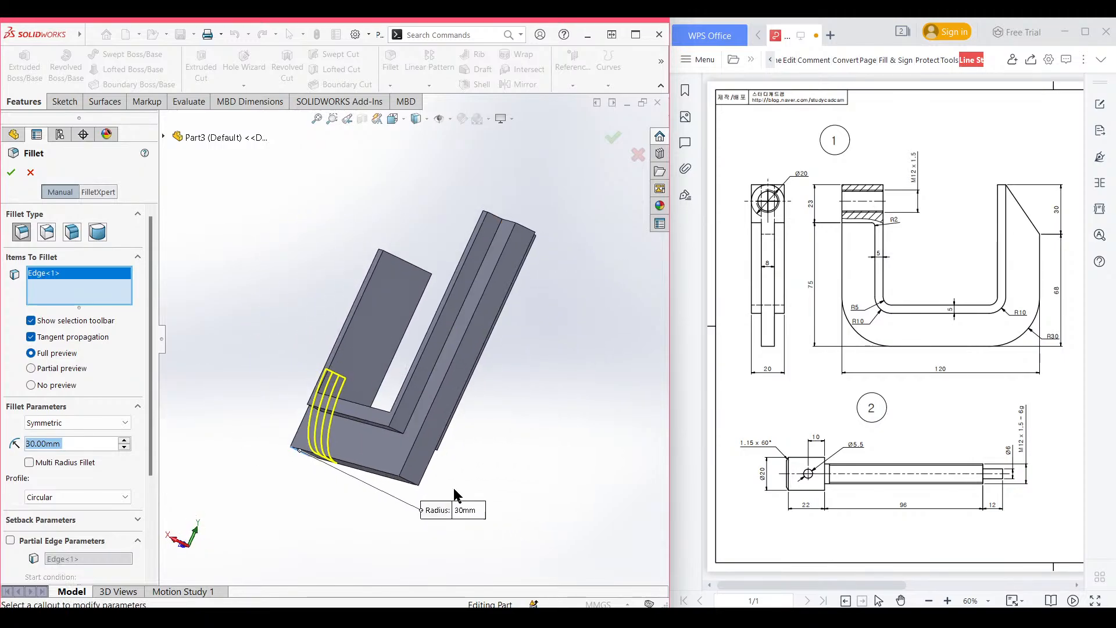
click(412, 481)
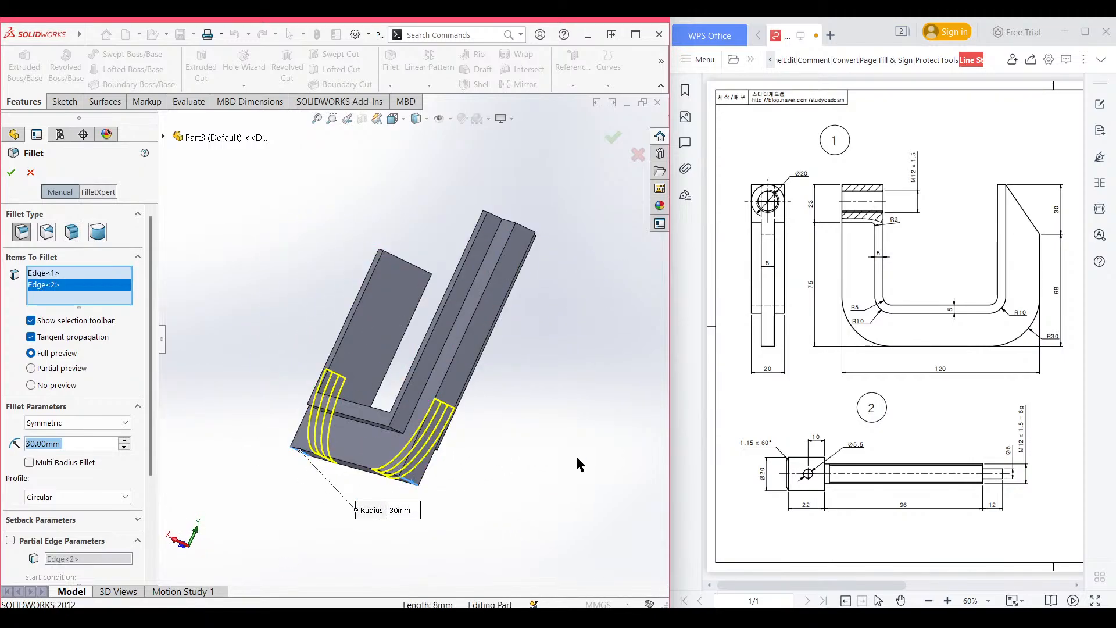
middle_drag(542, 475, 603, 496)
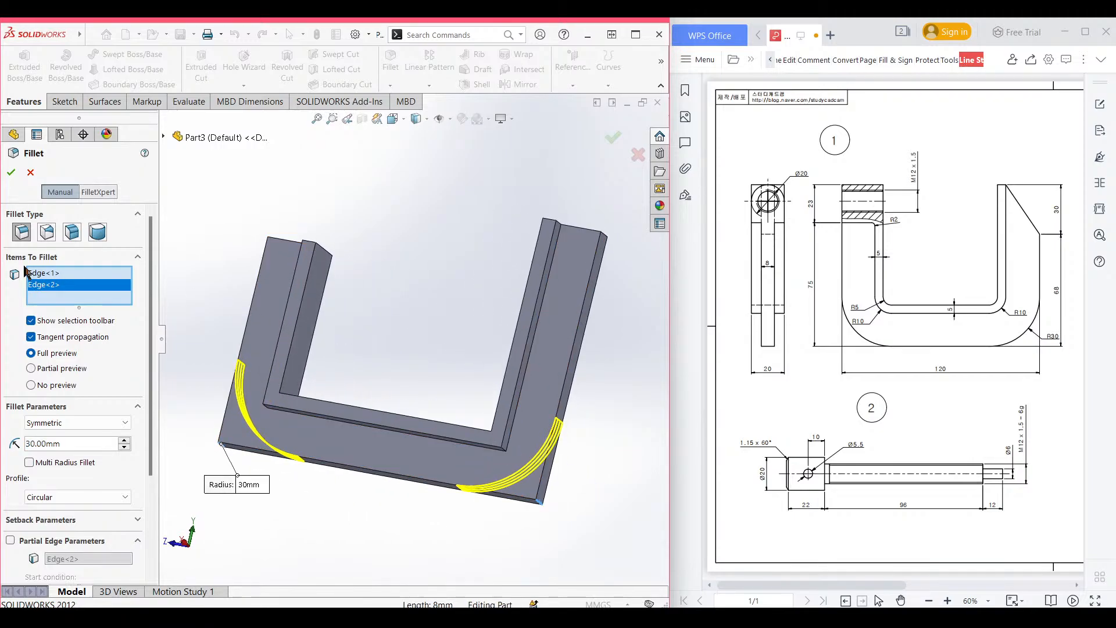
click(11, 174)
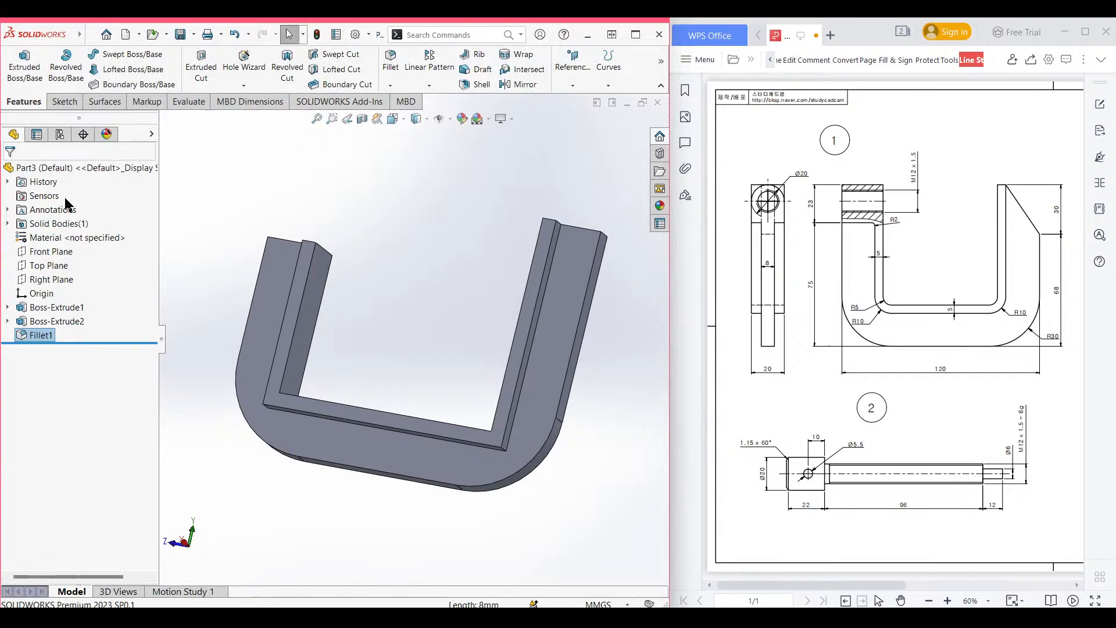
click(293, 207)
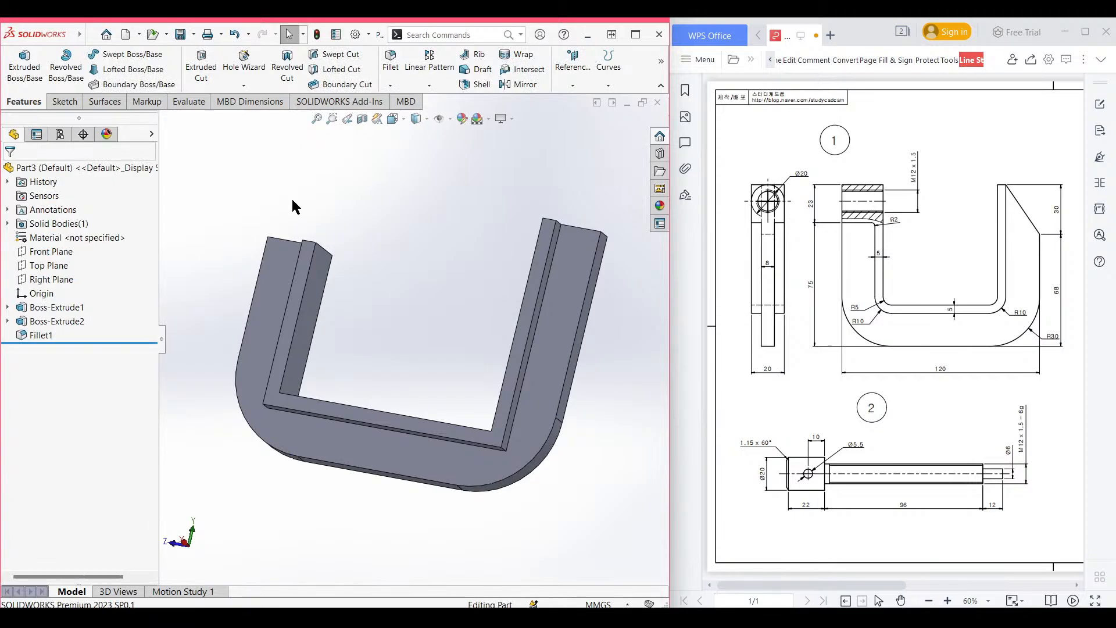
Set up a 10 mm fillet on the two corner edges where the flange underside meets one side of the web.
key(ctrl+7)
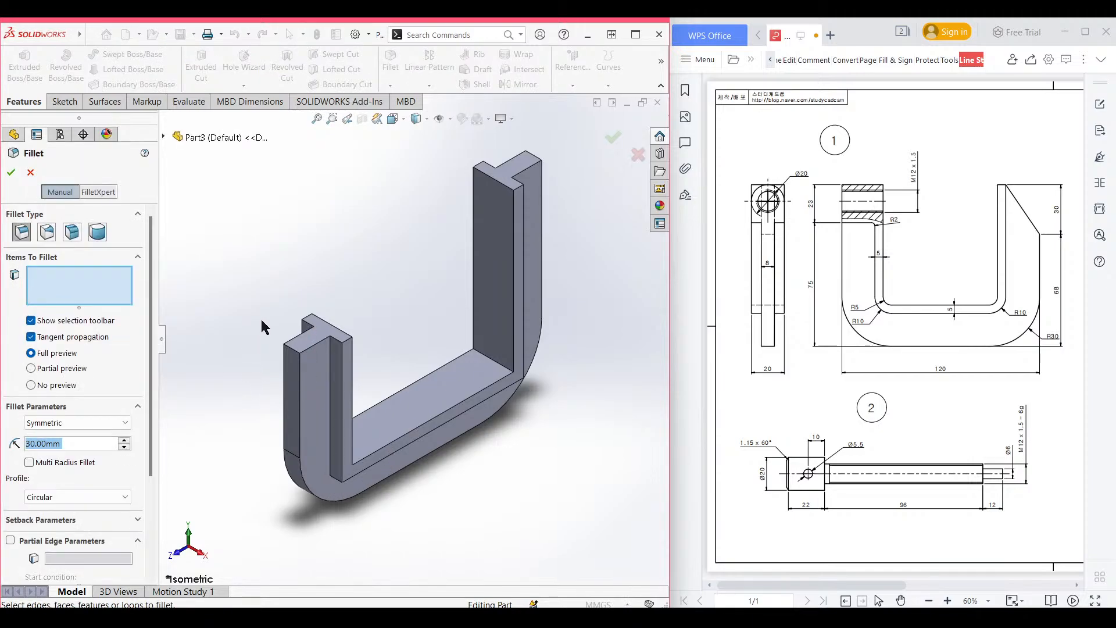
text(10)
key(Return)
scroll(413, 580, down, 2)
middle_drag(340, 515, 365, 377)
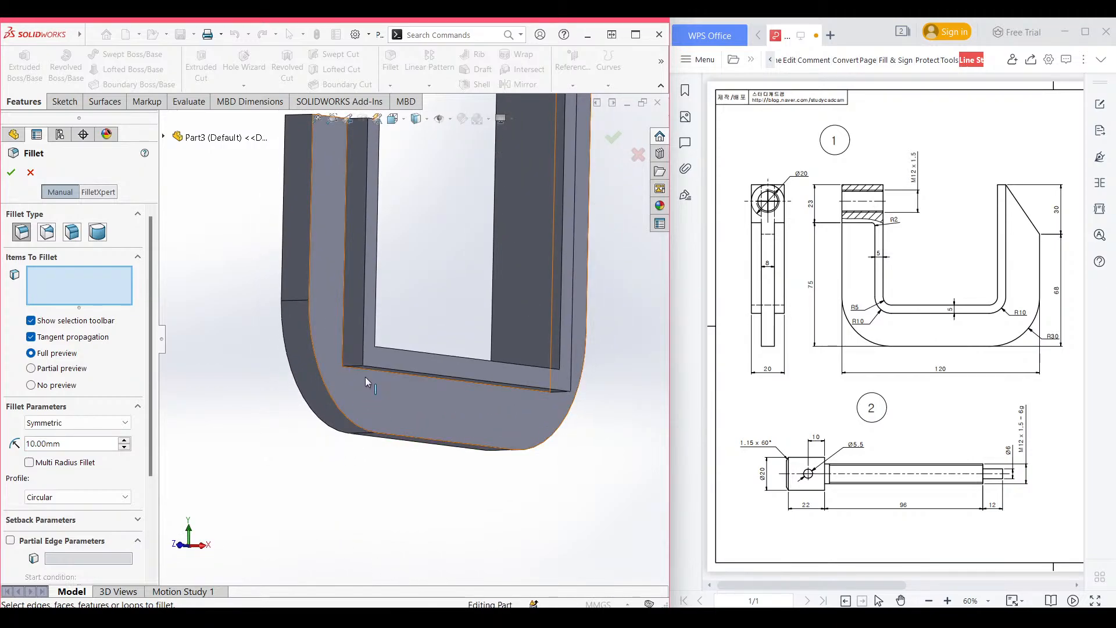
click(354, 365)
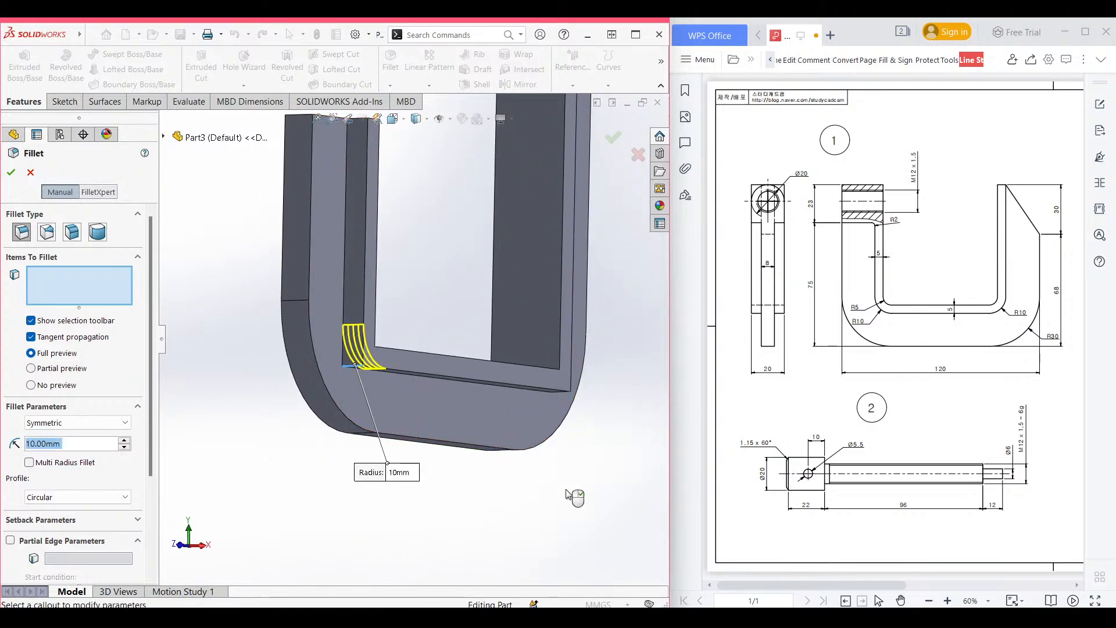
middle_drag(561, 479, 530, 400)
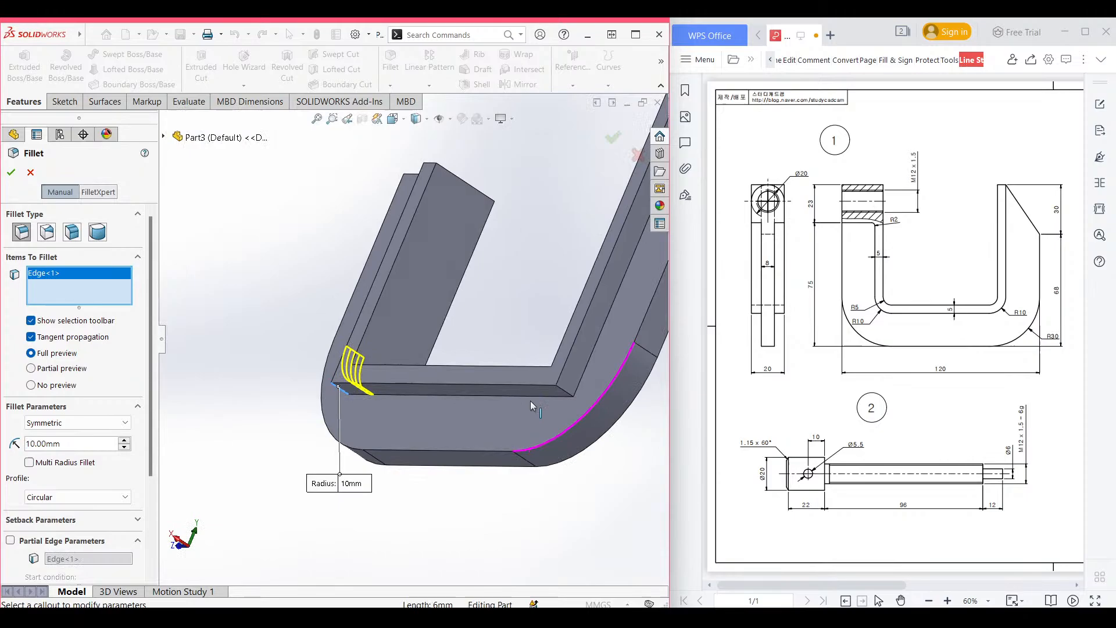
click(561, 393)
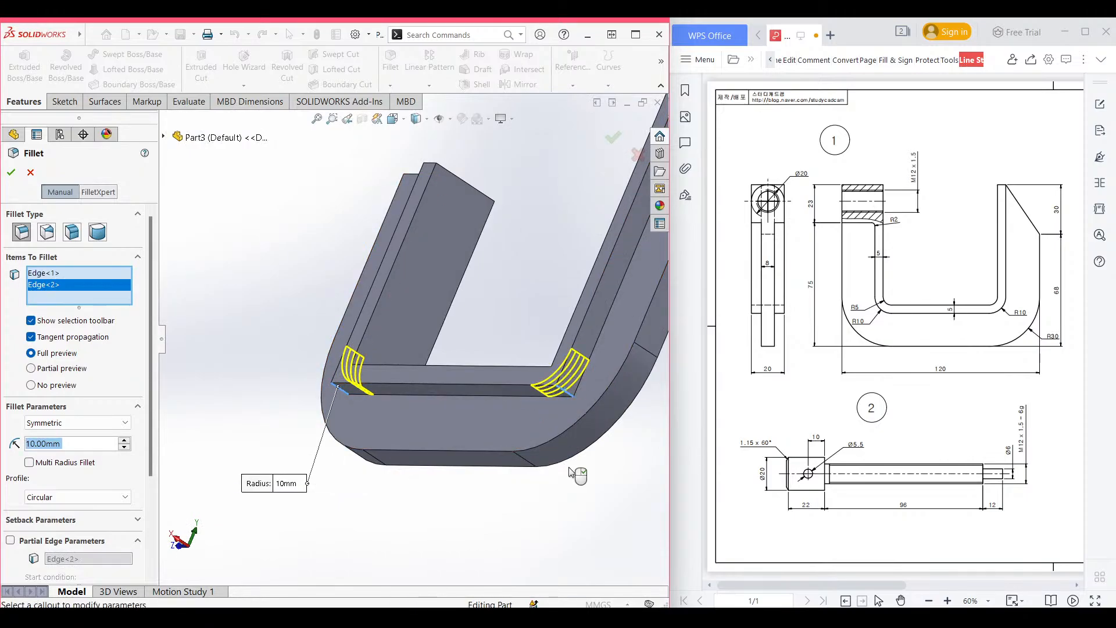
middle_drag(569, 468, 488, 448)
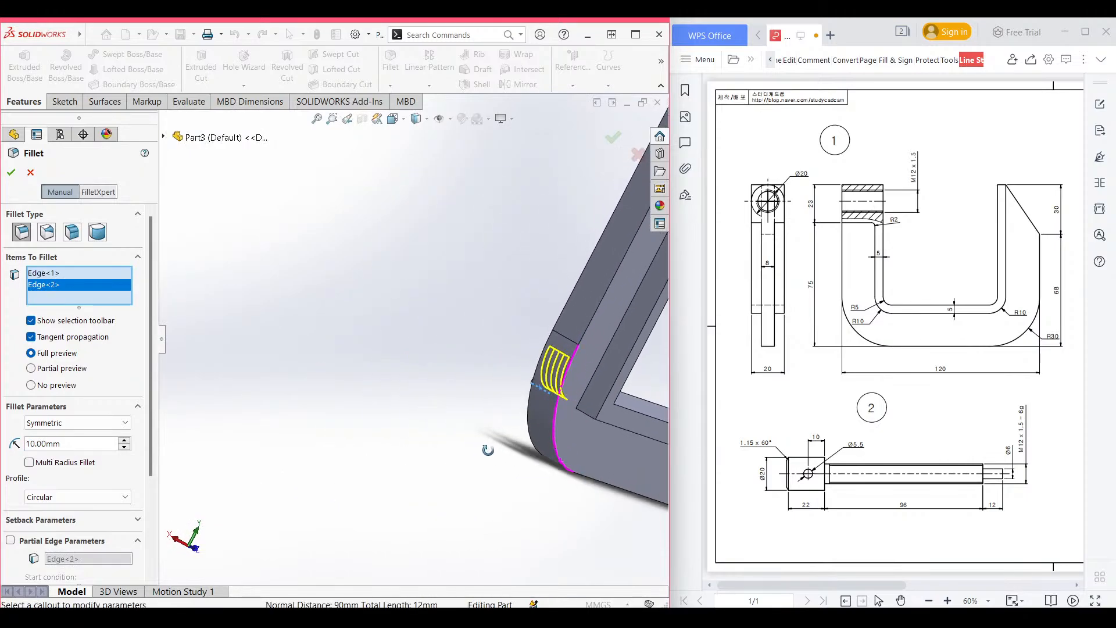
click(586, 414)
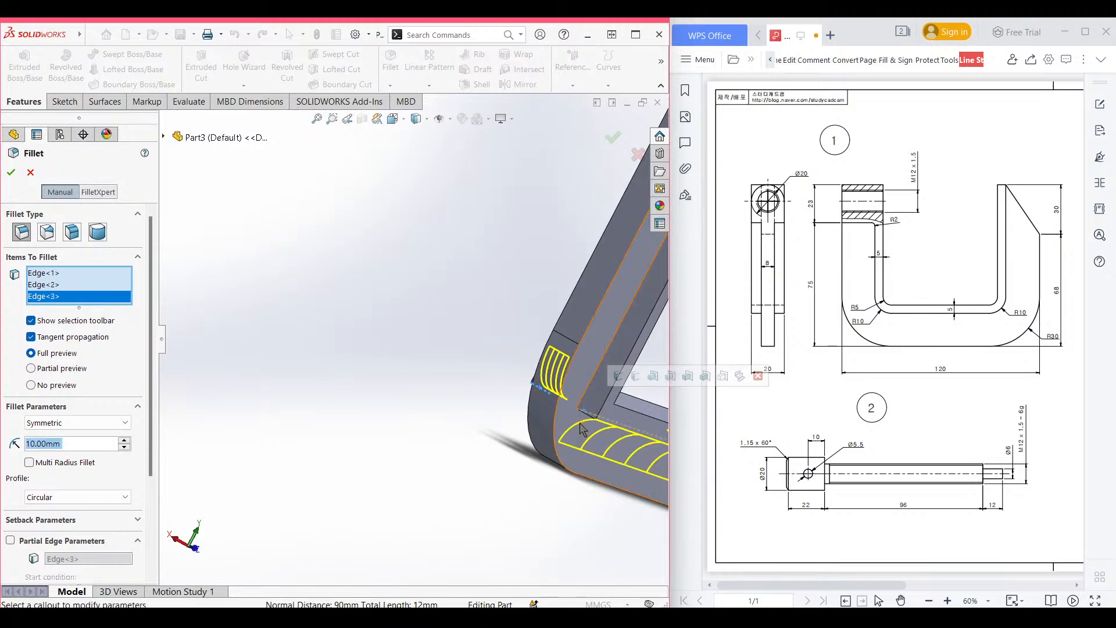
right_click(57, 298)
click(88, 317)
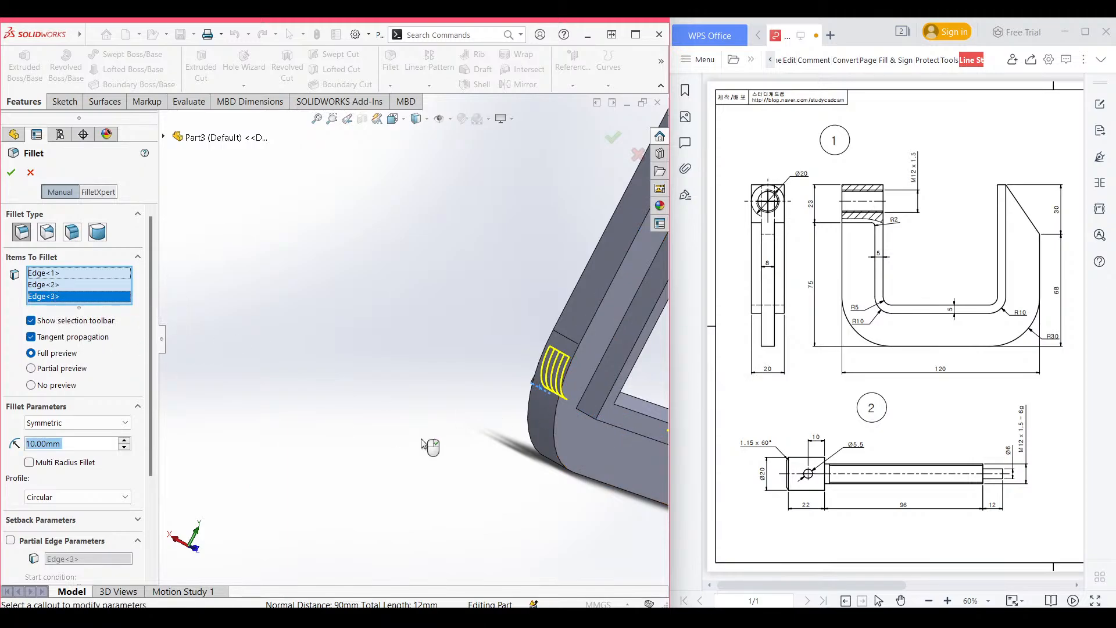
Add the two matching flange corner edges on the opposite side of the web and complete the 10 mm fillet.
middle_drag(571, 436, 463, 329)
click(601, 421)
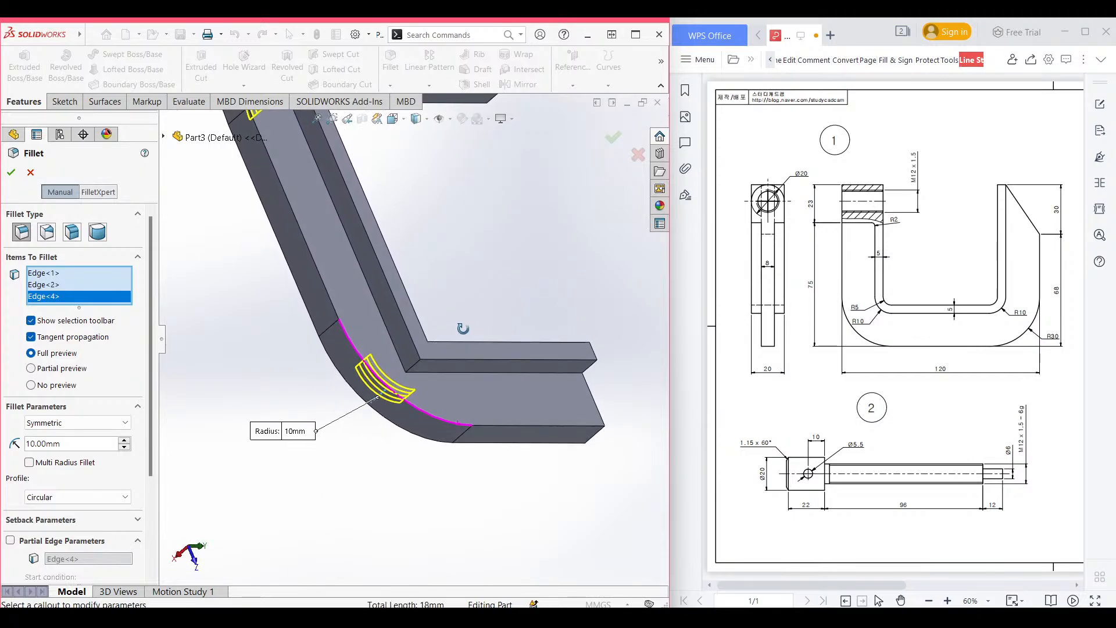
click(412, 369)
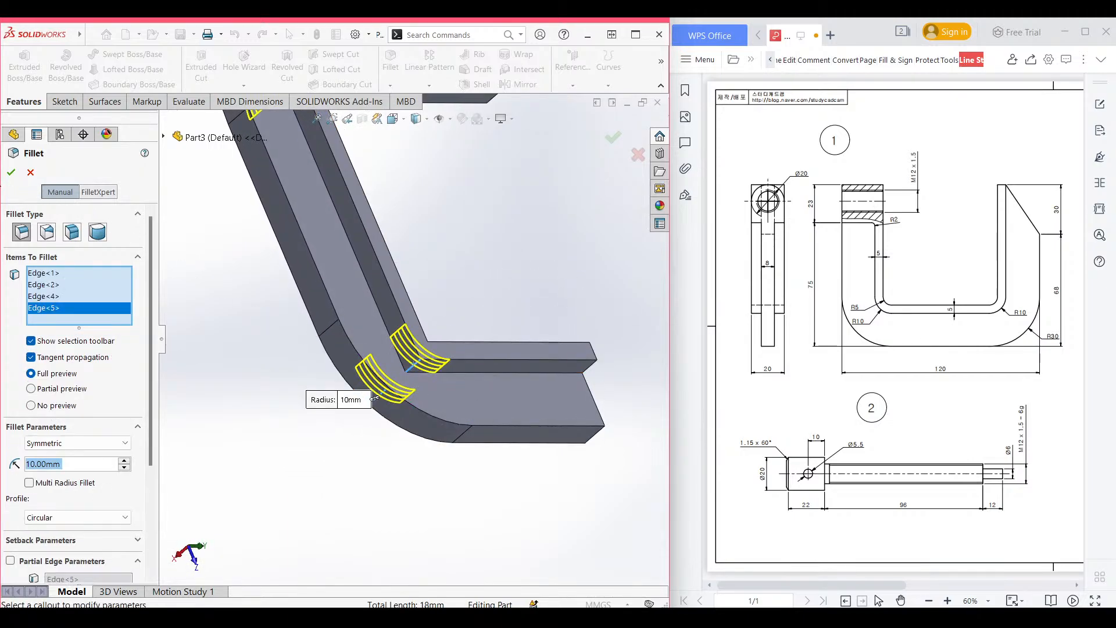
click(11, 170)
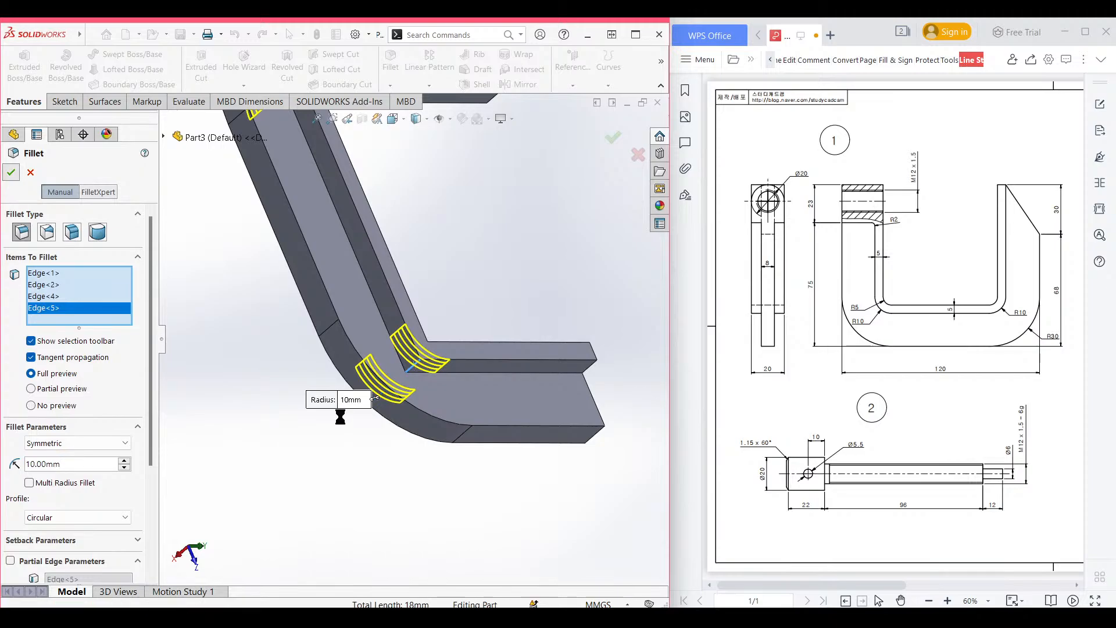
Set the radius of a further constant-size fillet to 5 mm.
key(ctrl+7)
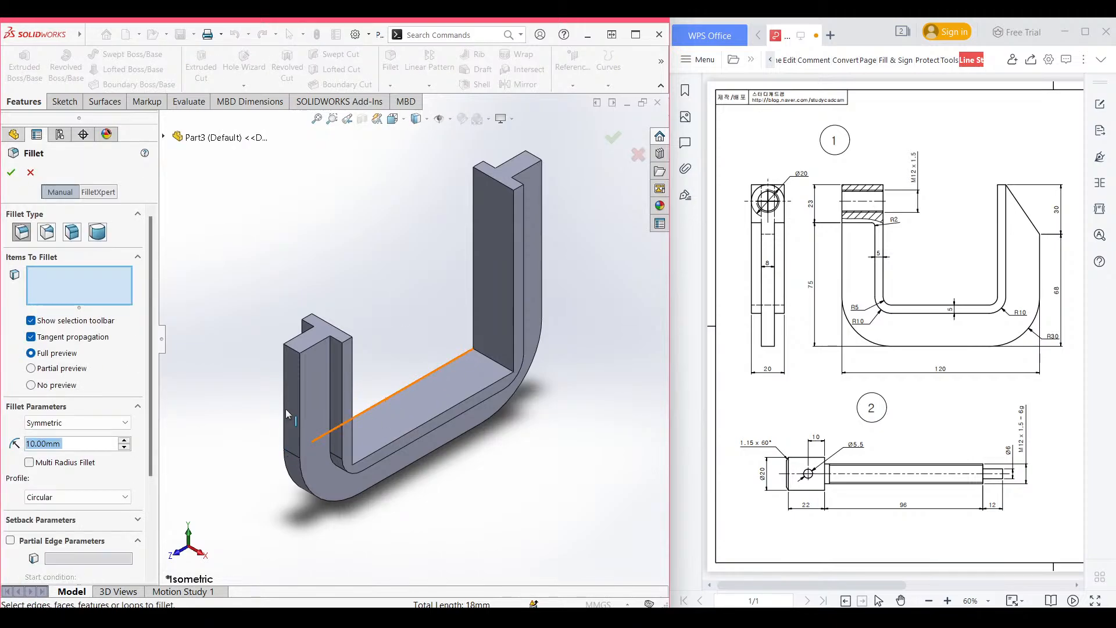
text(5)
key(Return)
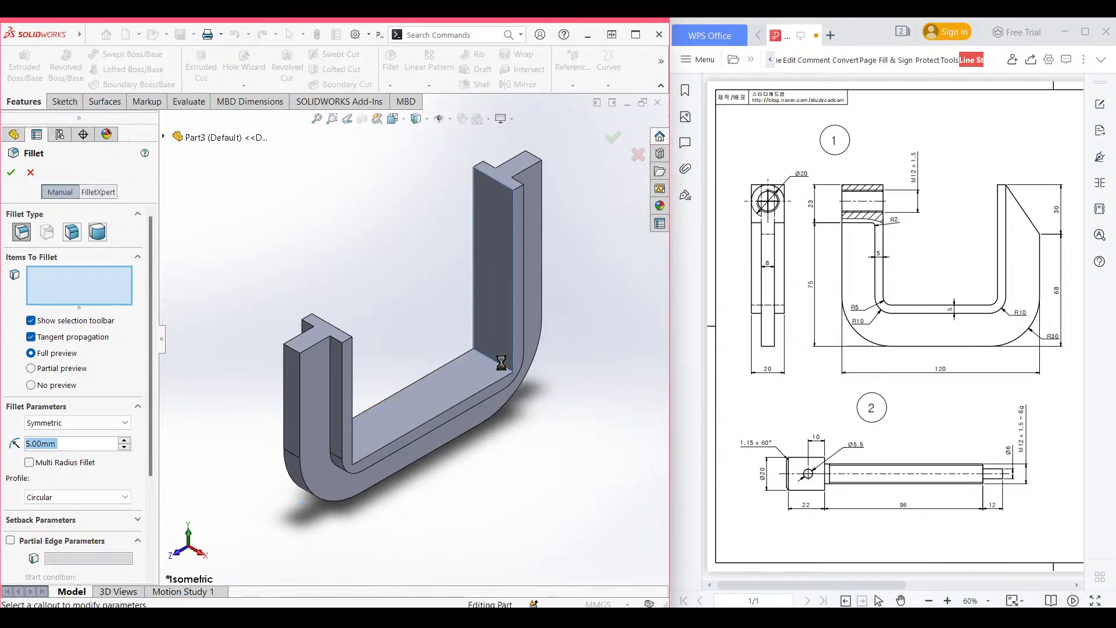
click(500, 343)
right_click(76, 286)
click(126, 293)
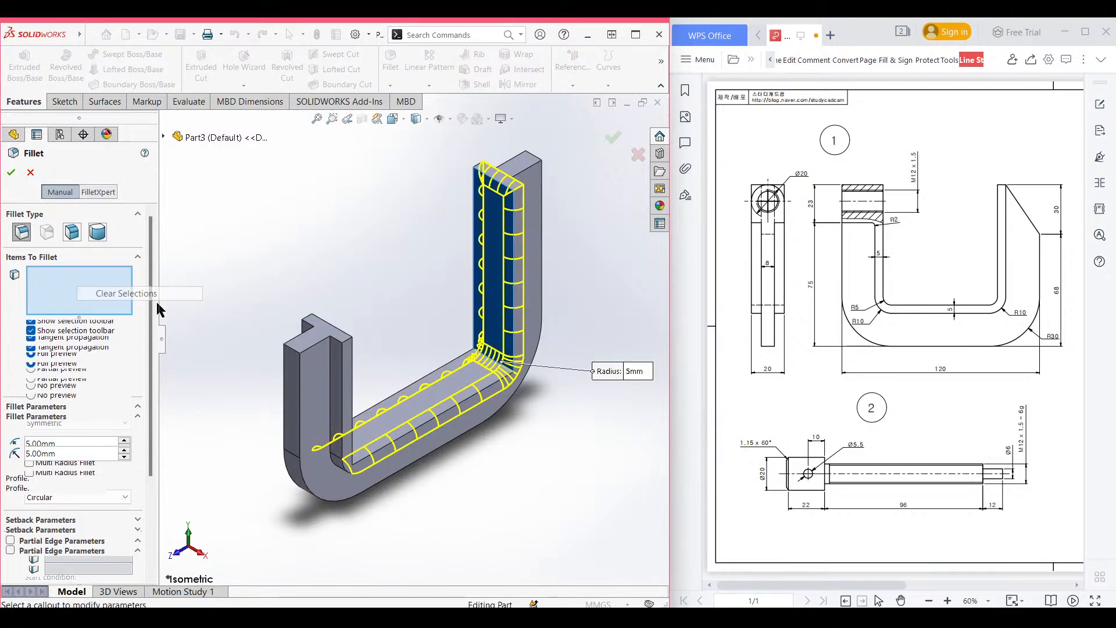
Apply the 5 mm fillet to the two inner corner edges of the flange and return to the isometric view.
click(502, 367)
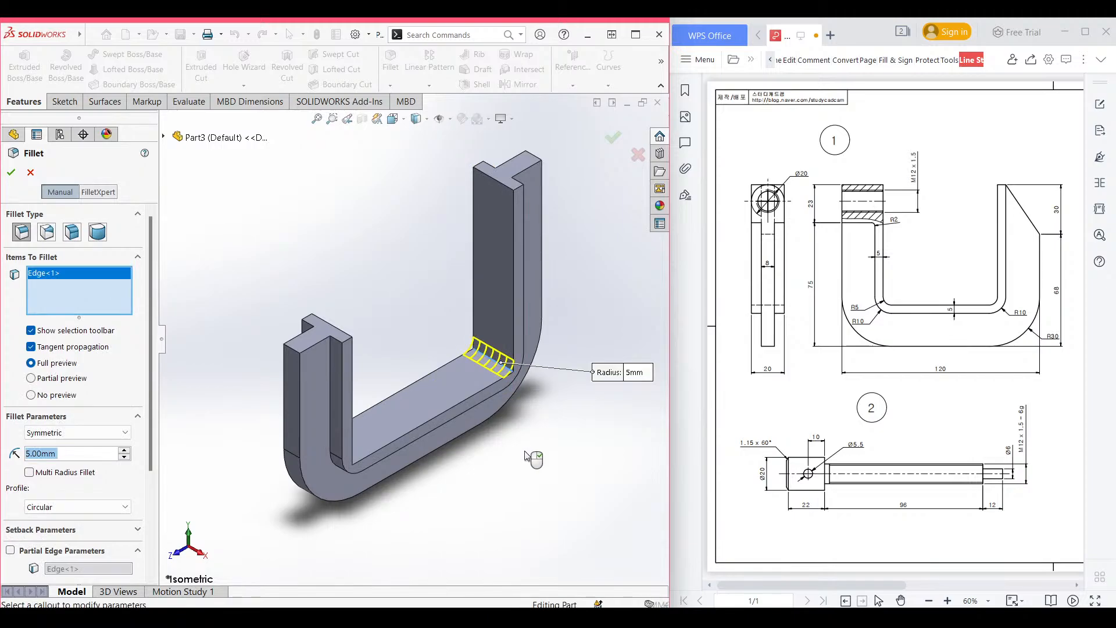
middle_drag(531, 458, 374, 413)
click(376, 416)
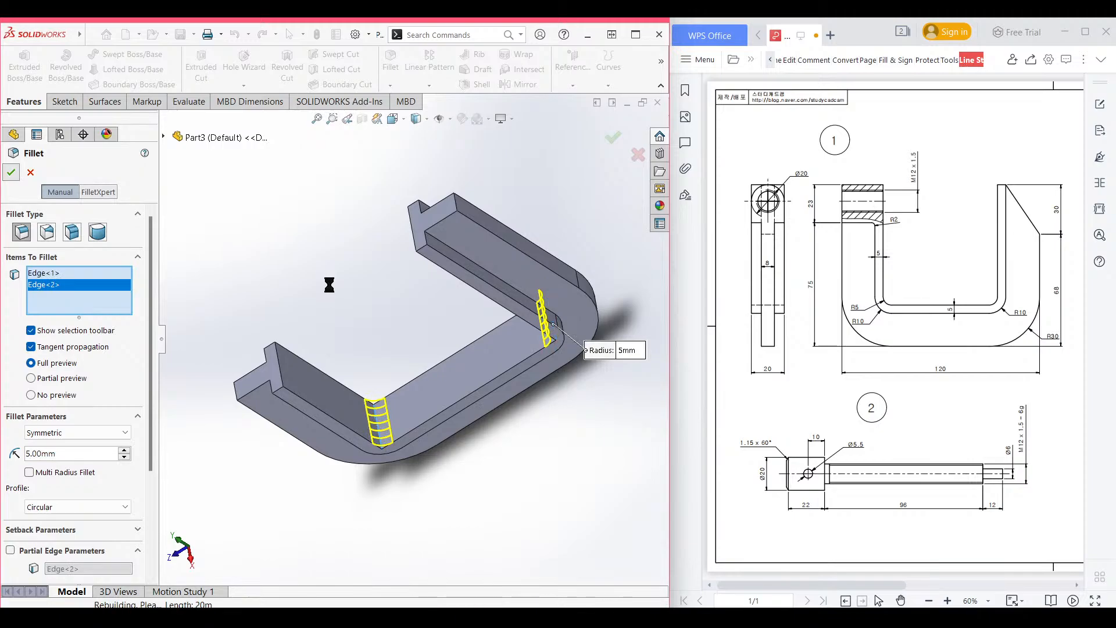
key(ctrl+7)
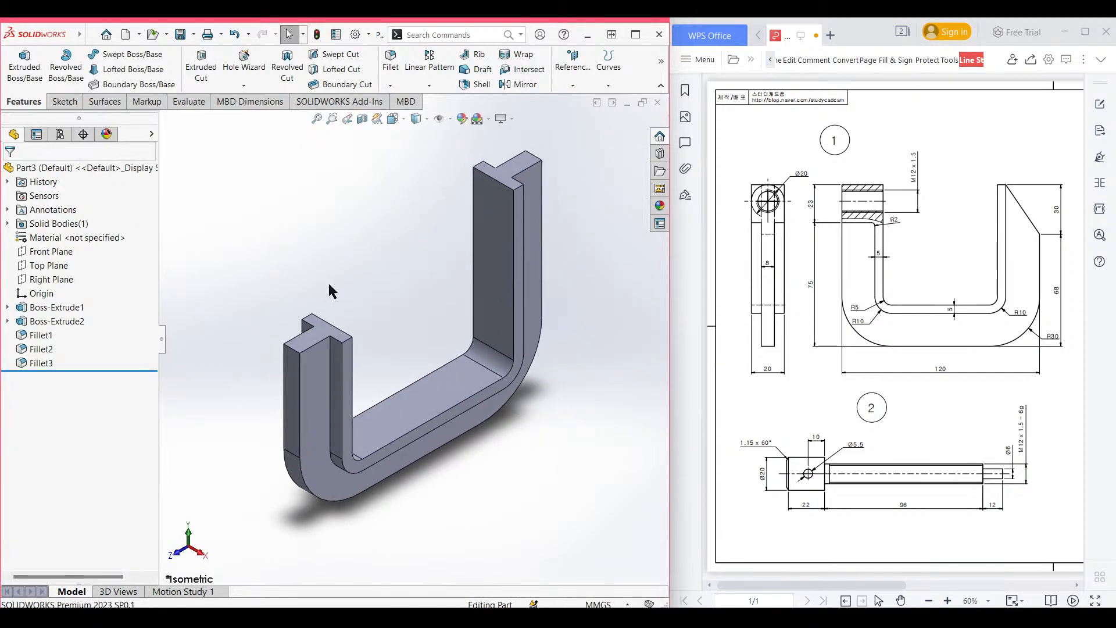
Examine the rounded boss of part 1 in the exploded assembly drawing and return to the part drawing.
mouse_move(791, 176)
mouse_down()
mouse_move(765, 178)
mouse_move(802, 193)
mouse_move(782, 181)
mouse_up()
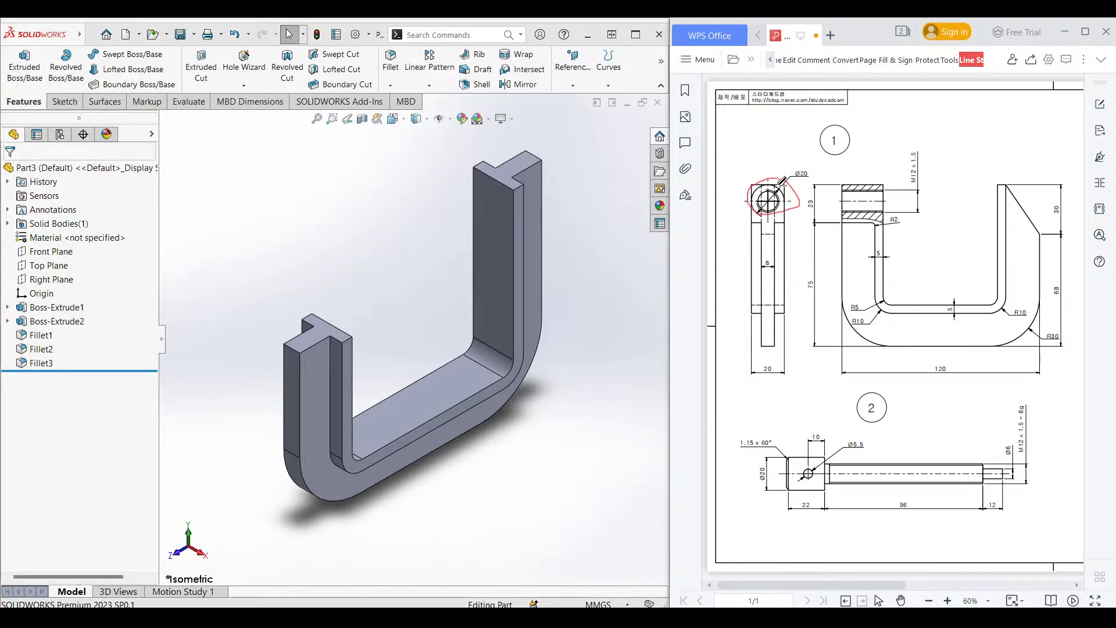
key(ctrl+z)
click(758, 36)
click(767, 41)
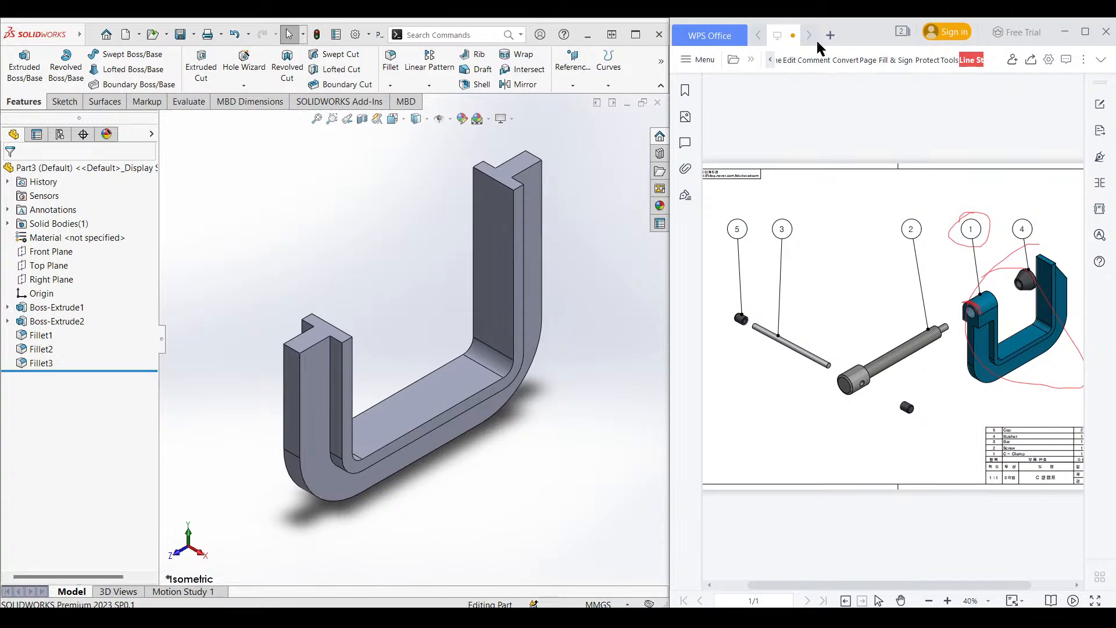
click(786, 44)
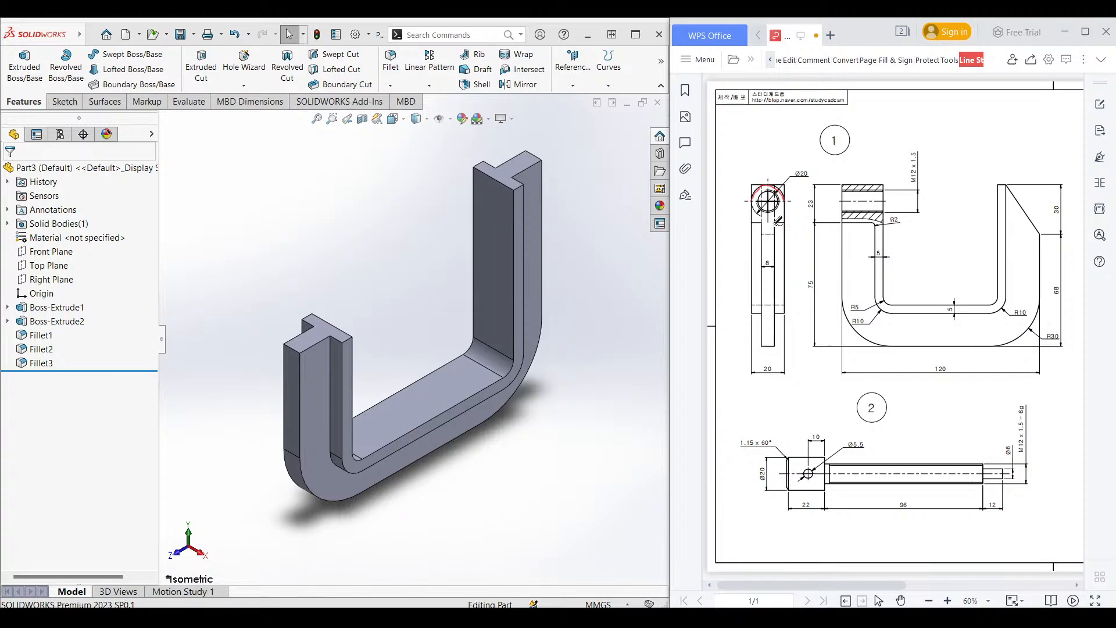
Mark the boss outline in the drawing's side view and circle the 23 and 20 dimensions.
mouse_move(754, 203)
mouse_down()
mouse_move(777, 219)
mouse_move(789, 182)
mouse_move(755, 182)
mouse_move(752, 218)
mouse_up()
drag(793, 184, 794, 228)
mouse_move(811, 194)
mouse_down()
mouse_move(809, 209)
mouse_move(804, 193)
mouse_up()
drag(752, 225, 788, 229)
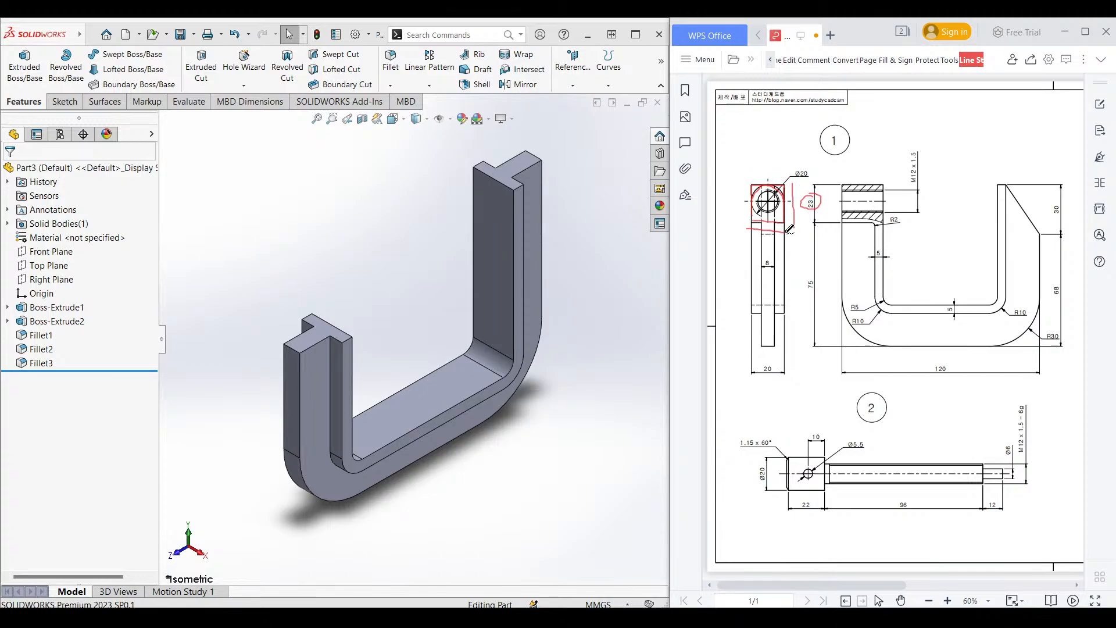
mouse_move(774, 361)
mouse_down()
mouse_move(757, 372)
mouse_move(772, 356)
mouse_up()
mouse_move(789, 192)
mouse_down()
mouse_move(790, 226)
mouse_move(826, 207)
mouse_up()
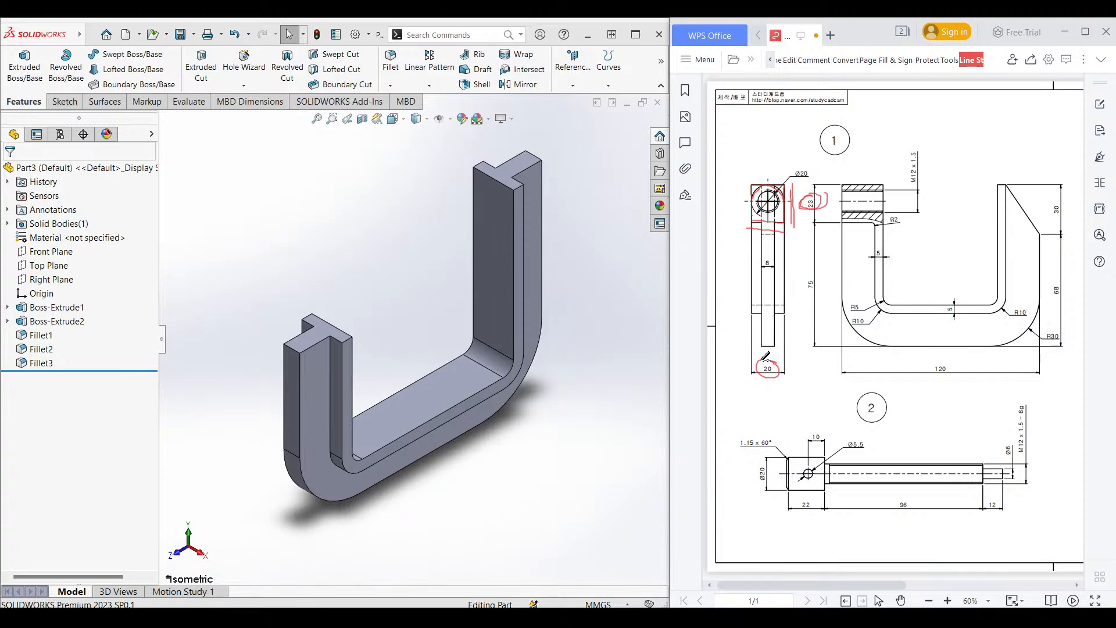
mouse_move(765, 356)
mouse_down()
mouse_move(757, 367)
mouse_move(778, 358)
mouse_up()
Mark the boss's two end faces in the front view and highlight the Ø20 and M12 x 1.5 callouts.
drag(842, 220, 843, 253)
mouse_move(811, 167)
mouse_down()
mouse_move(789, 178)
mouse_move(807, 166)
mouse_move(886, 187)
mouse_up()
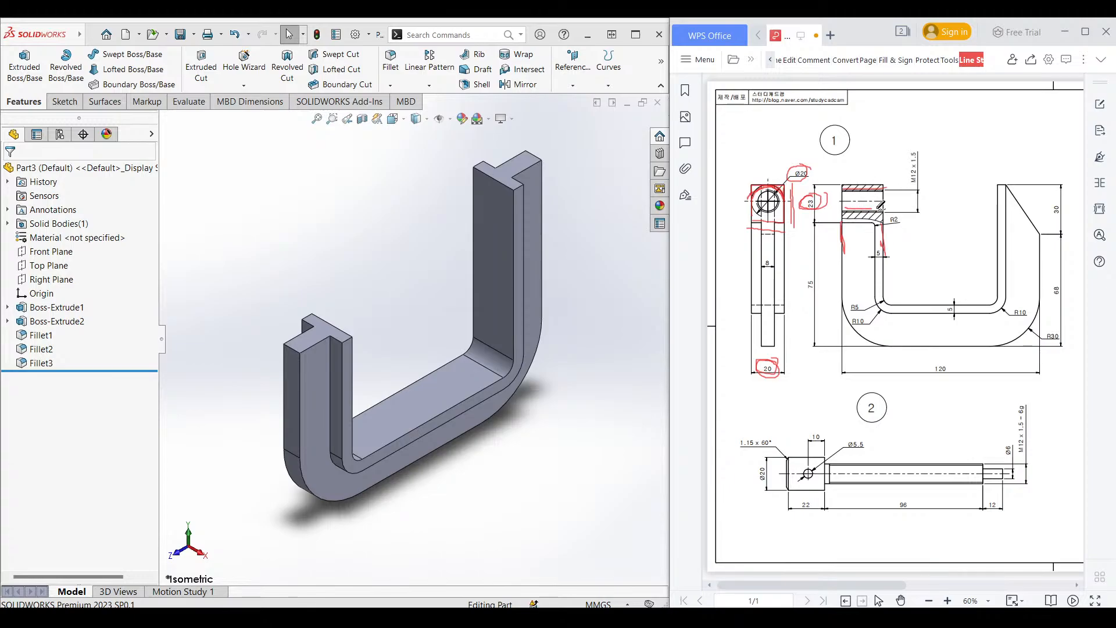
mouse_move(924, 139)
mouse_down()
mouse_move(901, 166)
mouse_move(927, 177)
mouse_move(913, 140)
mouse_move(926, 156)
mouse_up()
Undo all the pen markings on the part drawing.
key(ctrl+z)
key(ctrl+z)
key(ctrl+z)
key(ctrl+z)
key(ctrl+z)
key(ctrl+z)
key(ctrl+z)
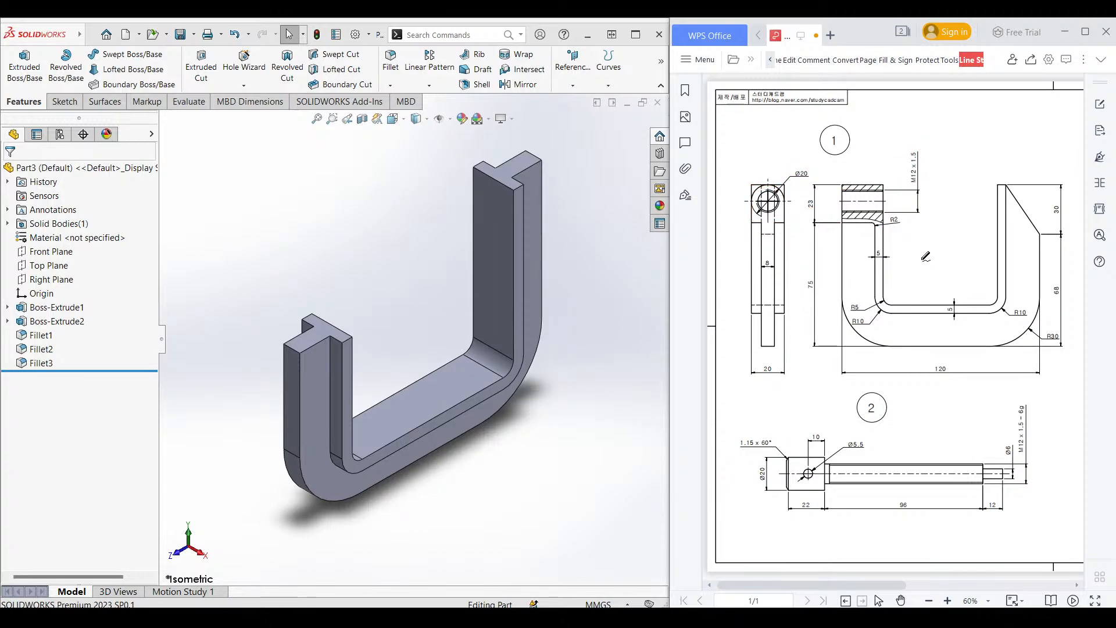
Open a new sketch on the inner flat face of the clamp's shorter leg and view it straight on.
middle_drag(361, 274, 322, 352)
click(322, 352)
right_click(322, 352)
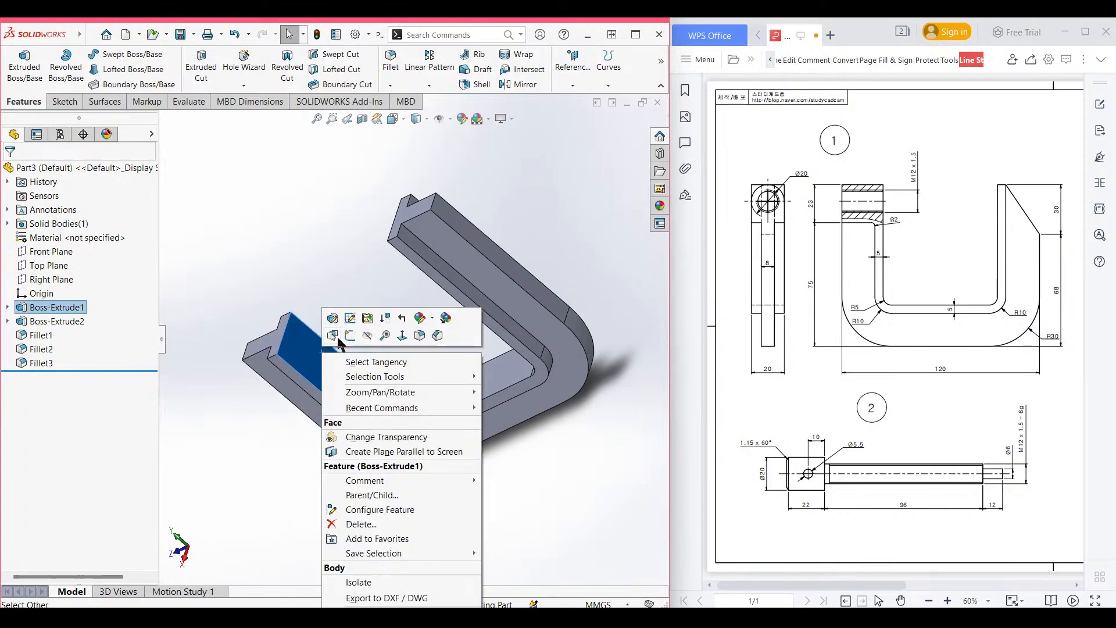
click(353, 332)
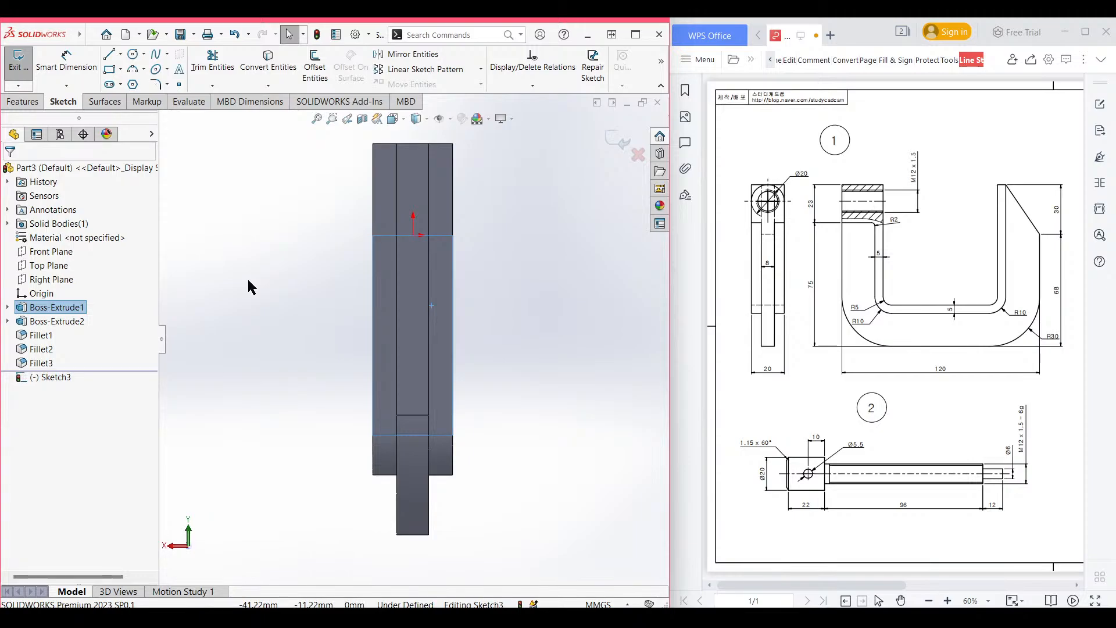
key(ctrl+8)
click(305, 221)
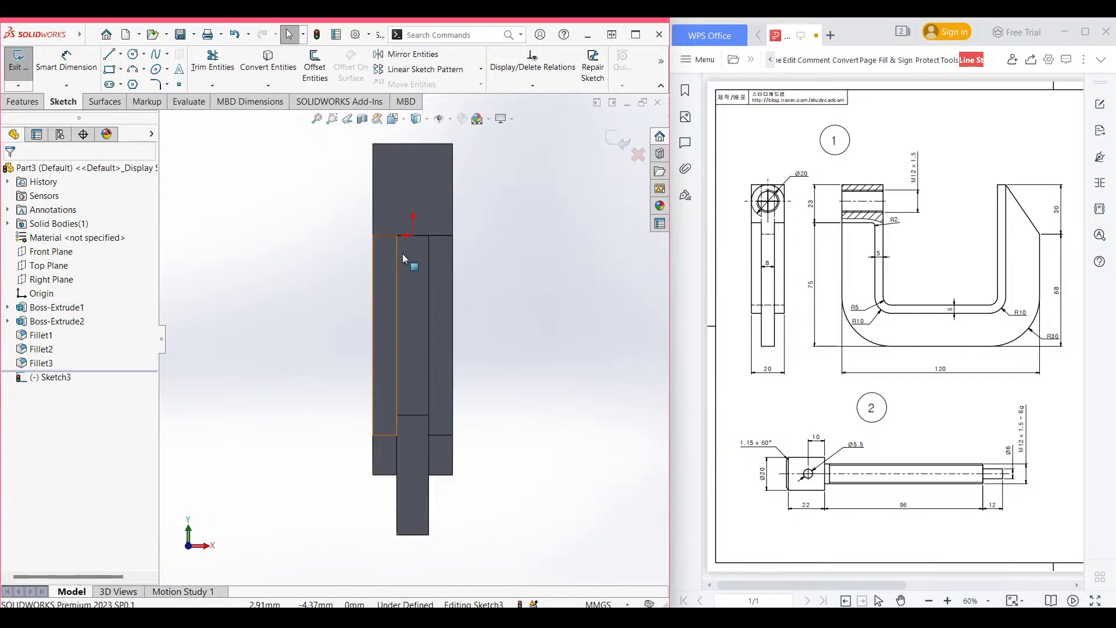
scroll(403, 254, up, 2)
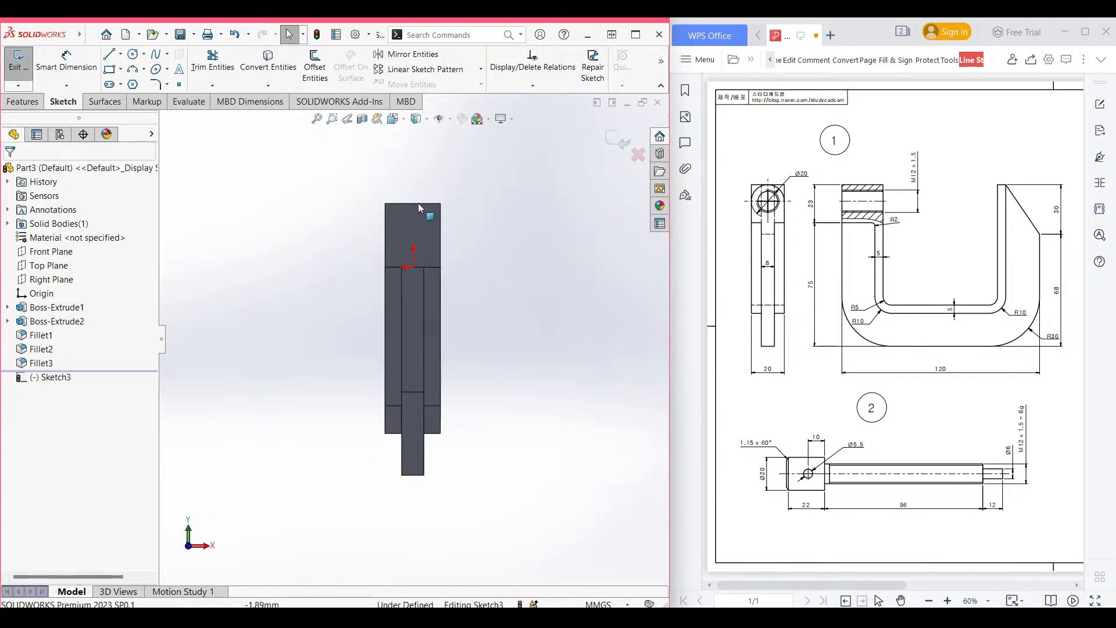
scroll(417, 204, down, 2)
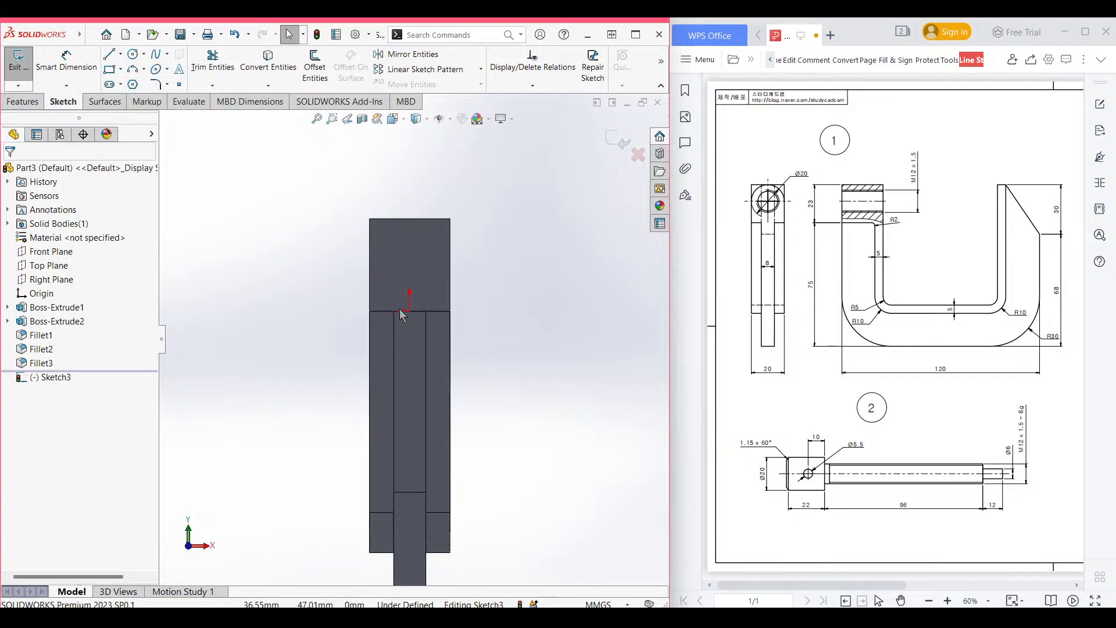
Draw a 23 mm vertical construction line upward from the origin at the top of the shorter leg.
key(l)
click(409, 311)
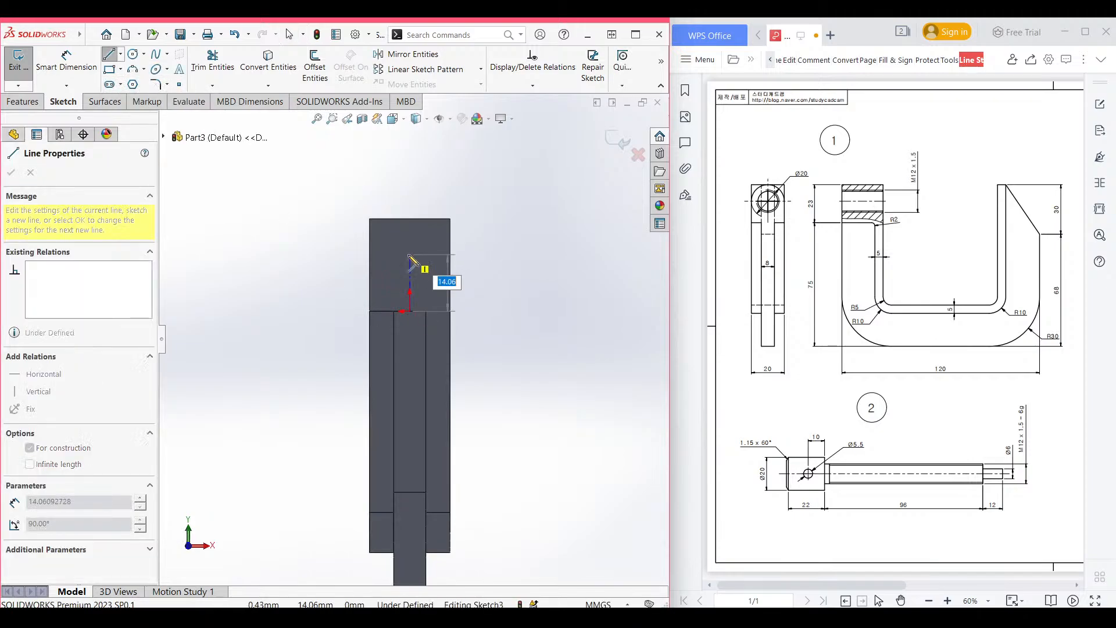
text(23)
key(Return)
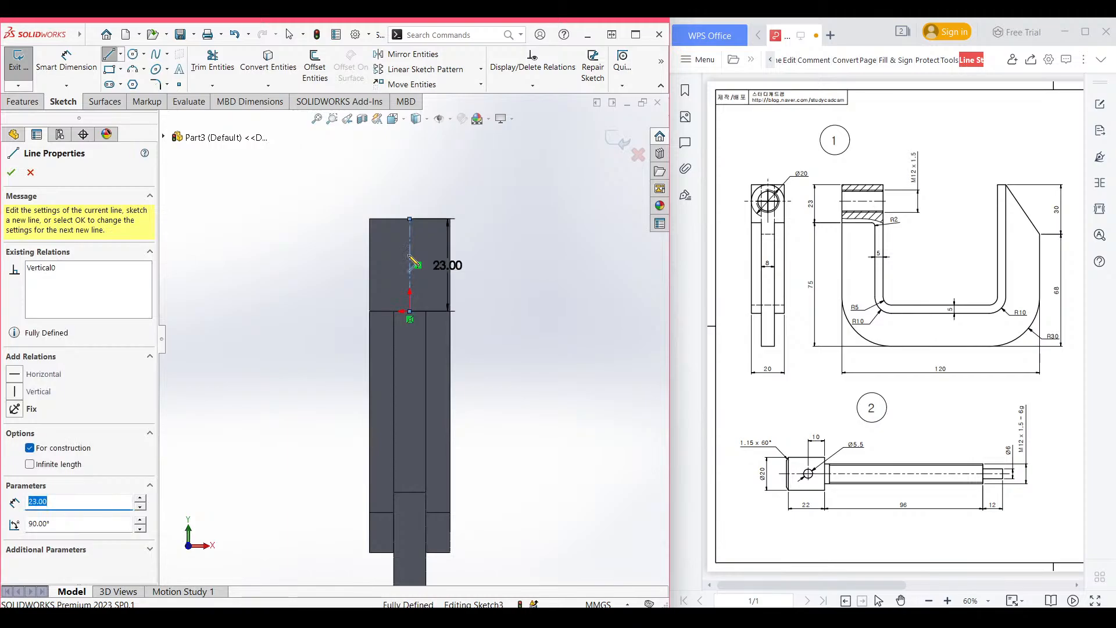
key(Escape)
key(Escape)
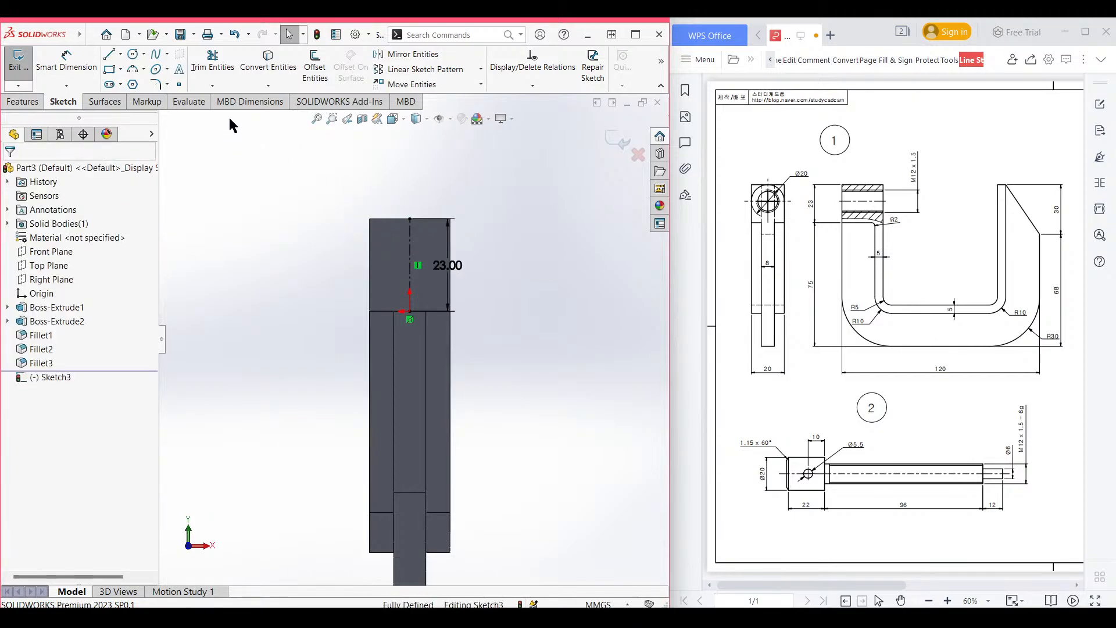
Offset the centreline 20/2 mm bi-directionally with straight line cap ends to form the closed boss rectangle.
click(268, 64)
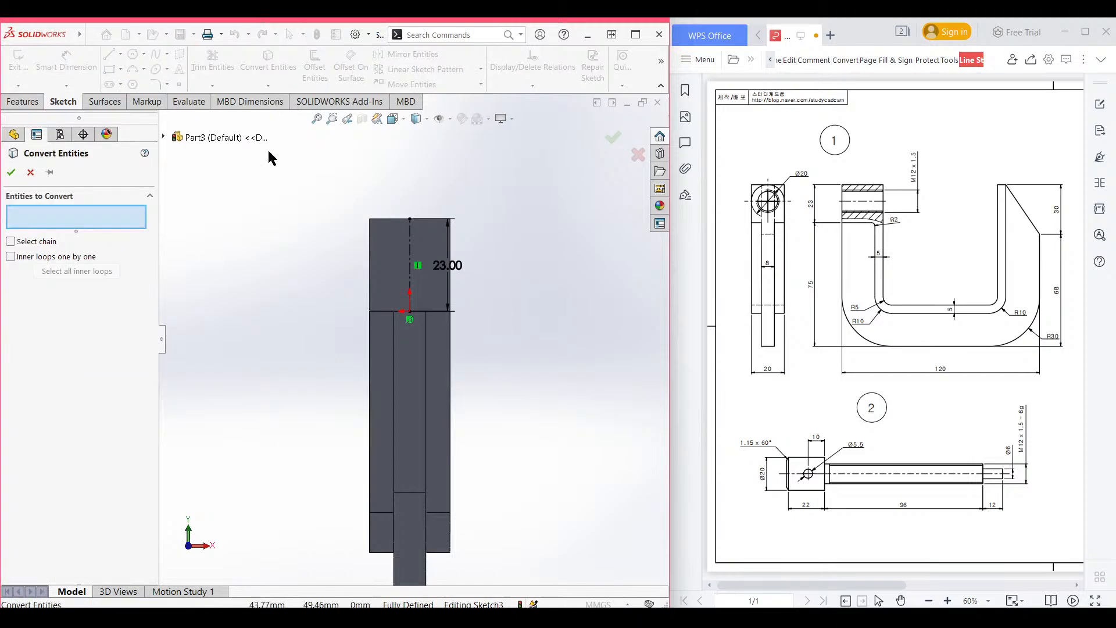
click(10, 172)
click(315, 67)
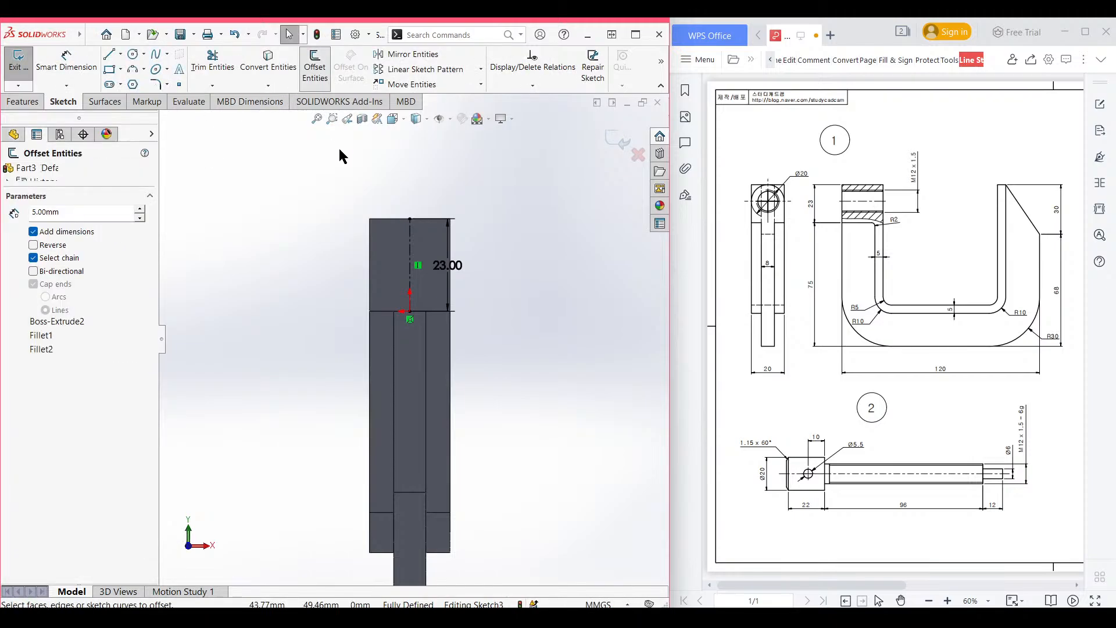
click(411, 250)
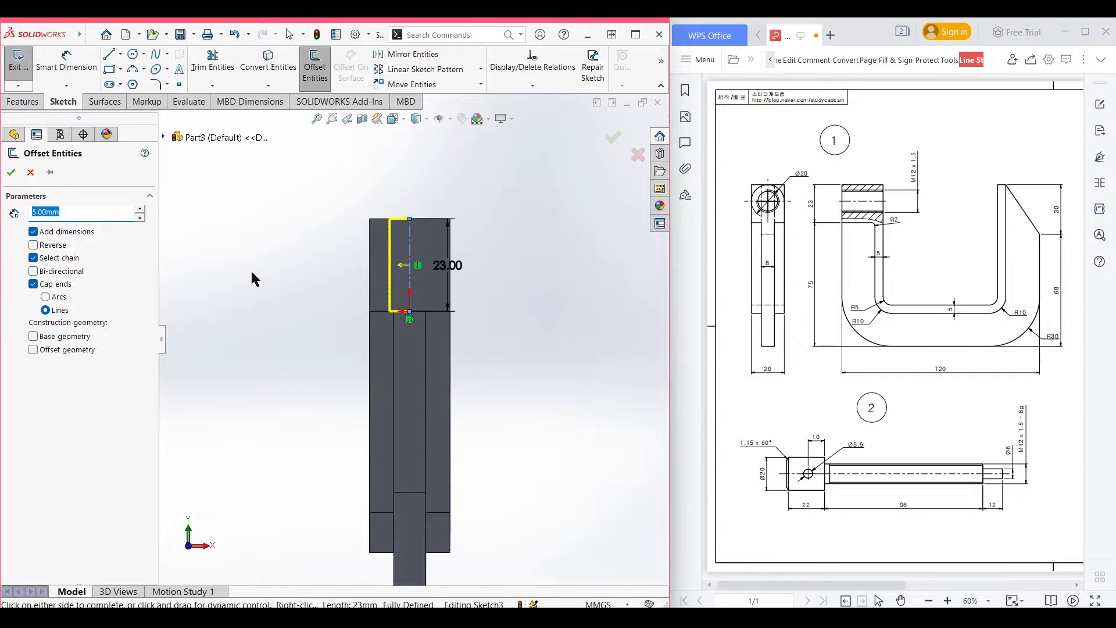
text(20/2)
key(Return)
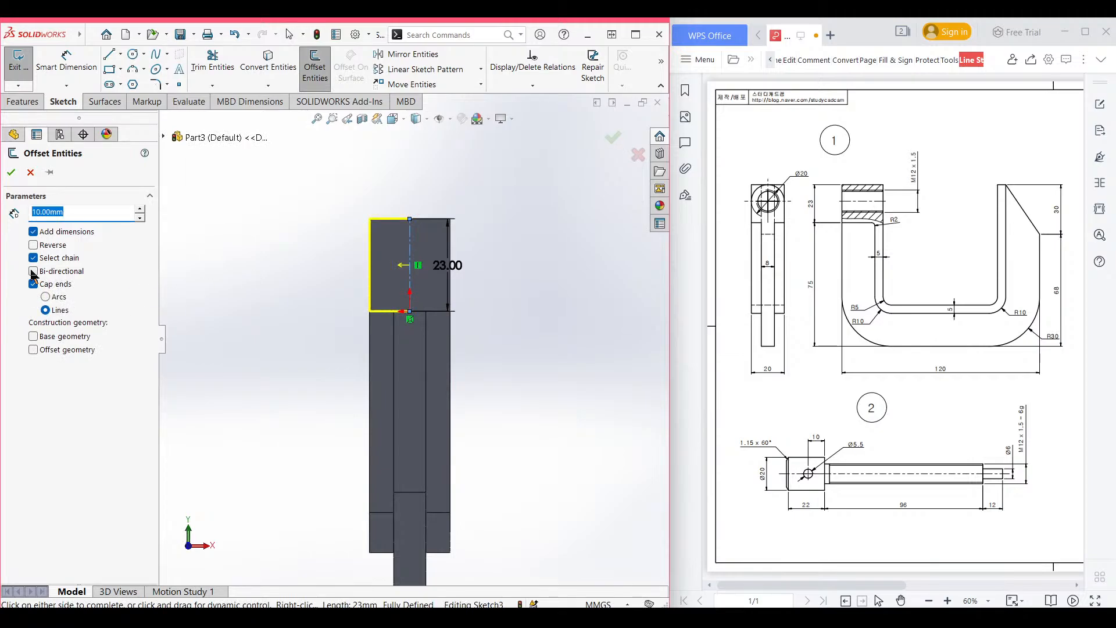
click(33, 271)
click(11, 173)
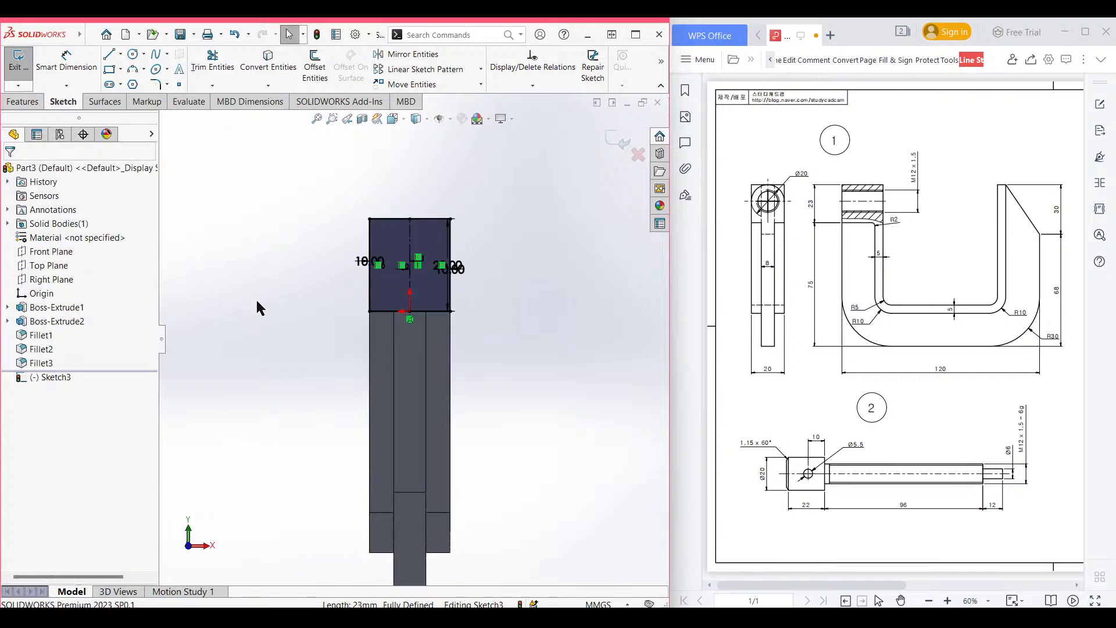
Extrude the boss rectangle with the Up To Surface end condition, ending at the shorter leg's outer face.
key(ctrl+7)
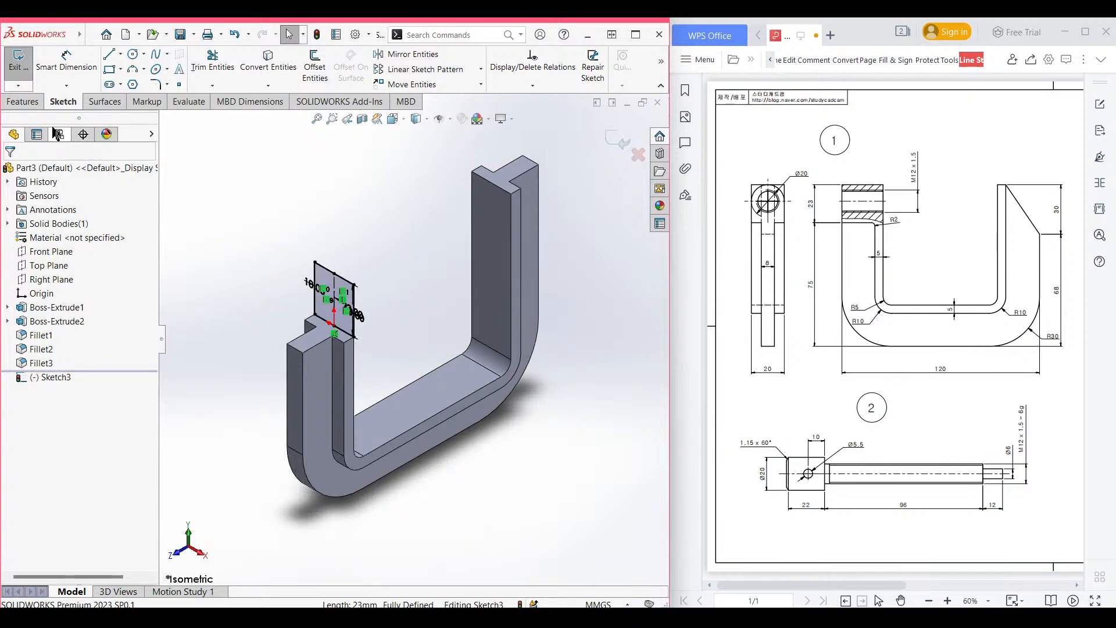
click(22, 101)
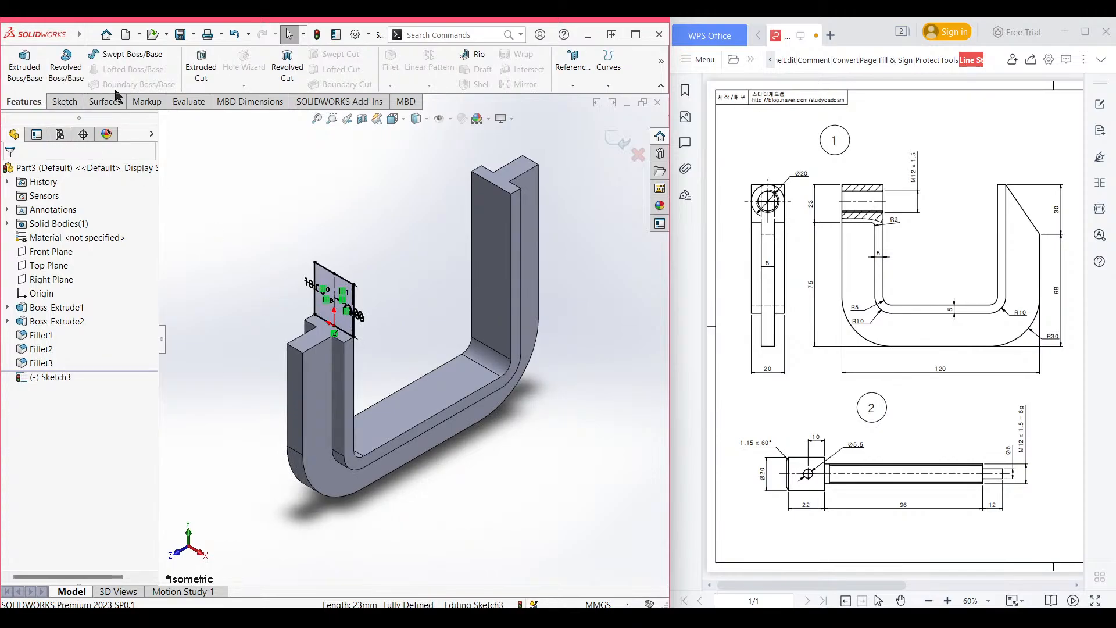
click(34, 83)
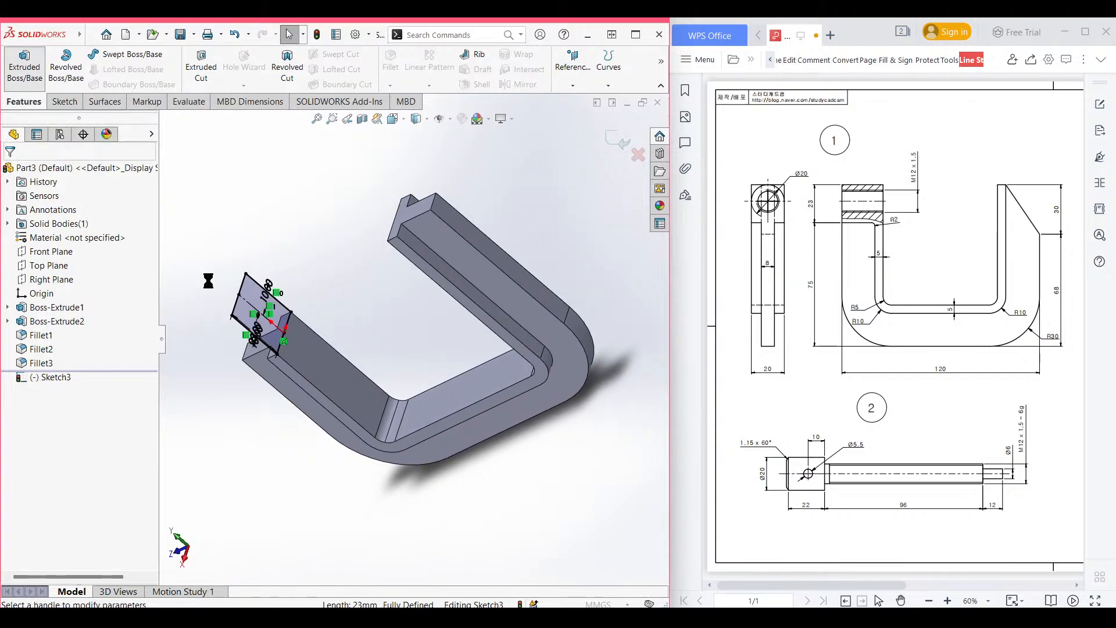
click(97, 251)
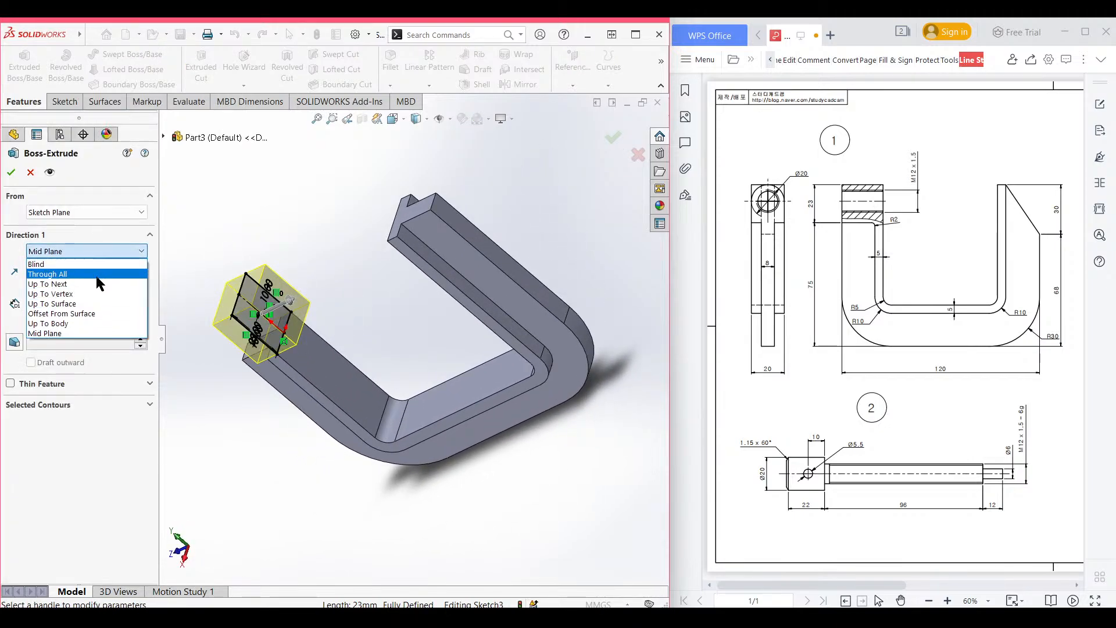
click(98, 303)
middle_drag(186, 363, 273, 341)
click(273, 343)
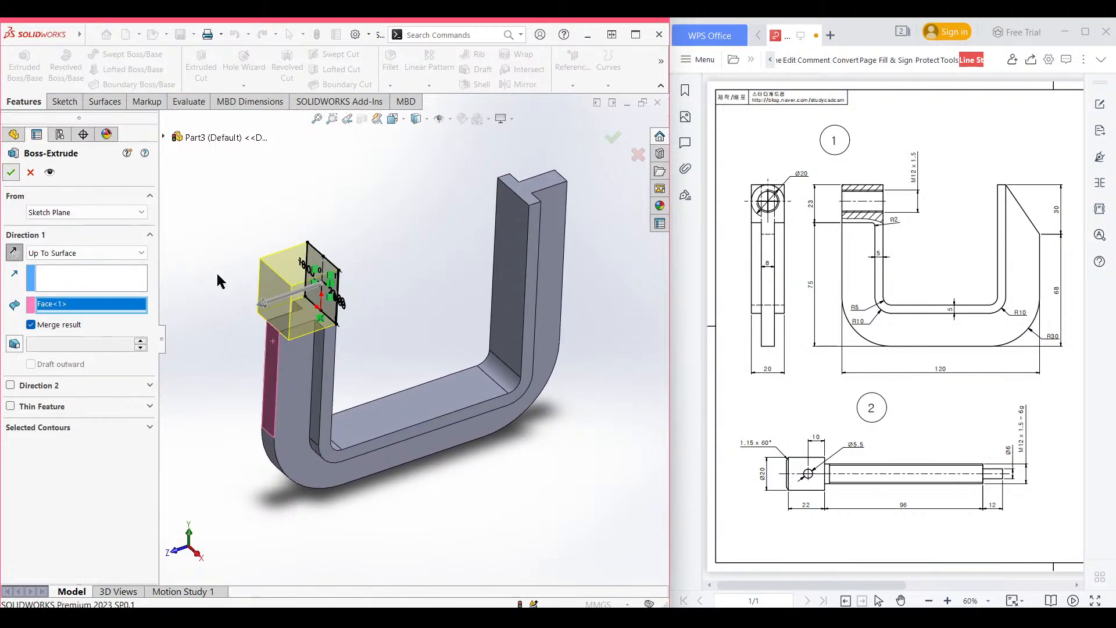
key(Return)
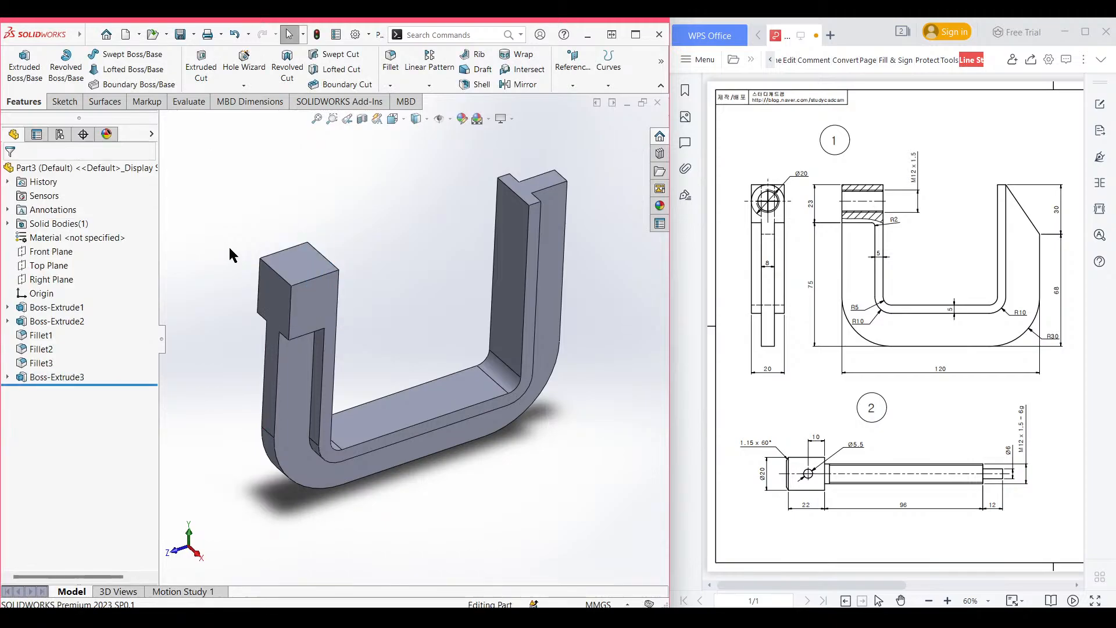
Round the top of the boss block with a full round fillet, using its top as centre face and its two sides.
key(ctrl+7)
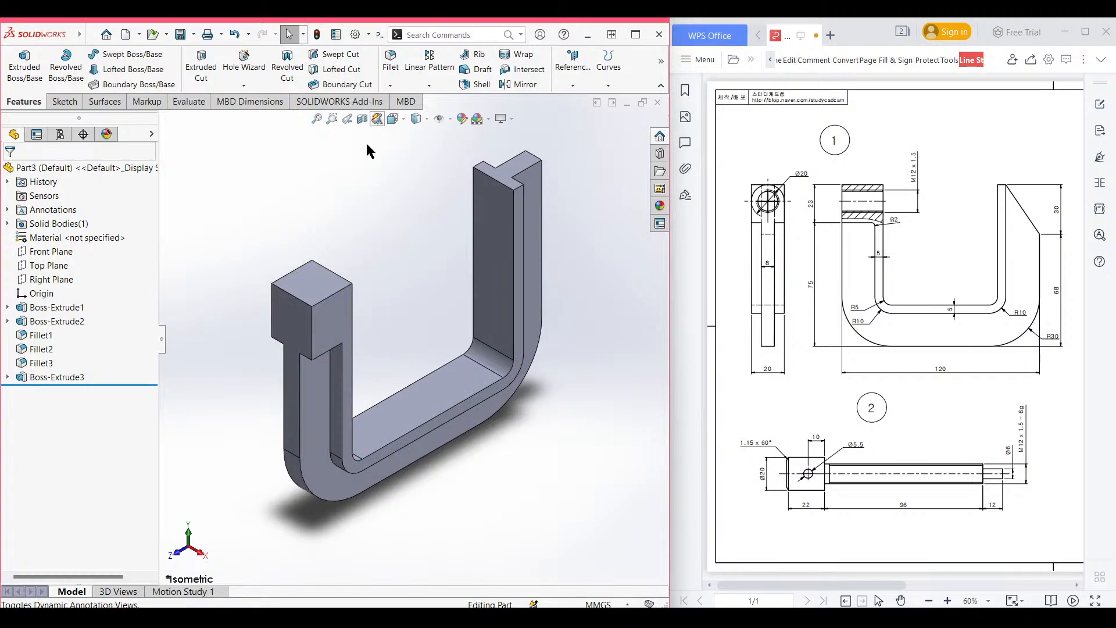
click(390, 70)
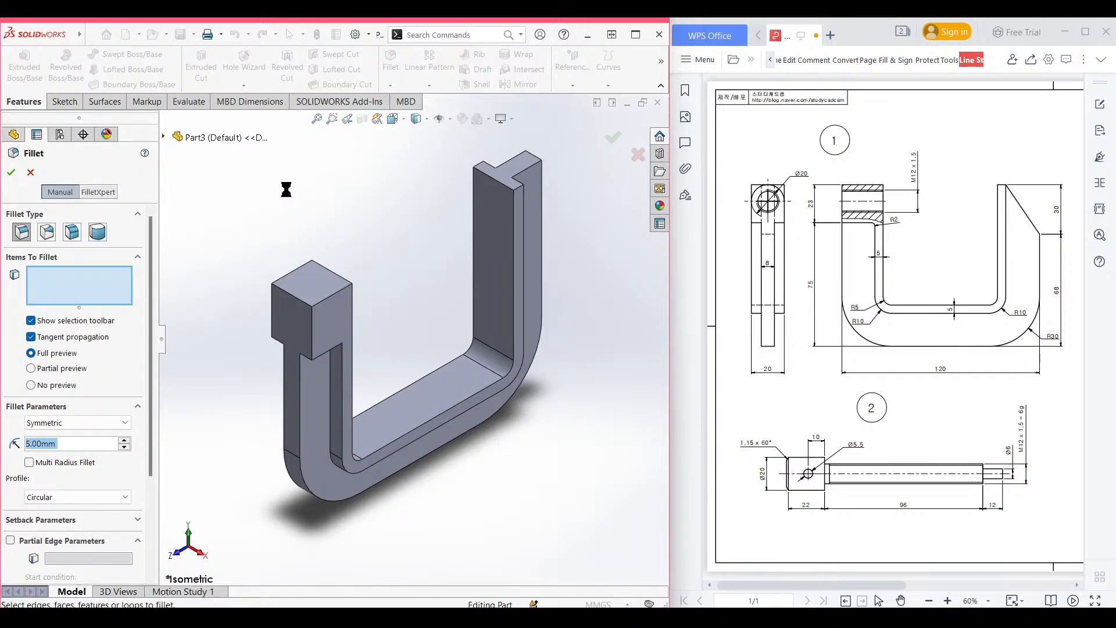
click(98, 232)
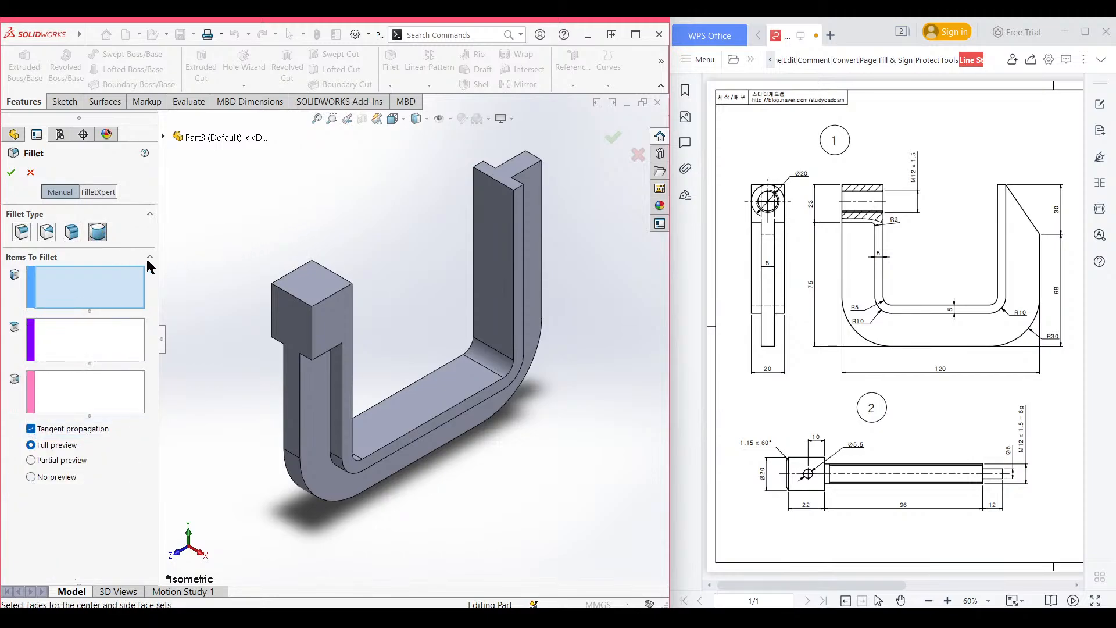
click(337, 316)
click(98, 337)
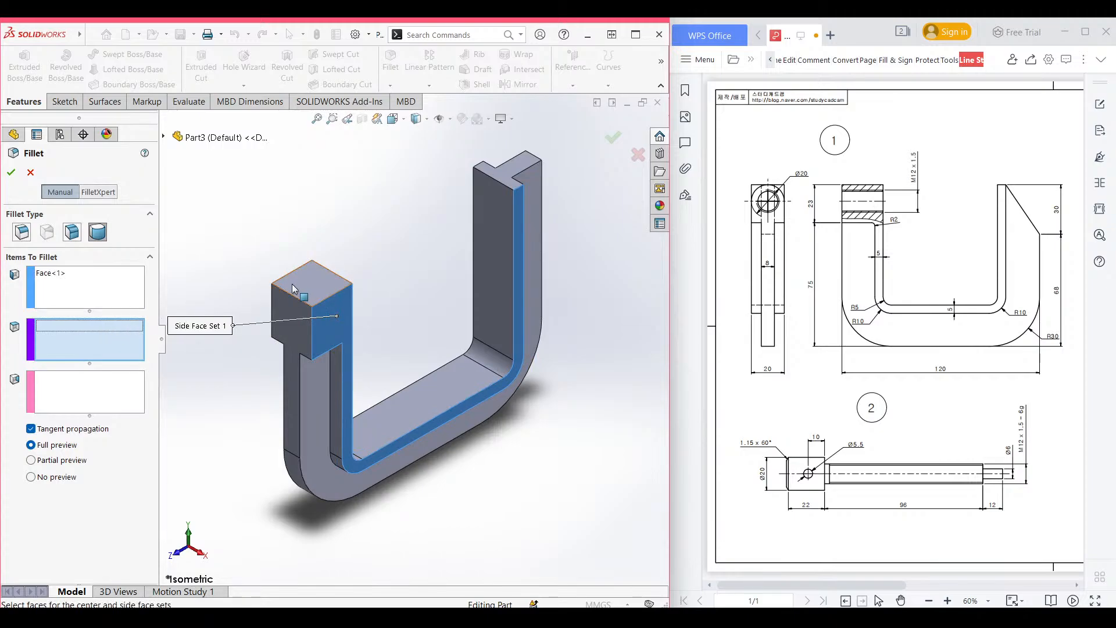
click(314, 285)
click(102, 394)
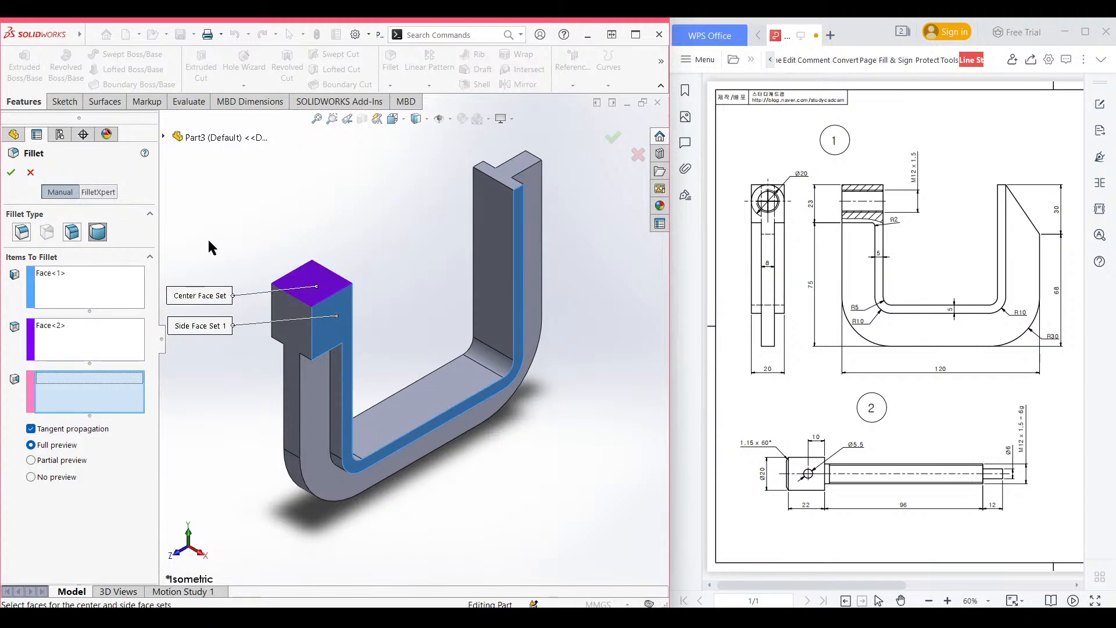
middle_drag(211, 241, 315, 260)
click(511, 326)
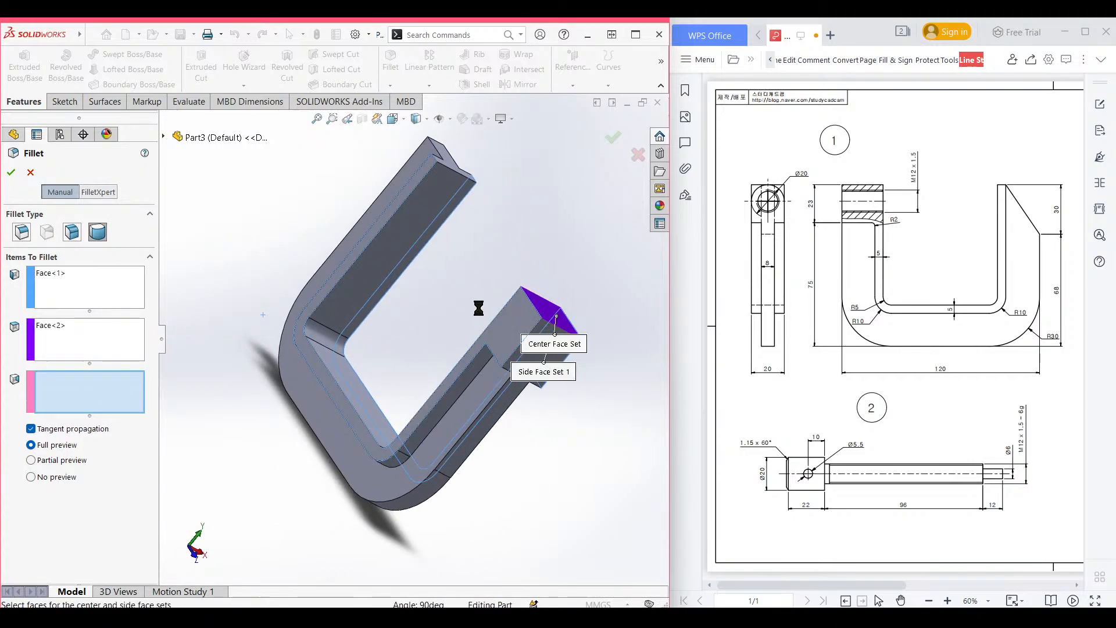
middle_drag(230, 285, 39, 189)
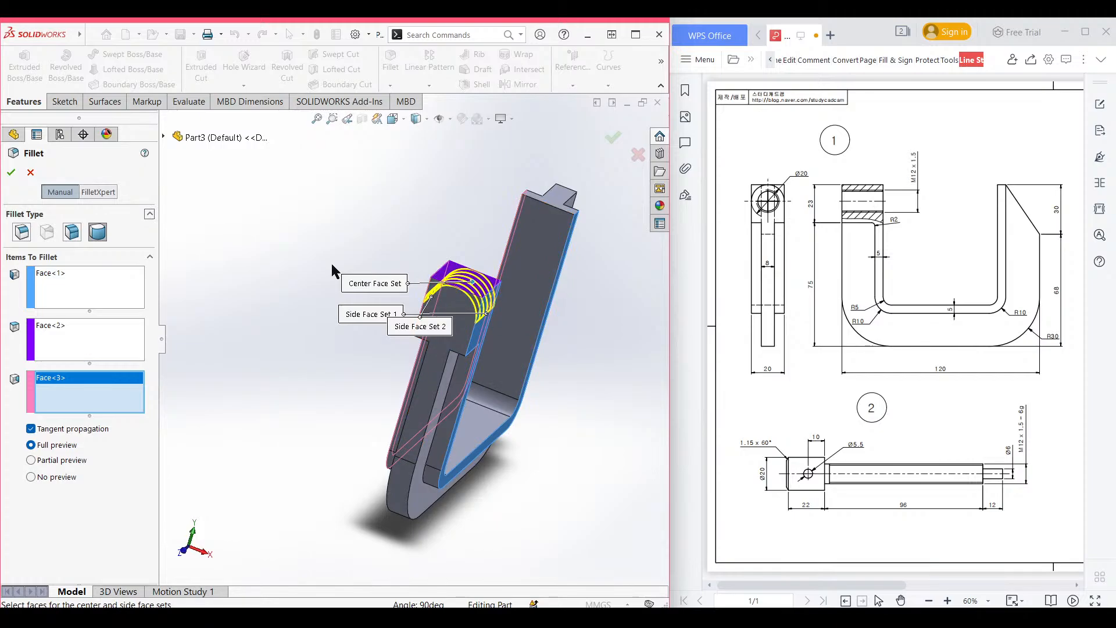
key(Return)
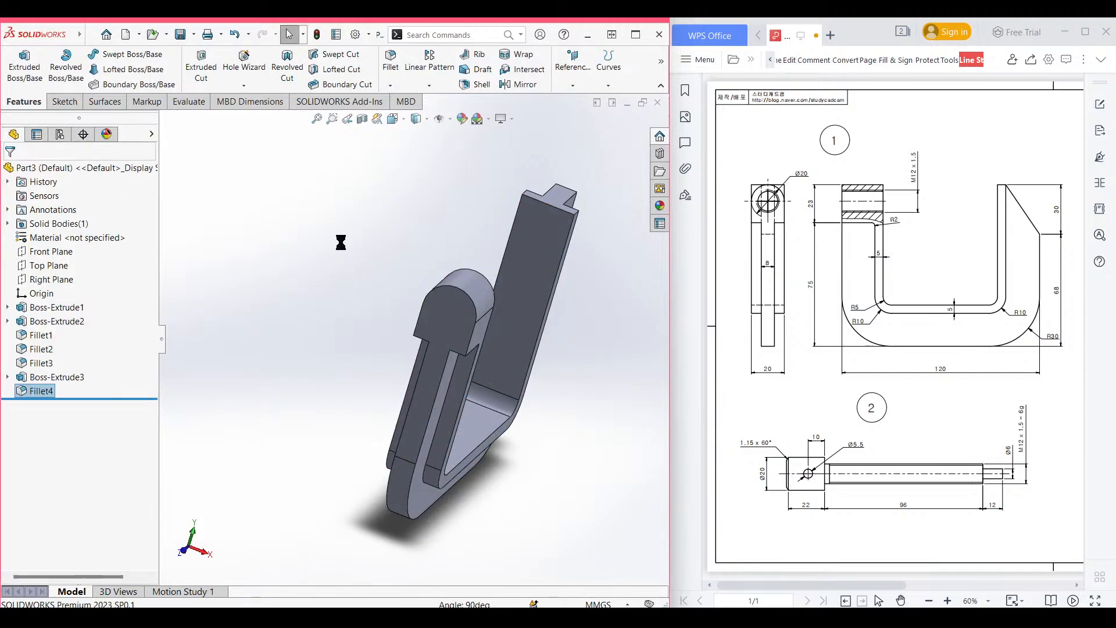
key(ctrl+7)
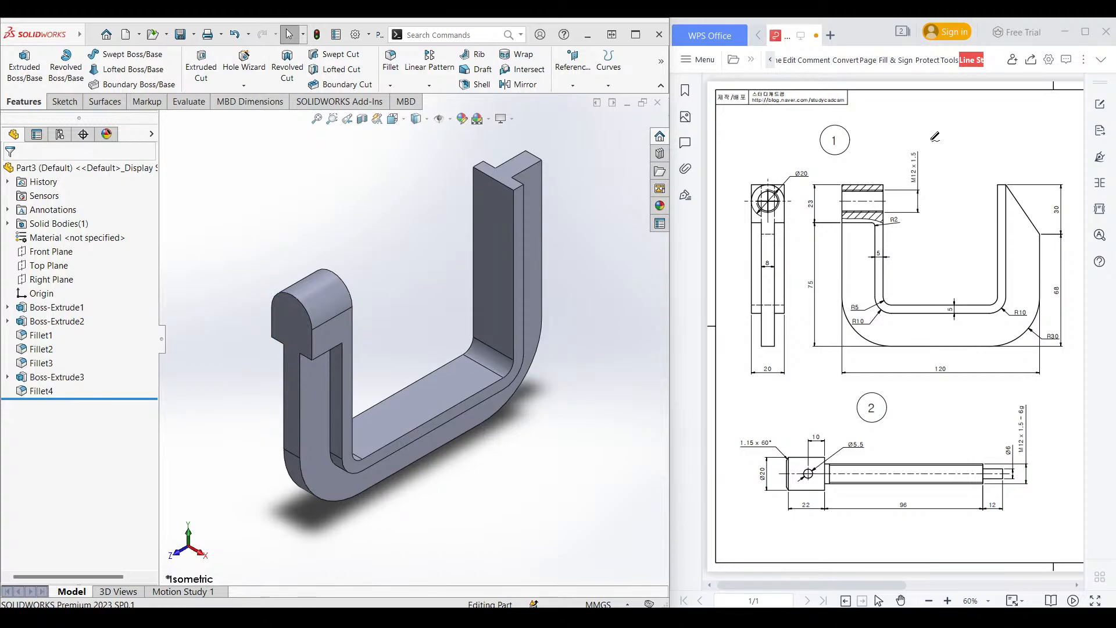
Circle the M12 x 1.5 callout in the drawing and set up an ANSI Metric M12x1.5 tapped hole with Hole Wizard.
mouse_move(934, 137)
mouse_down()
mouse_move(901, 178)
mouse_move(946, 148)
mouse_move(937, 138)
mouse_up()
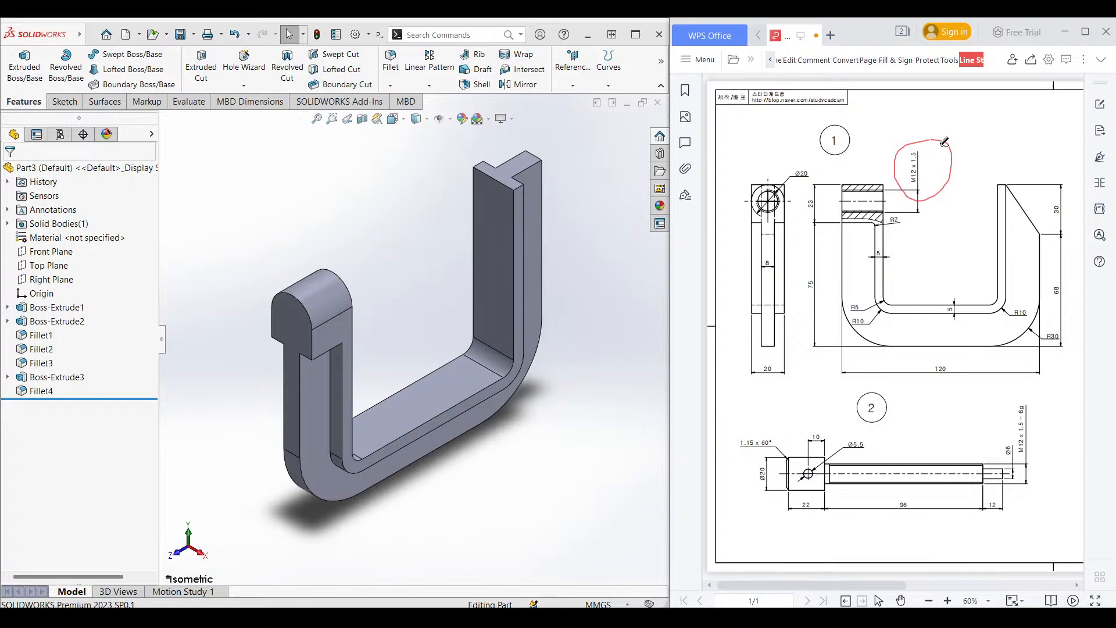
click(244, 63)
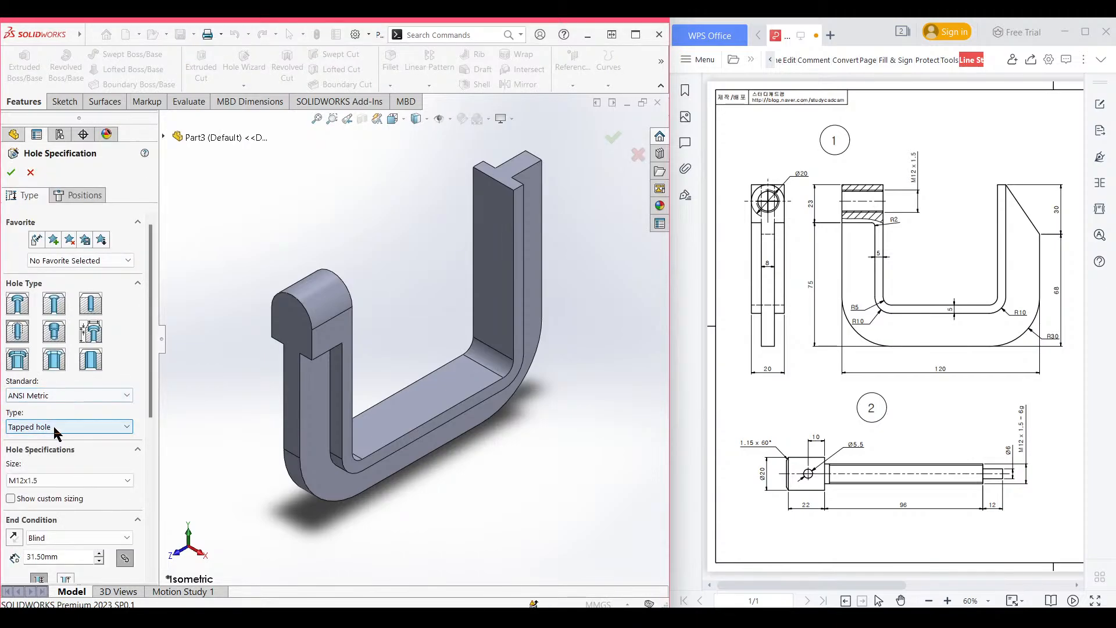
scroll(69, 389, down, 3)
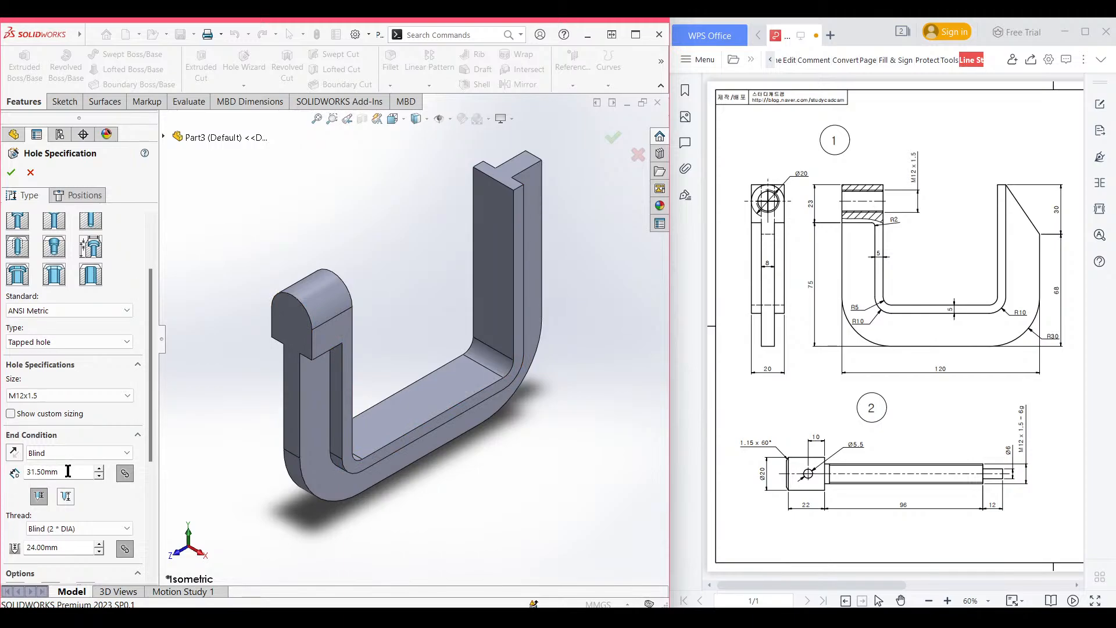
scroll(70, 378, up, 4)
click(75, 196)
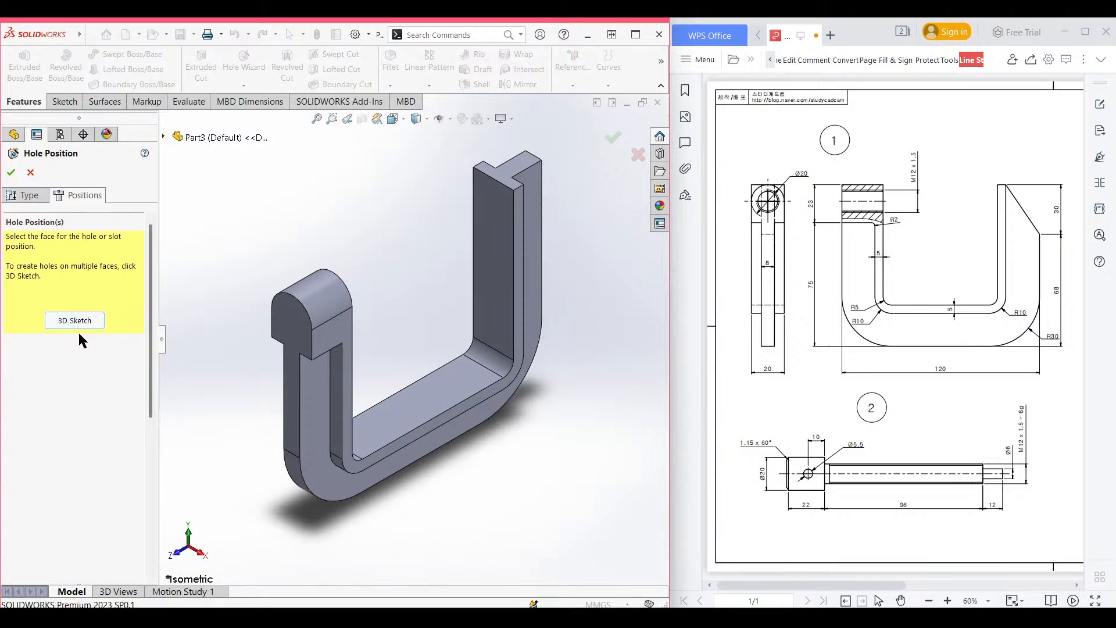
Place the M12x1.5 tapped hole on the boss's outer end face, centred on its rounded top arc, and create it.
click(291, 326)
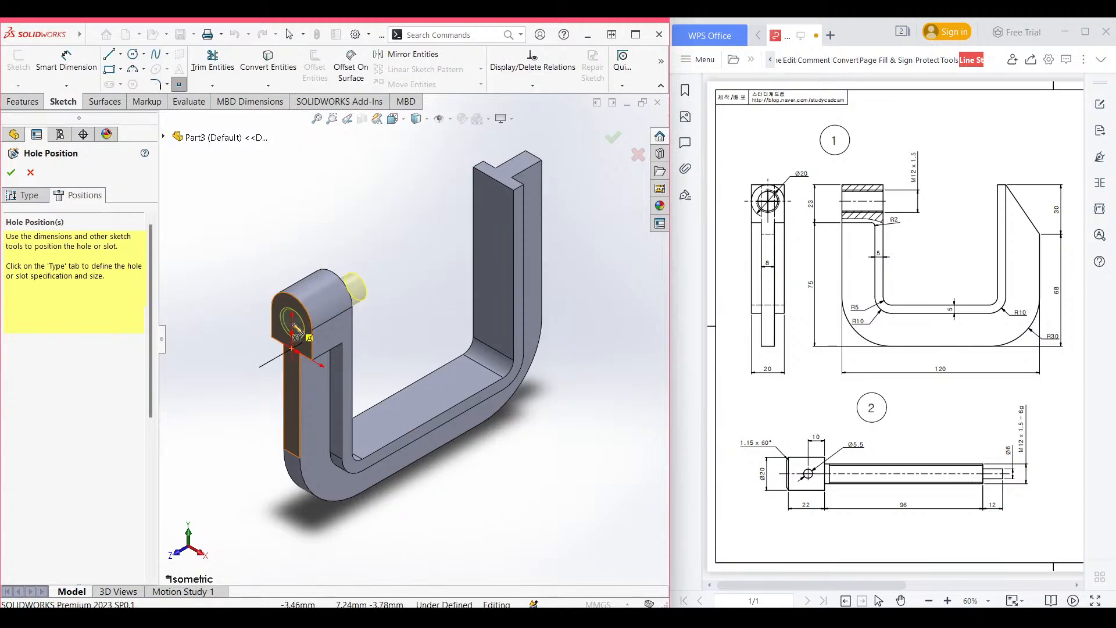
click(388, 120)
click(244, 454)
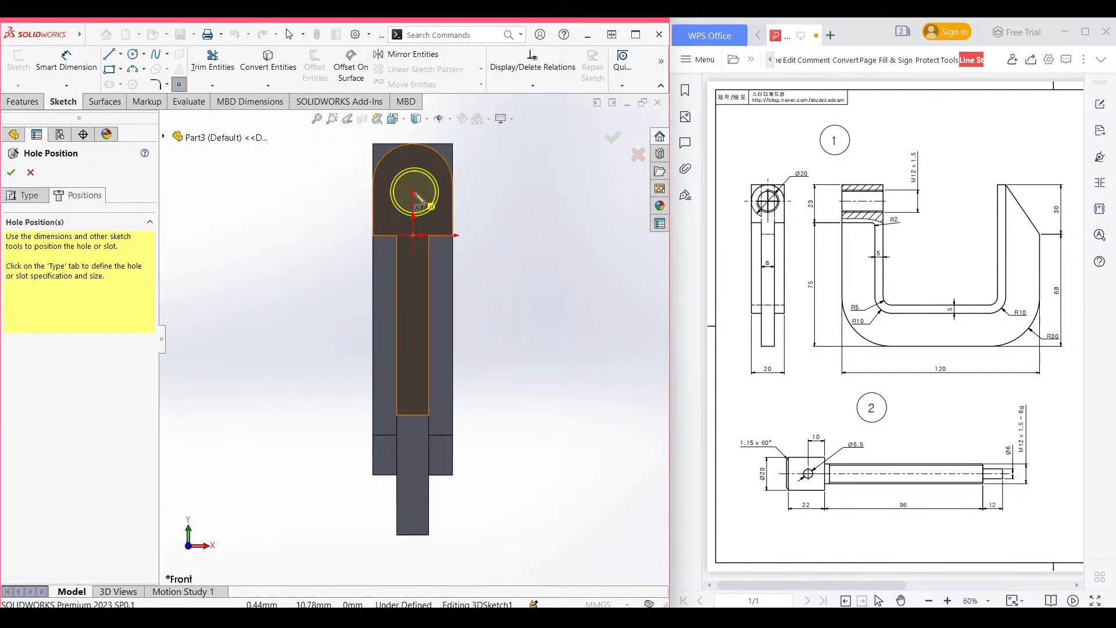
scroll(419, 163, up, 3)
scroll(424, 214, down, 2)
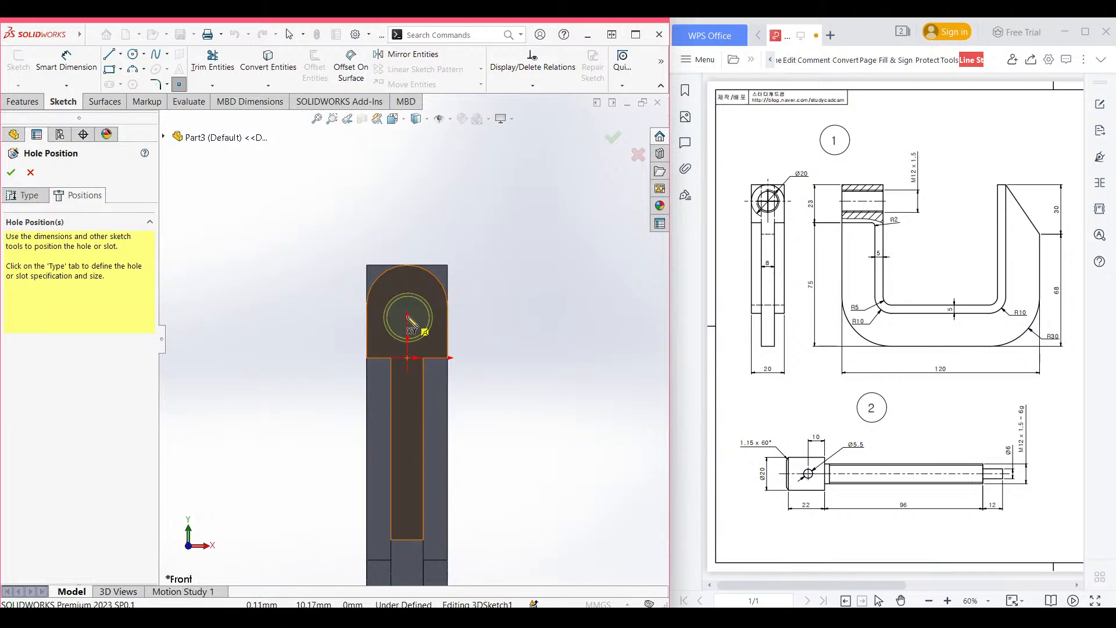
click(407, 265)
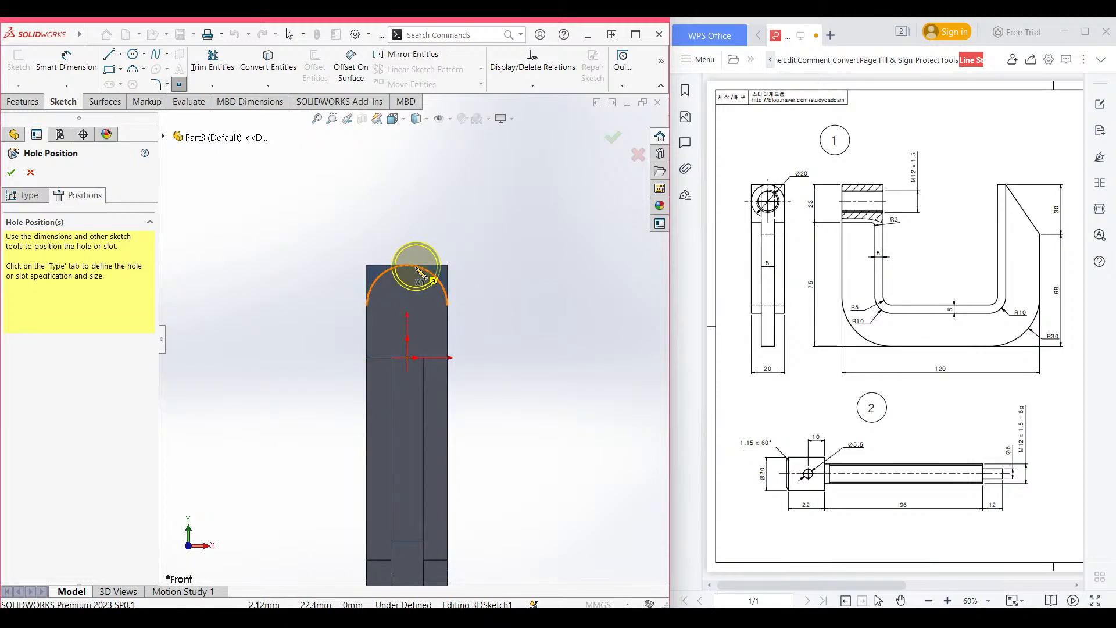
click(408, 306)
middle_drag(486, 324, 469, 358)
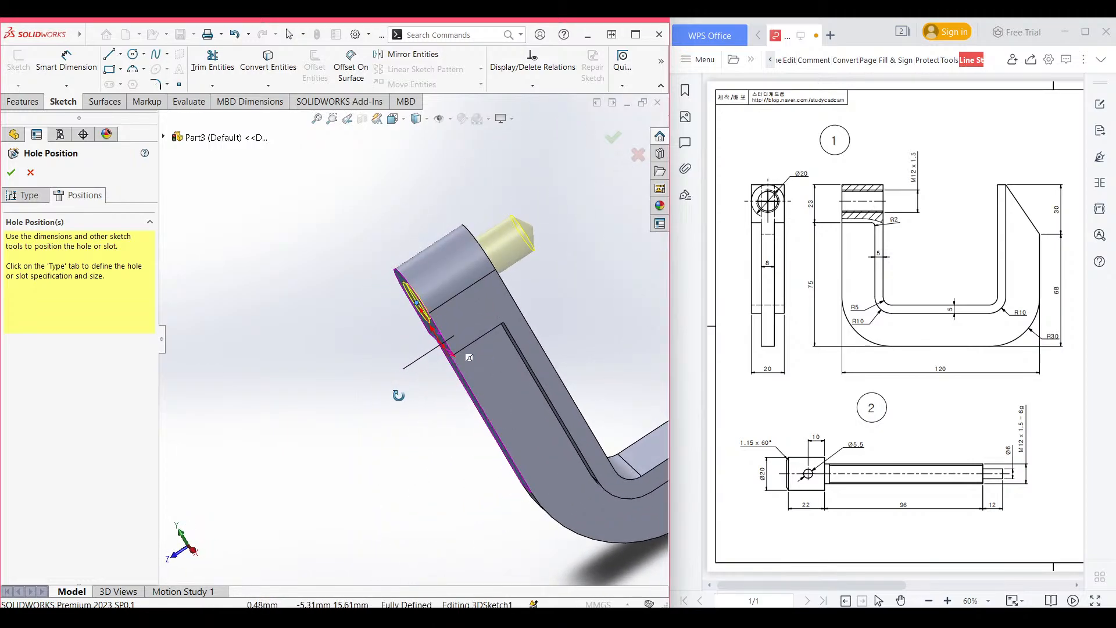
middle_drag(399, 395, 511, 354)
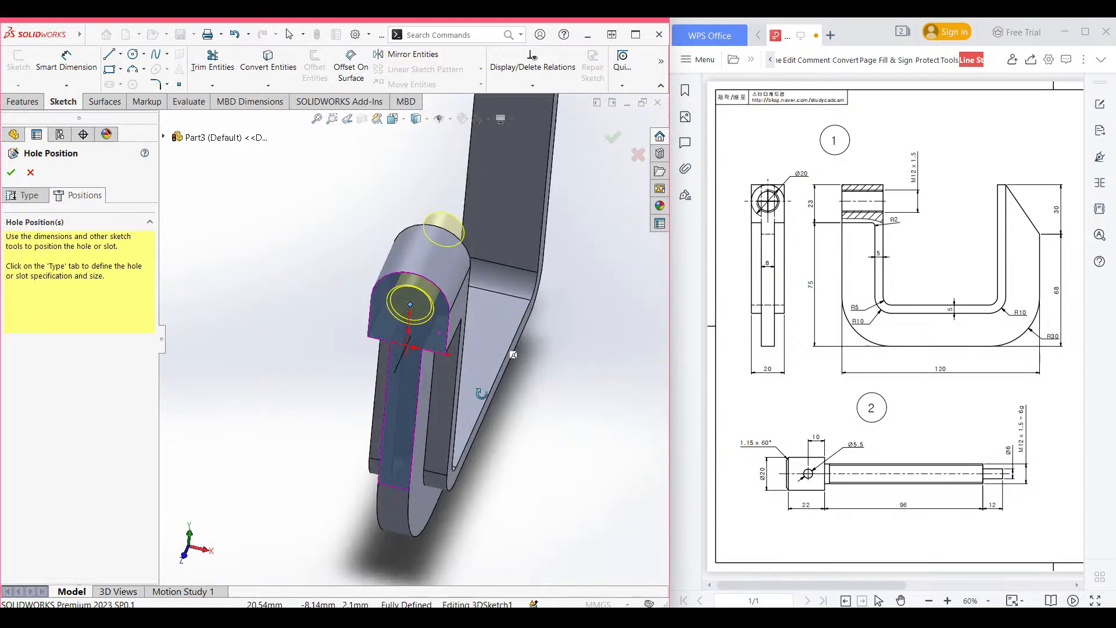
click(10, 174)
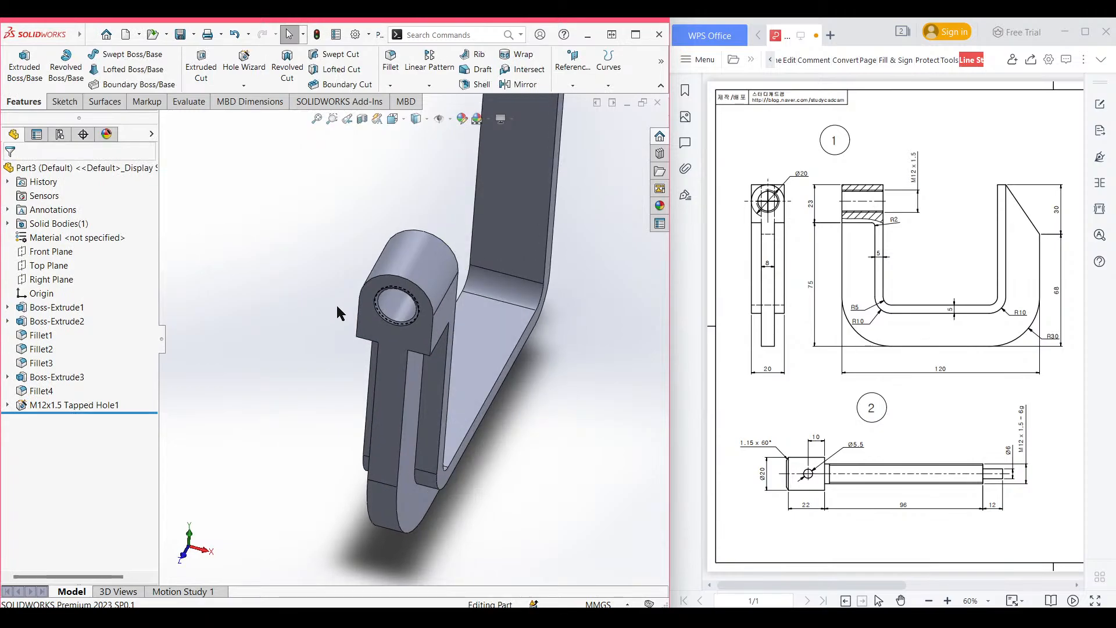
key(ctrl+7)
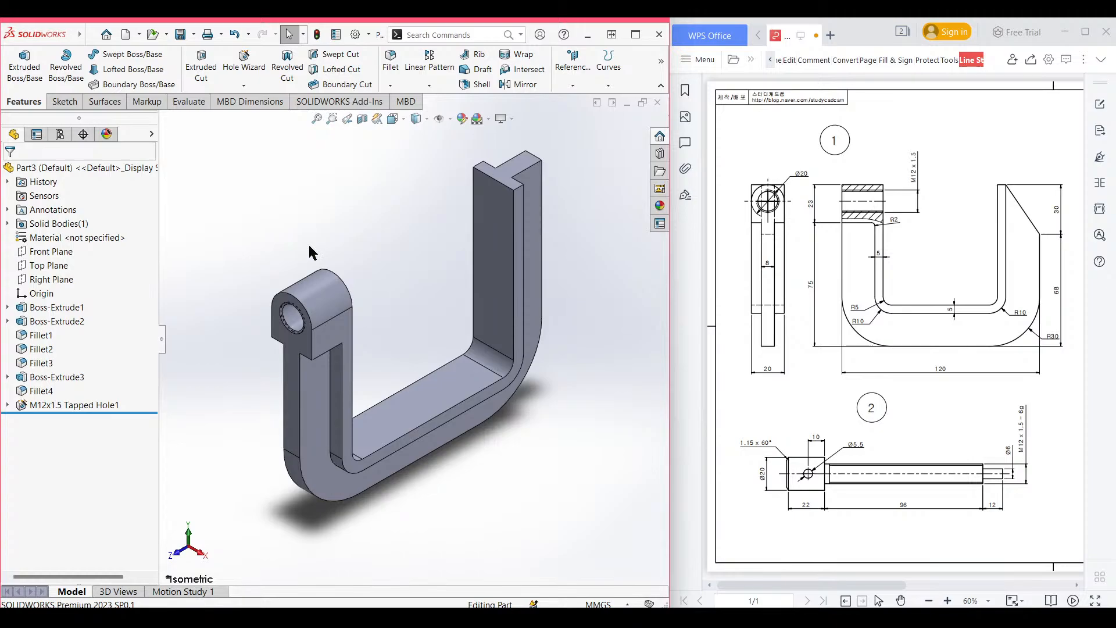
Find and start the Thread feature, accept the nominal profile notice, and set the thread type to Metric Tap.
key(w)
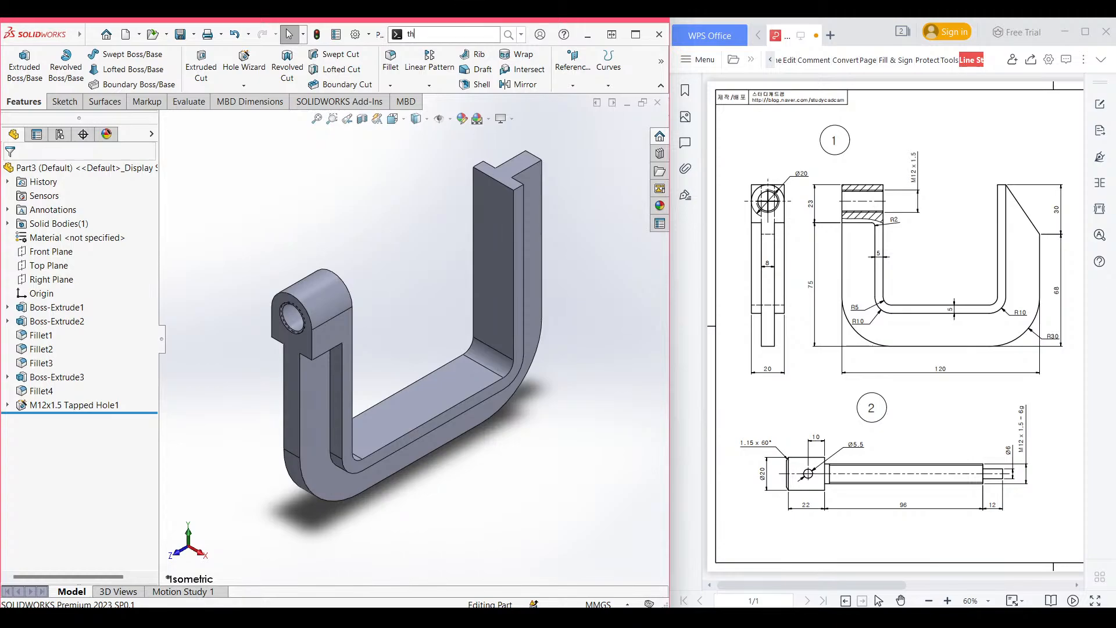
text(thread)
click(446, 56)
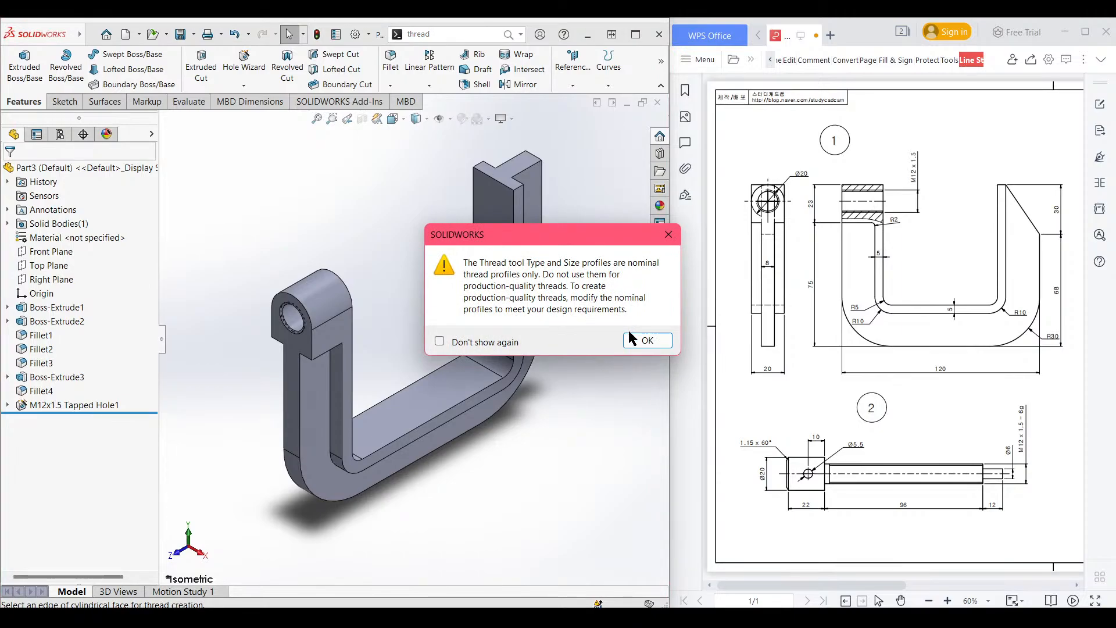
click(645, 341)
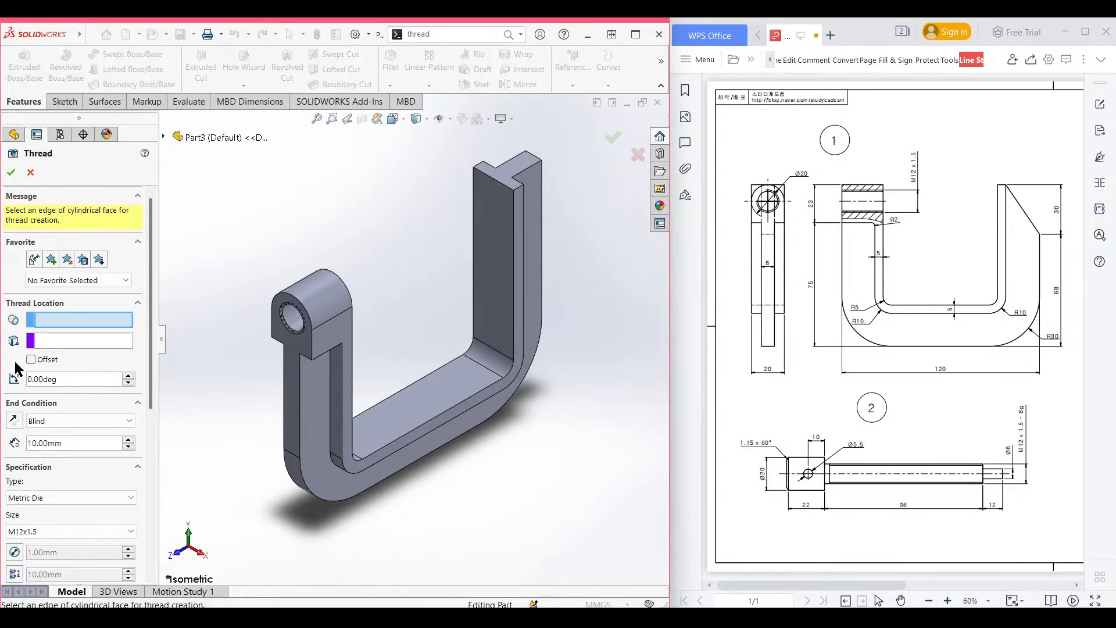
drag(155, 406, 157, 461)
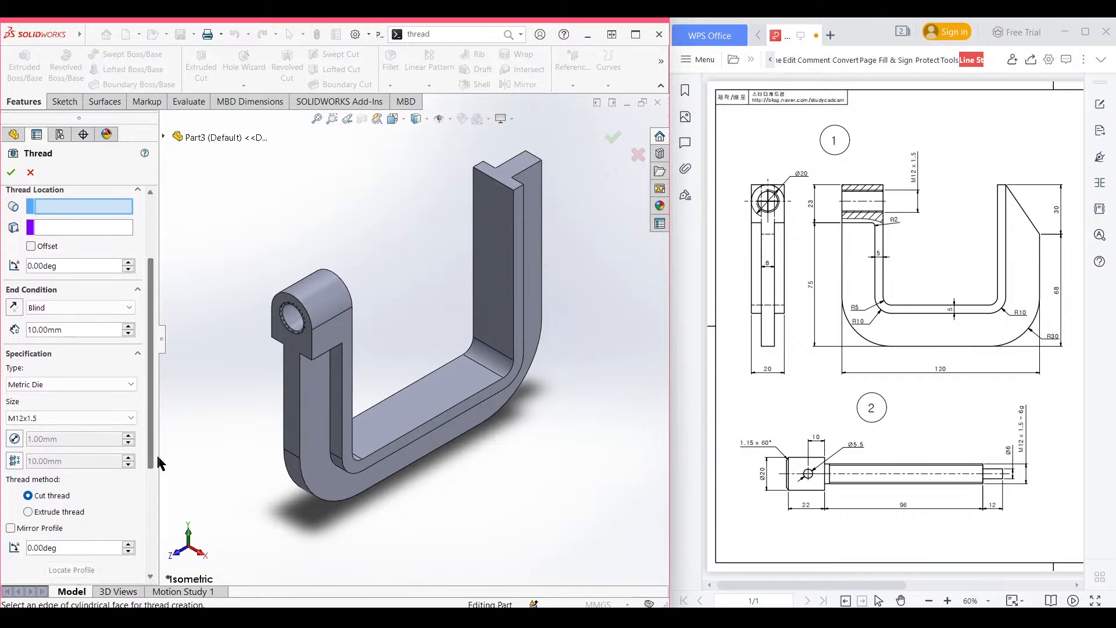
click(117, 384)
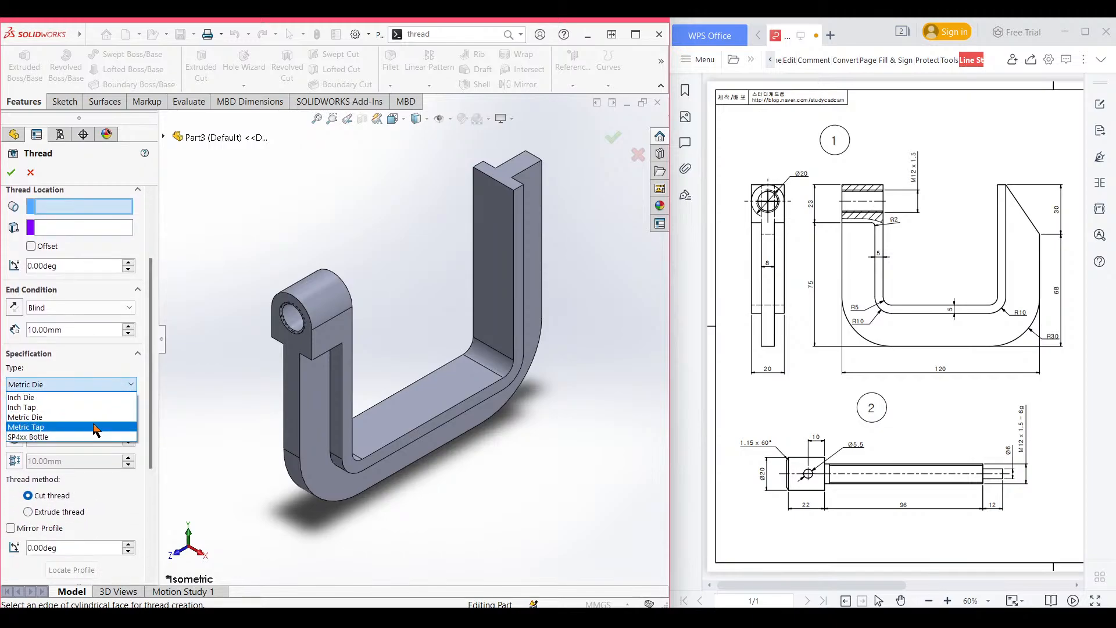
click(96, 427)
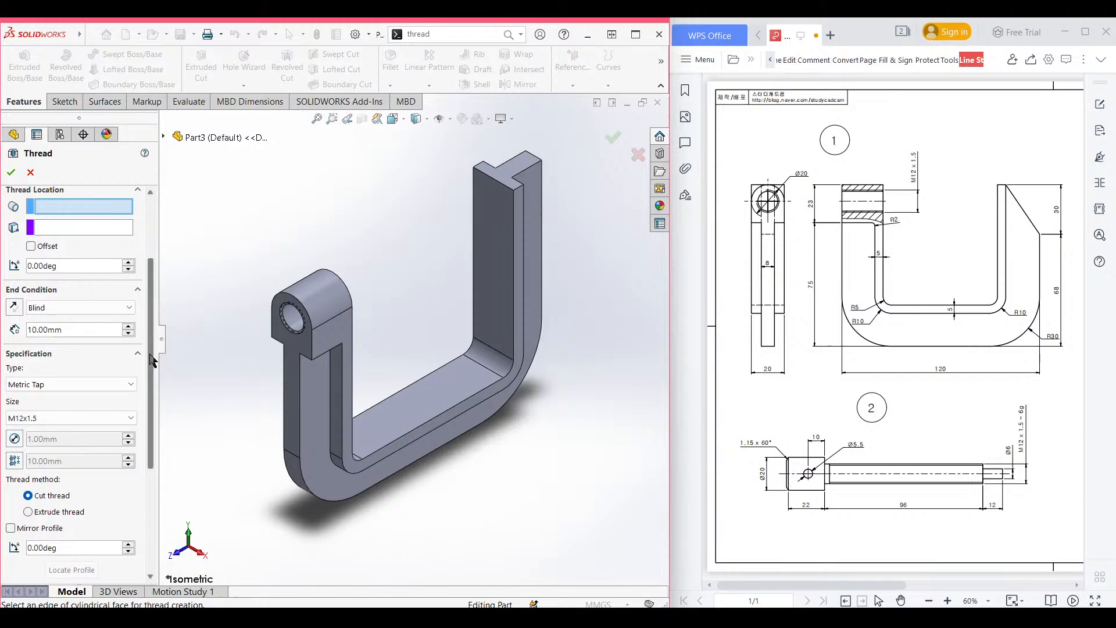
Use size M12x1.5 with the cut thread method and locate the thread on the hole's outer circular edge.
scroll(152, 360, down, 2)
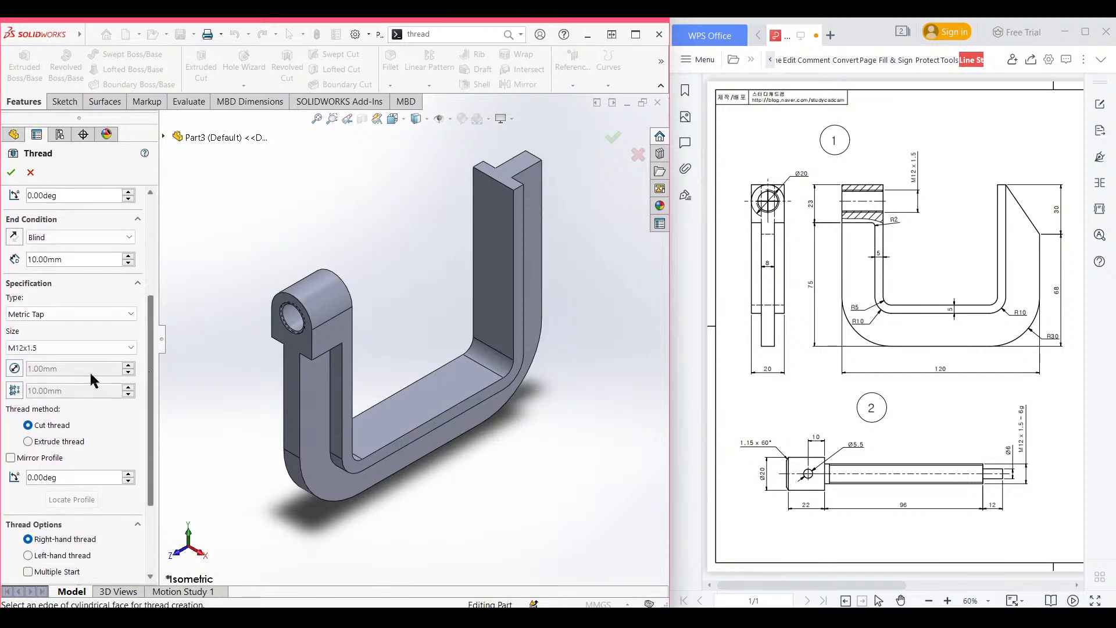
click(63, 349)
click(41, 49)
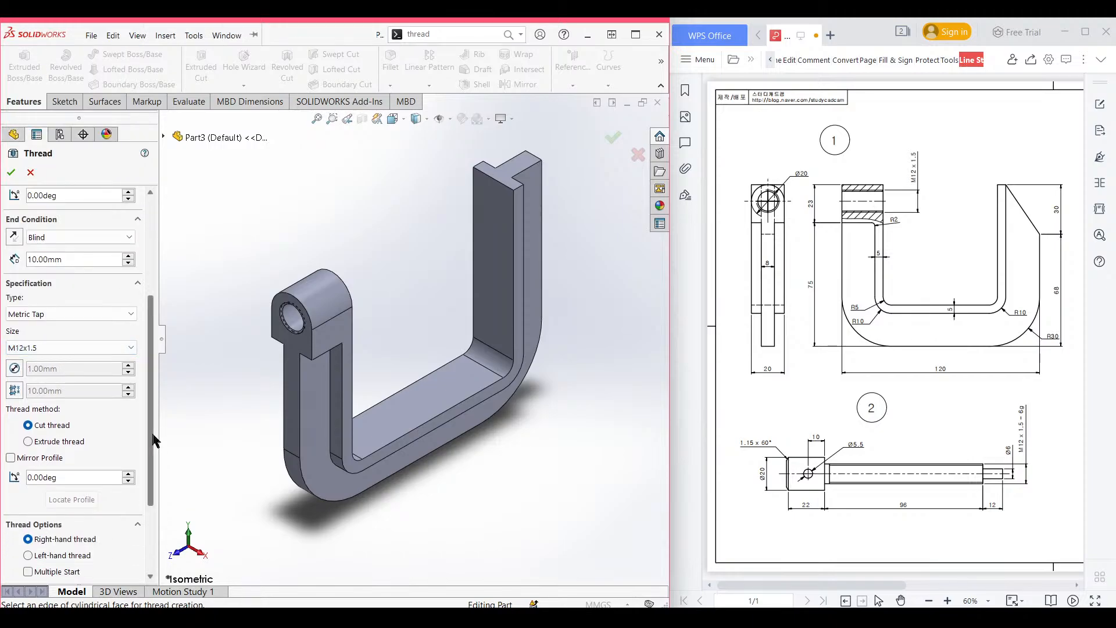
scroll(155, 440, down, 2)
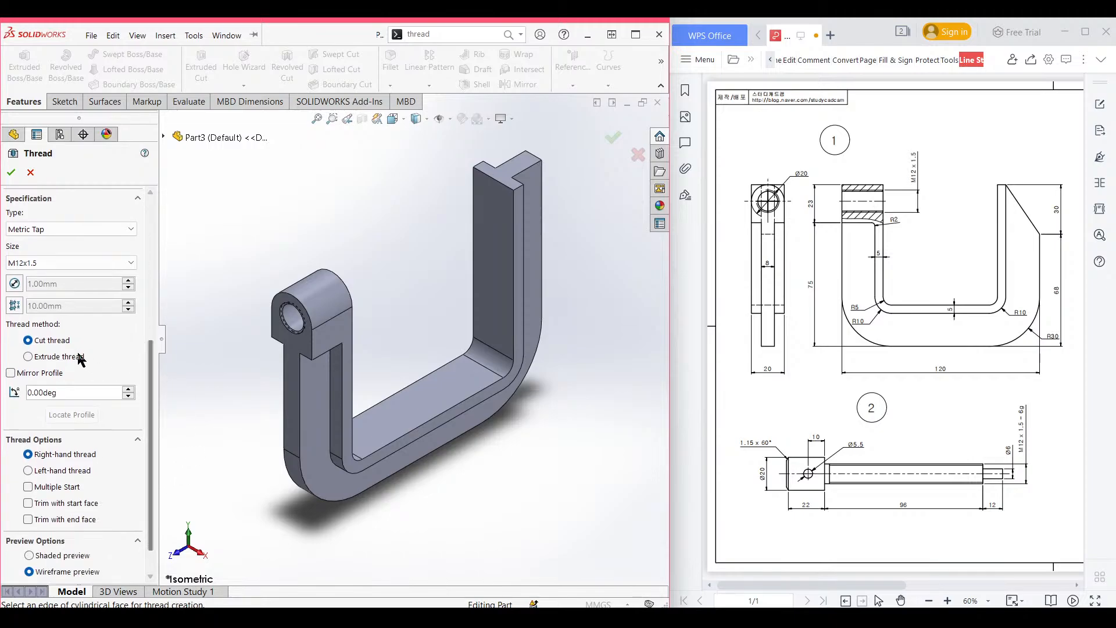
scroll(279, 341, down, 3)
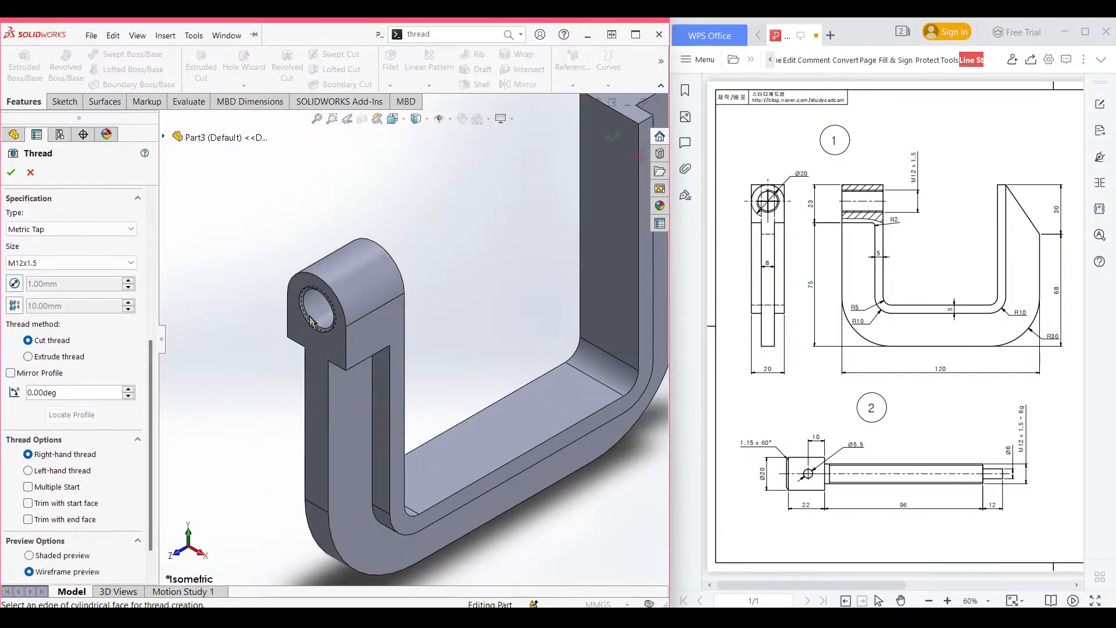
click(311, 321)
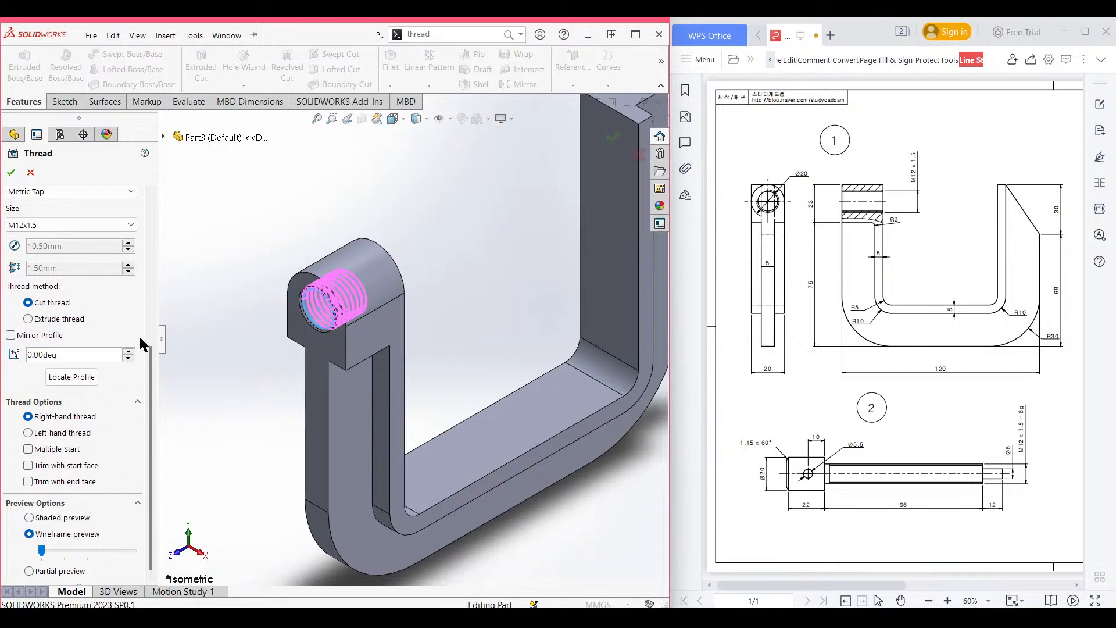
Try overriding the thread diameter with 20.50 mm and return it to 10.50 mm.
scroll(143, 343, up, 3)
click(15, 326)
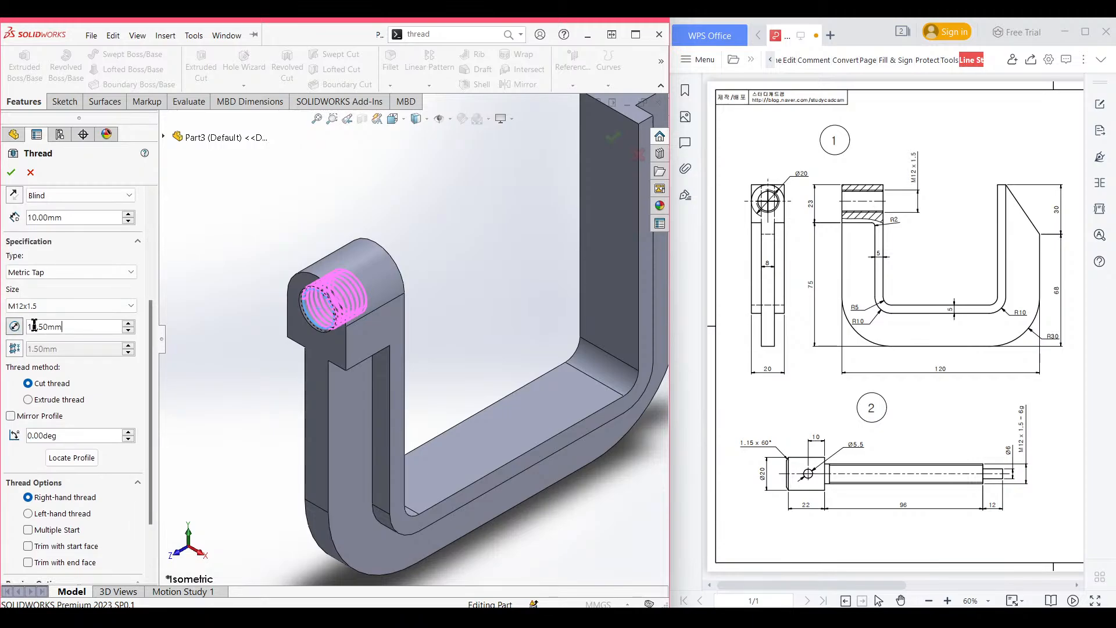
click(128, 323)
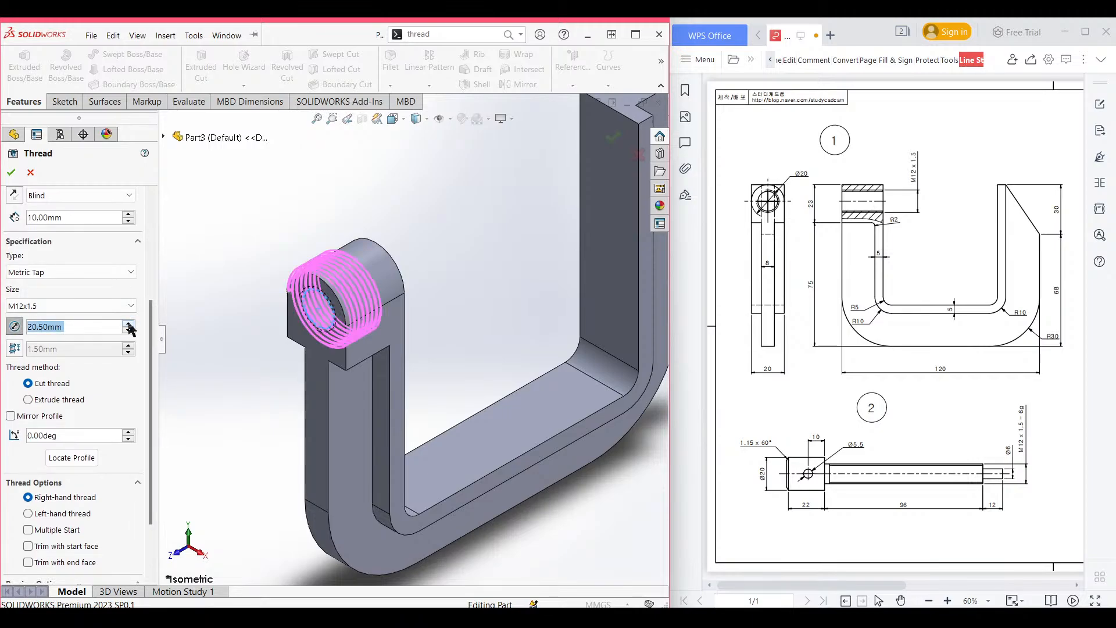
click(128, 330)
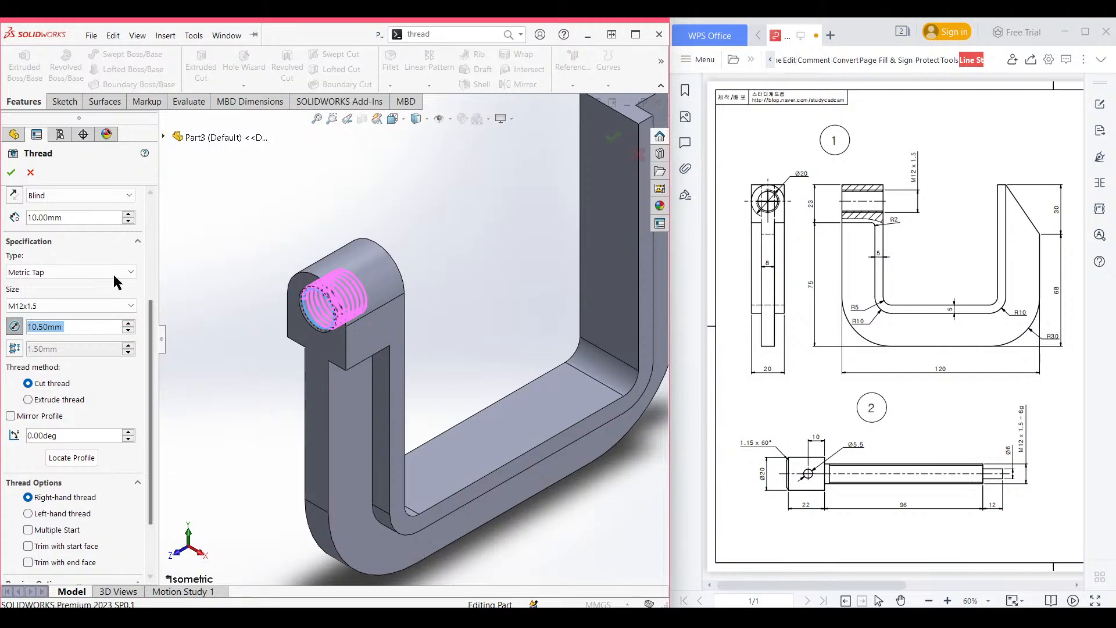
Set the blind thread length to 30 mm and create the thread through the boss hole.
scroll(116, 282, up, 4)
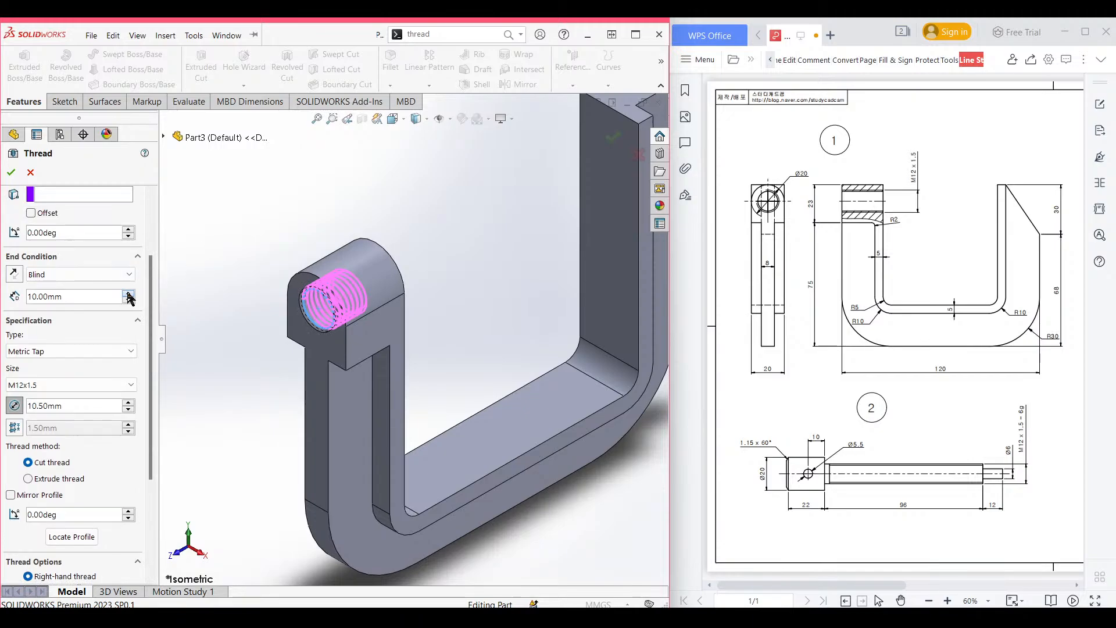
click(128, 293)
click(128, 294)
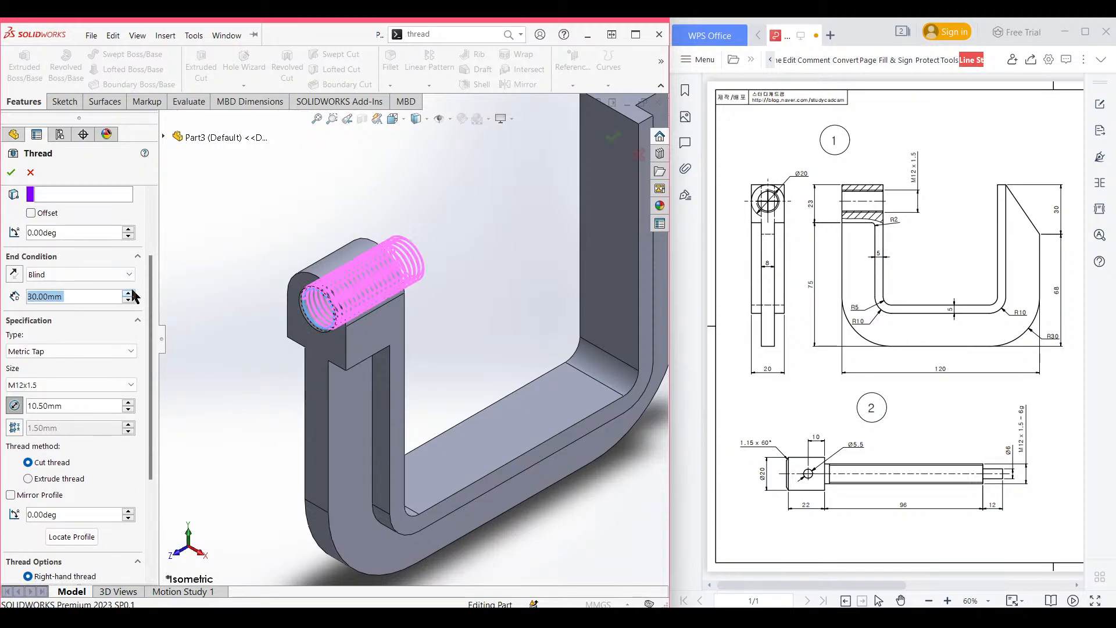
click(12, 173)
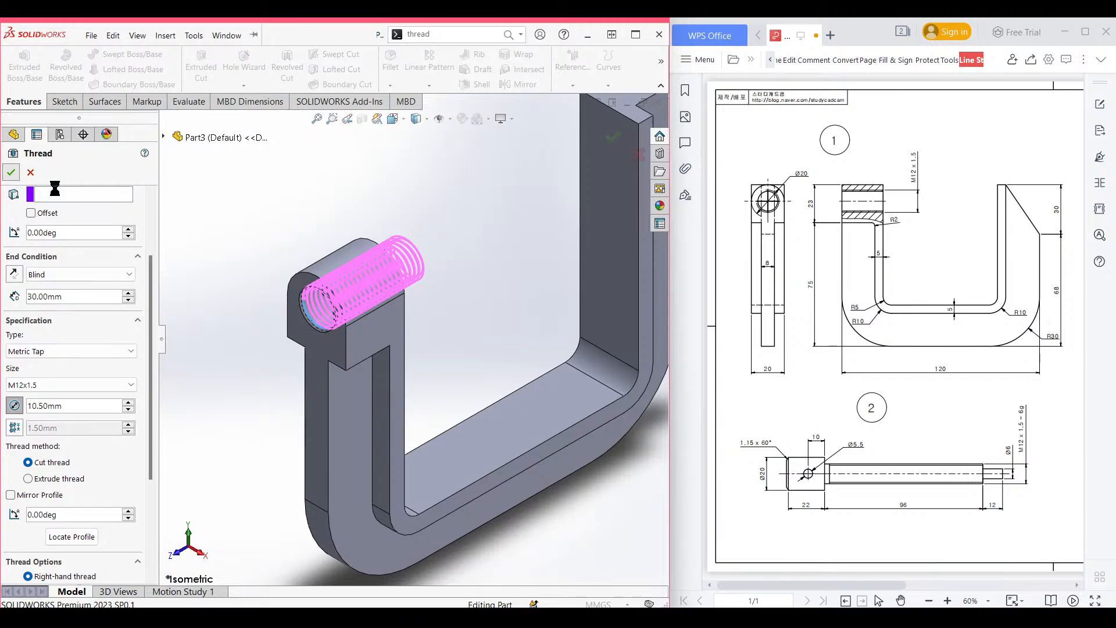
Create a swept cut at the thread's start, using its triangular end face as profile and the hole's circular edge as path.
mouse_move(271, 264)
middle_down()
mouse_move(196, 314)
mouse_move(302, 283)
mouse_move(271, 259)
mouse_move(290, 267)
middle_up()
scroll(385, 252, down, 3)
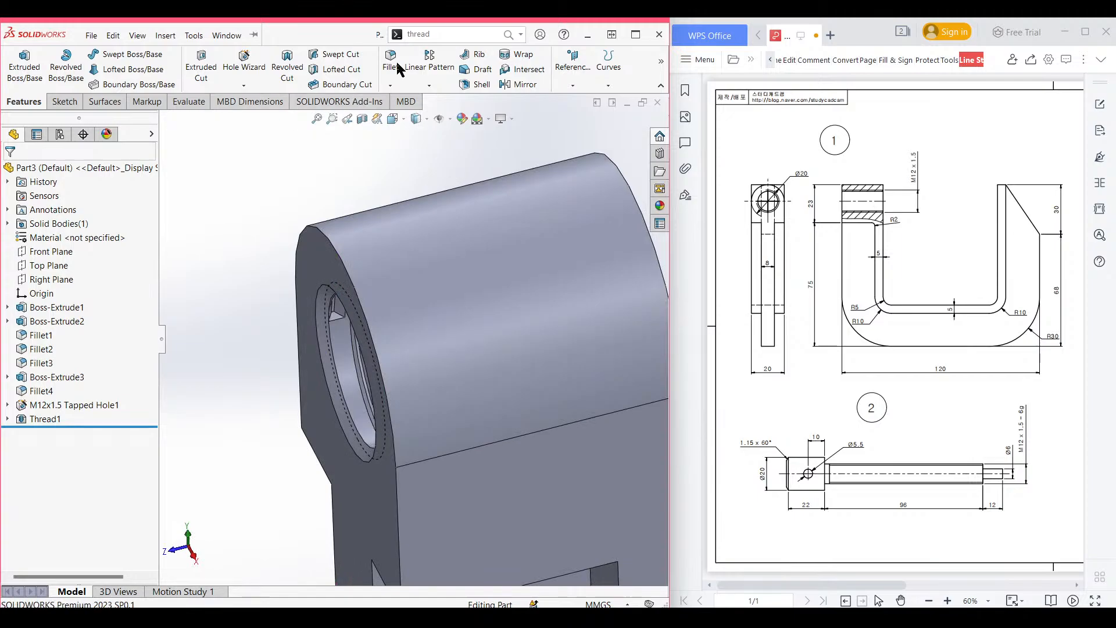
click(336, 54)
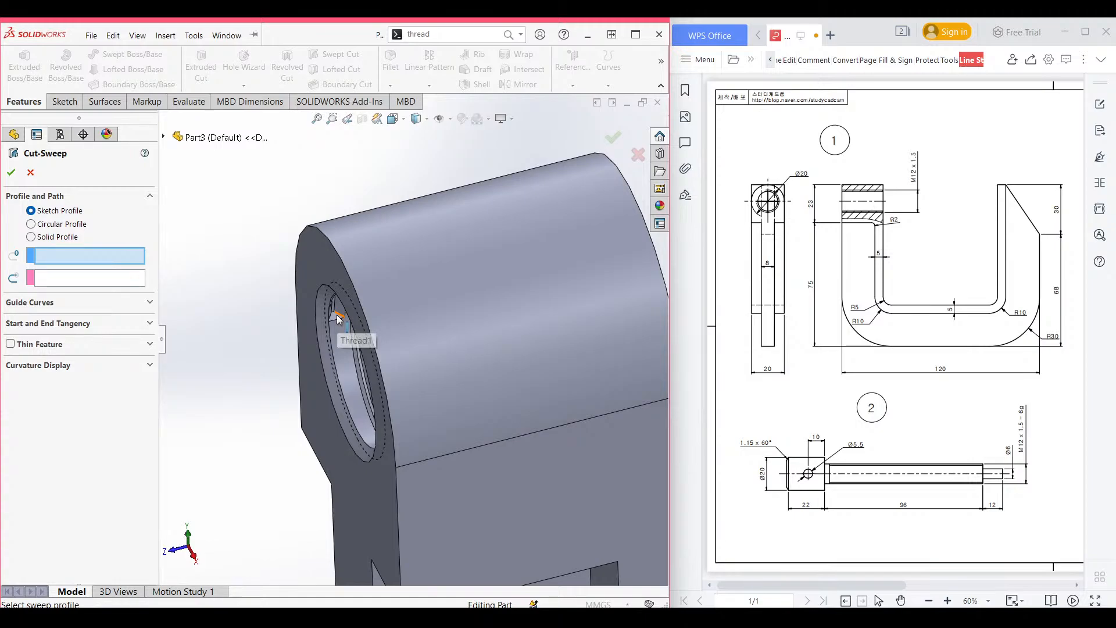
click(340, 318)
scroll(351, 312, down, 5)
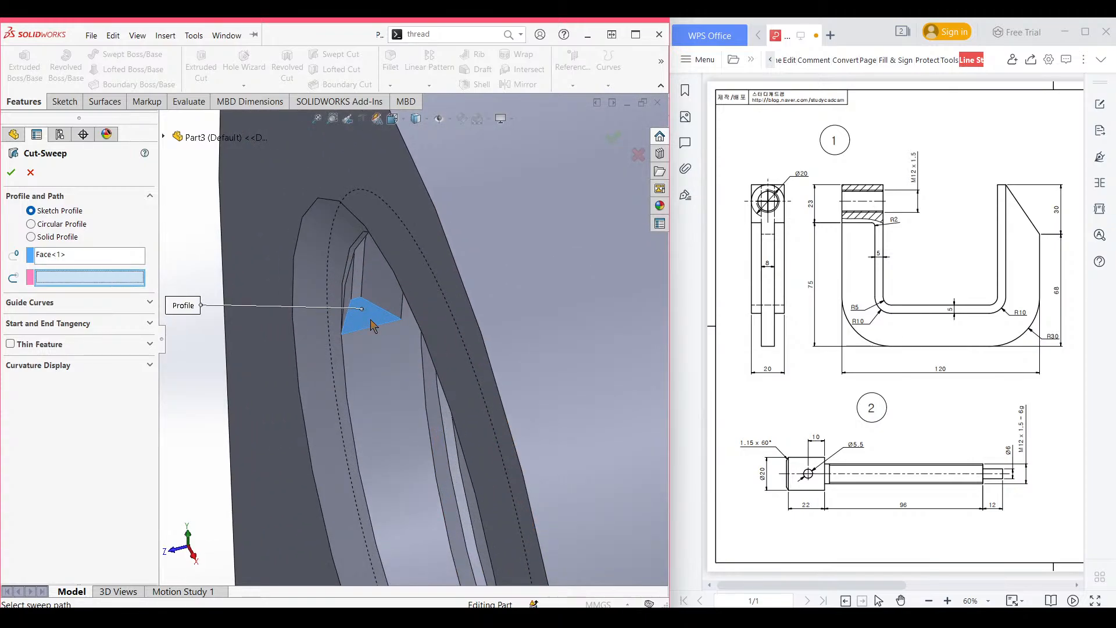
click(343, 368)
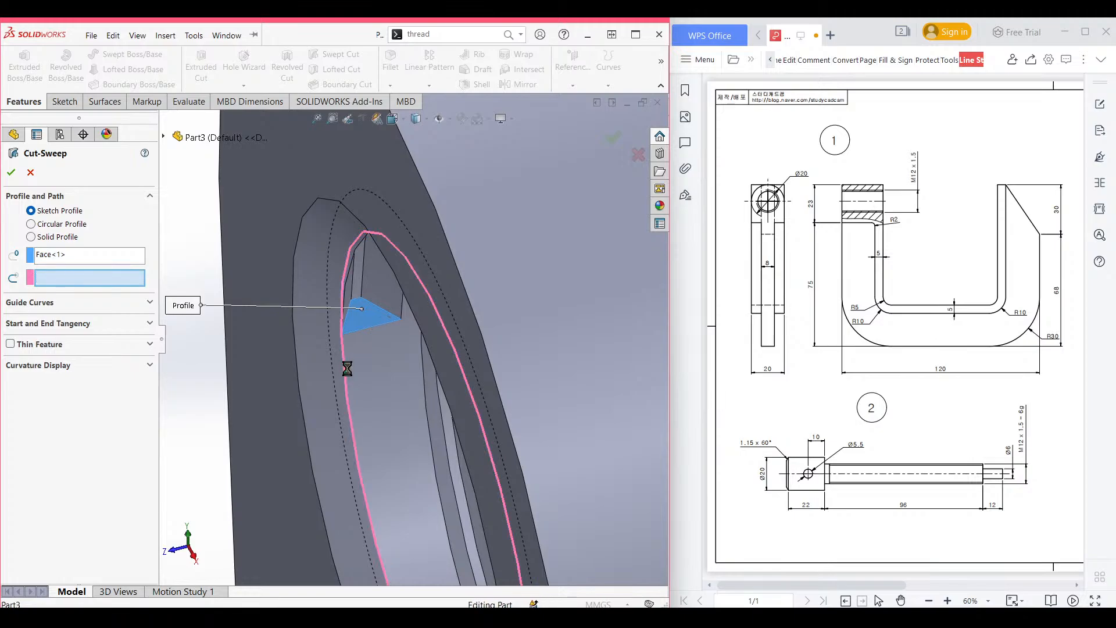
click(13, 172)
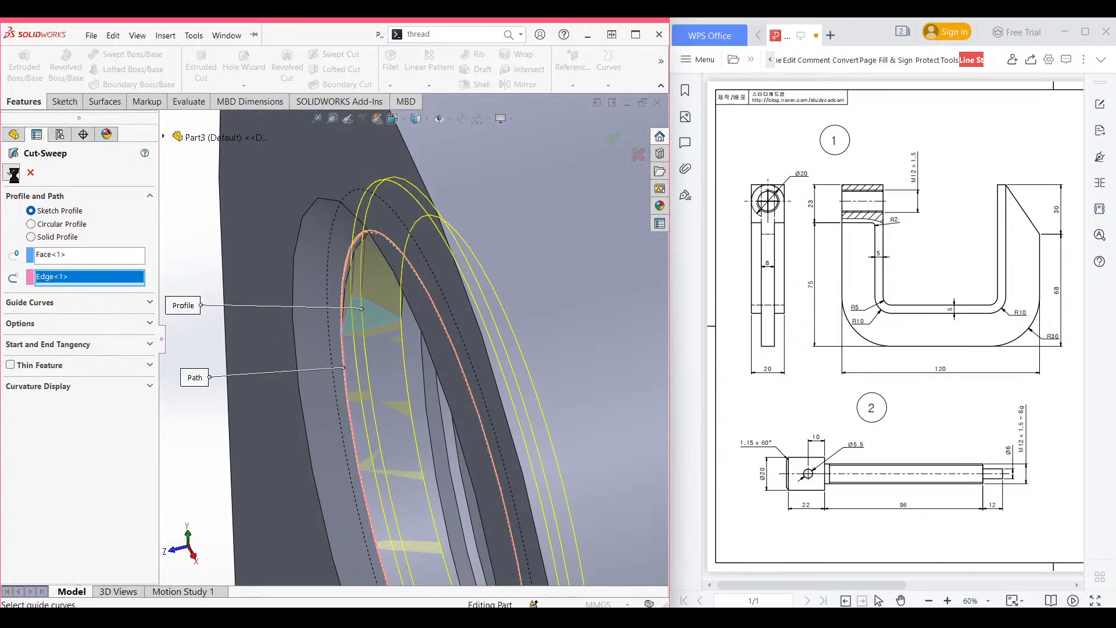
scroll(399, 372, up, 5)
middle_drag(325, 365, 306, 350)
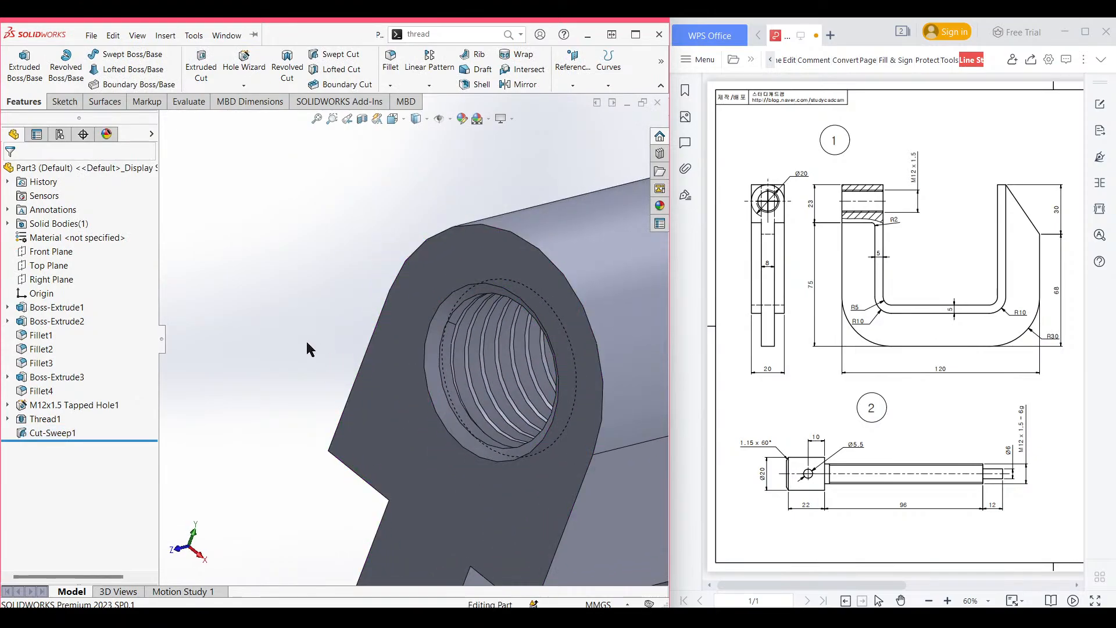
scroll(306, 341, up, 3)
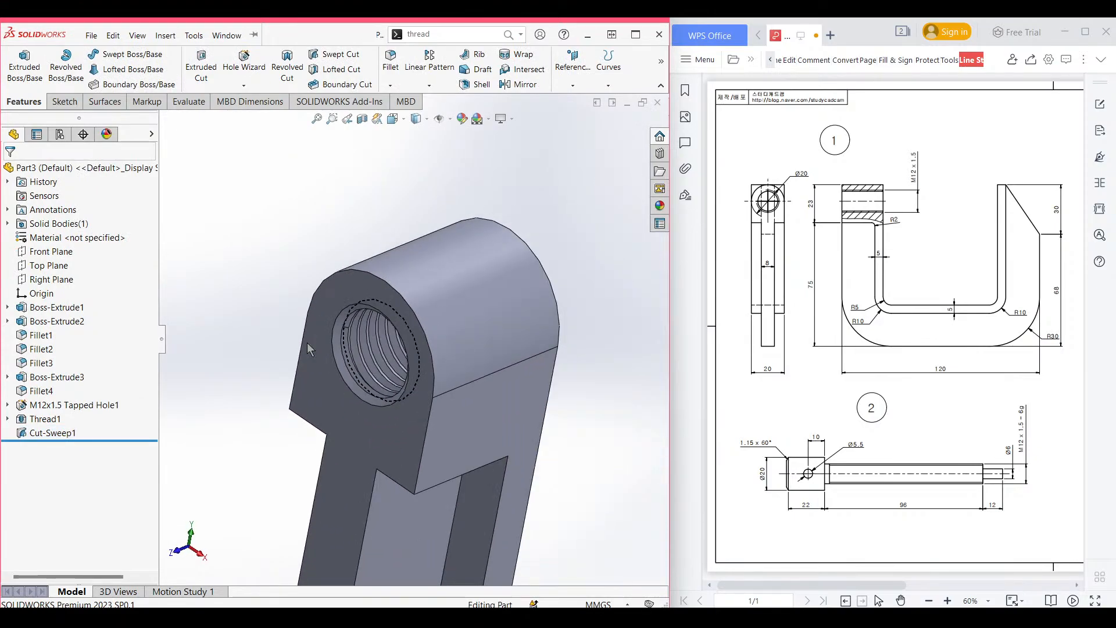
Mark the sloped corner of the taller leg and its 30 mm dimension in the drawing, and undo the markings.
key(ctrl+7)
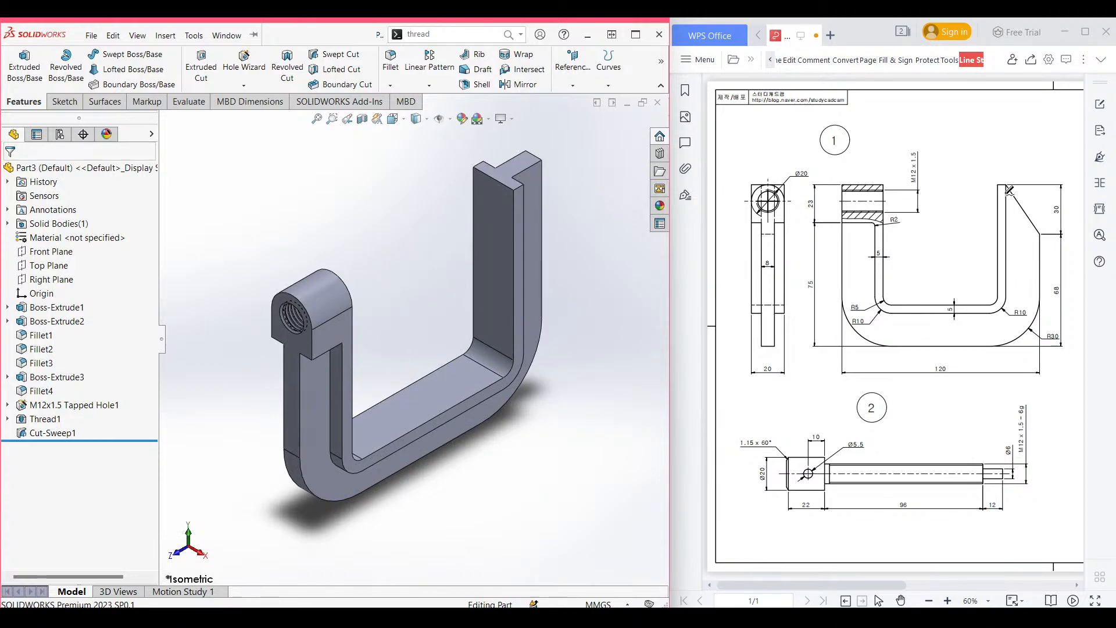
mouse_move(1010, 190)
mouse_down()
mouse_move(1057, 236)
mouse_move(1067, 195)
mouse_move(1026, 188)
mouse_move(1034, 236)
mouse_up()
key(ctrl+z)
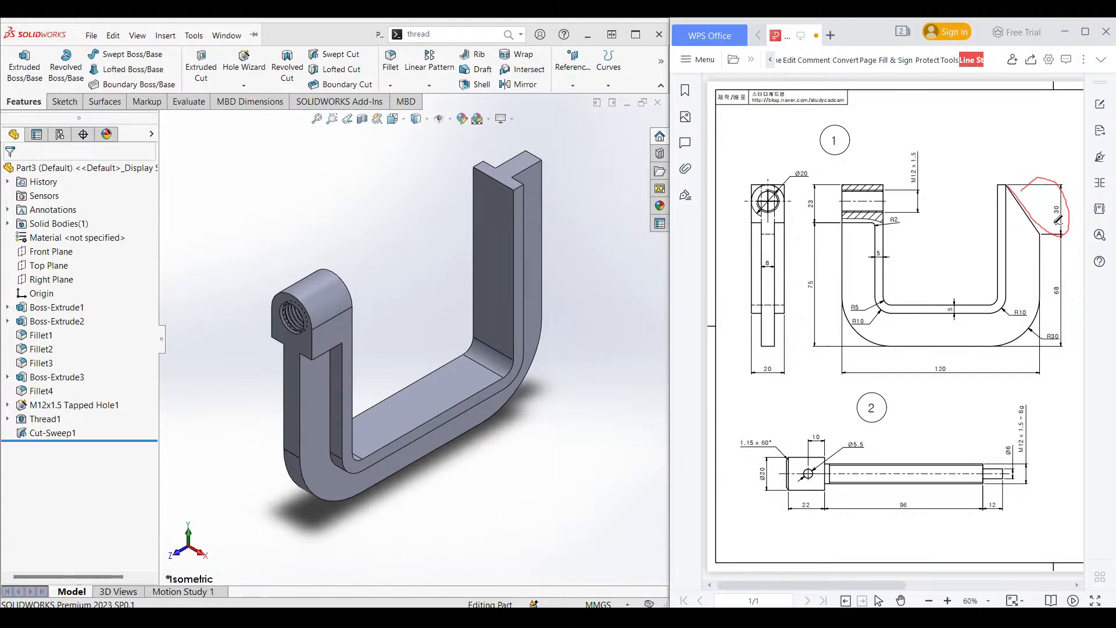
key(ctrl+z)
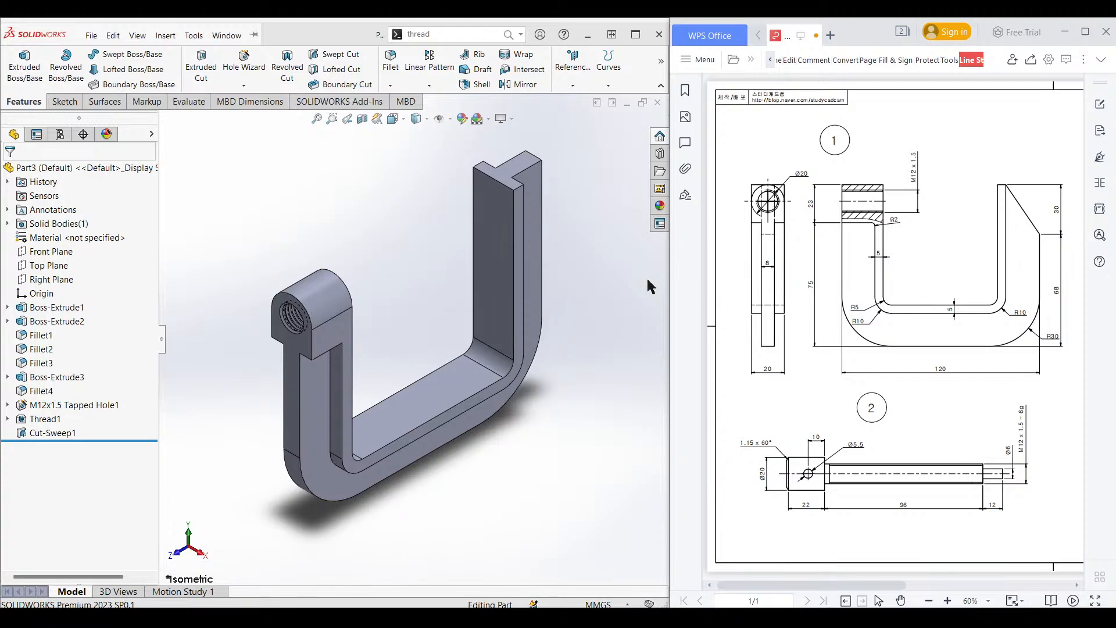
On the Right Plane, sketch a sloped line about 22 mm long across the taller leg's outer top corner, ending on its outer edge.
right_click(32, 280)
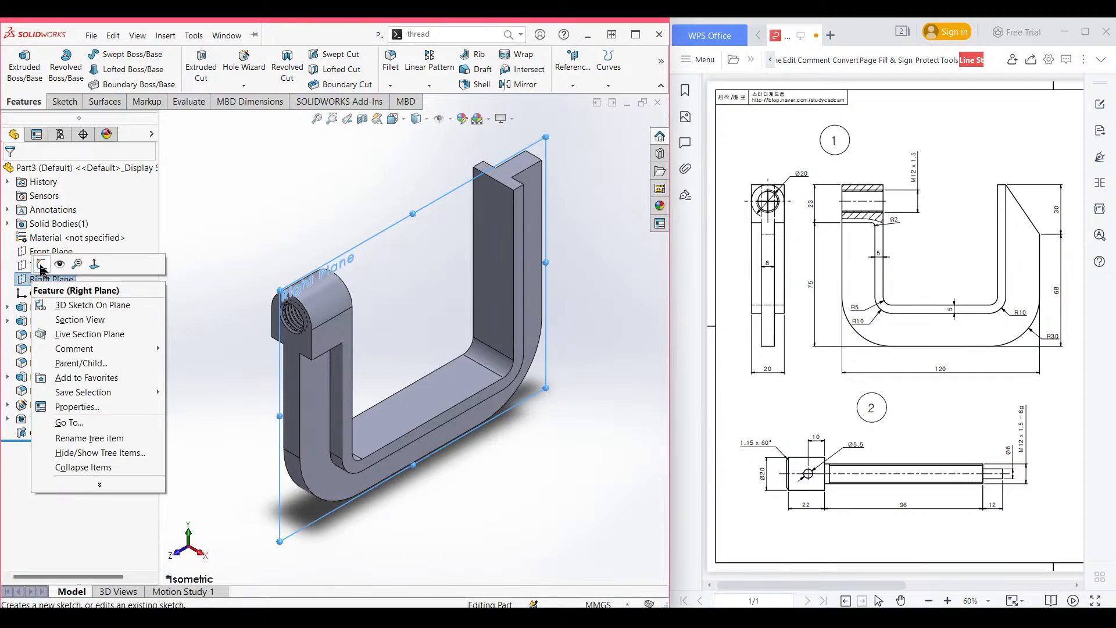
click(94, 264)
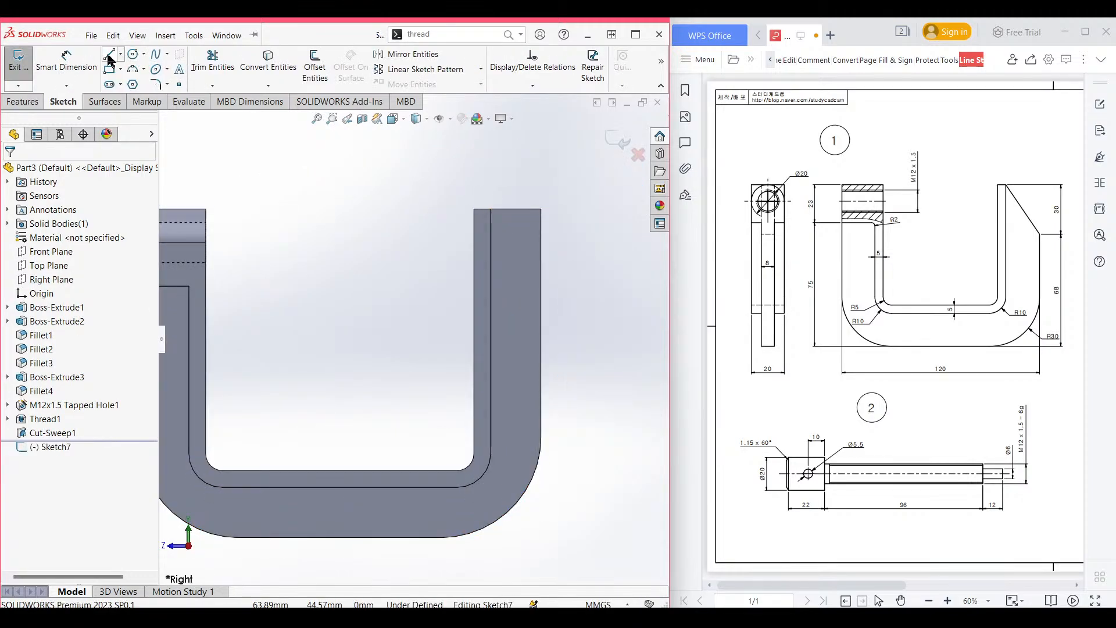
click(110, 56)
click(491, 209)
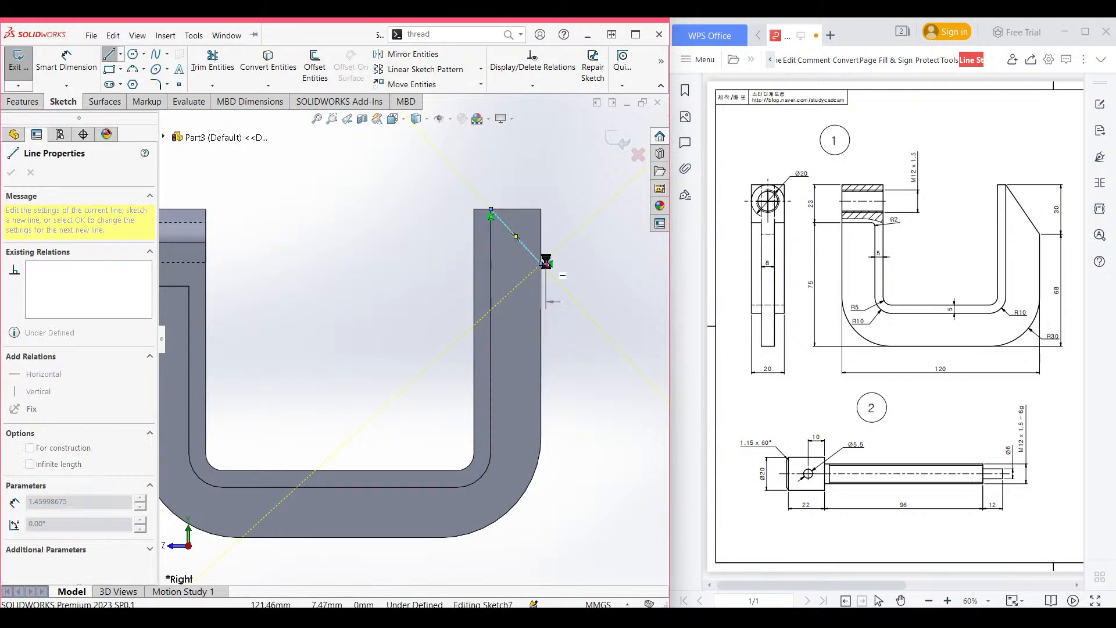
click(546, 263)
key(Escape)
Dimension the sloped line's vertical height and set it to 30 mm.
right_drag(568, 264, 568, 194)
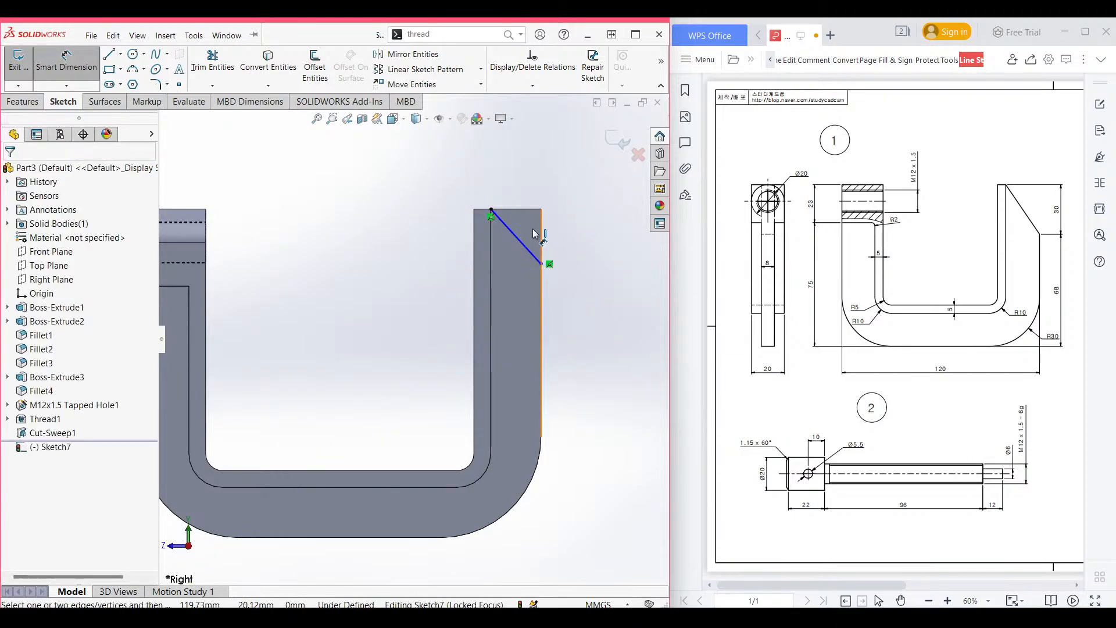
click(523, 244)
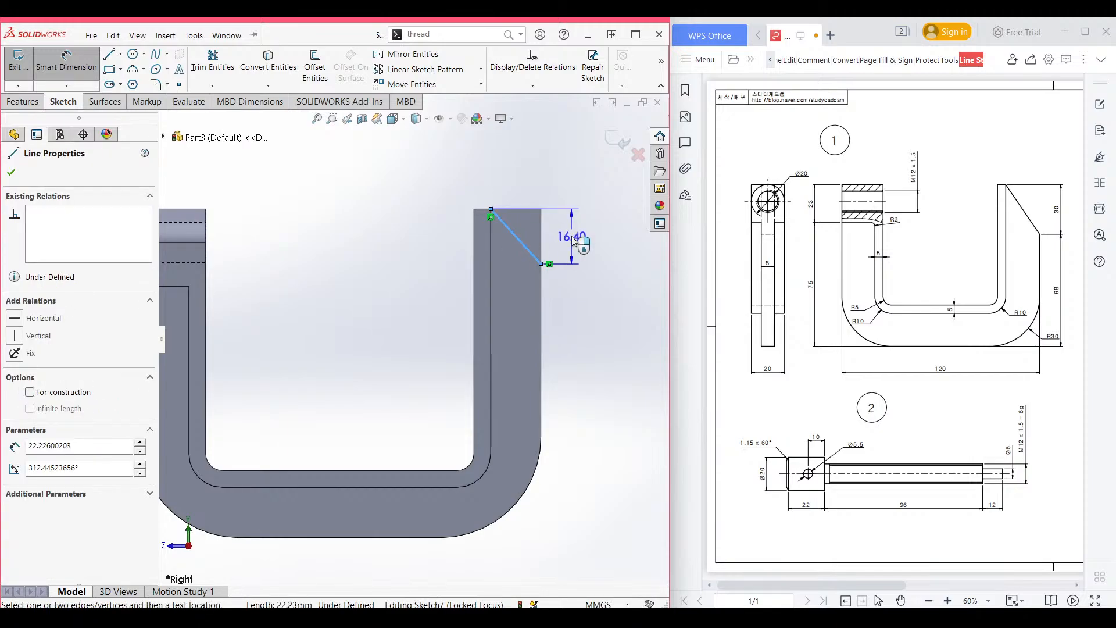
click(573, 241)
text(30)
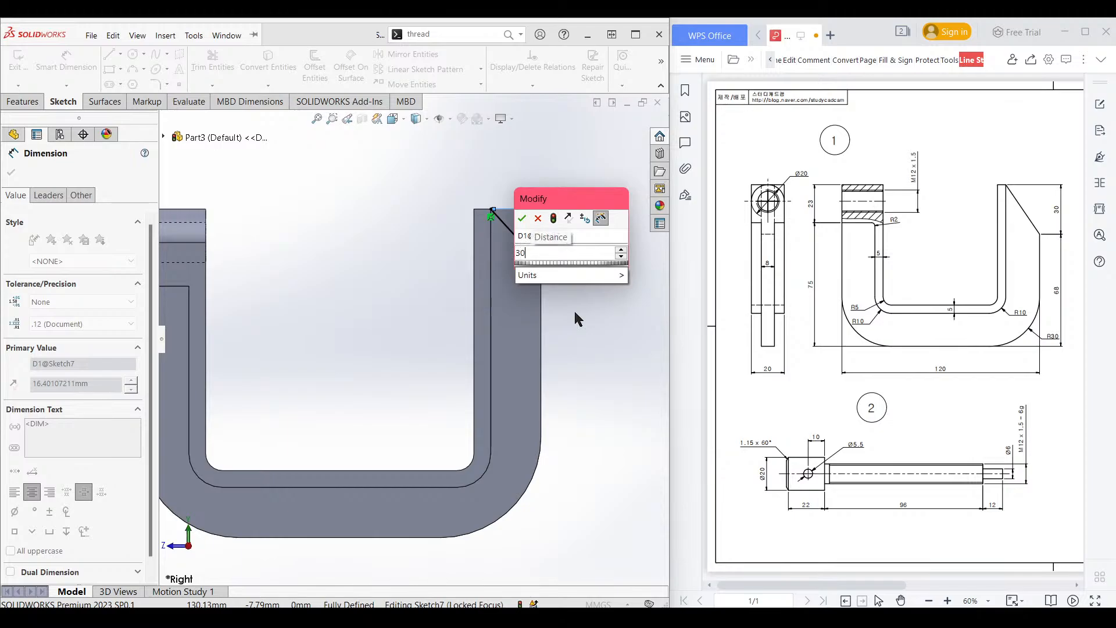
key(Escape)
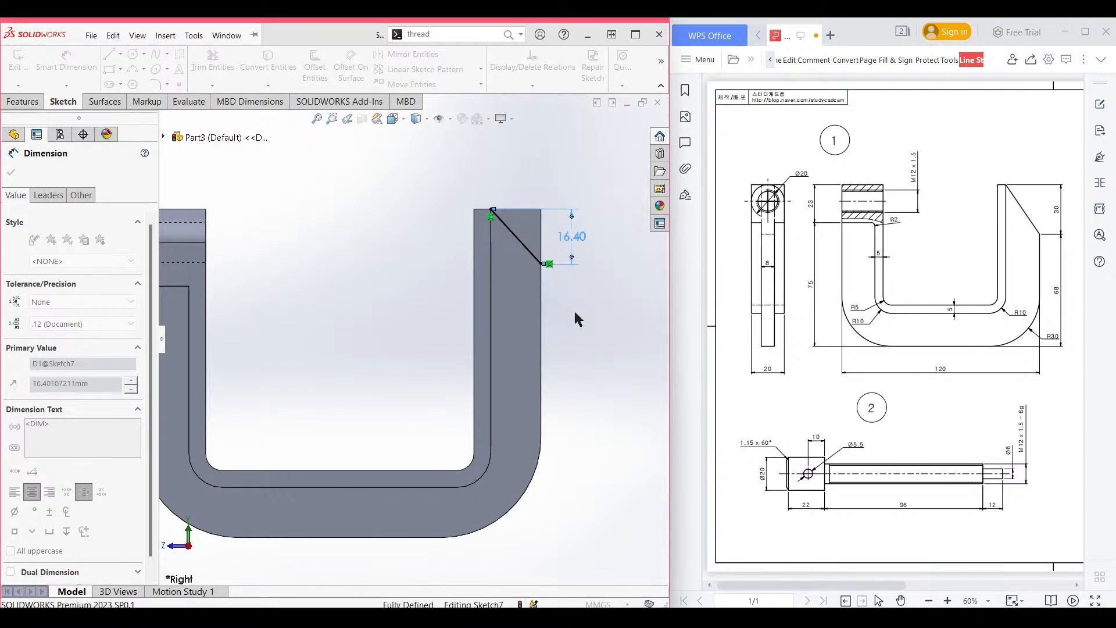
text(0)
key(Return)
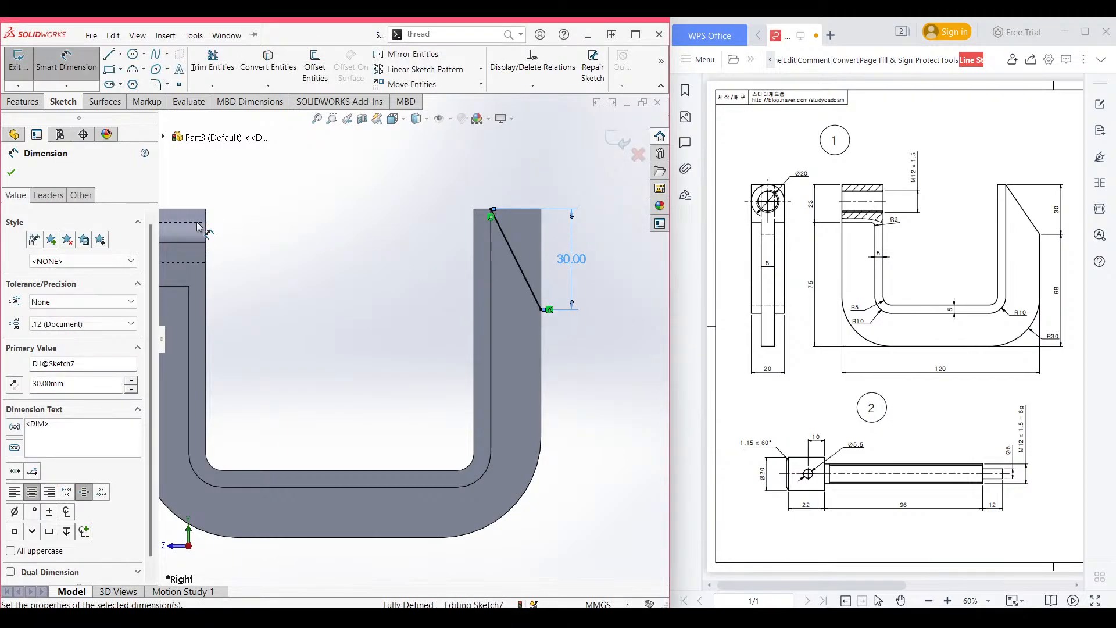
click(11, 173)
Close the triangle with a horizontal line along the leg's top edge and a vertical line down its outer edge.
click(110, 54)
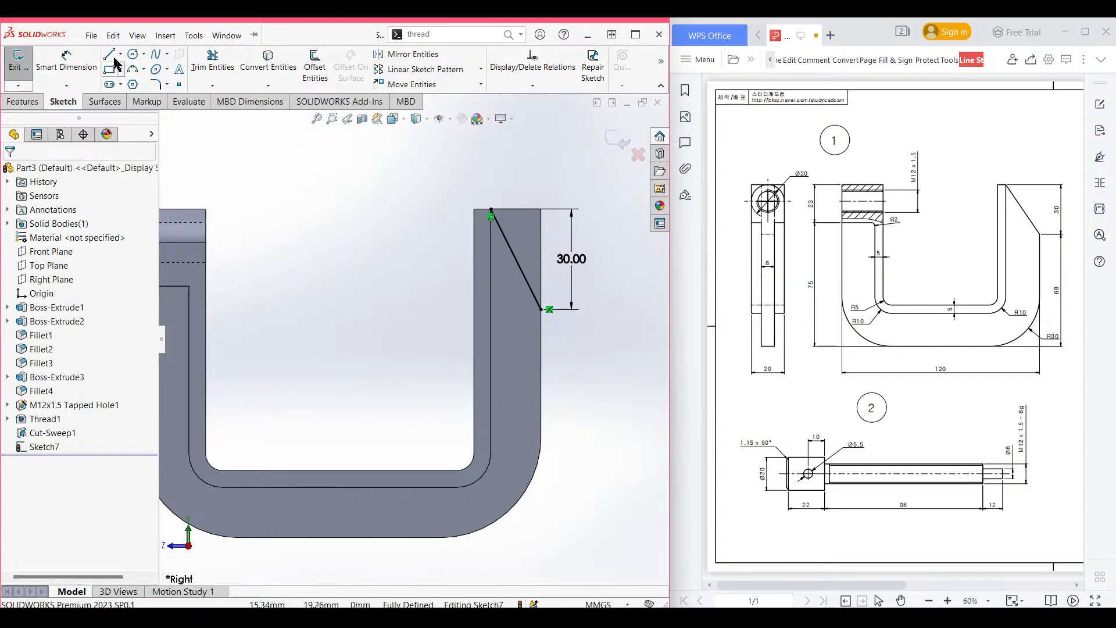
click(492, 210)
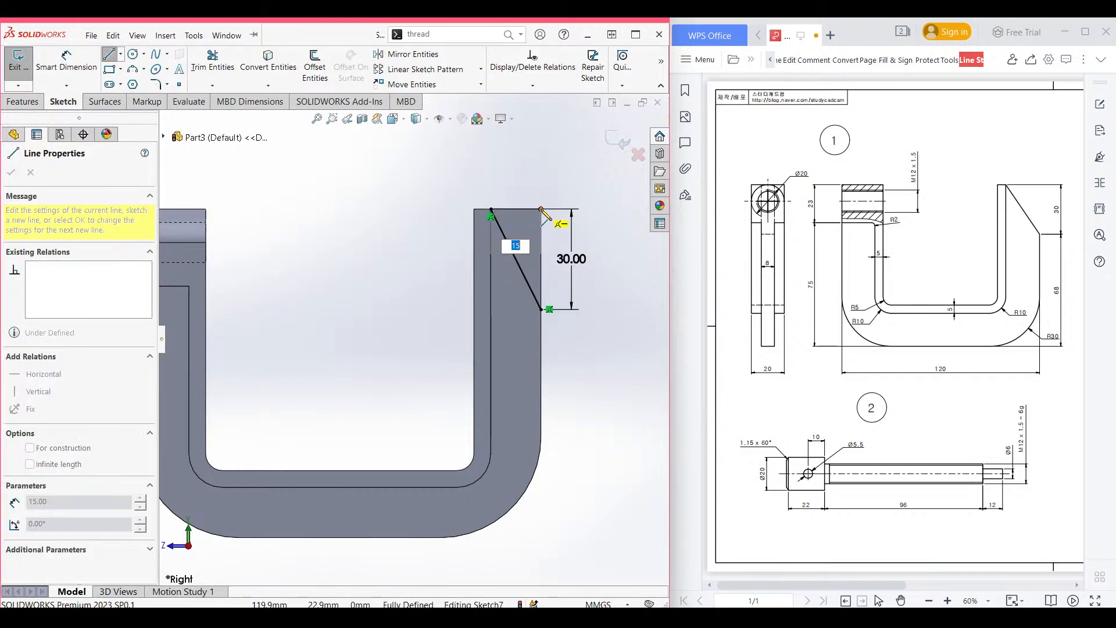
click(541, 209)
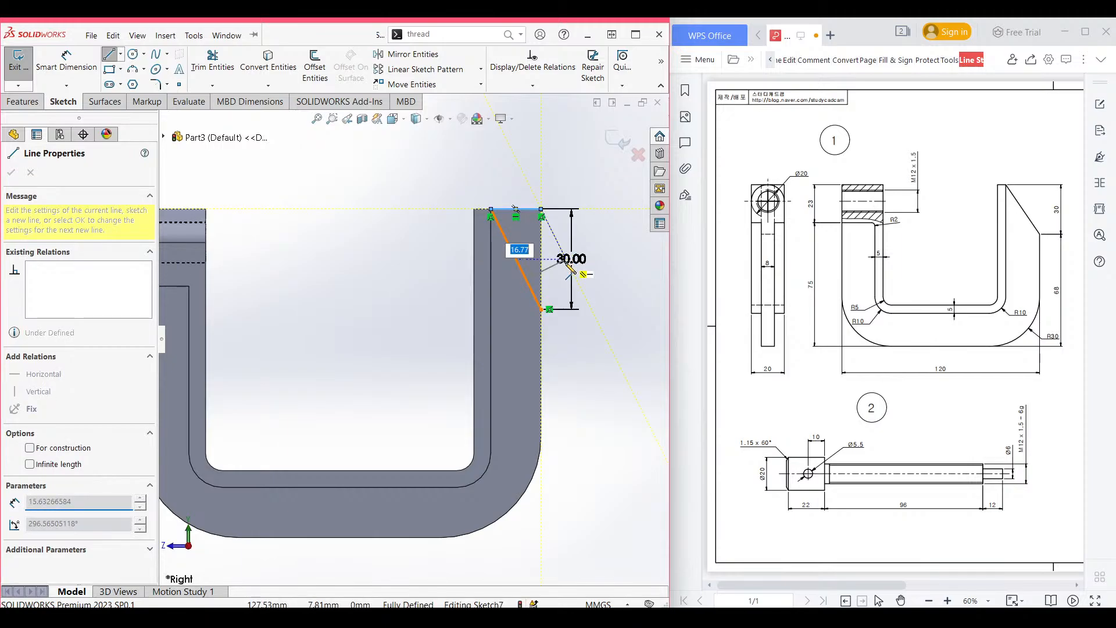
click(541, 309)
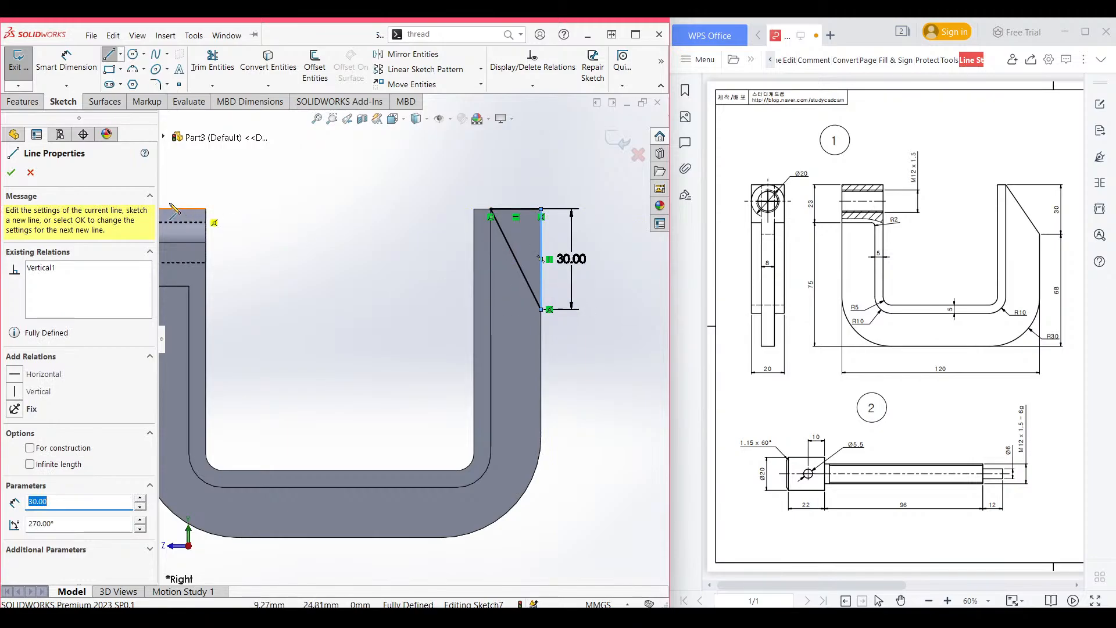
key(Escape)
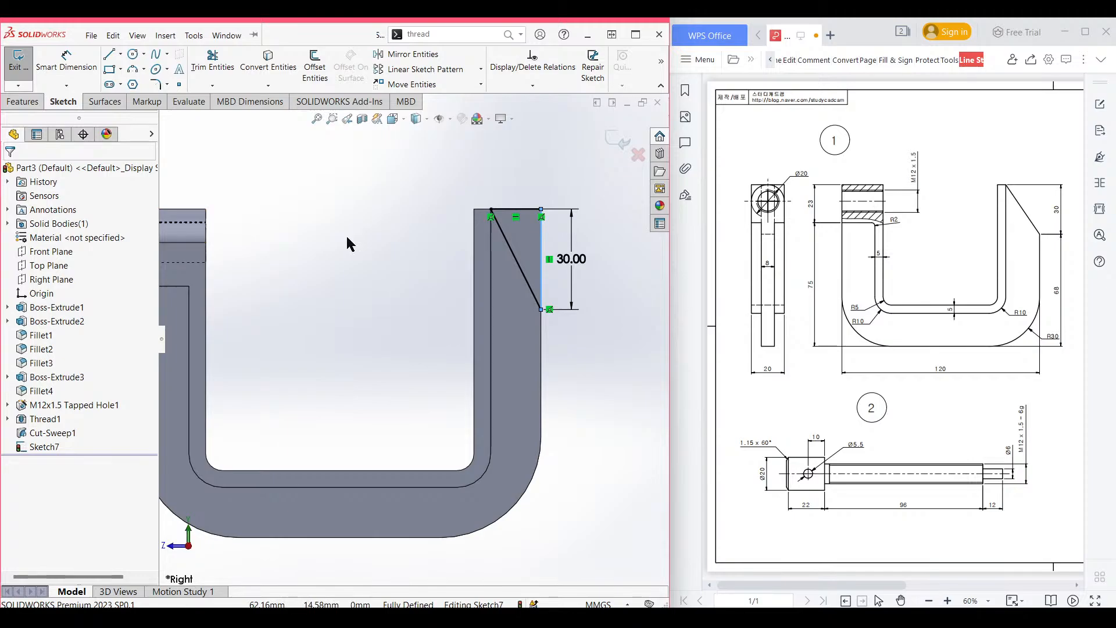
Extrude-cut the triangle with the Through All - Both end condition to slope the taller leg's corner.
key(ctrl+7)
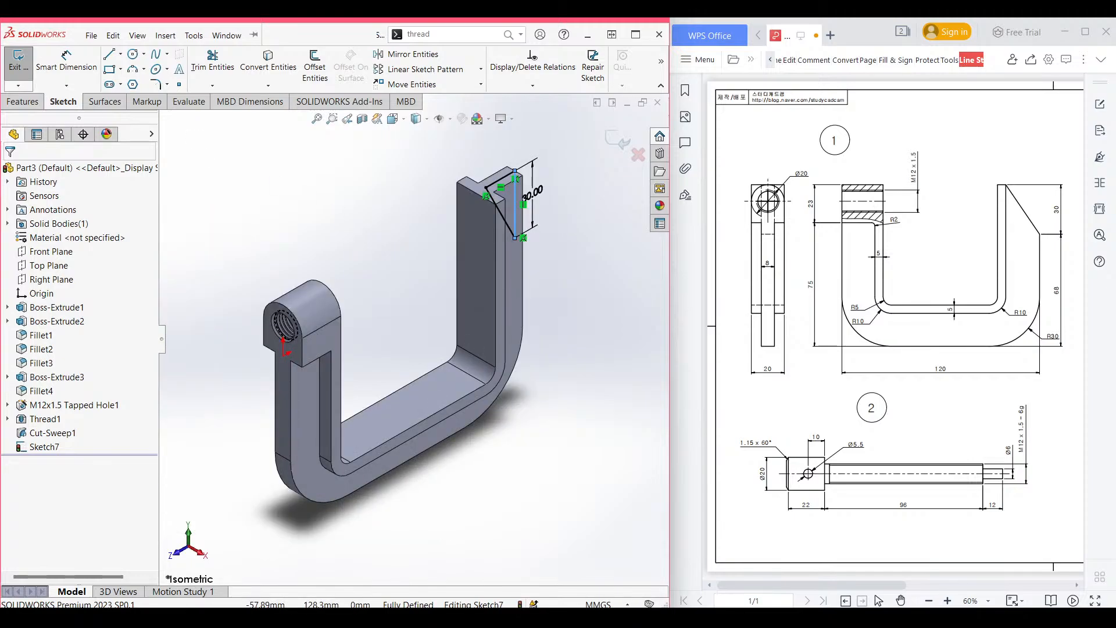
click(23, 102)
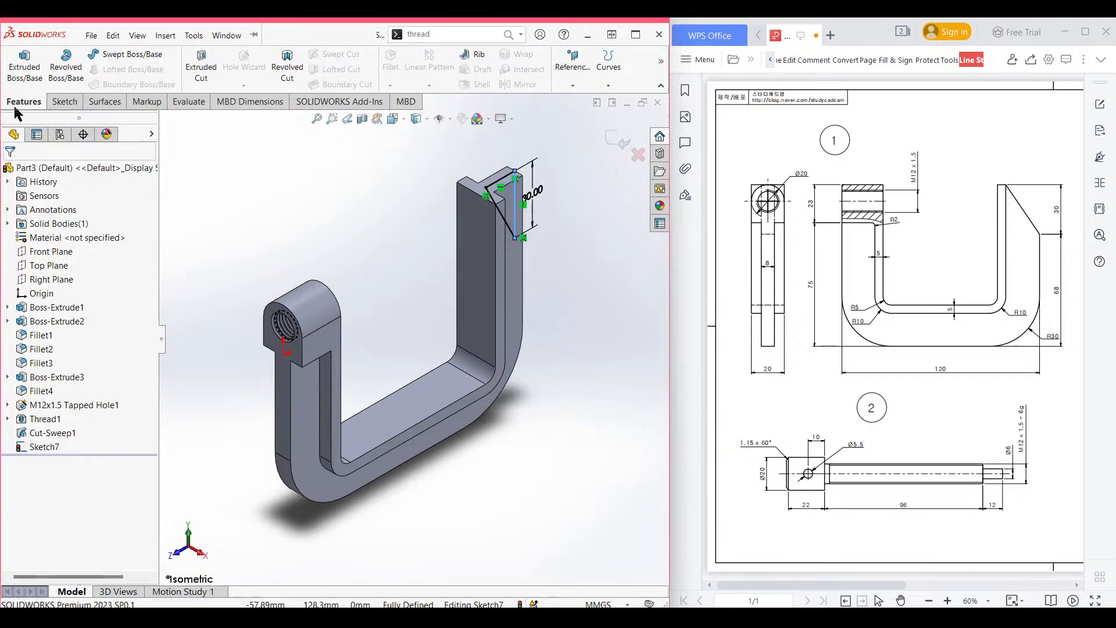
click(201, 67)
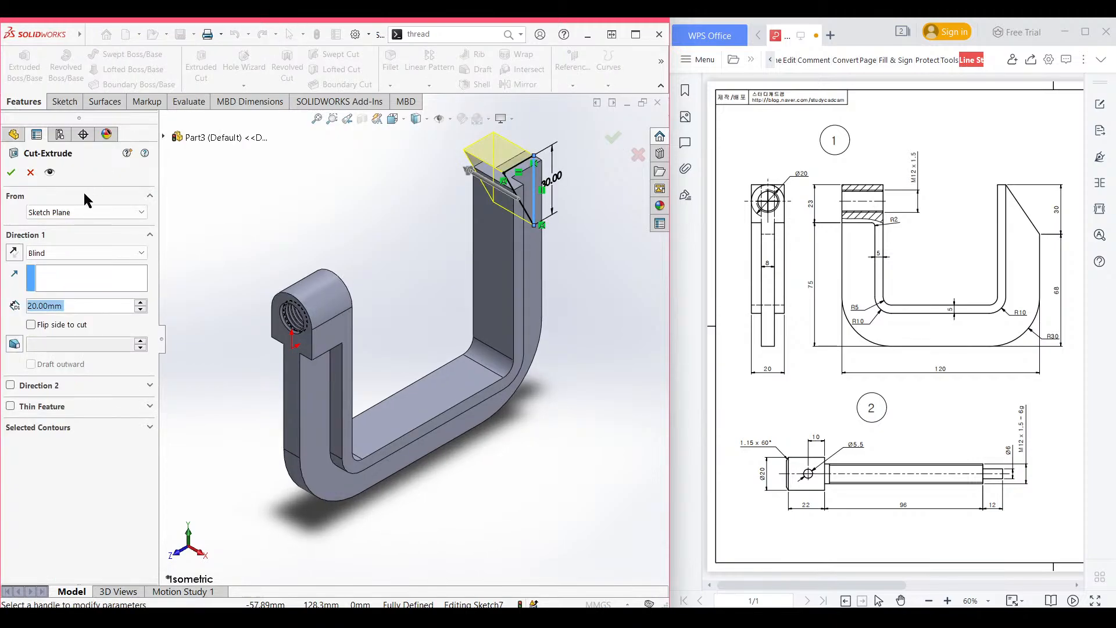
click(93, 252)
click(91, 283)
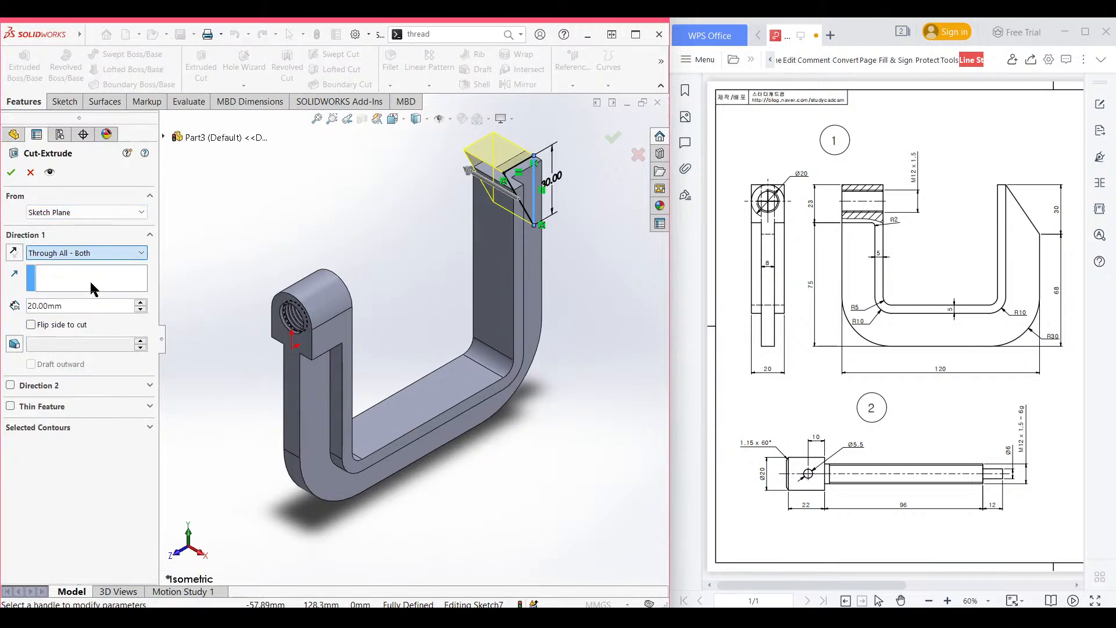
click(11, 173)
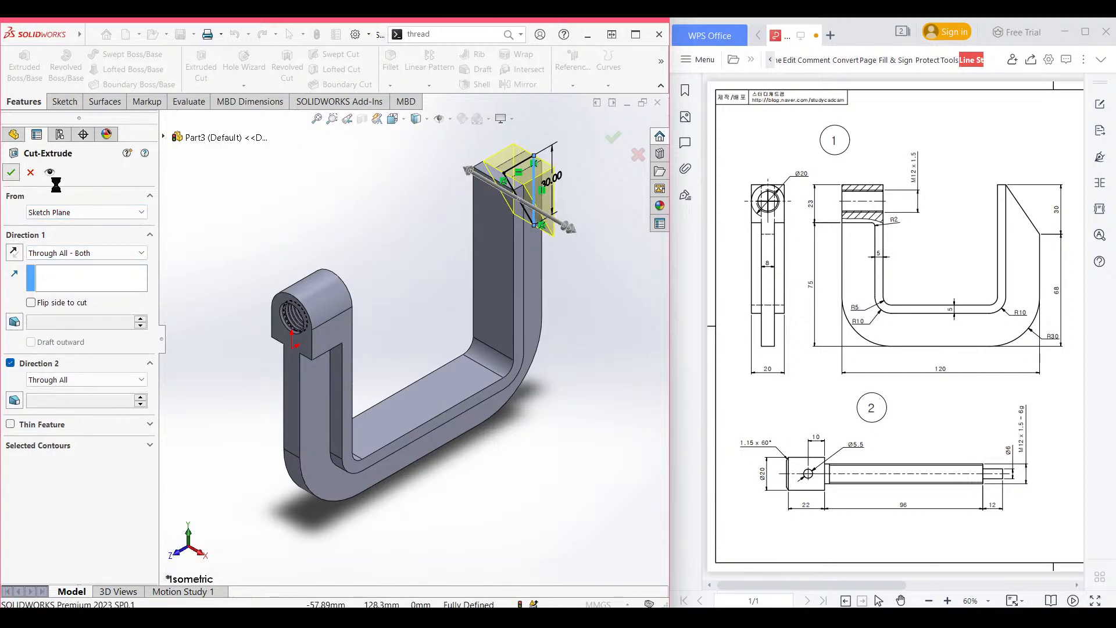
click(341, 201)
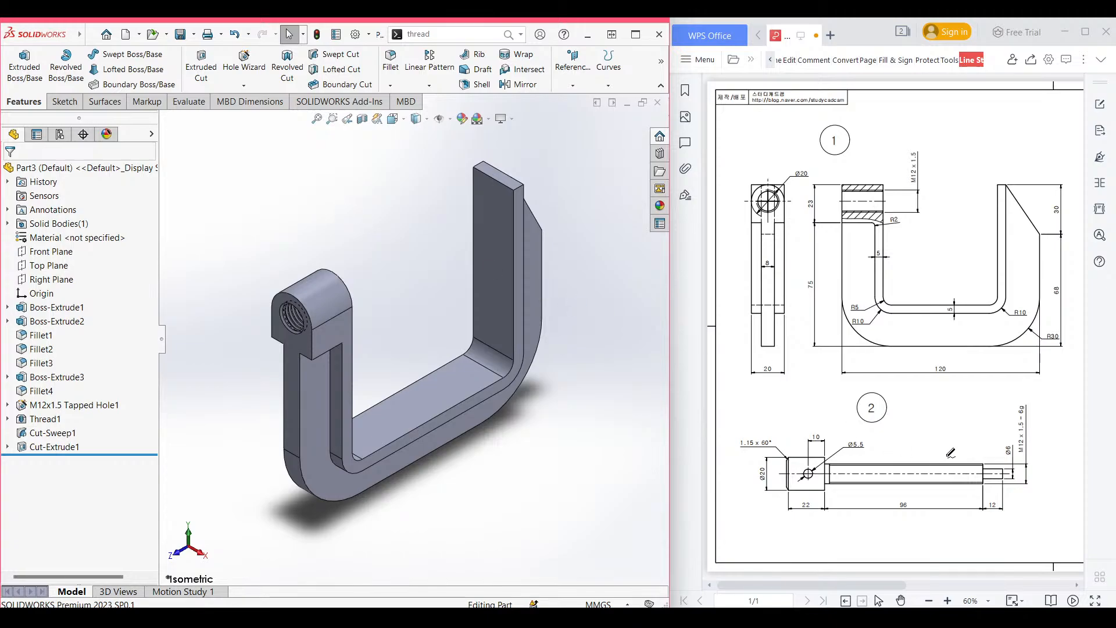
Circle part 2 in the detail drawing and undo it, circle the same screw in the assembly drawing, and return to the detail drawing.
mouse_move(1017, 427)
mouse_down()
mouse_move(854, 401)
mouse_move(743, 459)
mouse_move(956, 526)
mouse_move(989, 428)
mouse_up()
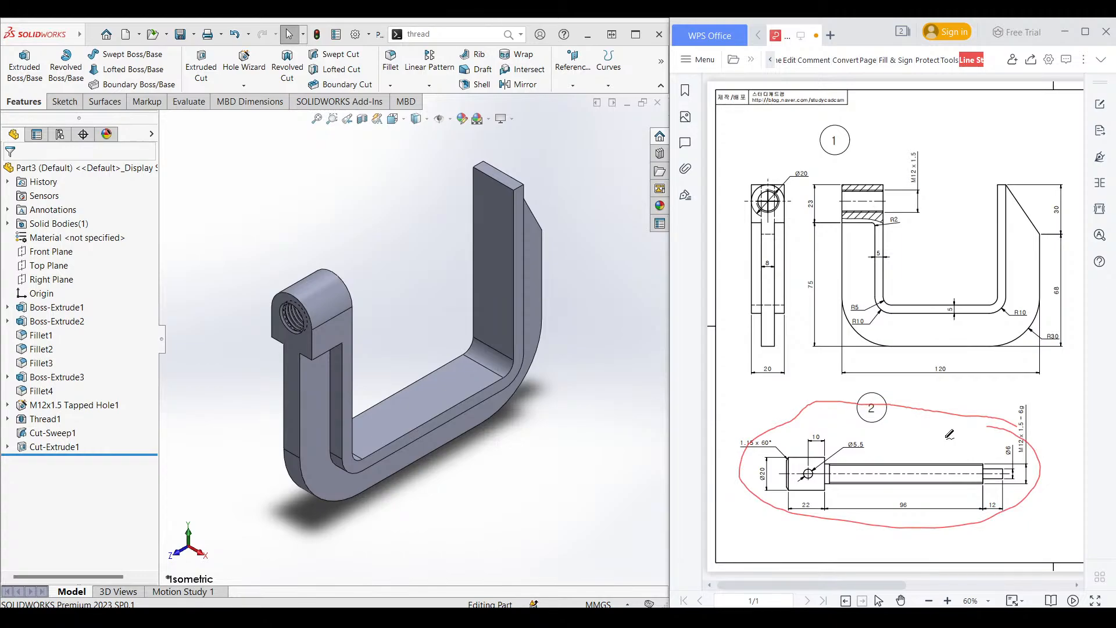
key(ctrl+z)
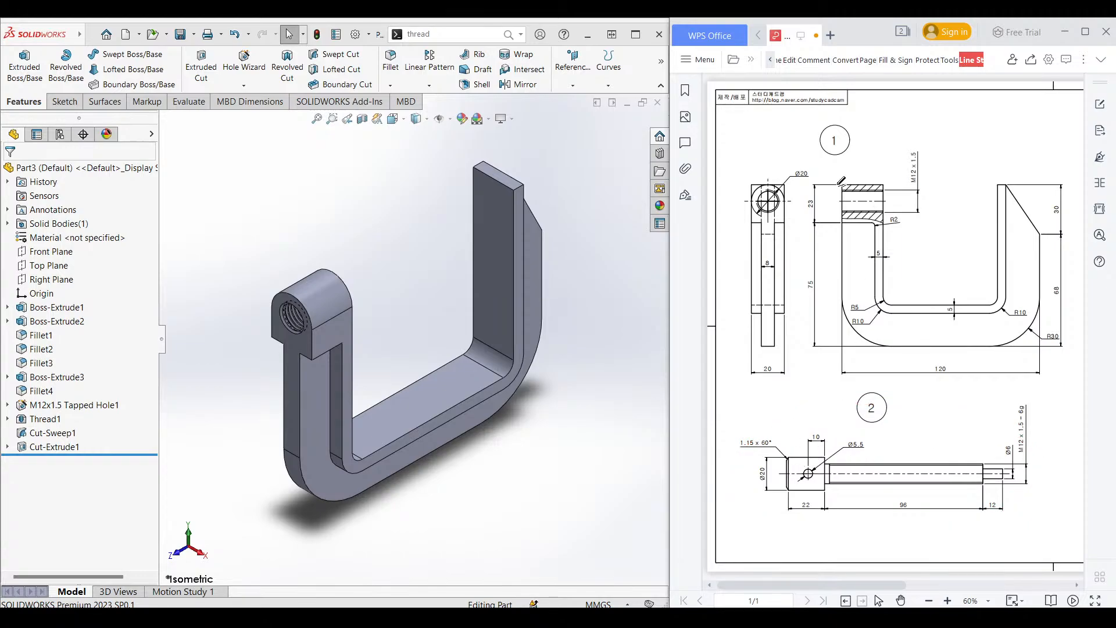
click(759, 36)
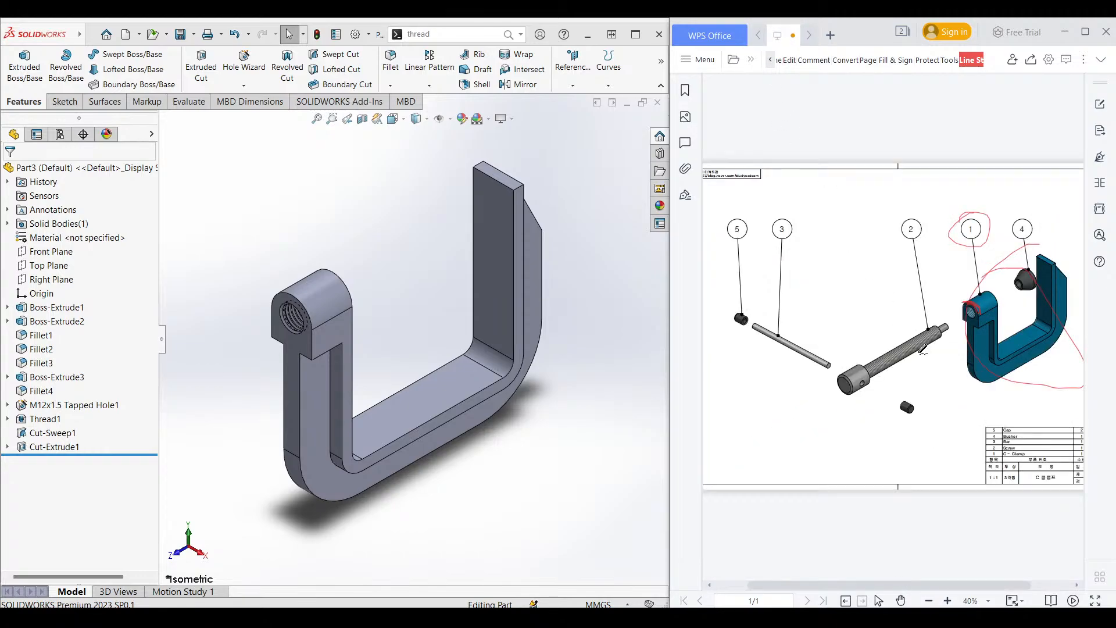
mouse_move(921, 302)
mouse_down()
mouse_move(956, 372)
mouse_move(903, 295)
mouse_up()
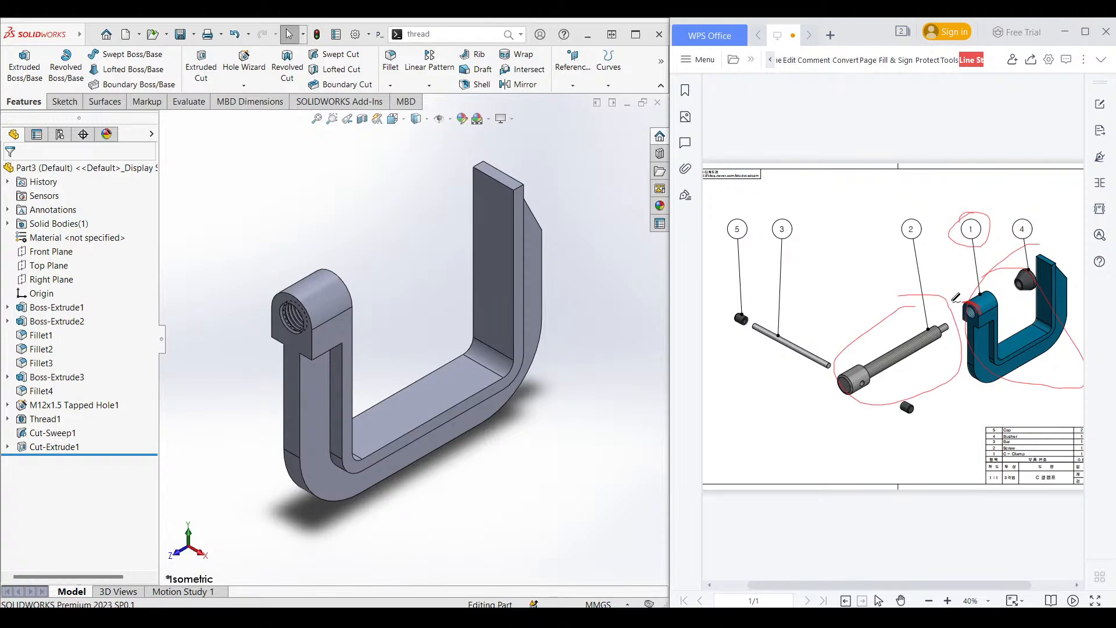
click(772, 38)
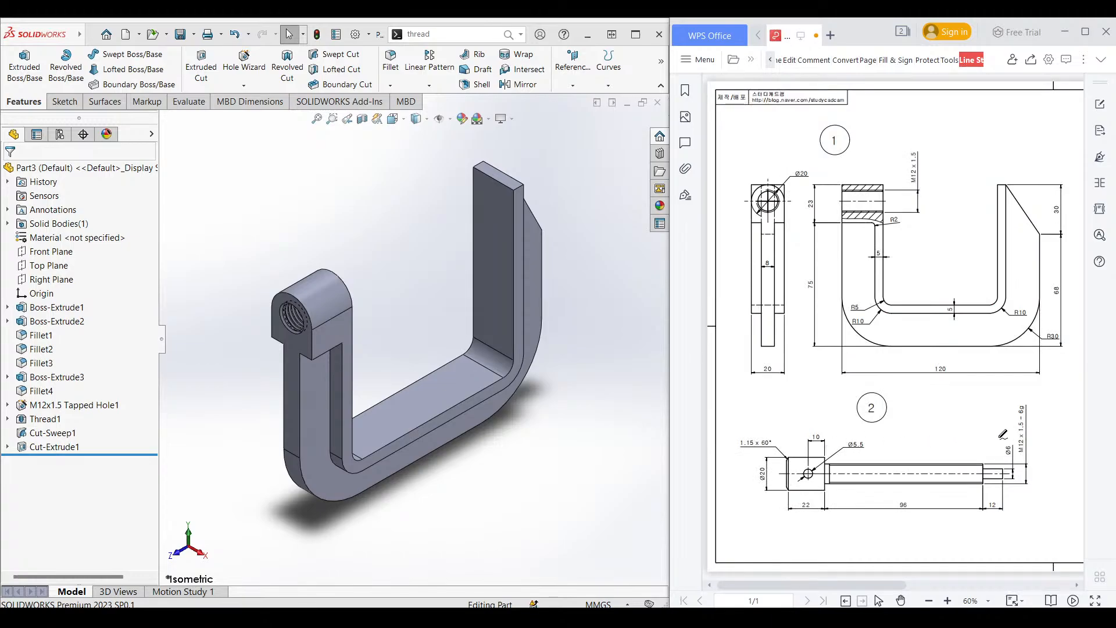
Outline part 2 in the detail drawing, mark its head's diameter extent, and undo both markings.
mouse_move(1031, 415)
mouse_down()
mouse_move(938, 410)
mouse_move(1027, 410)
mouse_up()
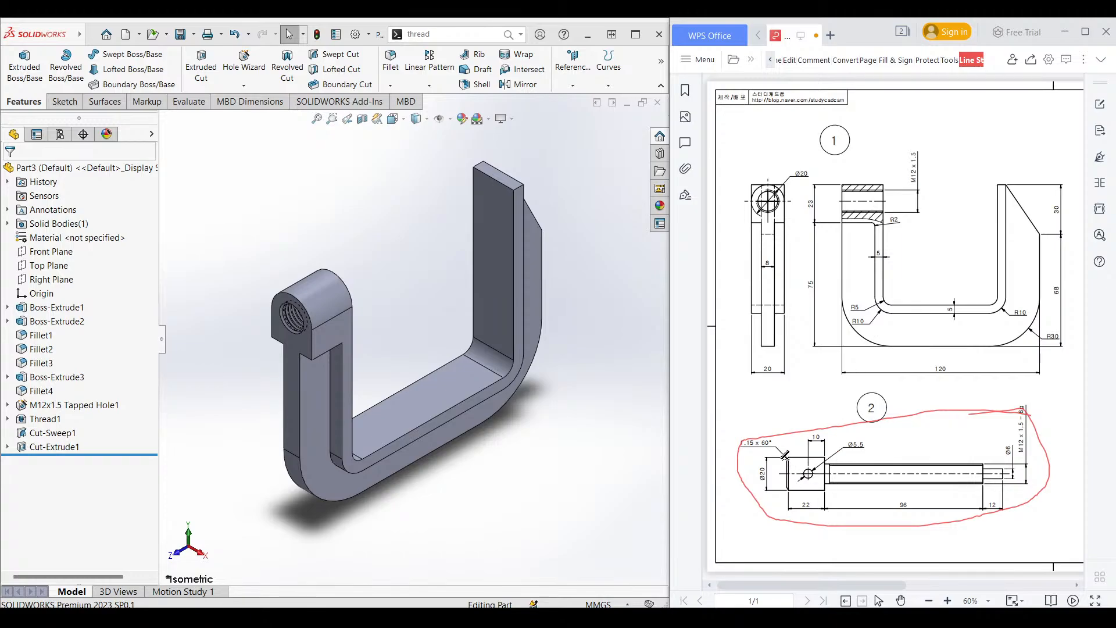
drag(770, 459, 772, 485)
key(ctrl+z)
key(ctrl+z)
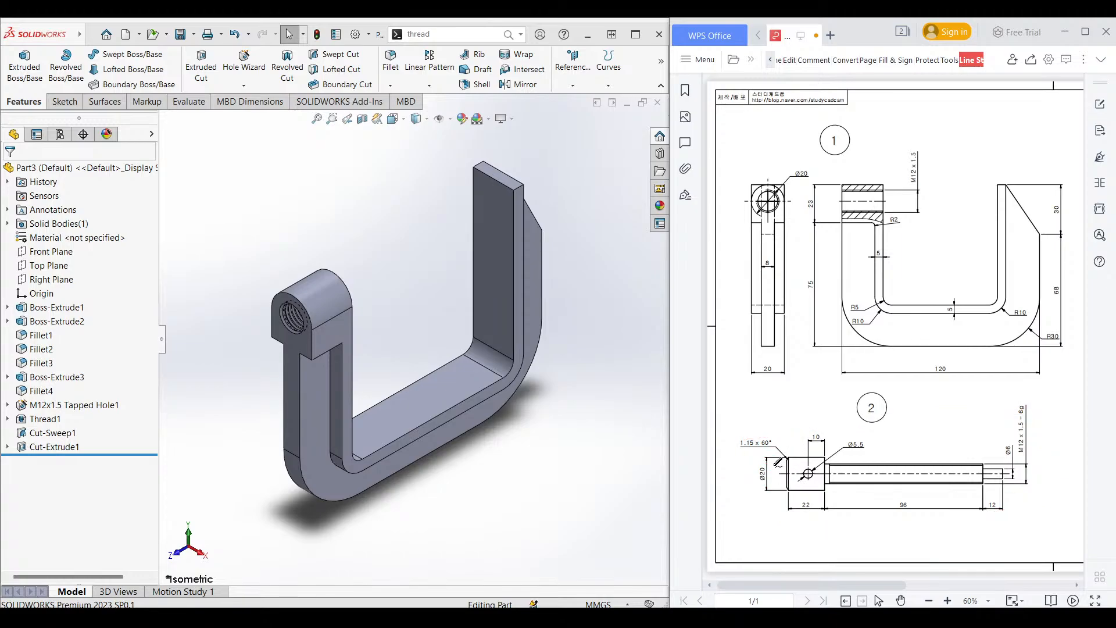
Mark the screw head's Ø20 and 22 dimensions and the M12 x 1.5 - 6g thread callout in the drawing, and undo the markings.
mouse_move(771, 464)
mouse_down()
mouse_move(749, 475)
mouse_move(774, 467)
mouse_move(794, 510)
mouse_move(826, 508)
mouse_up()
drag(825, 466, 822, 477)
mouse_move(1022, 433)
mouse_down()
mouse_move(1030, 459)
mouse_move(1021, 434)
mouse_up()
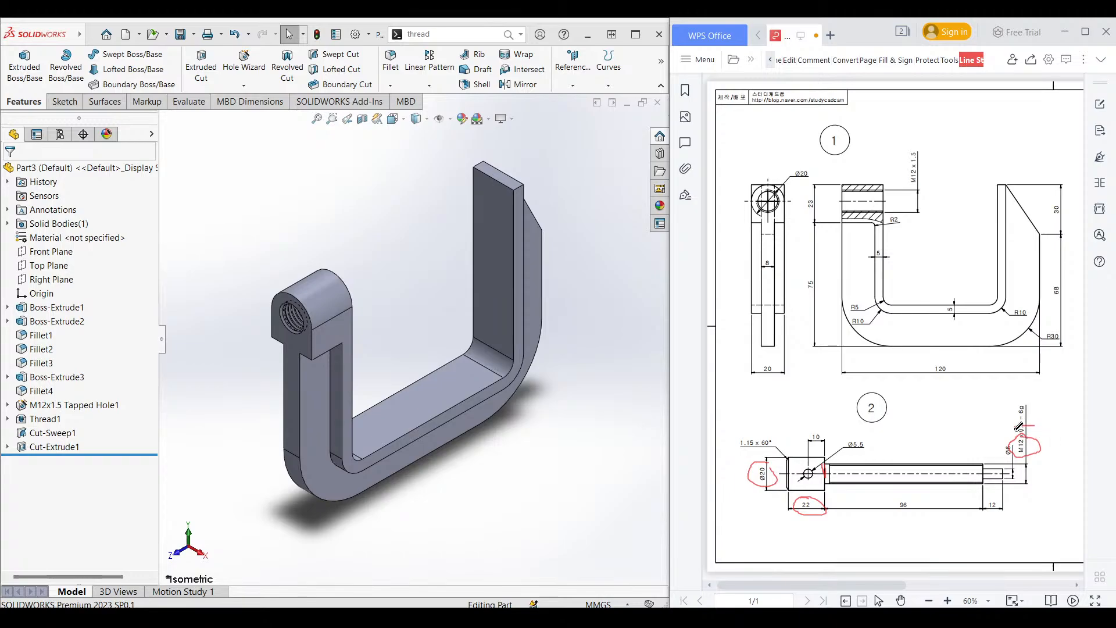
mouse_move(1015, 429)
mouse_down()
mouse_move(1028, 428)
mouse_move(1023, 395)
mouse_move(1038, 400)
mouse_move(1029, 412)
mouse_move(1020, 400)
mouse_up()
key(ctrl+z)
key(ctrl+z)
key(ctrl+z)
key(ctrl+z)
key(ctrl+z)
key(ctrl+z)
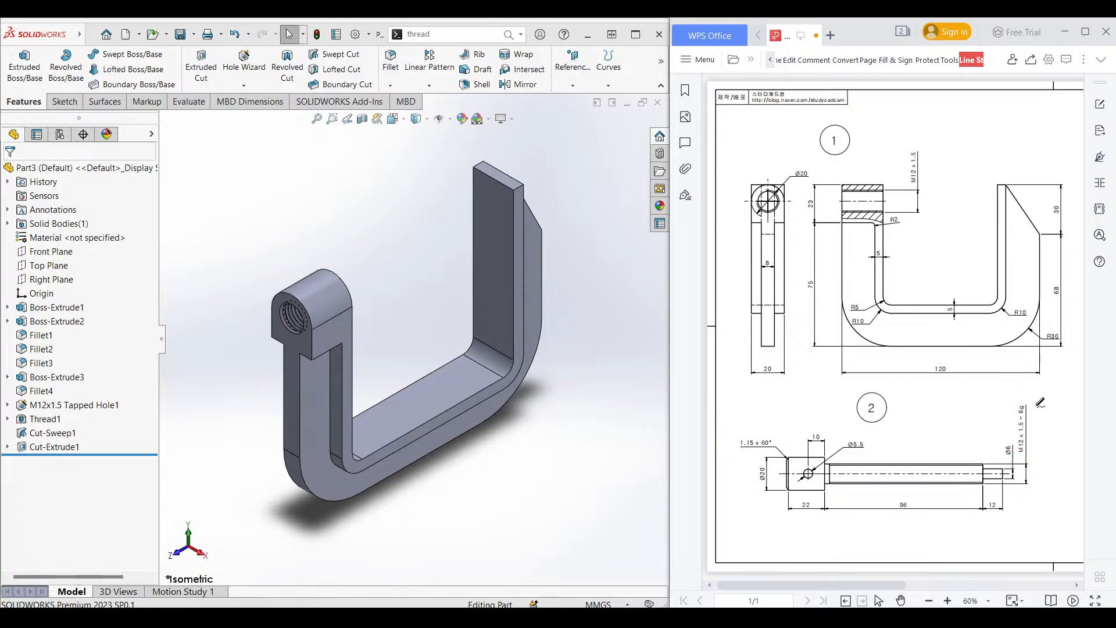
mouse_move(1037, 402)
mouse_down()
mouse_move(1012, 401)
mouse_move(1046, 403)
mouse_up()
key(ctrl+z)
Mark the screw's 96 and 12 lengths, Ø6 tip, Ø5.5 cross hole and 1.15 x 60° chamfer in the drawing, and clear the markings.
drag(825, 460, 825, 487)
mouse_move(915, 499)
mouse_down()
mouse_move(907, 519)
mouse_move(907, 500)
mouse_up()
mouse_move(983, 466)
mouse_down()
mouse_move(983, 481)
mouse_move(1015, 441)
mouse_move(996, 451)
mouse_move(1009, 462)
mouse_move(995, 494)
mouse_up()
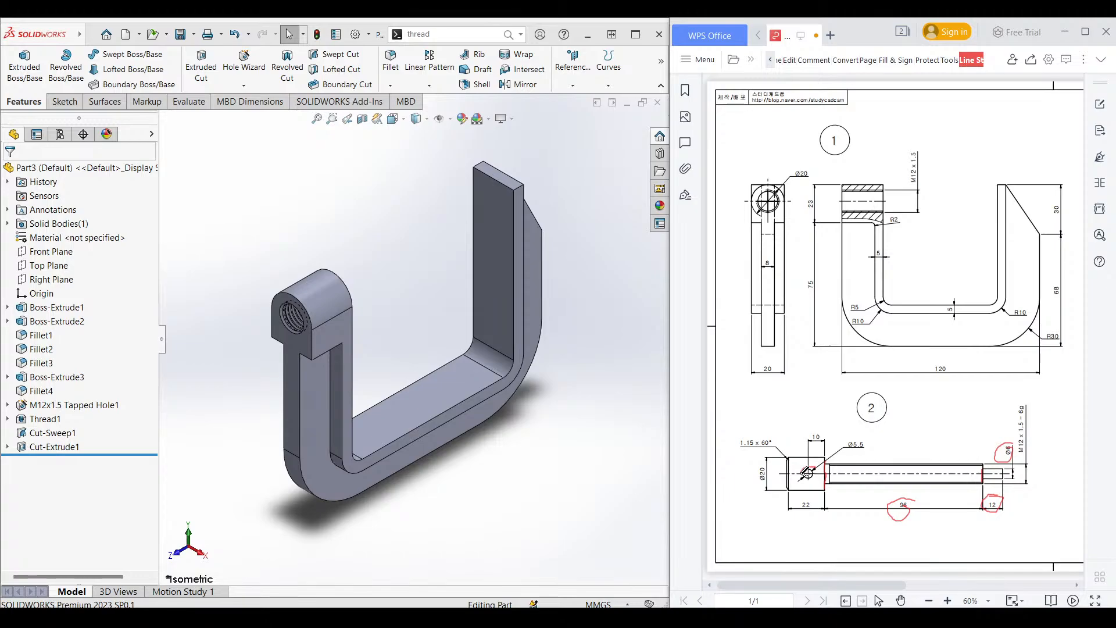
drag(807, 471, 803, 468)
mouse_move(863, 437)
mouse_down()
mouse_move(843, 441)
mouse_move(865, 448)
mouse_move(860, 436)
mouse_up()
drag(789, 453, 787, 491)
mouse_move(773, 440)
mouse_down()
mouse_move(751, 452)
mouse_move(774, 434)
mouse_up()
Return to SOLIDWORKS and create a new part document for the screw.
click(598, 470)
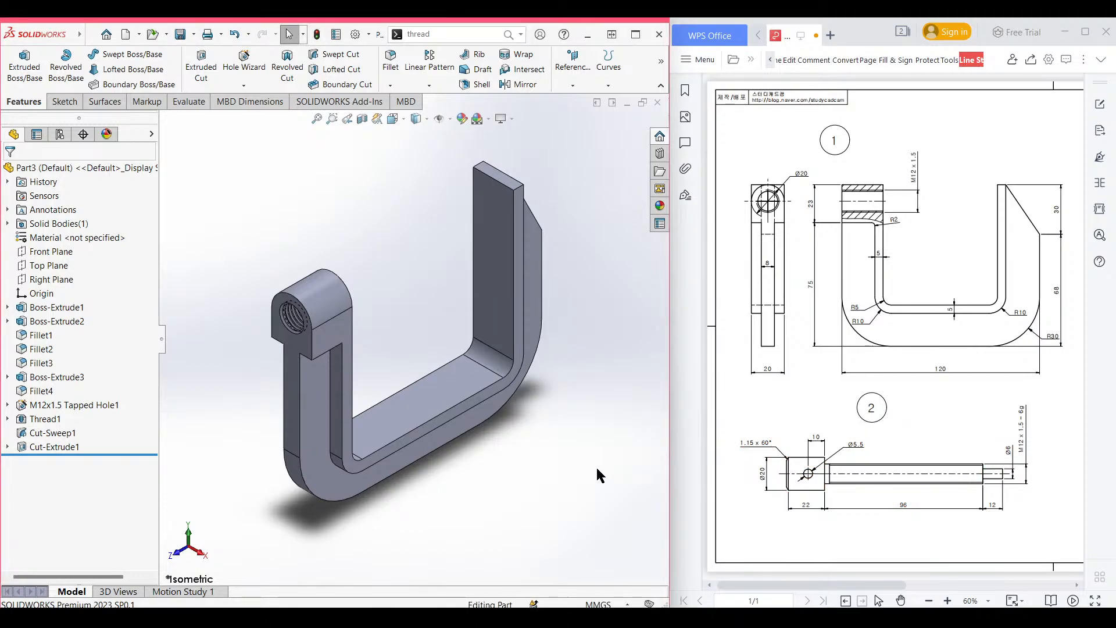
key(ctrl+n)
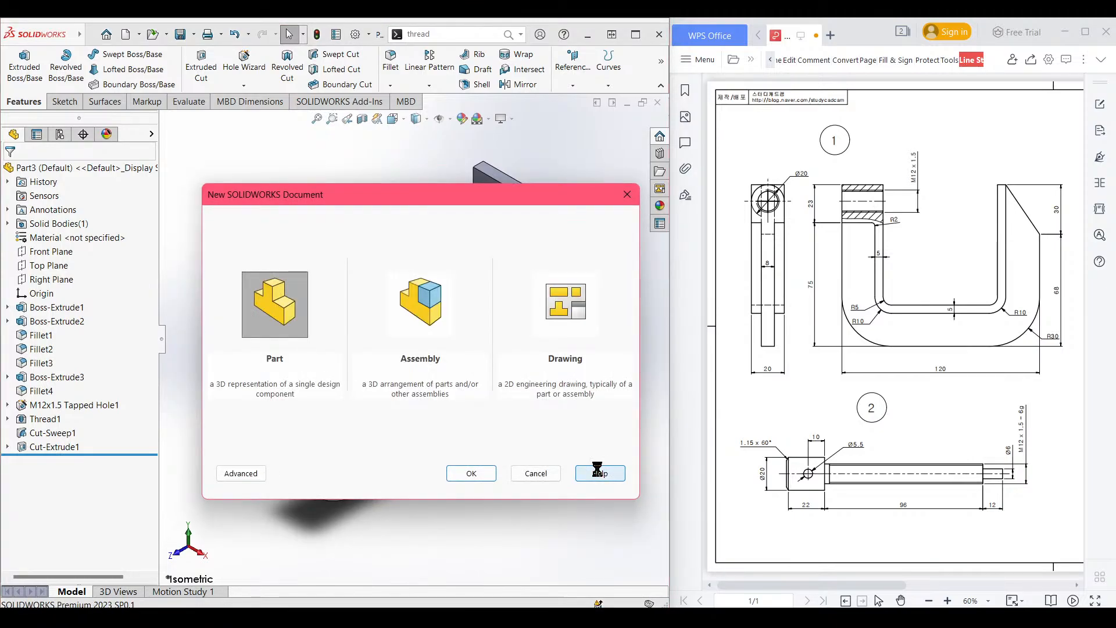
key(Escape)
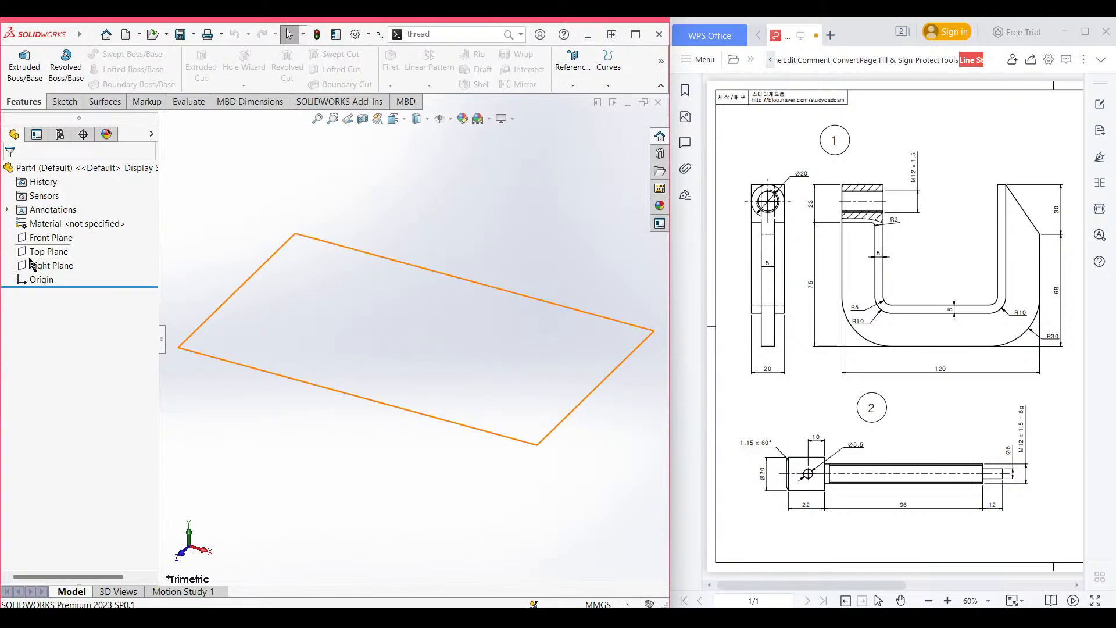
Start a sketch on the Front Plane and draw a 20 mm diameter circle centred on the origin.
click(56, 240)
right_click(57, 242)
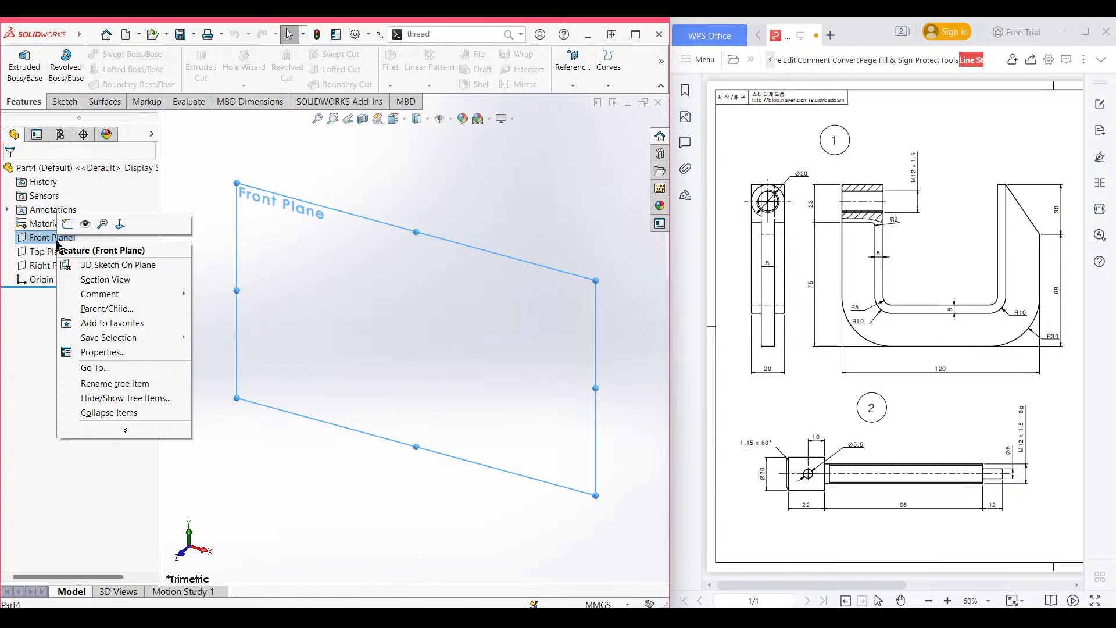
click(67, 223)
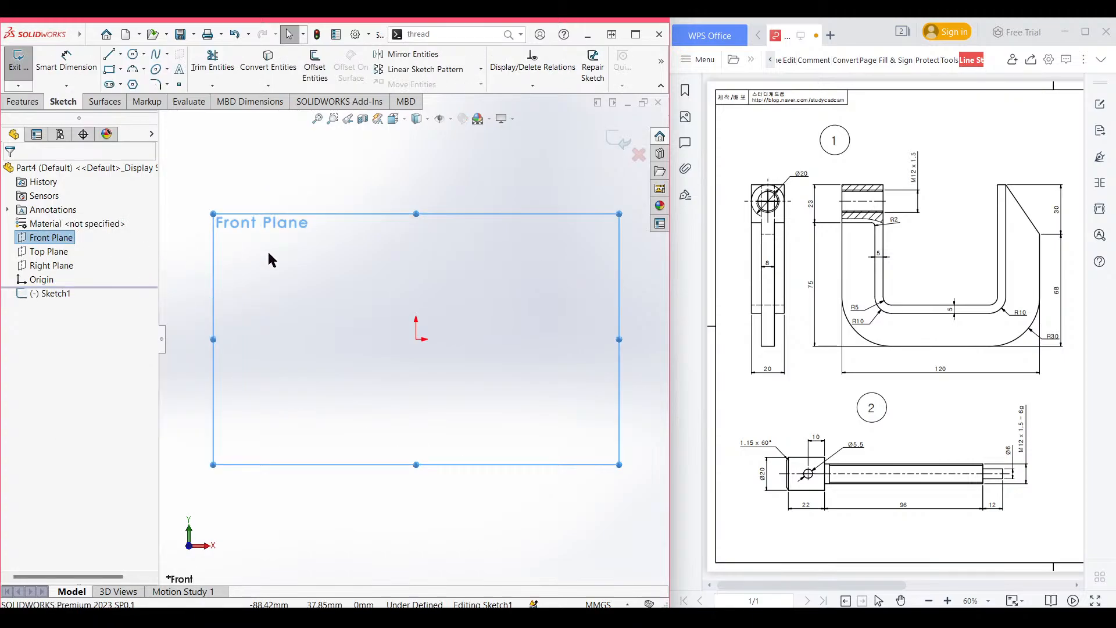
click(134, 56)
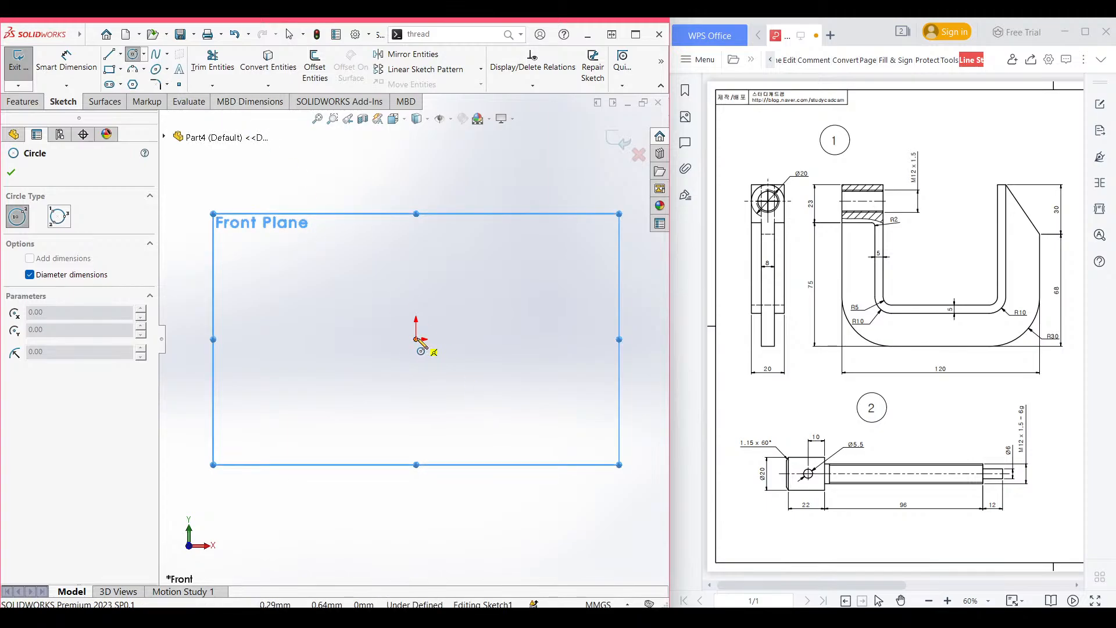
click(417, 340)
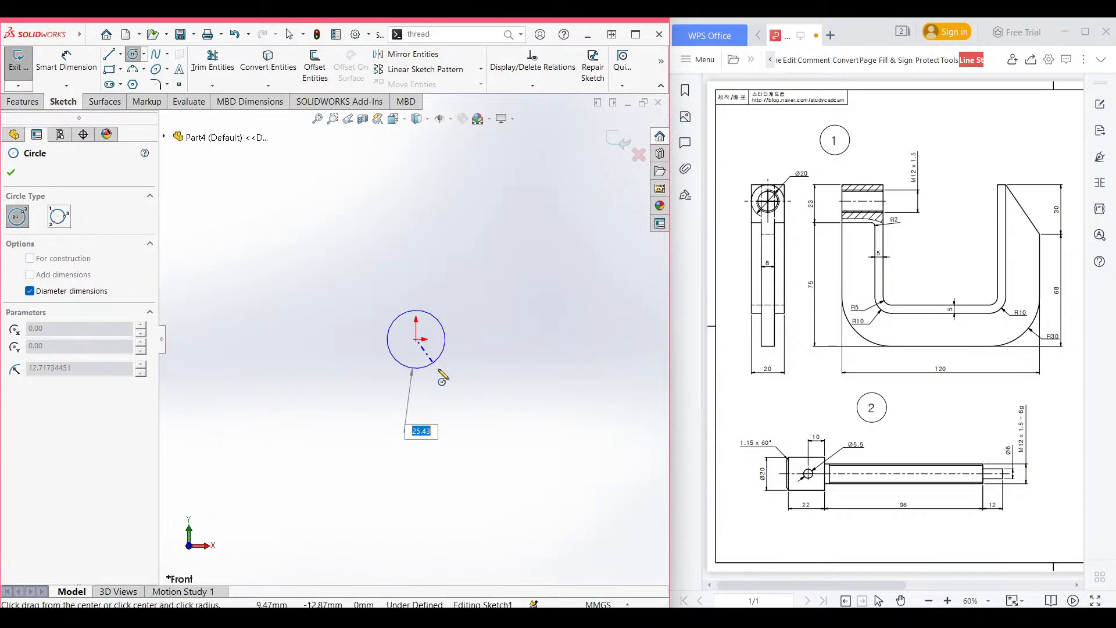
text(20)
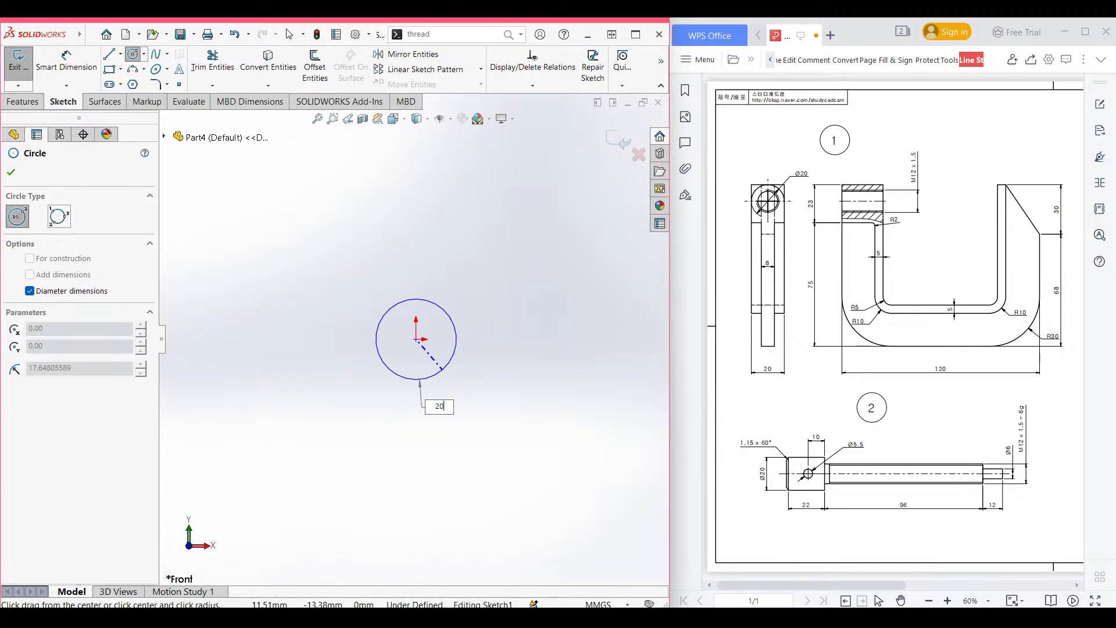
key(Return)
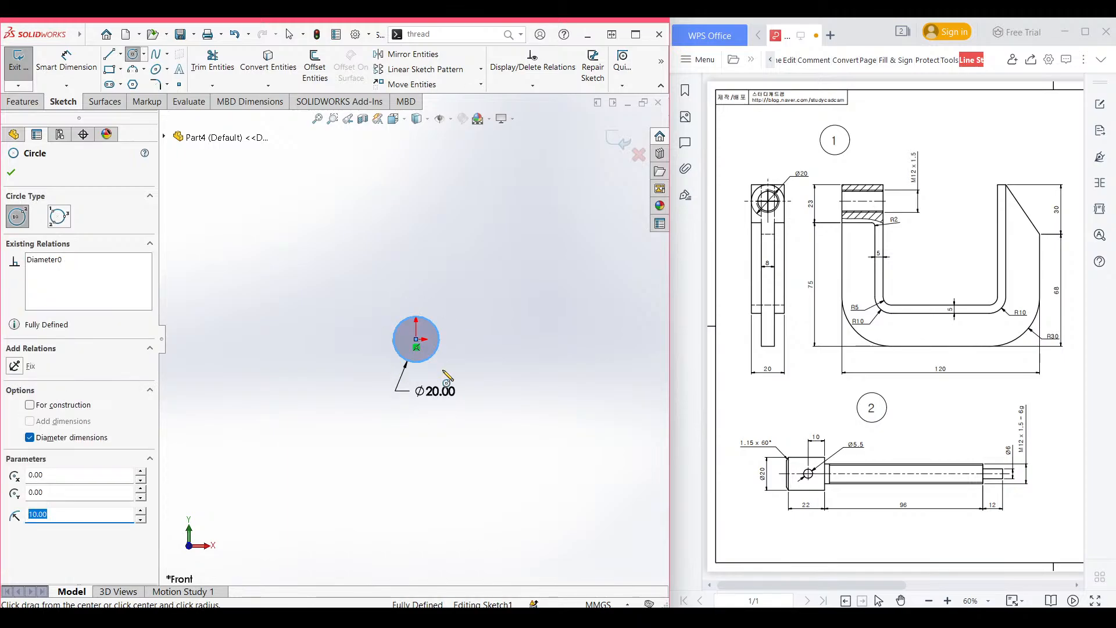
Extrude the circle as a Blind boss 22 mm deep in the reversed direction to form the screw head.
key(ctrl+7)
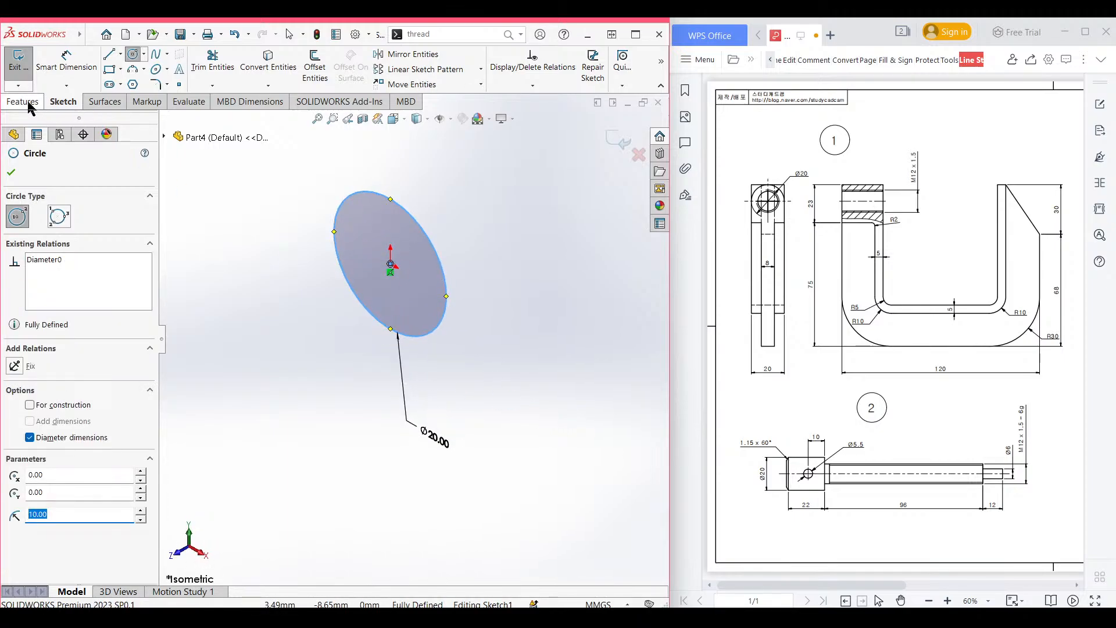
click(27, 105)
click(25, 68)
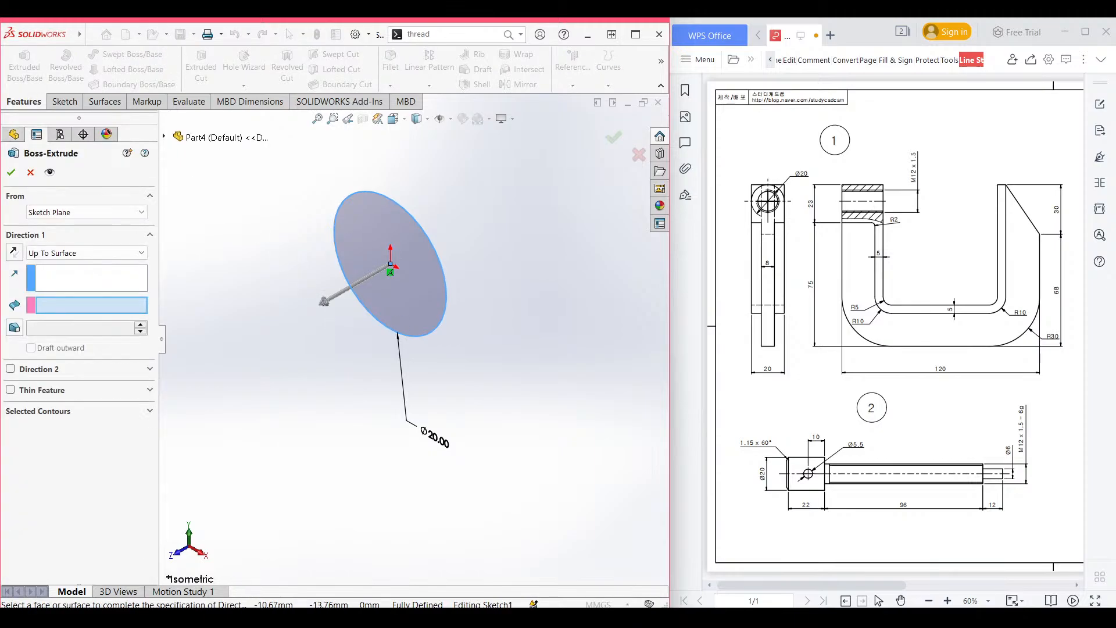
click(105, 250)
click(53, 265)
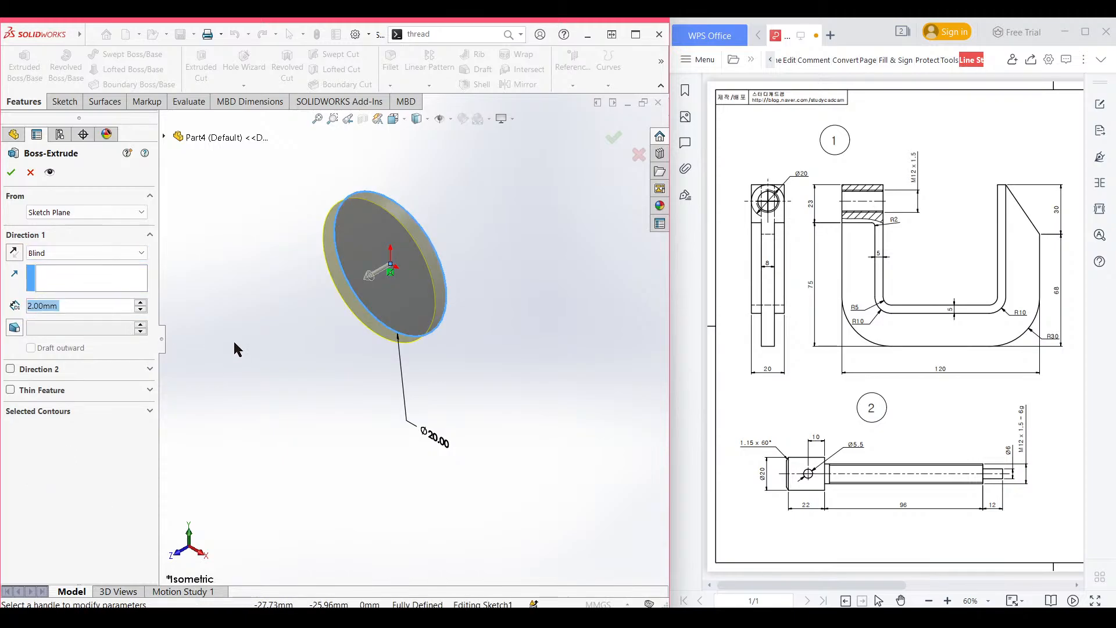
text(2)
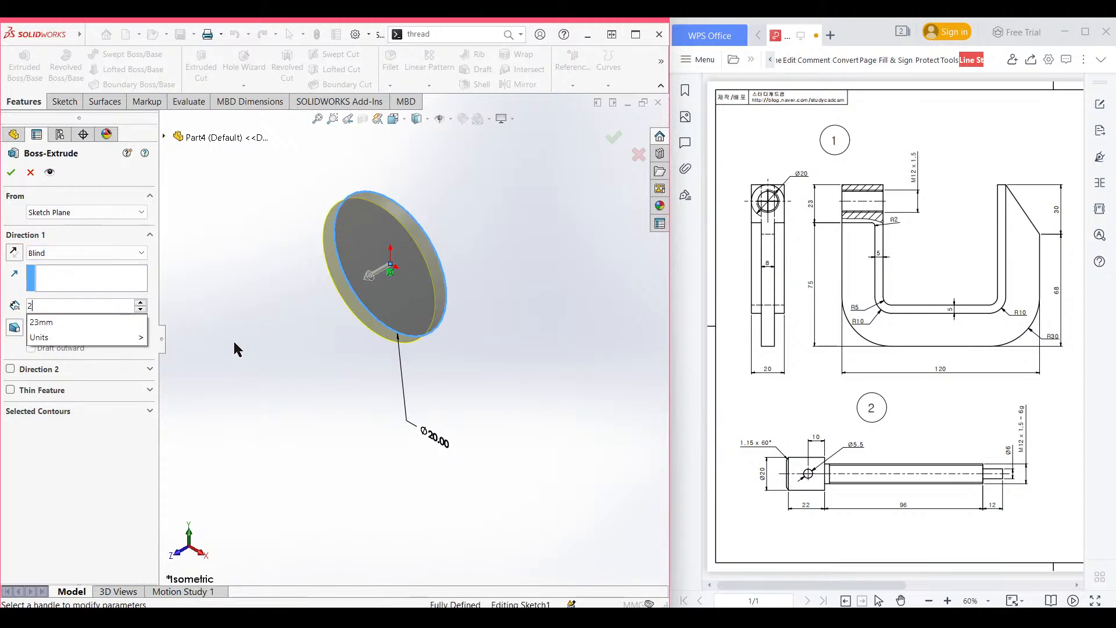
text(2)
key(Return)
click(14, 252)
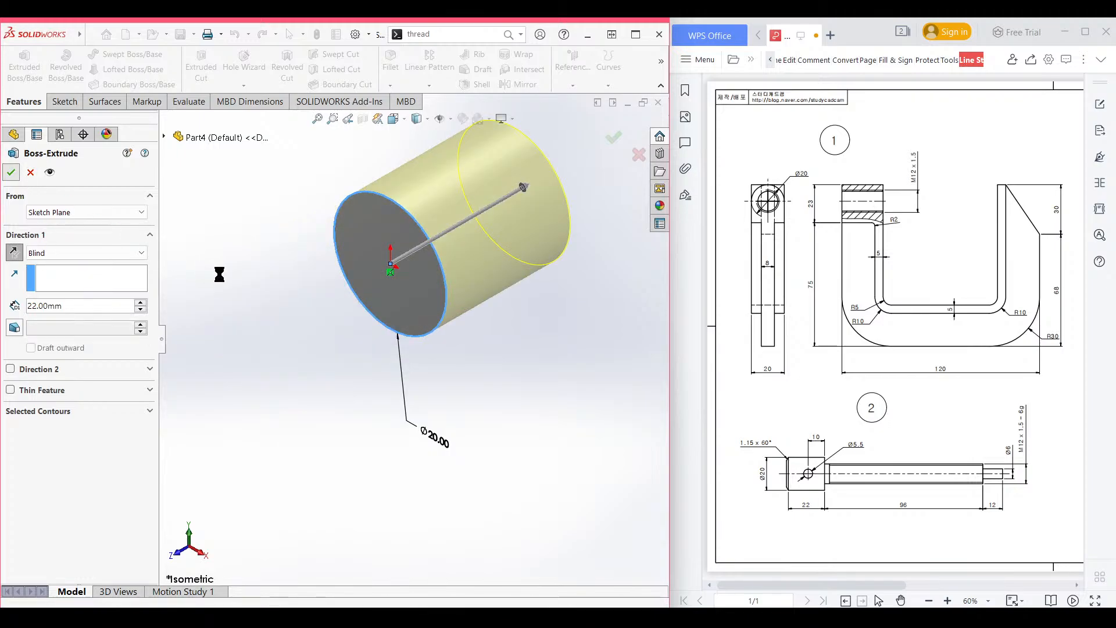
key(f)
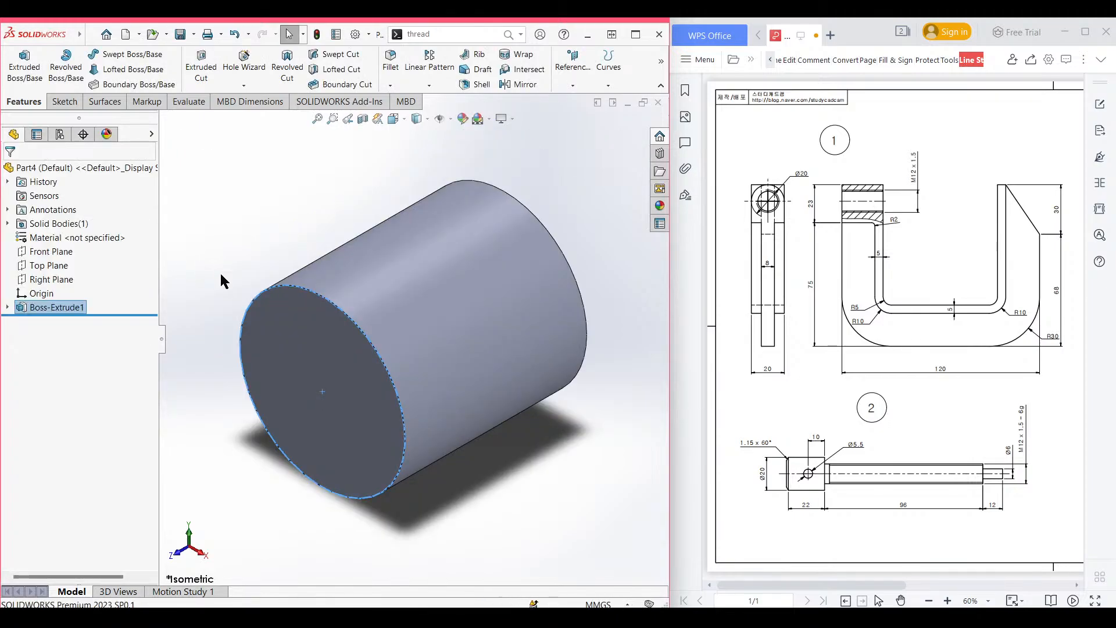
Chamfer the head's front circular edge with a 1.15 mm distance and a 60° angle.
click(257, 216)
click(390, 86)
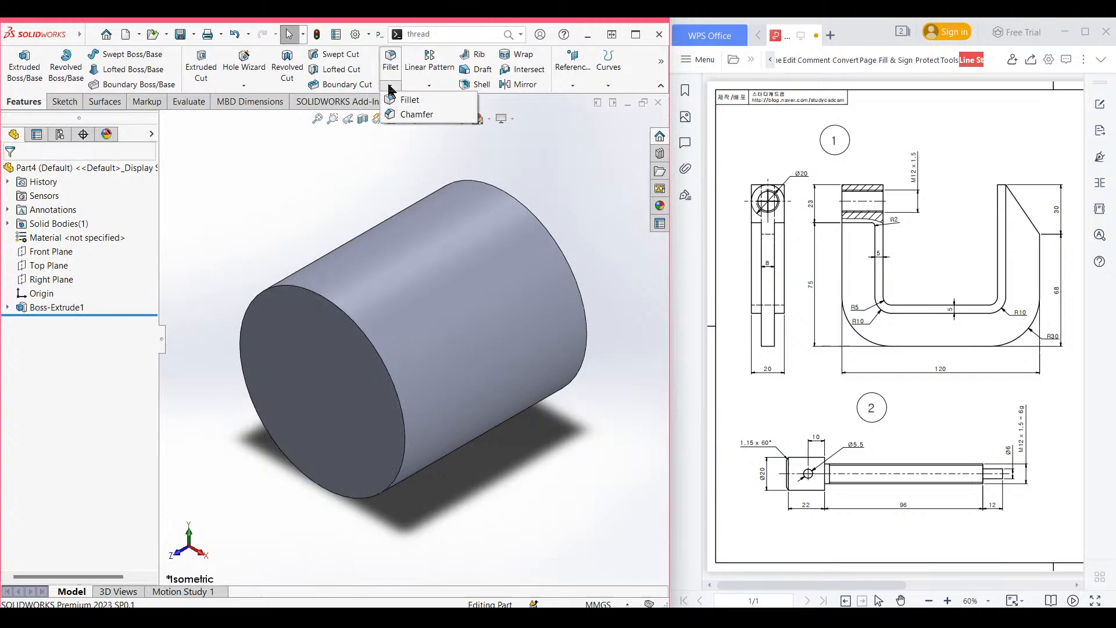
click(410, 114)
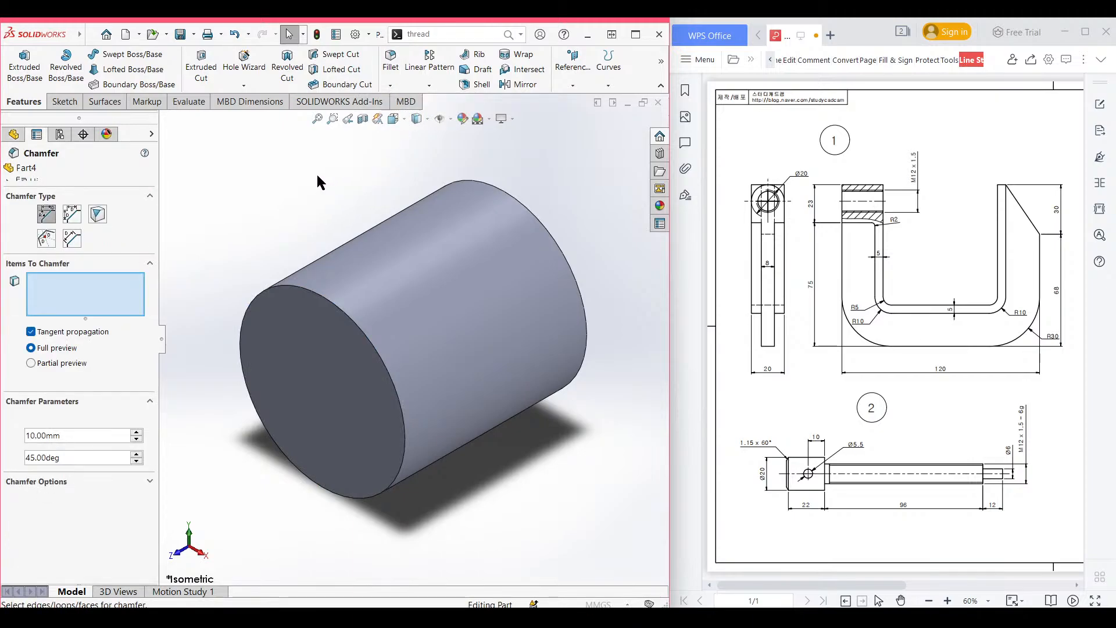
text(1.15)
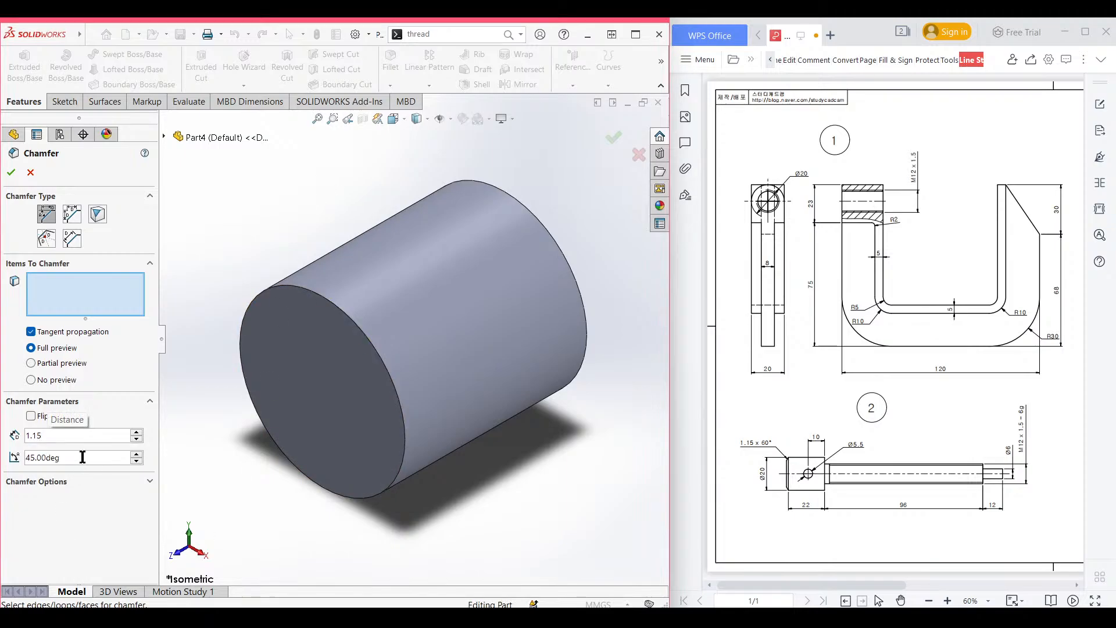
key(Tab)
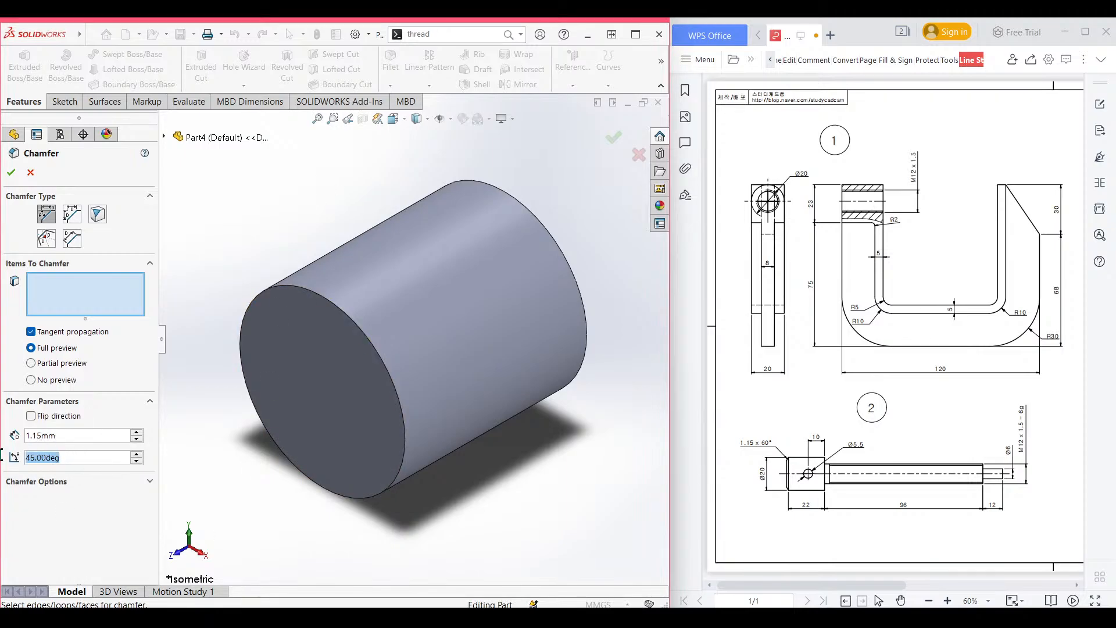
text(60)
key(Return)
click(384, 364)
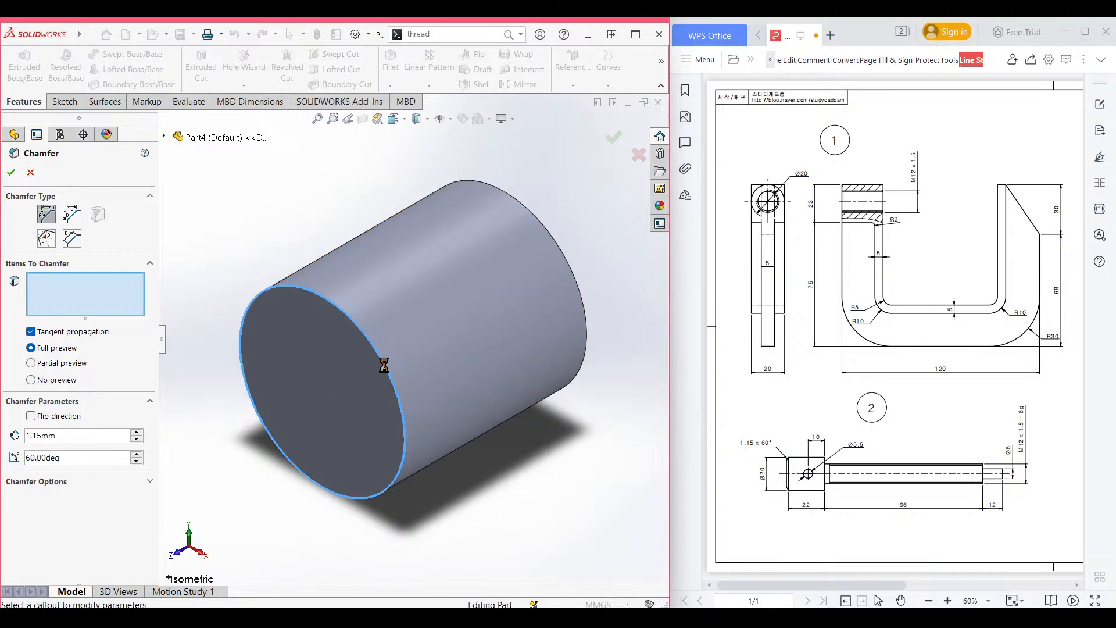
key(Return)
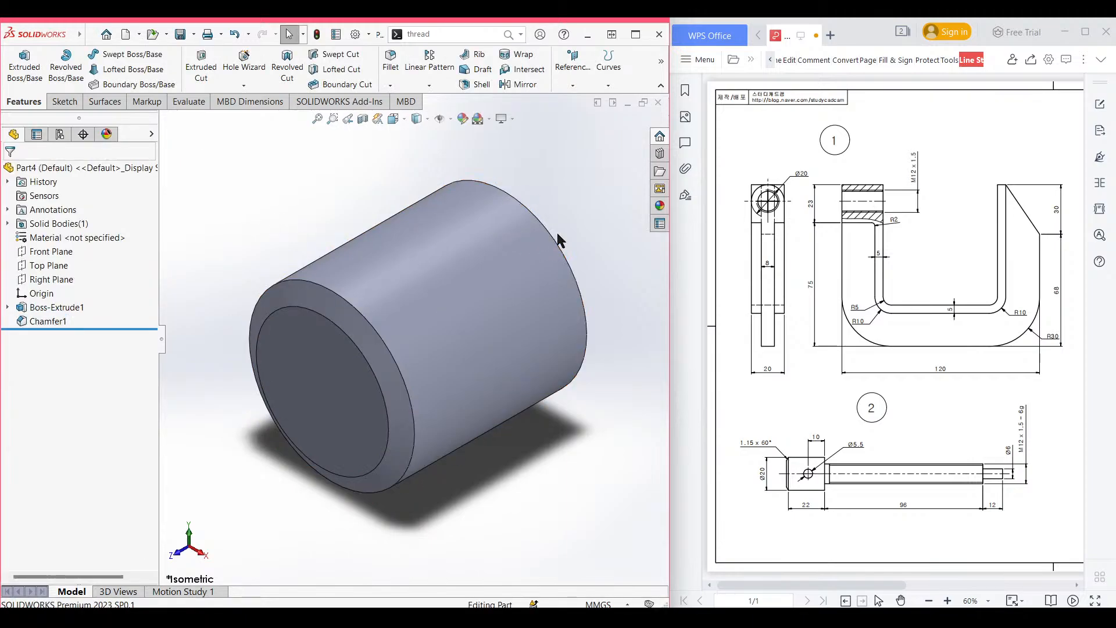
Sketch a 12 mm diameter circle centred on the origin on the head's unchamfered end face.
middle_drag(557, 232, 476, 270)
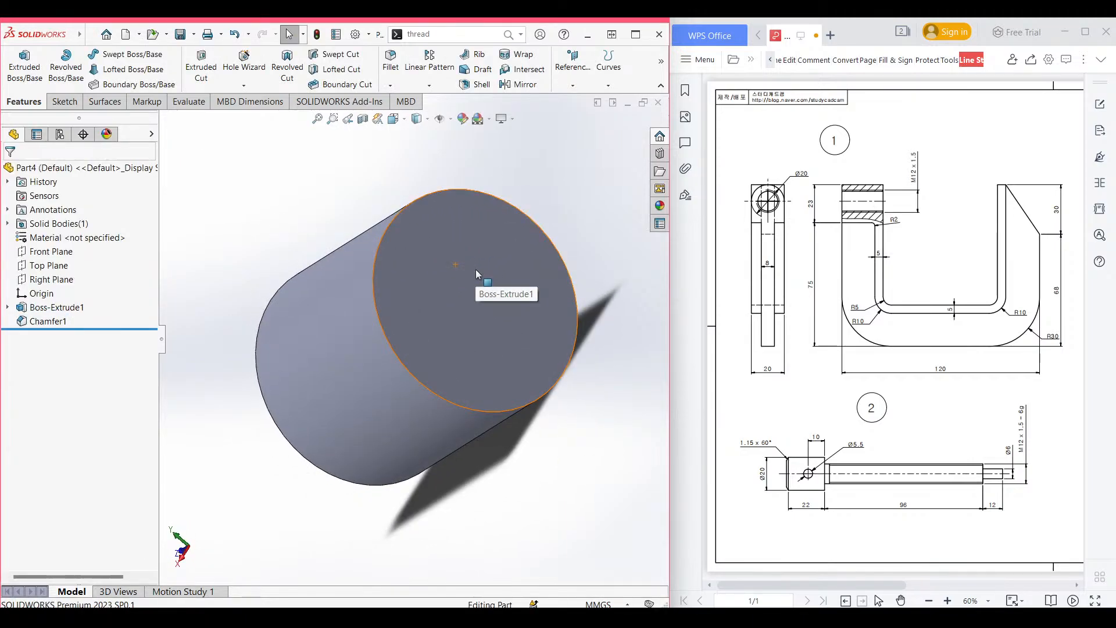
right_click(475, 270)
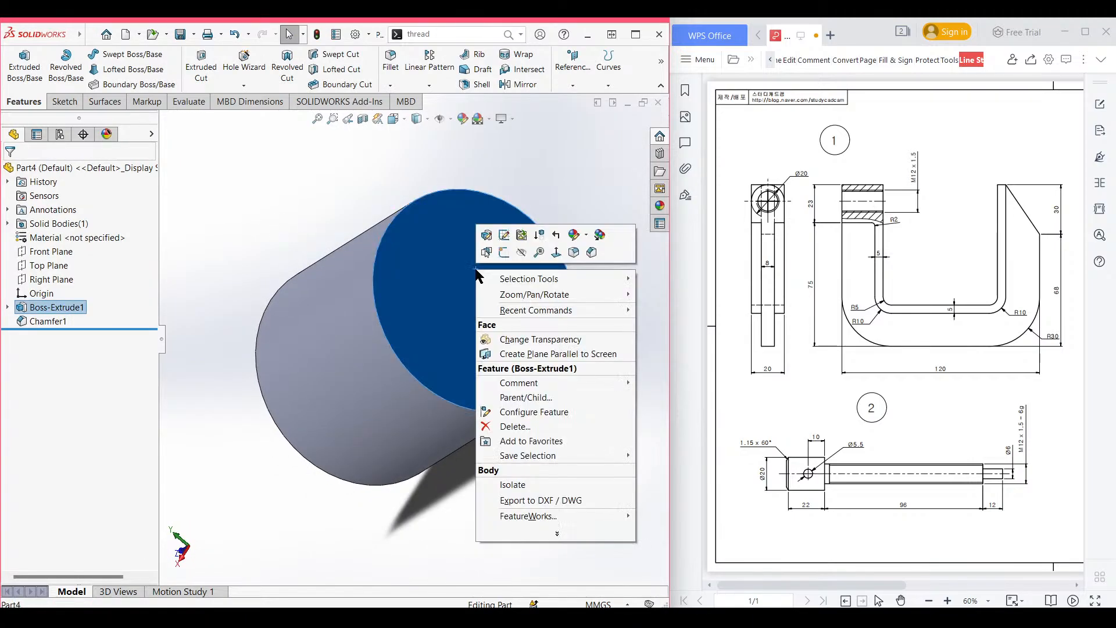
click(507, 254)
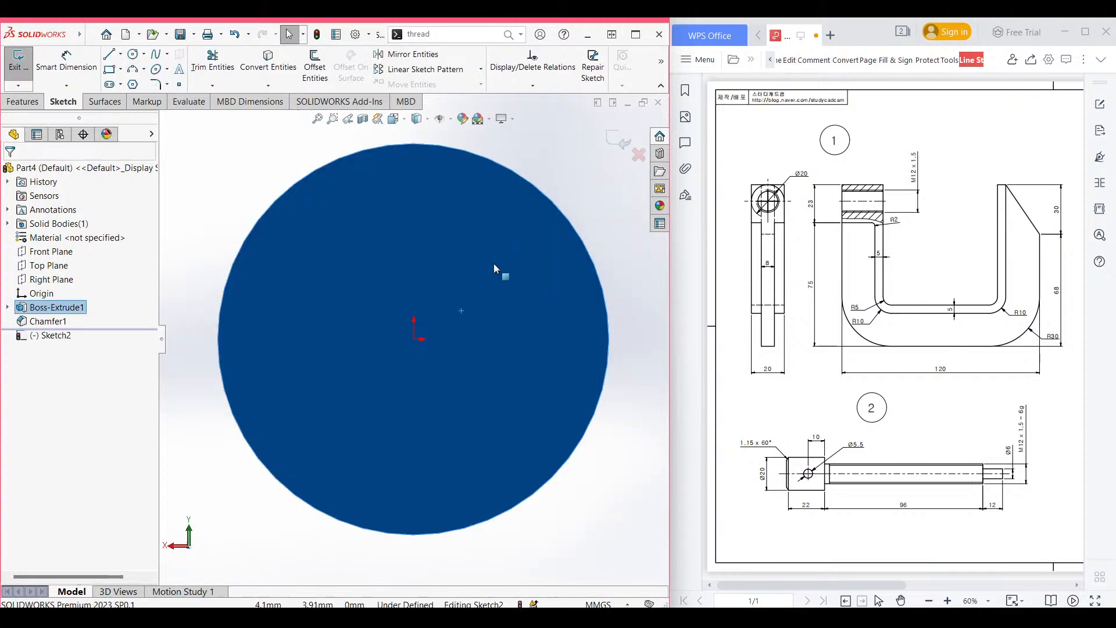
click(133, 54)
click(418, 348)
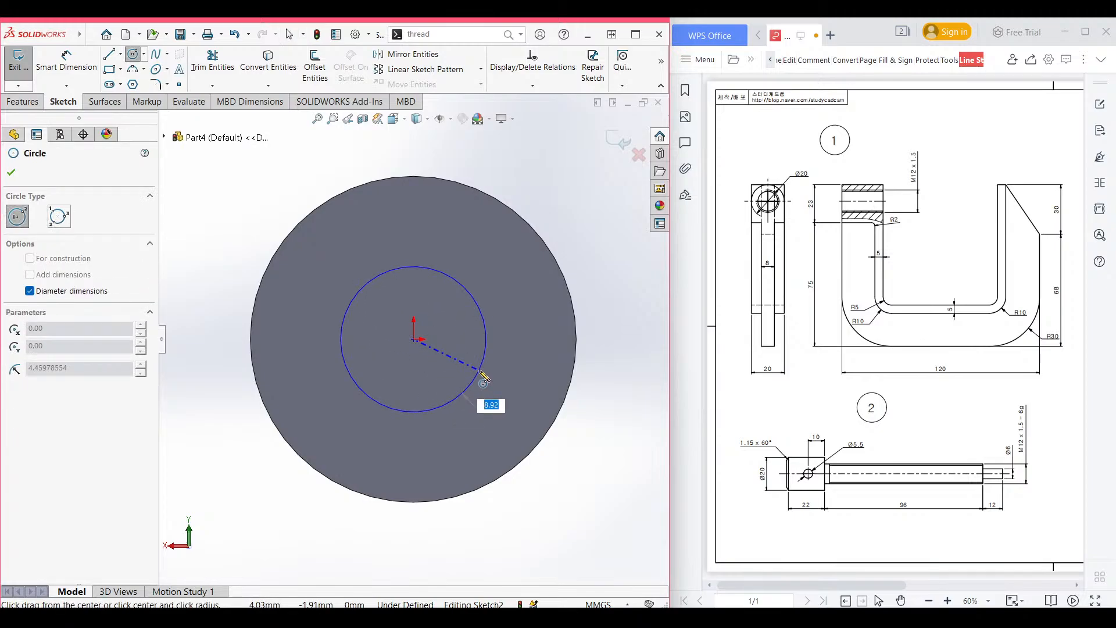
text(12)
key(Return)
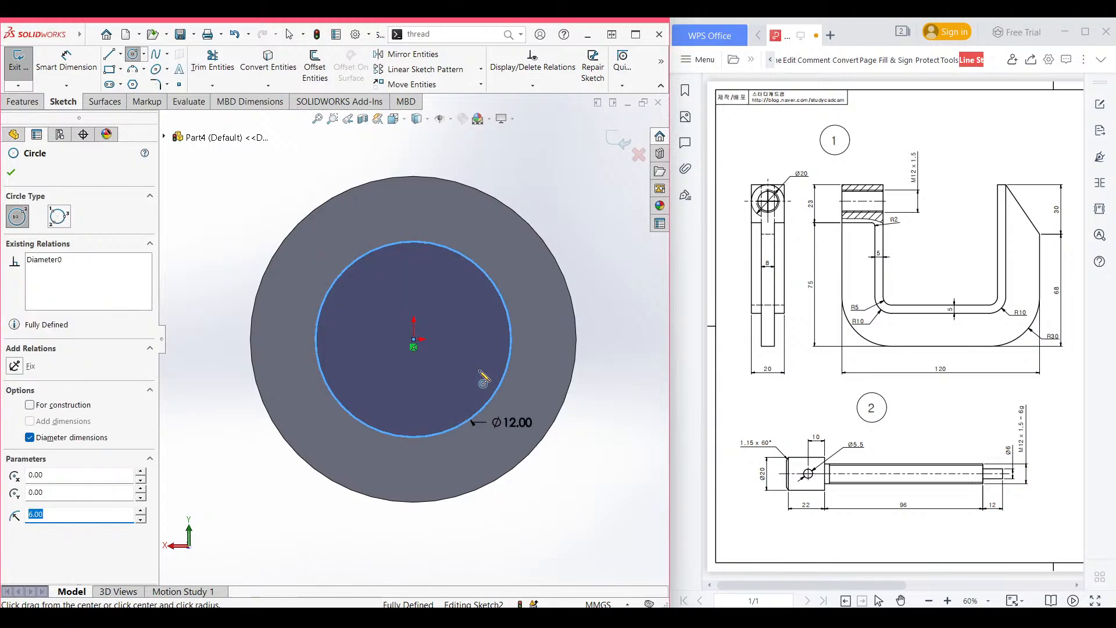
Extrude the 12 mm circle 96 mm outward from the head as a merged Blind boss to form the shank.
key(ctrl+7)
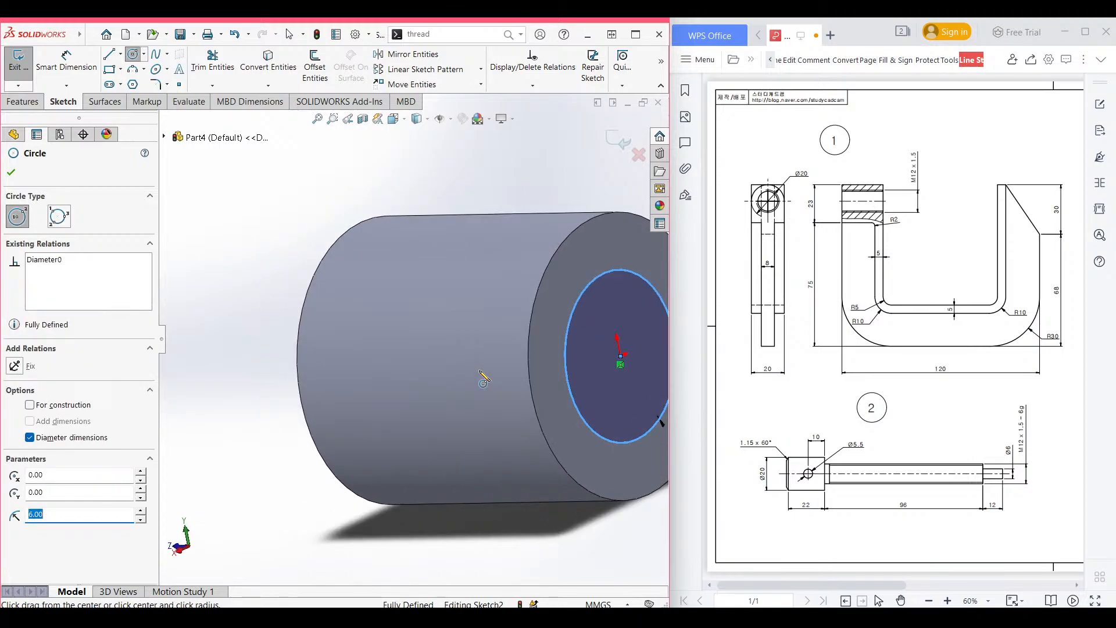
click(28, 105)
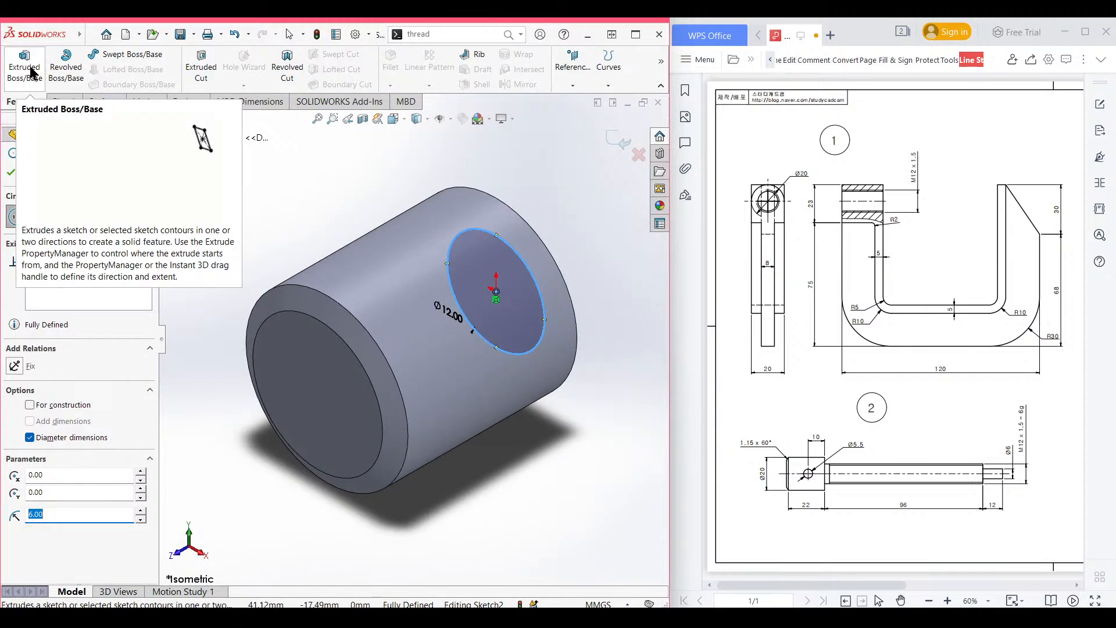
click(32, 72)
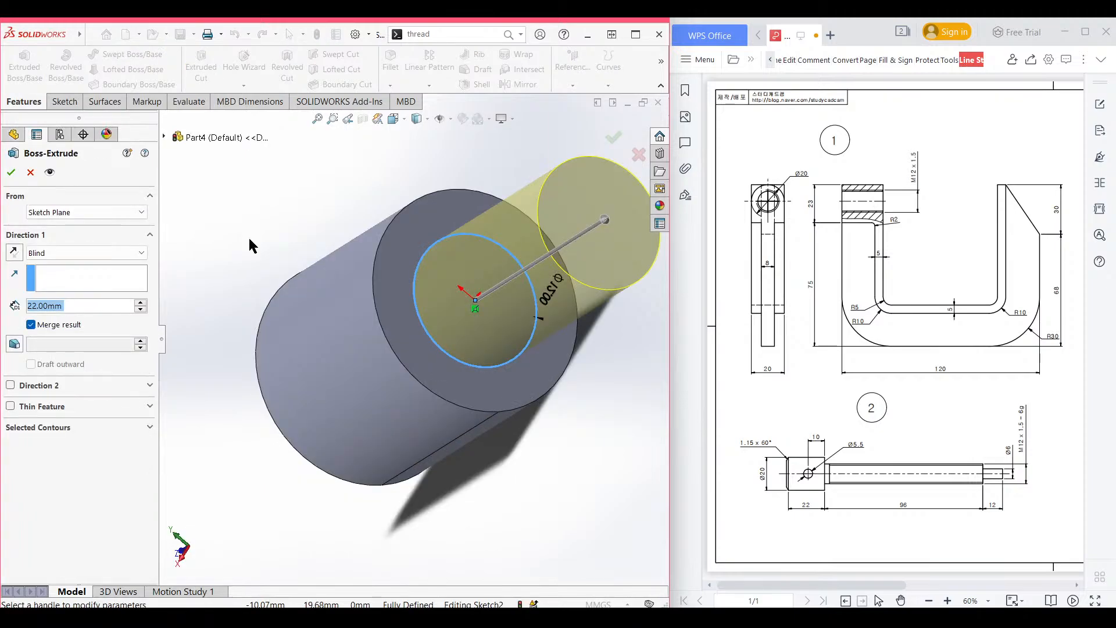
text(96)
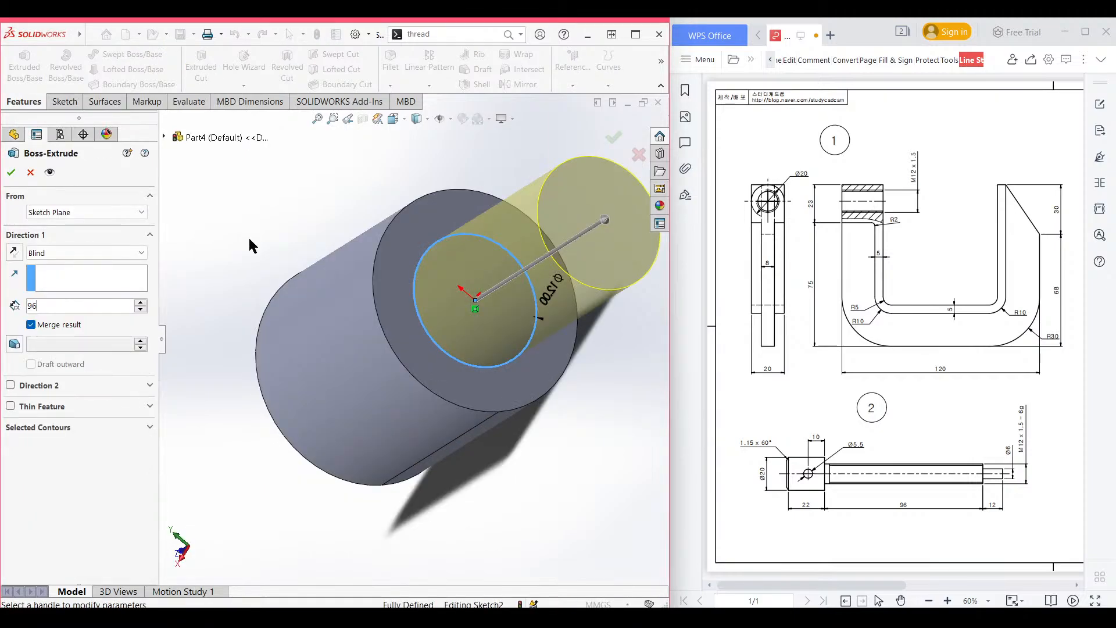
key(Return)
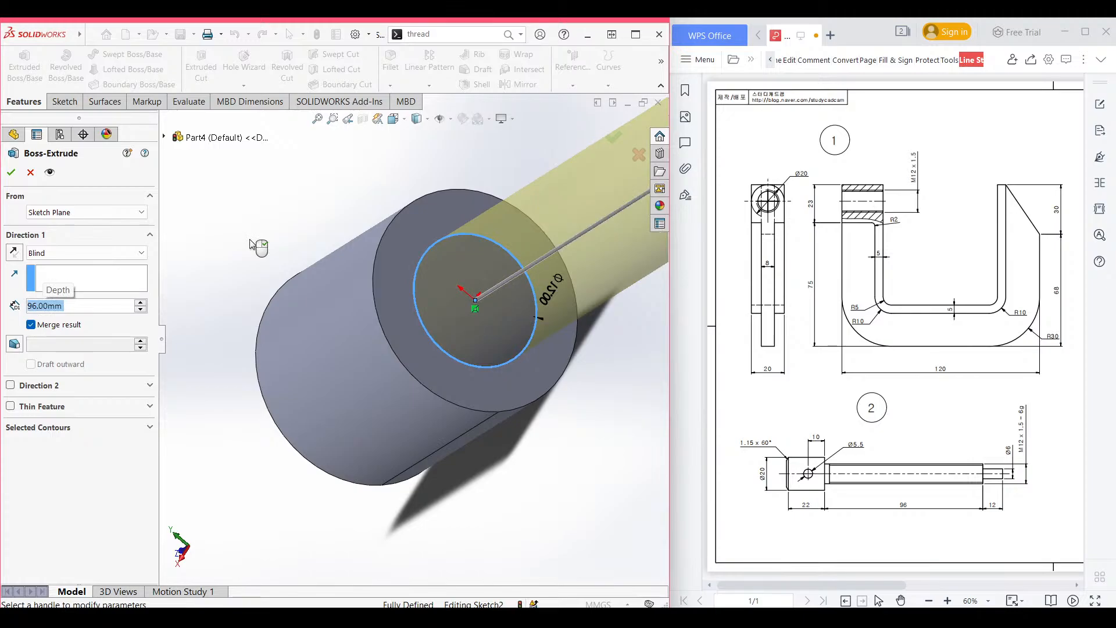
click(10, 172)
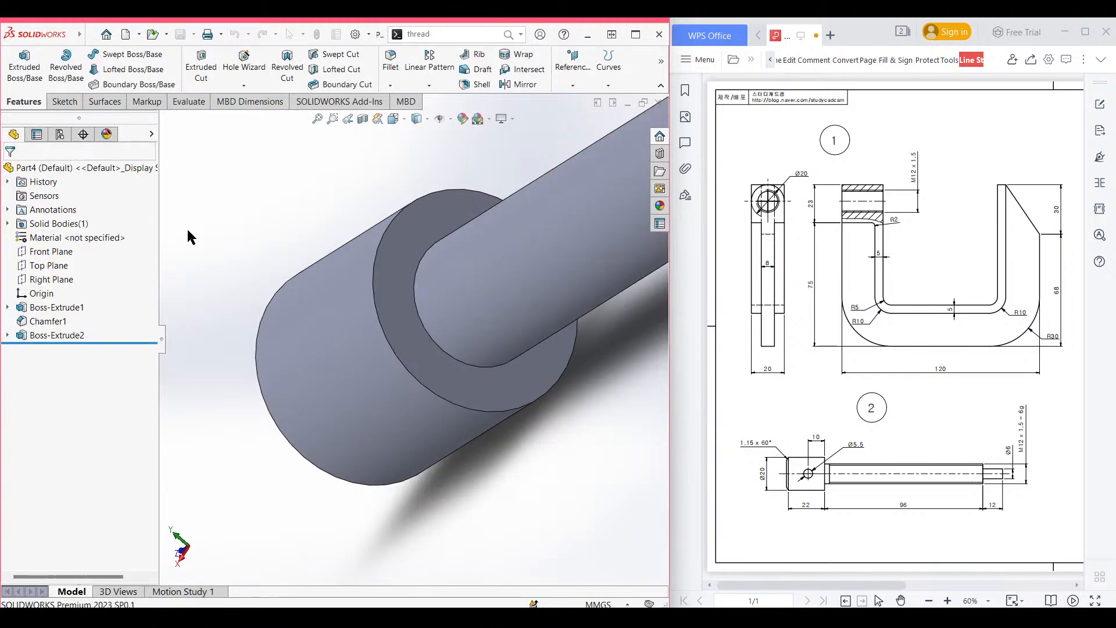
key(ctrl+7)
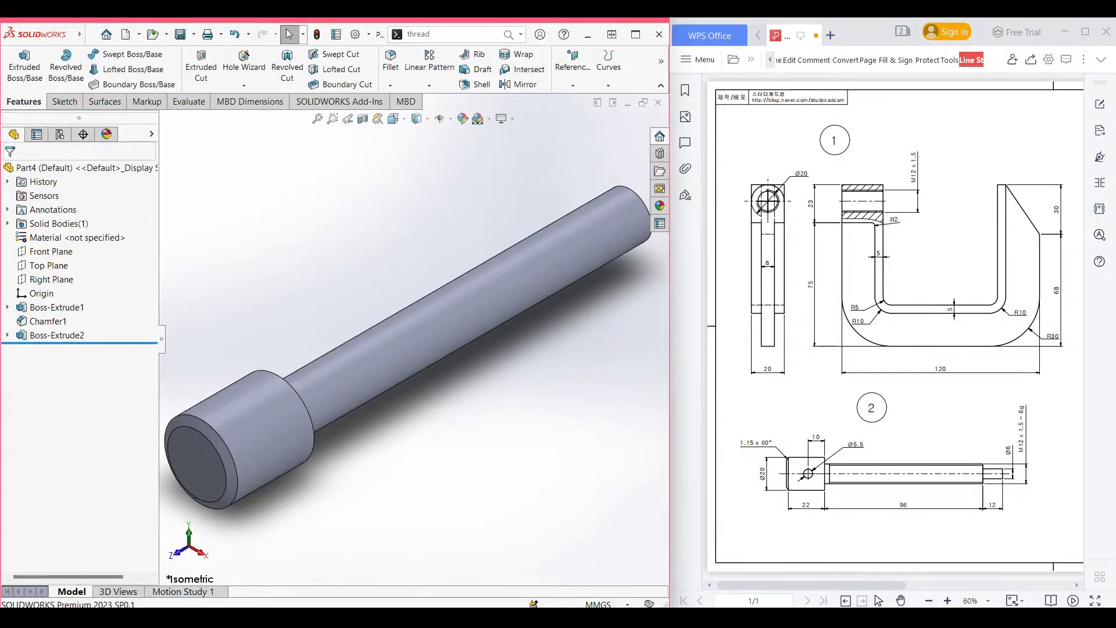
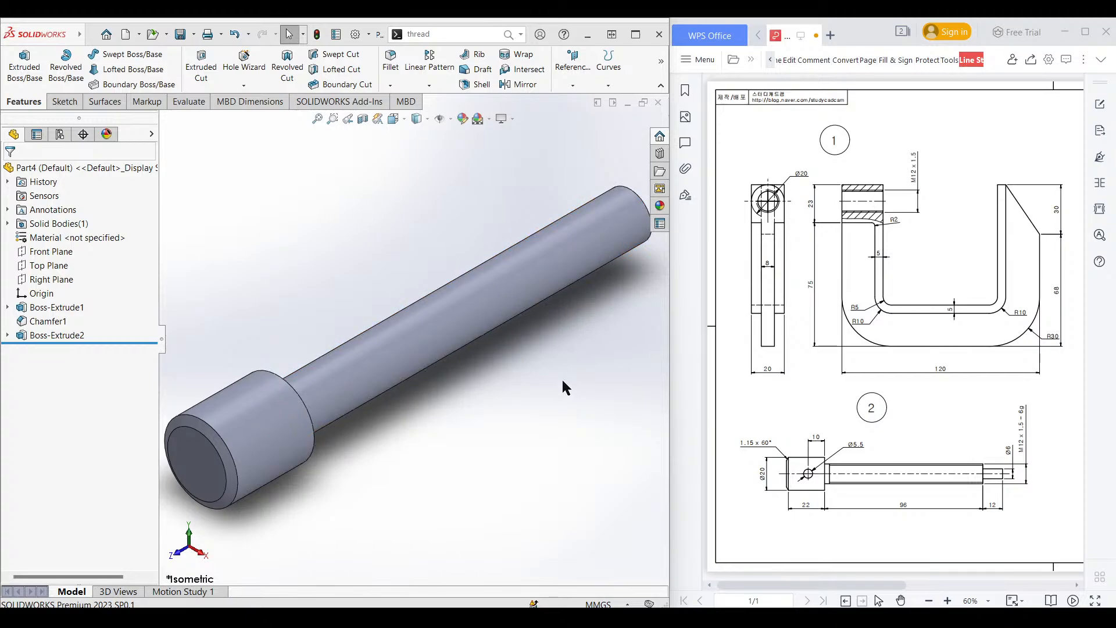
Sketch a 6 mm diameter circle centred on the origin on the free end face of the shank.
middle_drag(562, 380, 538, 238)
right_click(538, 234)
right_click(519, 251)
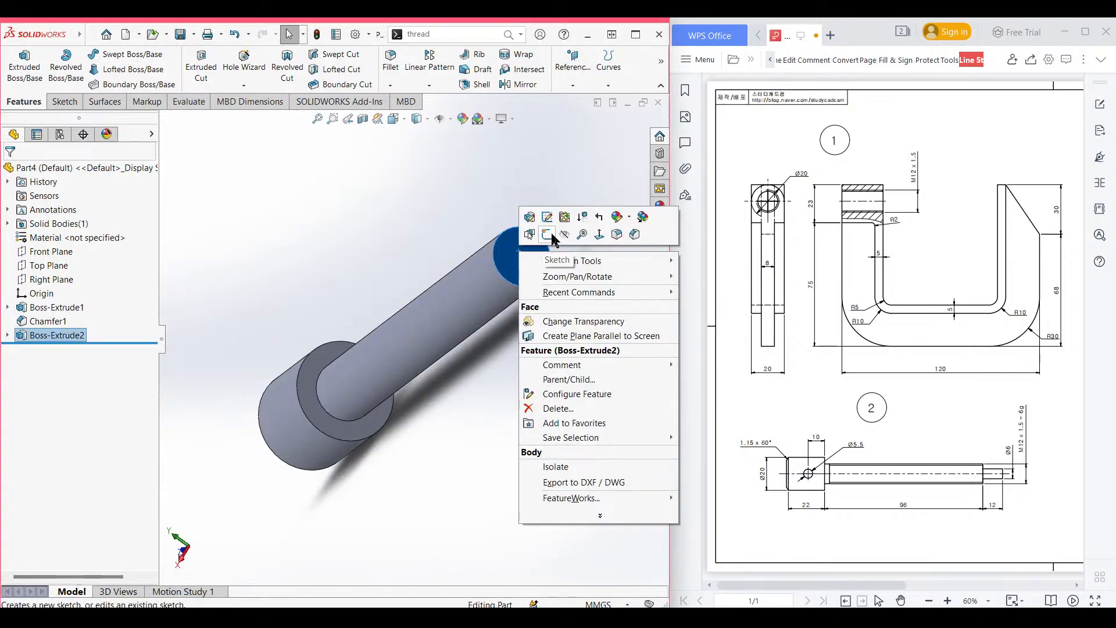
click(551, 234)
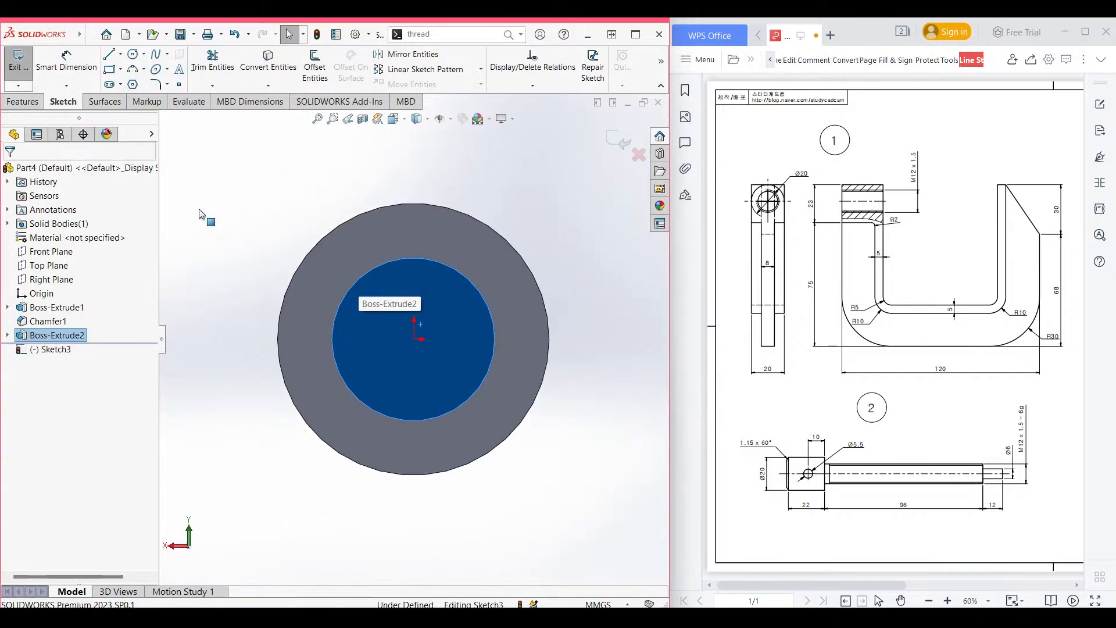
click(132, 54)
click(413, 338)
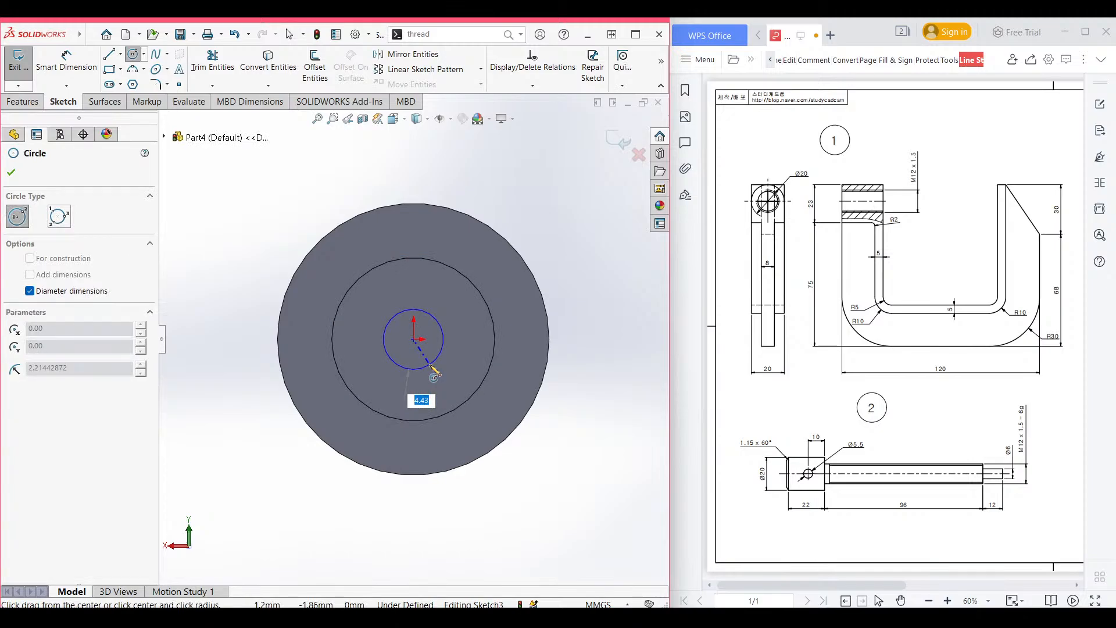
text(6)
key(Return)
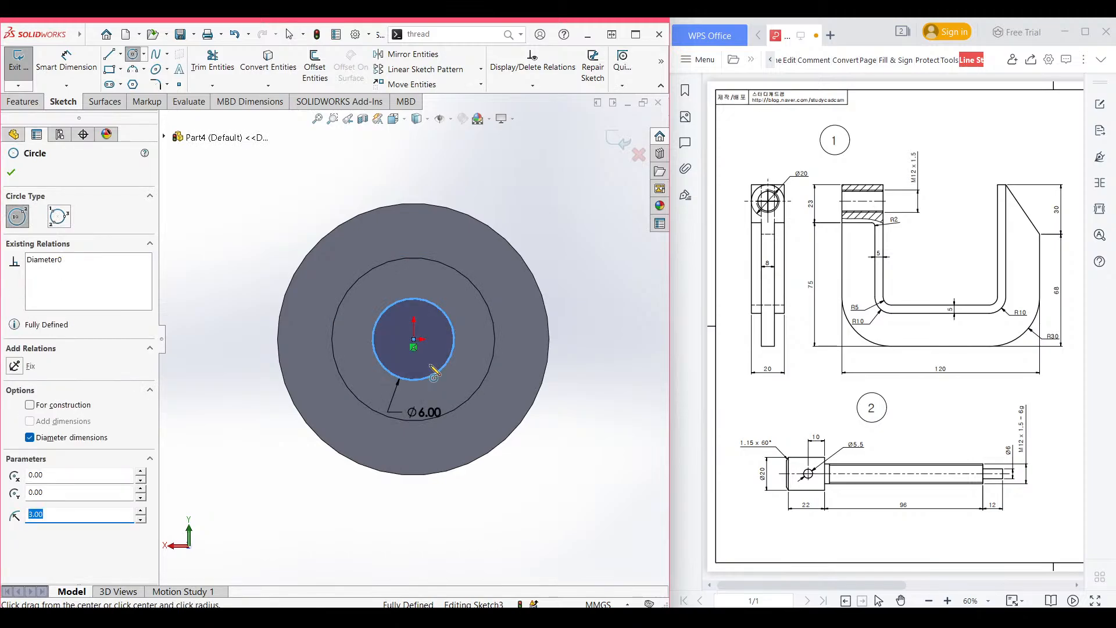
Extrude the 6 mm circle 12 mm outward from the shank's end as a merged Blind boss to form the tip.
key(ctrl+7)
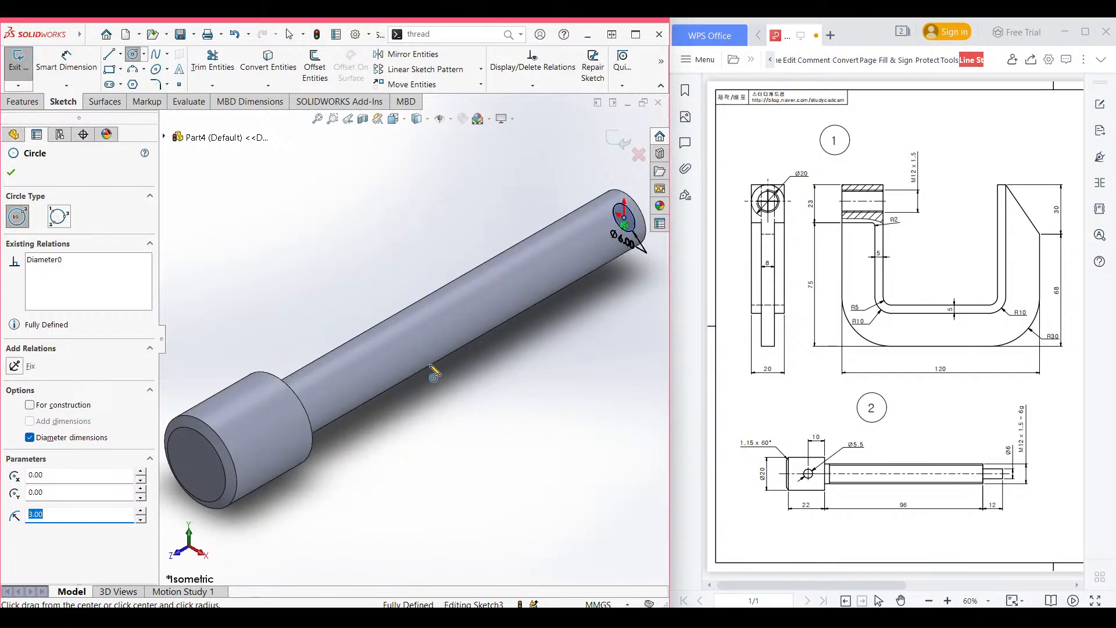
click(23, 102)
click(22, 75)
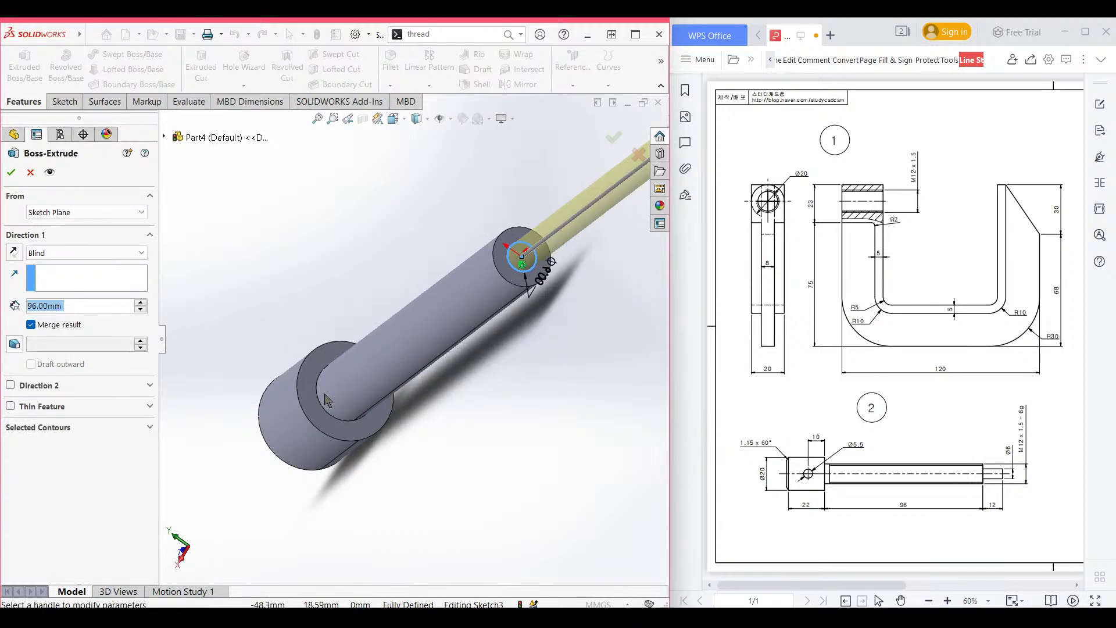
text(12)
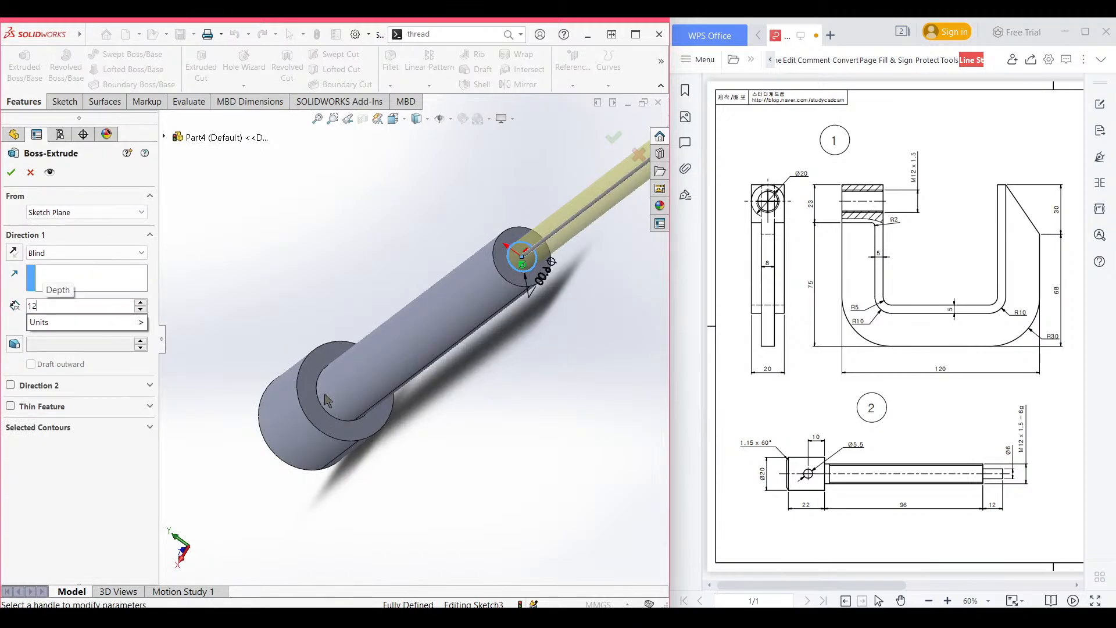
key(Return)
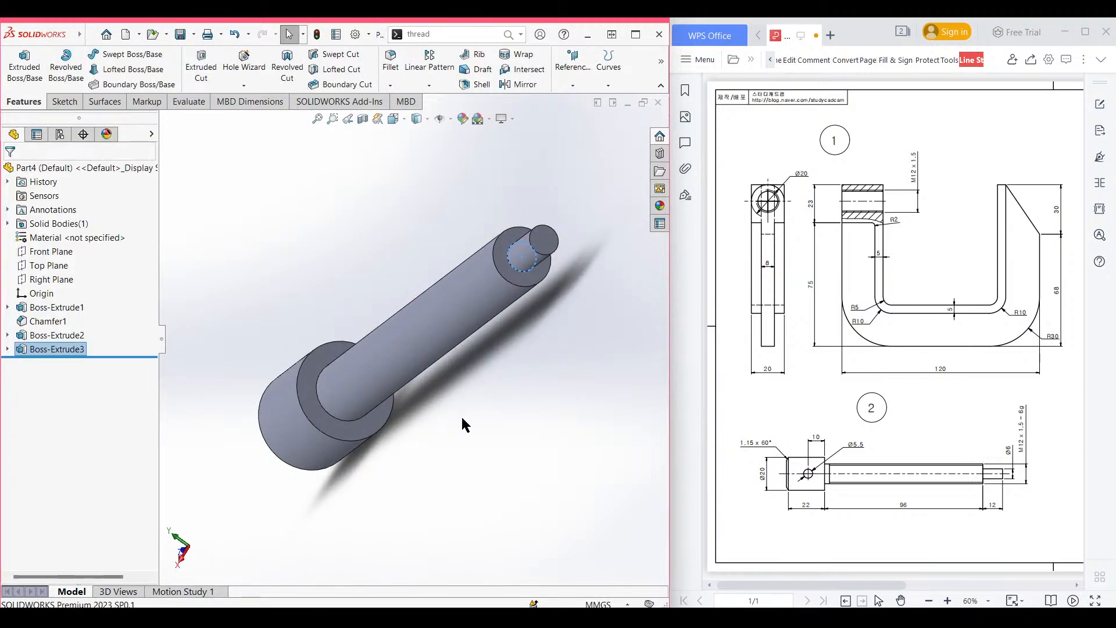
click(462, 418)
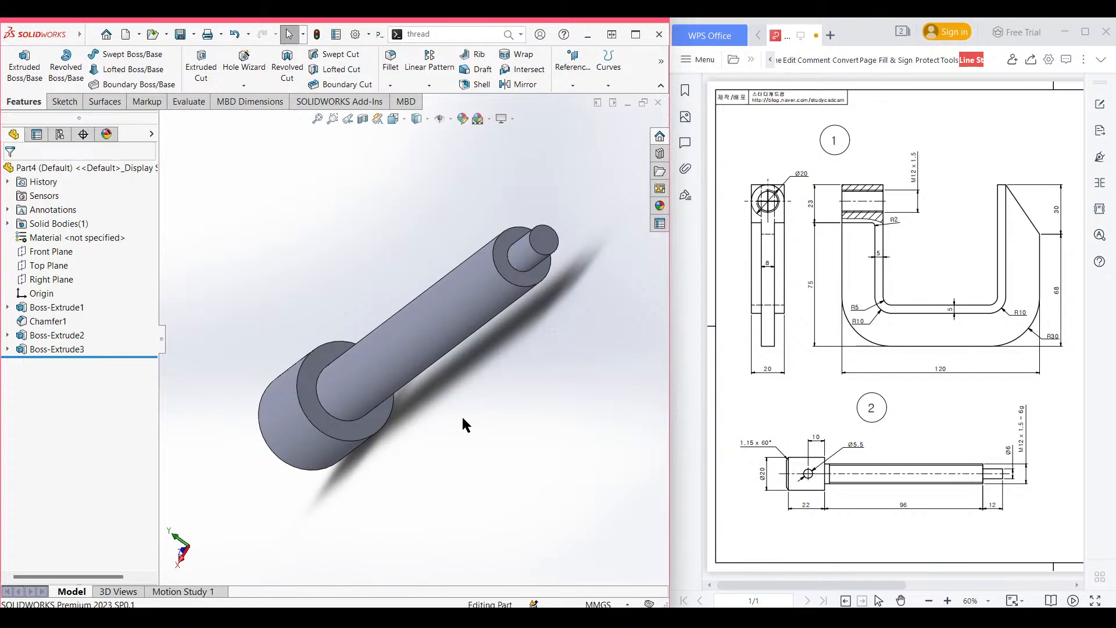
key(ctrl+7)
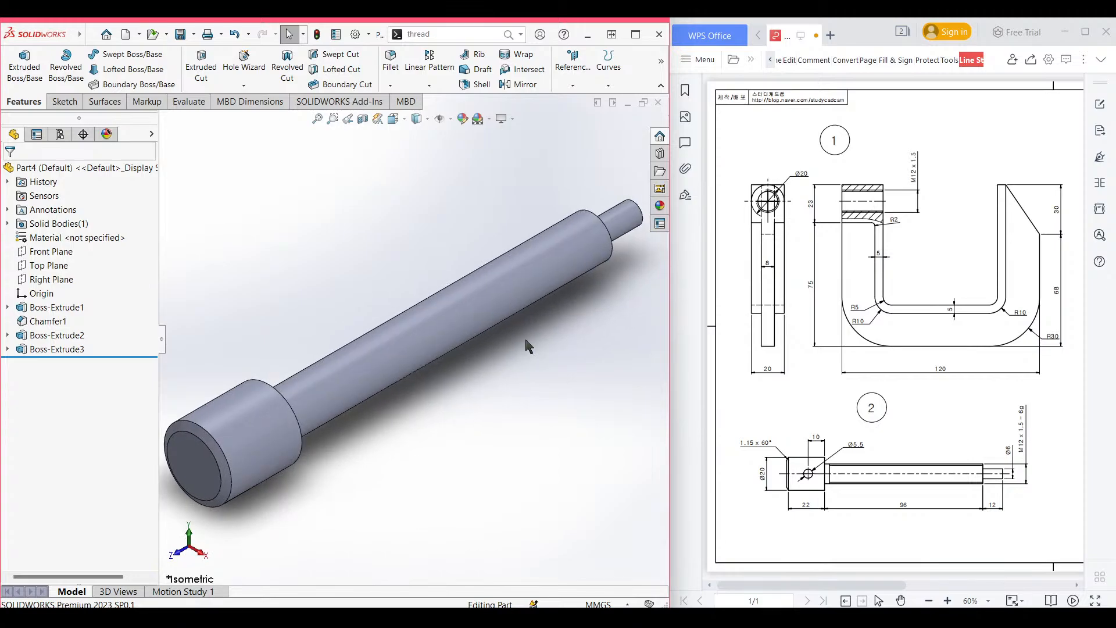
Start a Thread feature of type Metric Die, size M12x1.5, on the shank's circular edge beside the tip.
click(433, 35)
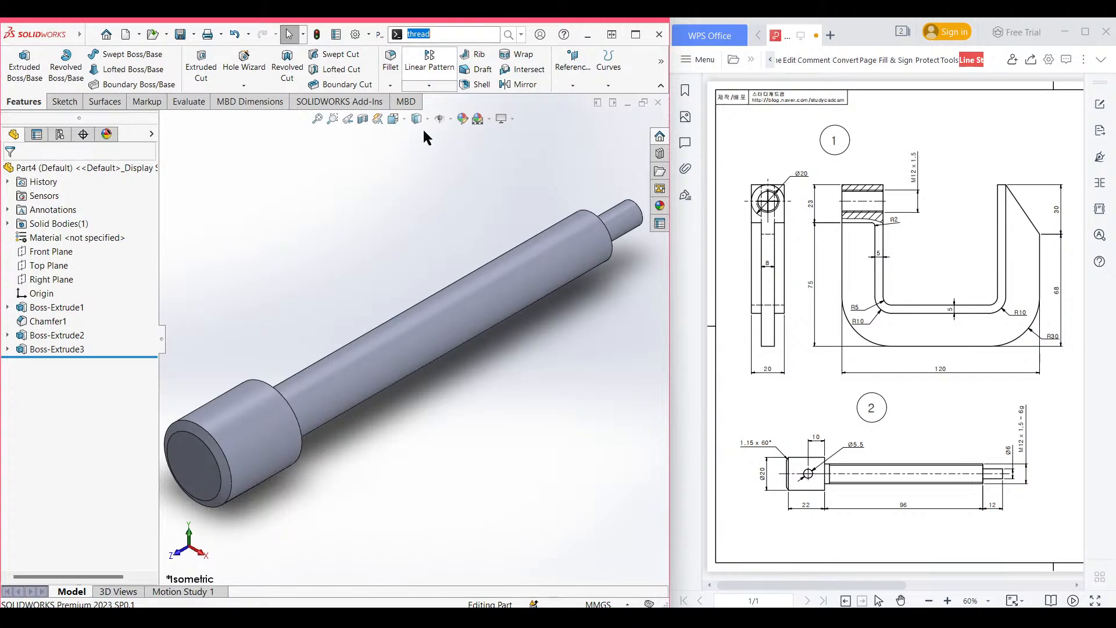
text(threa)
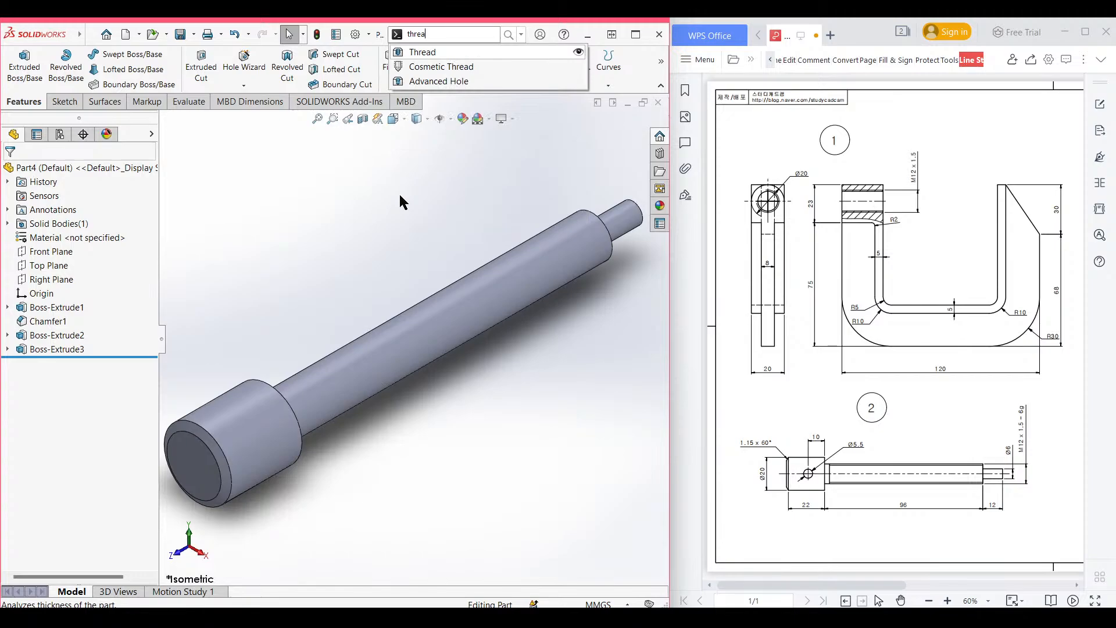
click(445, 61)
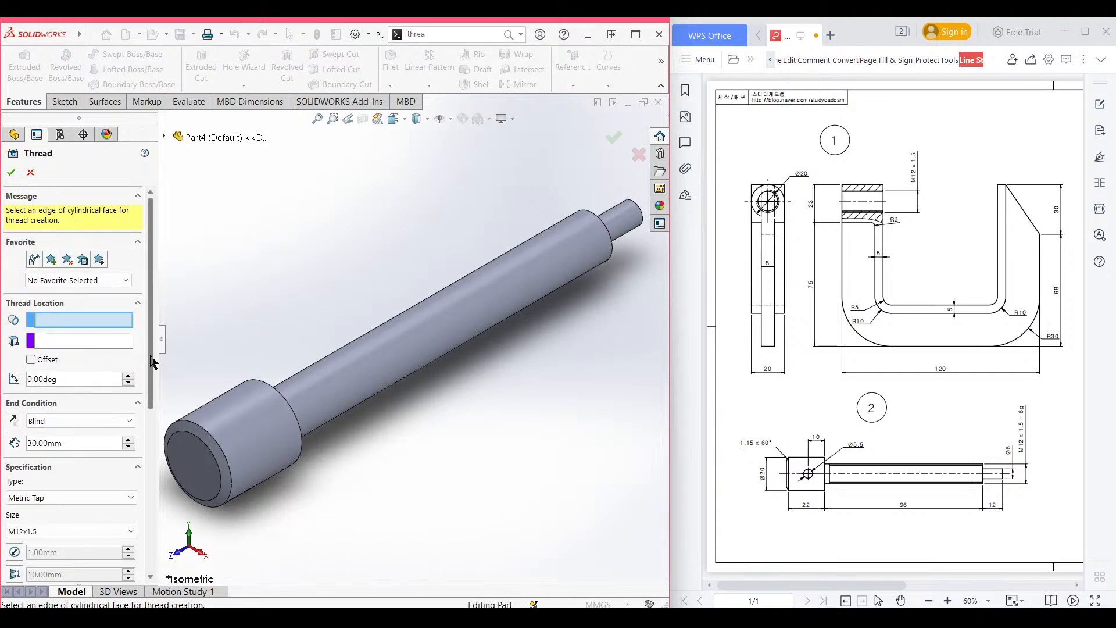
scroll(152, 361, down, 3)
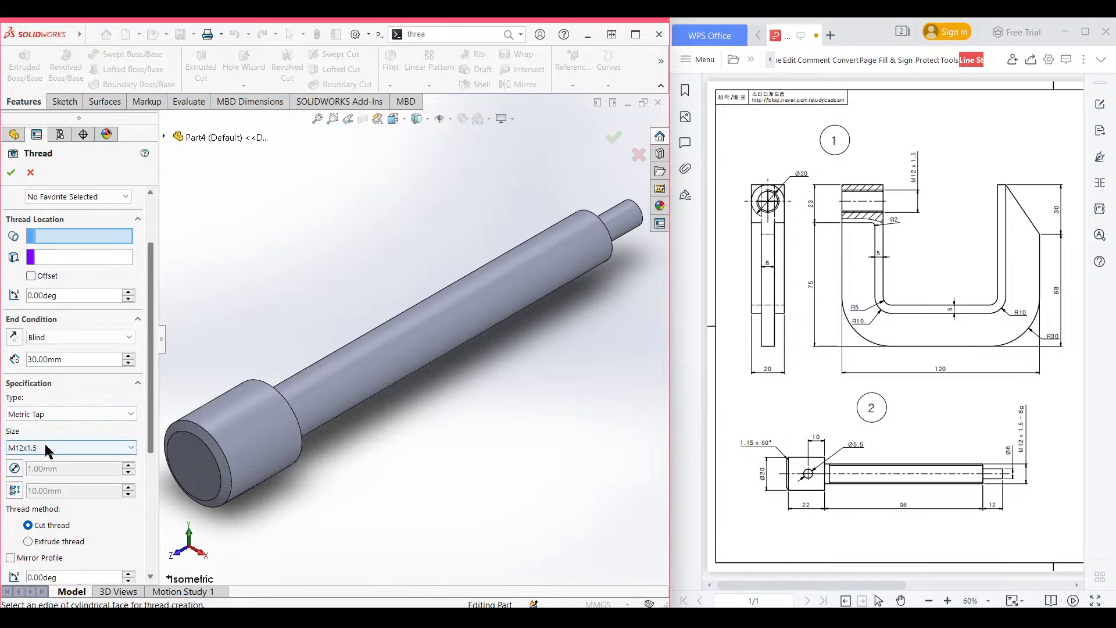
click(69, 413)
click(44, 445)
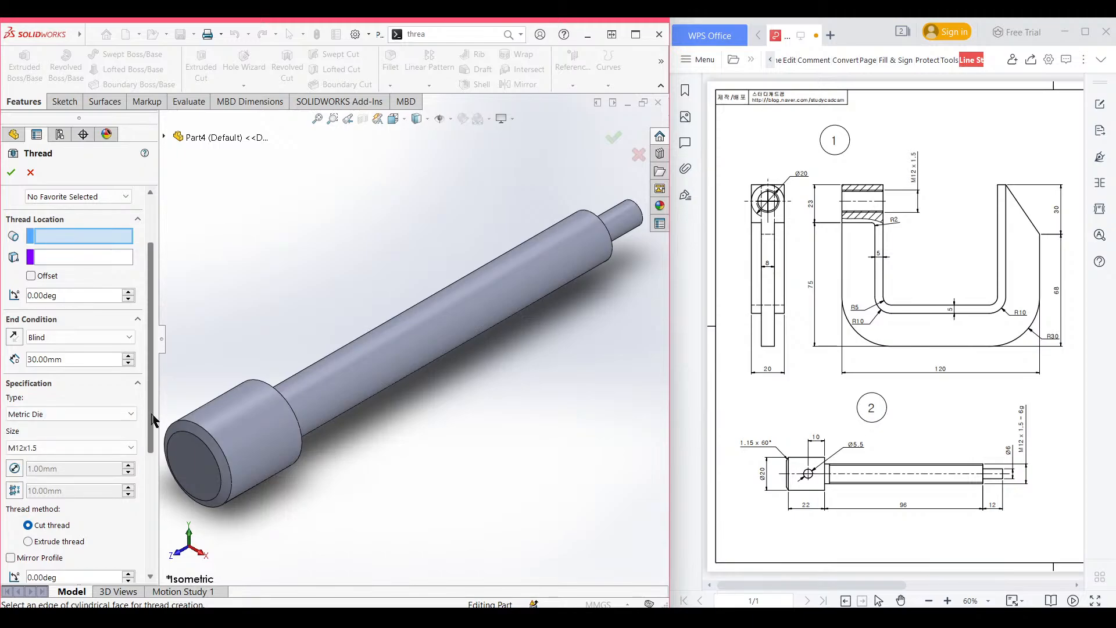
drag(151, 414, 182, 399)
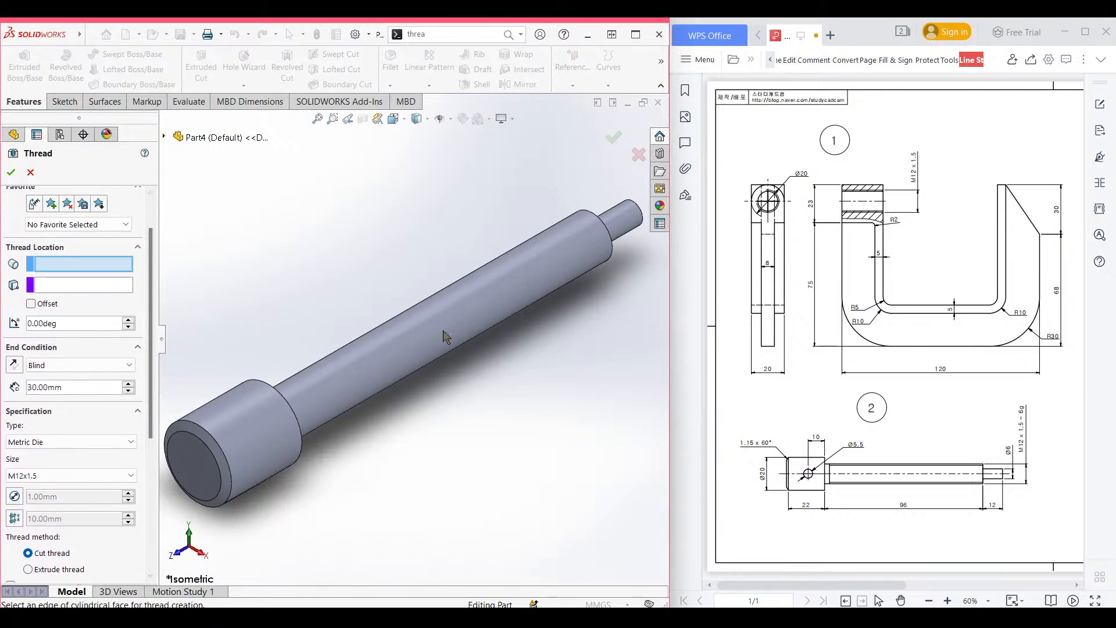
middle_drag(443, 331, 524, 414)
click(614, 294)
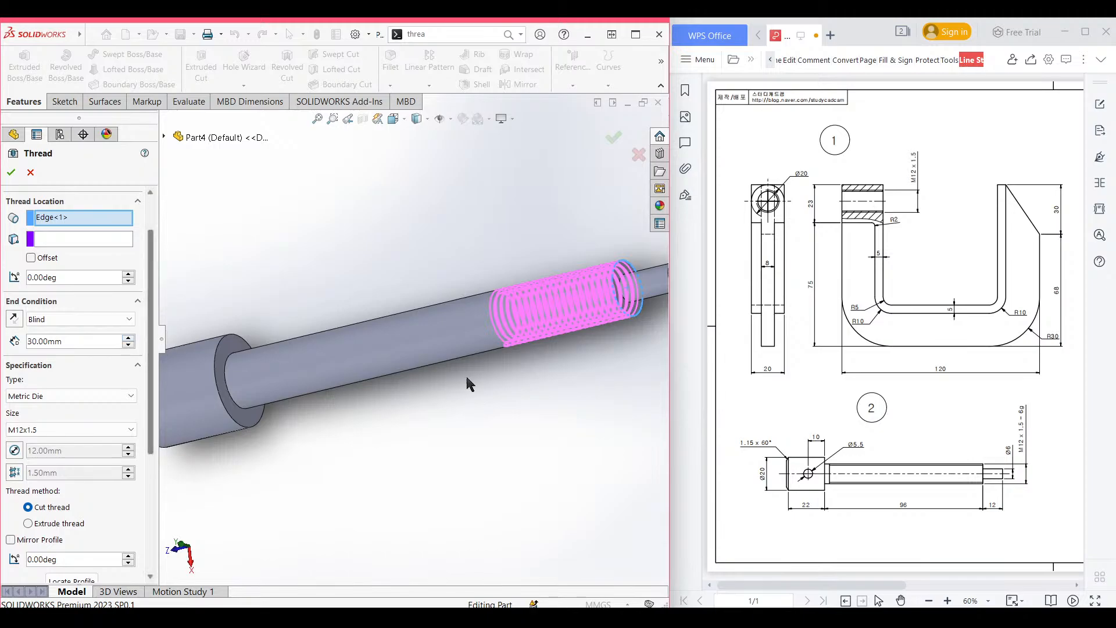
Set the thread's Blind depth to 90 mm and create the cut thread along the shank.
mouse_move(921, 494)
mouse_down()
mouse_move(883, 499)
mouse_move(916, 510)
mouse_move(913, 496)
mouse_up()
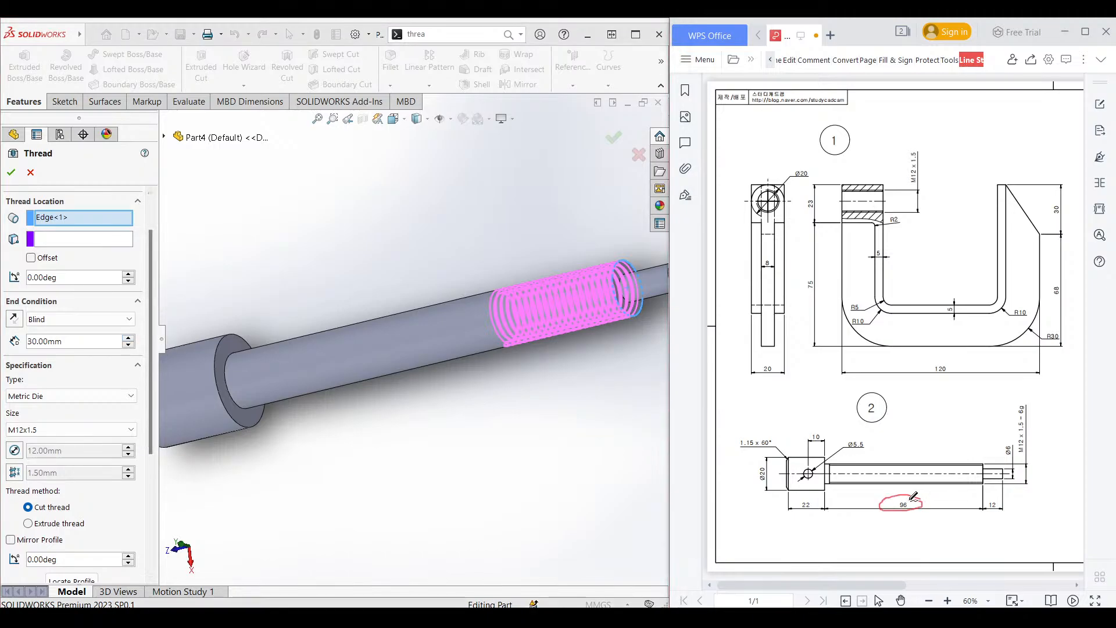
key(ctrl+z)
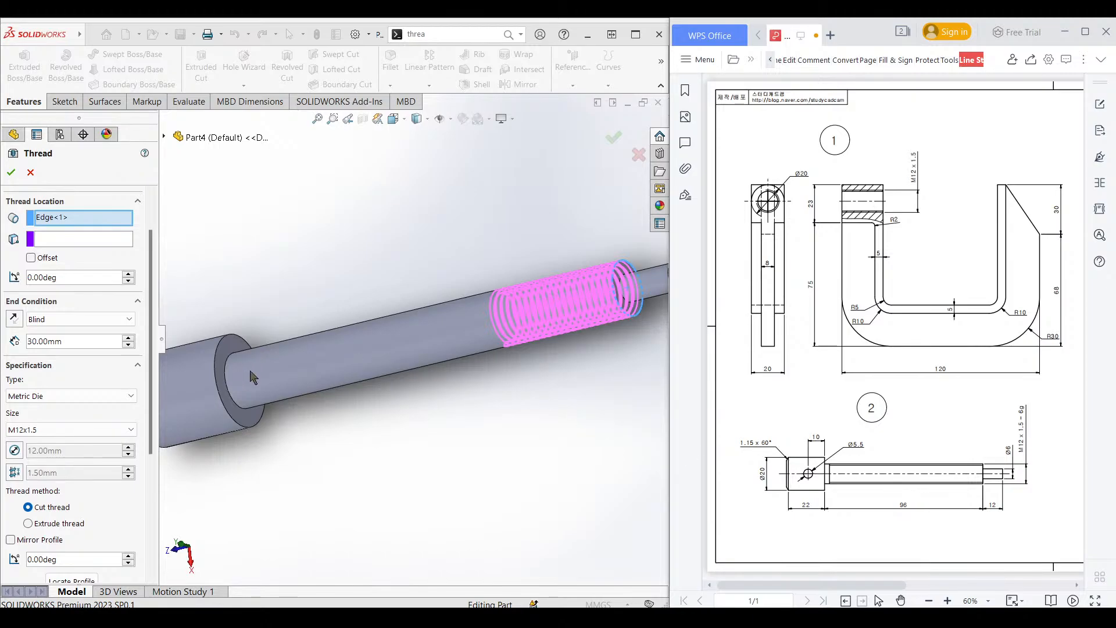
click(58, 340)
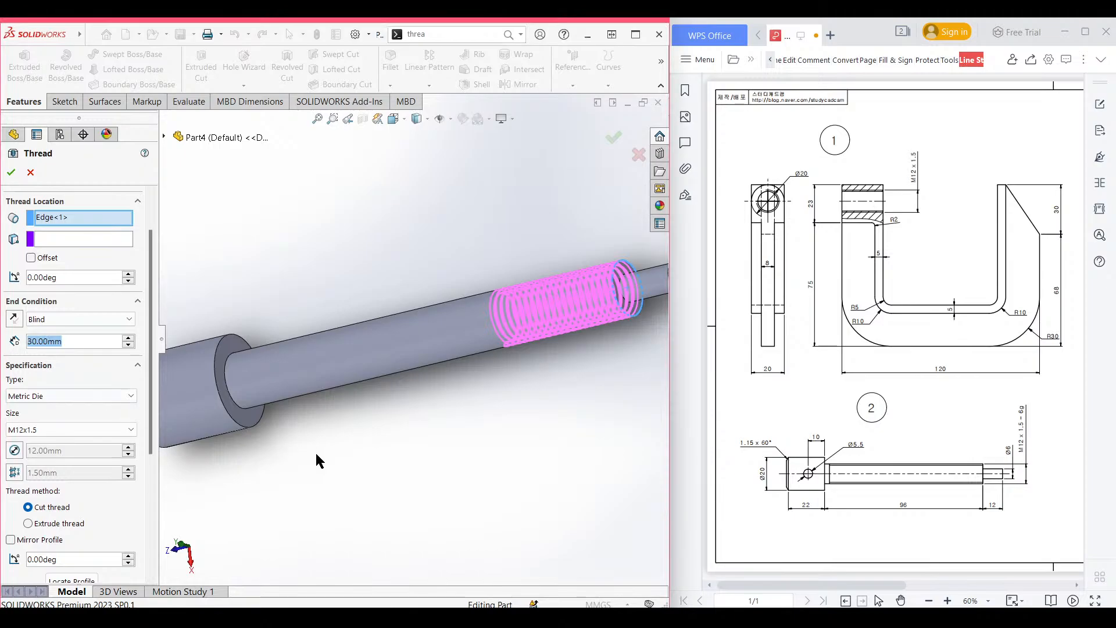
text(9)
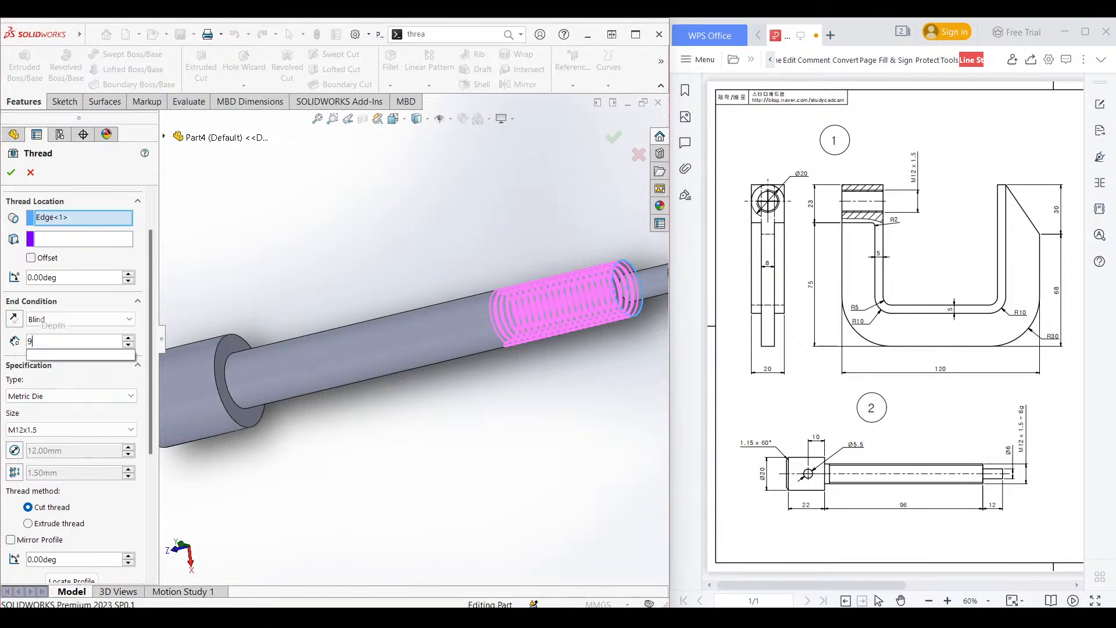
text(0)
key(Return)
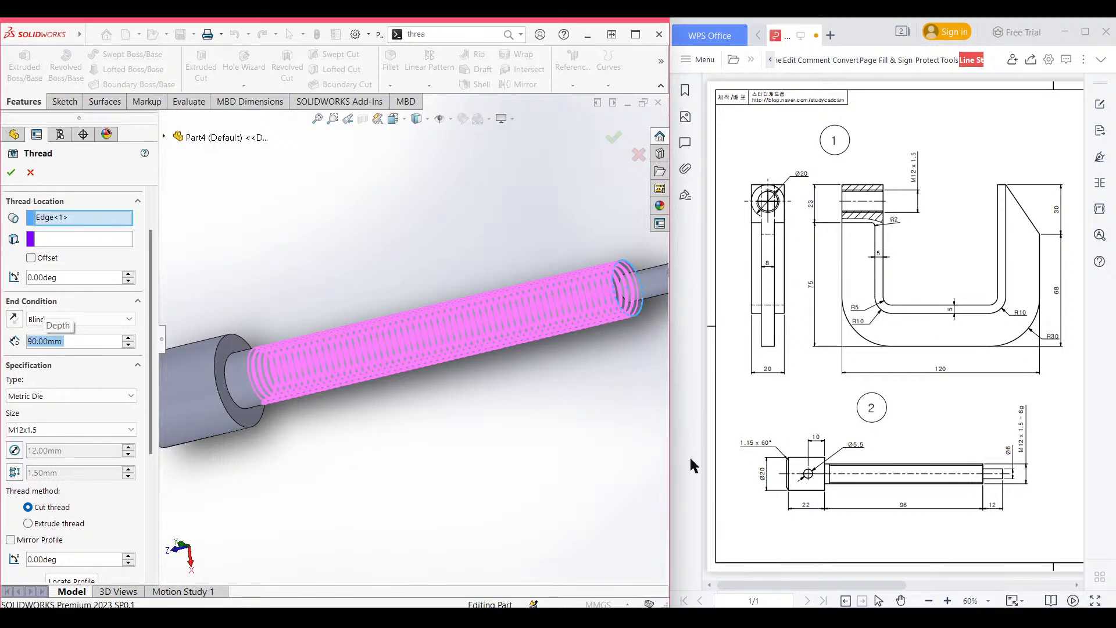
drag(825, 478, 832, 470)
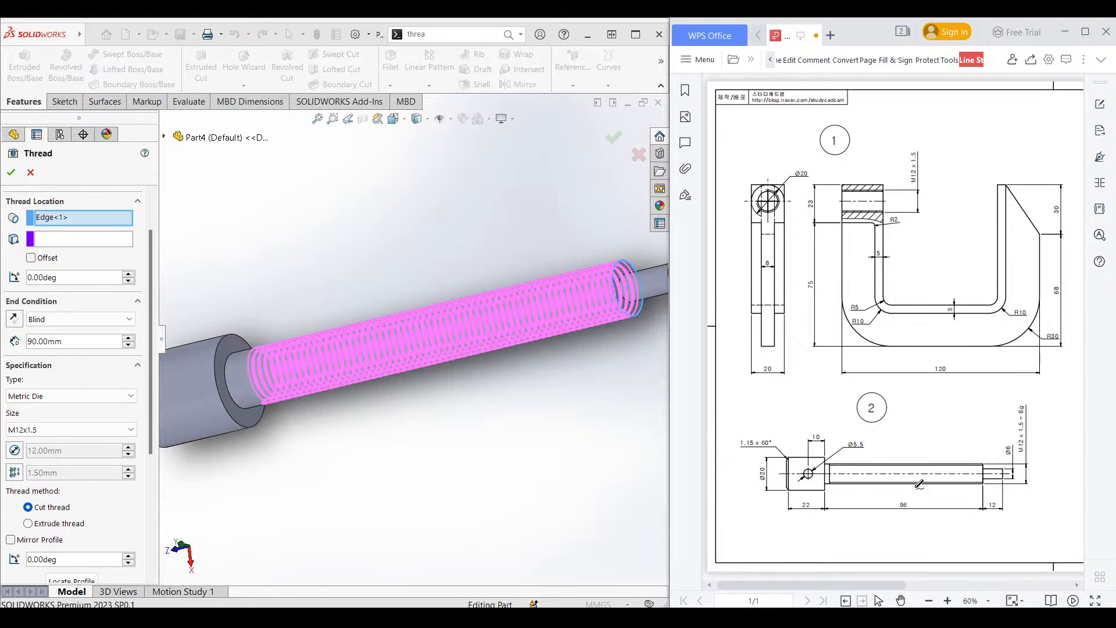
drag(830, 462, 824, 491)
click(11, 172)
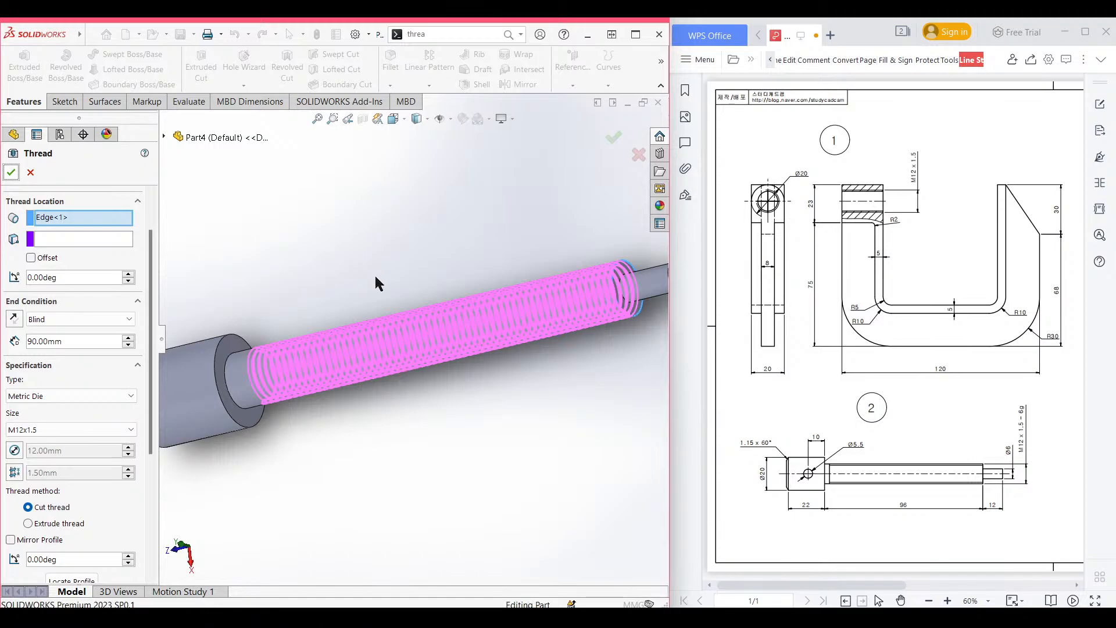
key(Return)
Run the thread out at the tip end with a Swept Cut, using the thread's end face as profile and the shank's circular end edge as path.
scroll(431, 281, up, 3)
scroll(547, 401, down, 6)
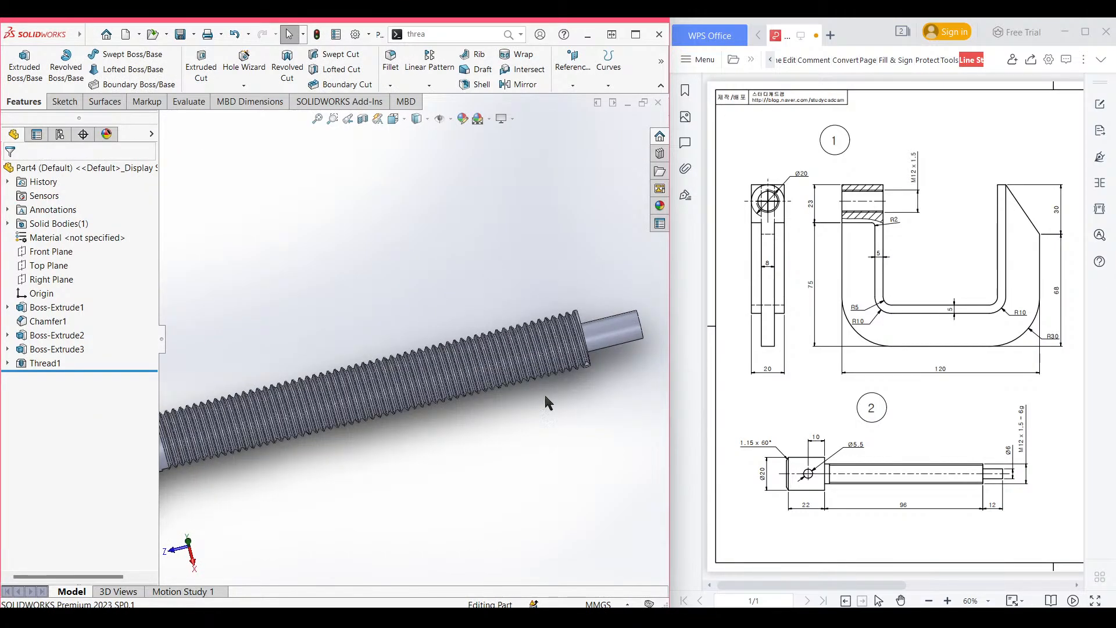
scroll(585, 379, down, 2)
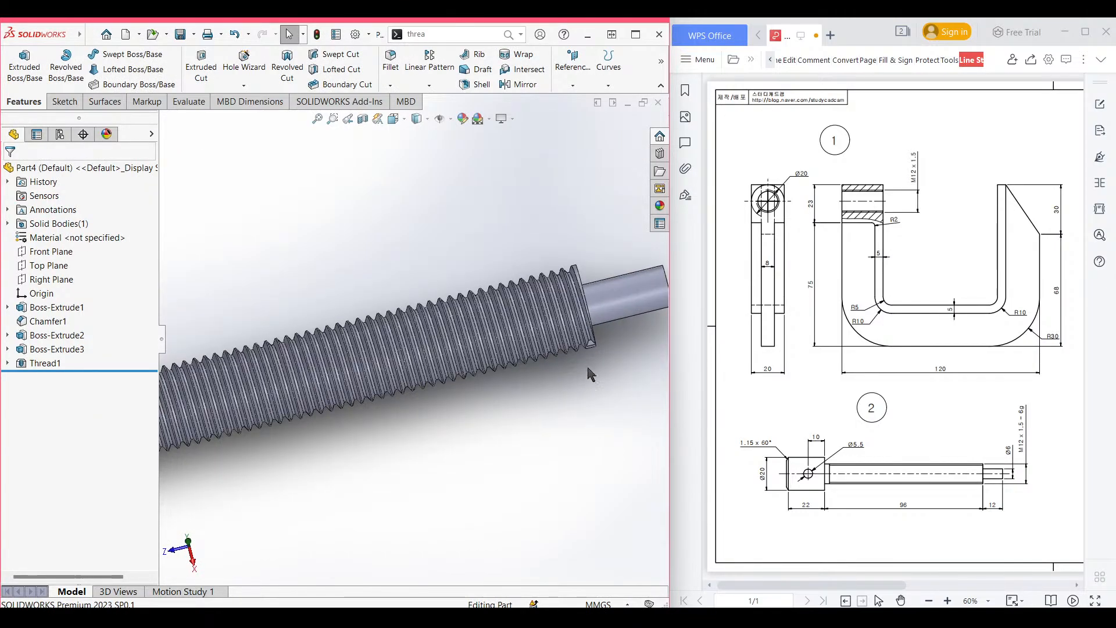
scroll(553, 347, down, 3)
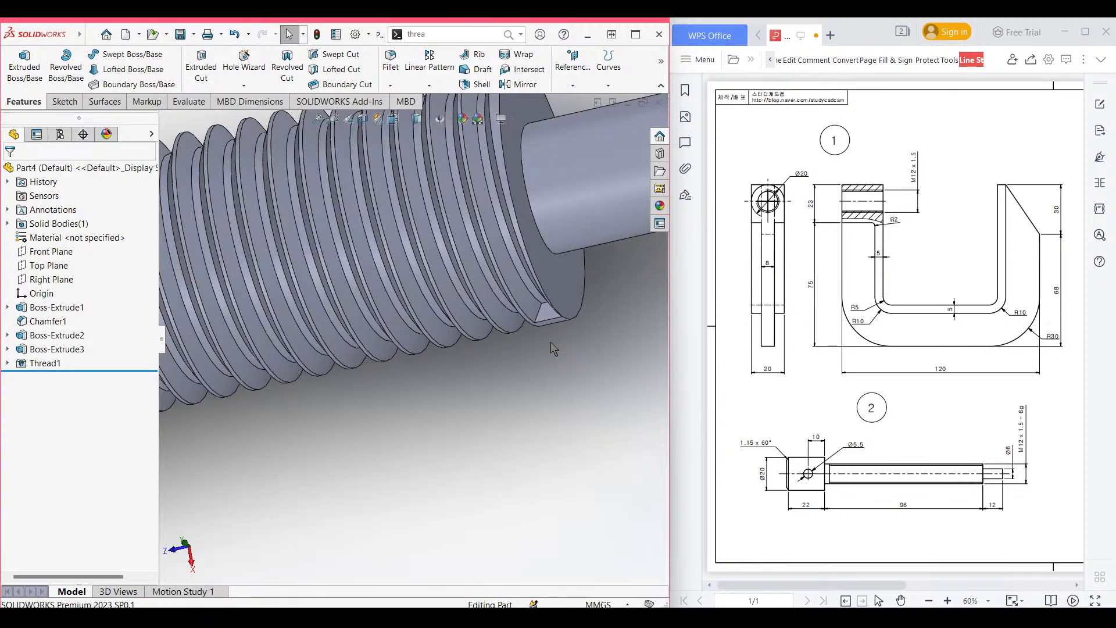
middle_drag(550, 341, 567, 343)
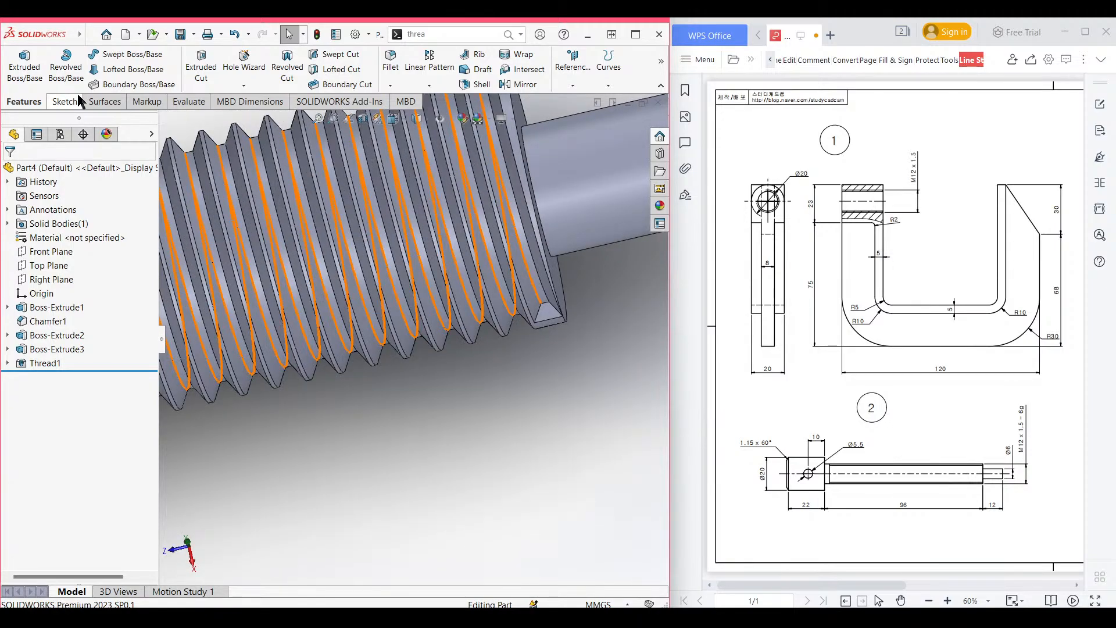
click(339, 54)
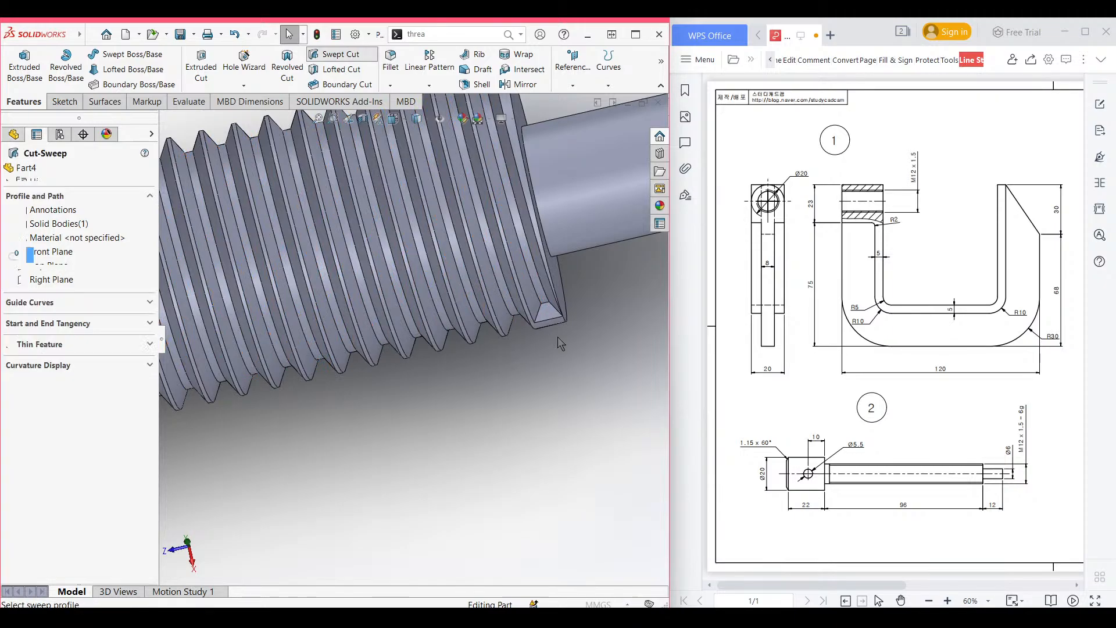
click(549, 314)
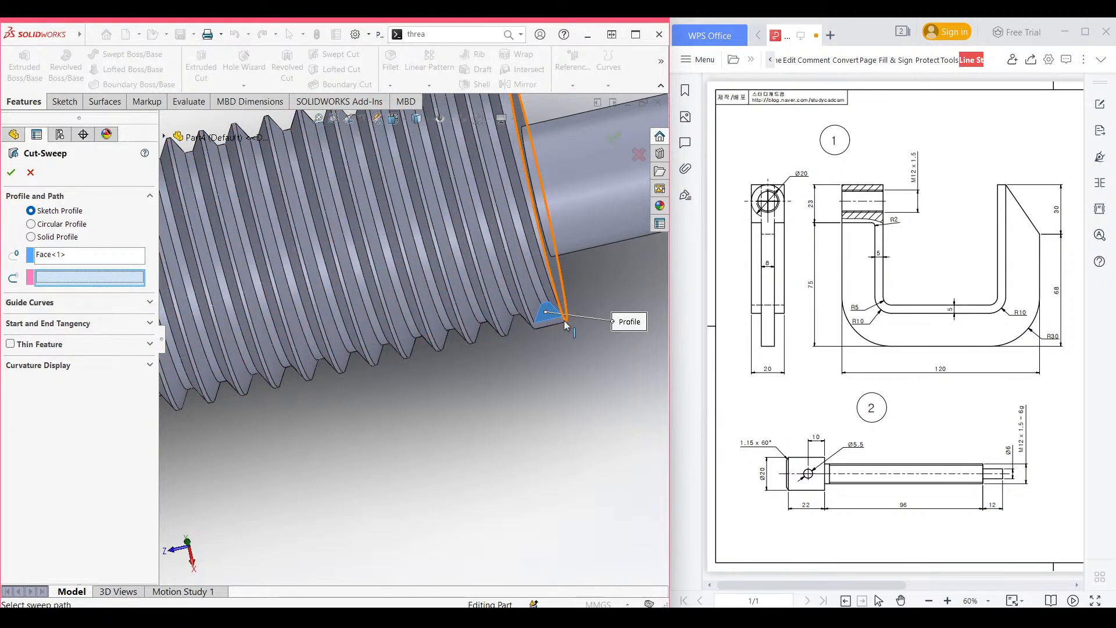
middle_drag(568, 332, 566, 313)
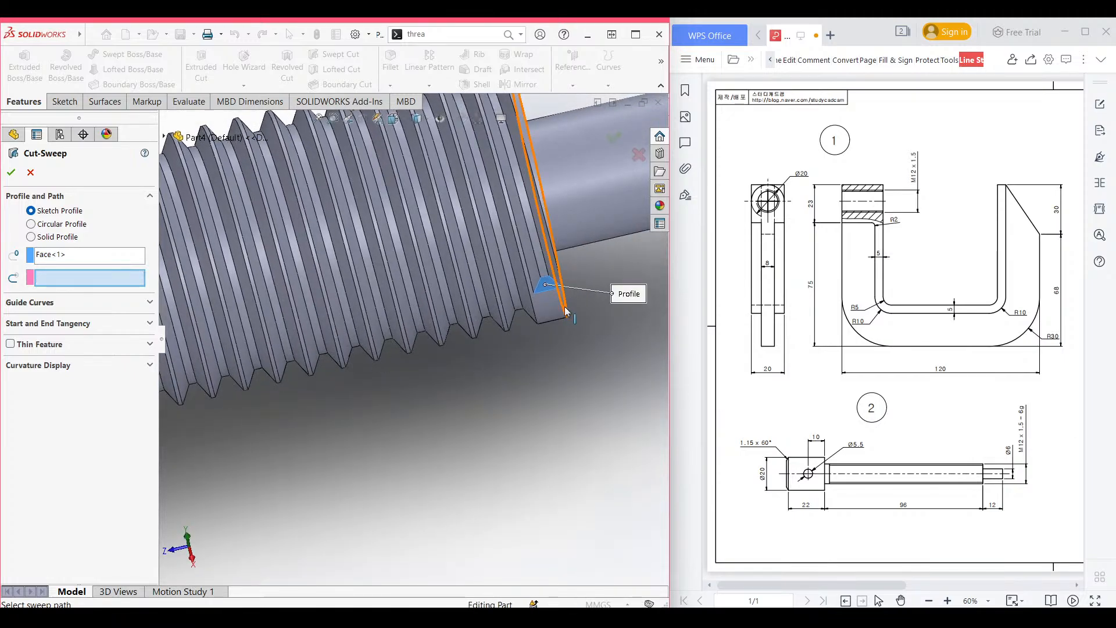
click(567, 312)
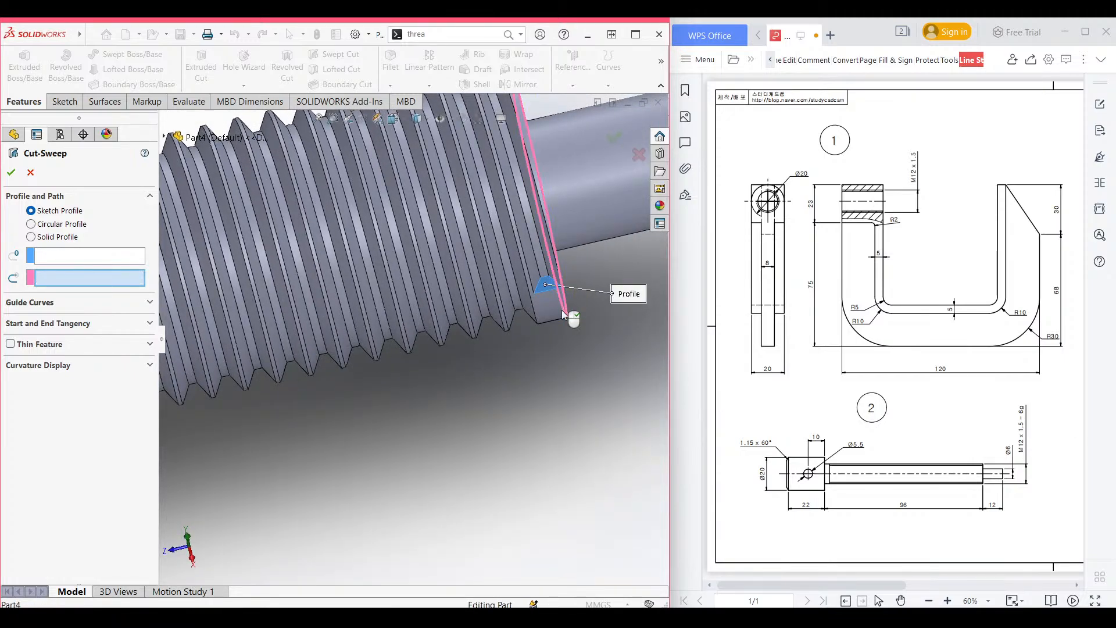
click(10, 173)
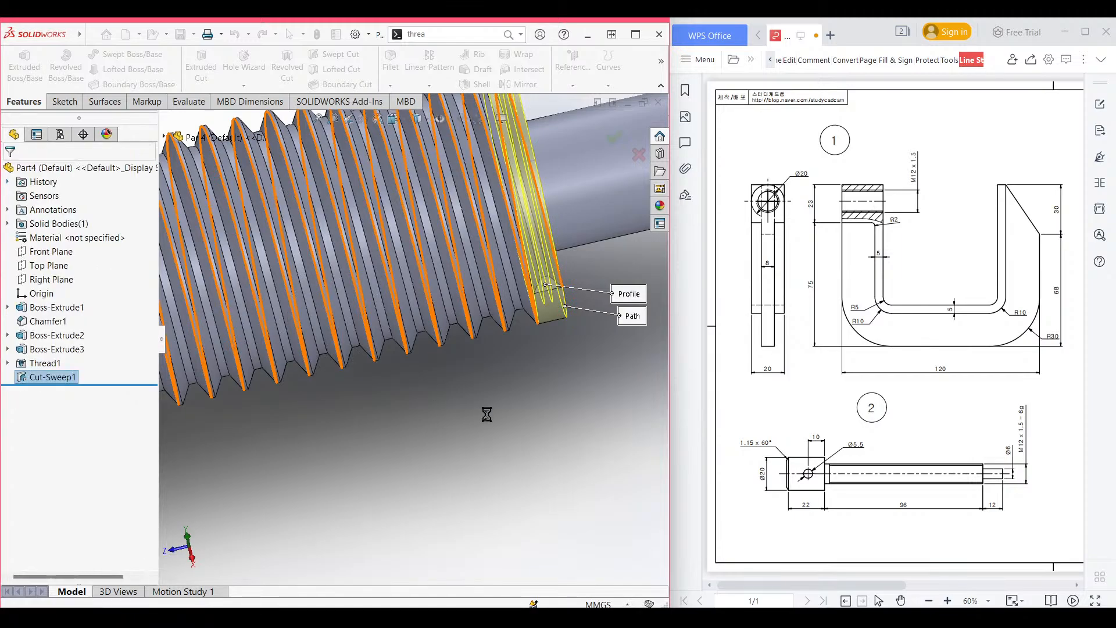
click(552, 347)
middle_drag(553, 346, 540, 371)
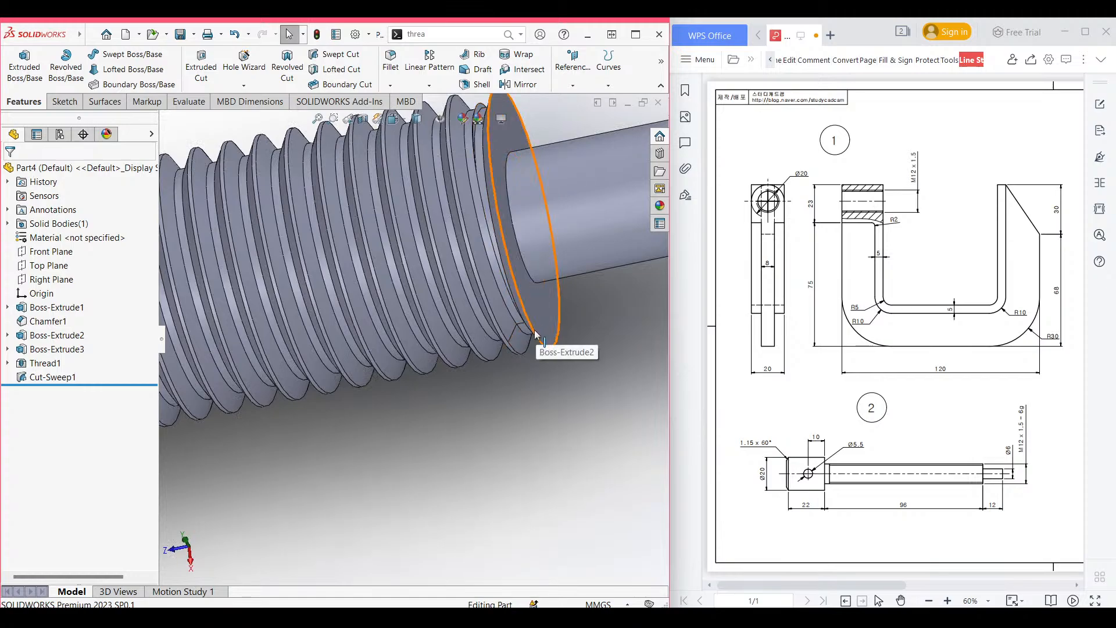
scroll(538, 340, up, 1)
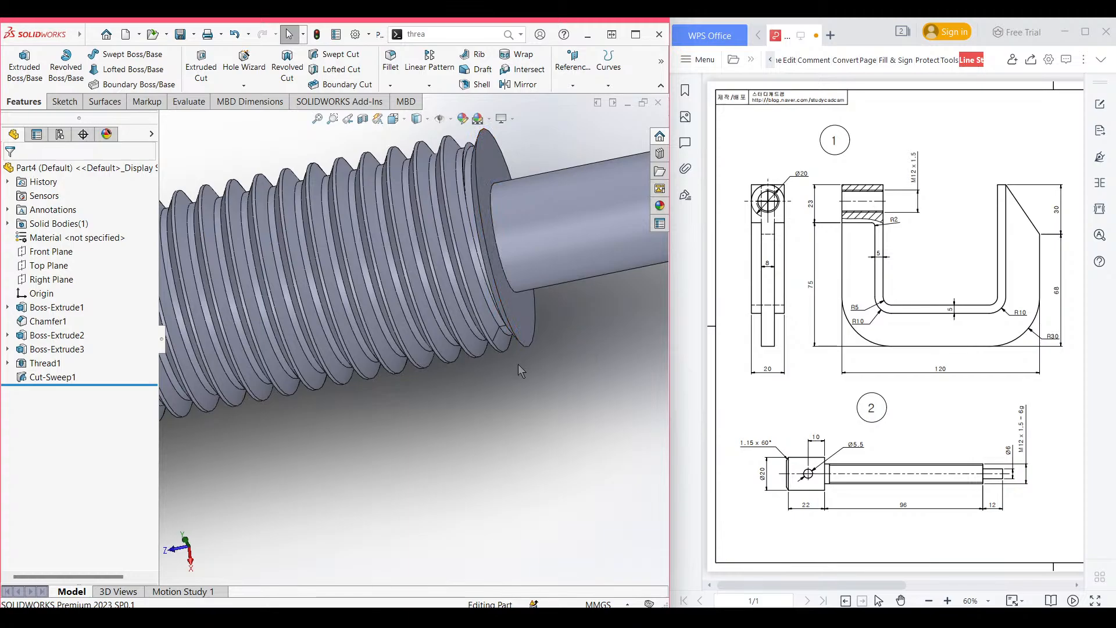
middle_drag(518, 363, 526, 343)
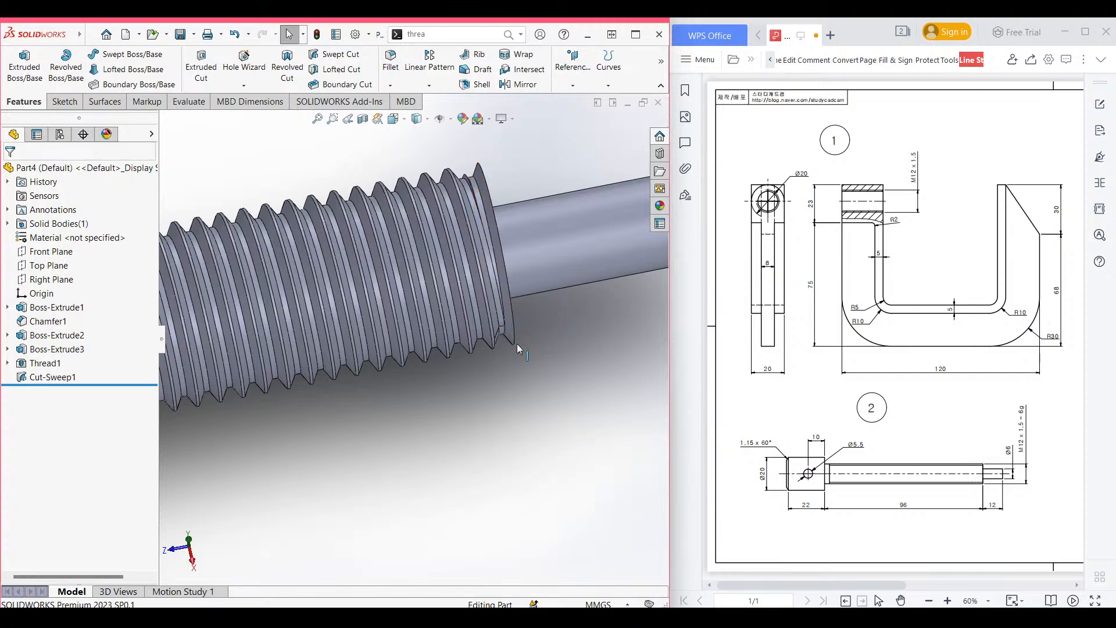
scroll(517, 344, up, 2)
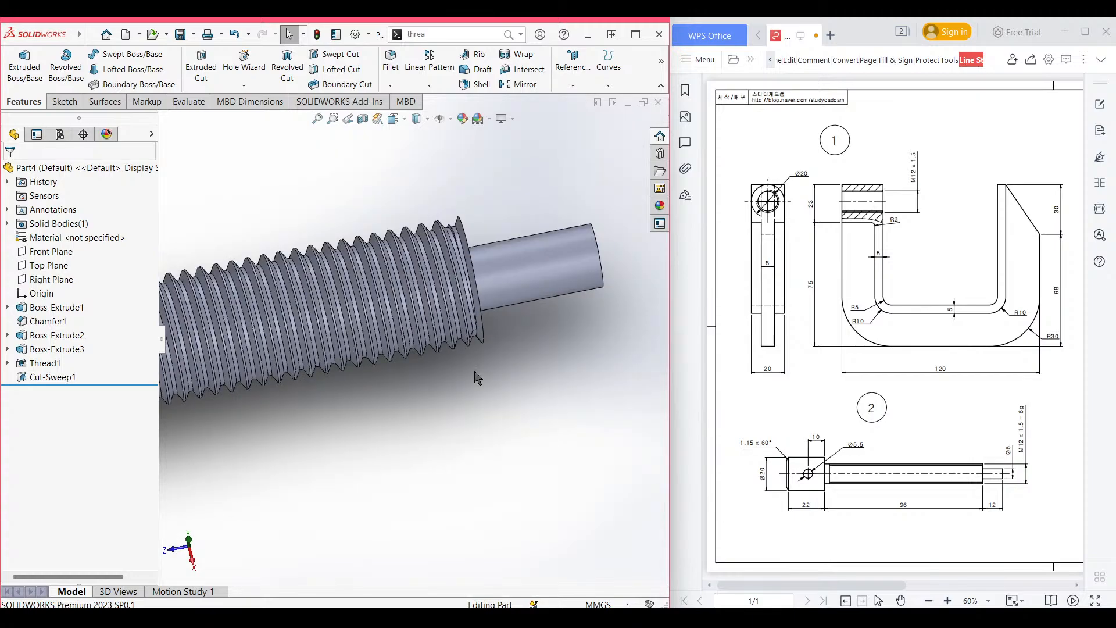
scroll(476, 377, up, 3)
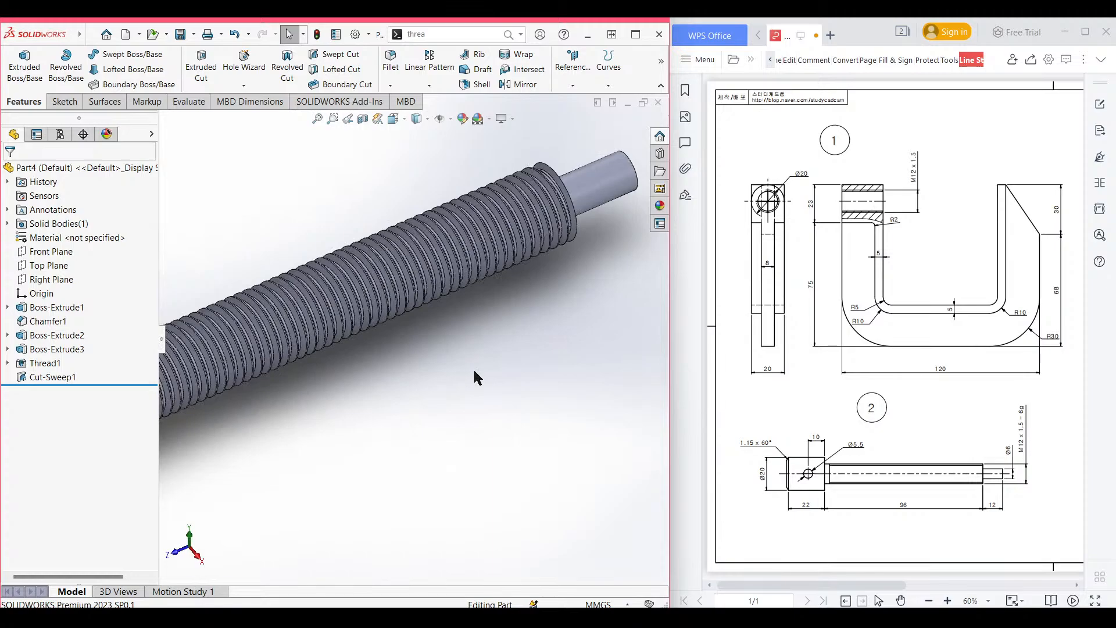
key(ctrl+7)
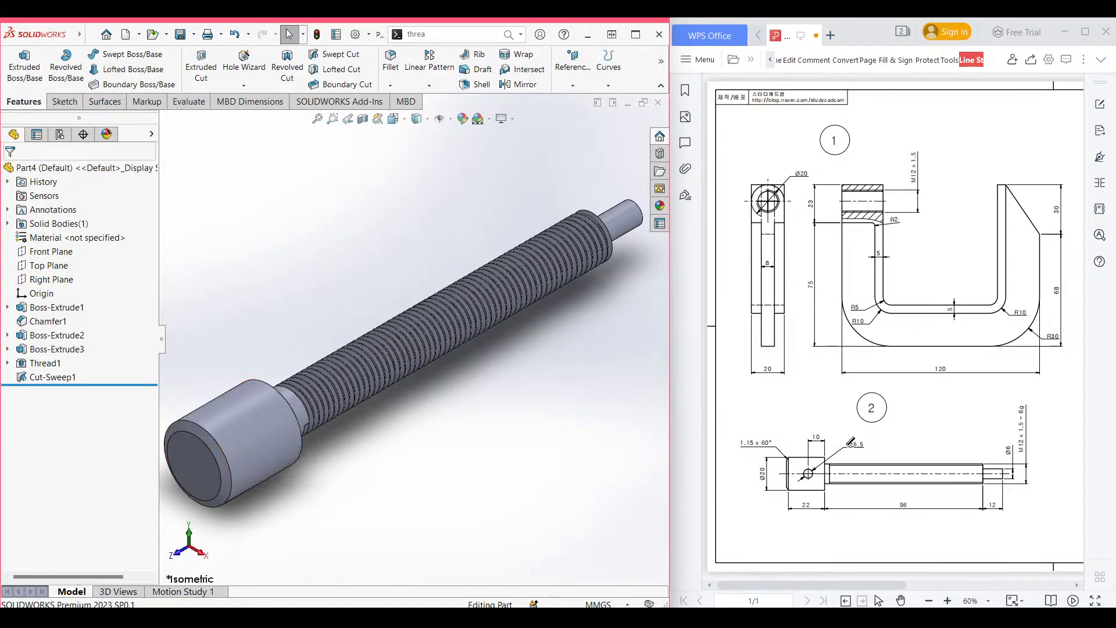
In the WPS Office drawing, mark the Ø5.5 hole diameter and 10 mm offset of part 2, and undo the marks.
drag(872, 434, 873, 436)
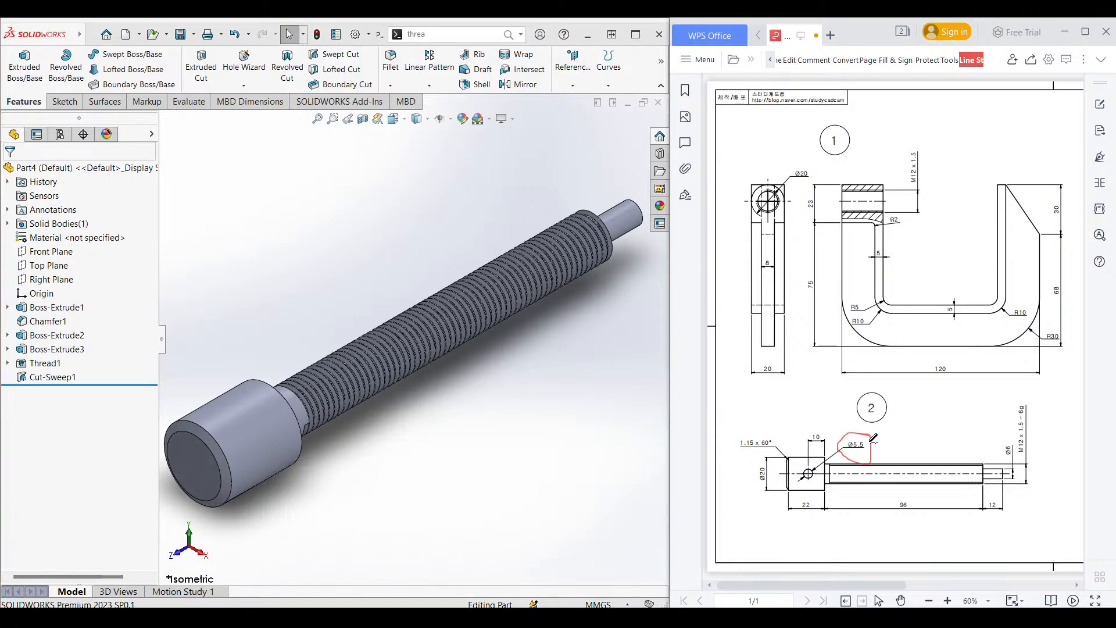
mouse_move(814, 466)
mouse_down()
mouse_move(801, 478)
mouse_move(814, 468)
mouse_move(804, 440)
mouse_move(820, 448)
mouse_up()
key(ctrl+z)
key(ctrl+z)
key(ctrl+z)
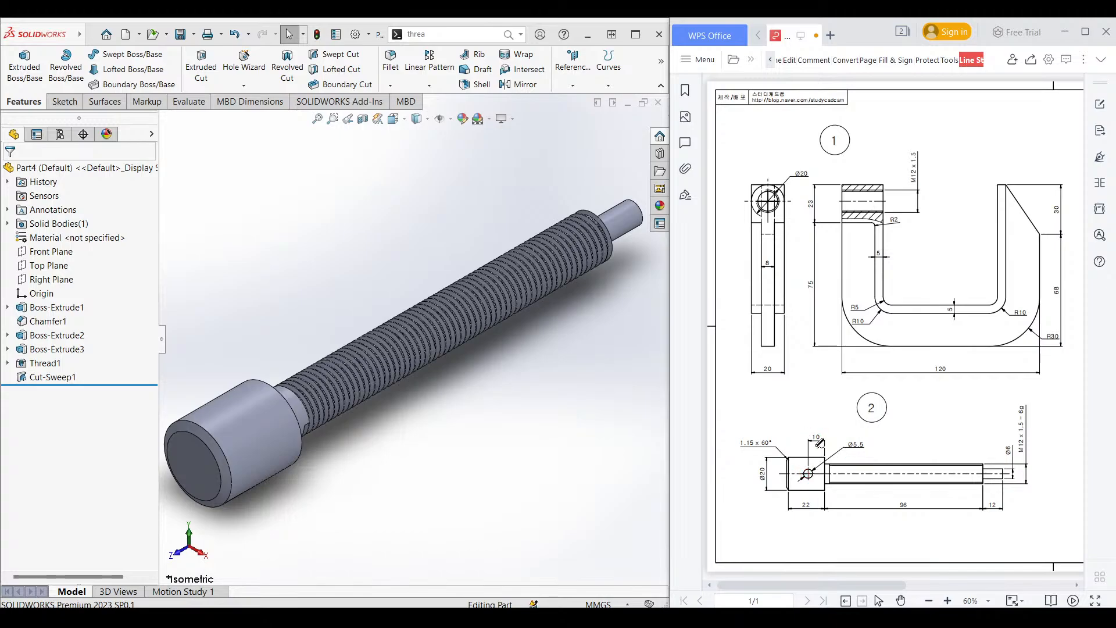
In SOLIDWORKS, sketch a 5.5 mm diameter circle on the Right Plane, centred on the screw's axis within the head.
right_click(58, 282)
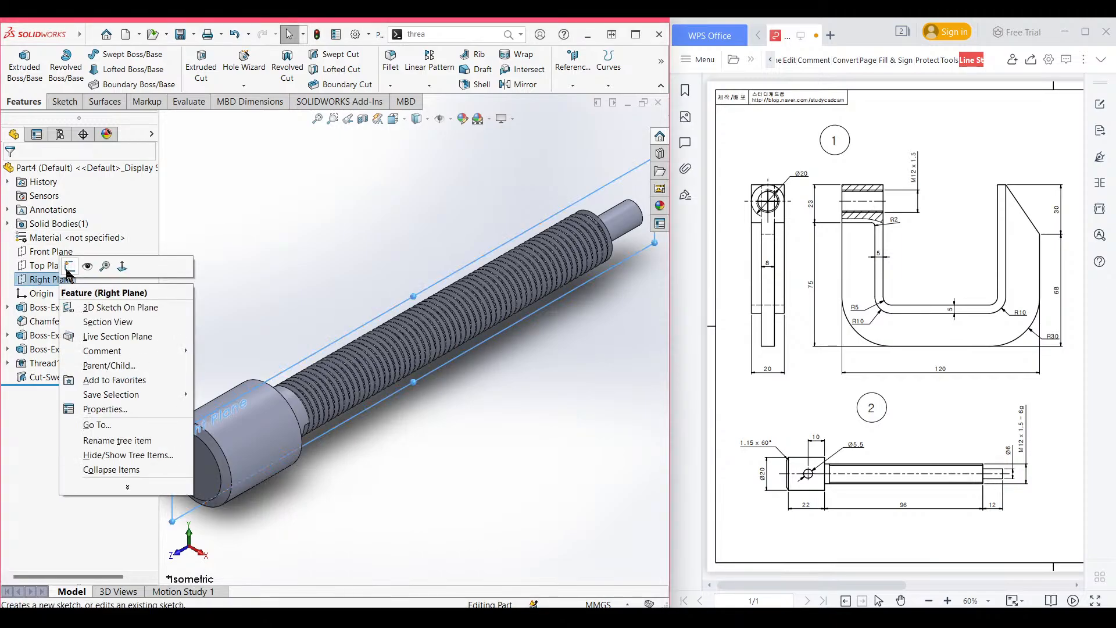
click(70, 266)
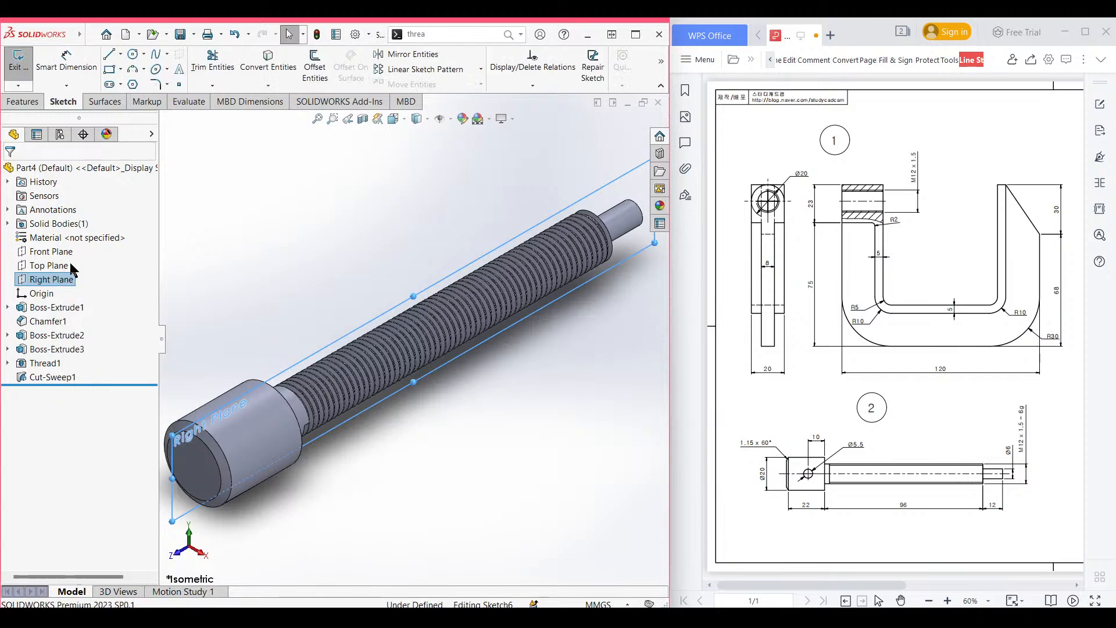
scroll(279, 296, up, 2)
scroll(221, 286, down, 2)
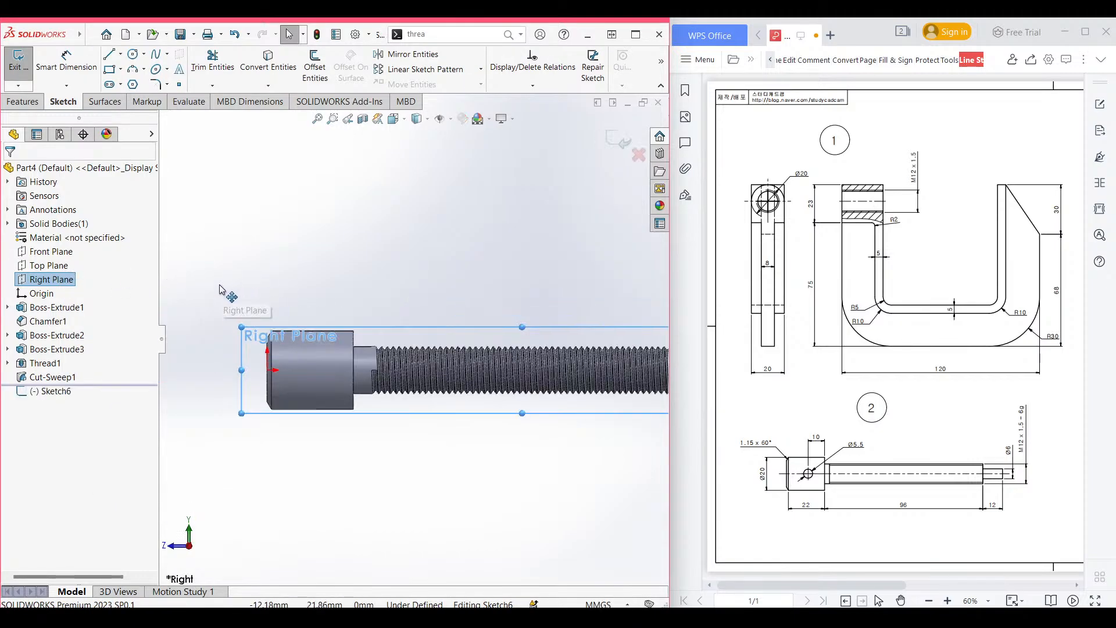
scroll(284, 281, down, 1)
click(263, 258)
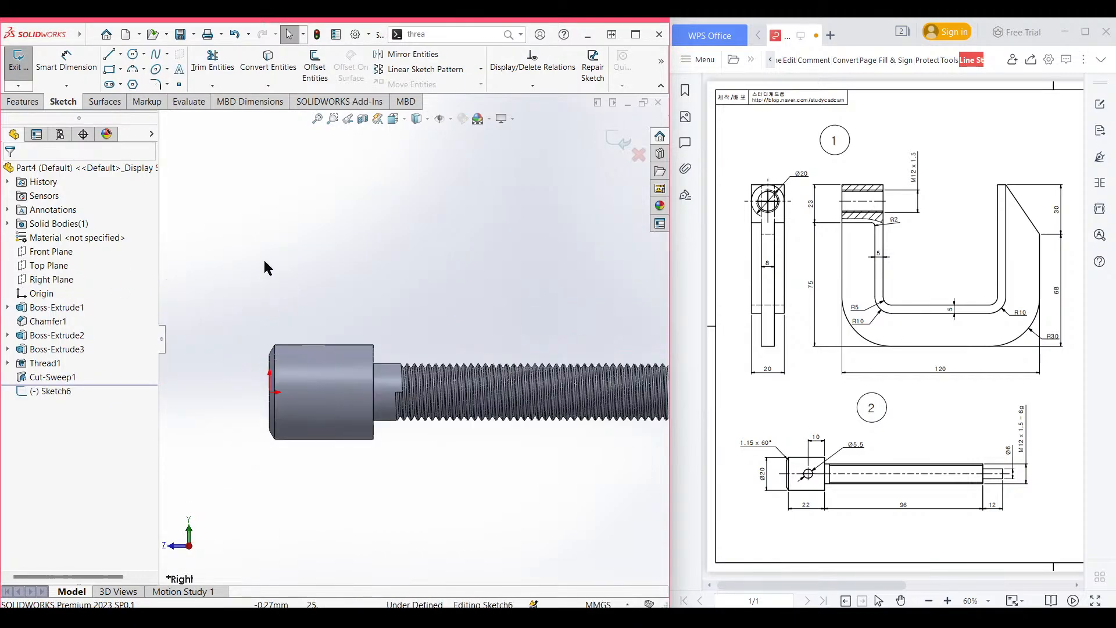
click(136, 57)
click(327, 392)
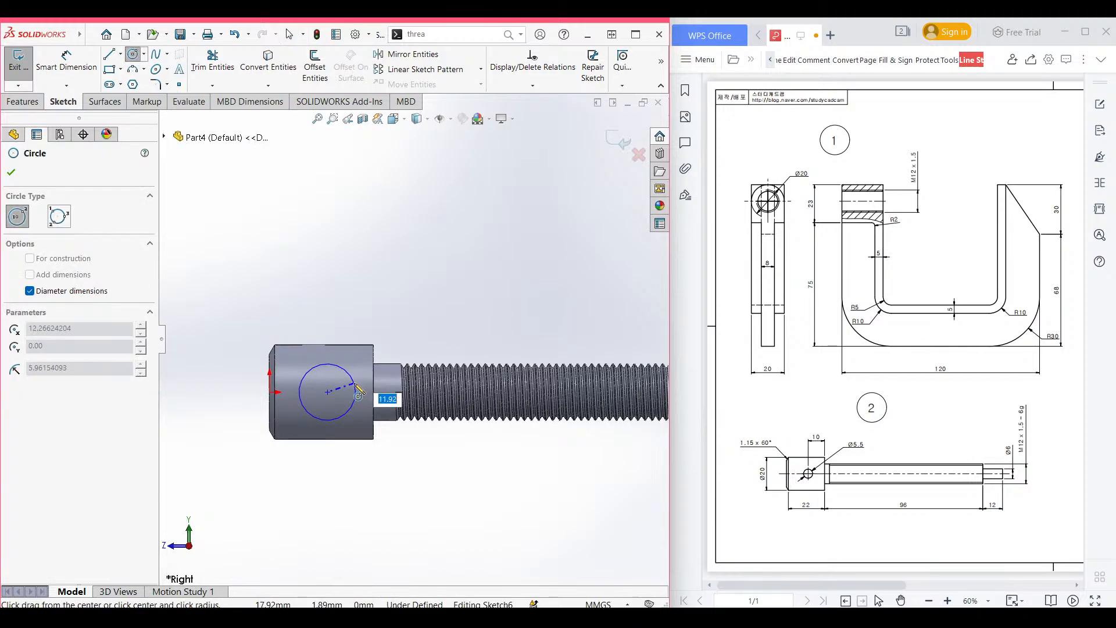
text(5.5)
key(Return)
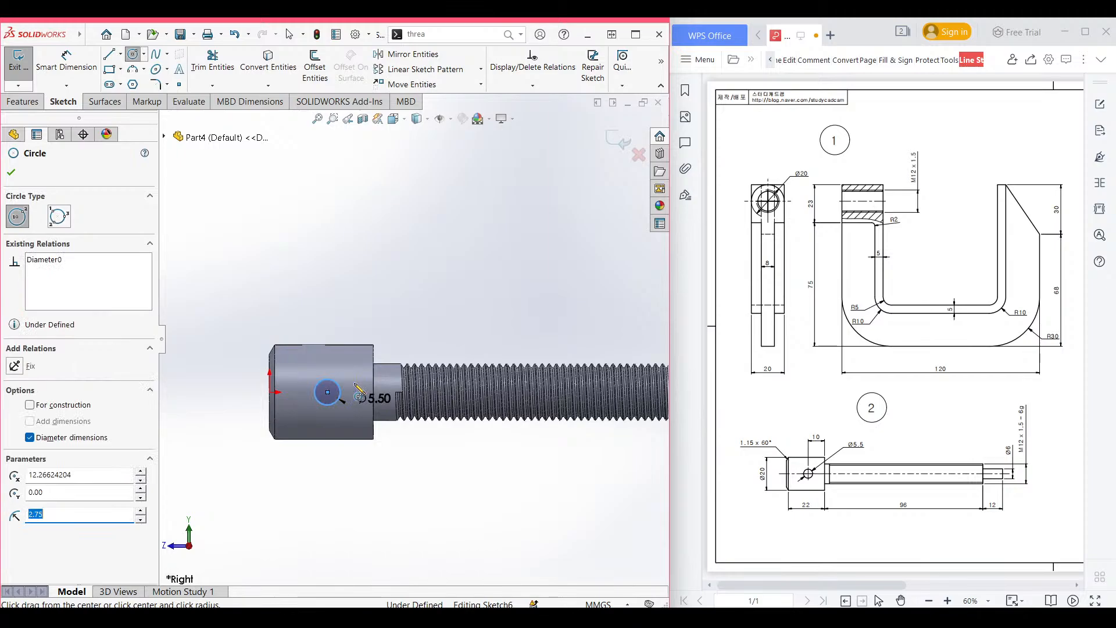
Dimension the circle's centre 10 mm from the head's shank-side edge.
right_drag(399, 323, 386, 260)
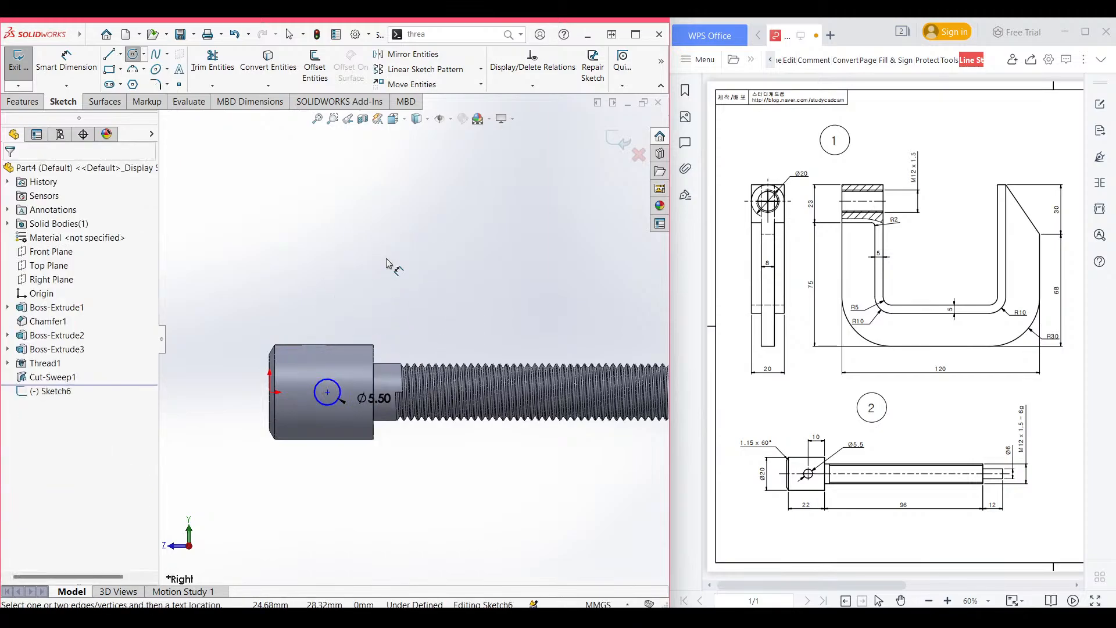
click(341, 397)
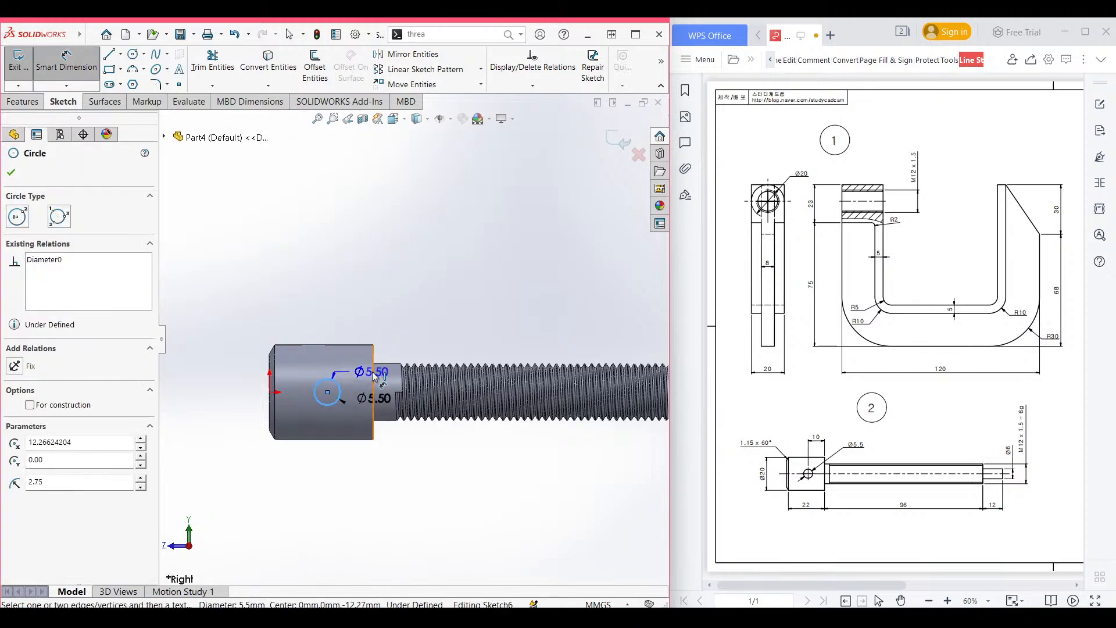
click(374, 375)
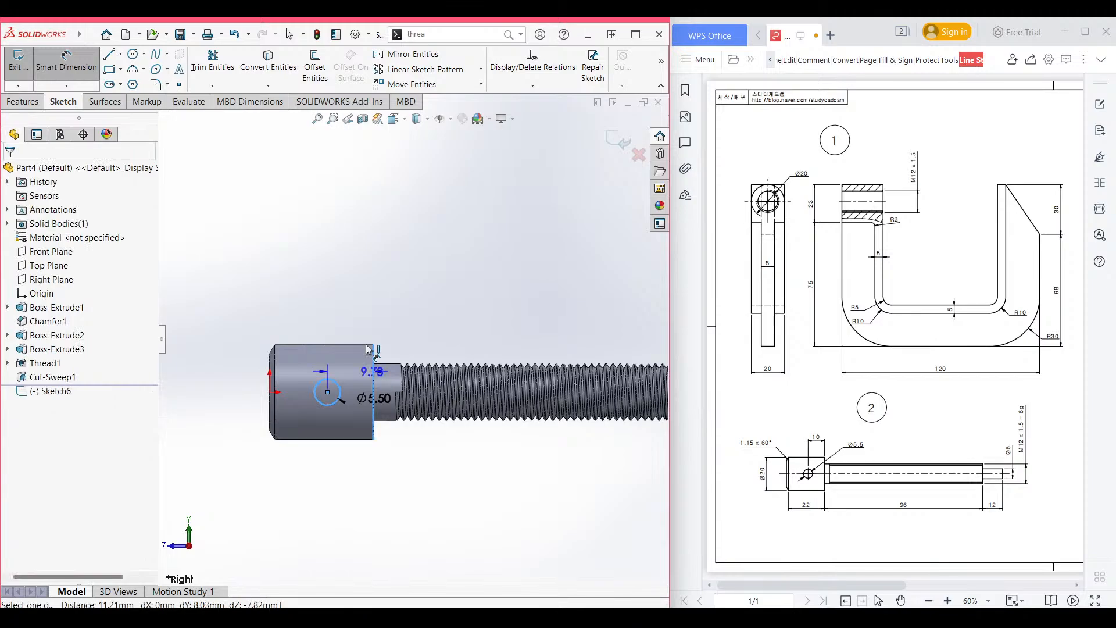
click(350, 300)
text(10)
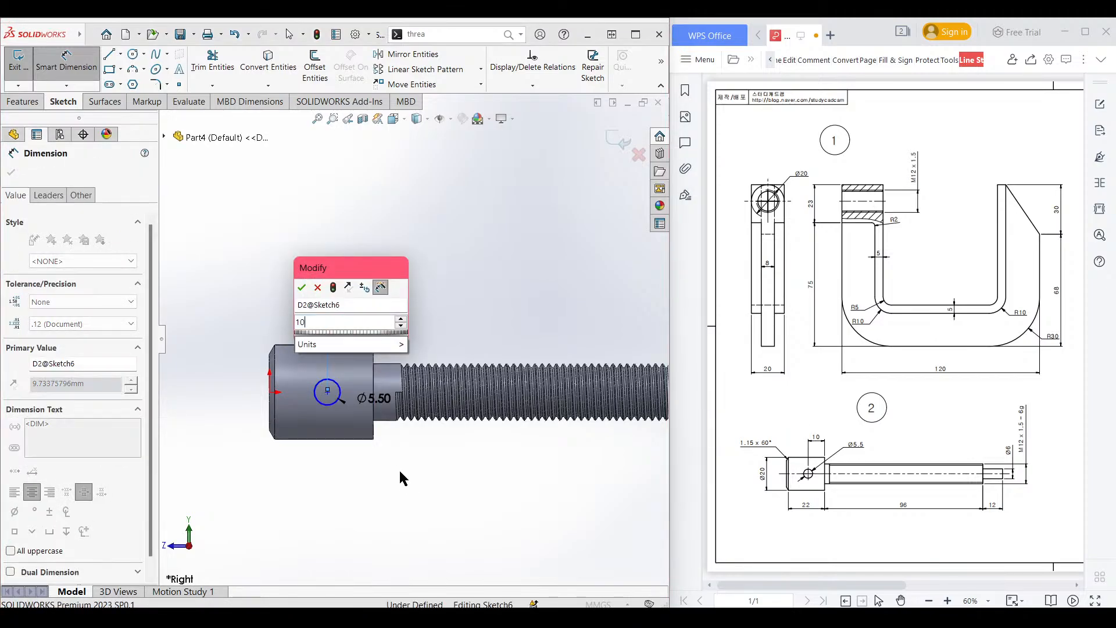
key(Escape)
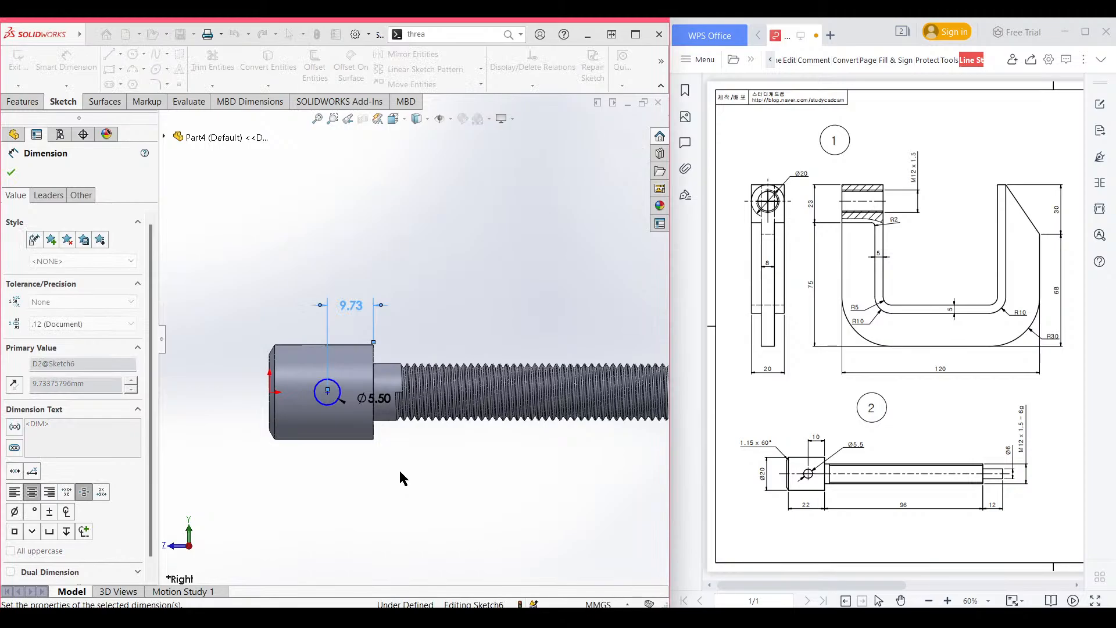
Cut the 5.5 mm circle through the head with an Extruded Cut set to Through All - Both.
key(ctrl+7)
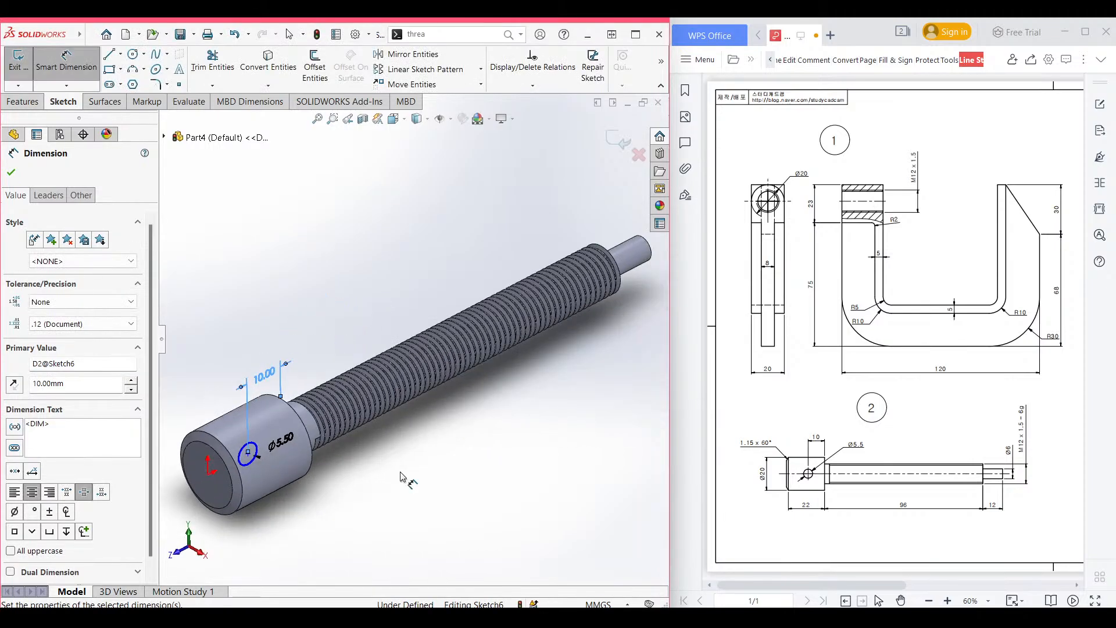
click(22, 101)
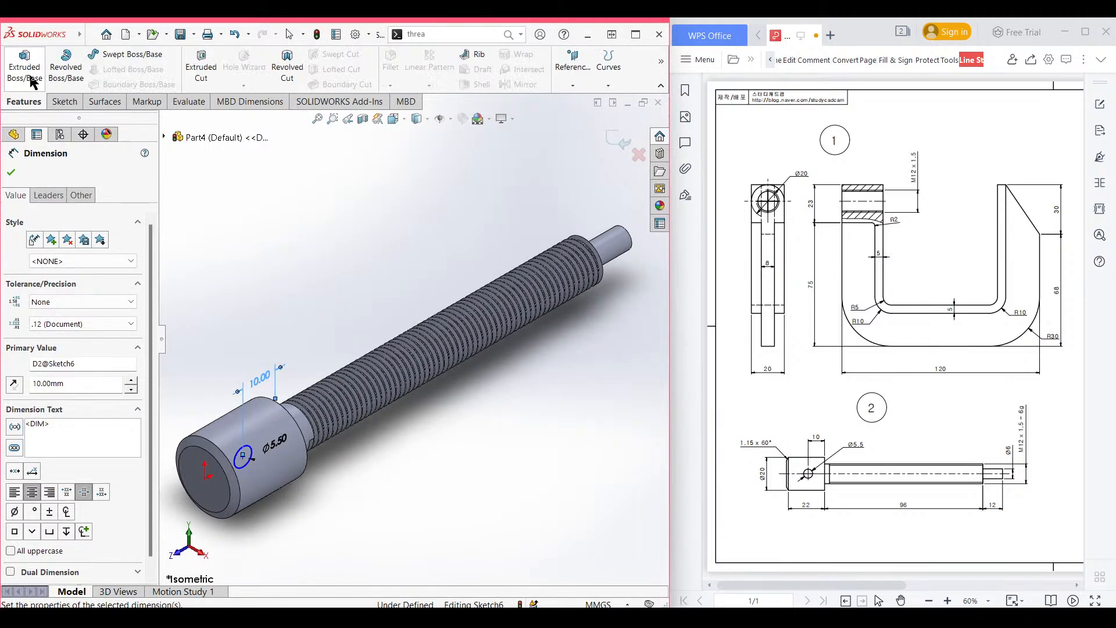
click(196, 72)
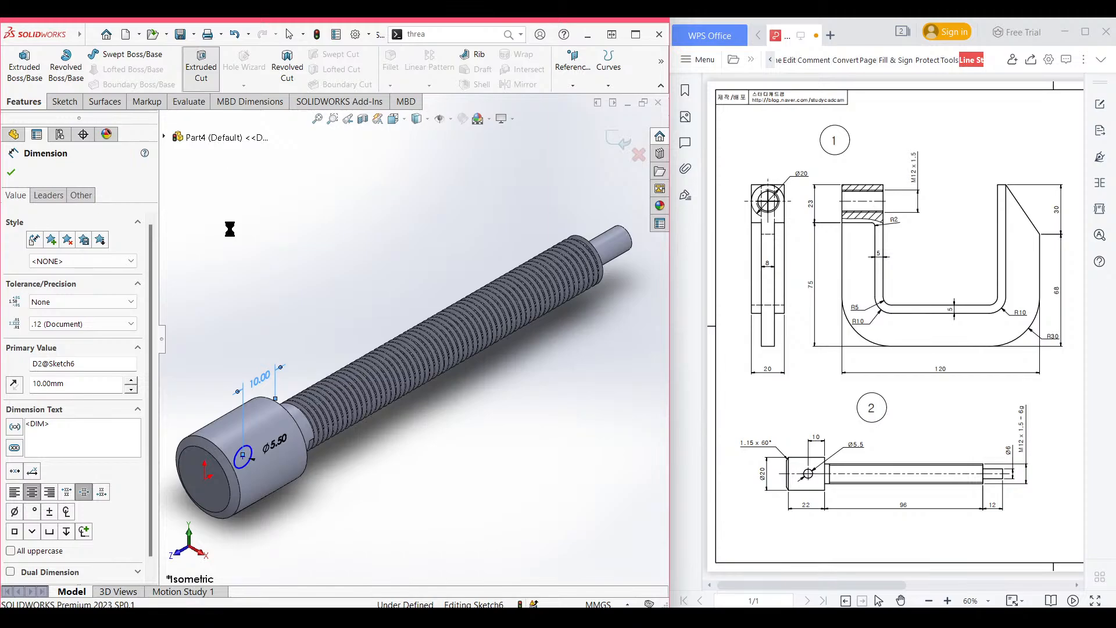
click(105, 256)
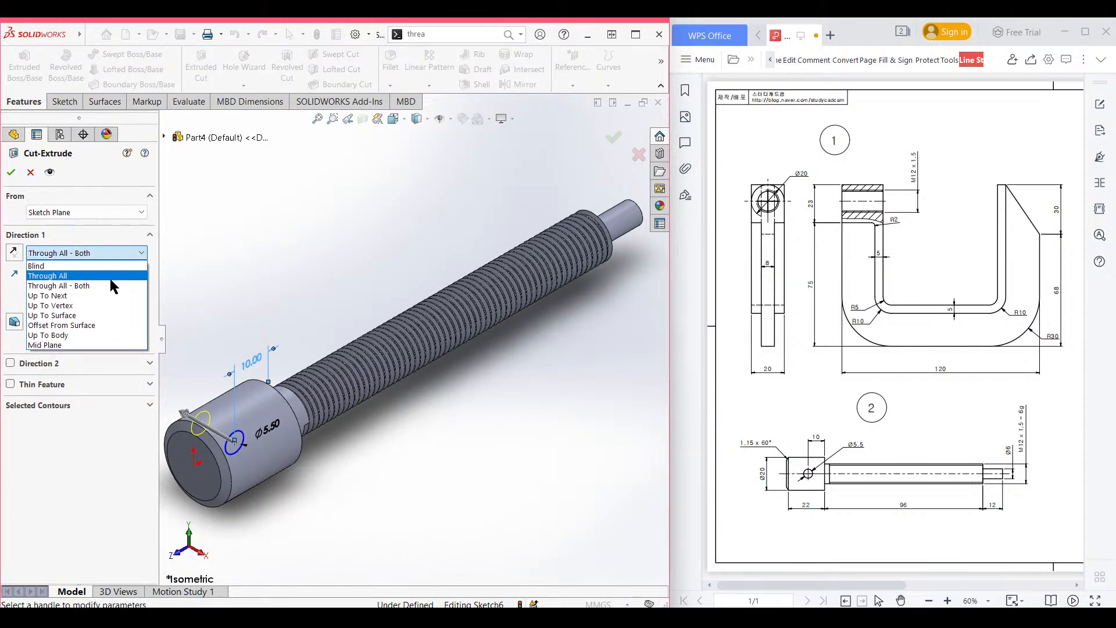
click(110, 280)
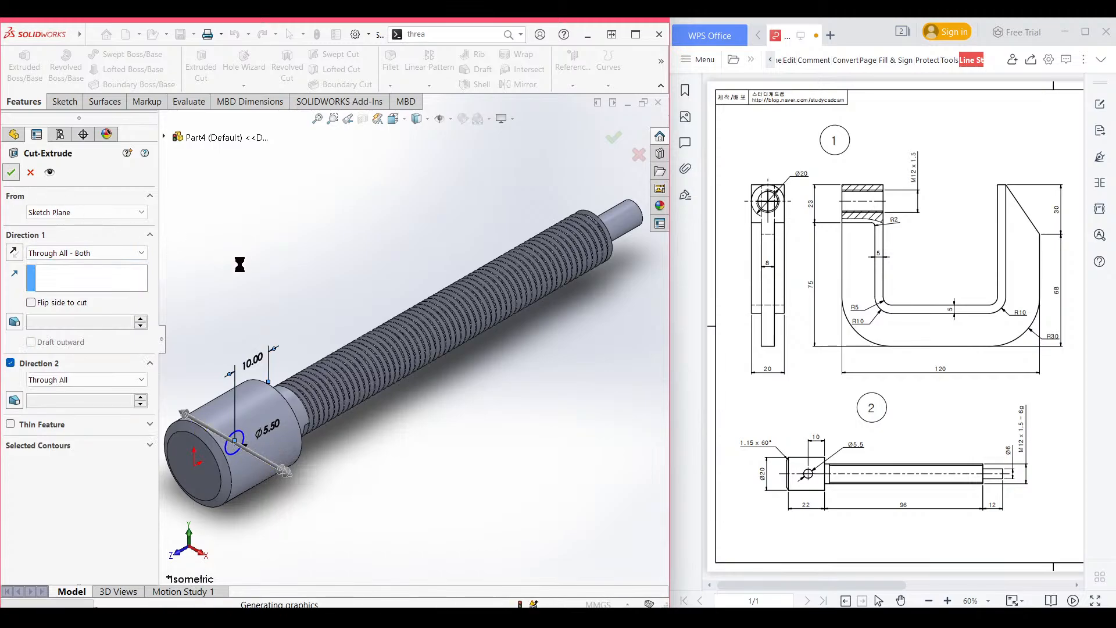
key(Return)
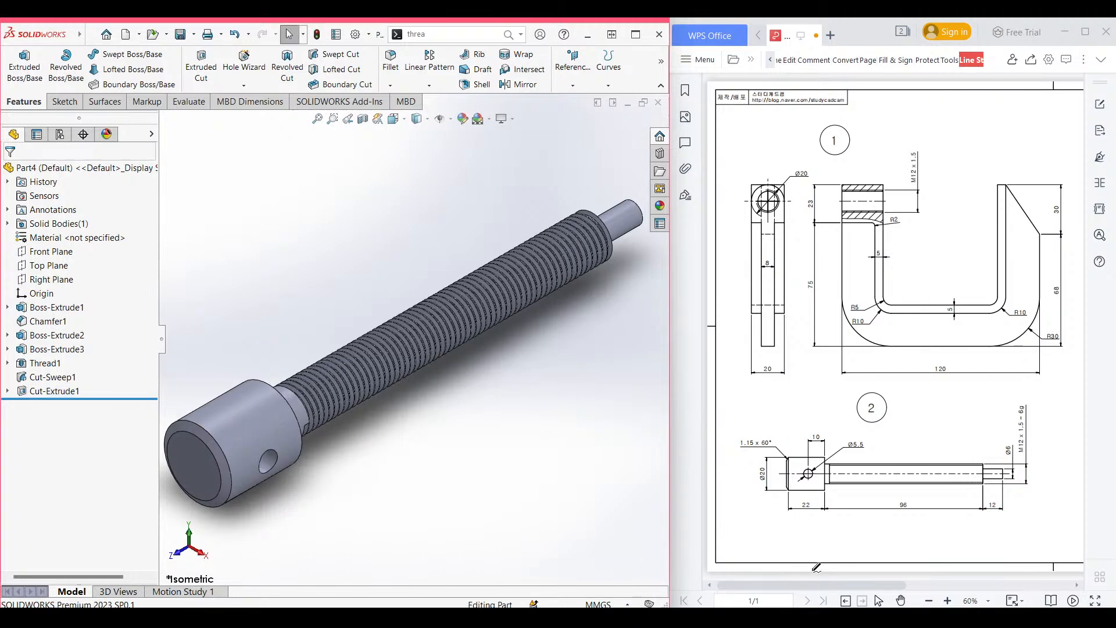
In the WPS Office drawing, show part 3 at 80% zoom and circle its Ø5 diameter and 96 mm length.
drag(830, 584, 905, 584)
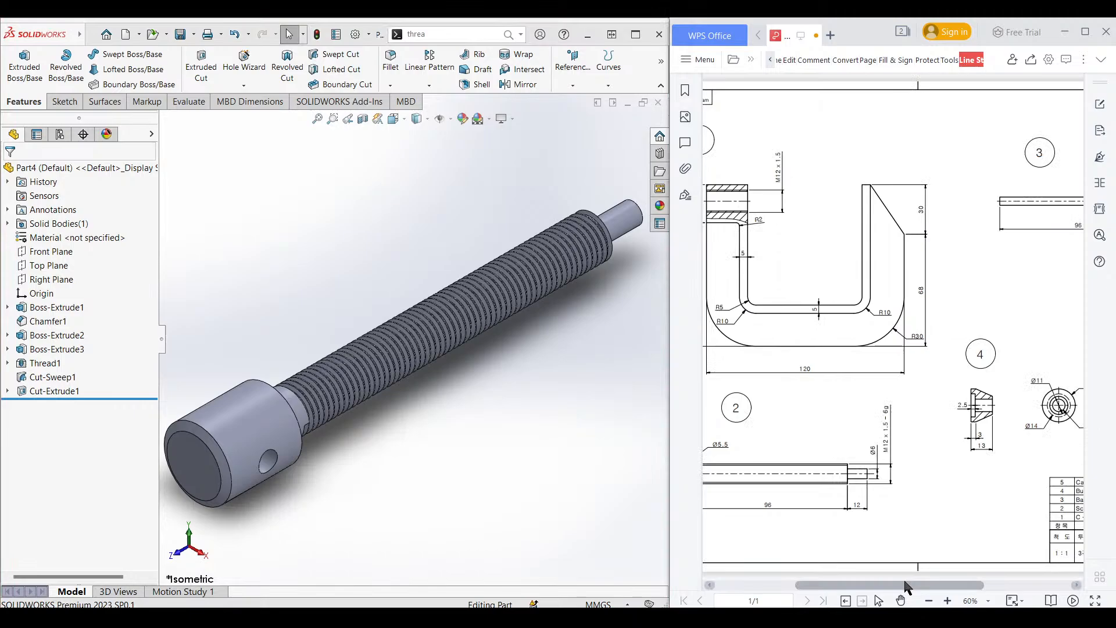
drag(905, 584, 992, 585)
click(947, 601)
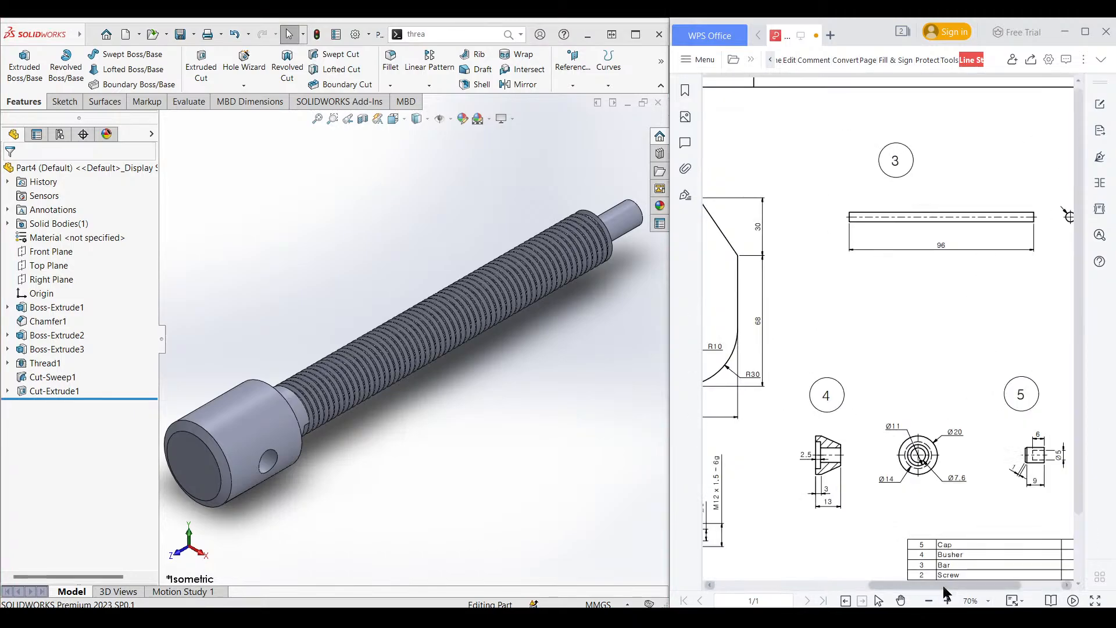
click(948, 600)
drag(947, 588, 969, 587)
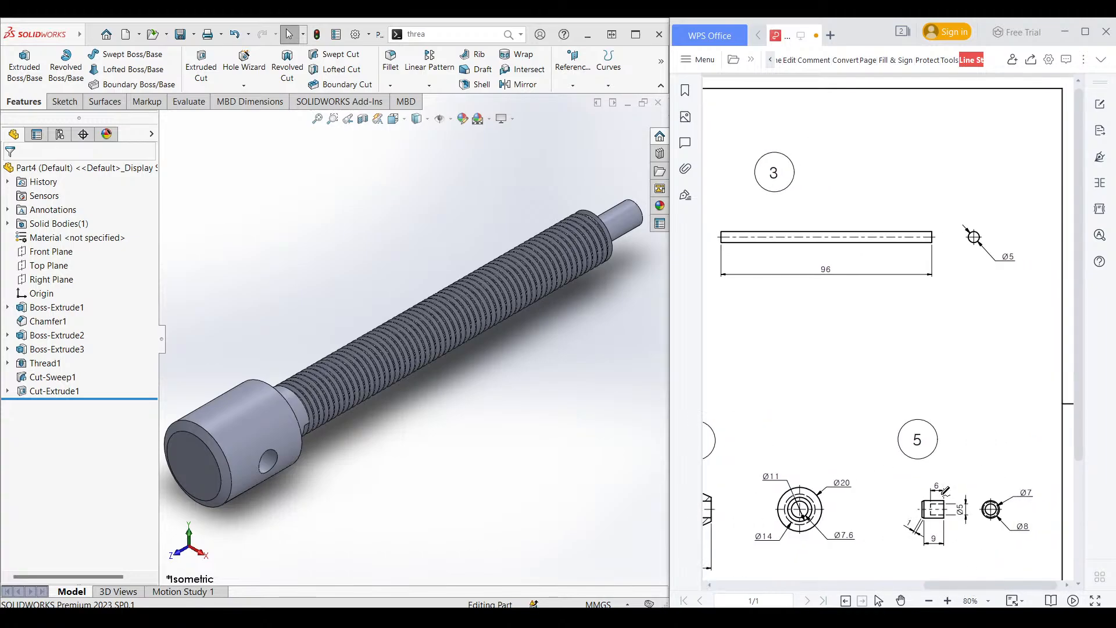
drag(987, 228, 1010, 243)
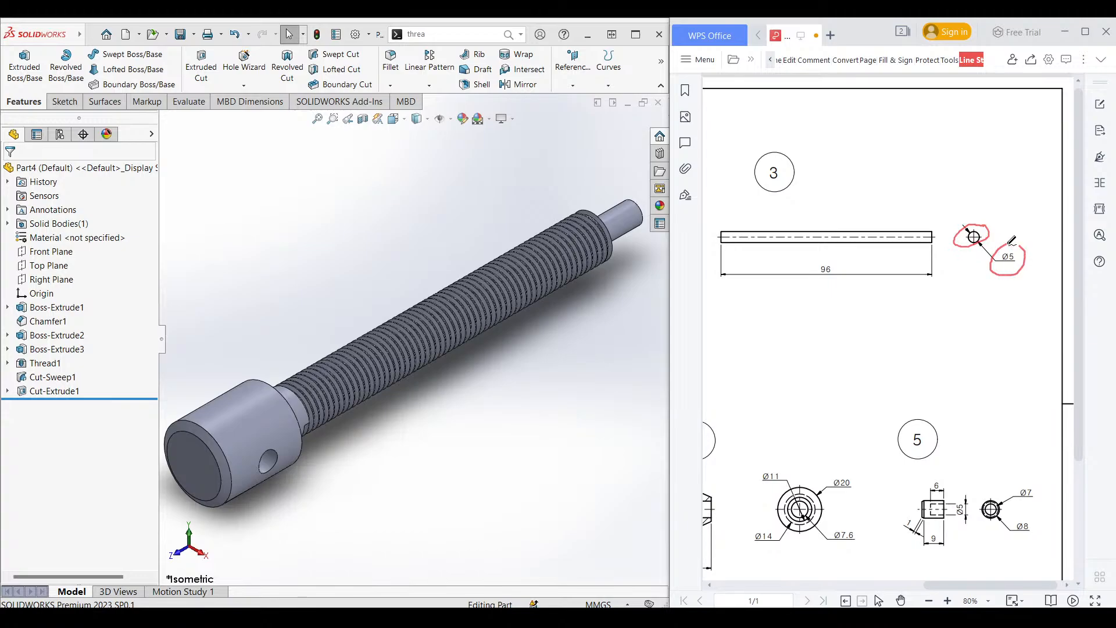
drag(821, 256, 846, 258)
Mark the part 3 bar on the exploded-view sheet to identify it, and return to the dimensioned drawing.
click(768, 39)
mouse_move(805, 306)
mouse_down()
mouse_move(776, 343)
mouse_move(840, 331)
mouse_up()
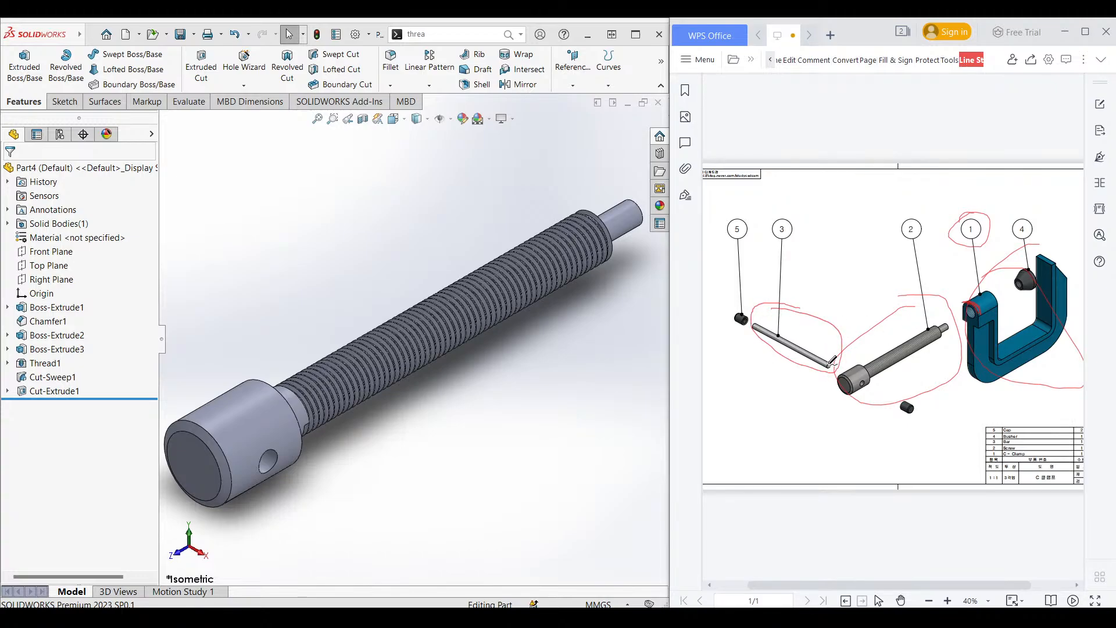
drag(836, 368, 796, 318)
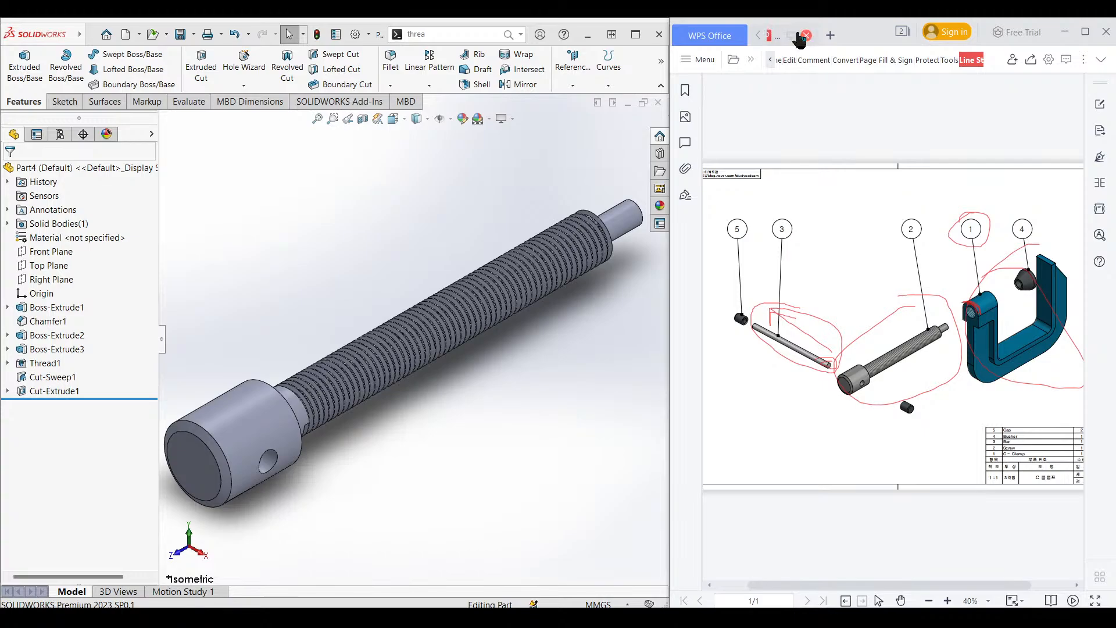
click(798, 36)
Create a new SOLIDWORKS part and sketch a 5 mm diameter circle centred on the origin on the Right Plane.
click(606, 435)
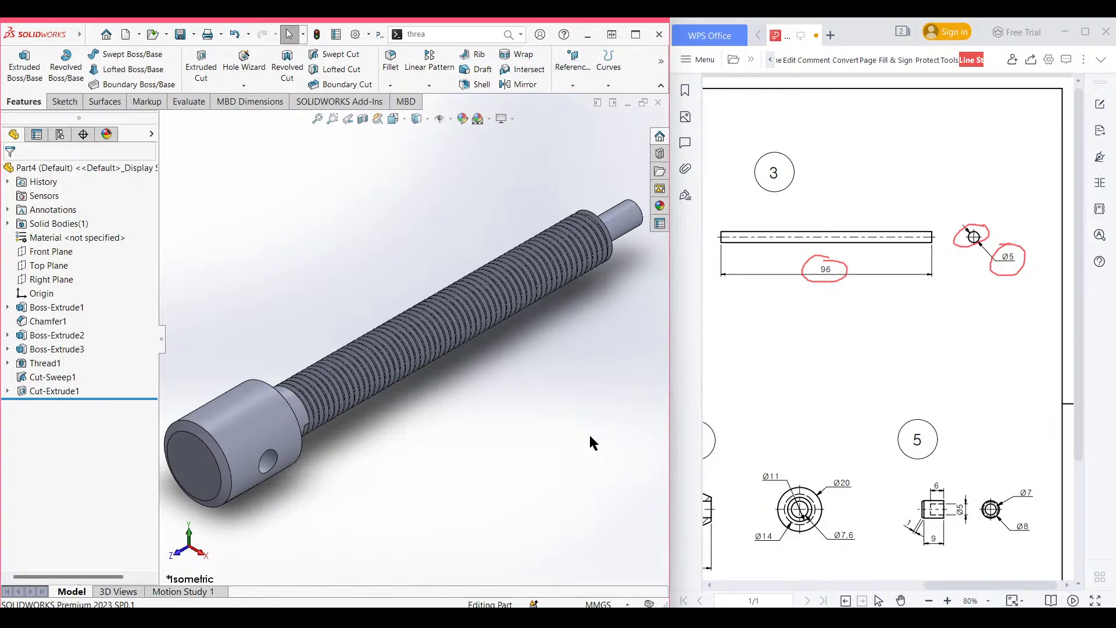
key(ctrl+n)
key(Return)
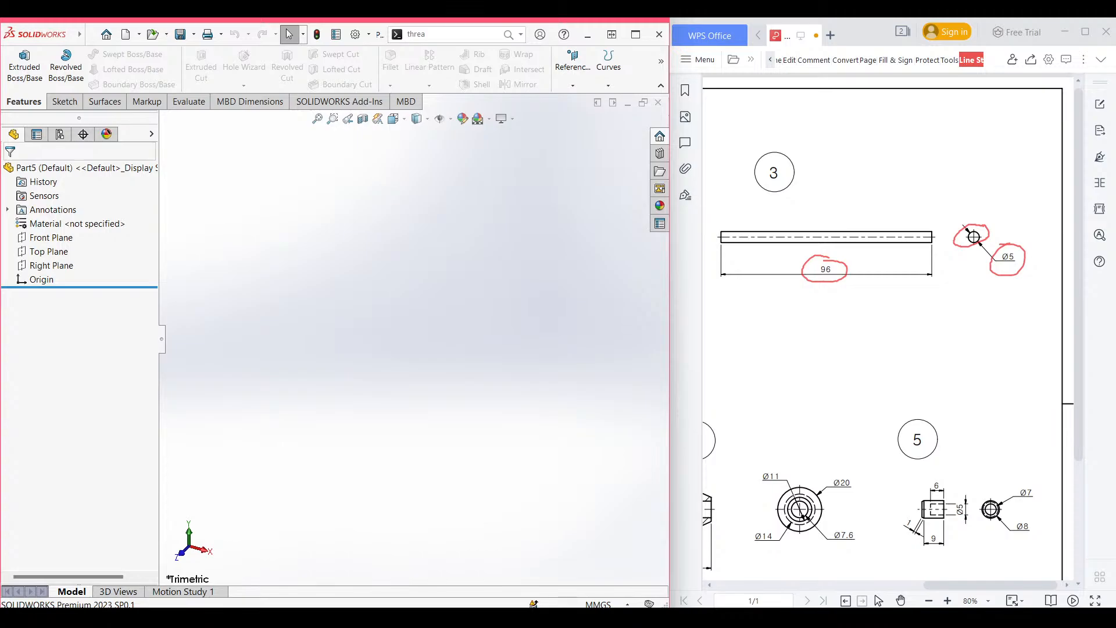
click(51, 265)
click(58, 251)
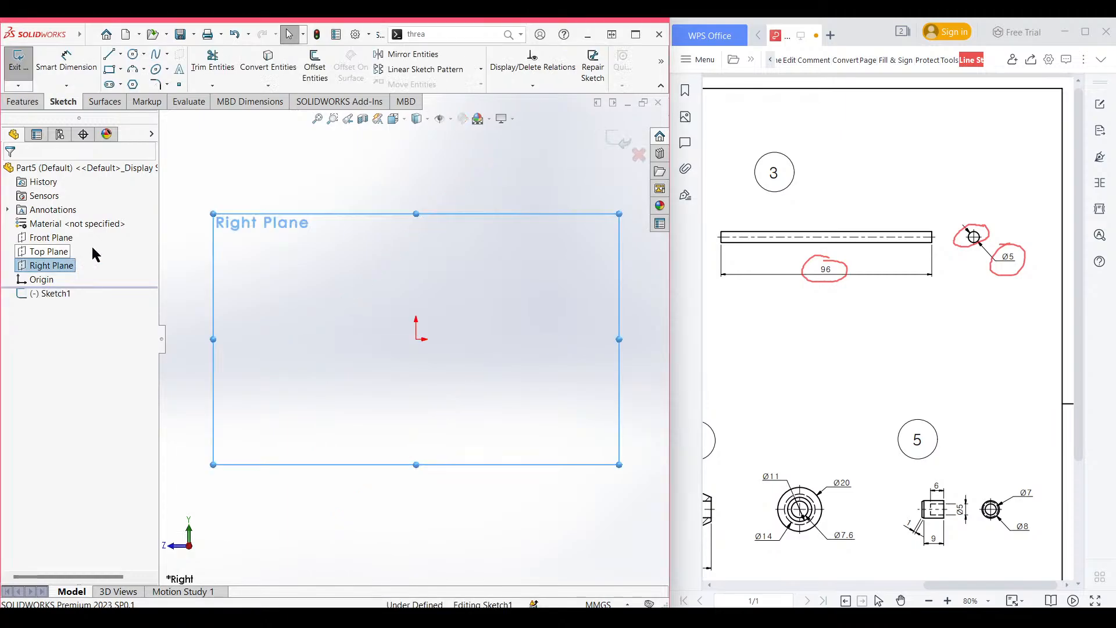
click(133, 55)
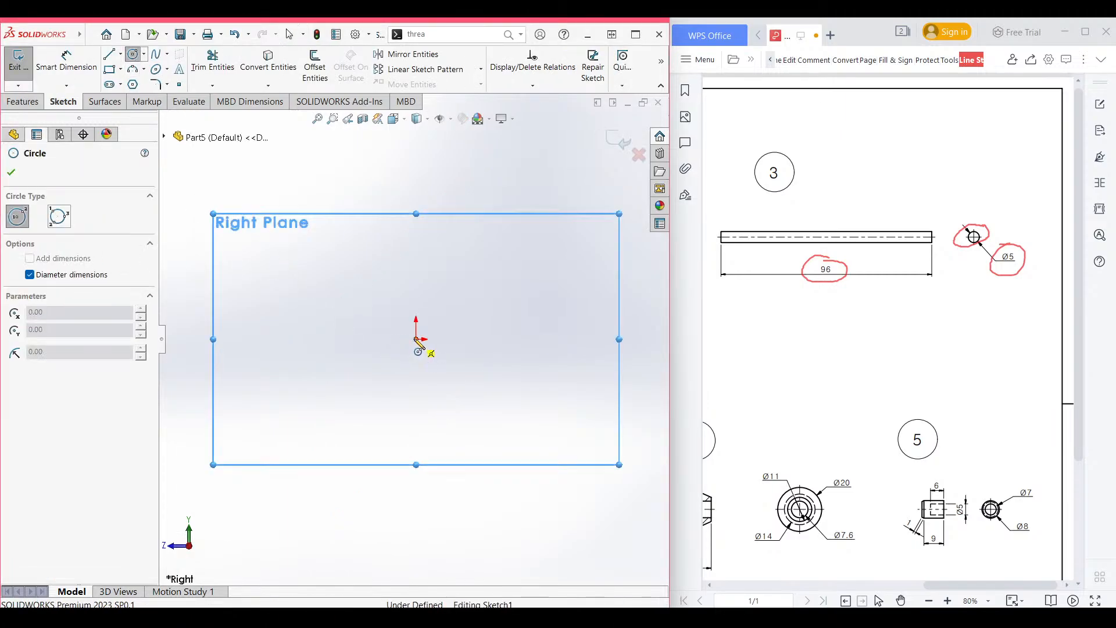
click(415, 338)
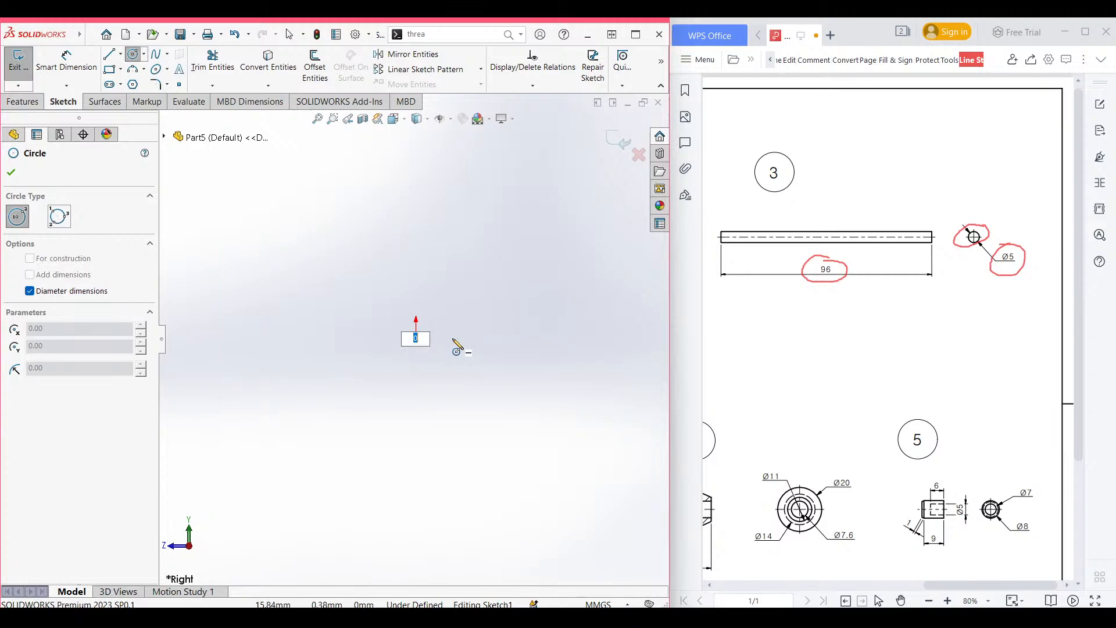
text(5)
key(Return)
key(ctrl+7)
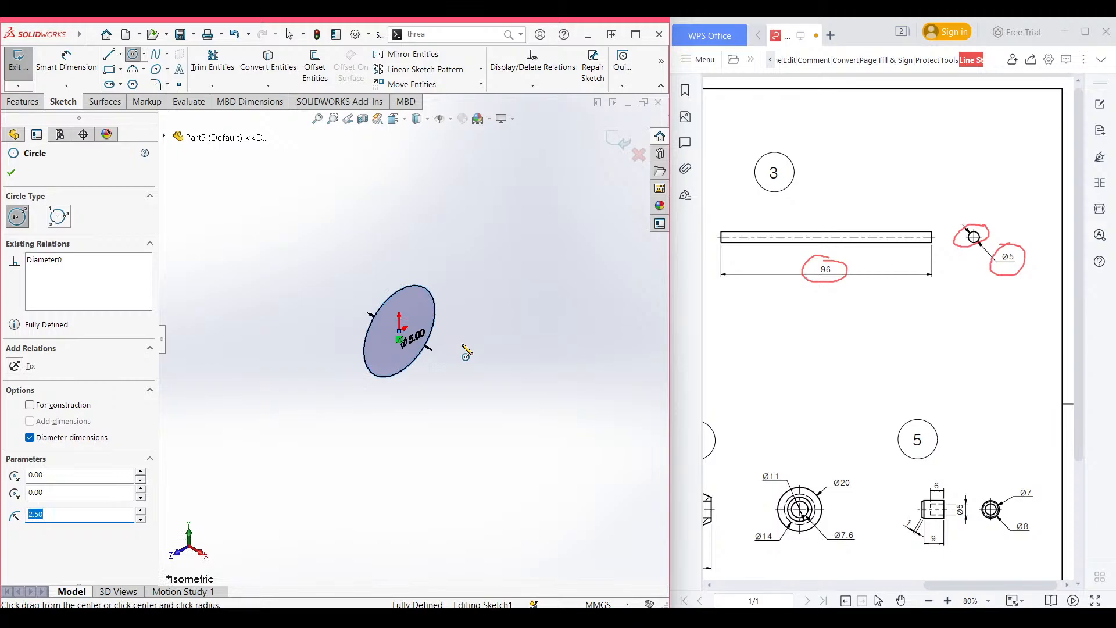
Extrude the 5 mm circle 96 mm to form the bar.
click(22, 101)
click(25, 69)
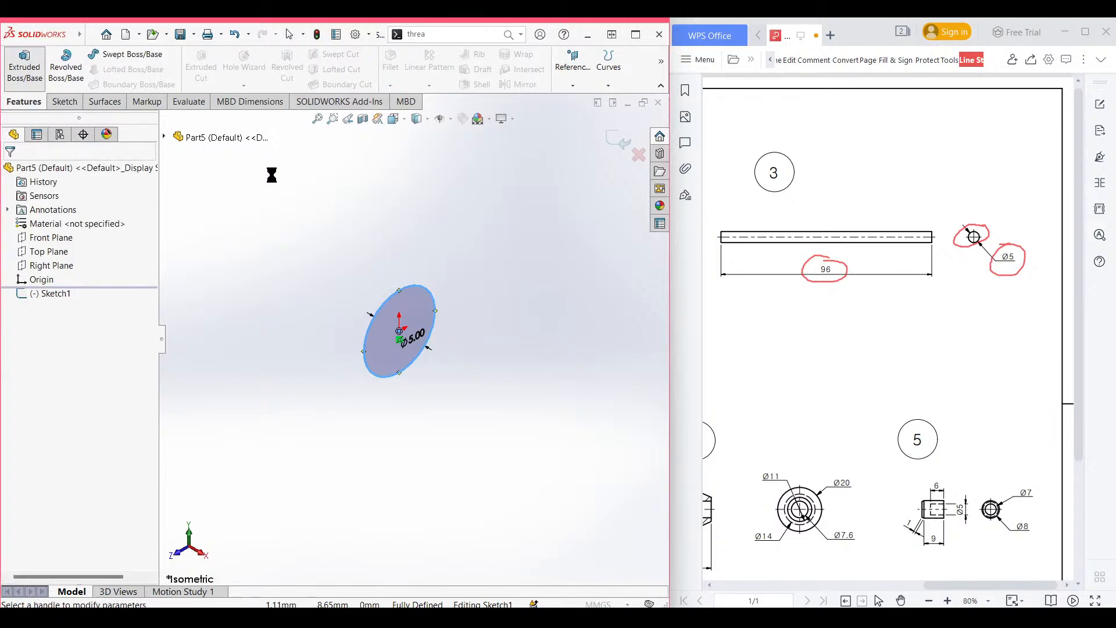
text(96)
key(Return)
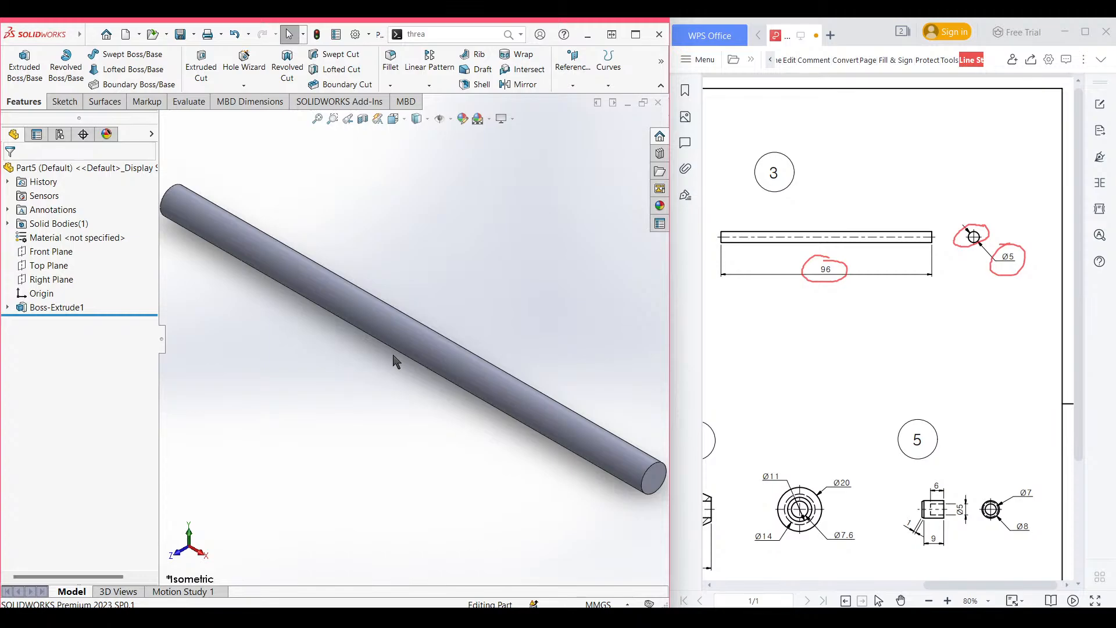
Create a new SOLIDWORKS part and bring part 4 of the WPS Office drawing into view at 90% zoom.
key(ctrl+n)
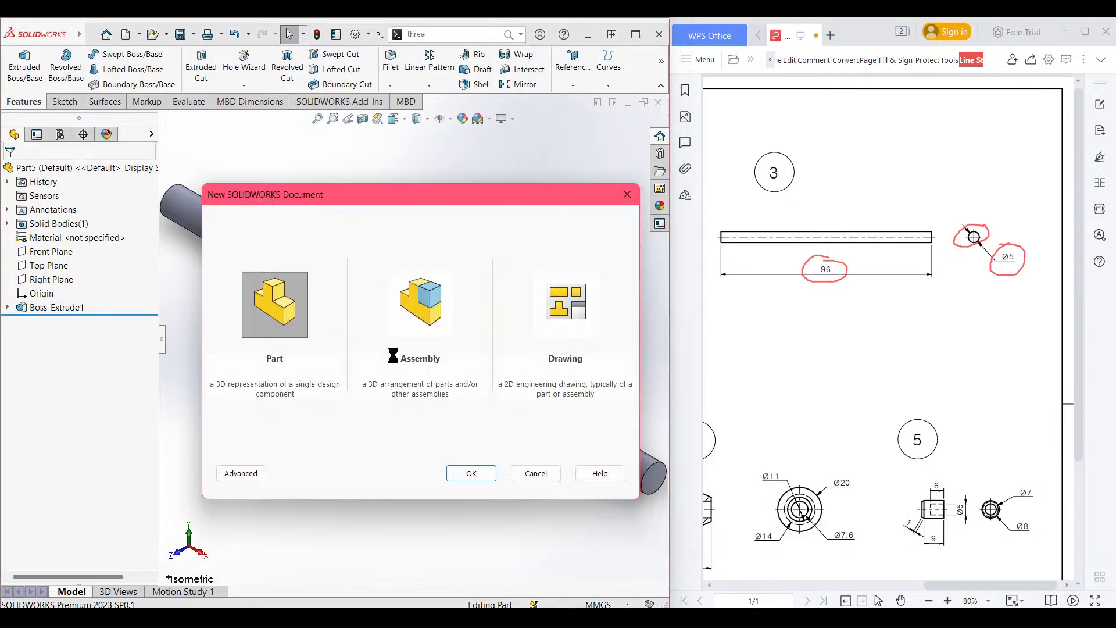
key(Return)
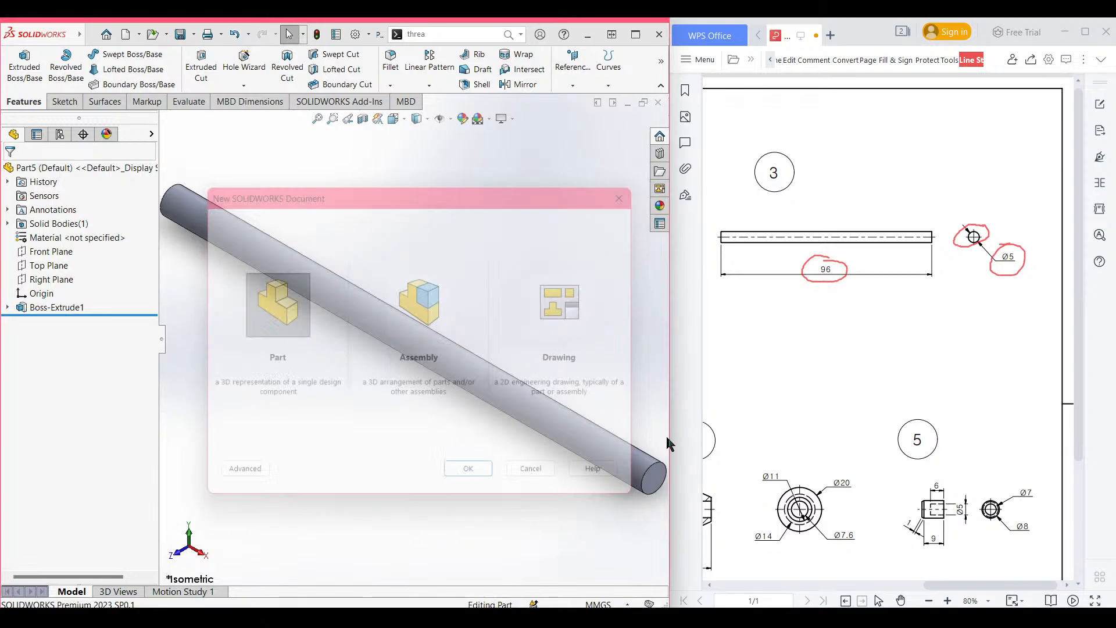
mouse_move(995, 585)
mouse_down()
mouse_move(916, 586)
mouse_move(959, 586)
mouse_up()
ctrl+scroll(917, 586, up, 1)
drag(1080, 386, 1080, 459)
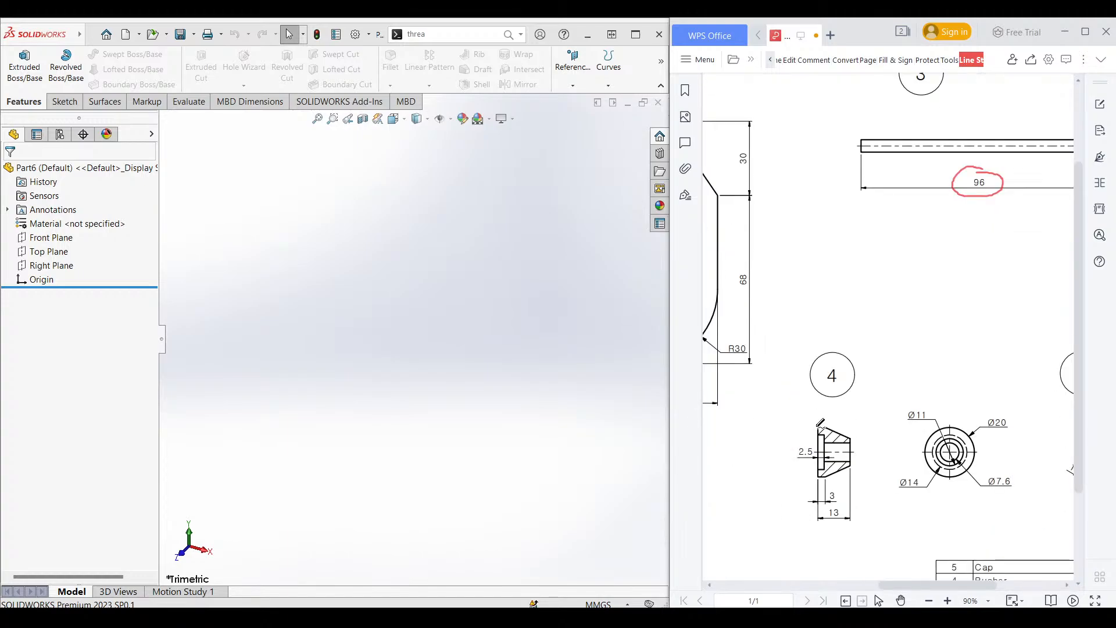
Circle part 4 on the exploded-view sheet to identify it, and return to the dimensioned drawing.
mouse_move(816, 427)
mouse_down()
mouse_move(851, 436)
mouse_move(852, 457)
mouse_move(820, 428)
mouse_up()
key(ctrl+z)
click(759, 34)
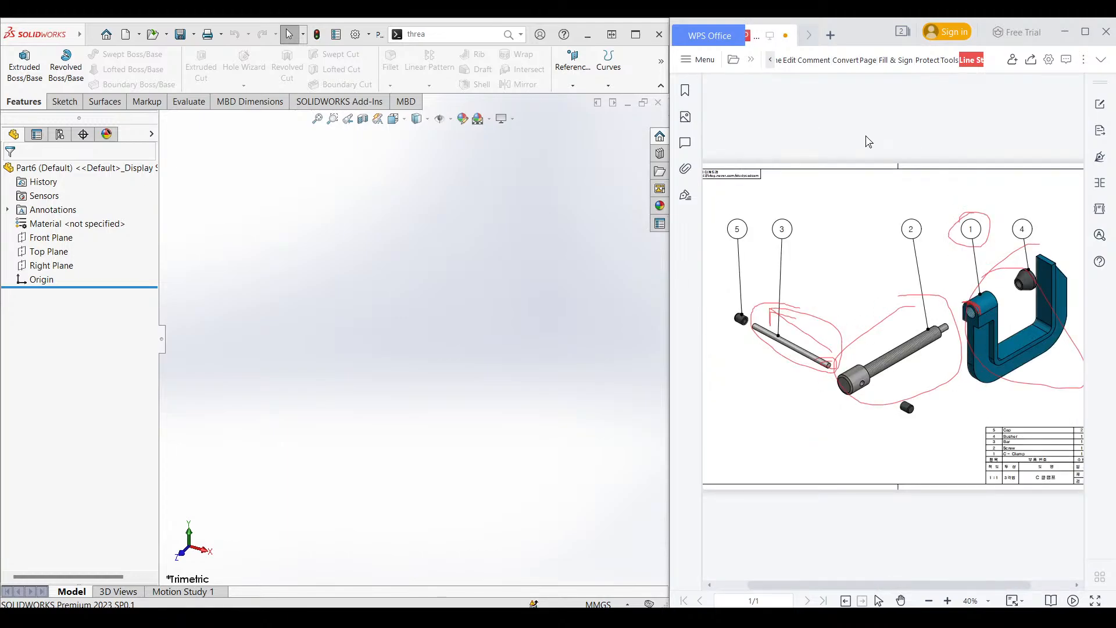
mouse_move(1036, 256)
mouse_down()
mouse_move(1009, 277)
mouse_move(1042, 260)
mouse_move(1026, 256)
mouse_up()
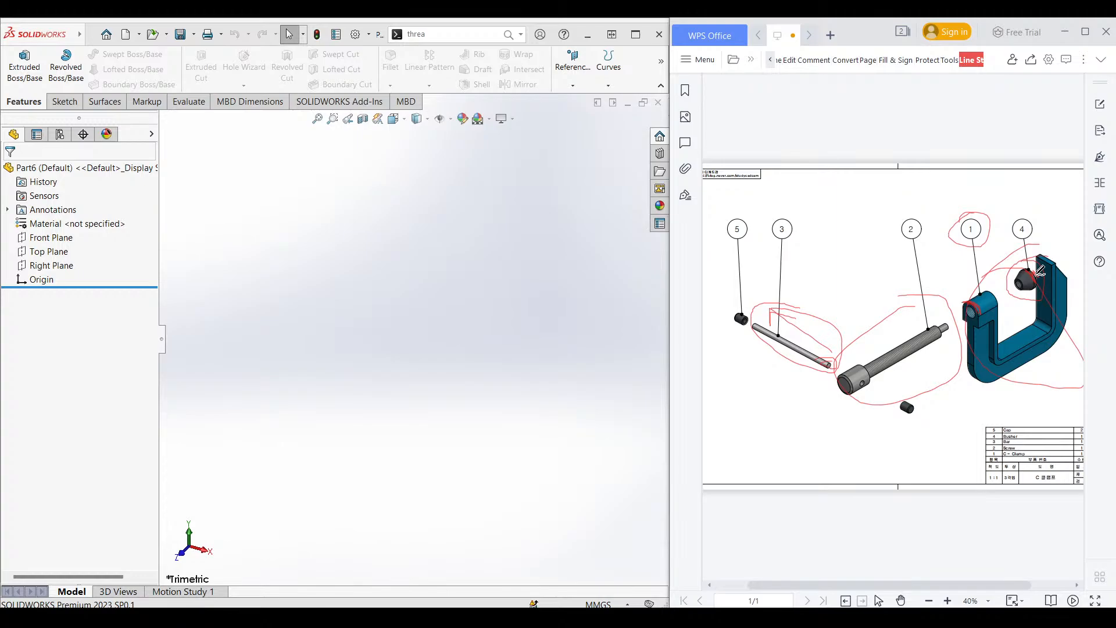
click(779, 37)
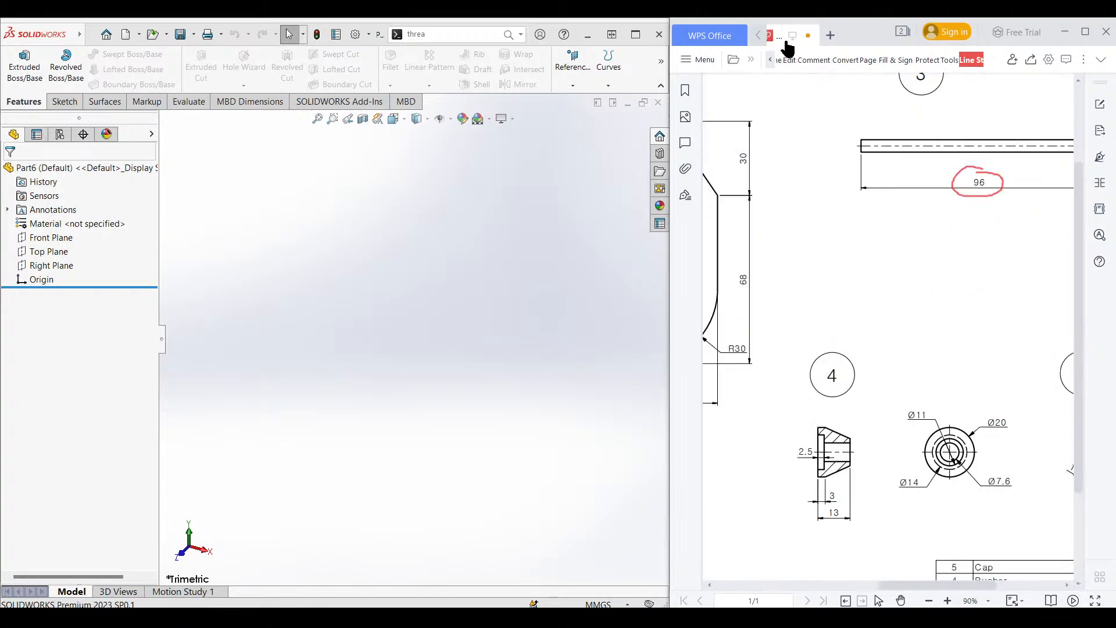
Mark part 4's outer shape on the drawing: the Ø20 rim 3 mm thick, the Ø14 end and the tapered edges between them.
drag(816, 428, 815, 484)
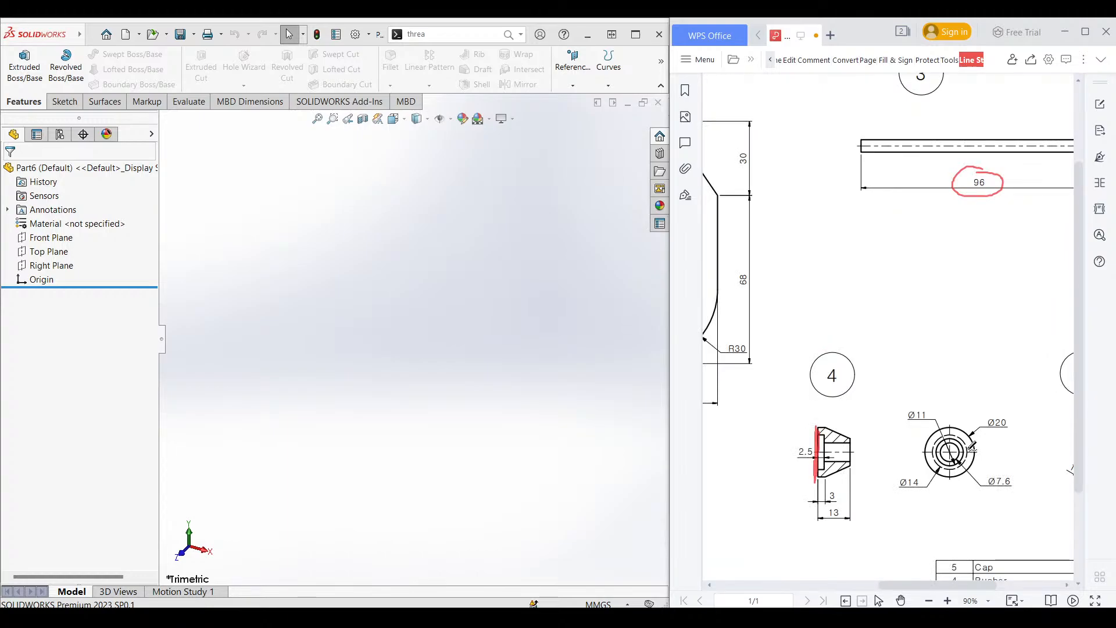
mouse_move(995, 414)
mouse_down()
mouse_move(1009, 407)
mouse_move(974, 435)
mouse_up()
drag(847, 492, 840, 488)
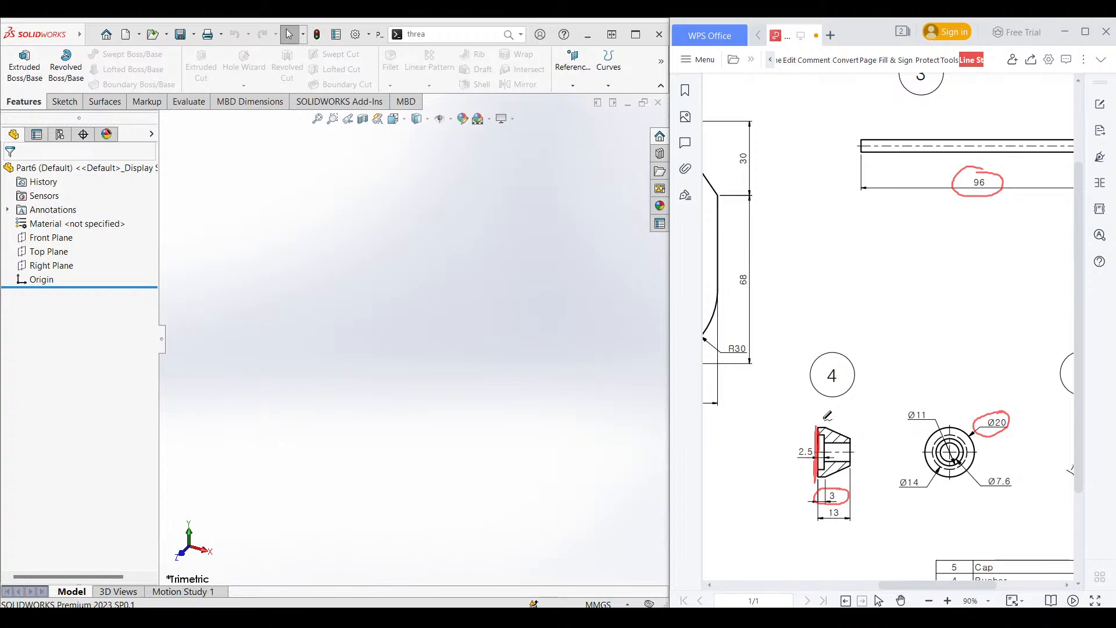
drag(824, 429, 822, 477)
drag(850, 415, 852, 480)
drag(916, 472, 914, 473)
drag(826, 428, 854, 437)
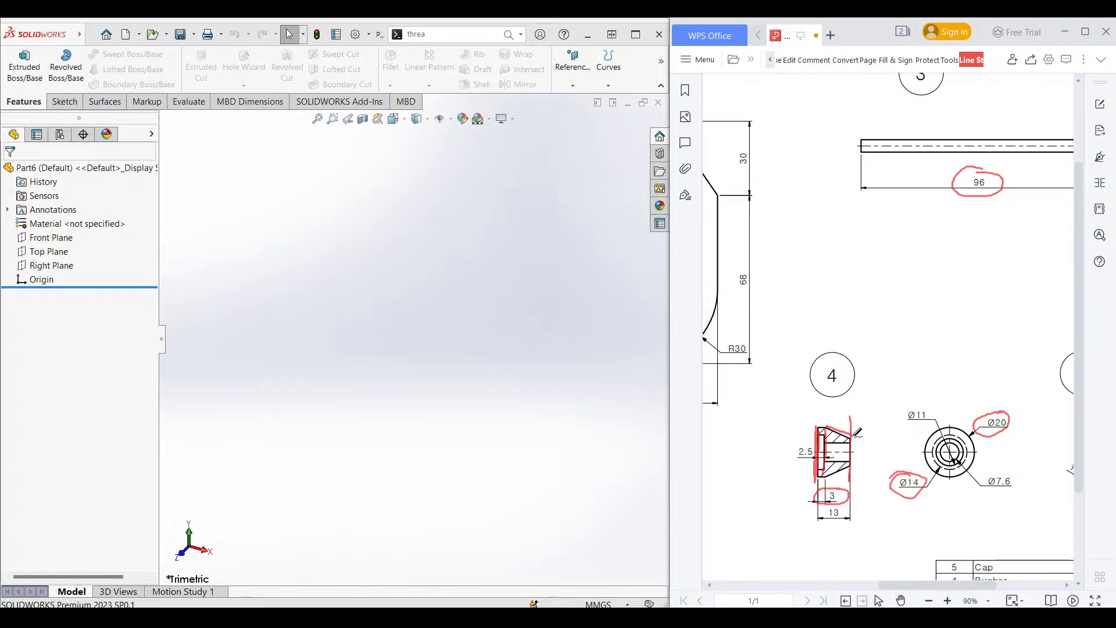
drag(827, 476, 852, 465)
drag(830, 429, 852, 433)
Undo the red markings on the dimensioned drawing, including those around the part 3 dimensions.
key(ctrl+z)
key(ctrl+z)
key(ctrl+z)
key(ctrl+z)
key(ctrl+z)
key(ctrl+z)
key(ctrl+z)
key(ctrl+z)
key(ctrl+z)
key(ctrl+z)
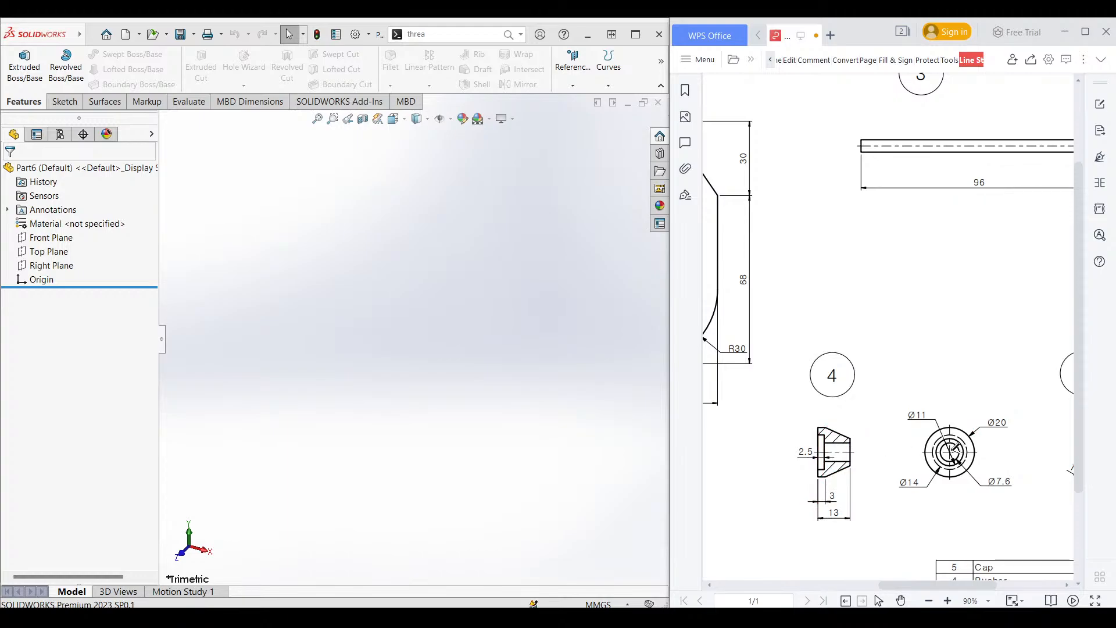
Mark part 4's Ø11 recess 2.5 mm deep and its Ø7.6 hole on the drawing, and undo these markings.
drag(932, 414, 931, 411)
mouse_move(819, 429)
mouse_down()
mouse_move(820, 465)
mouse_move(815, 443)
mouse_up()
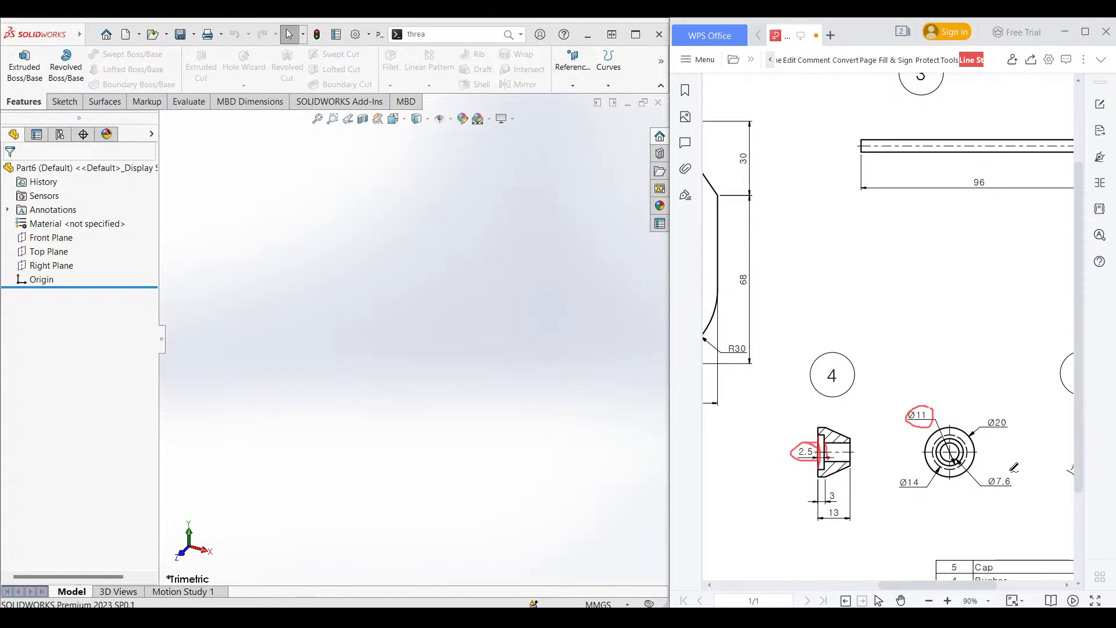
mouse_move(1009, 471)
mouse_down()
mouse_move(1028, 491)
mouse_move(978, 475)
mouse_up()
mouse_move(848, 452)
mouse_down()
mouse_move(834, 451)
mouse_move(877, 453)
mouse_move(871, 461)
mouse_up()
key(ctrl+z)
key(ctrl+z)
key(ctrl+z)
key(ctrl+z)
key(ctrl+z)
key(ctrl+z)
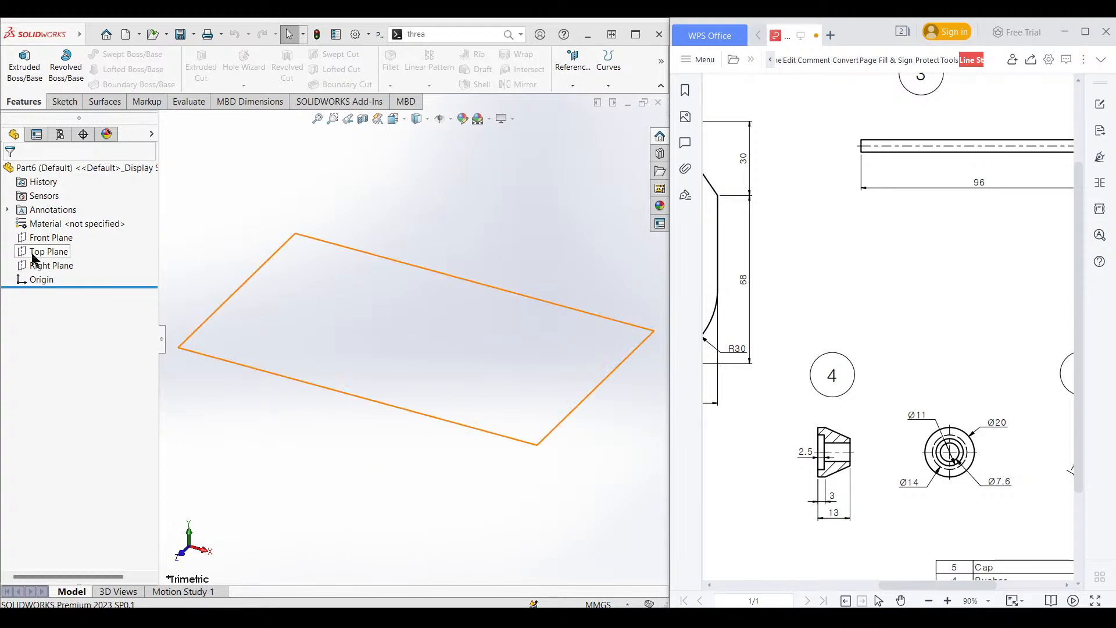
In SOLIDWORKS, sketch a 20 mm diameter circle centred on the origin on the Front Plane.
click(50, 238)
right_click(50, 239)
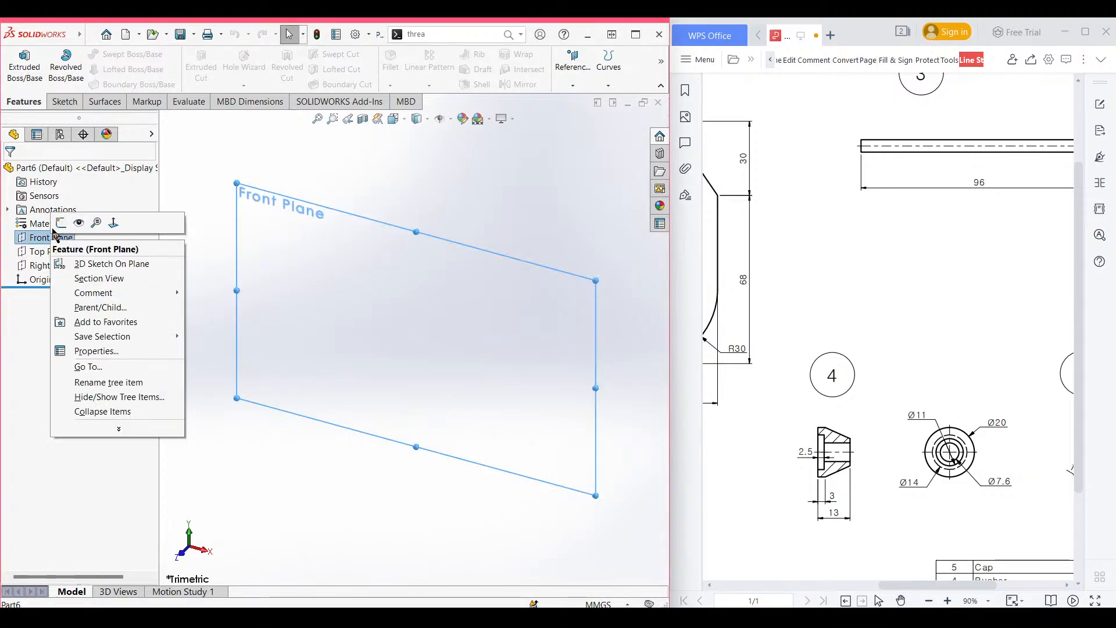
click(61, 224)
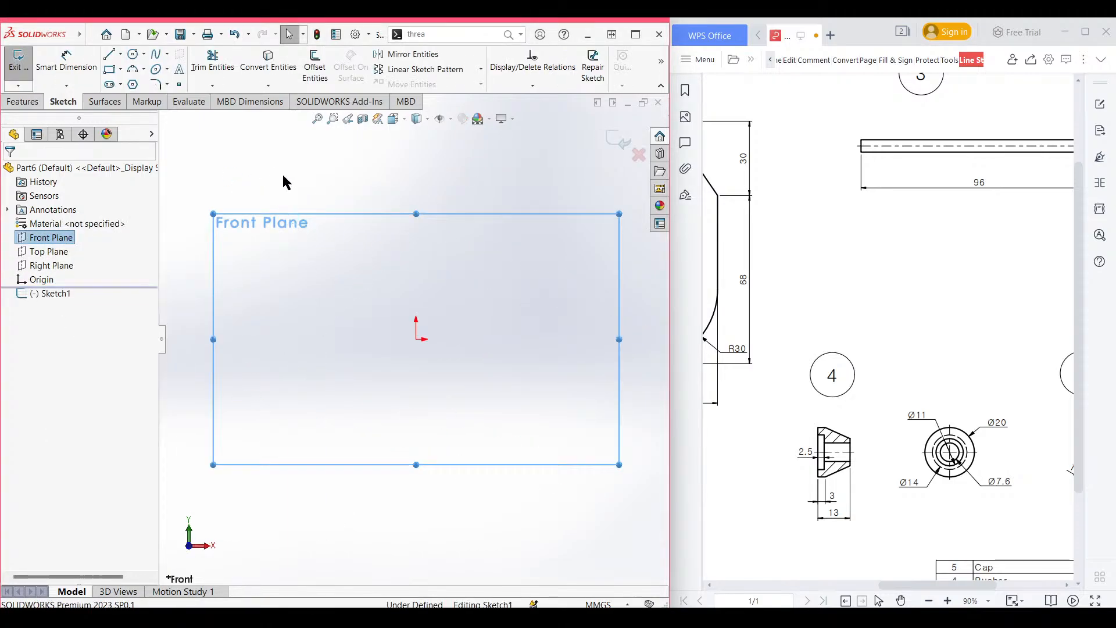
key(c)
click(416, 339)
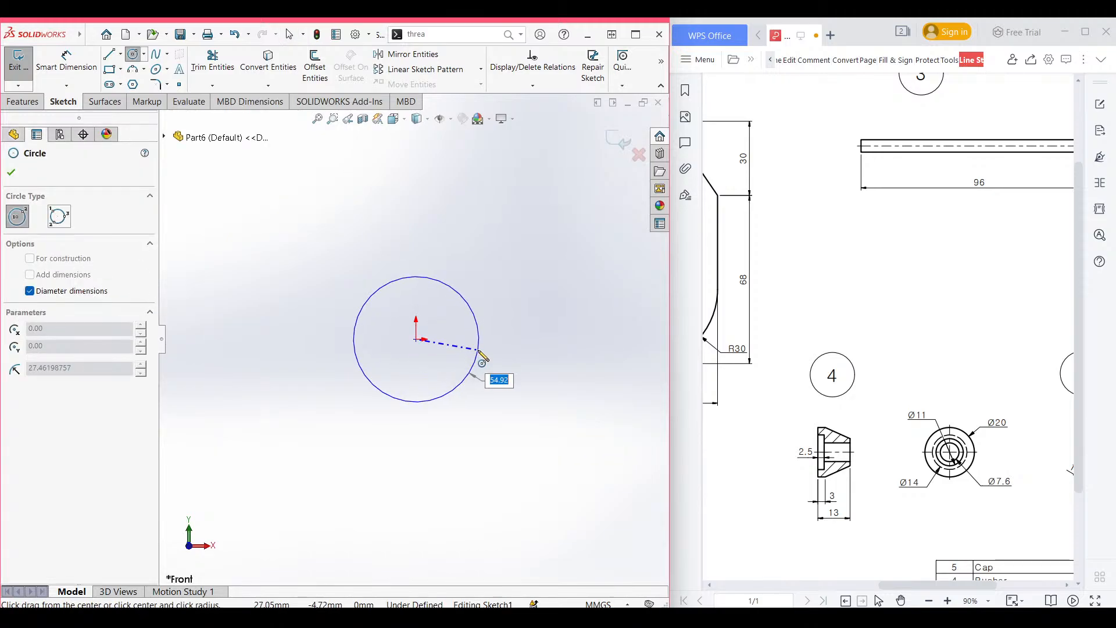
text(20)
key(Return)
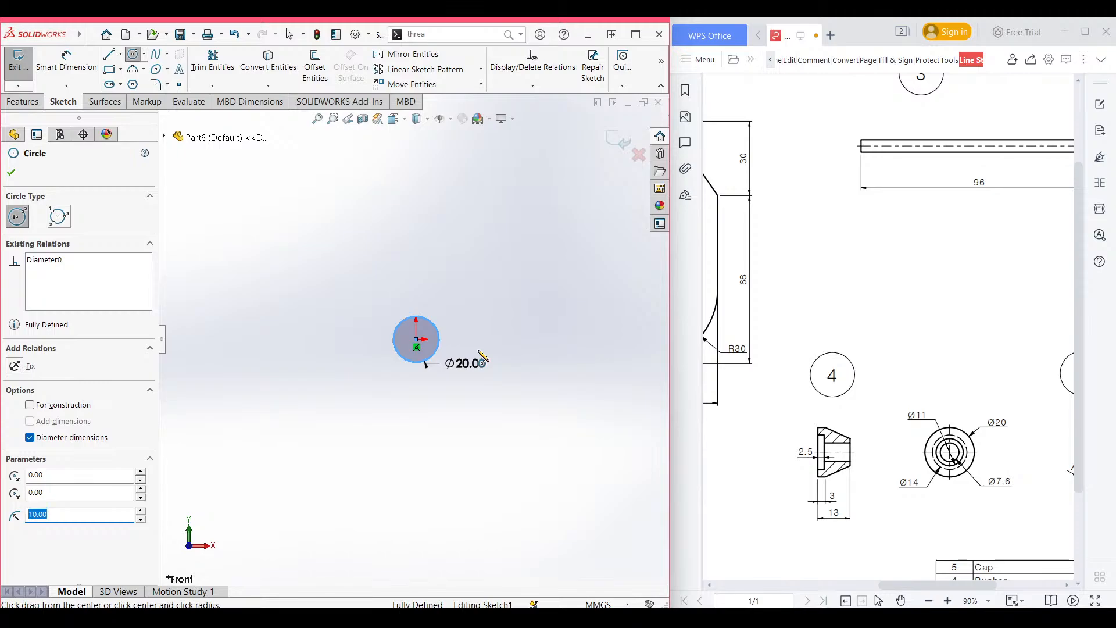
Extrude the 20 mm circle 3 mm to form the disc.
key(ctrl+7)
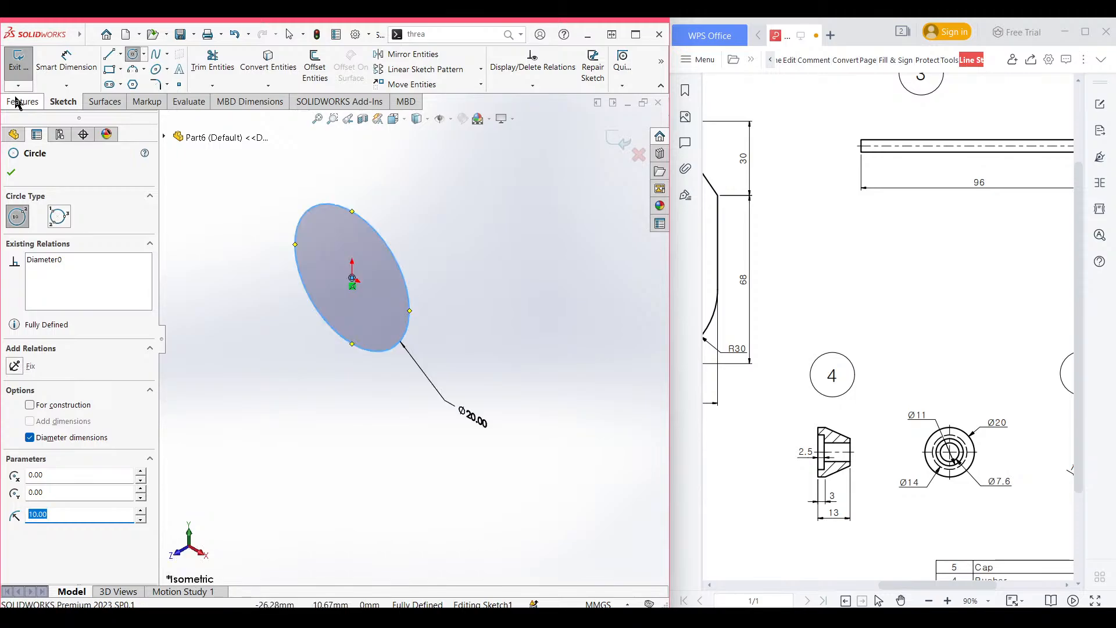
click(22, 101)
click(24, 67)
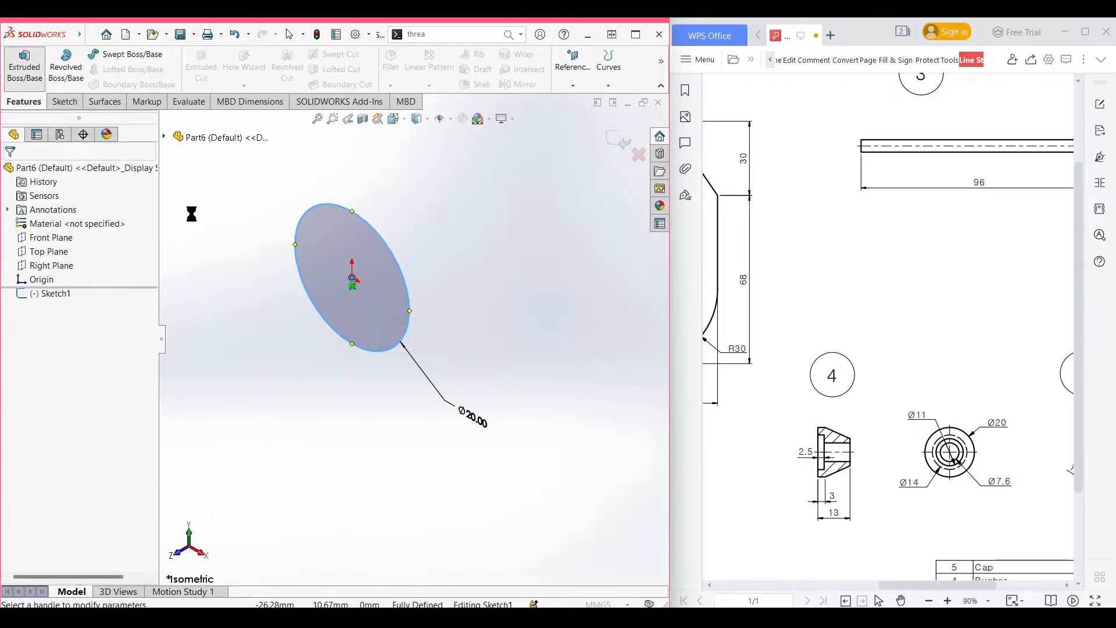
text(3)
key(Return)
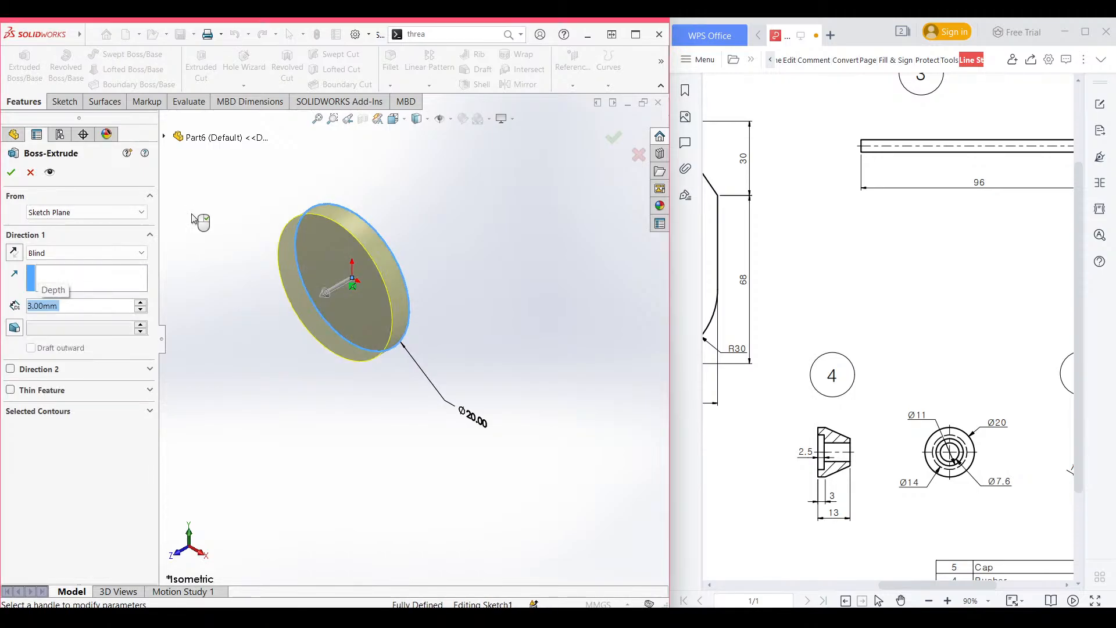
click(11, 172)
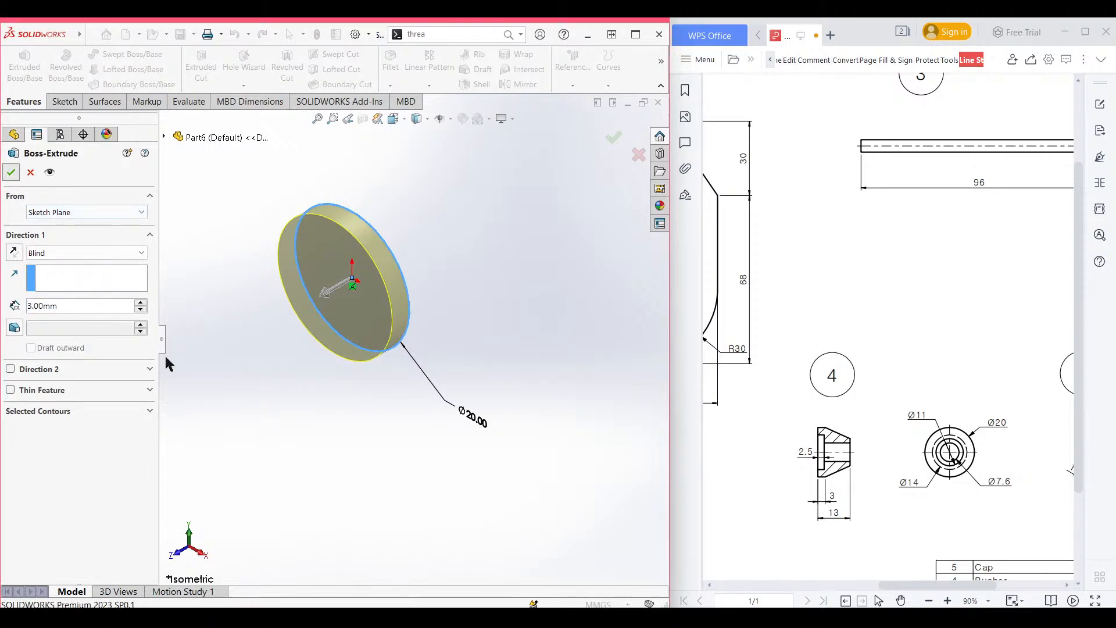
Sketch on the disc's front face, convert the face's circular edge into the sketch with Convert Entities, and close the sketch.
click(361, 271)
right_click(361, 270)
click(398, 259)
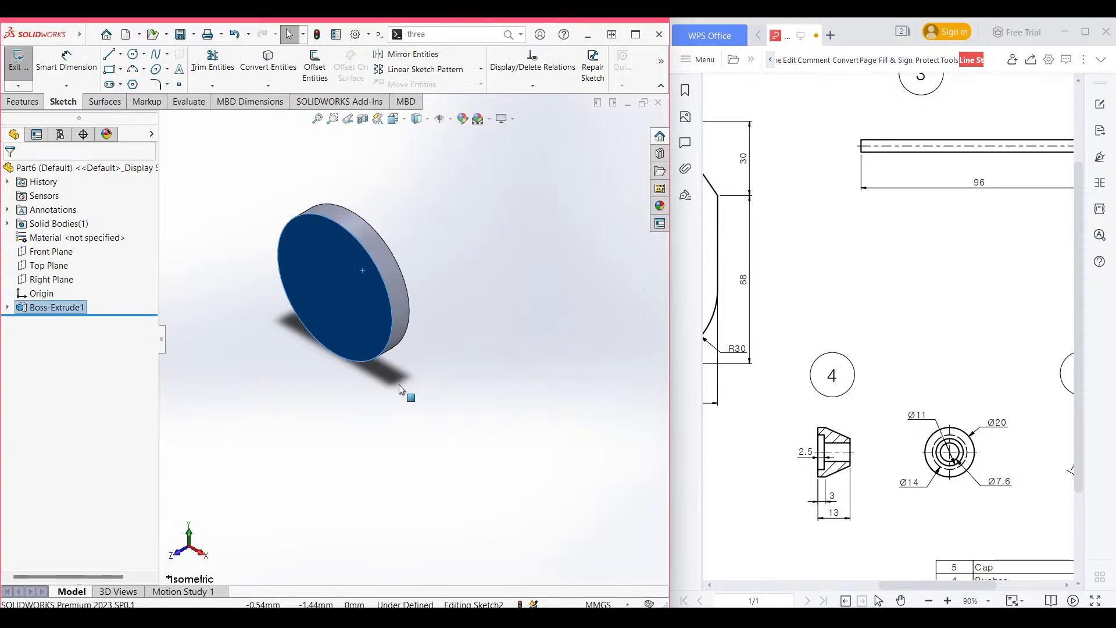
click(231, 236)
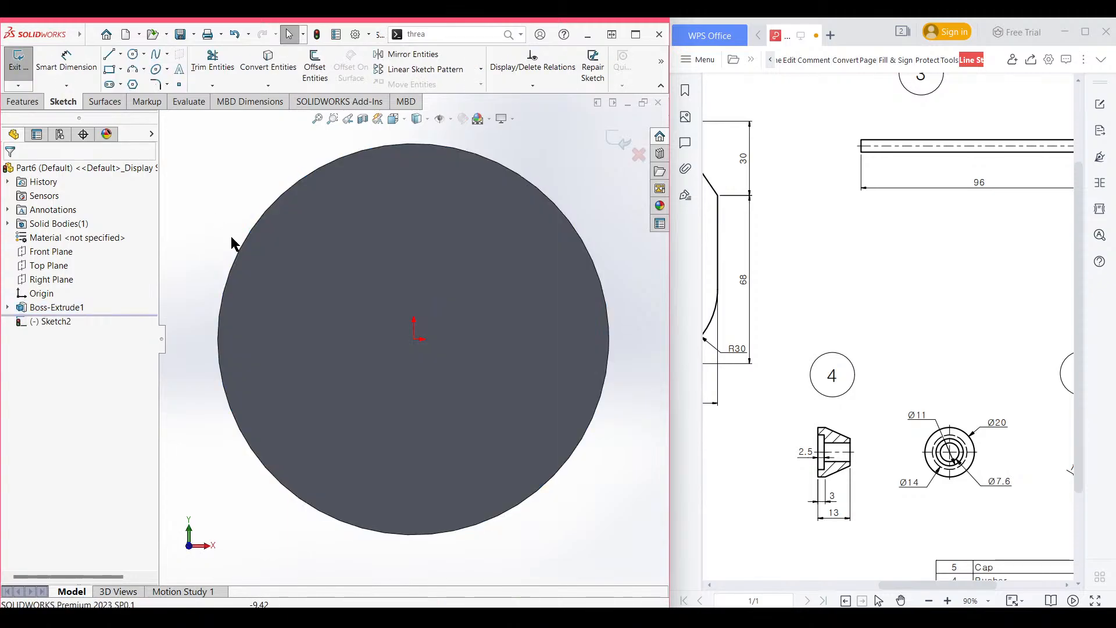
scroll(230, 237, up, 2)
middle_drag(230, 237, 205, 282)
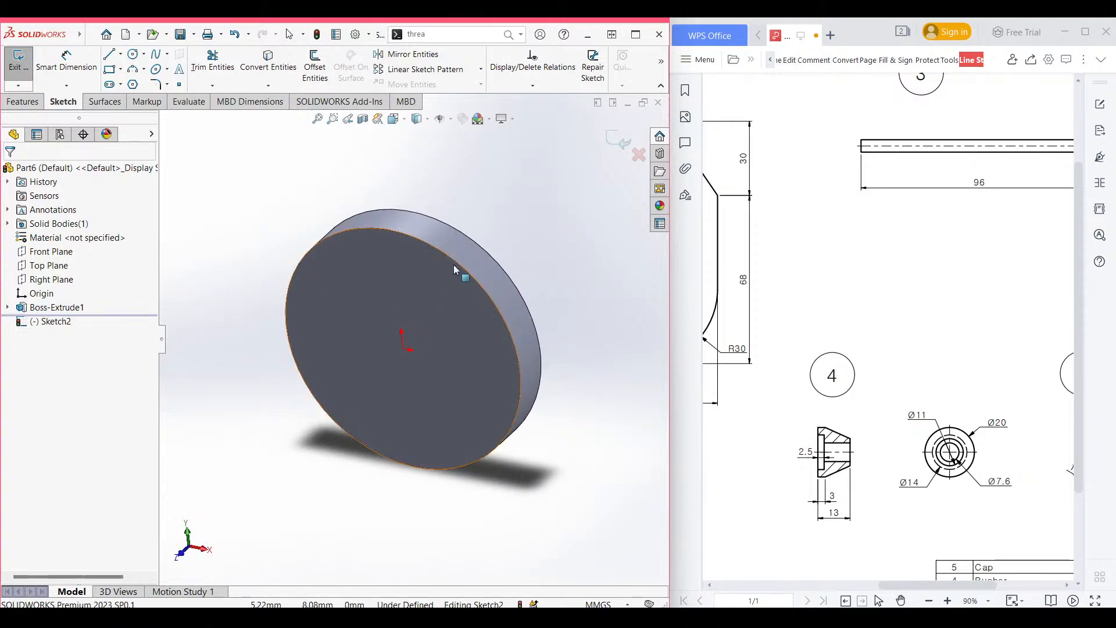
click(437, 296)
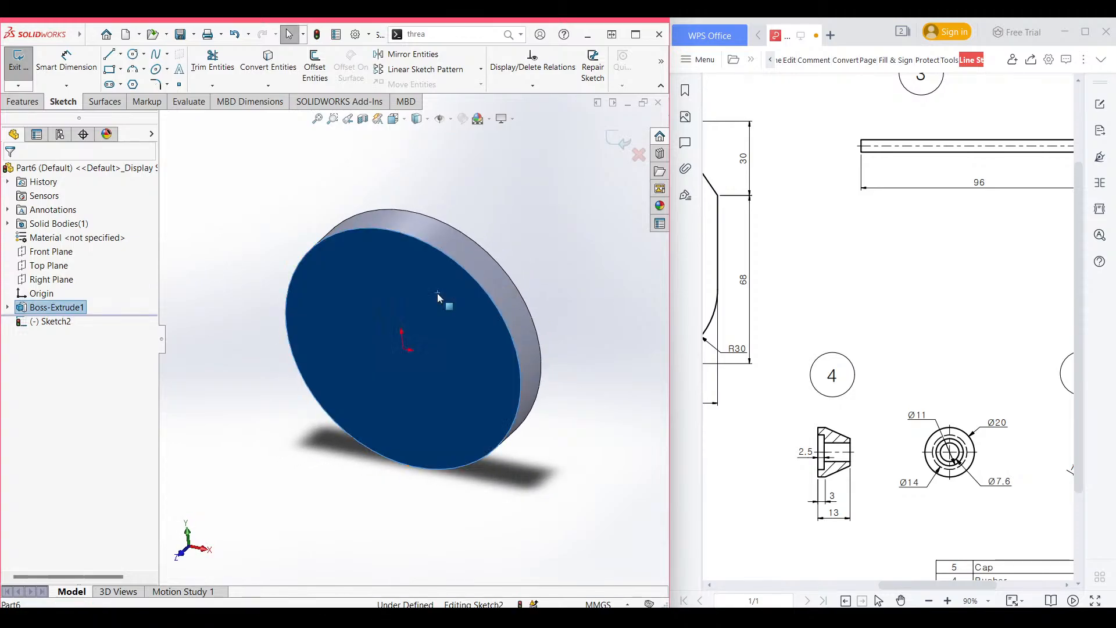
click(285, 74)
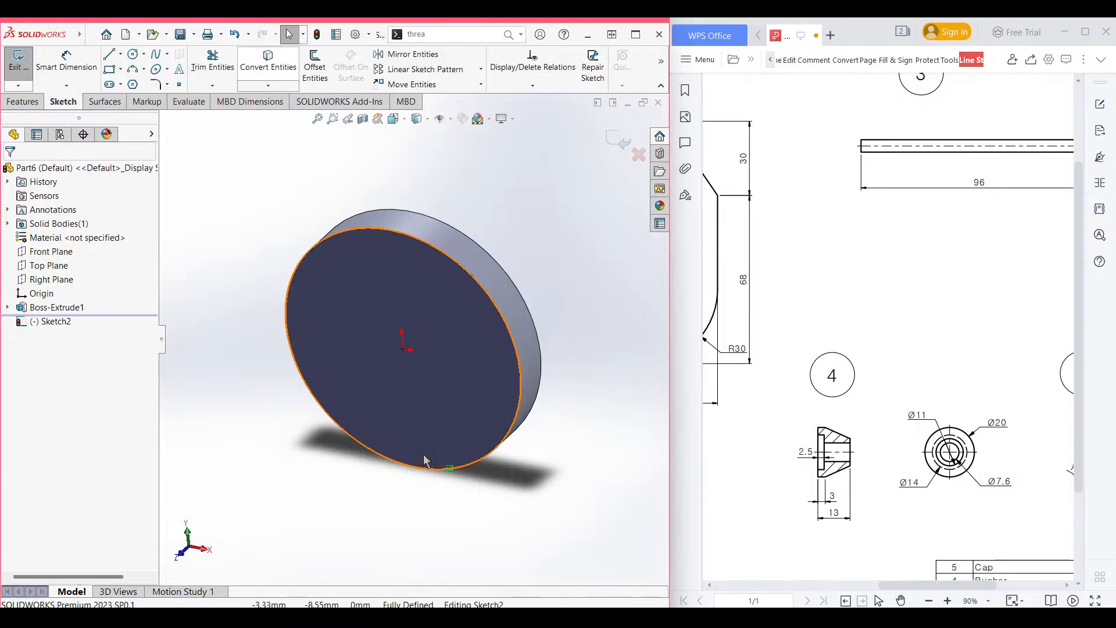
click(615, 146)
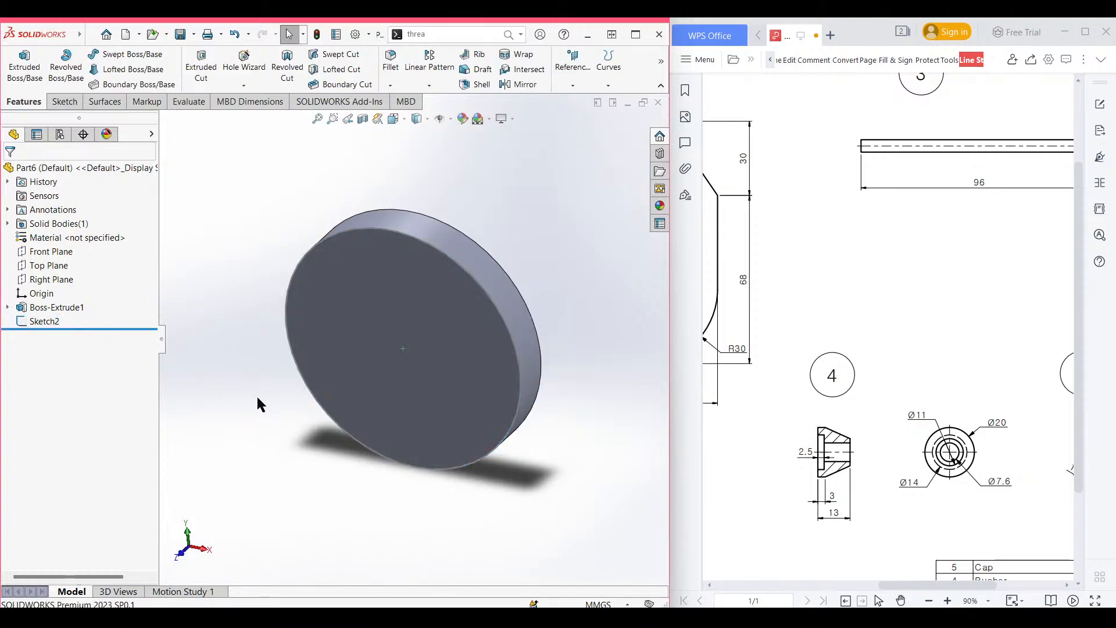
Create a reference plane offset 13 mm from the disc's back face, flipped toward the disc's front side.
key(ctrl+7)
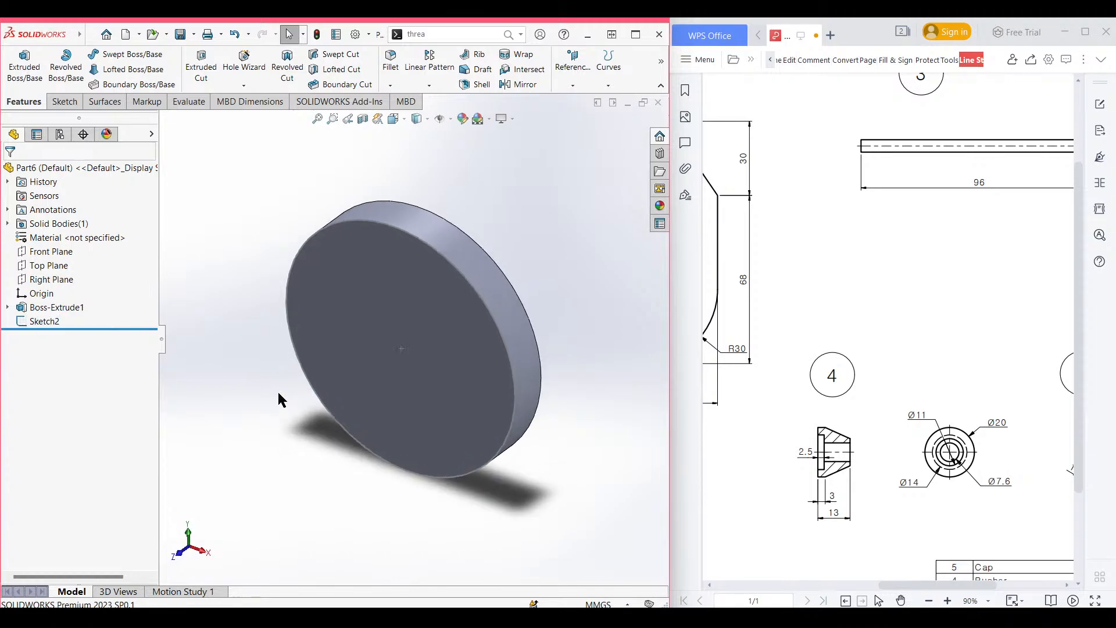
middle_drag(195, 312, 483, 343)
click(416, 372)
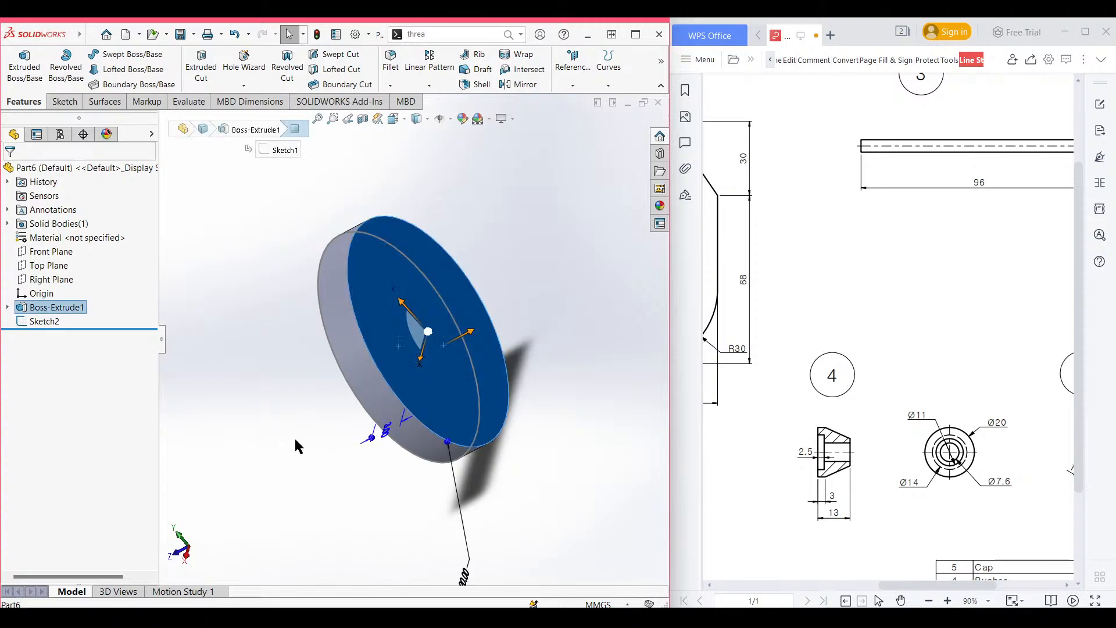
middle_drag(295, 437, 466, 238)
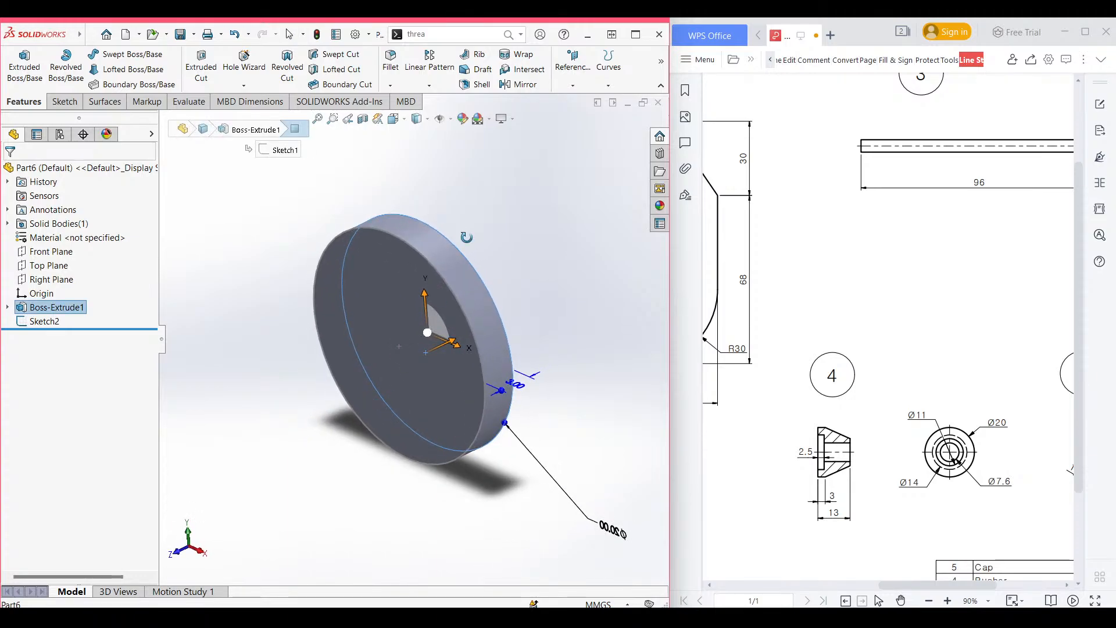
click(572, 86)
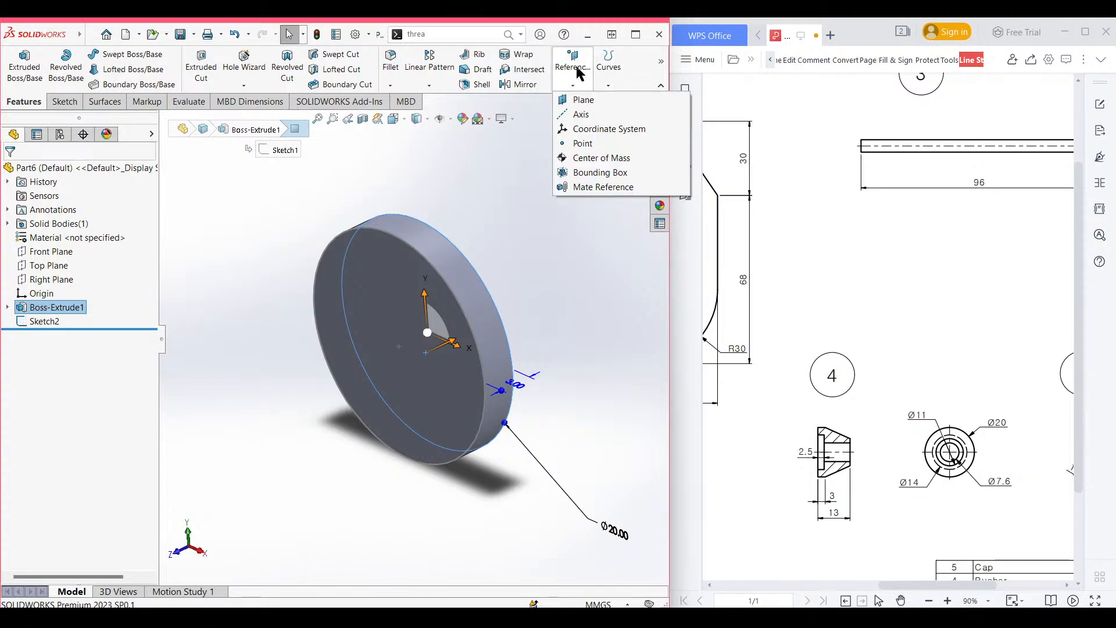
click(578, 100)
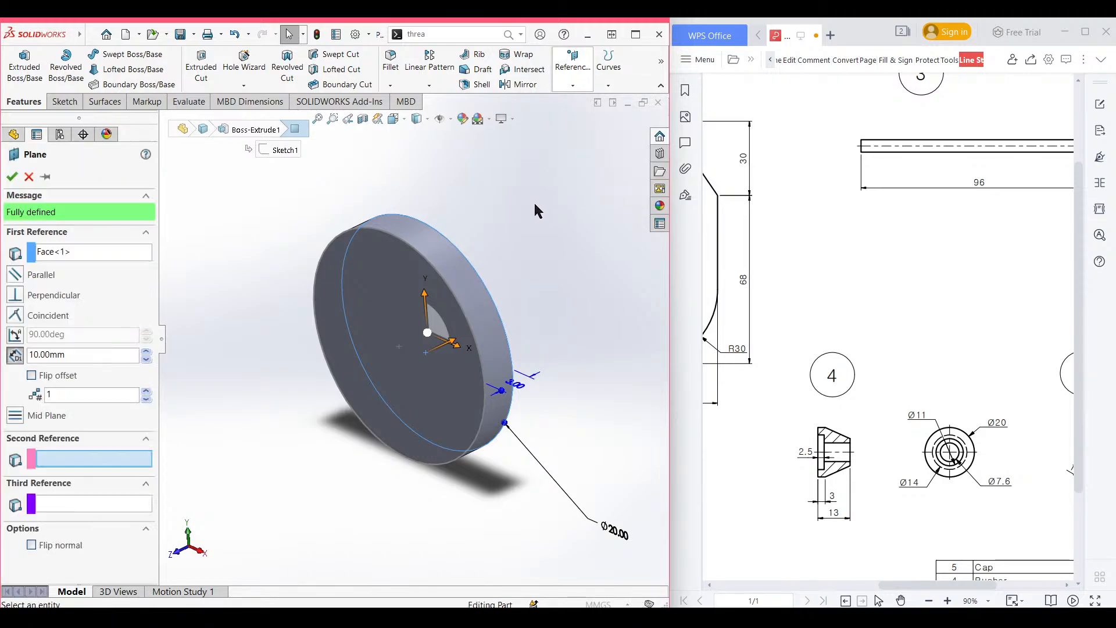
text(13)
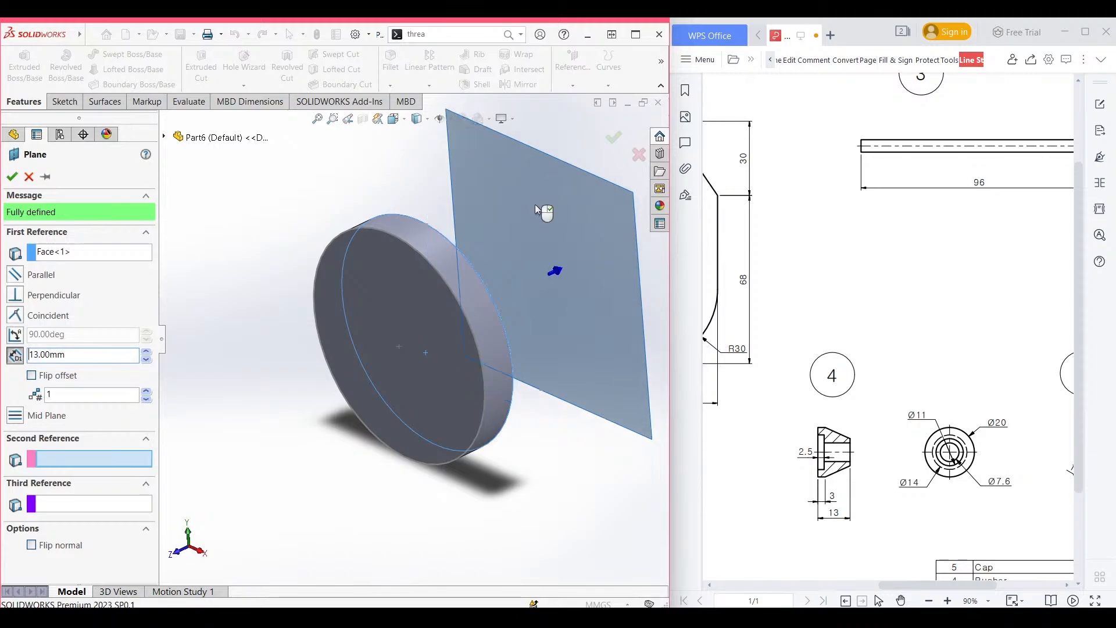
click(54, 376)
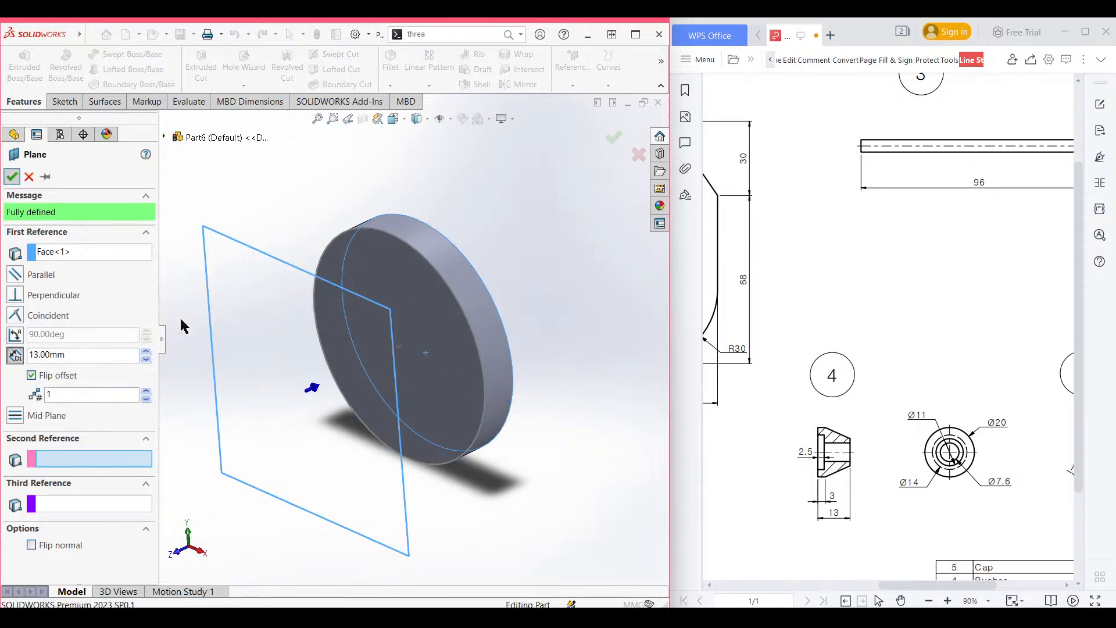
Sketch a 14 mm diameter circle centred on the origin on the offset plane and close the sketch.
right_click(232, 304)
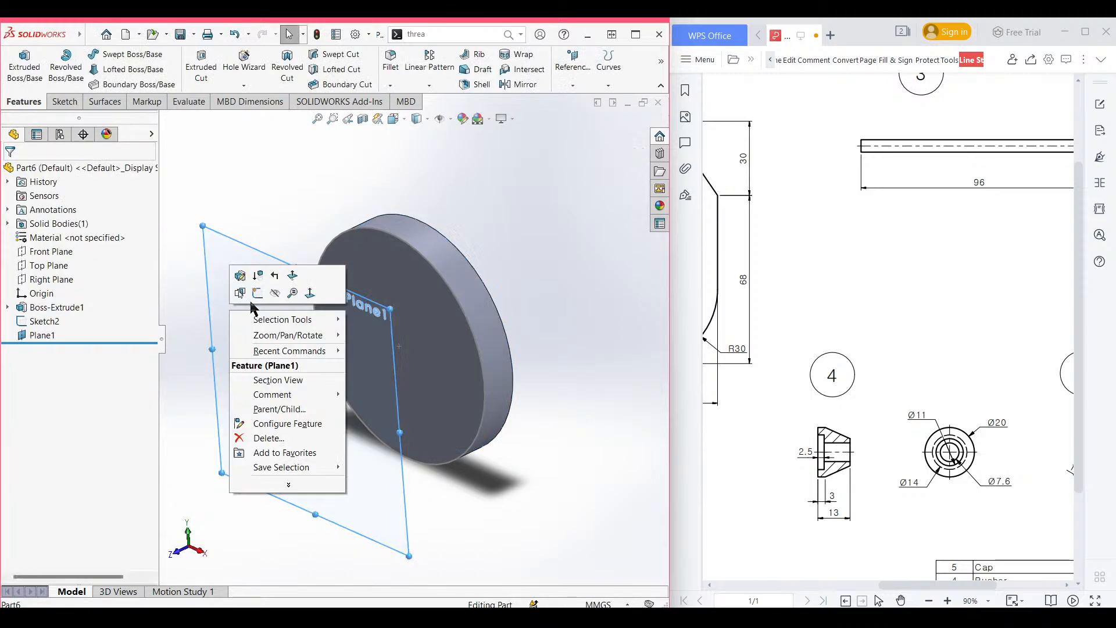
click(255, 292)
right_drag(268, 322, 407, 289)
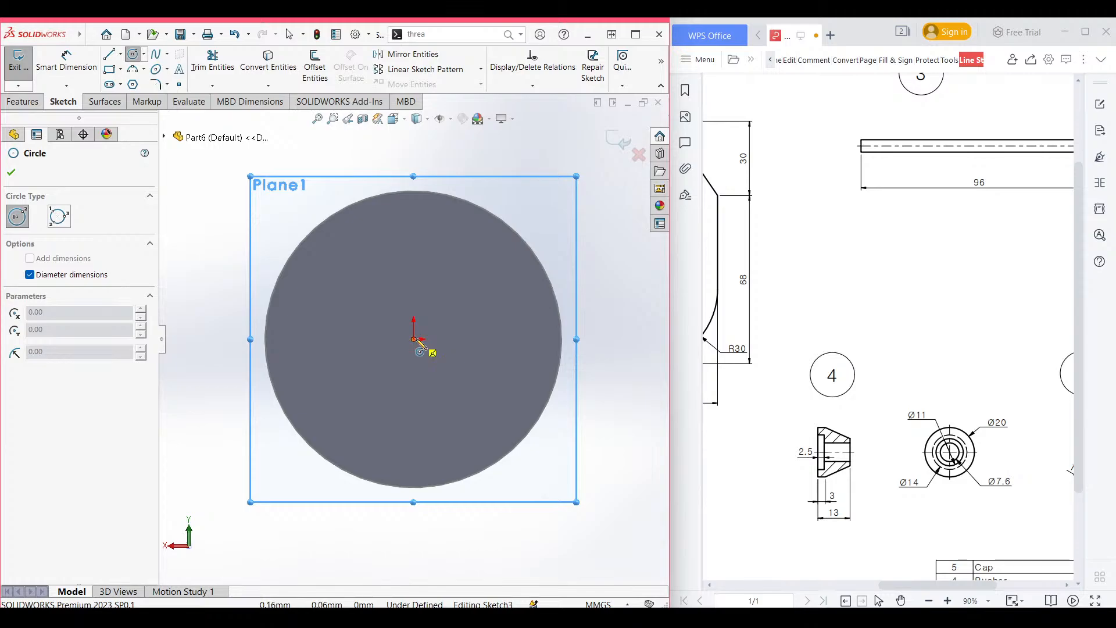
click(414, 340)
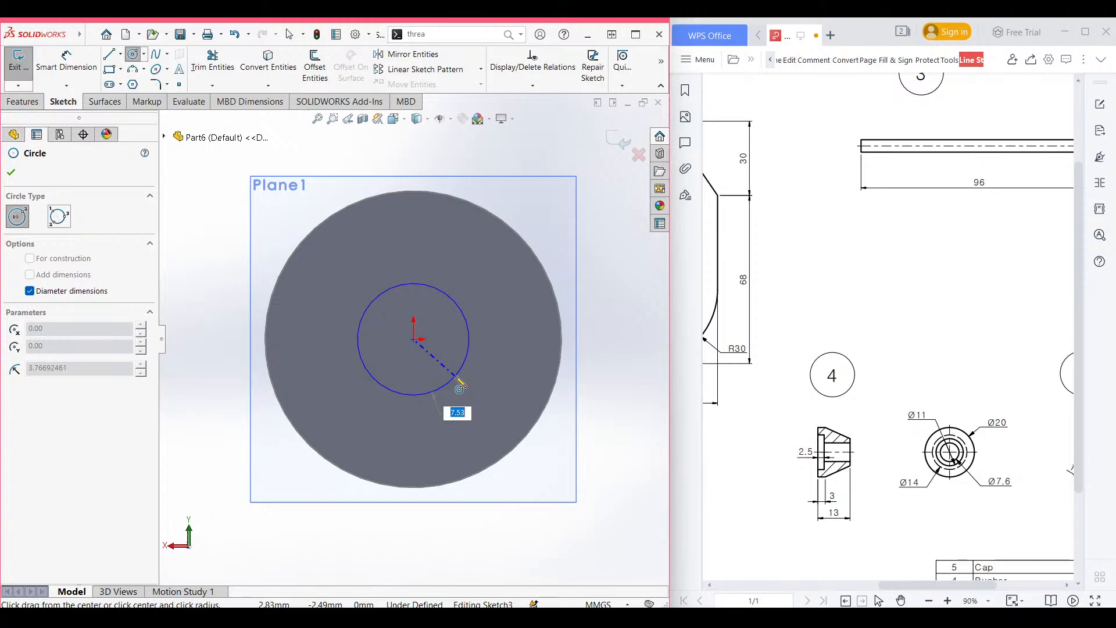
text(14)
key(Return)
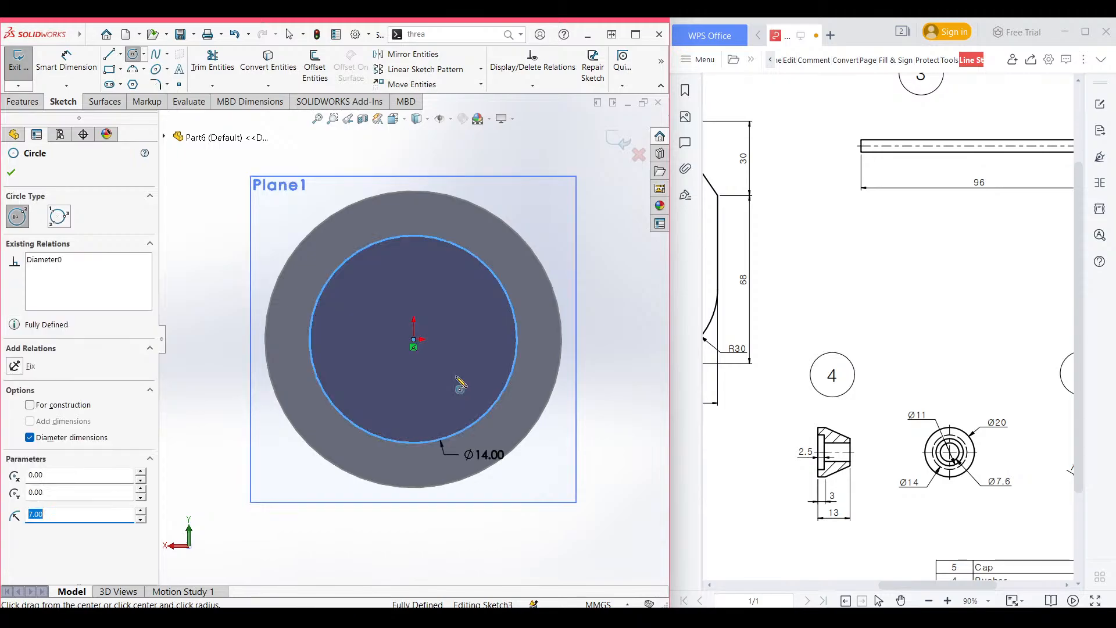
key(ctrl+7)
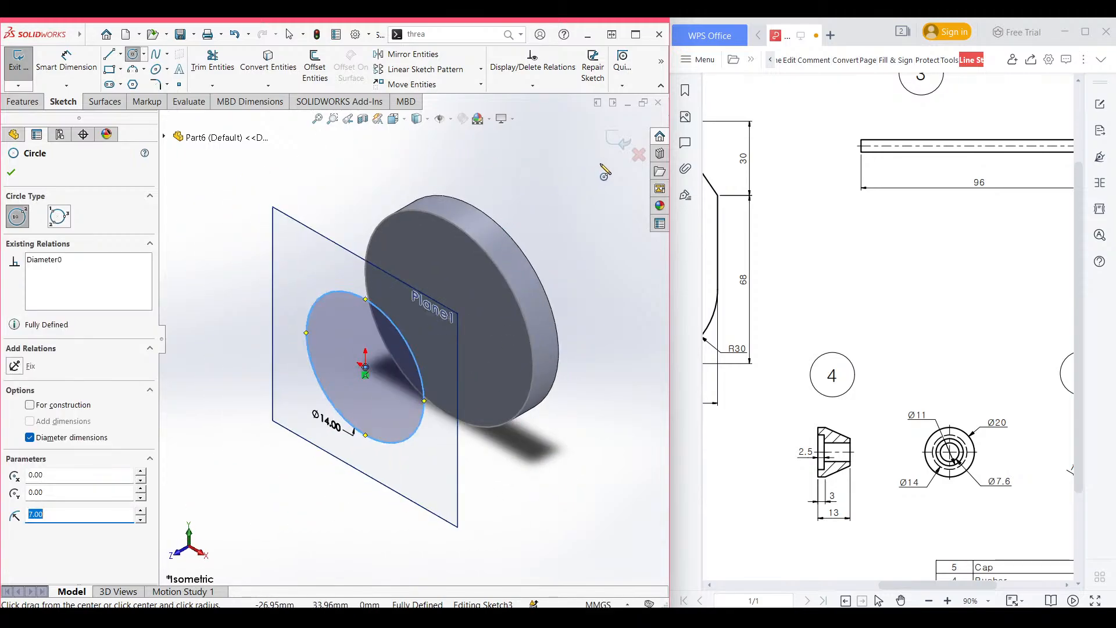
click(616, 141)
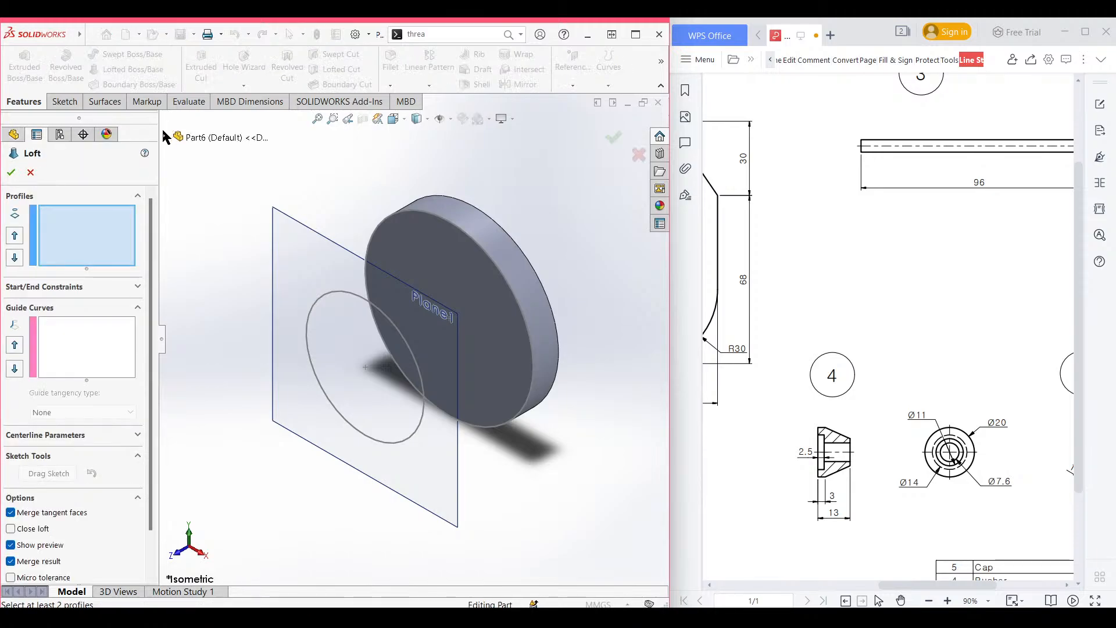
Choose Sketch2 on the disc face and the 14 mm circle in Sketch3 as the loft profiles.
click(164, 136)
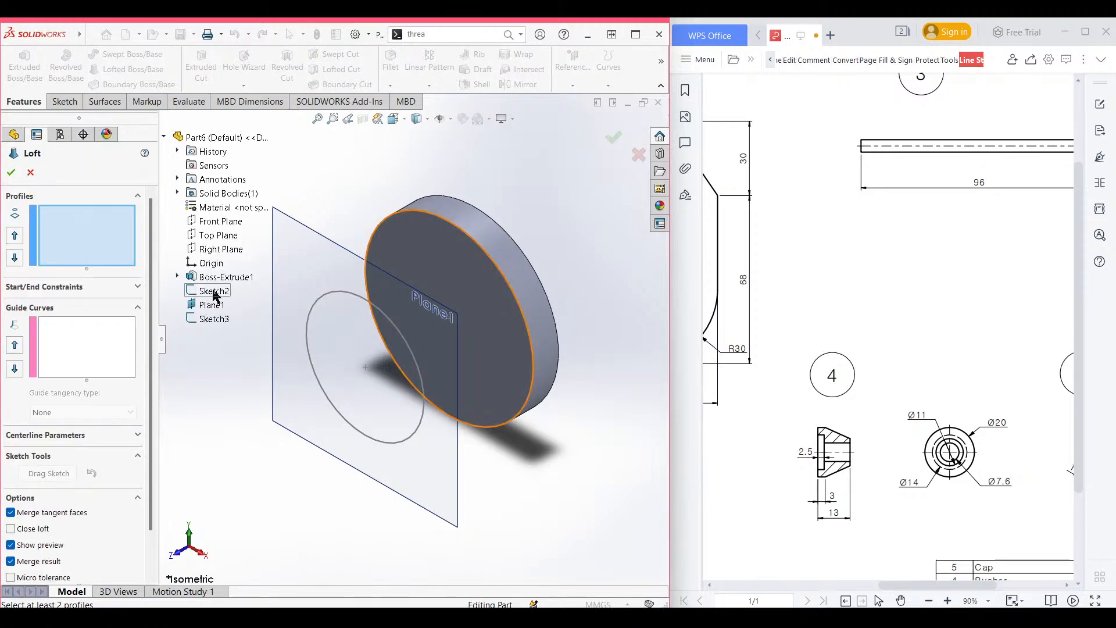
click(214, 291)
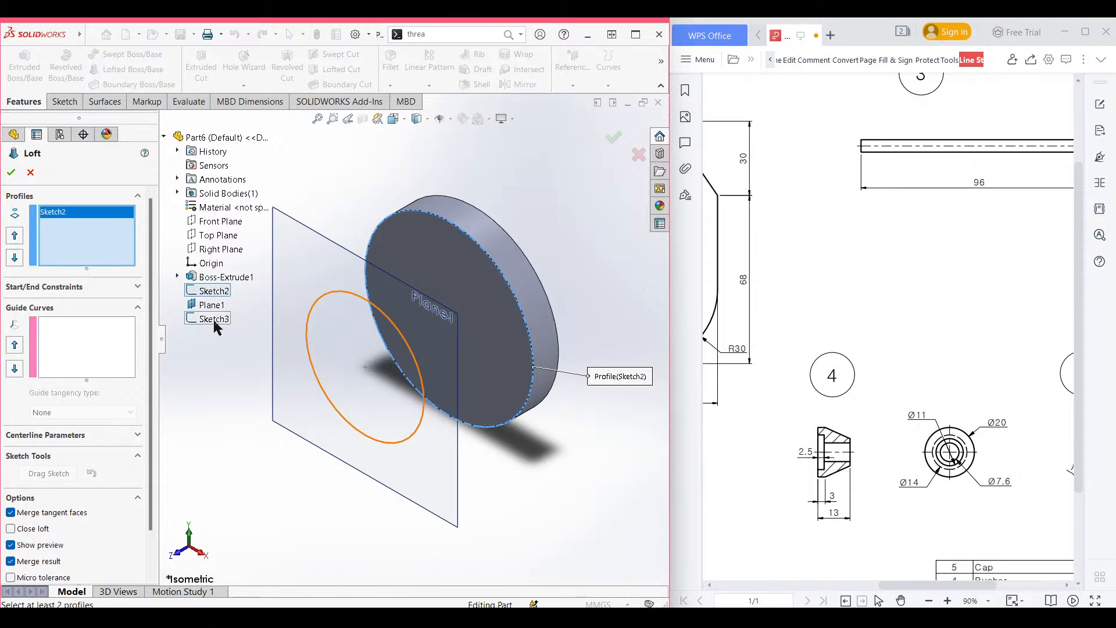
click(214, 319)
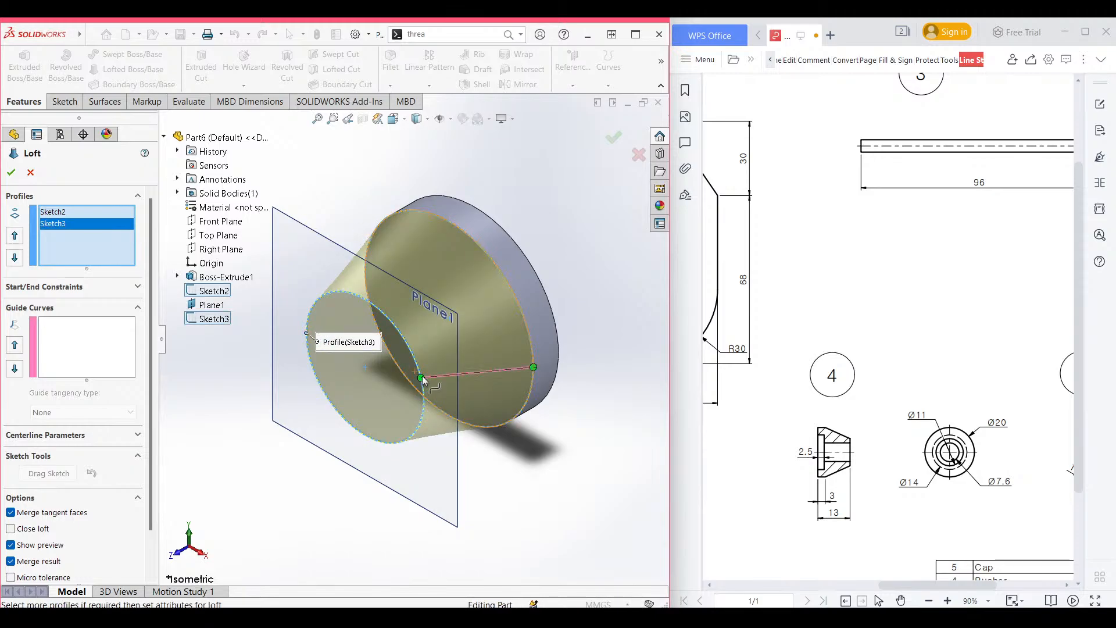
Align the loft's connector points so the cone is not twisted, accept the loft and hide the offset plane.
drag(422, 377, 424, 391)
middle_drag(590, 433, 513, 375)
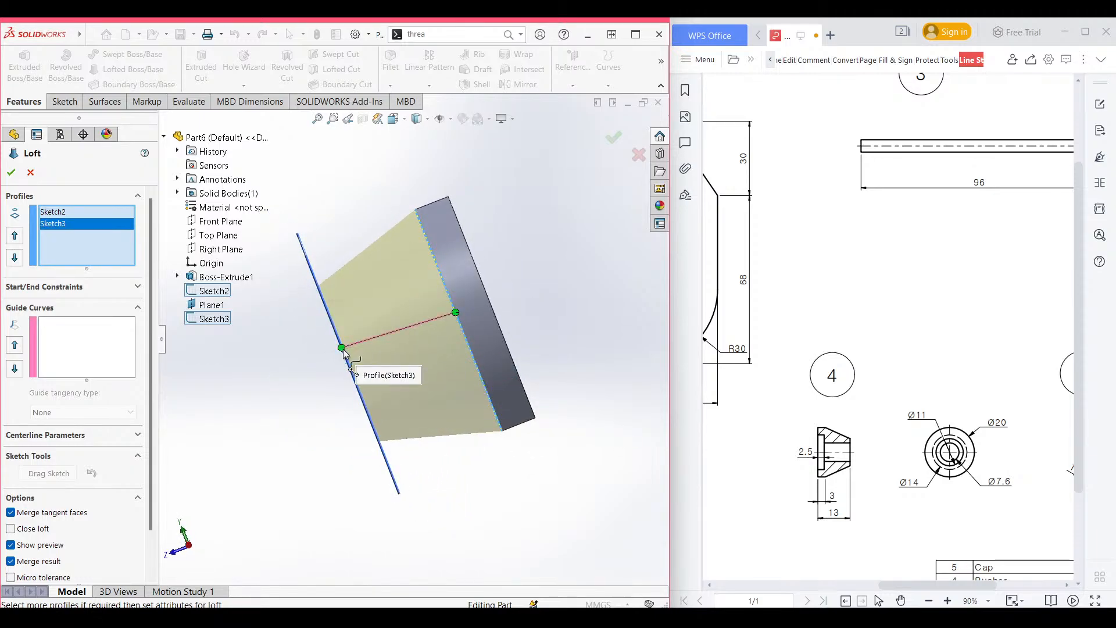
drag(345, 359, 352, 352)
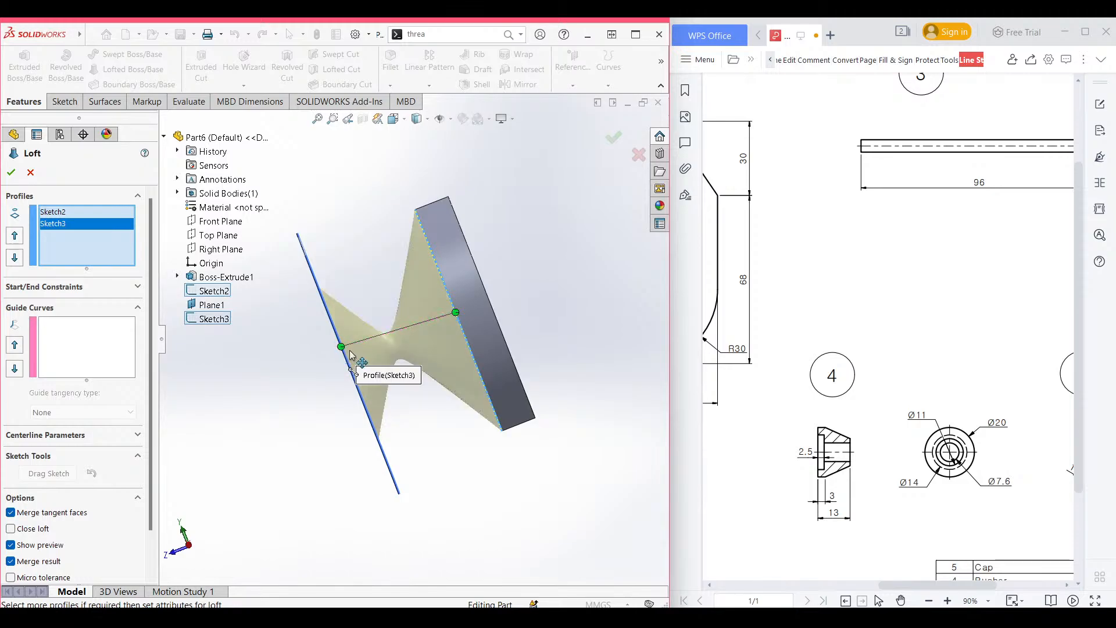
middle_drag(435, 385, 528, 434)
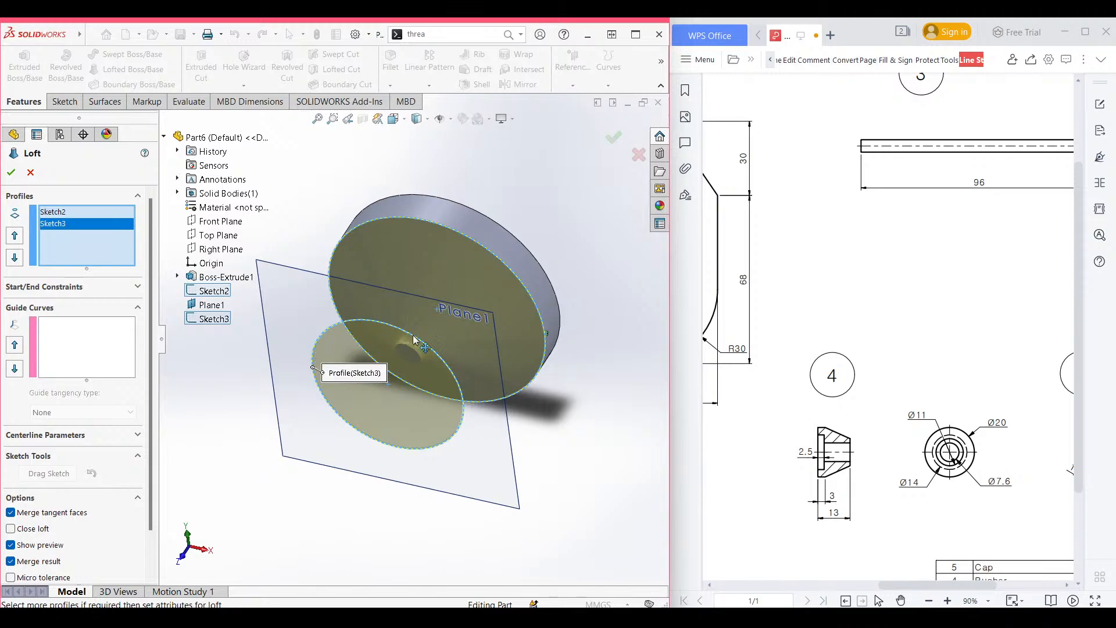
drag(469, 400, 471, 405)
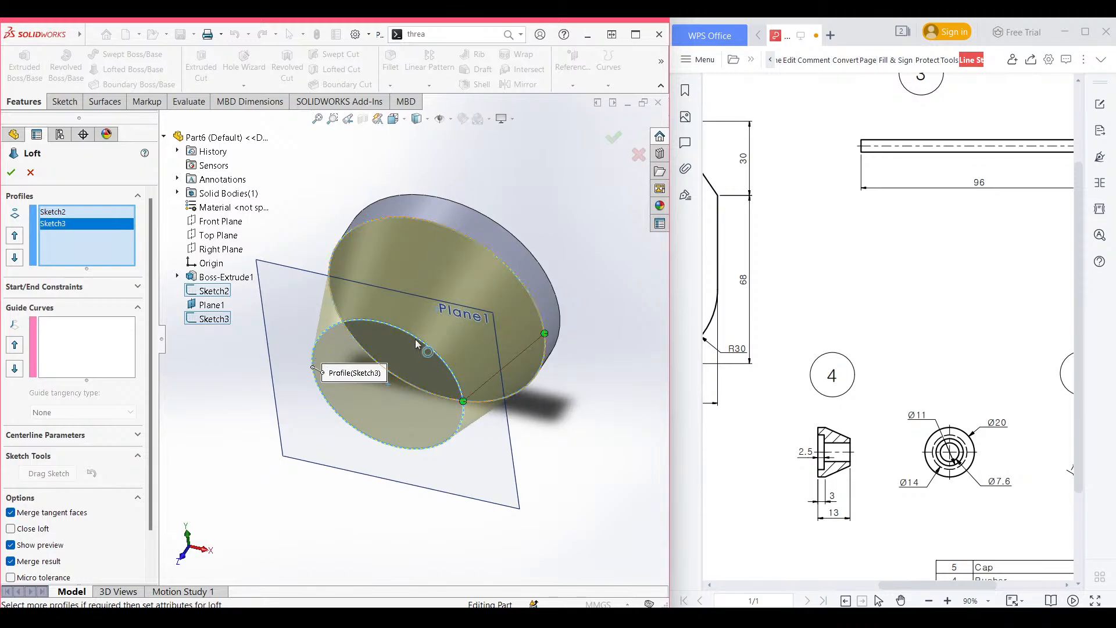
click(10, 172)
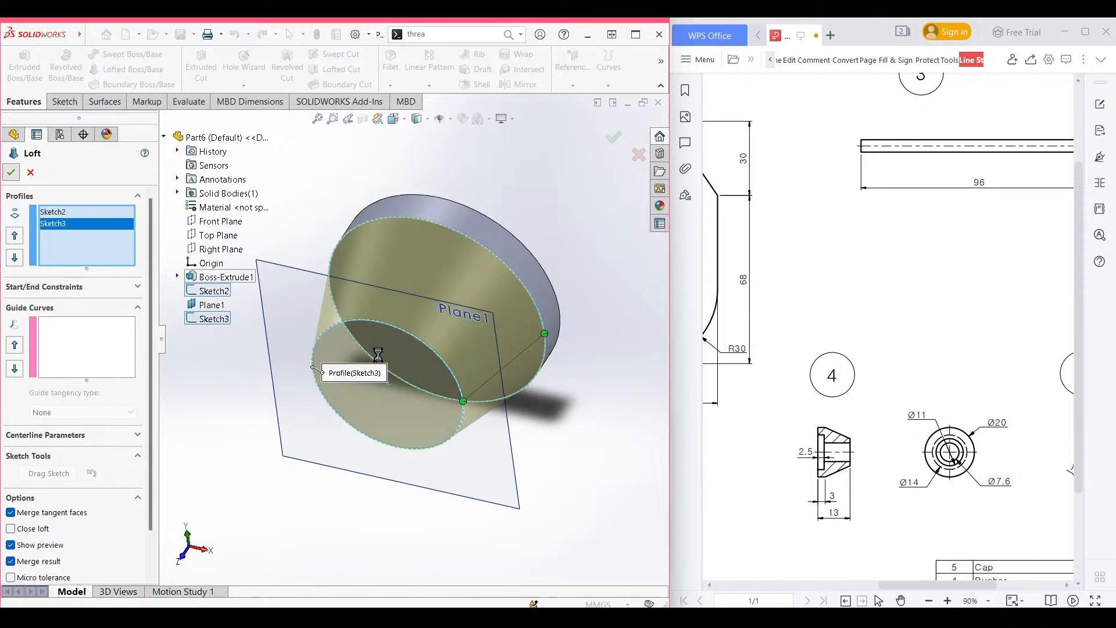
right_click(275, 297)
click(322, 281)
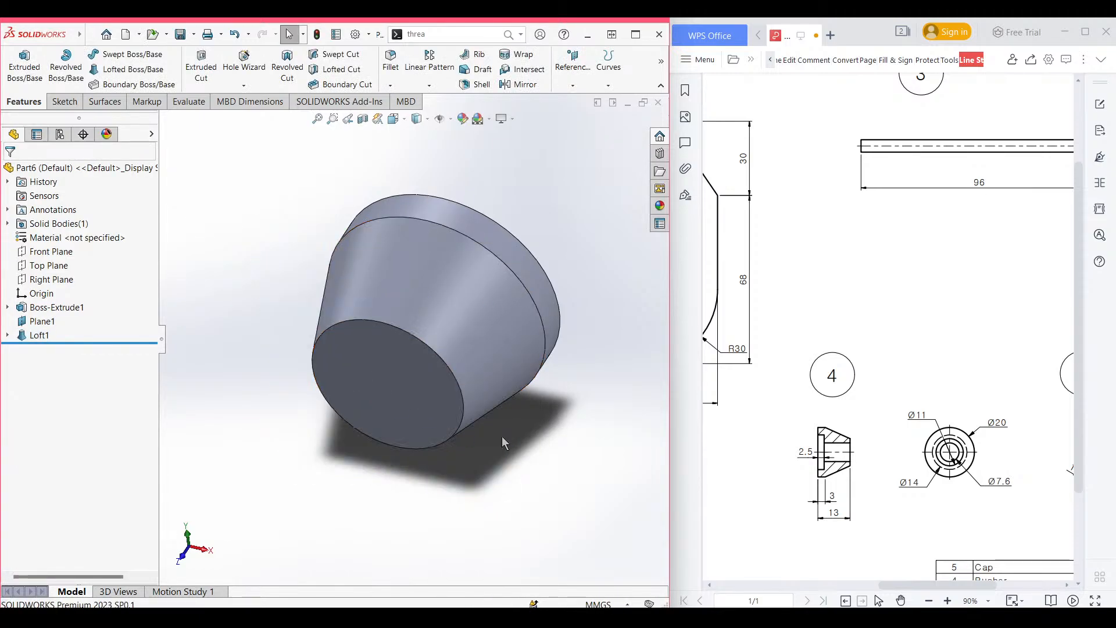
Sketch an 11 mm diameter circle centred on the origin on the large back face of the bushing.
key(ctrl+7)
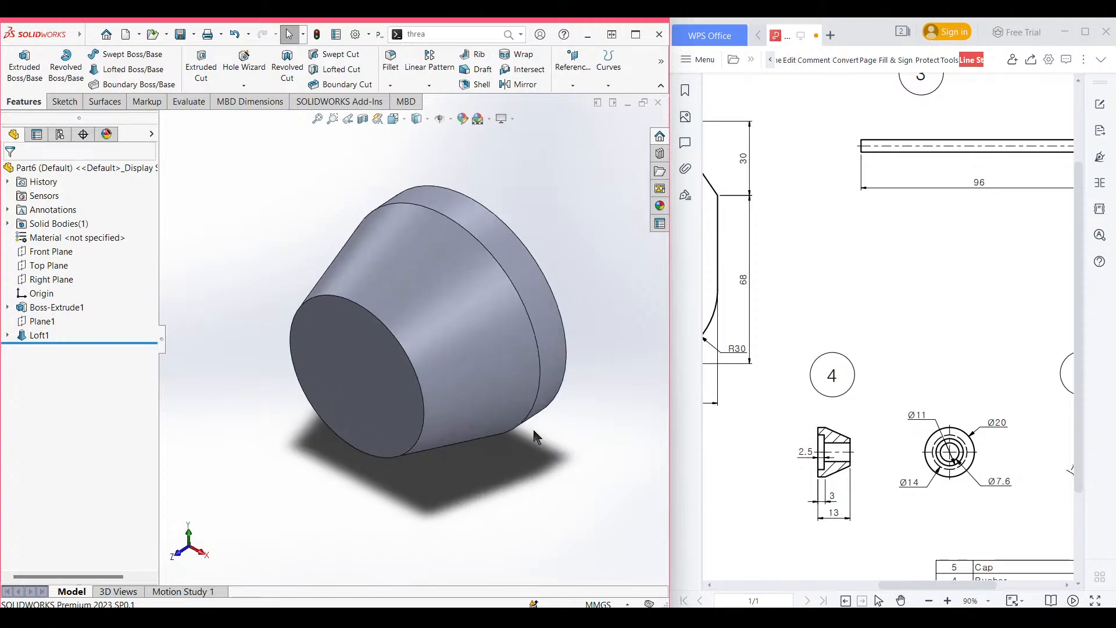
middle_drag(595, 283, 488, 313)
right_click(491, 314)
click(515, 296)
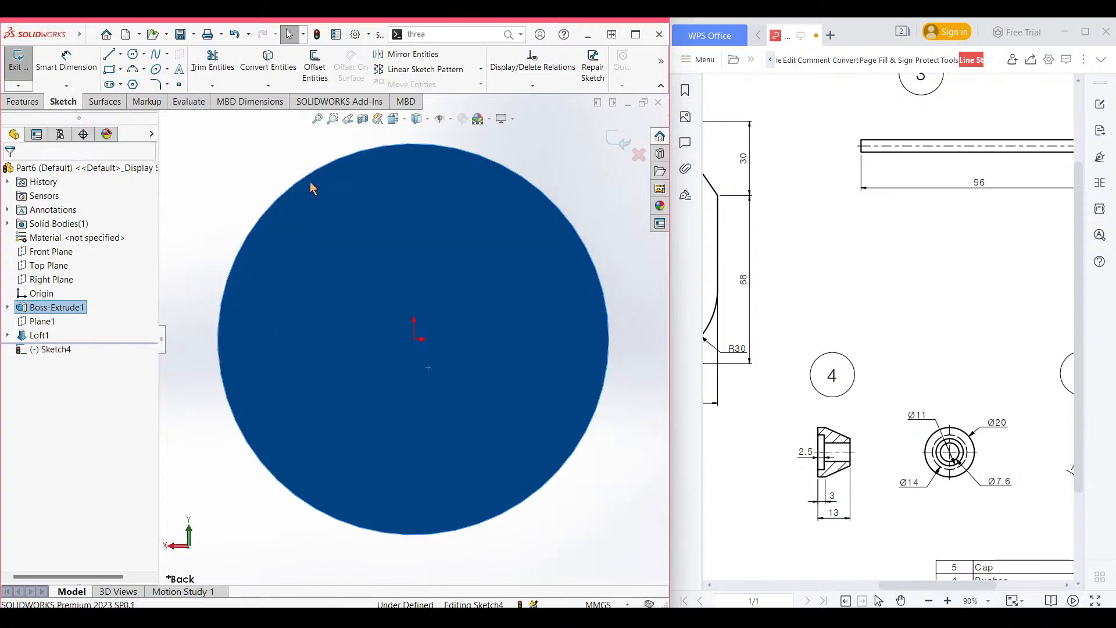
key(c)
click(414, 339)
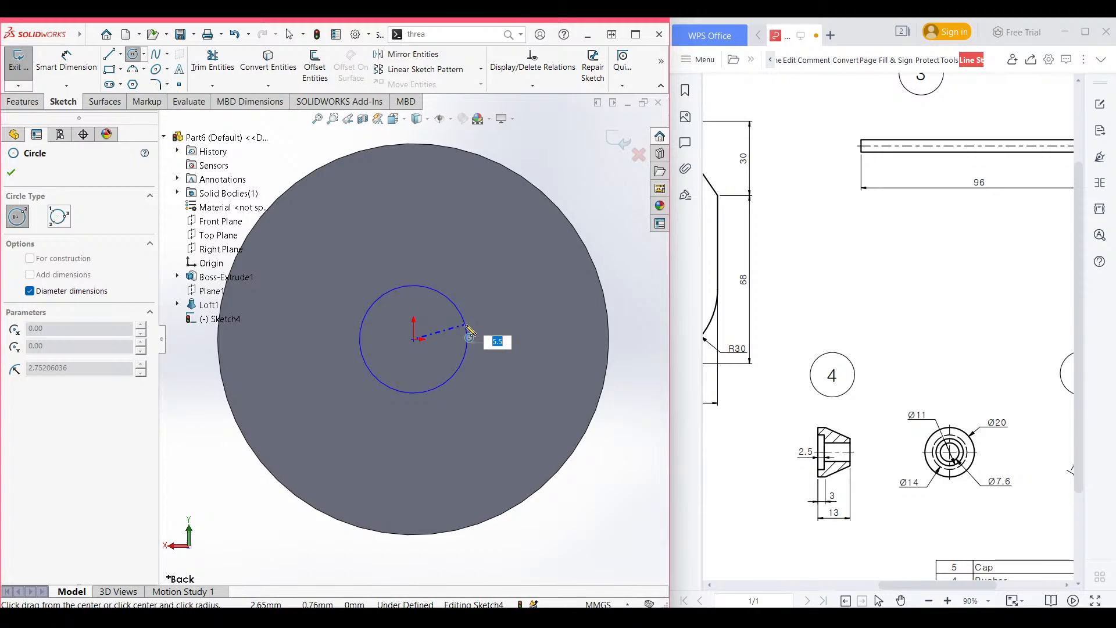
text(11)
key(Return)
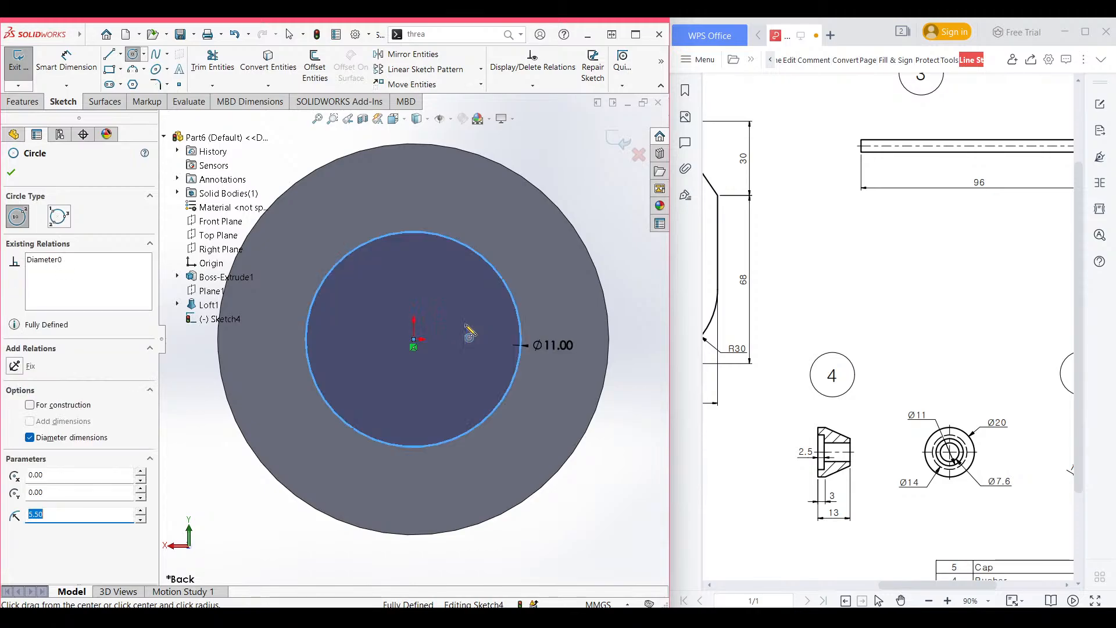
Cut the 11 mm circle into the back face as a Blind extruded cut 2.5 mm deep.
key(ctrl+7)
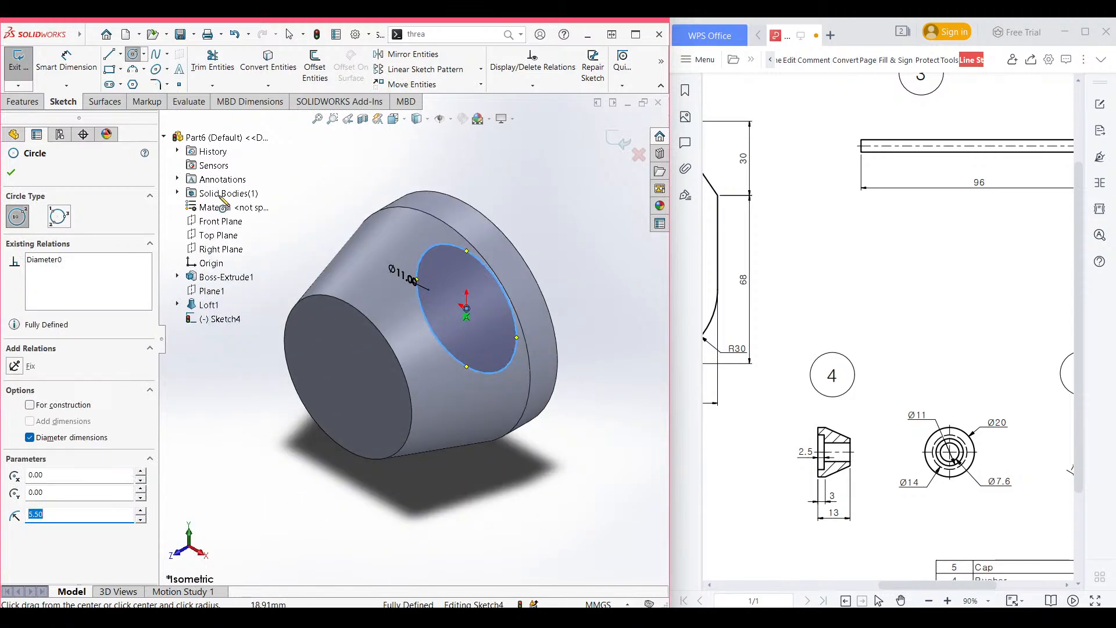
click(23, 101)
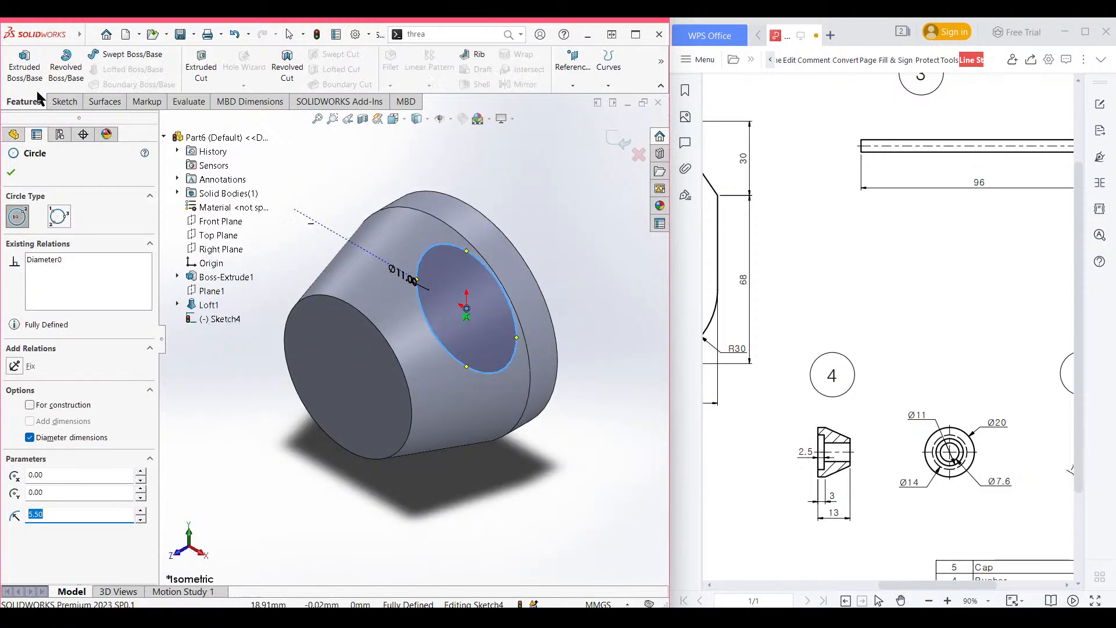
click(201, 71)
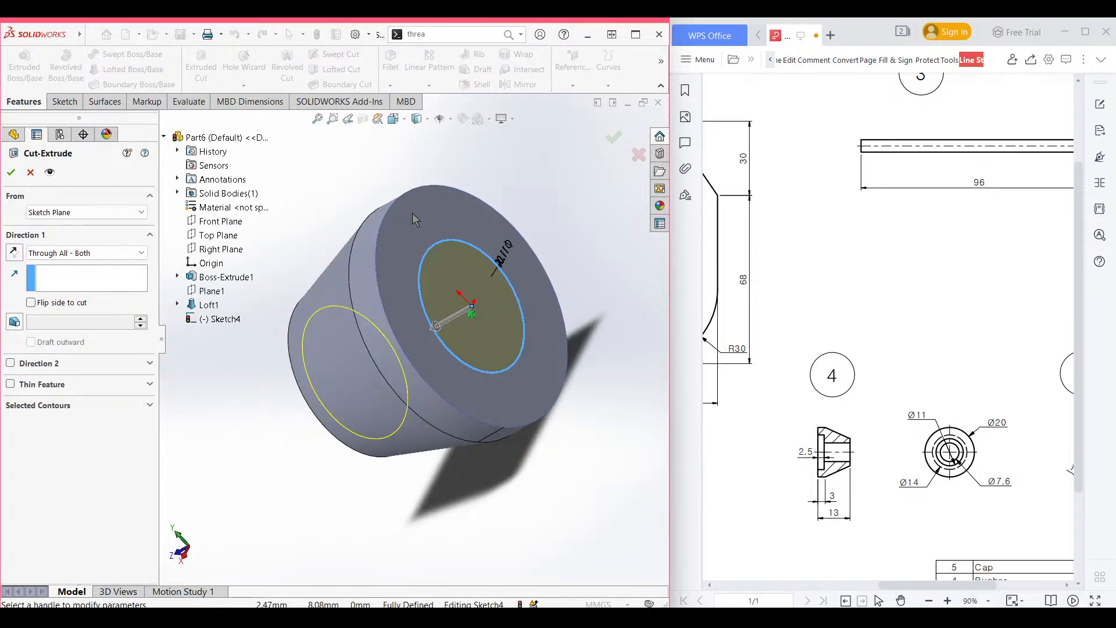
click(87, 253)
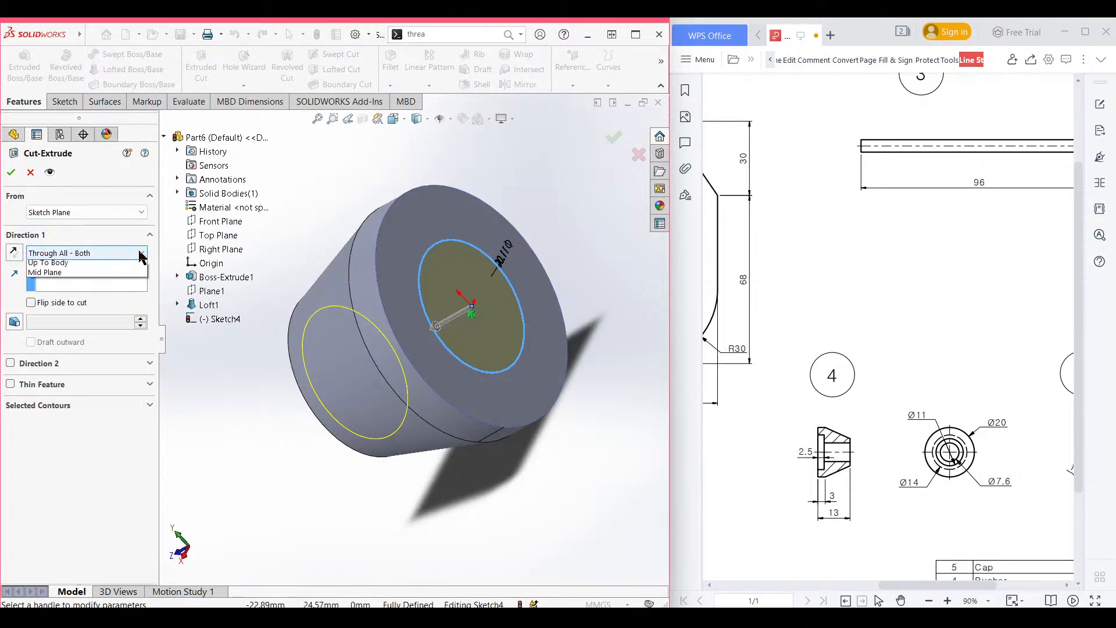
click(116, 275)
click(113, 254)
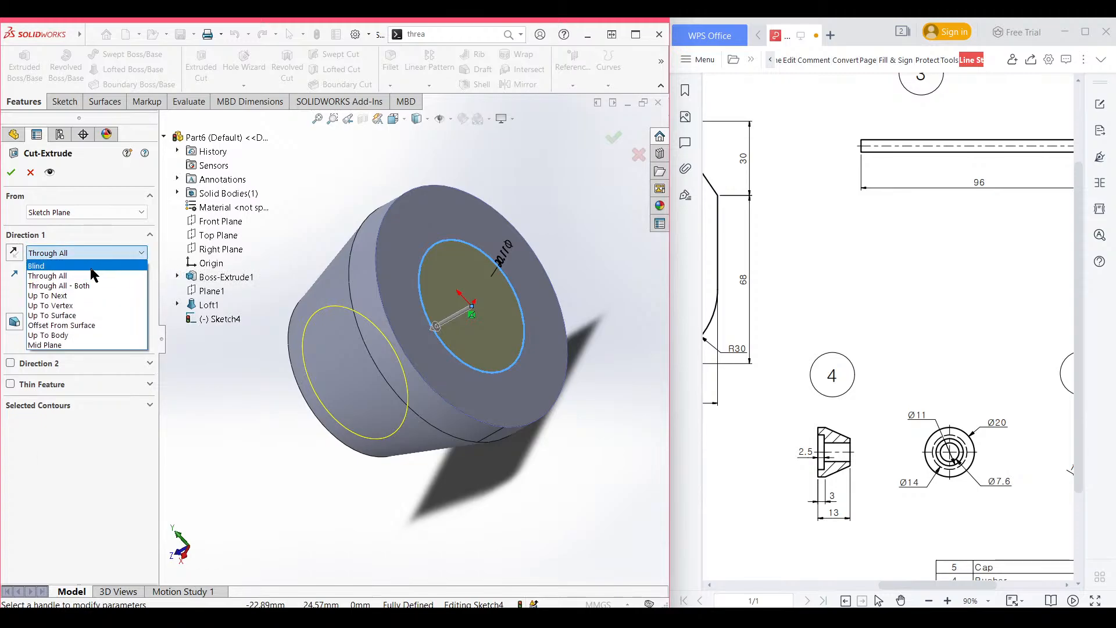
click(70, 265)
text(2.5)
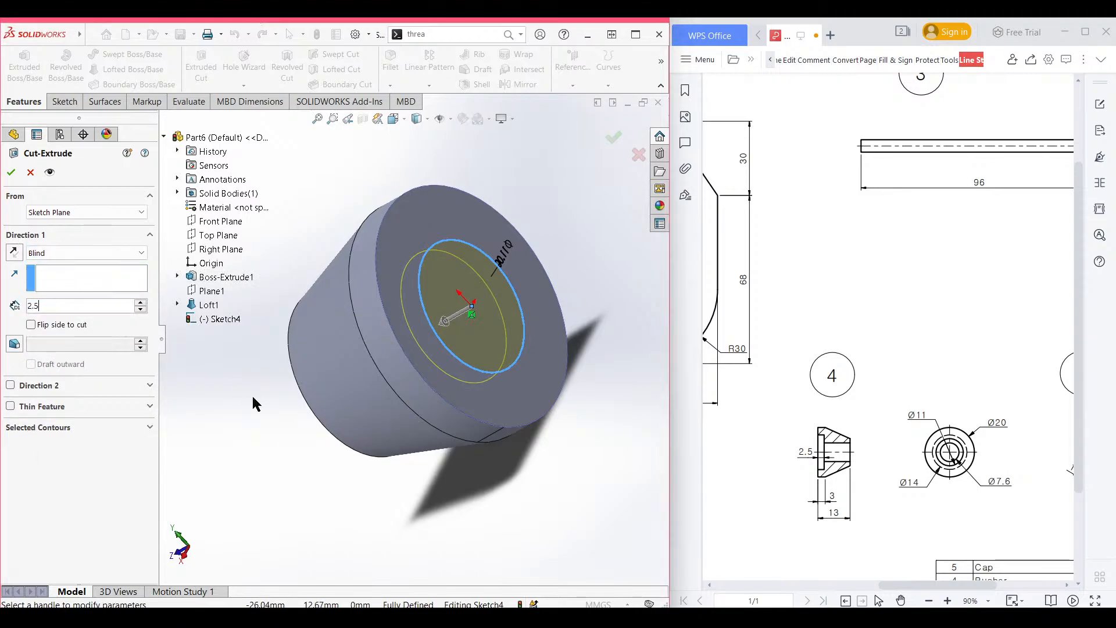
key(Return)
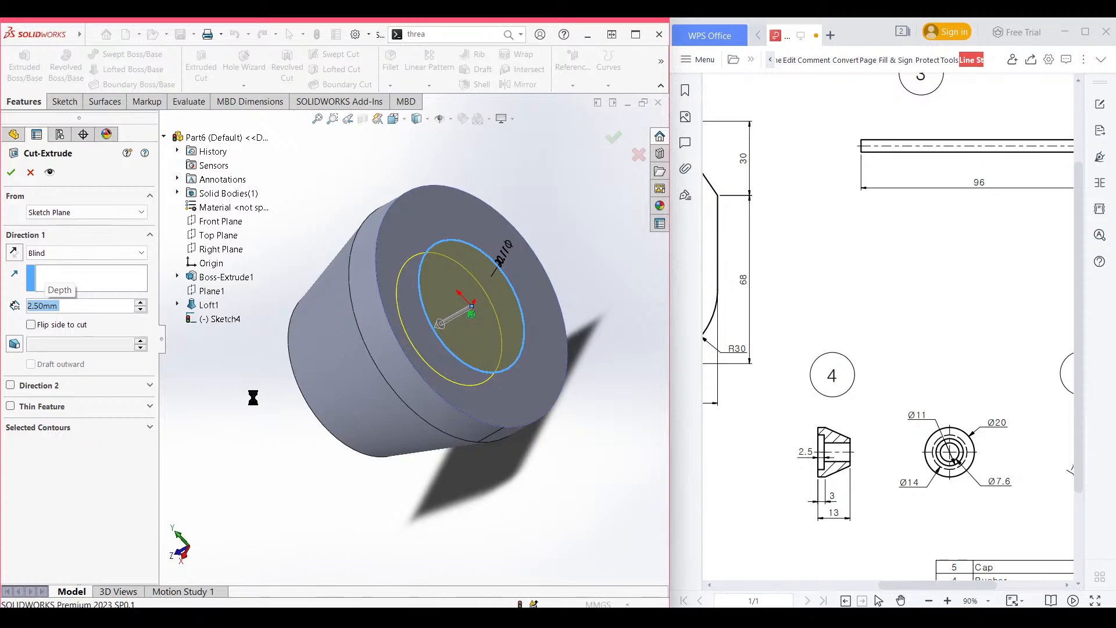
click(259, 447)
Sketch a 7.6 mm diameter circle centred on the origin on the floor of the 11 mm recess.
mouse_move(259, 446)
middle_down()
mouse_move(361, 407)
mouse_move(210, 411)
mouse_move(349, 361)
middle_up()
right_click(466, 322)
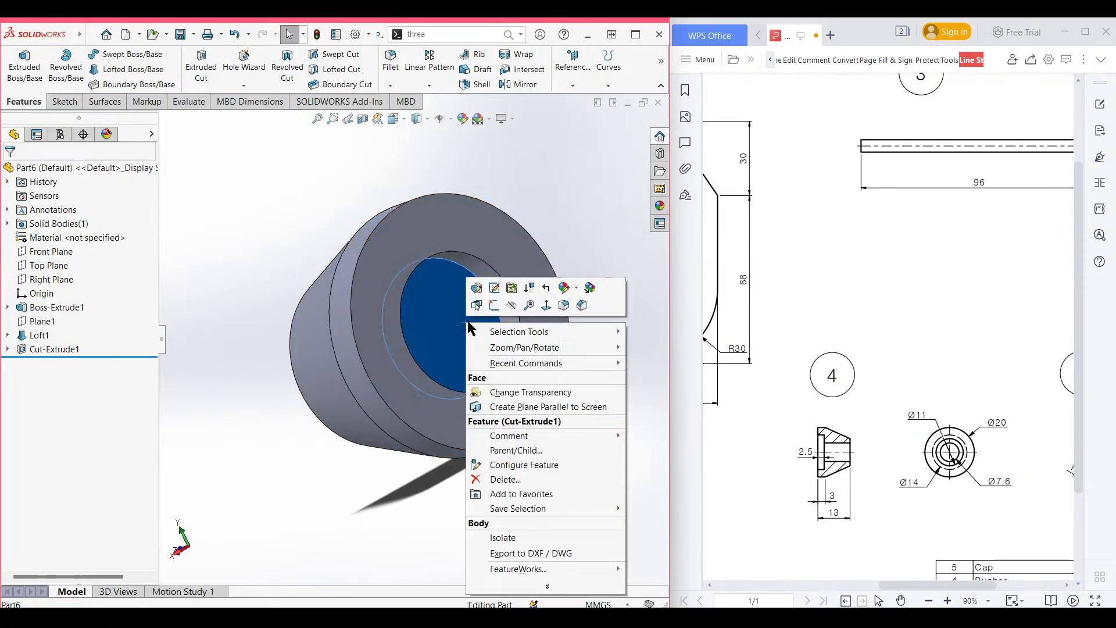
click(491, 306)
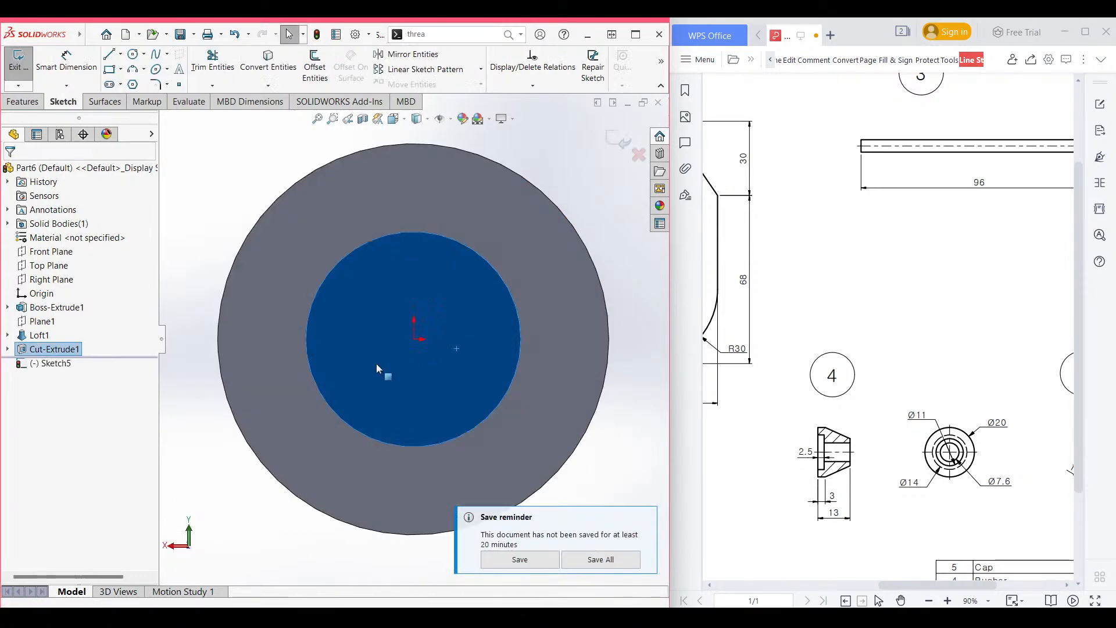
scroll(294, 360, up, 1)
right_drag(214, 200, 271, 209)
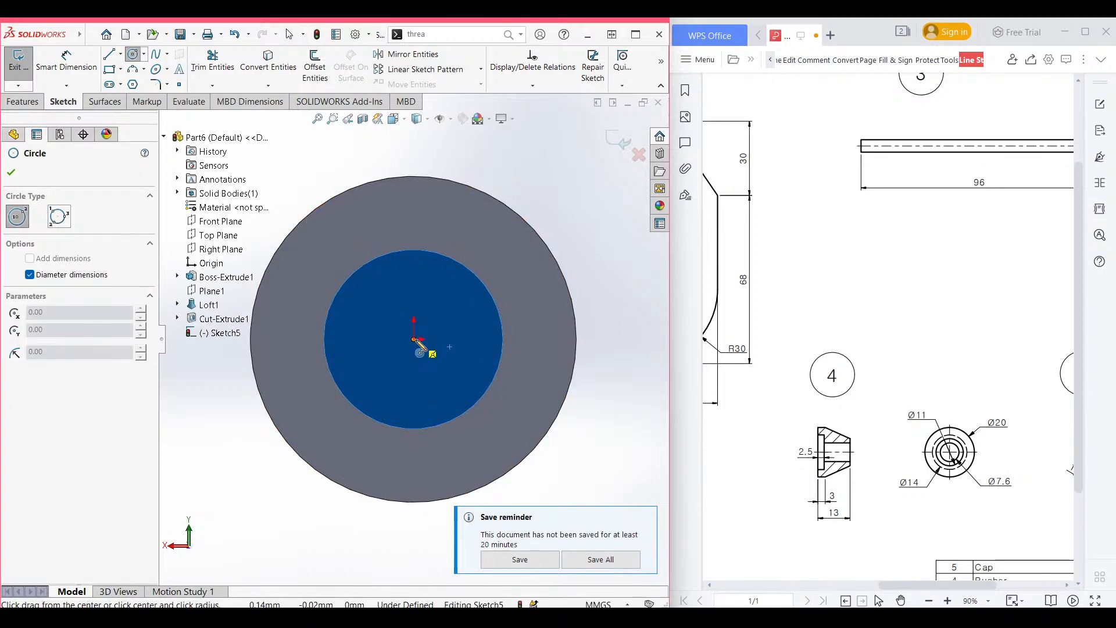
click(413, 339)
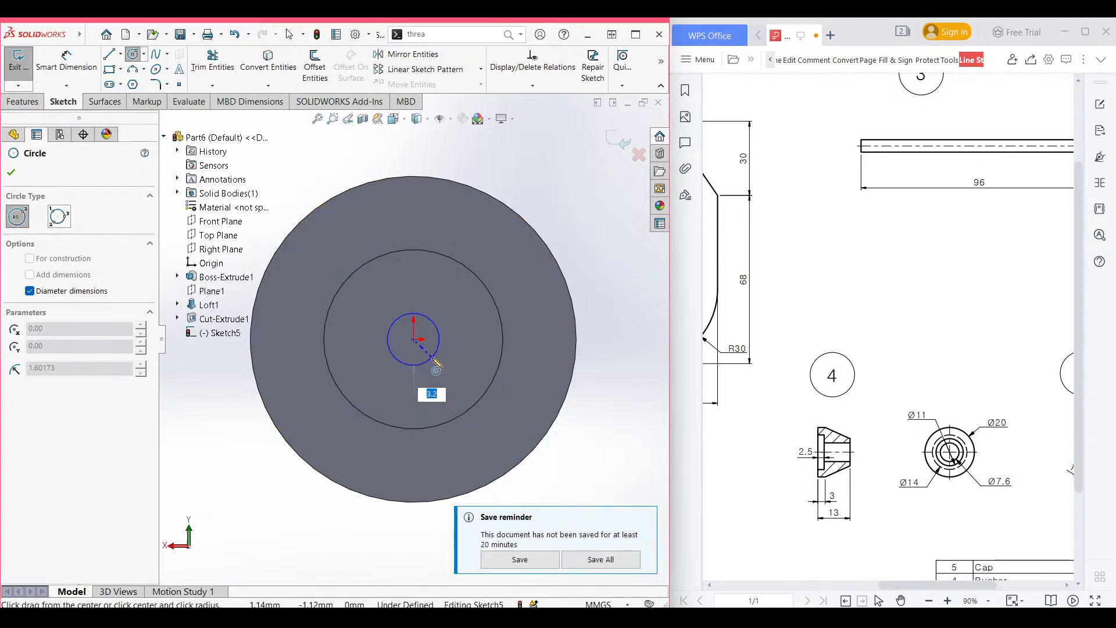
text(7.6)
key(Return)
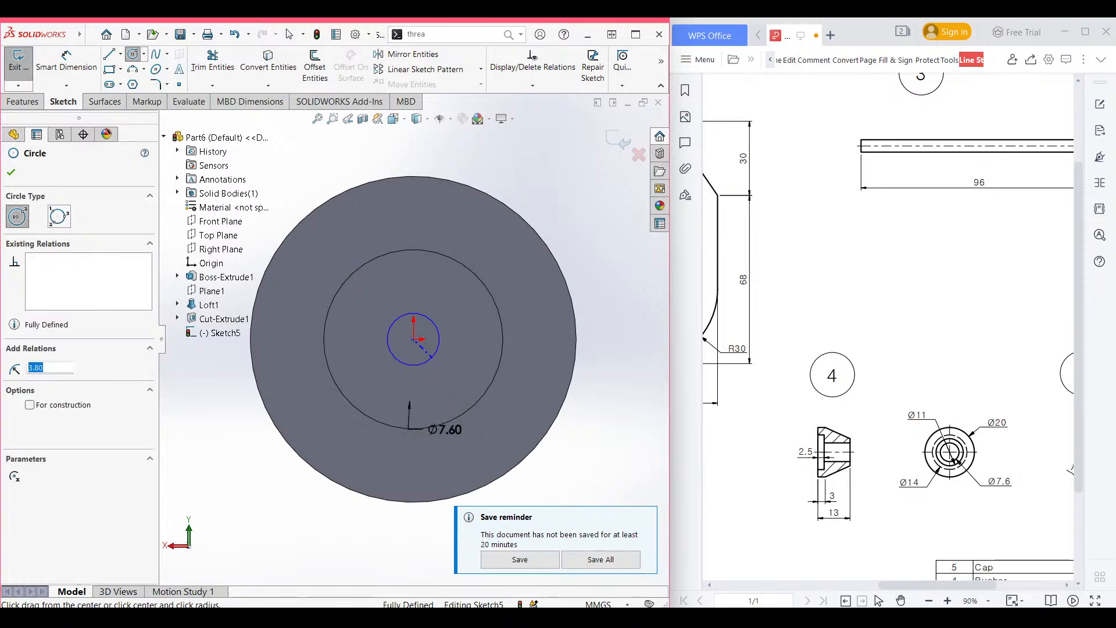
Cut the 7.6 mm circle through the whole bushing as an extruded cut with the Through All - Both end condition.
key(ctrl+7)
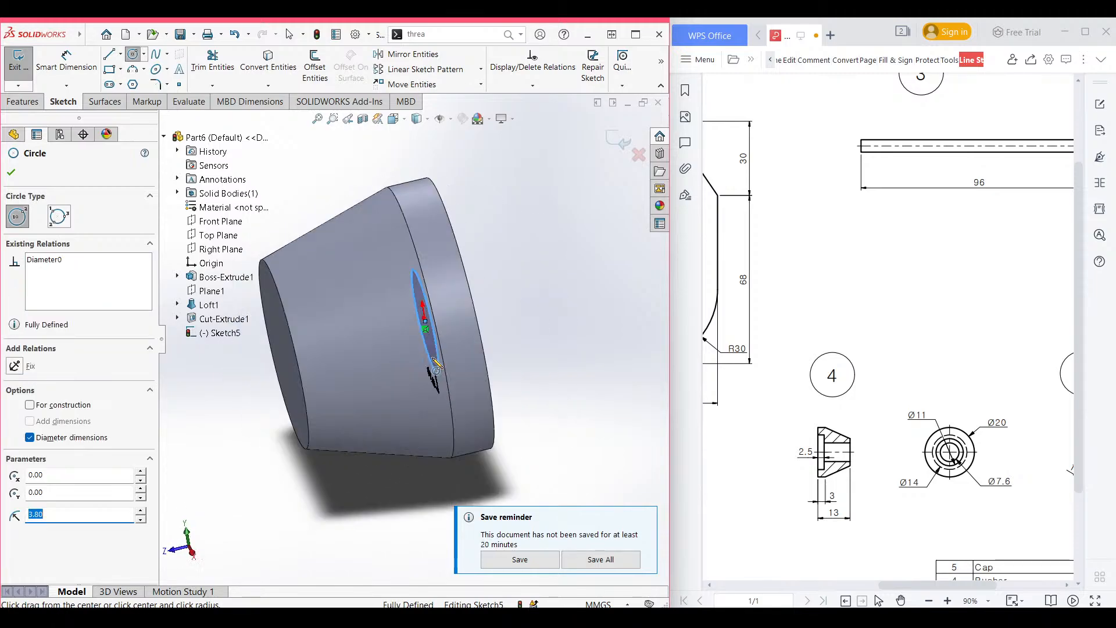
click(24, 102)
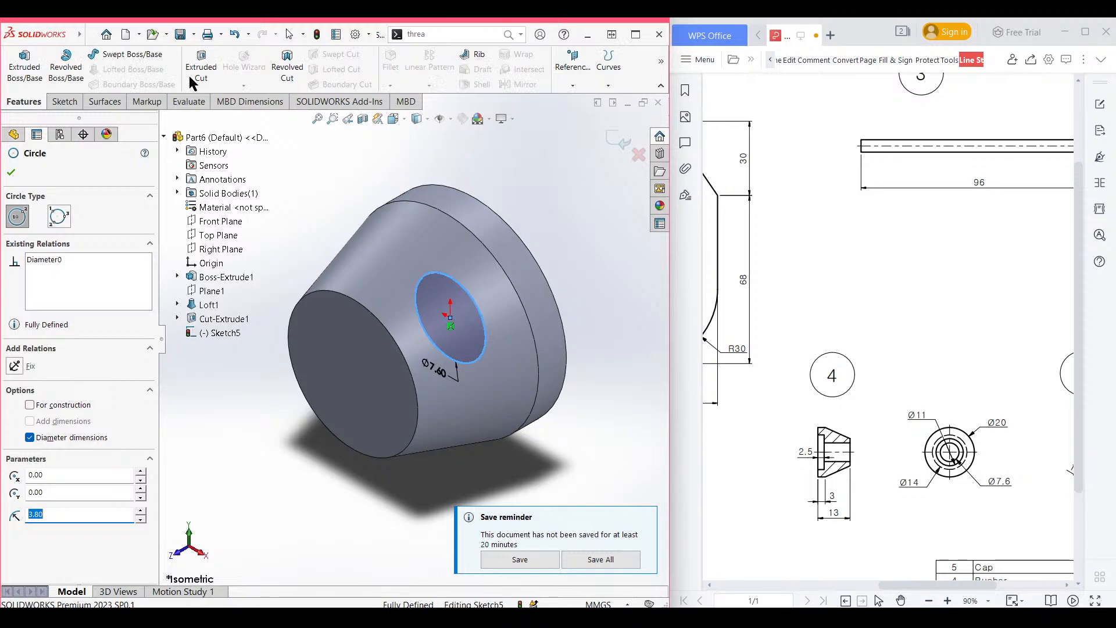
click(24, 67)
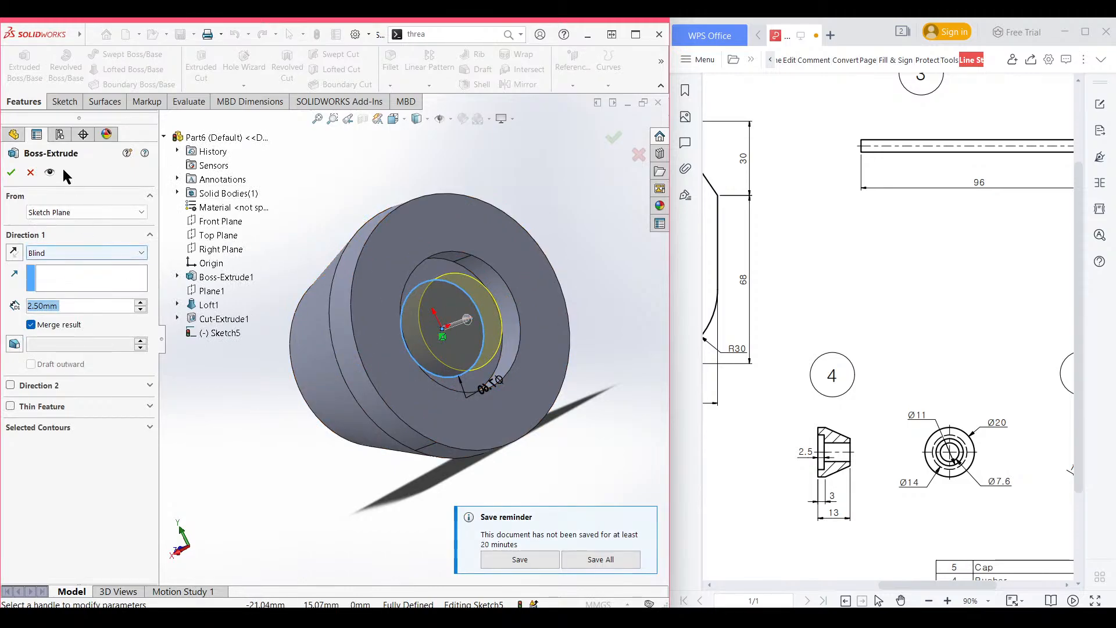
click(30, 172)
click(202, 82)
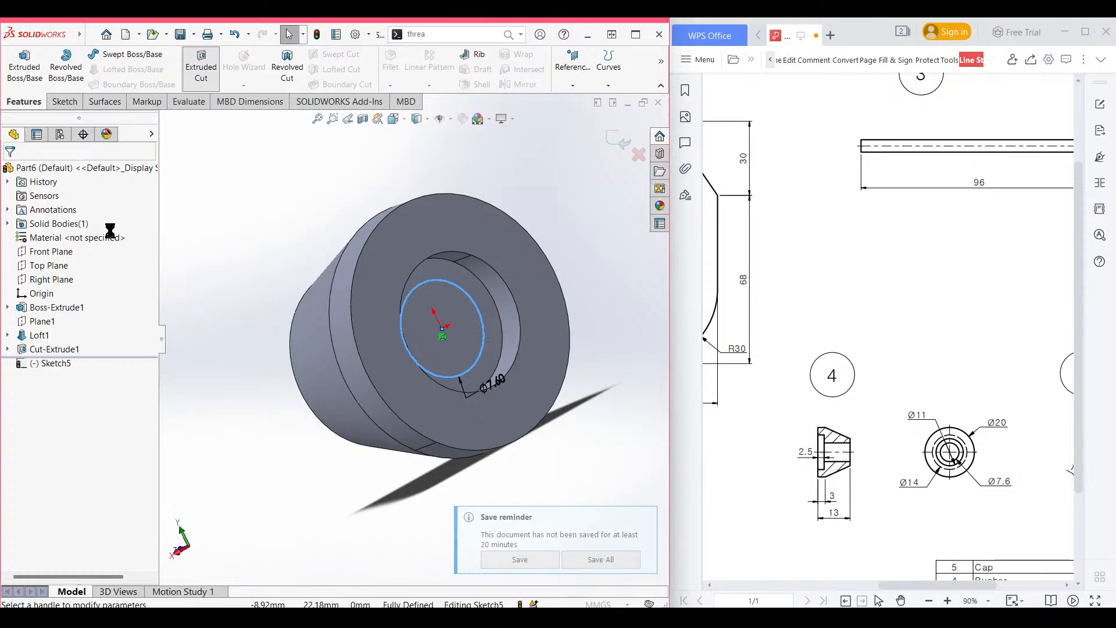
click(103, 251)
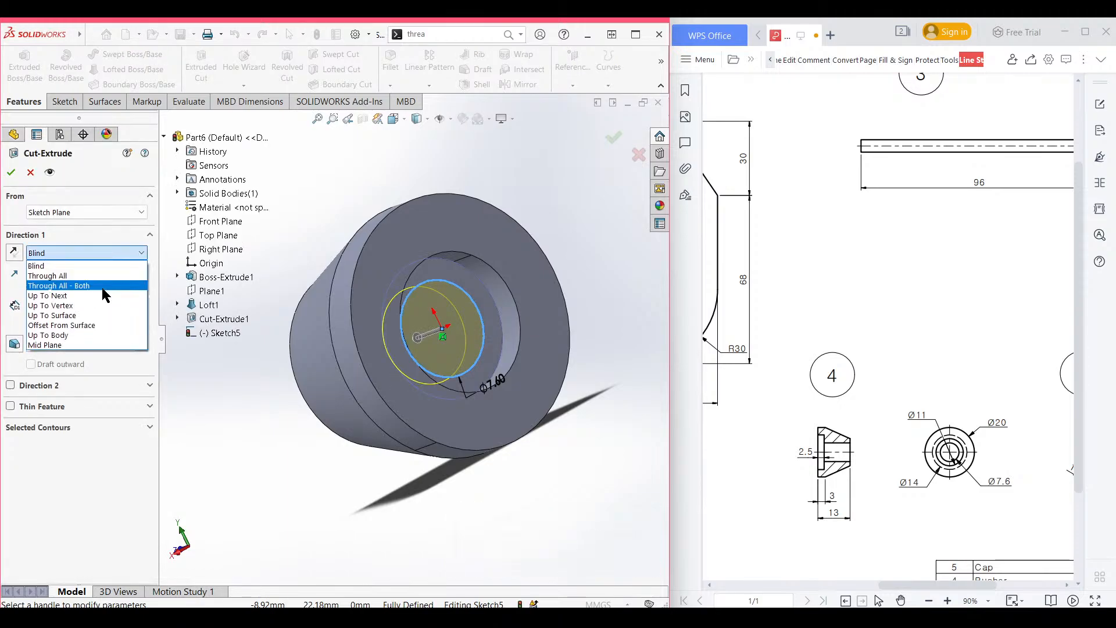
click(103, 285)
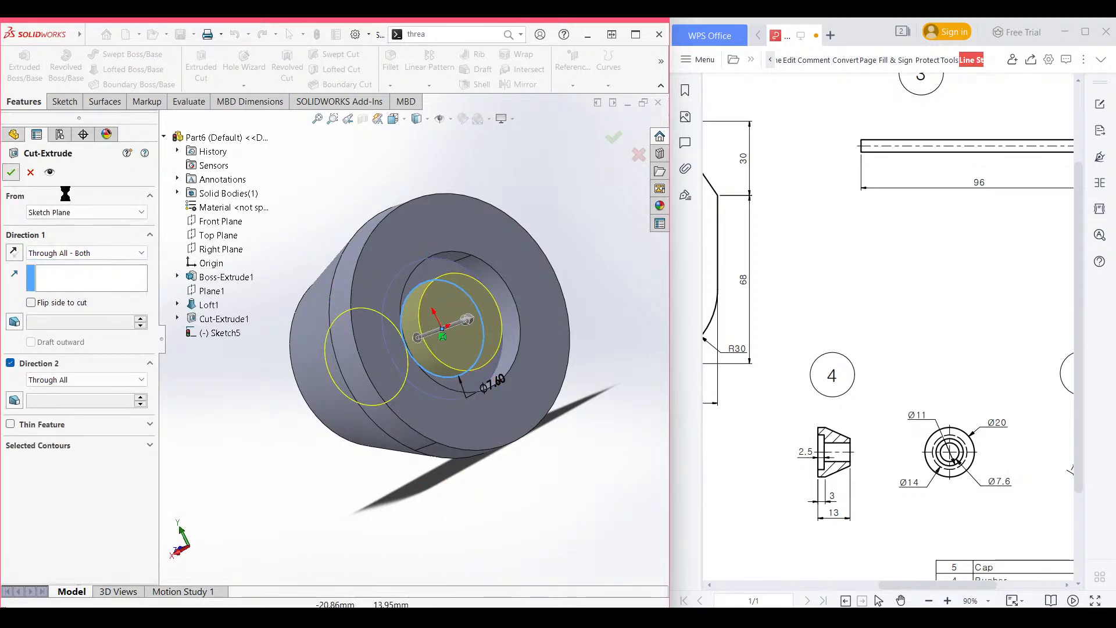
click(313, 228)
key(ctrl+7)
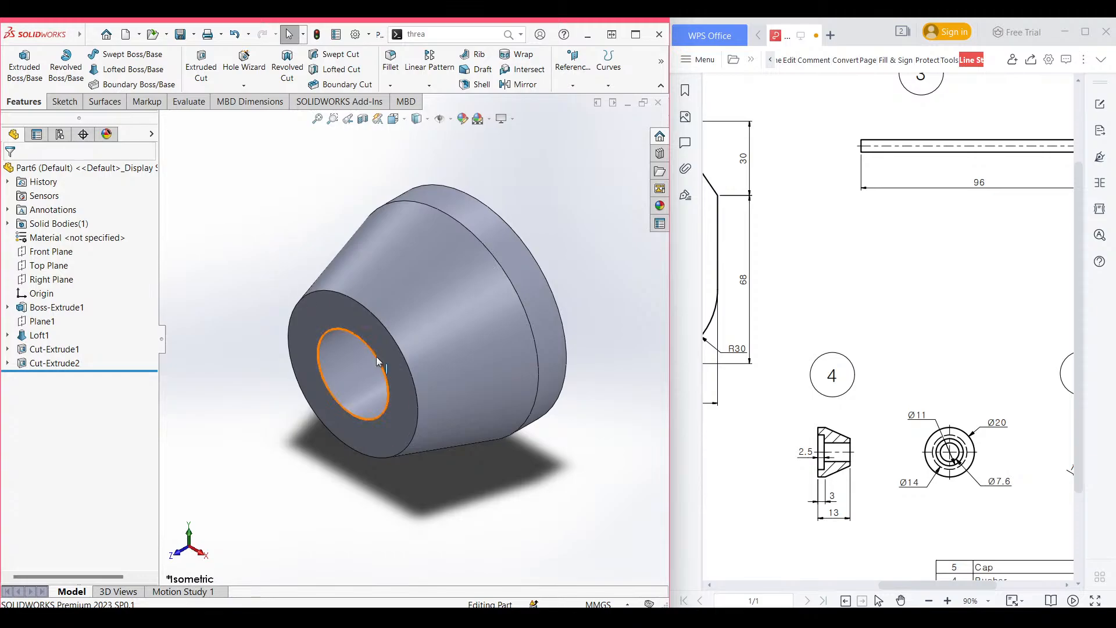
Bring part 5, the cap, into view on the drawing and create a new part document.
drag(937, 586, 1004, 583)
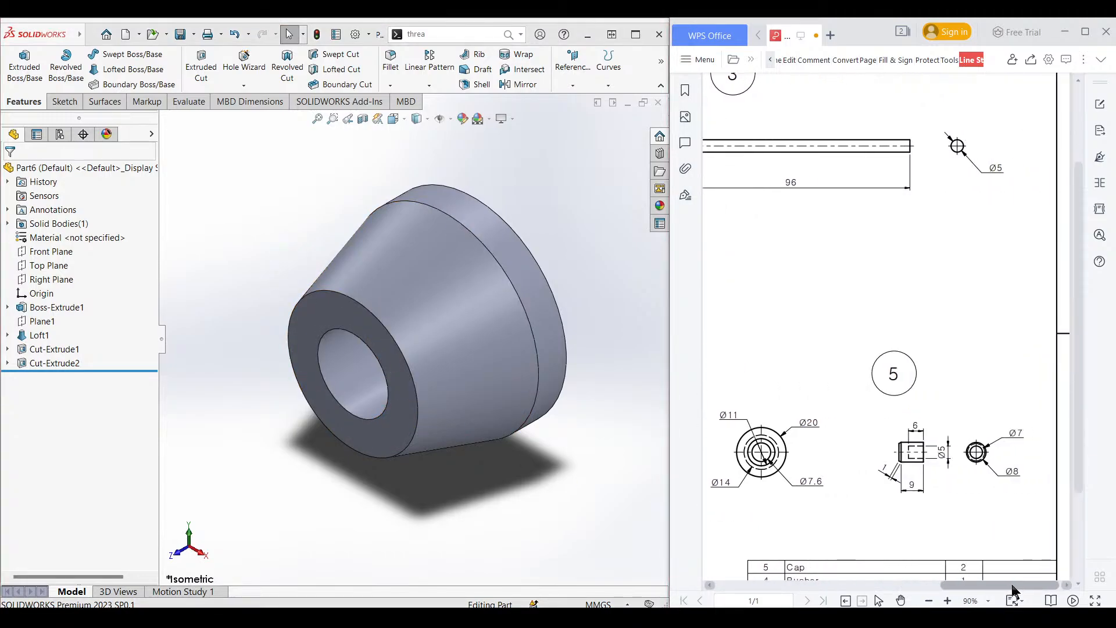
click(949, 600)
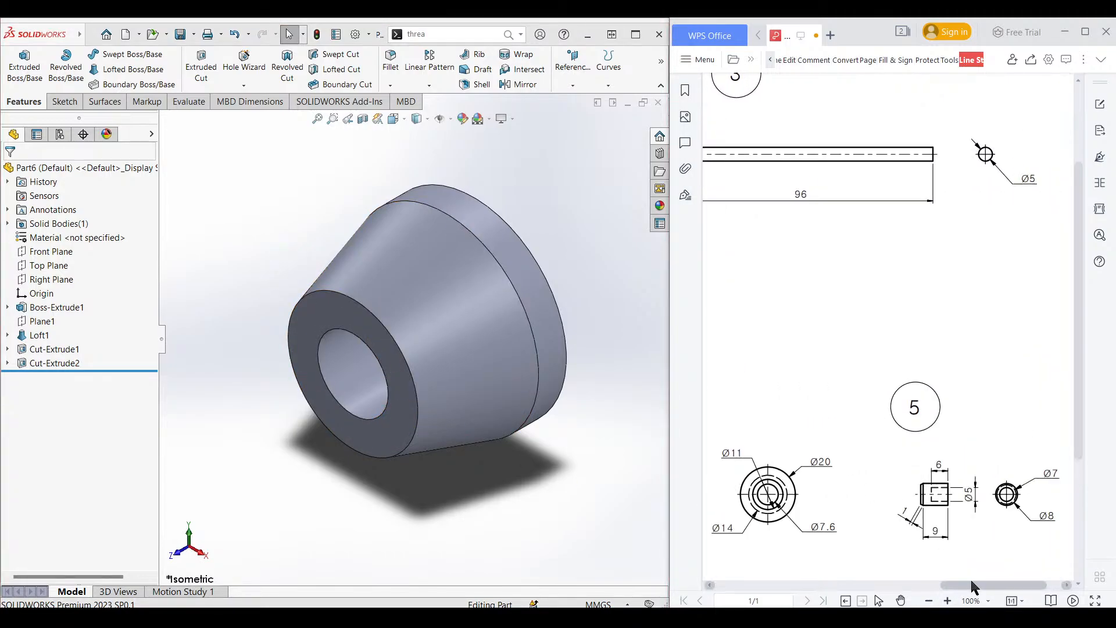
click(949, 599)
drag(969, 586, 992, 585)
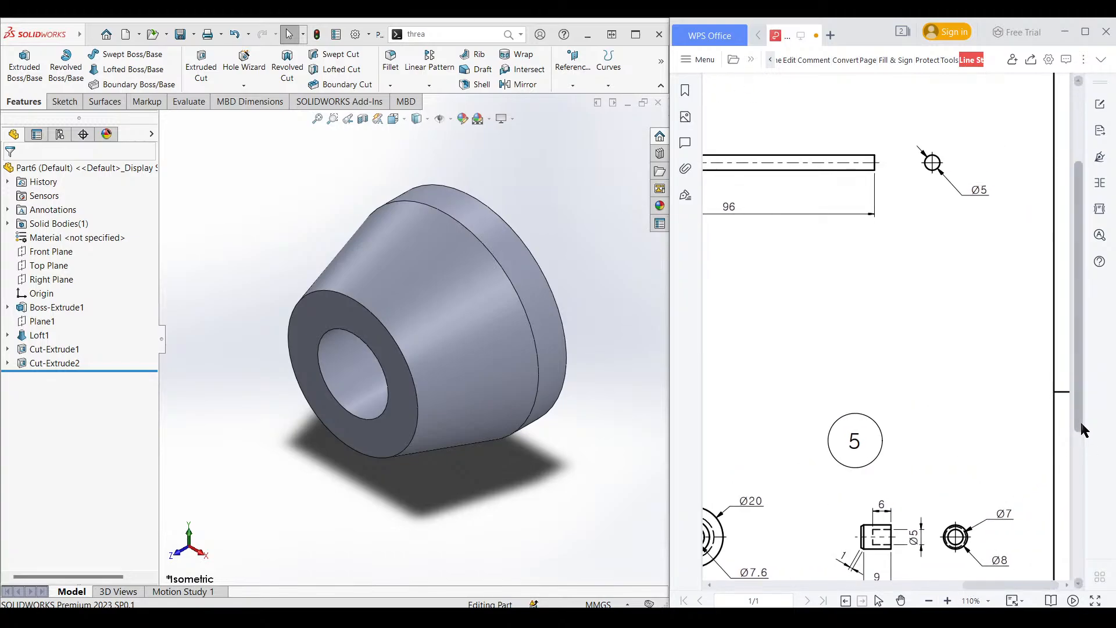
drag(1080, 422, 1083, 484)
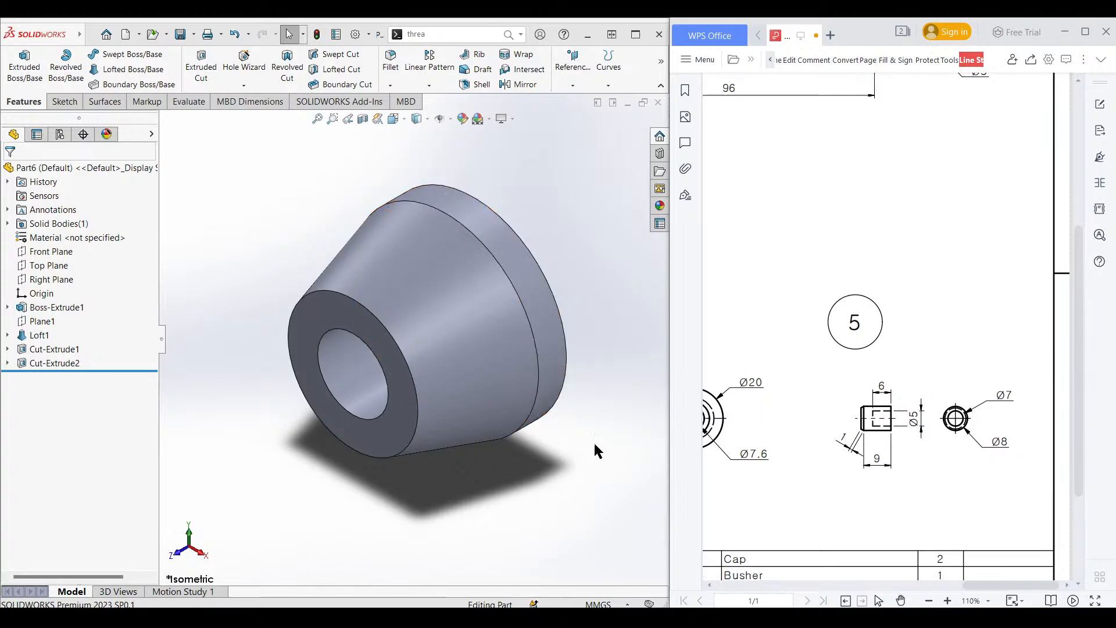
click(548, 446)
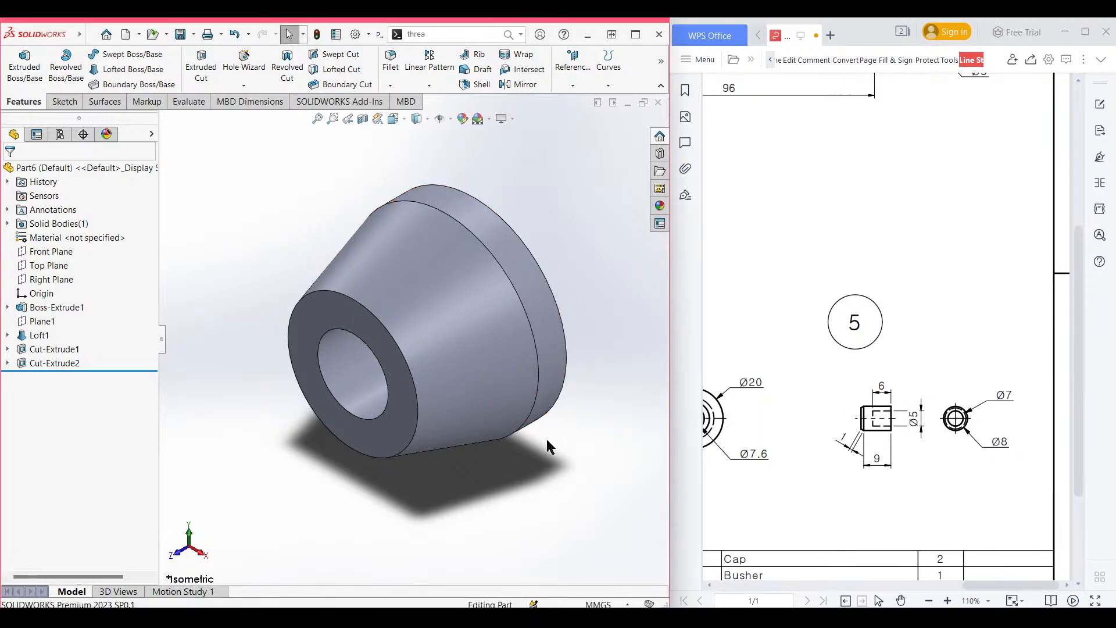
key(ctrl+n)
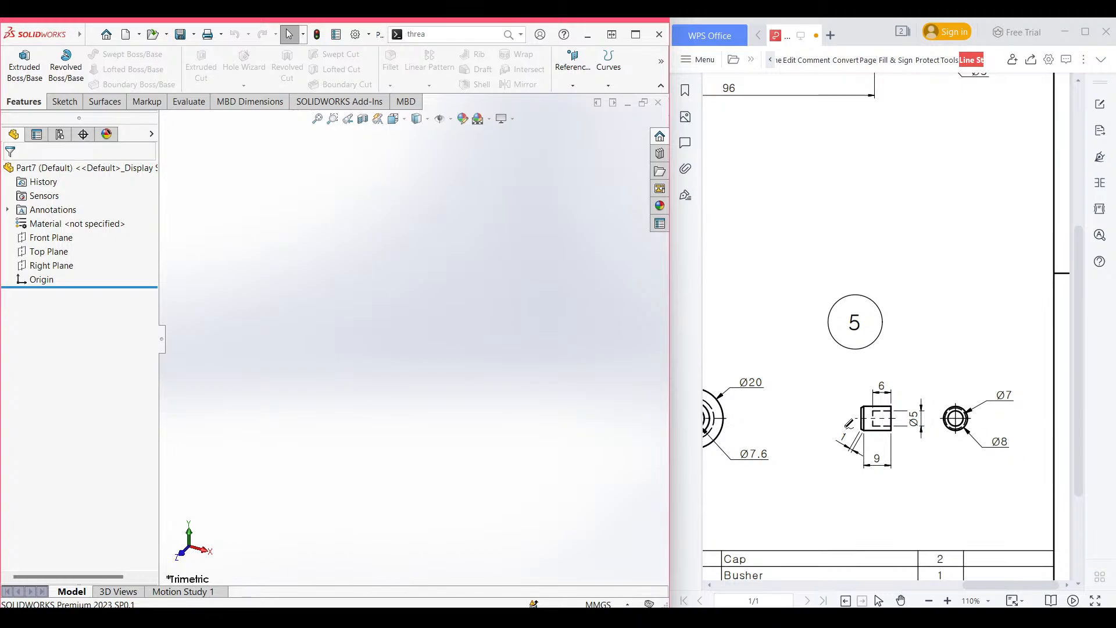
Mark the outer diameter, end diameter, length, chamfer and bore dimensions of part 5 on the drawing.
drag(862, 406, 864, 430)
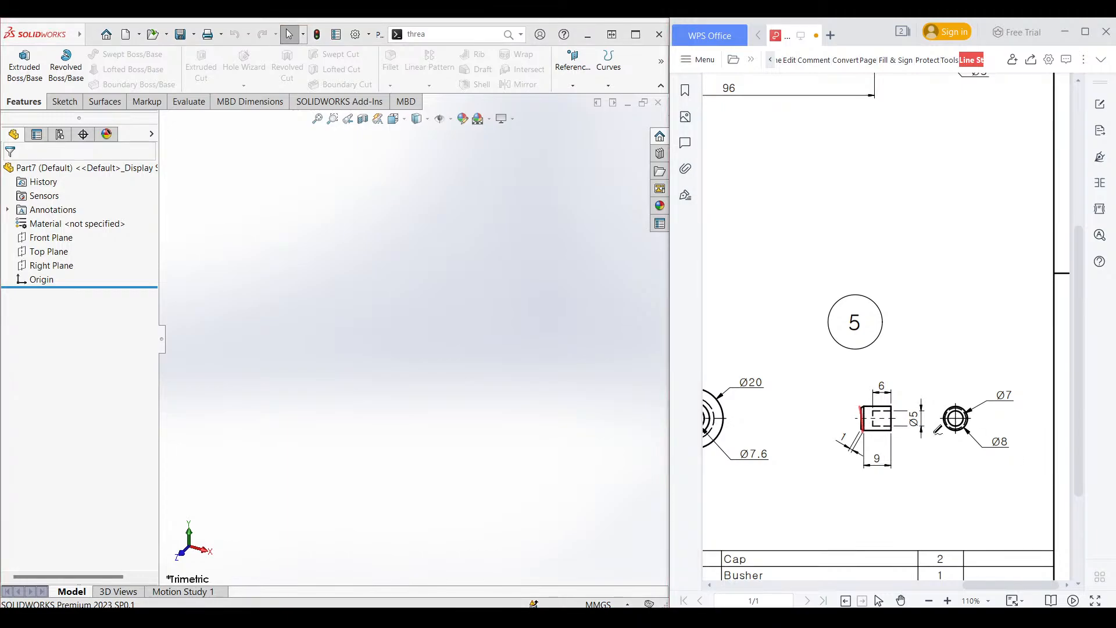
drag(1004, 447, 992, 448)
drag(884, 447, 889, 453)
drag(1011, 386, 1011, 401)
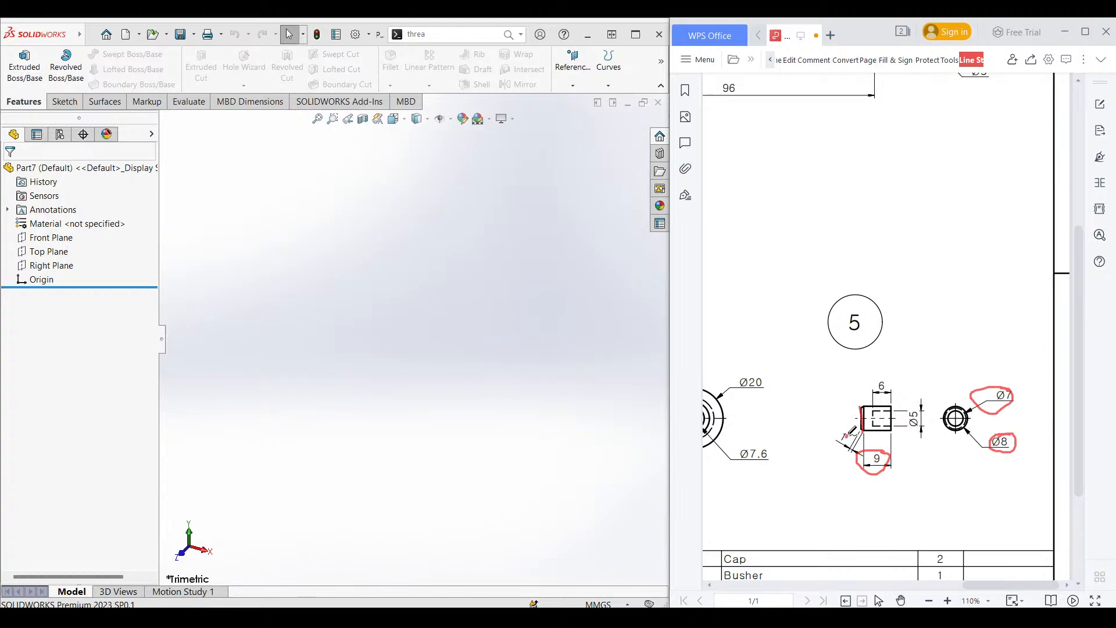
drag(850, 444, 850, 432)
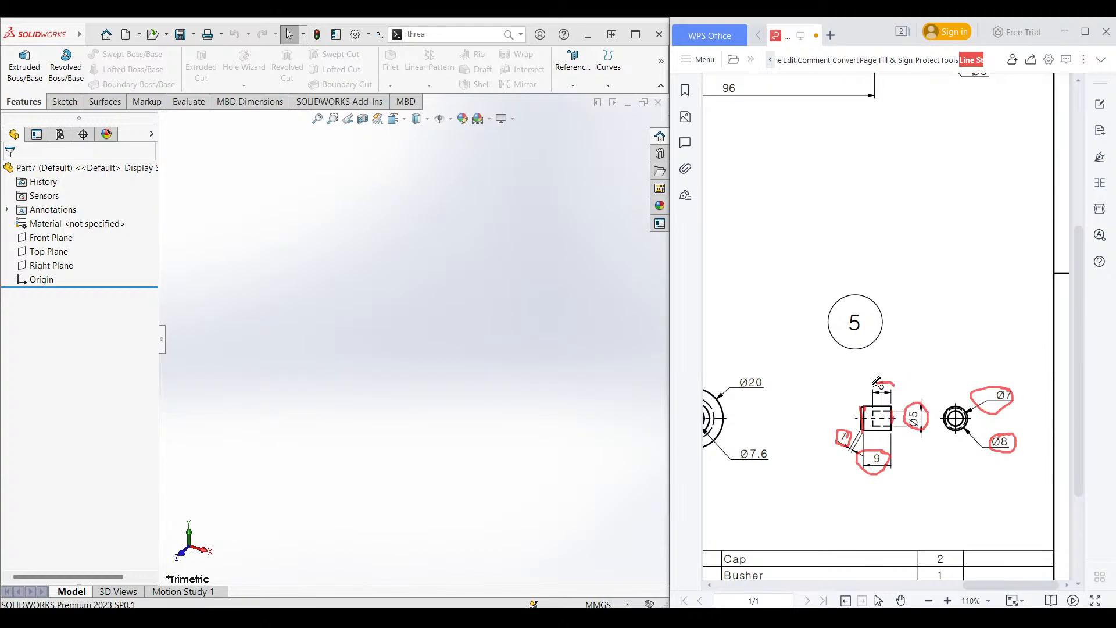
drag(876, 380, 890, 379)
Undo all the red markings on the part 5 views of the drawing.
key(ctrl+z)
key(ctrl+z)
key(ctrl+z)
key(ctrl+z)
key(ctrl+z)
key(ctrl+z)
key(ctrl+z)
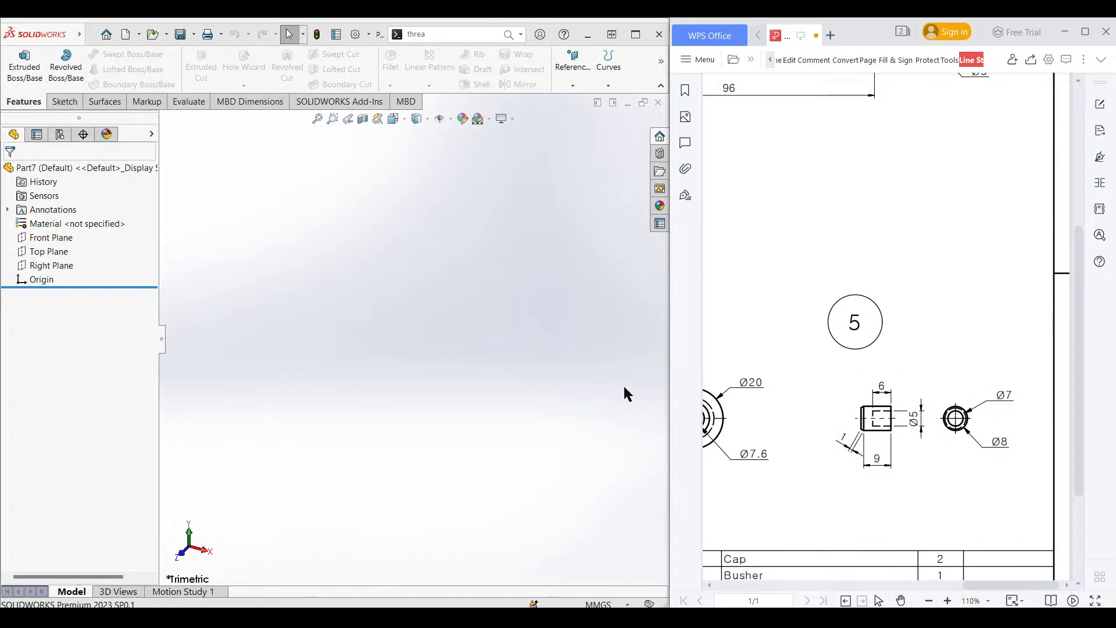
Sketch an 8 mm diameter circle centred on the origin on the Right Plane.
right_click(61, 269)
click(72, 247)
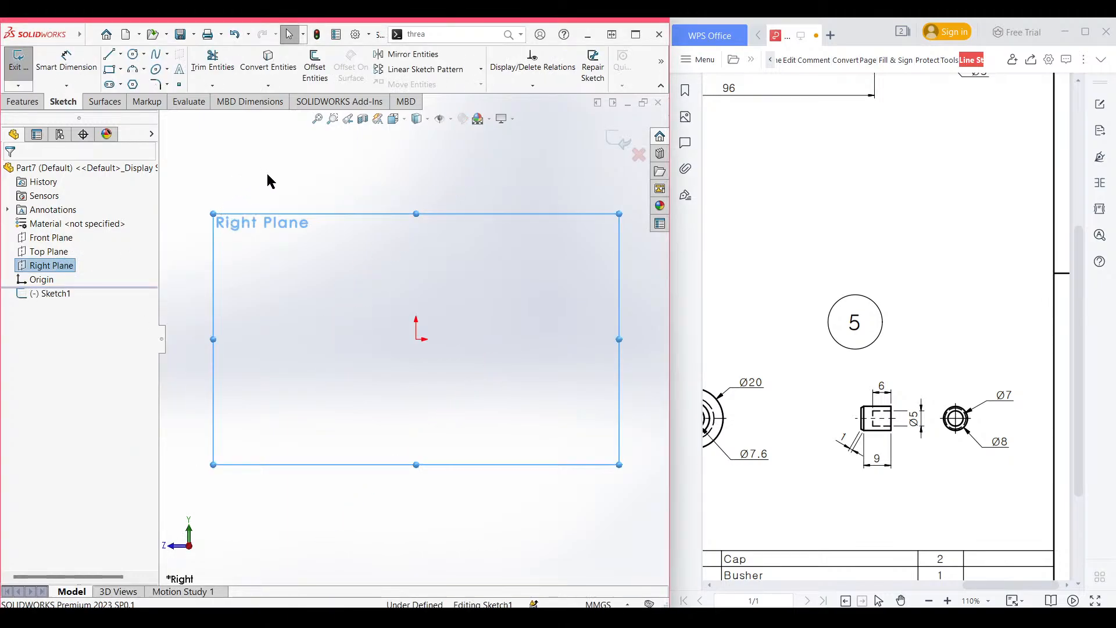
right_drag(308, 174, 448, 327)
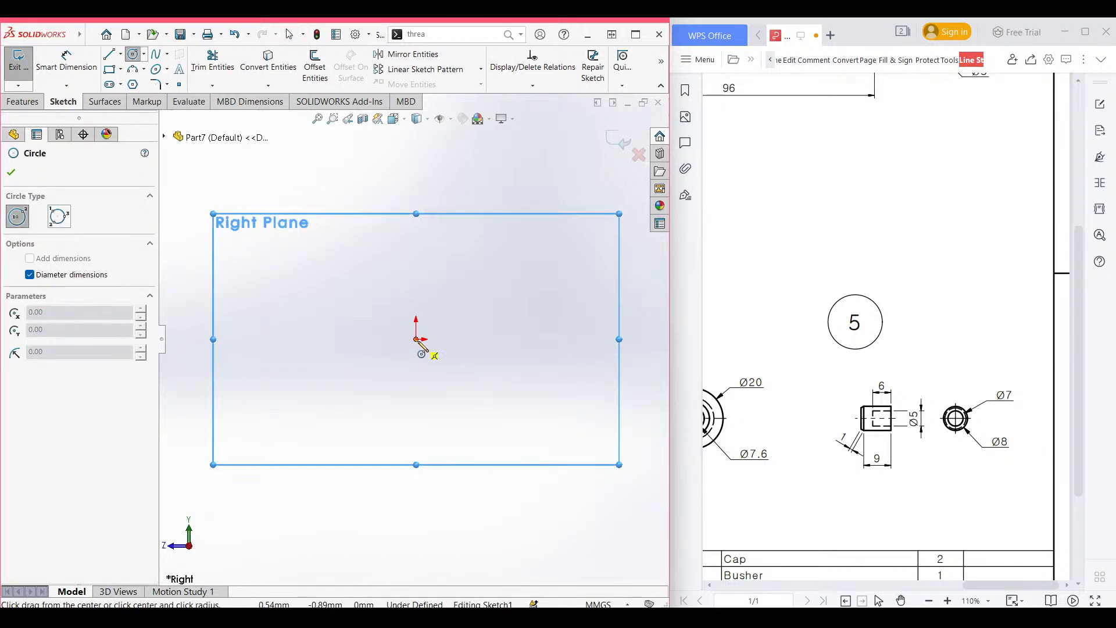
click(417, 338)
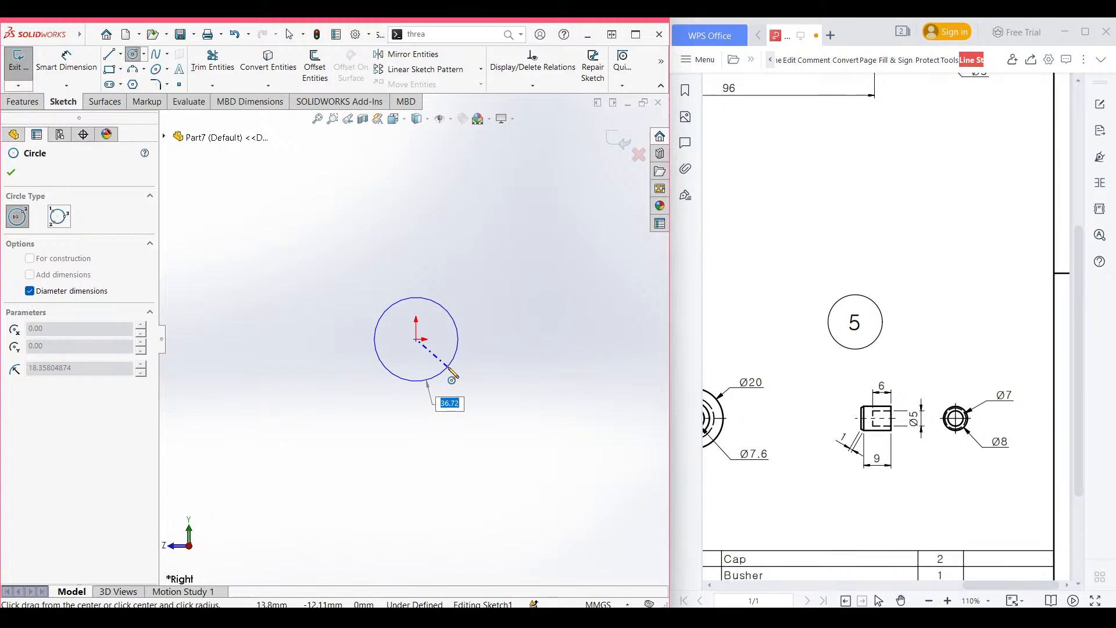
text(8)
key(Return)
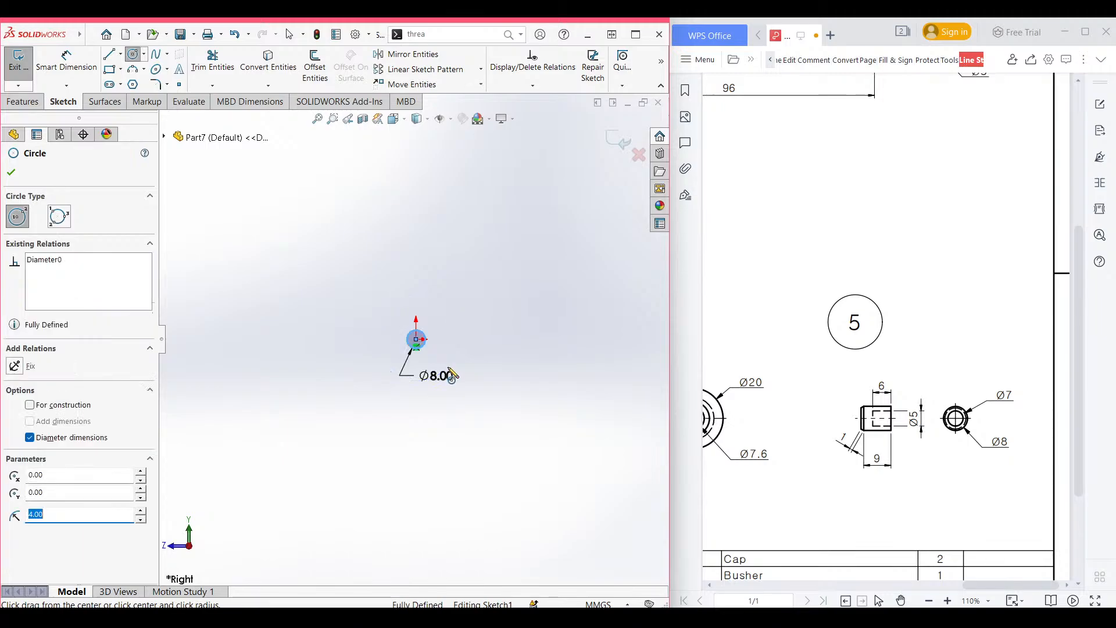
Extrude the 8 mm circle as a Blind boss 9 mm deep.
key(ctrl+7)
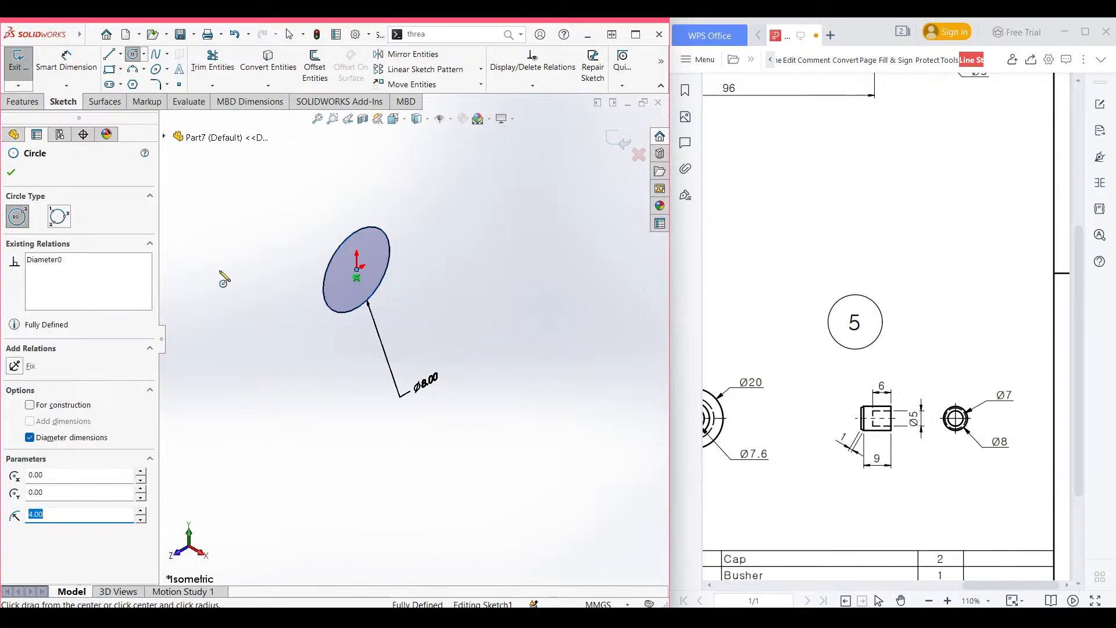
click(22, 100)
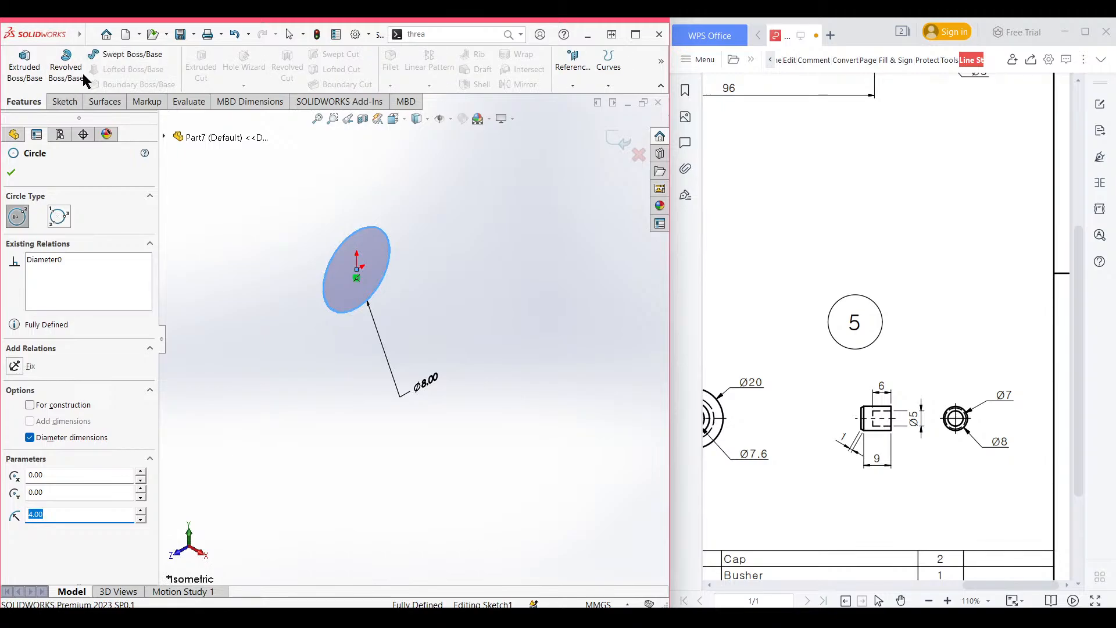
click(33, 72)
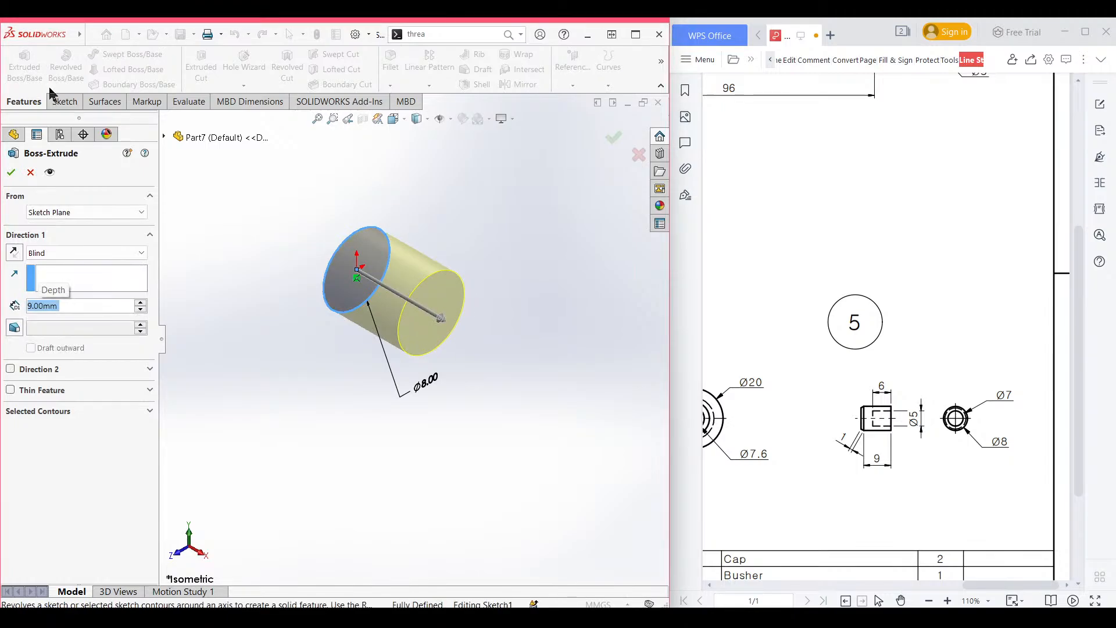
click(10, 172)
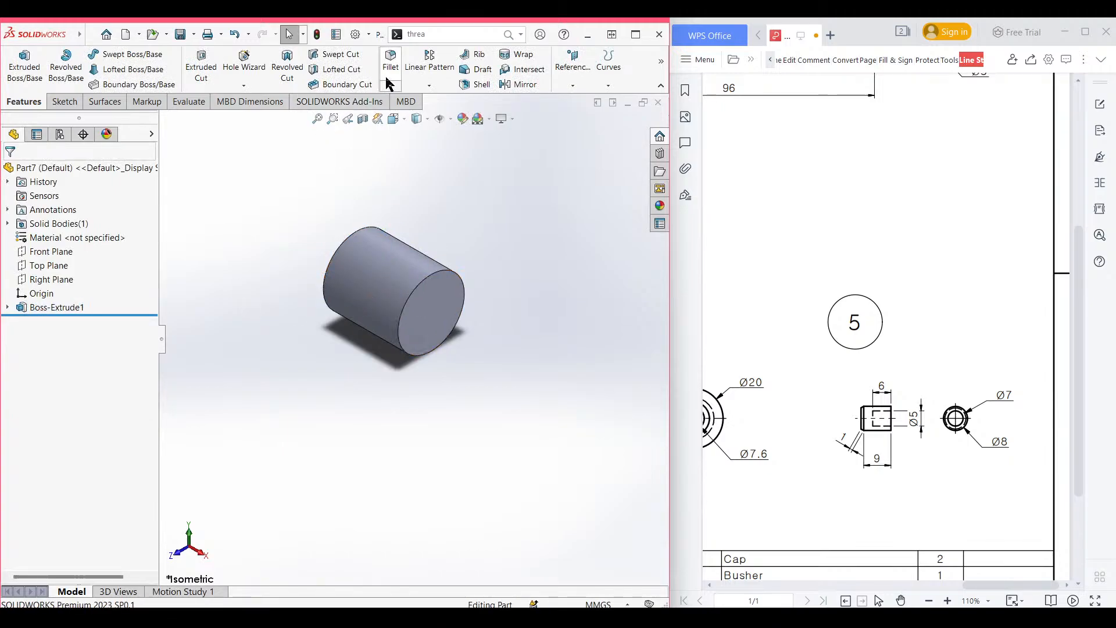
Chamfer the circular edge at the cylinder's sketch-plane end with a 1 mm distance and a 45° angle.
click(390, 86)
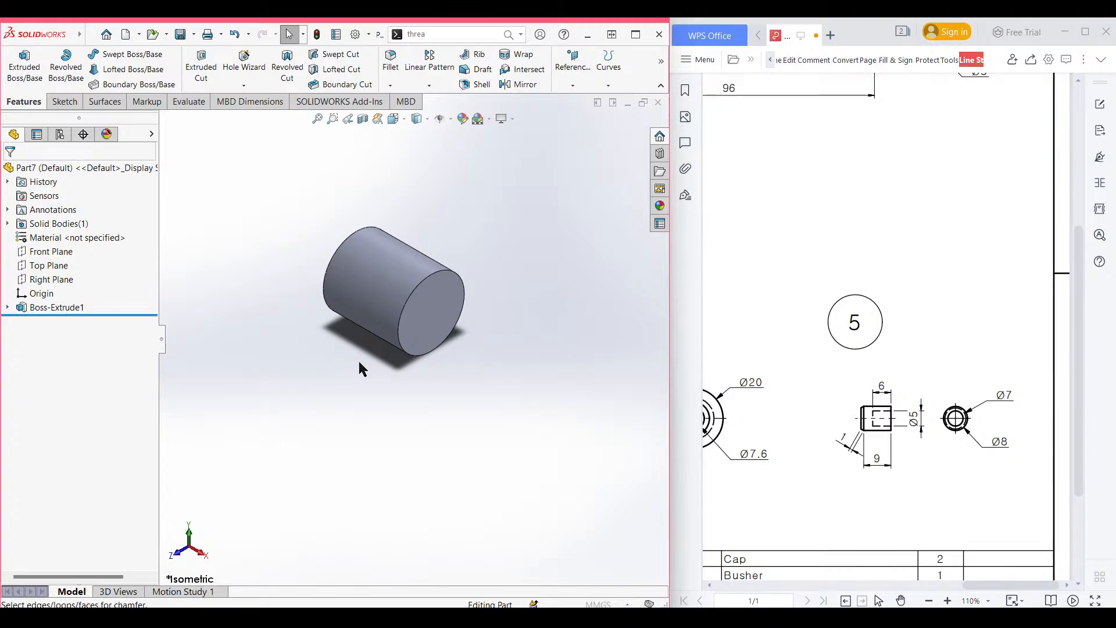
text(10.00mm)
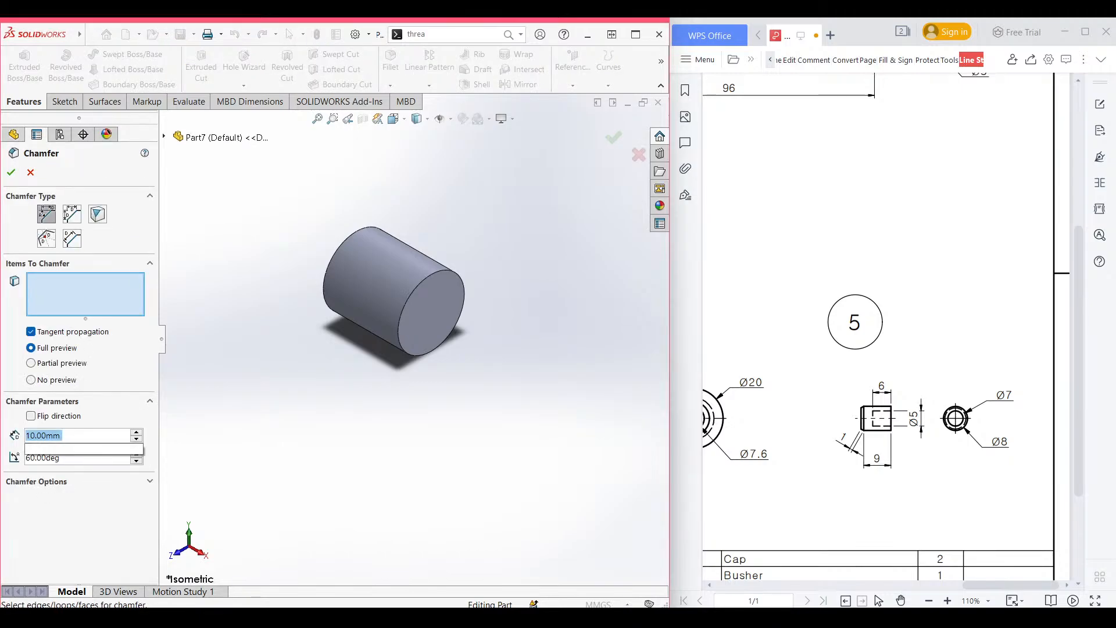
key(Return)
key(Tab)
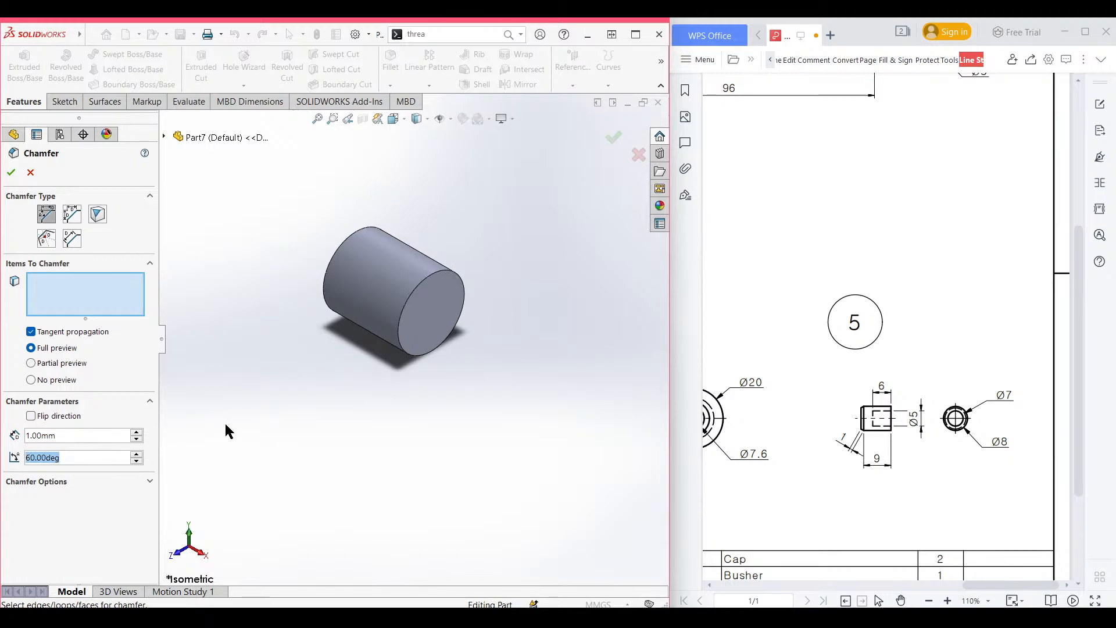
text(45)
key(Return)
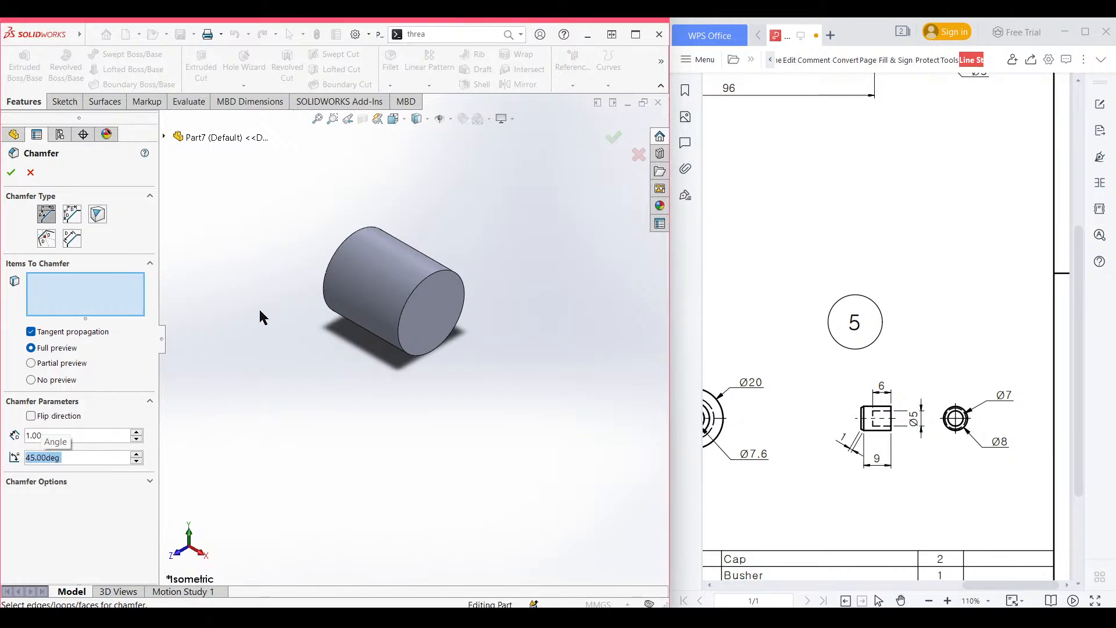
click(336, 256)
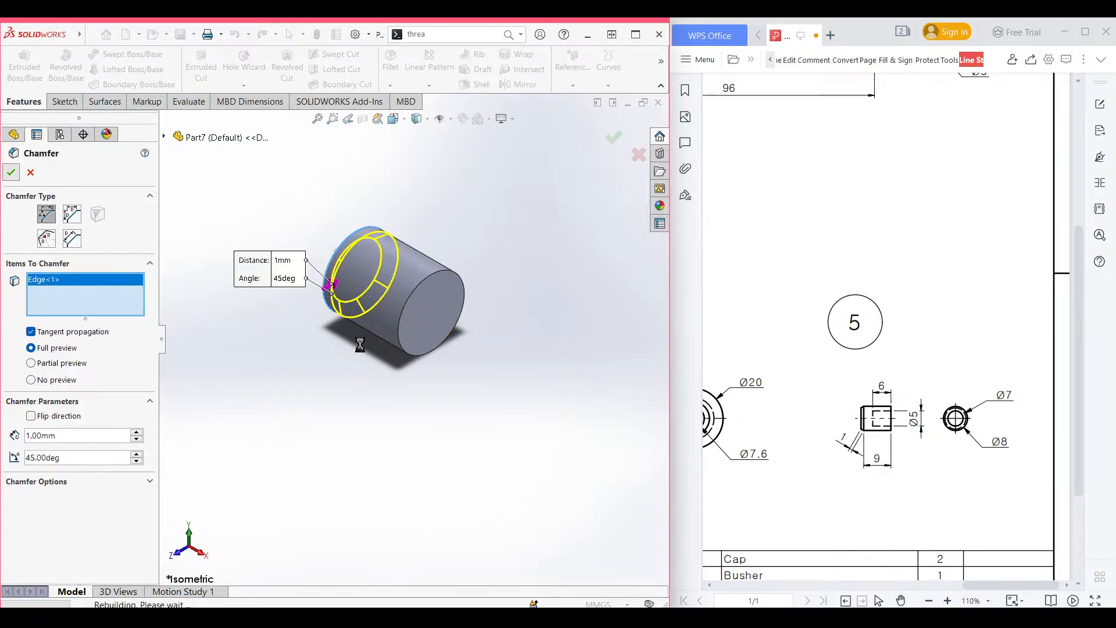
Accept the chamfer and sketch a 5 mm diameter circle centred on the origin on the cylinder's unchamfered end face.
key(Return)
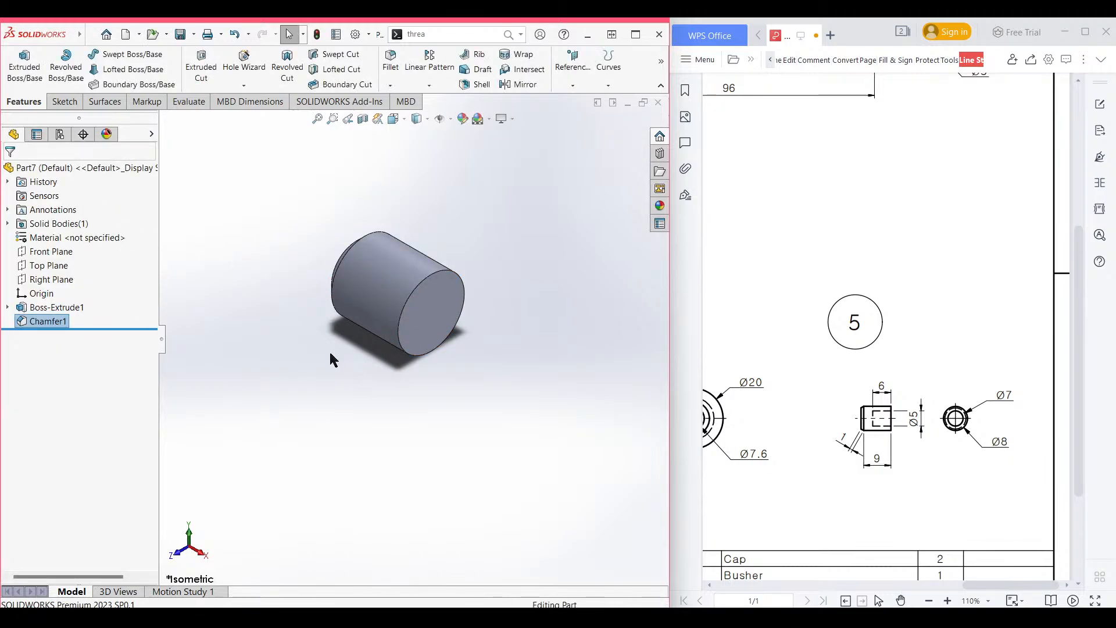
middle_drag(329, 356, 372, 389)
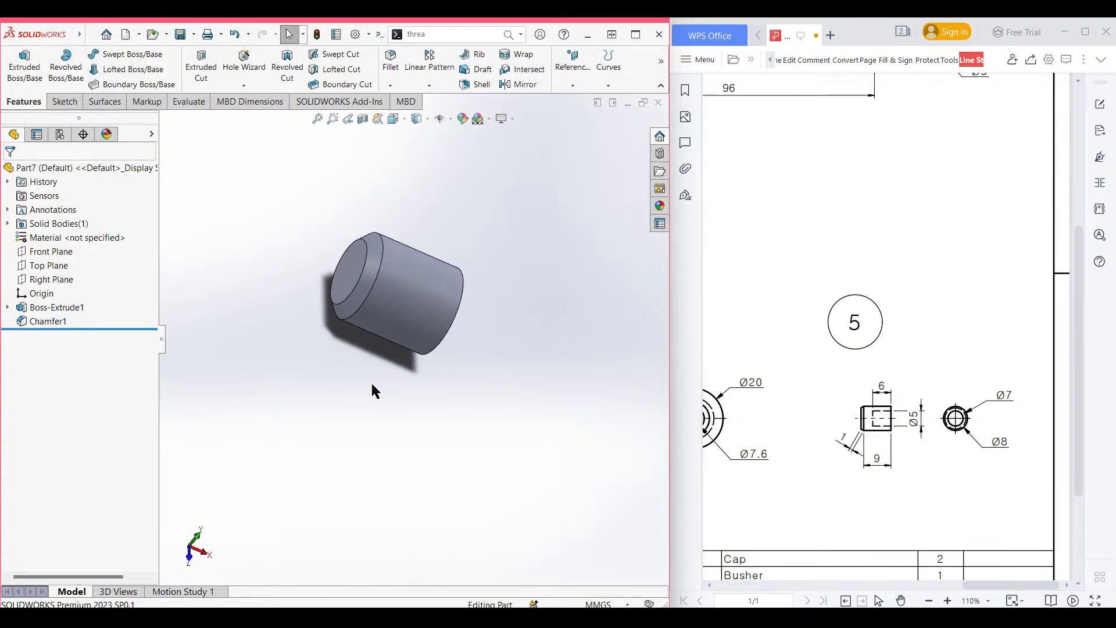
key(ctrl+7)
click(531, 410)
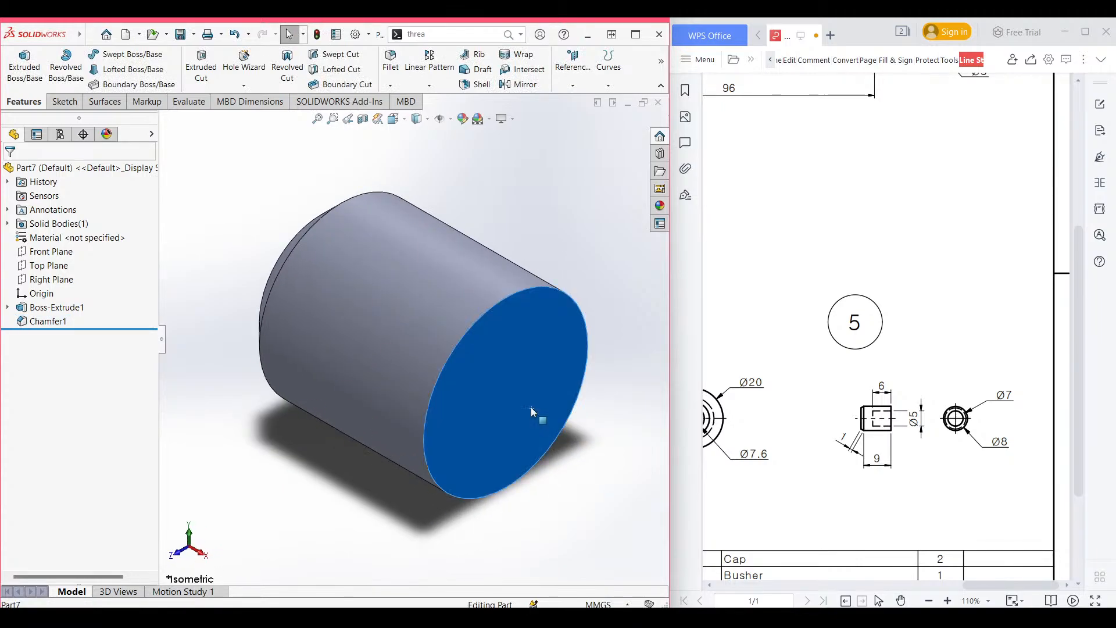
right_click(531, 411)
click(561, 360)
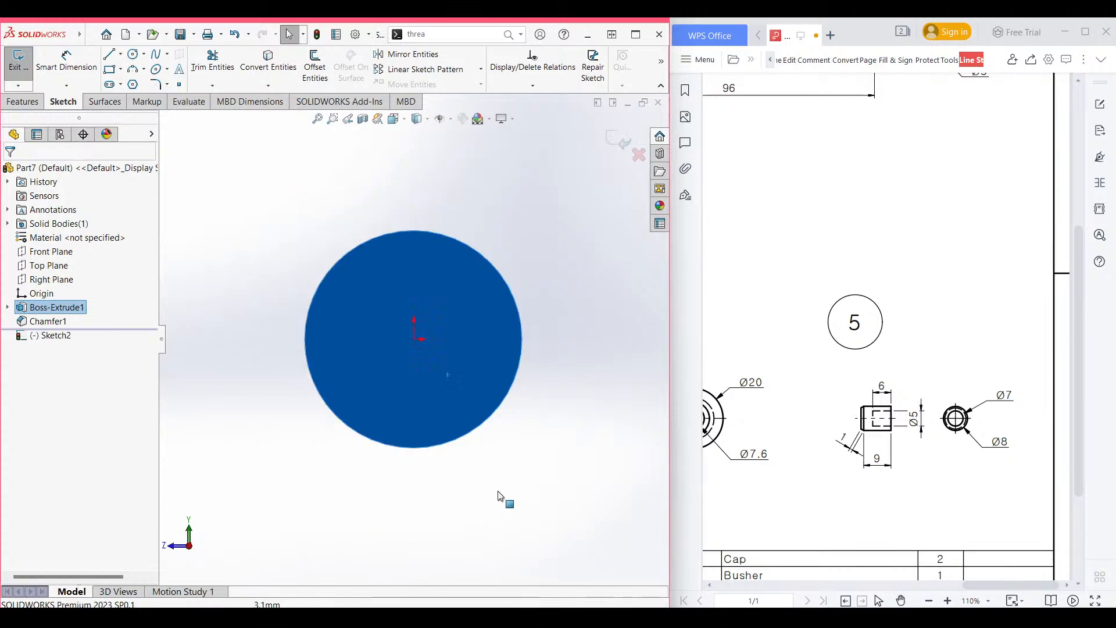
click(312, 207)
right_drag(312, 207, 385, 208)
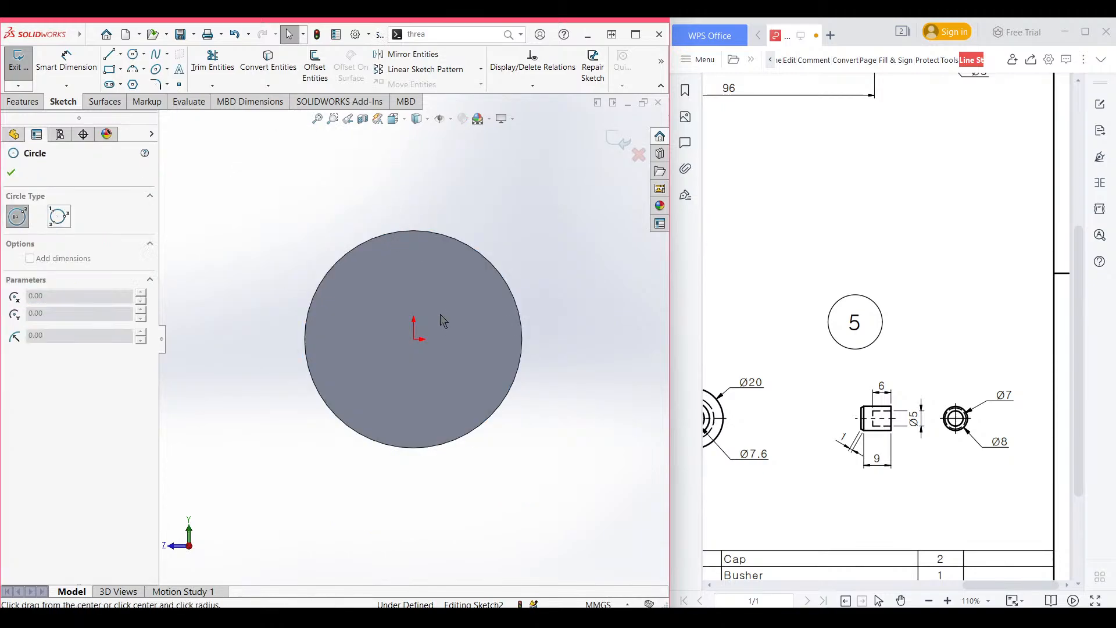
click(414, 339)
click(436, 375)
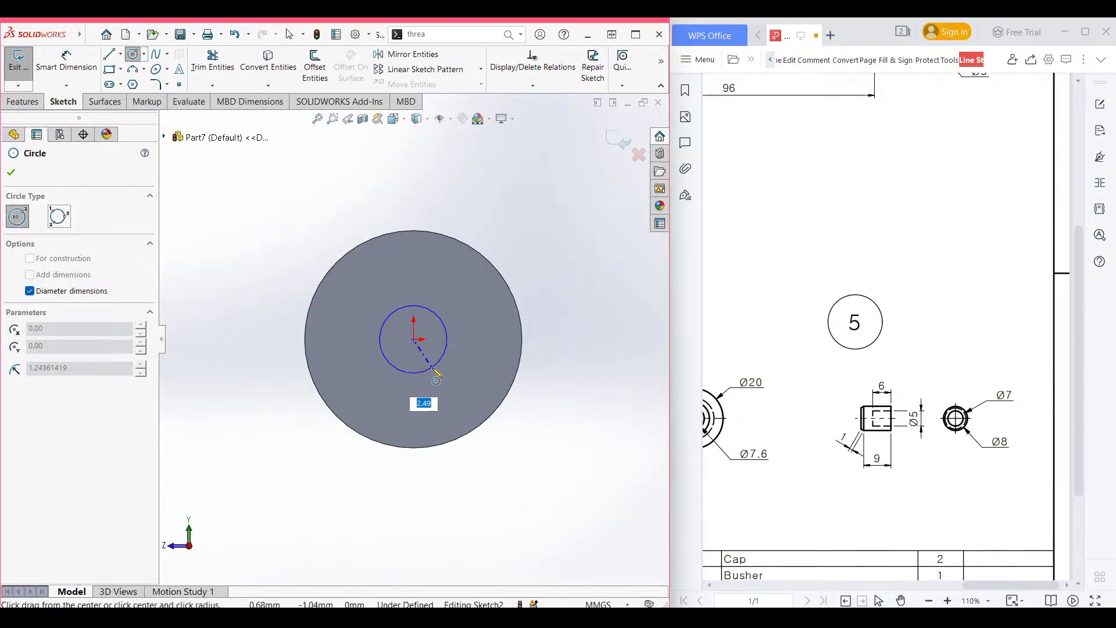
text(5)
key(Return)
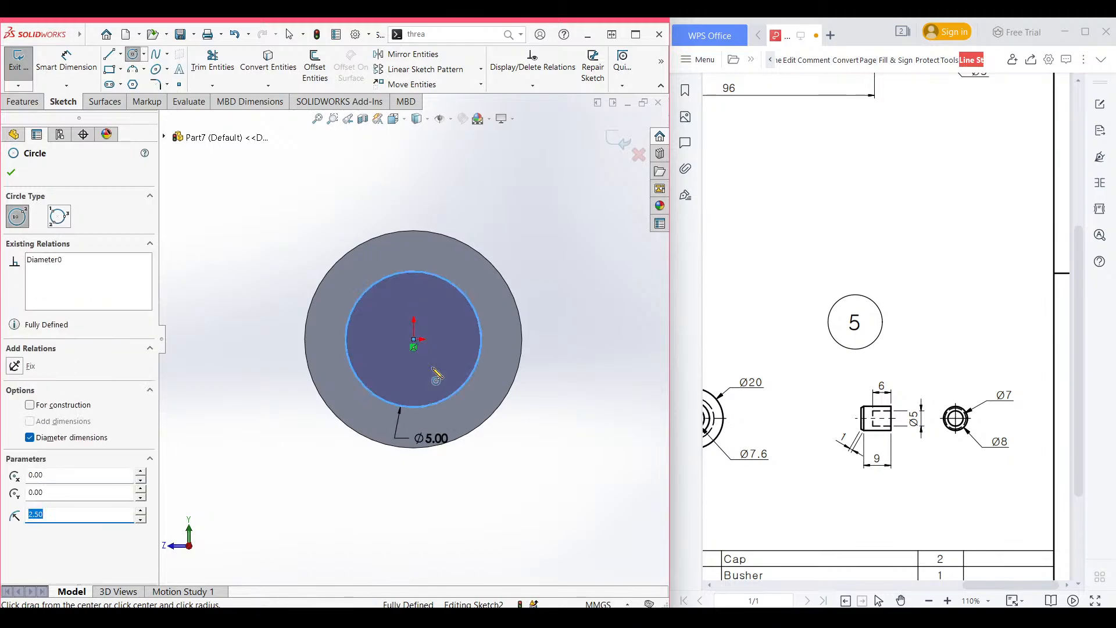
Cut the 5 mm circle into the cylinder as a Blind extruded cut 6 mm deep.
key(ctrl+7)
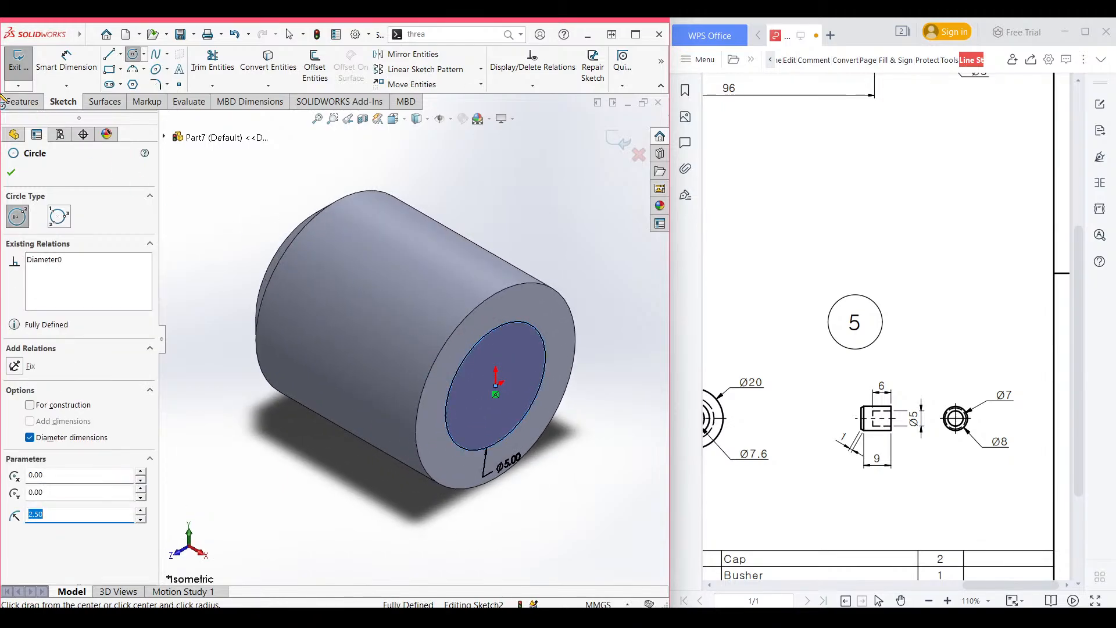
click(13, 101)
click(201, 70)
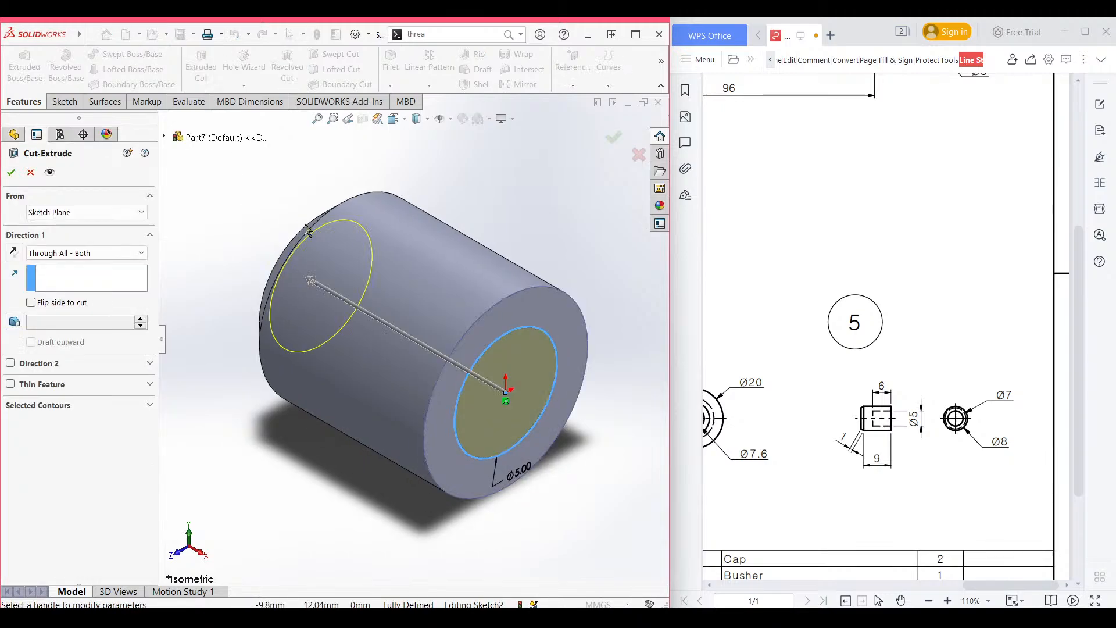
click(106, 252)
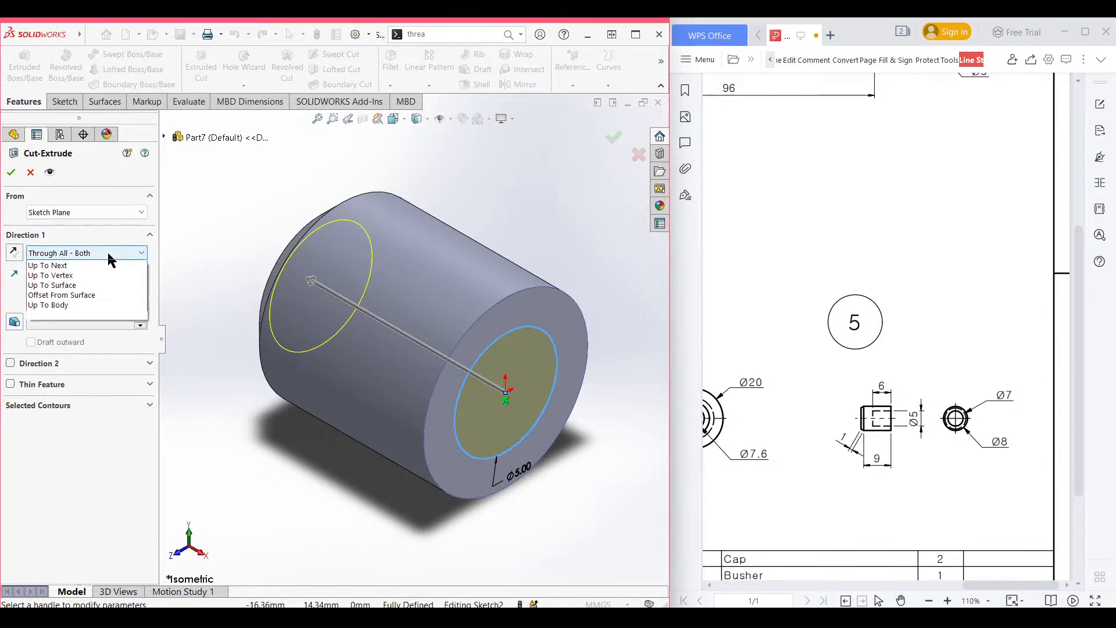
click(119, 265)
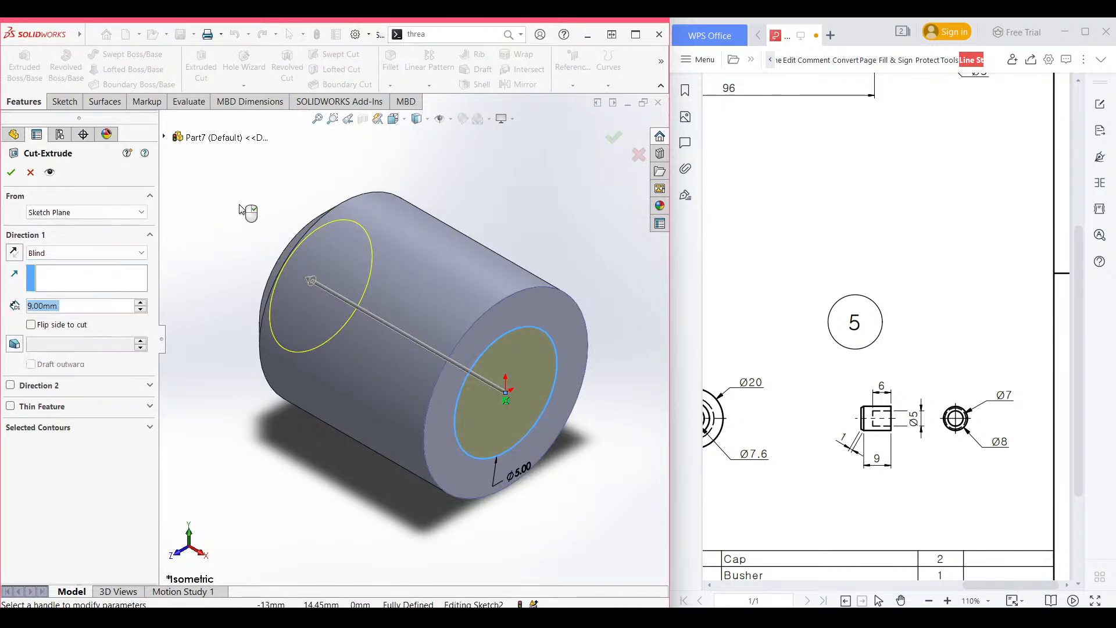
text(6)
key(Return)
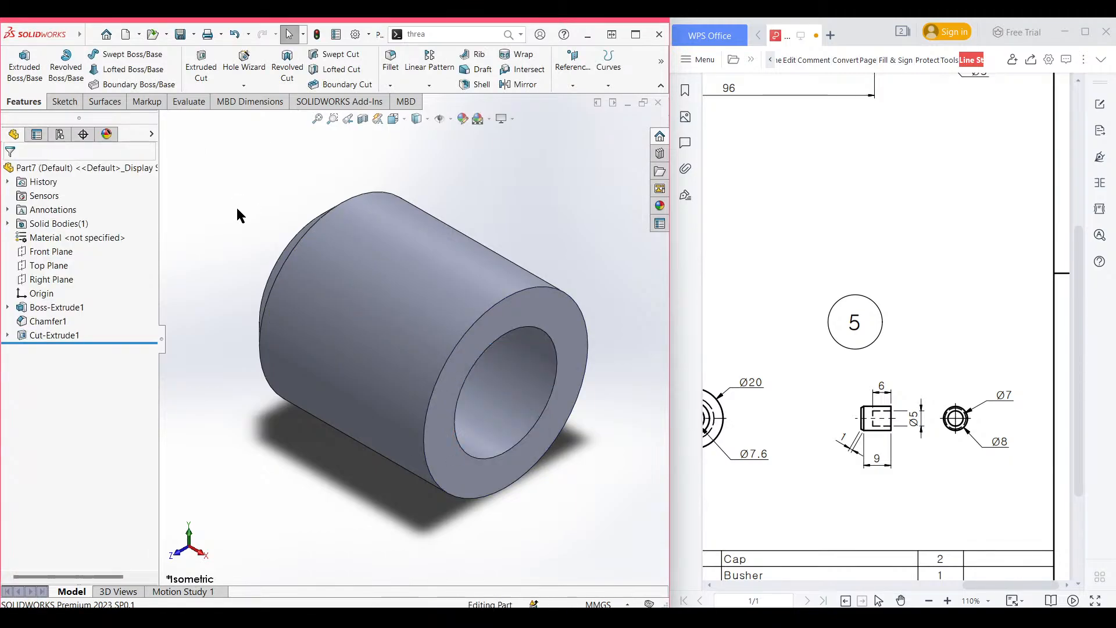
Switch to the exploded-view drawing in WPS Office, undo all its red markings and enlarge it to 50%.
click(787, 36)
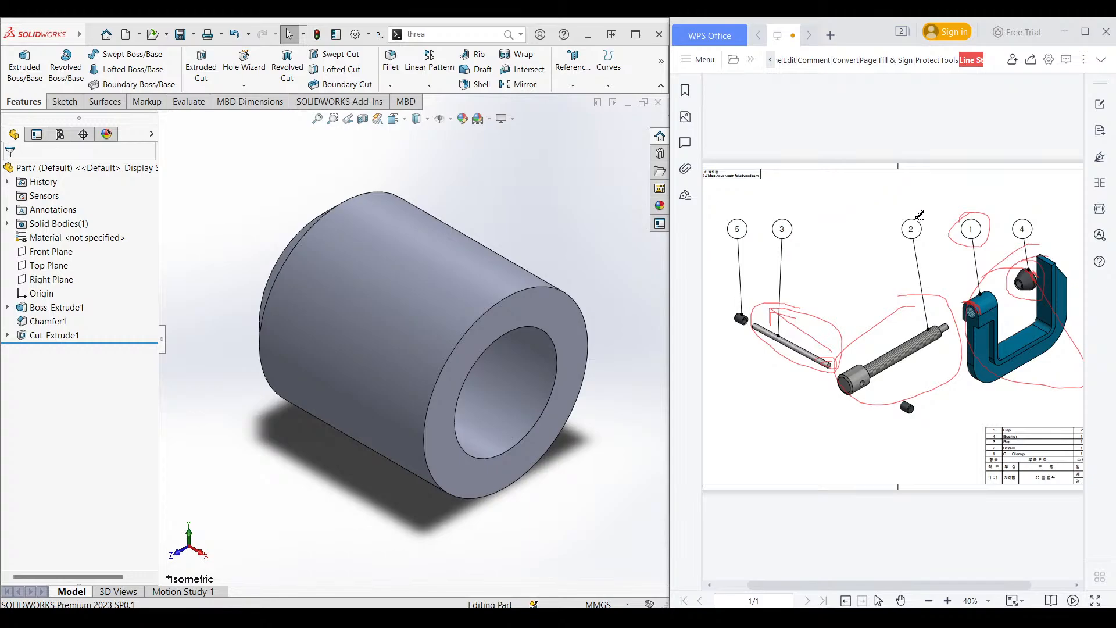
key(ctrl+z)
key(ctrl+z)
key(ctrl+z)
key(ctrl+z)
key(ctrl+z)
key(ctrl+z)
key(ctrl+z)
key(ctrl+z)
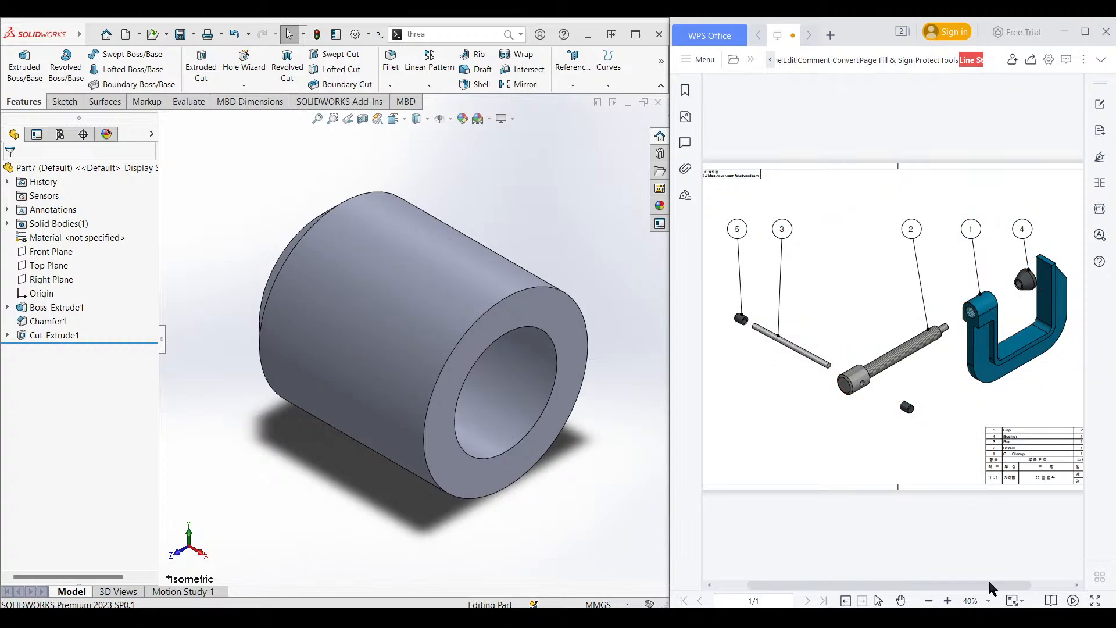
click(948, 600)
mouse_move(947, 588)
mouse_down()
mouse_move(1014, 583)
mouse_move(1036, 556)
mouse_up()
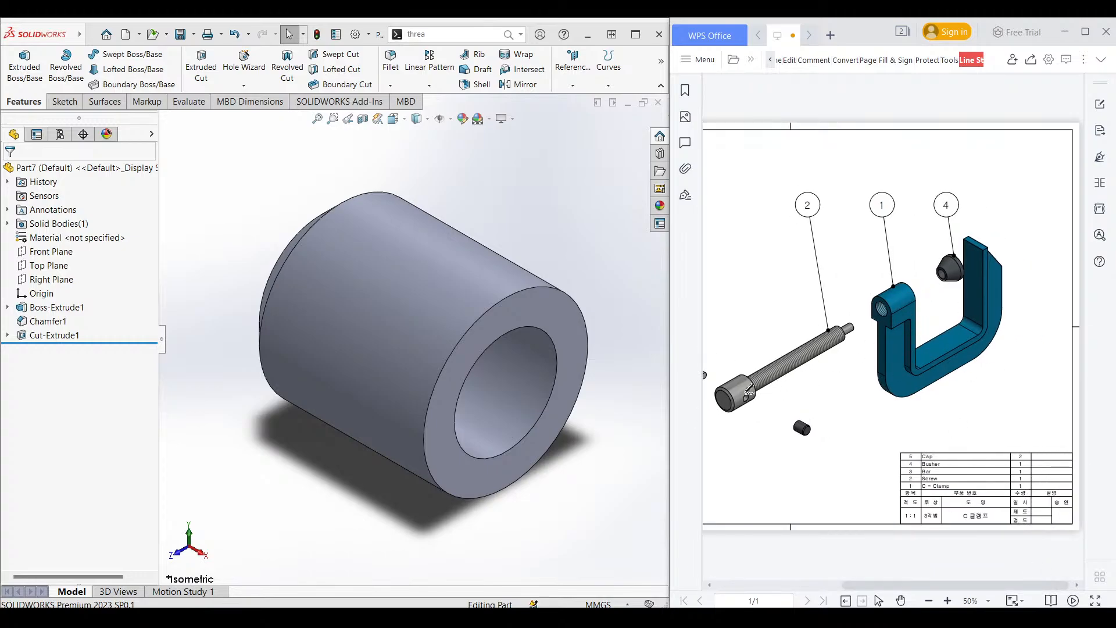
Switch to SOLIDWORKS, create a new assembly and place part file 1, the C-clamp body, as its first component.
click(624, 438)
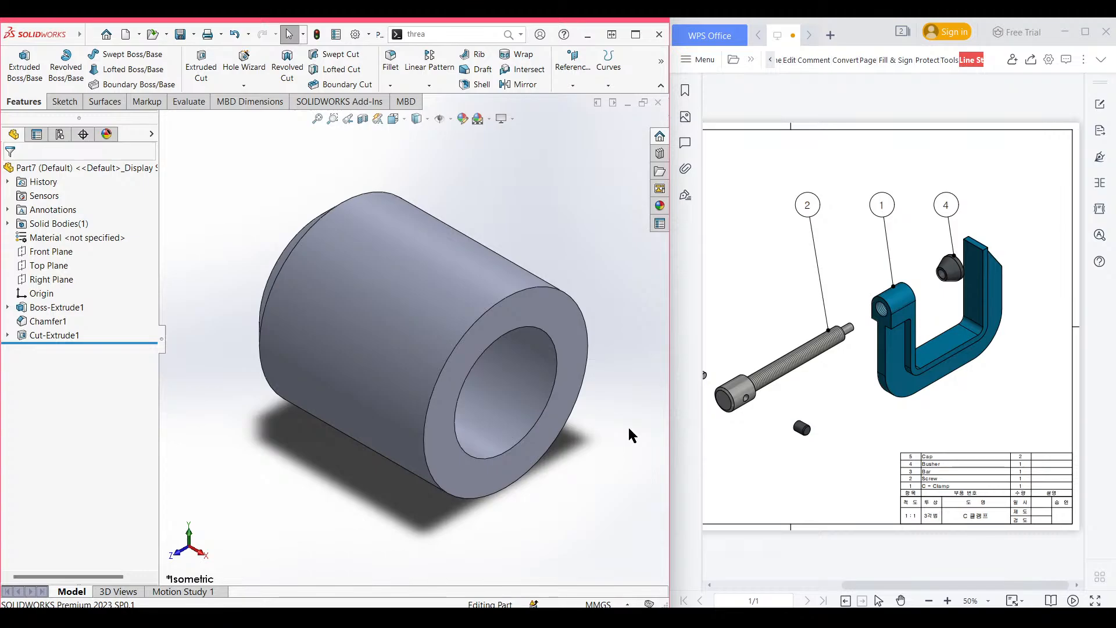
key(ctrl+n)
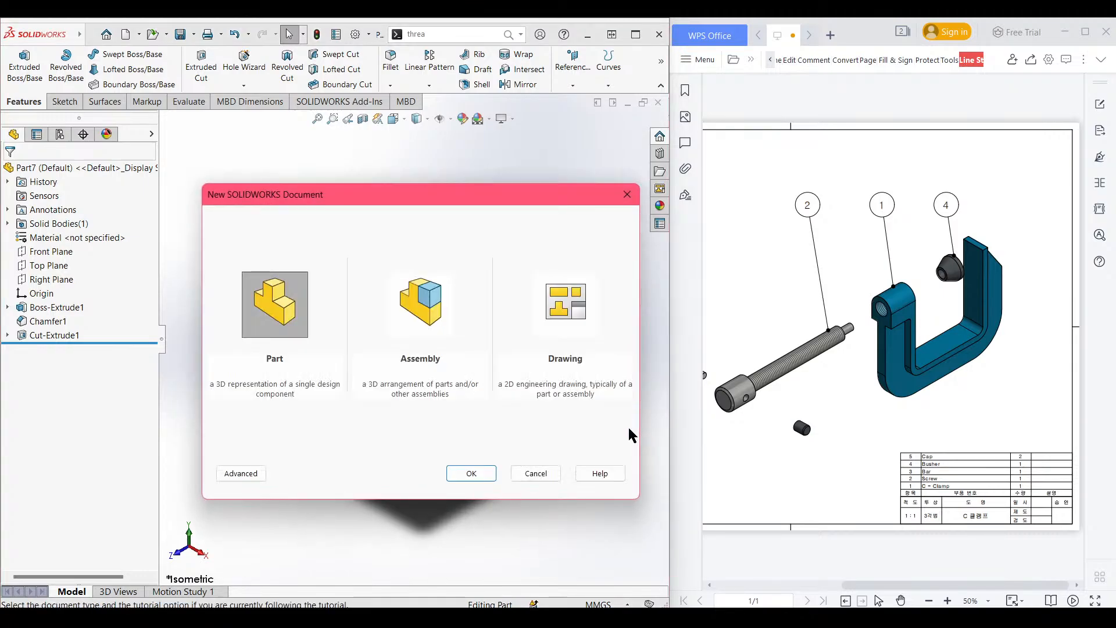
click(438, 308)
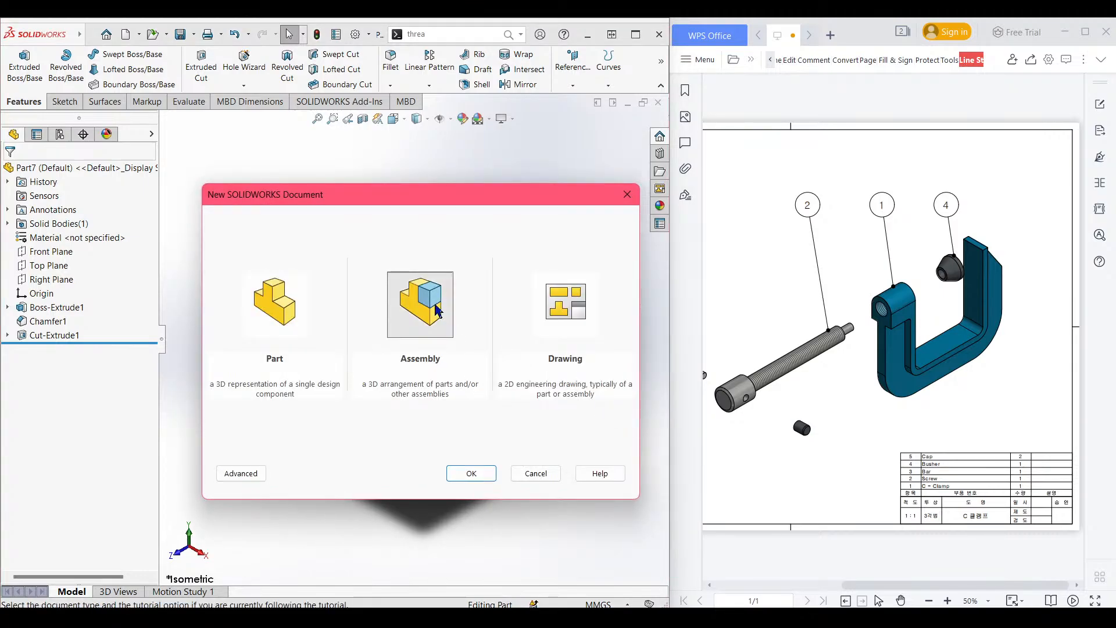
click(471, 473)
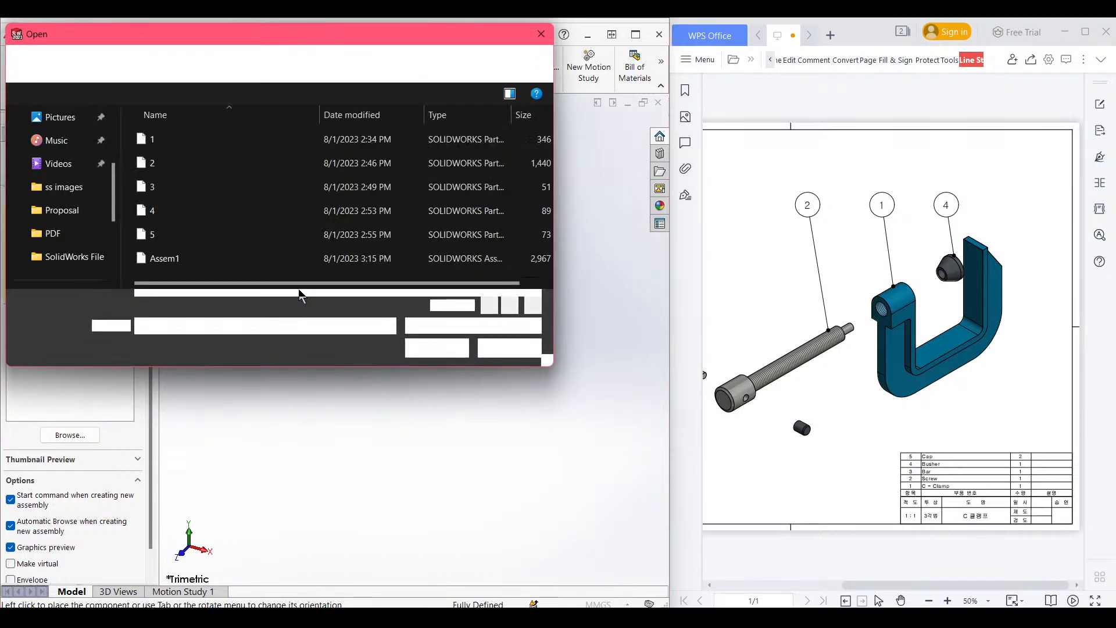
click(189, 139)
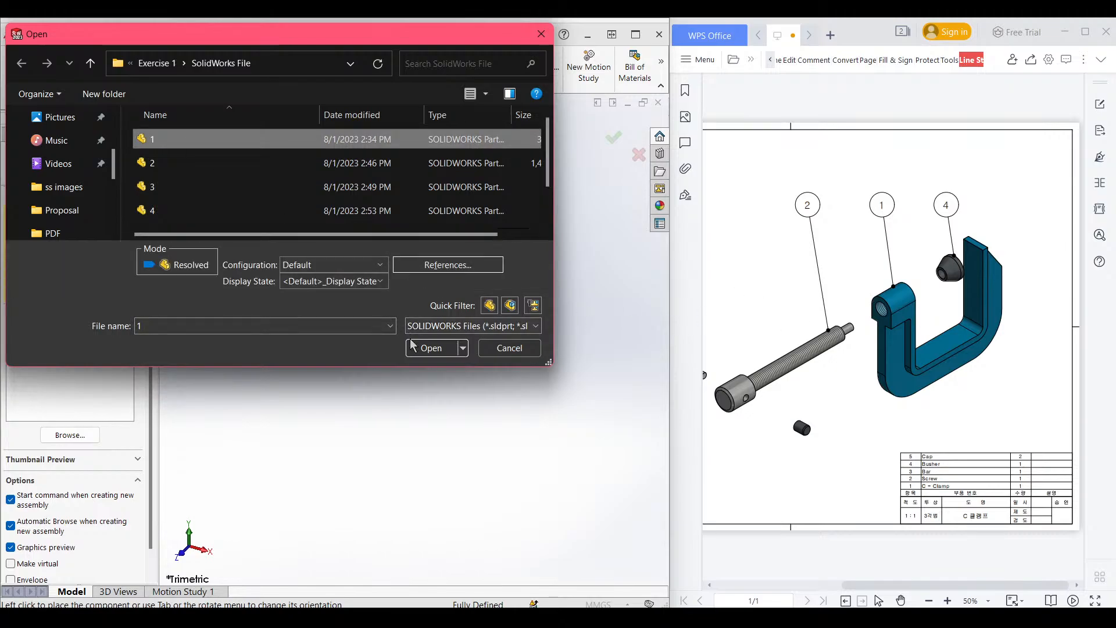
click(431, 348)
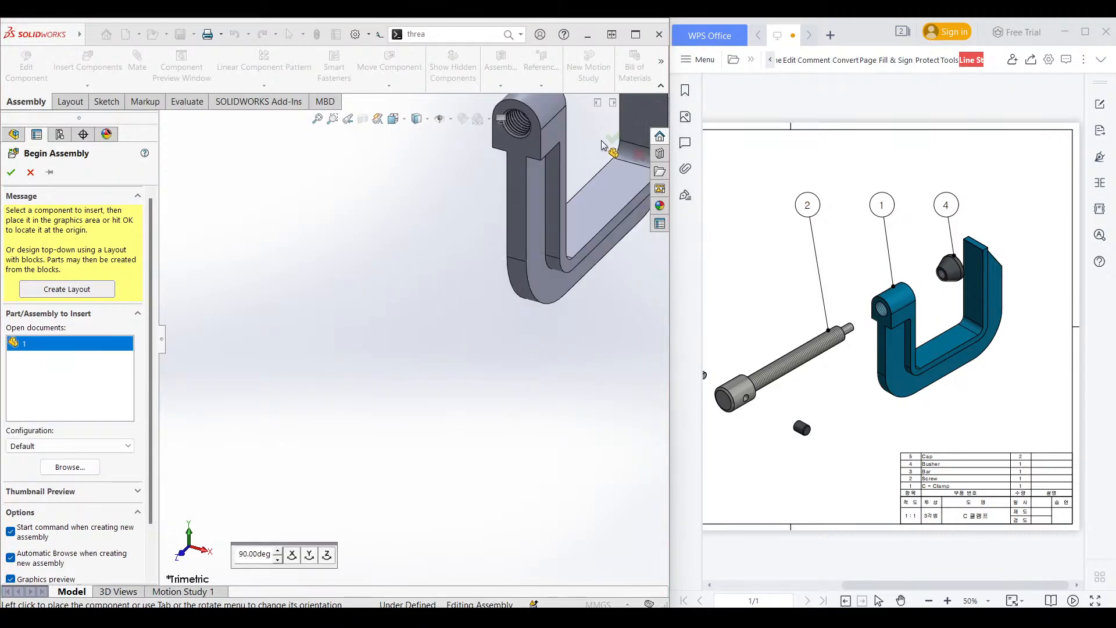
click(581, 183)
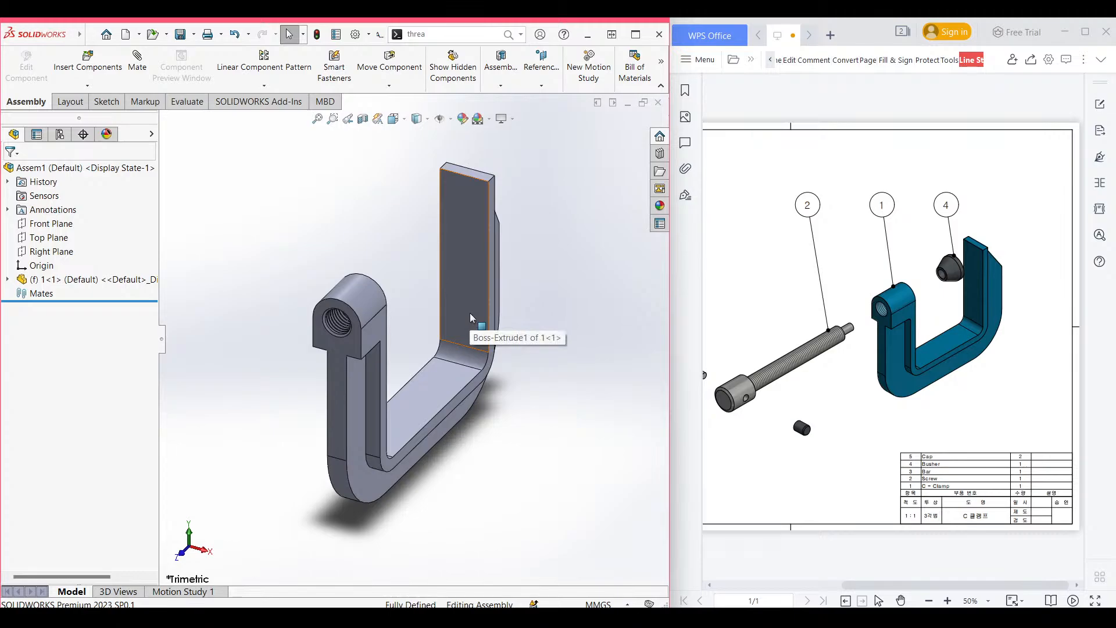
Insert part file 2, the screw, into the assembly and place it in front of the clamp's threaded hole.
key(ctrl+7)
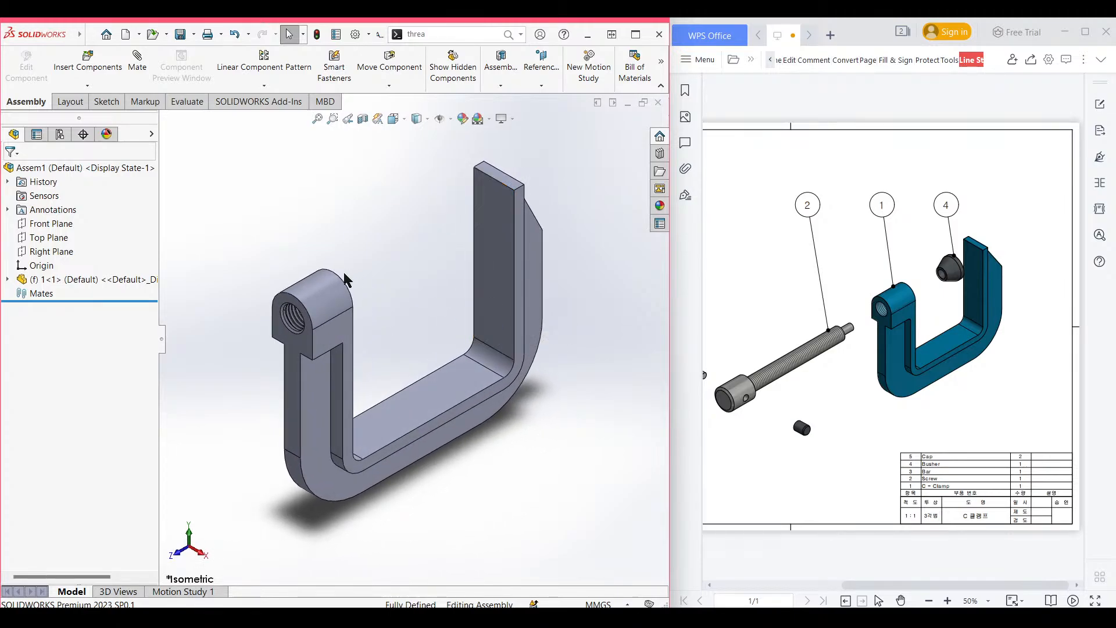
click(99, 73)
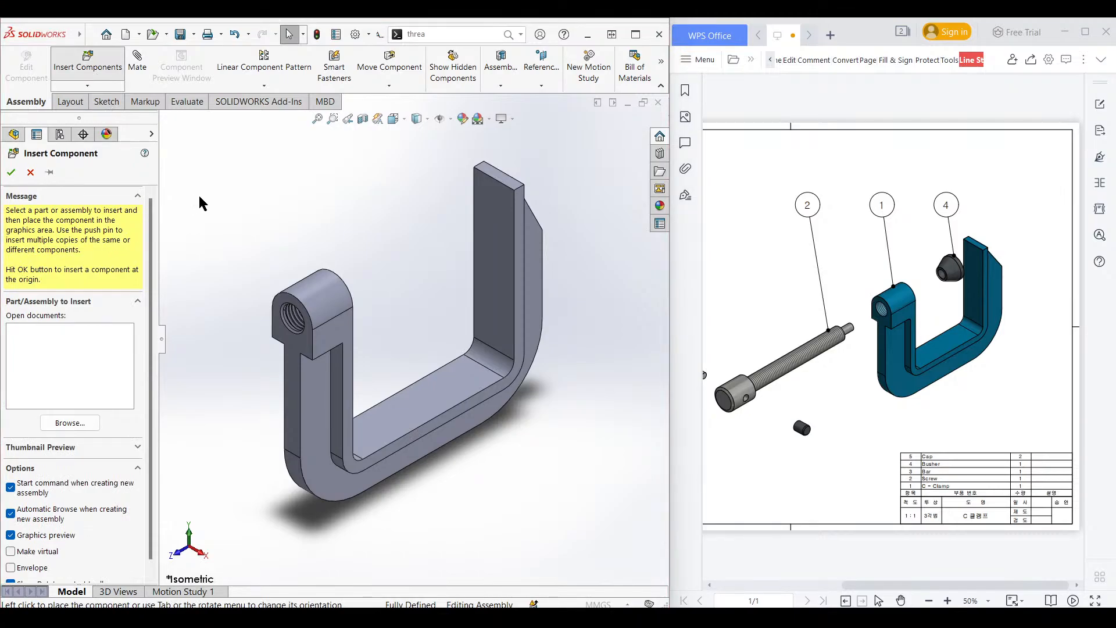
click(179, 166)
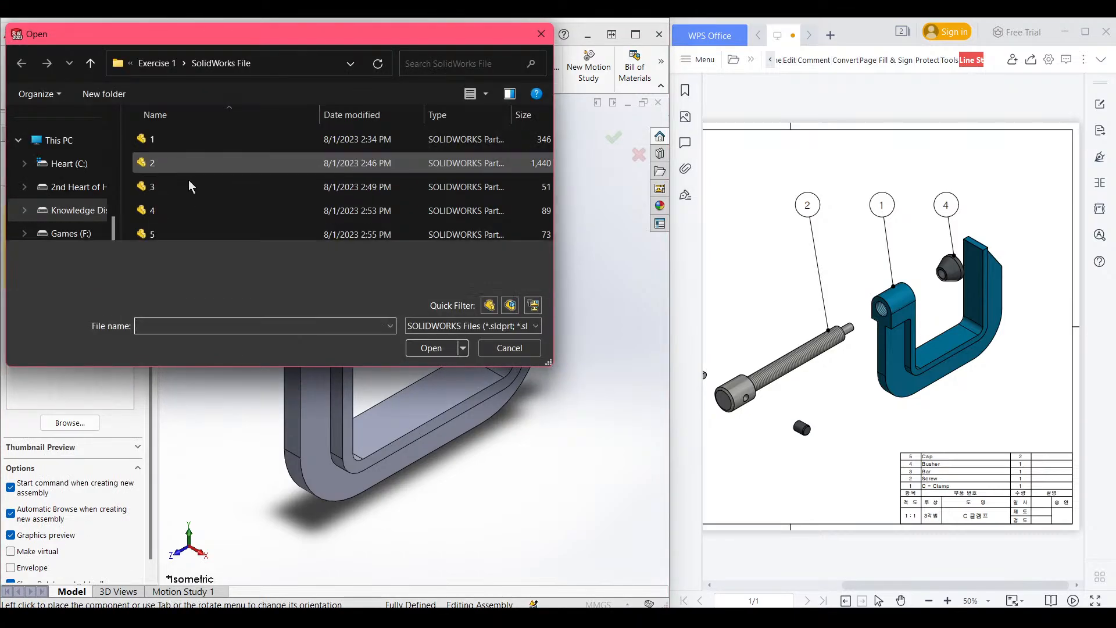
click(431, 347)
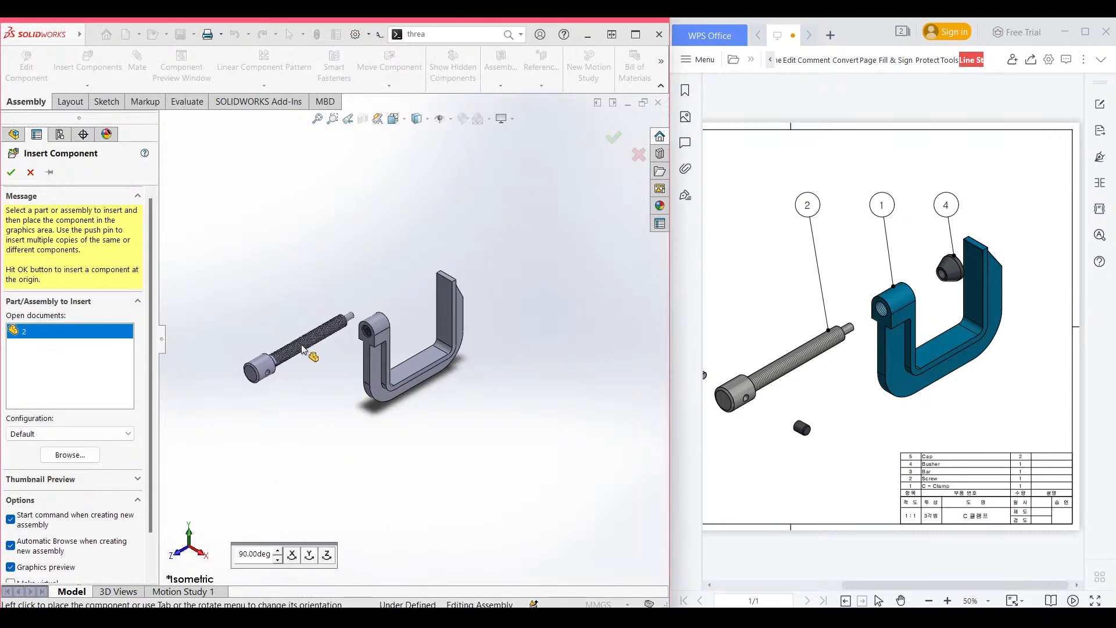
click(324, 353)
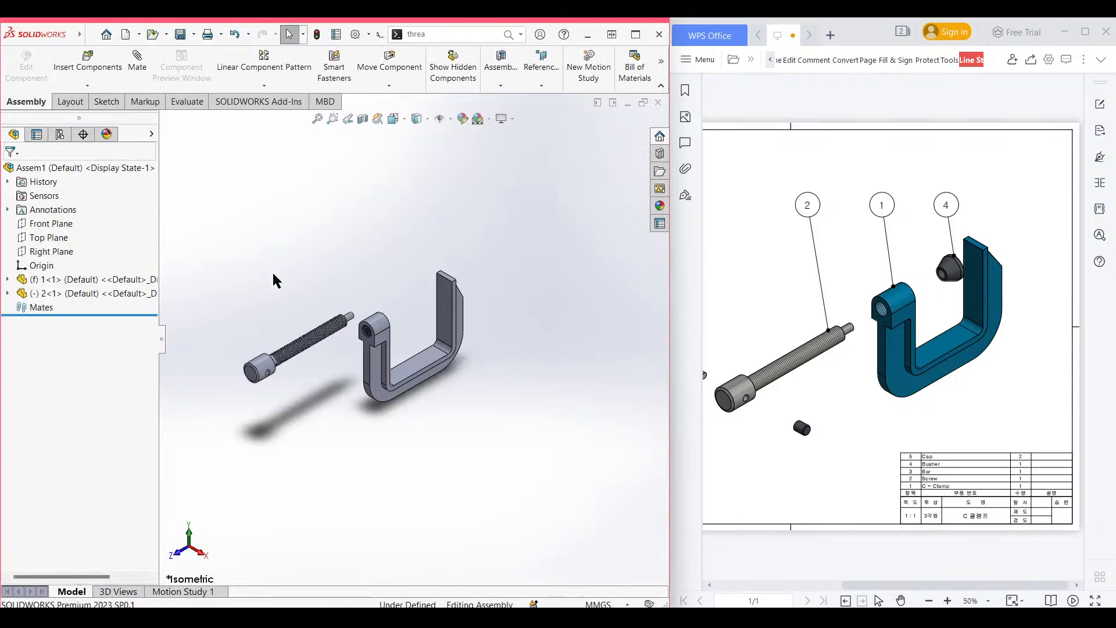
Mate the screw's thread-end edge concentric with the clamp's threaded hole edge, flip the alignment, and slide the screw's tip through the hole.
scroll(328, 285, down, 3)
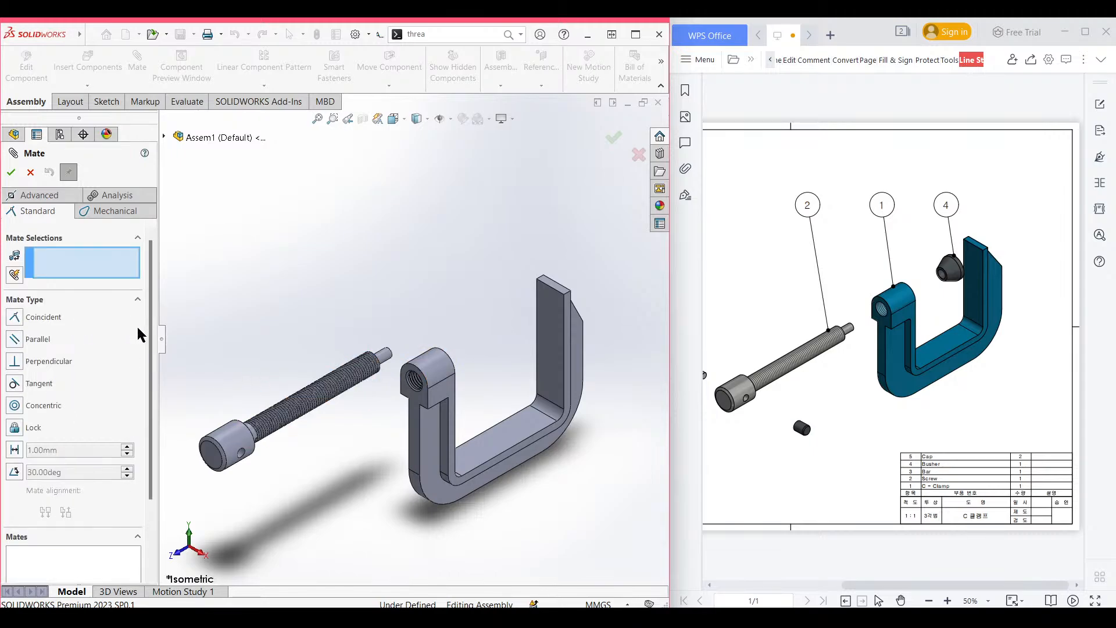
scroll(428, 402, down, 5)
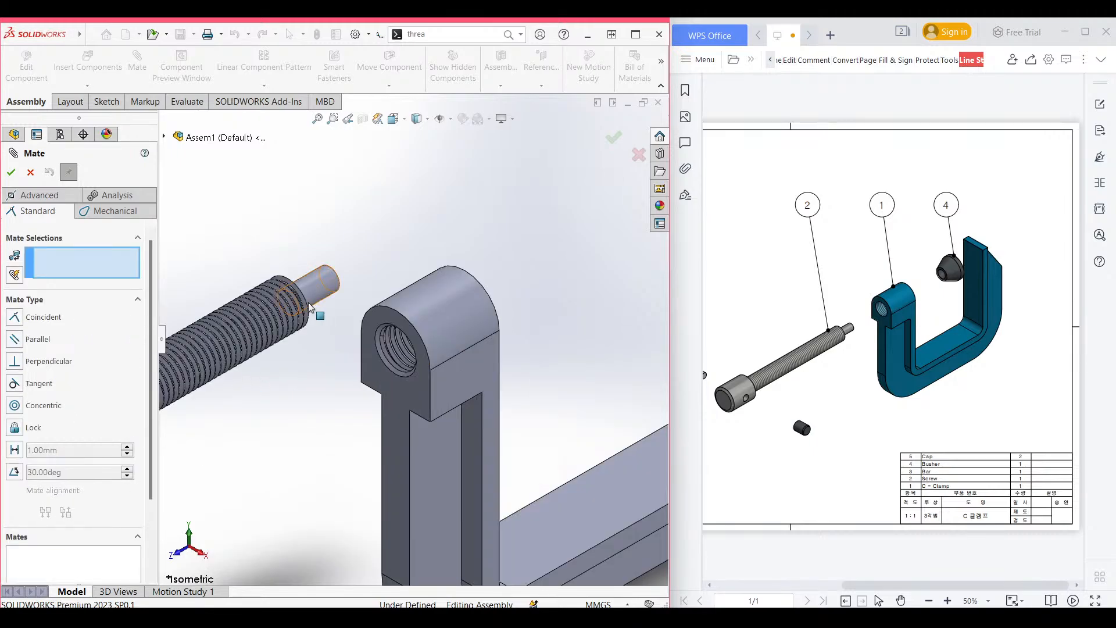
click(303, 314)
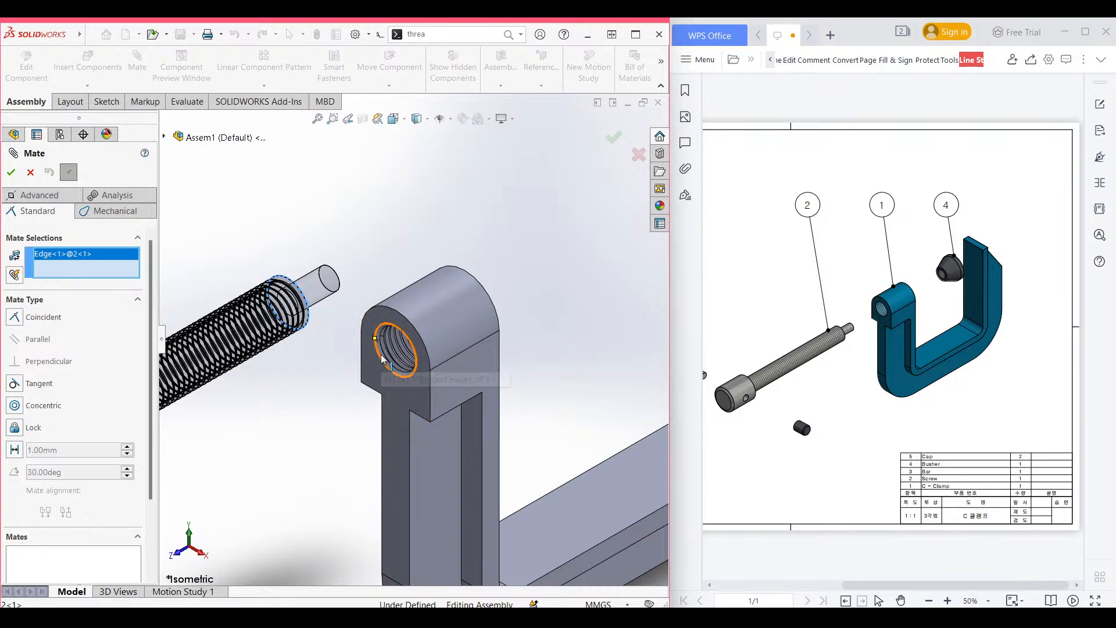
click(381, 359)
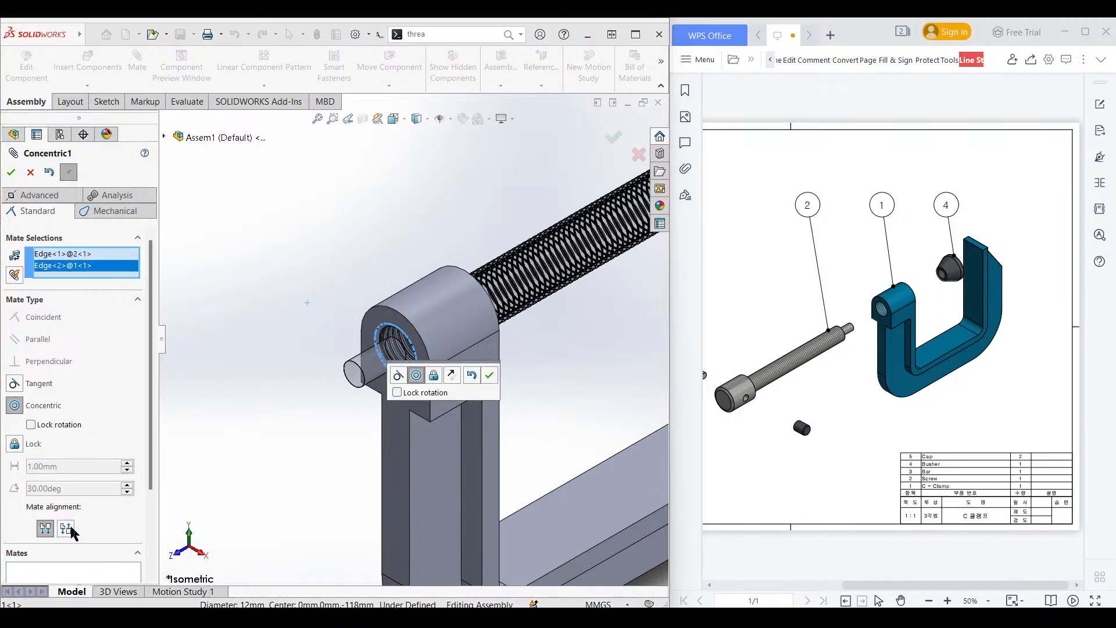
click(66, 527)
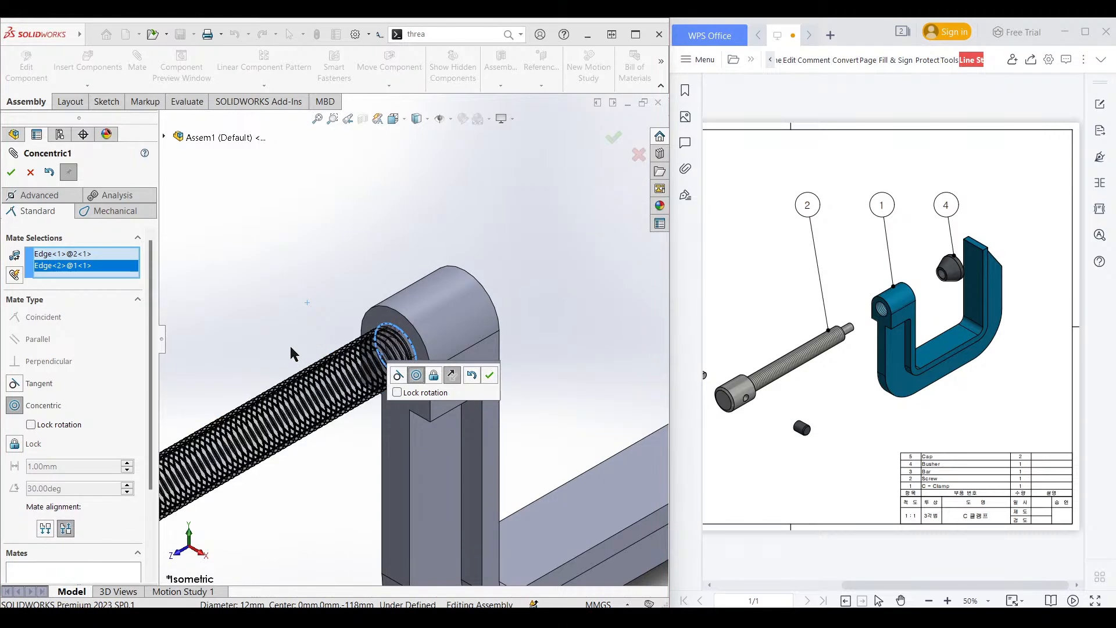
click(491, 380)
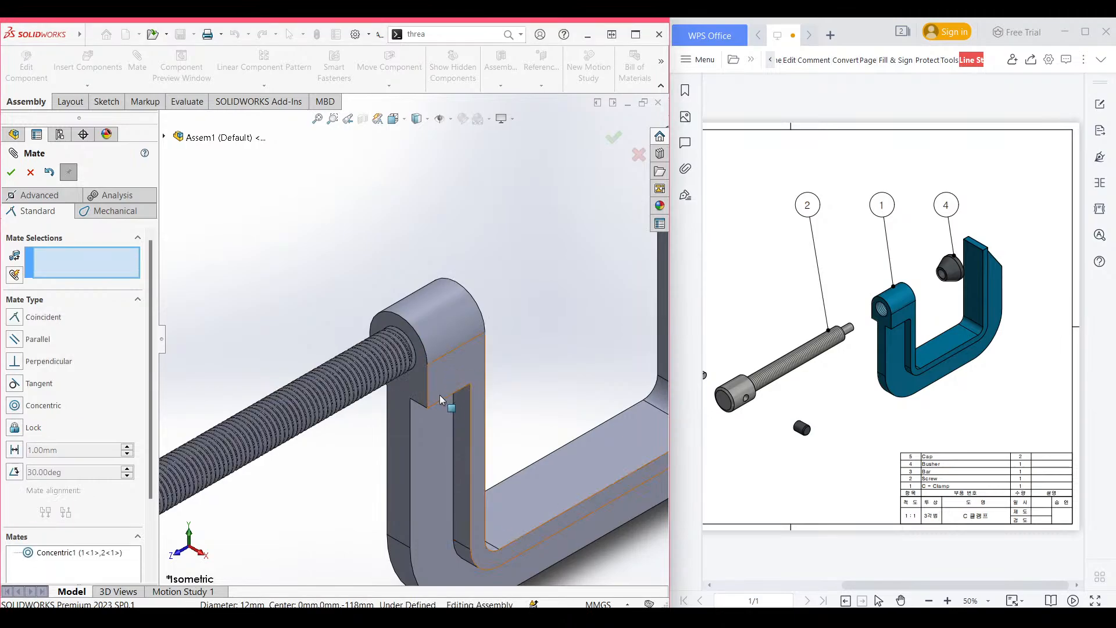
scroll(322, 410, up, 3)
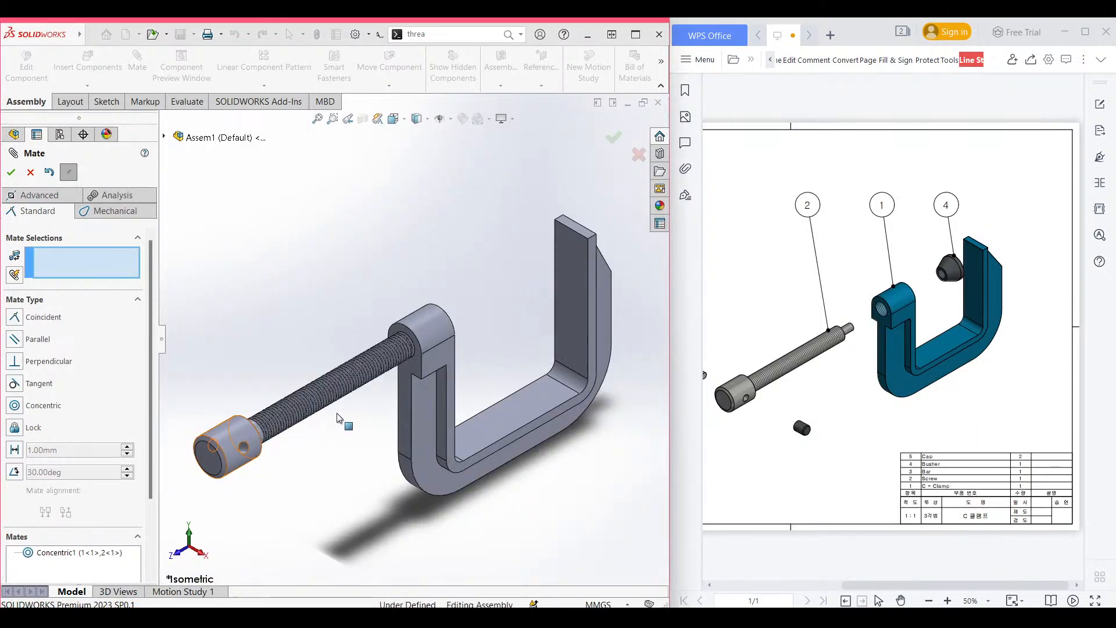
drag(343, 422, 389, 382)
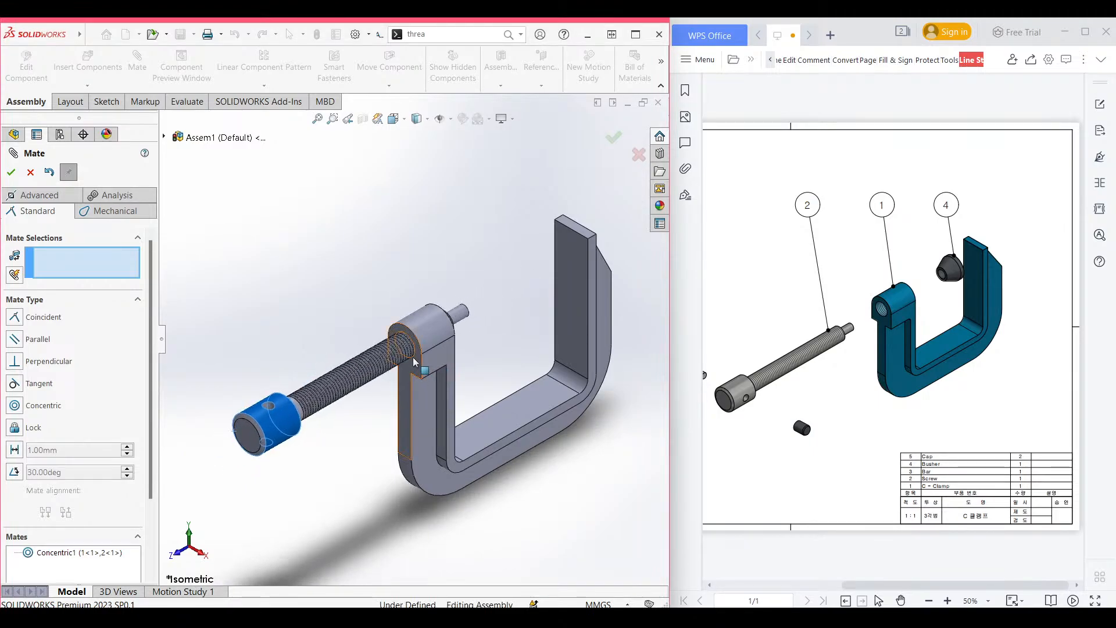
Start a mechanical Screw mate and set its distance per revolution to 1.50 mm.
scroll(418, 346, down, 2)
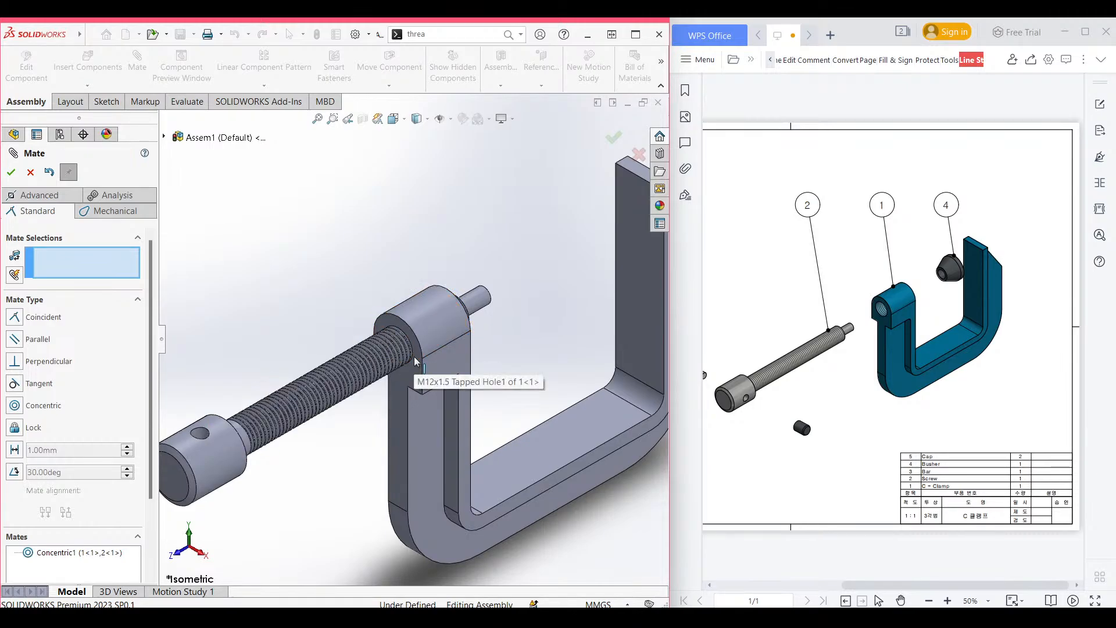
click(102, 211)
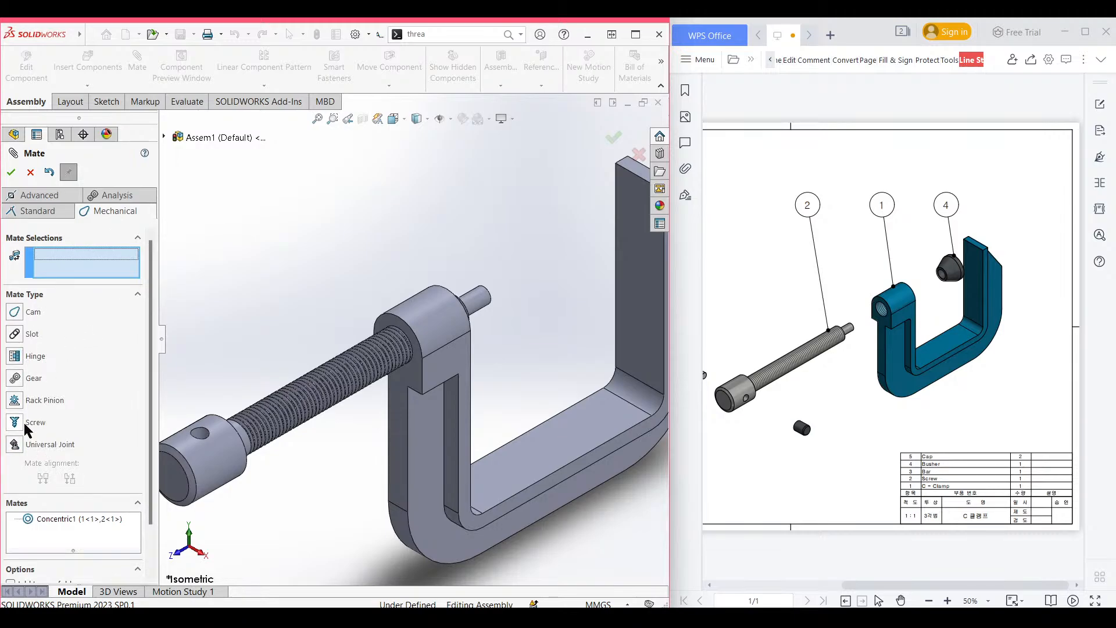
click(27, 429)
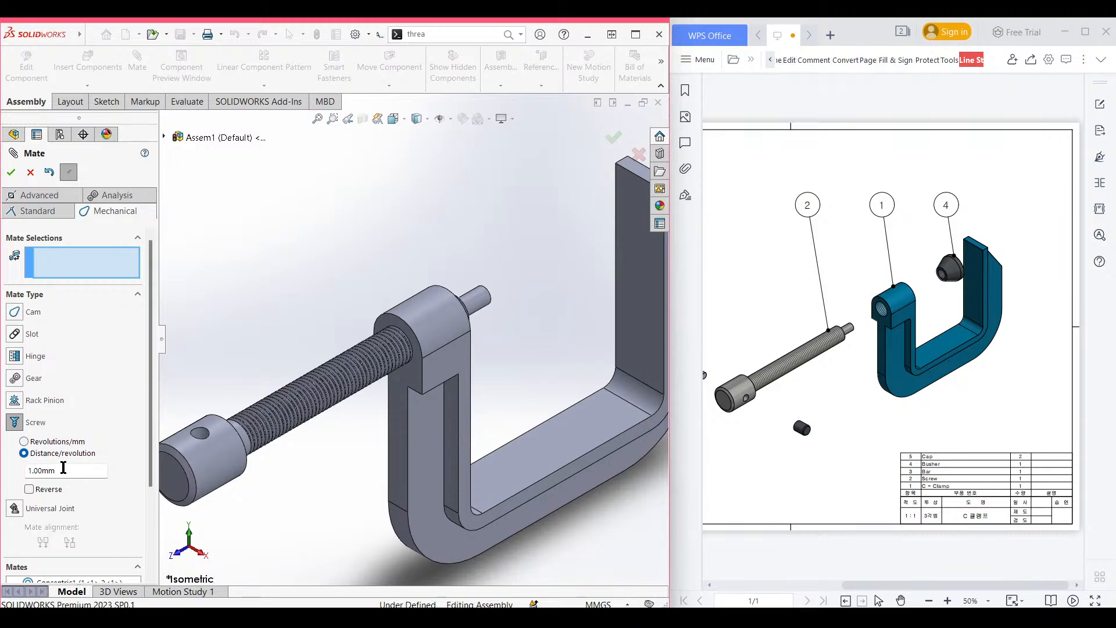
drag(65, 470, 15, 464)
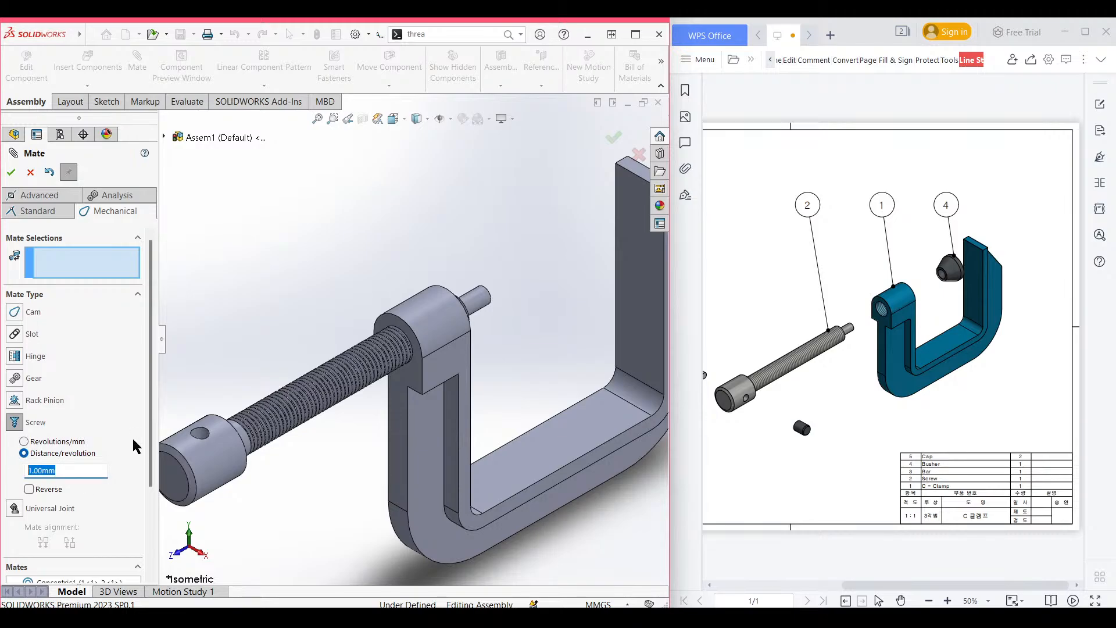
text(1.)
Slide the screw back along its axis until its tip is clear of the clamp's threaded hole.
scroll(323, 355, up, 3)
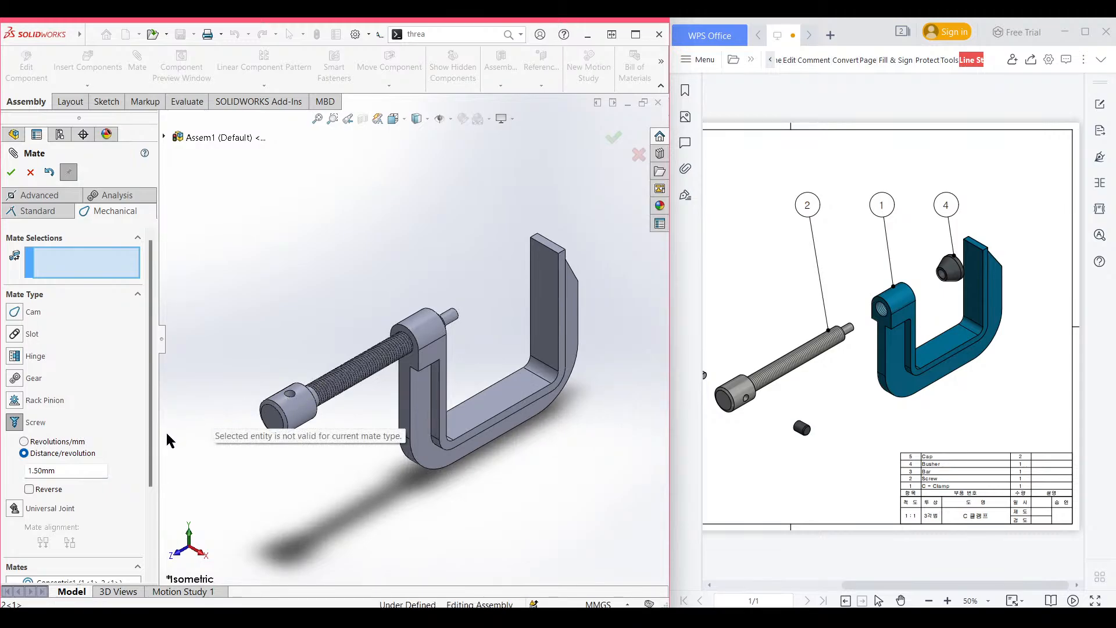
drag(238, 431, 227, 434)
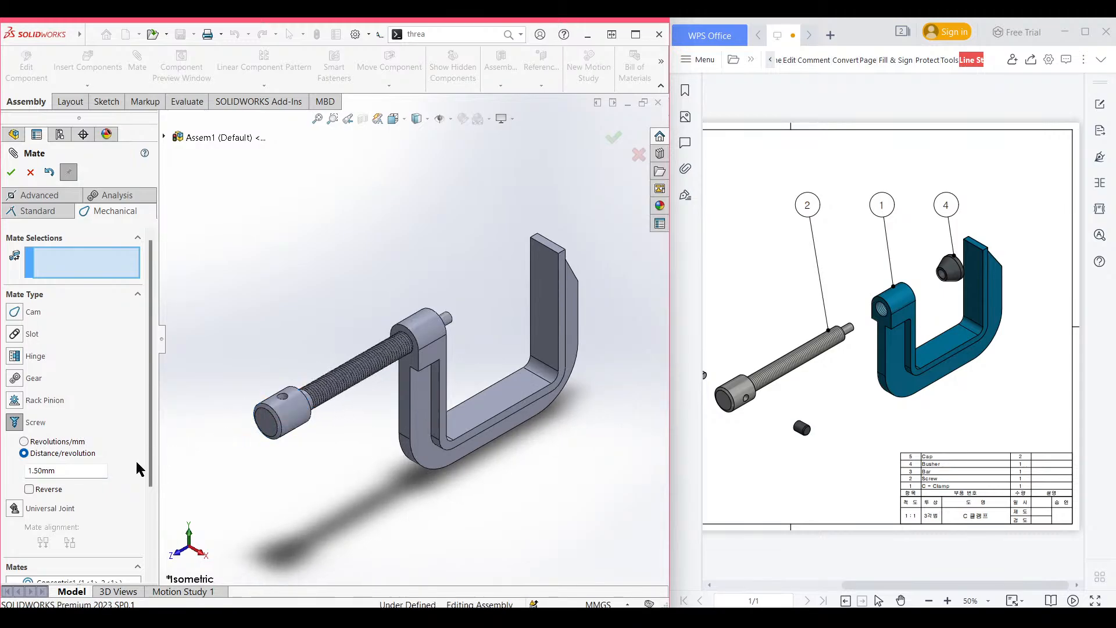
drag(304, 415, 230, 462)
Try to apply the 1.50 mm Screw mate between the screw's thread-end edge and the clamp's threaded hole edge.
scroll(347, 357, down, 5)
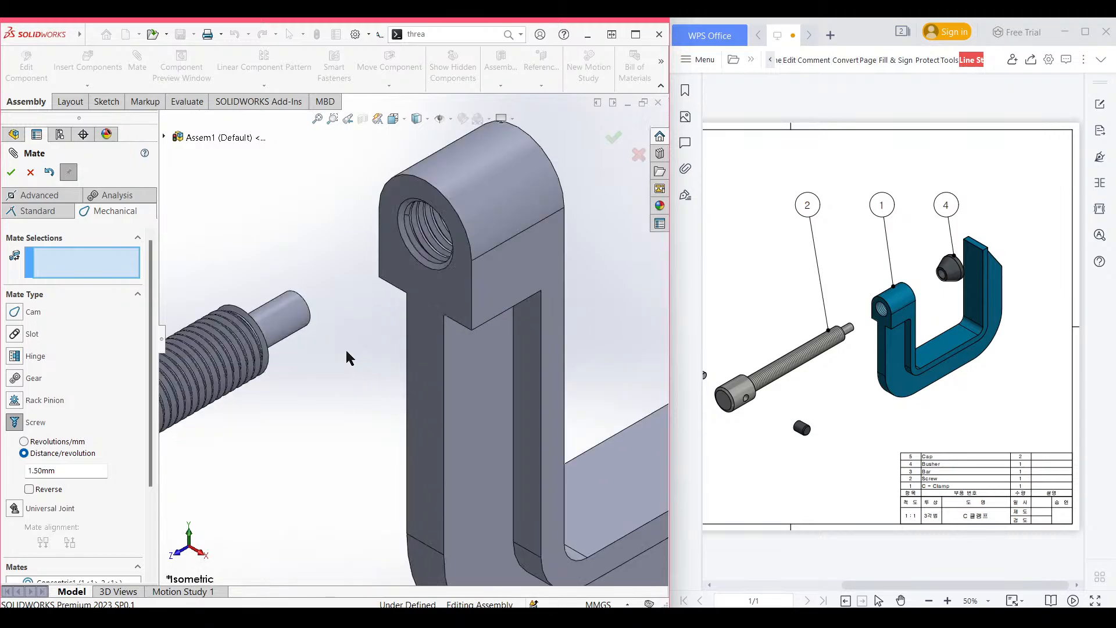
click(268, 346)
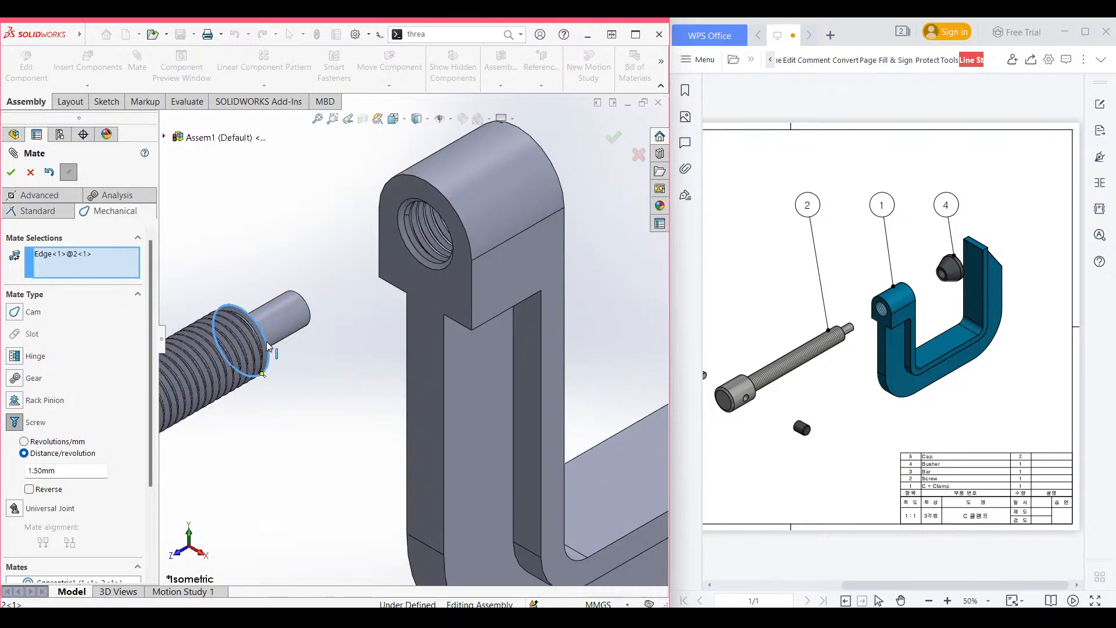
click(417, 265)
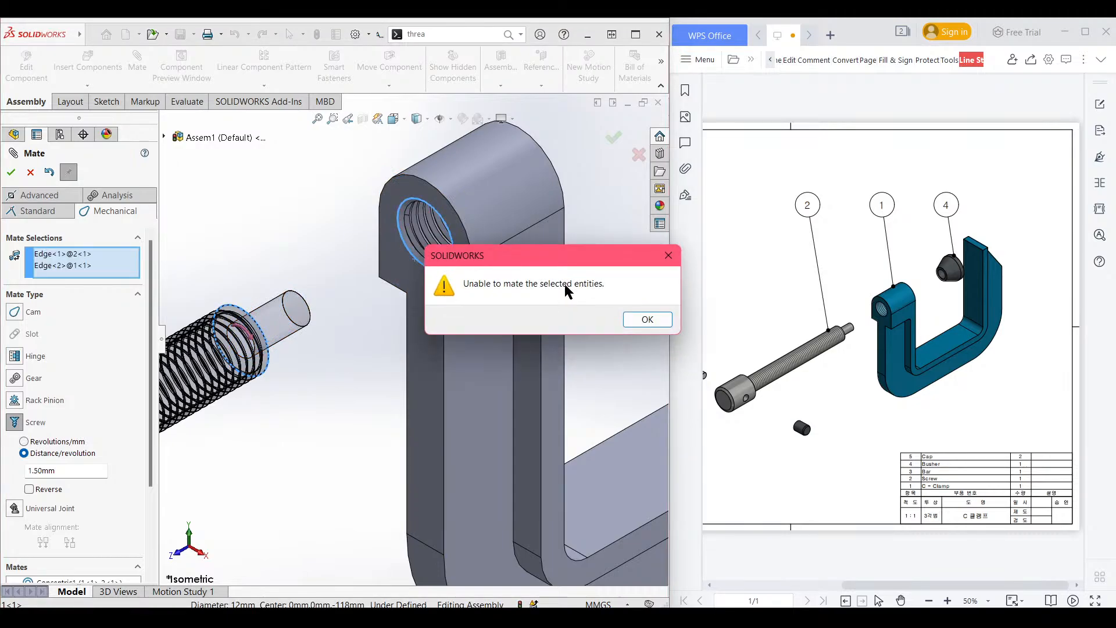
click(648, 320)
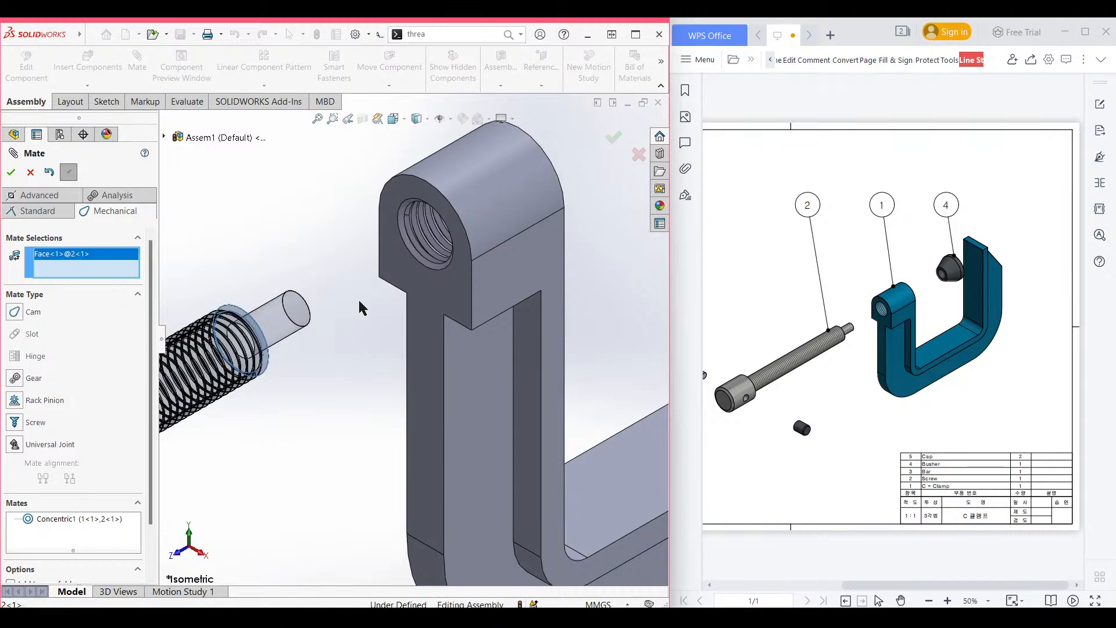
click(430, 267)
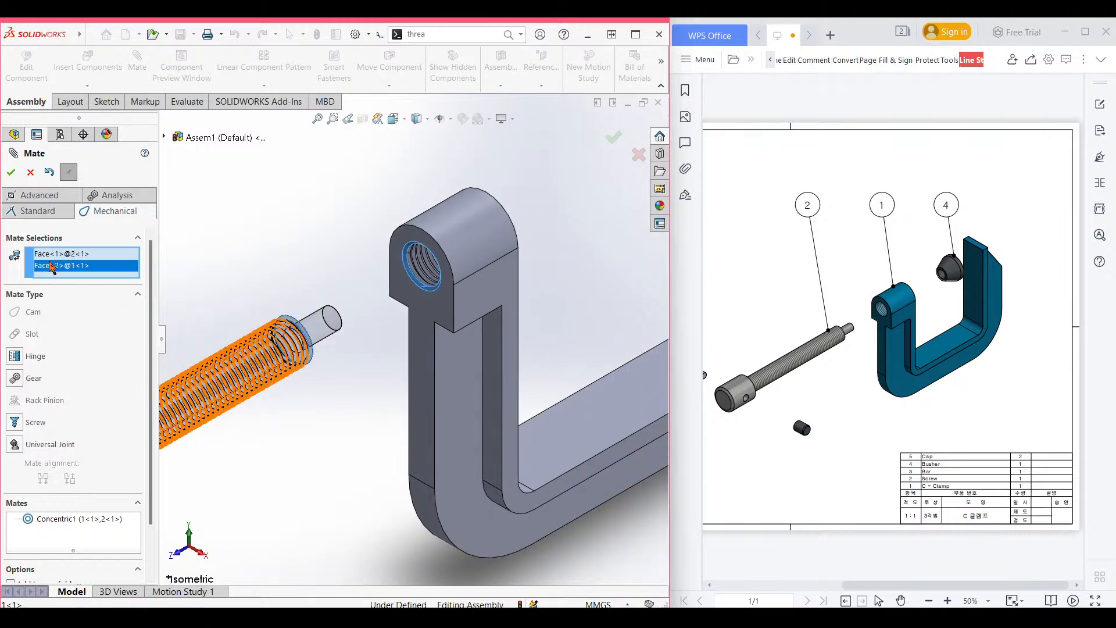
click(36, 211)
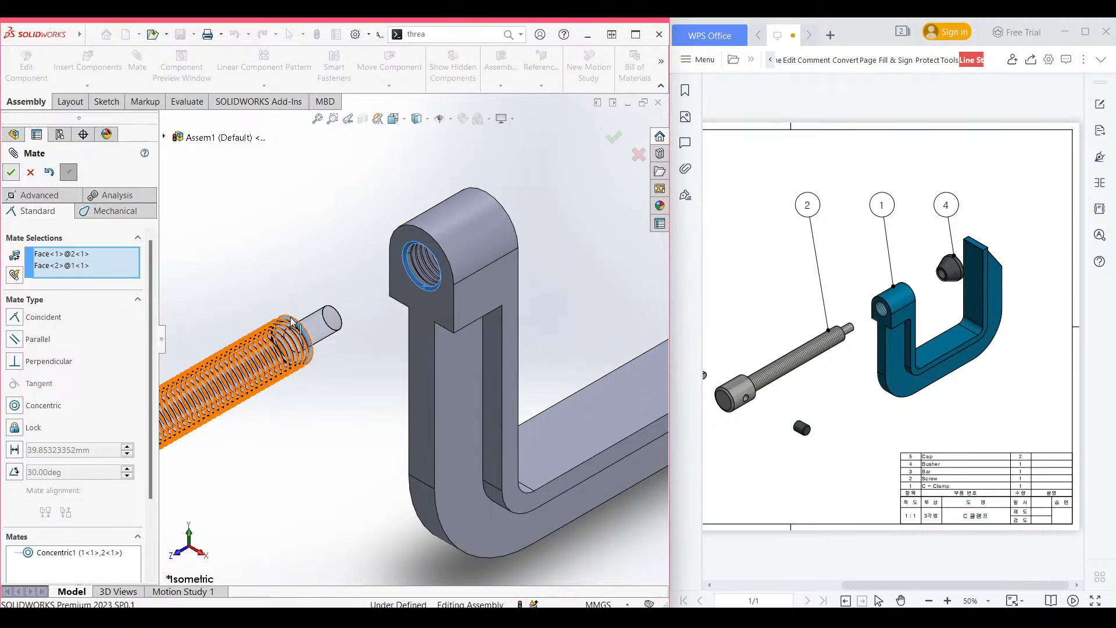
scroll(302, 352, up, 3)
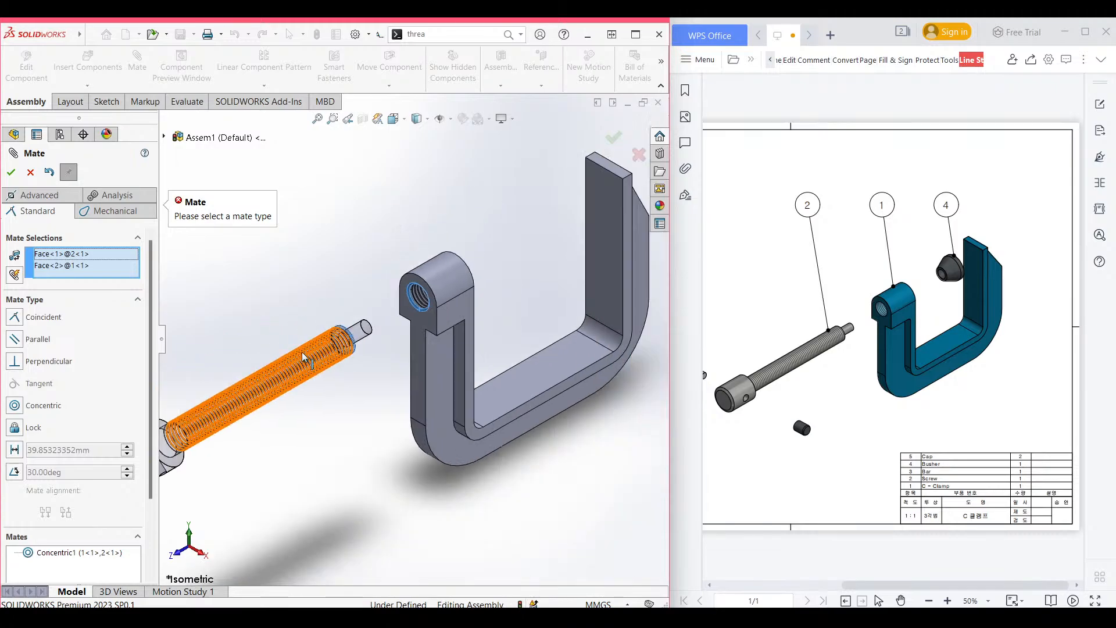
scroll(326, 351, down, 3)
right_click(64, 265)
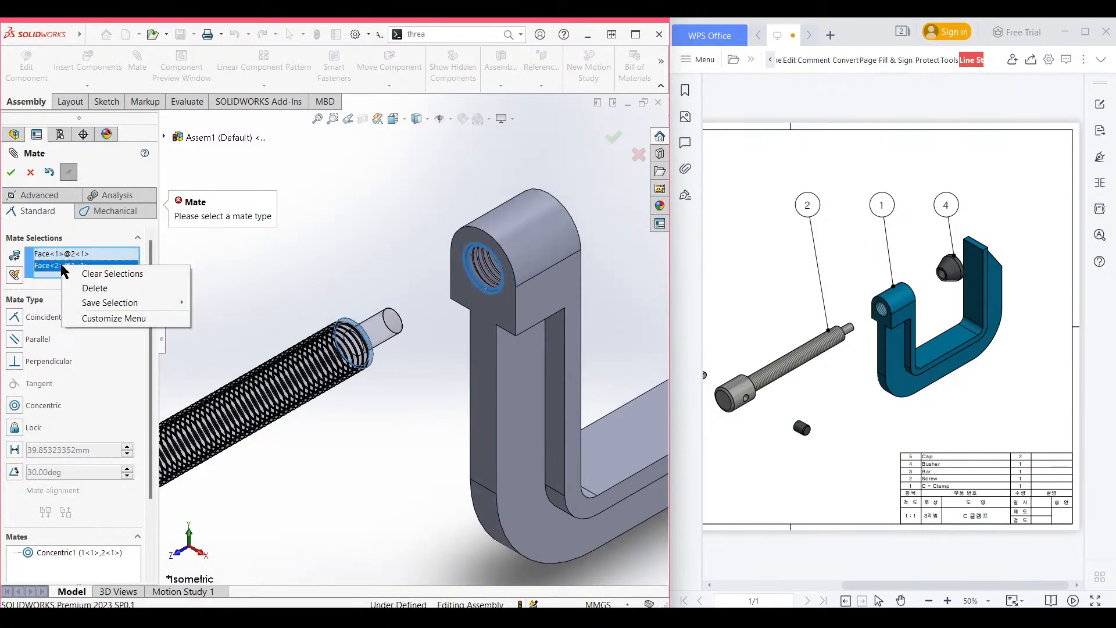
click(111, 273)
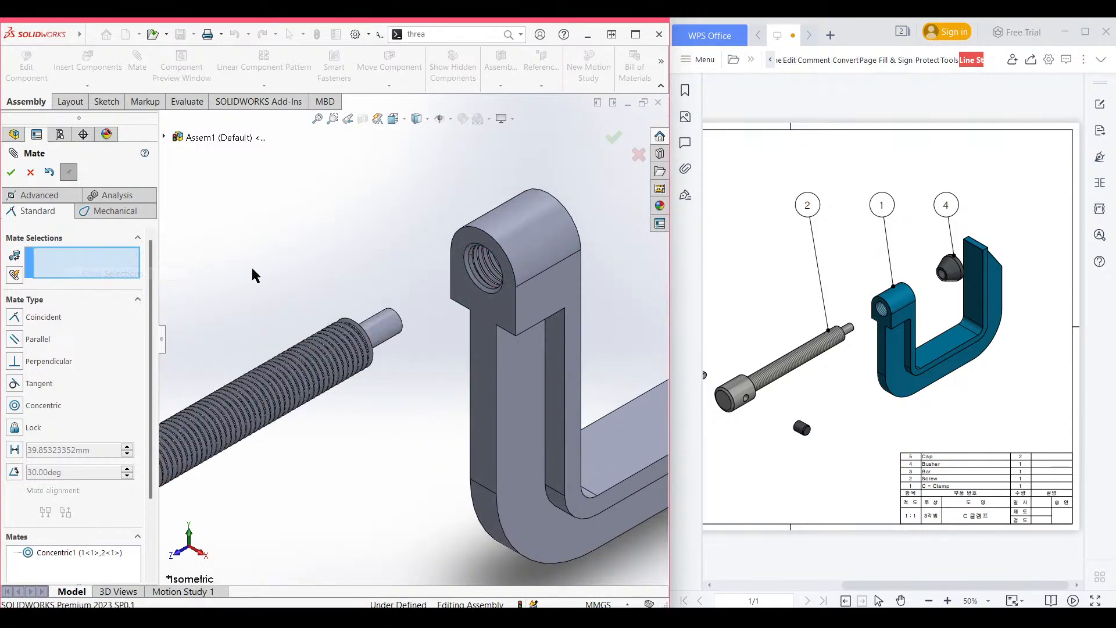
Add a second concentric mate between the clamp's threaded hole edge and the screw's thread-end edge, and close the Mate command.
click(474, 279)
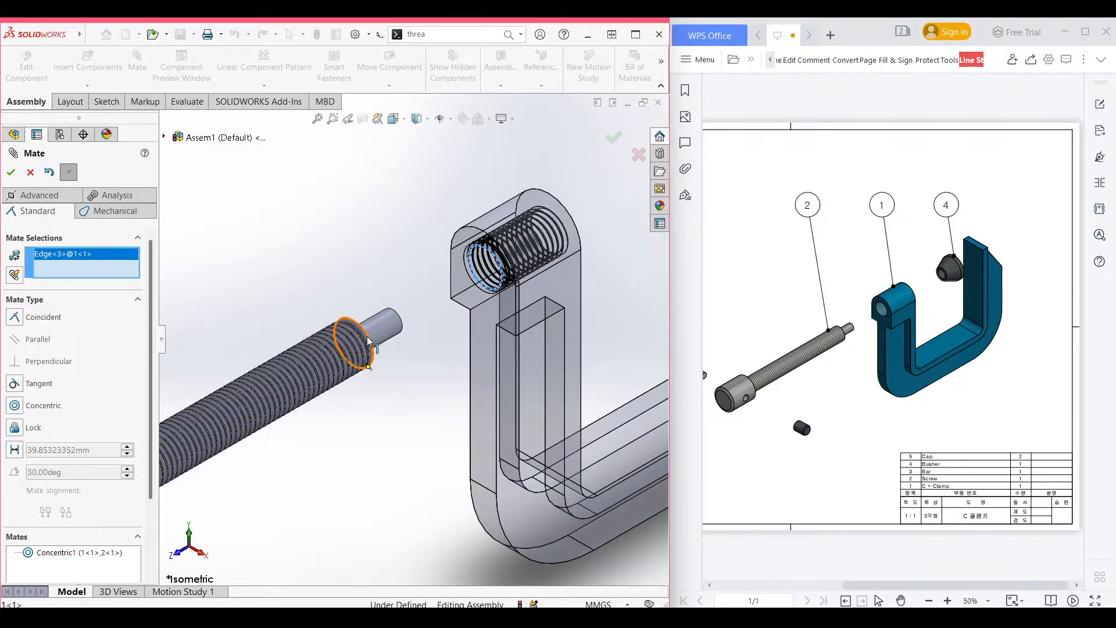
click(369, 342)
click(475, 321)
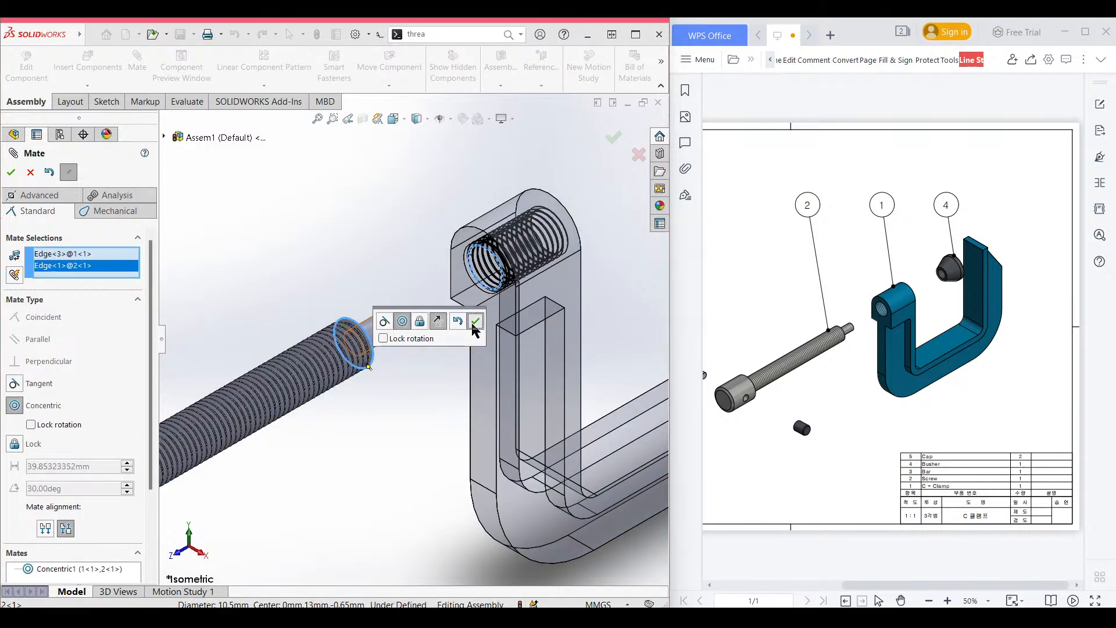
scroll(430, 337, up, 3)
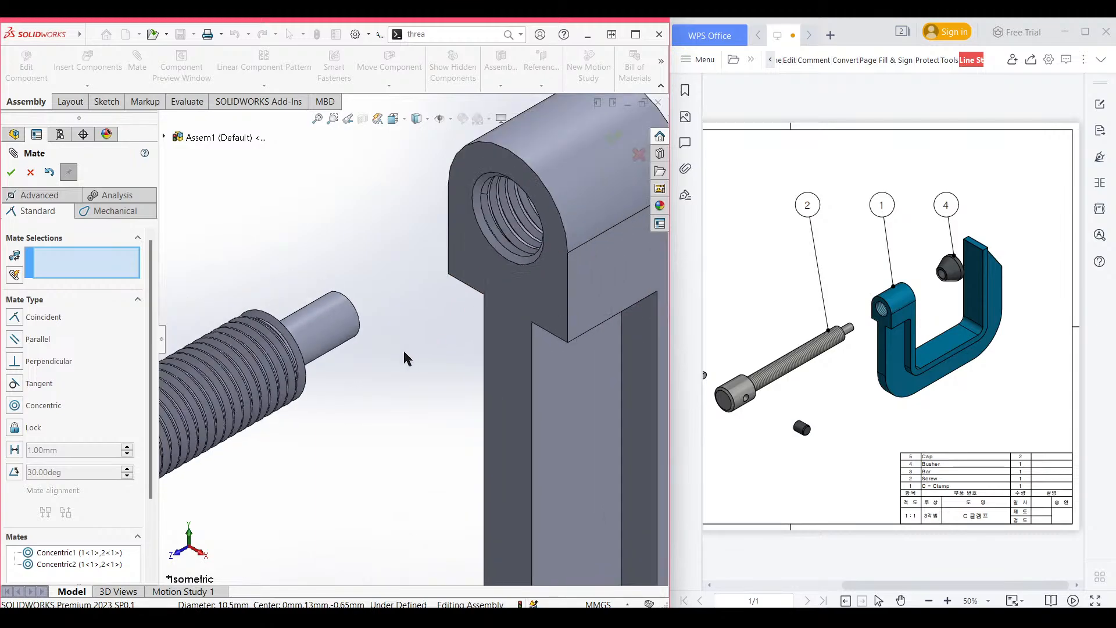
drag(349, 400, 236, 282)
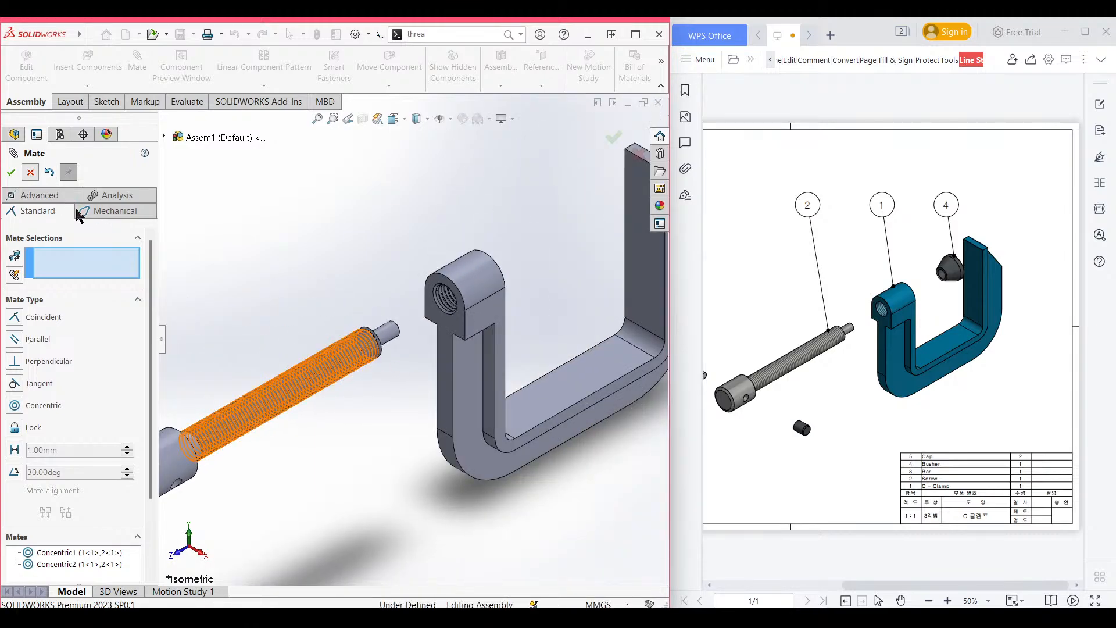
key(Escape)
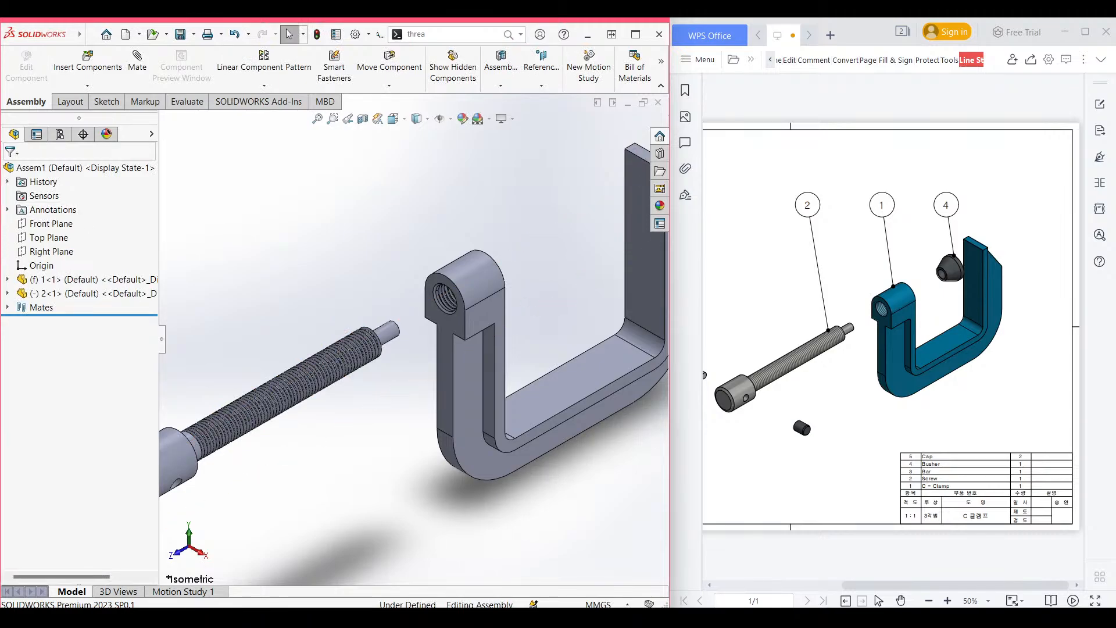
Delete the second concentric mate between the clamp body and the screw.
click(8, 309)
right_click(64, 335)
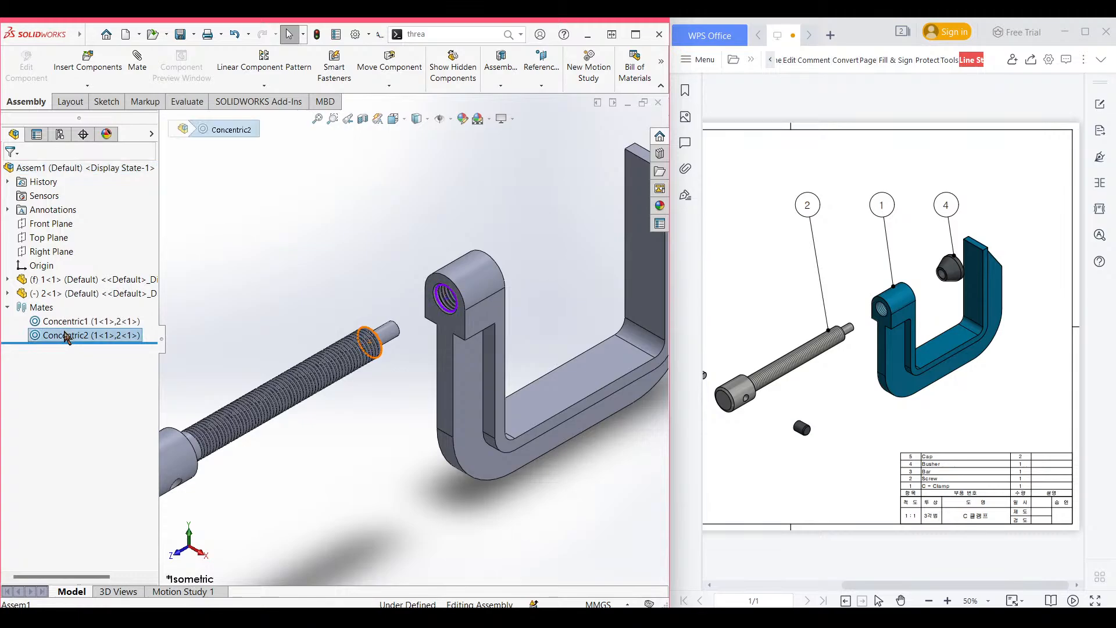
click(96, 399)
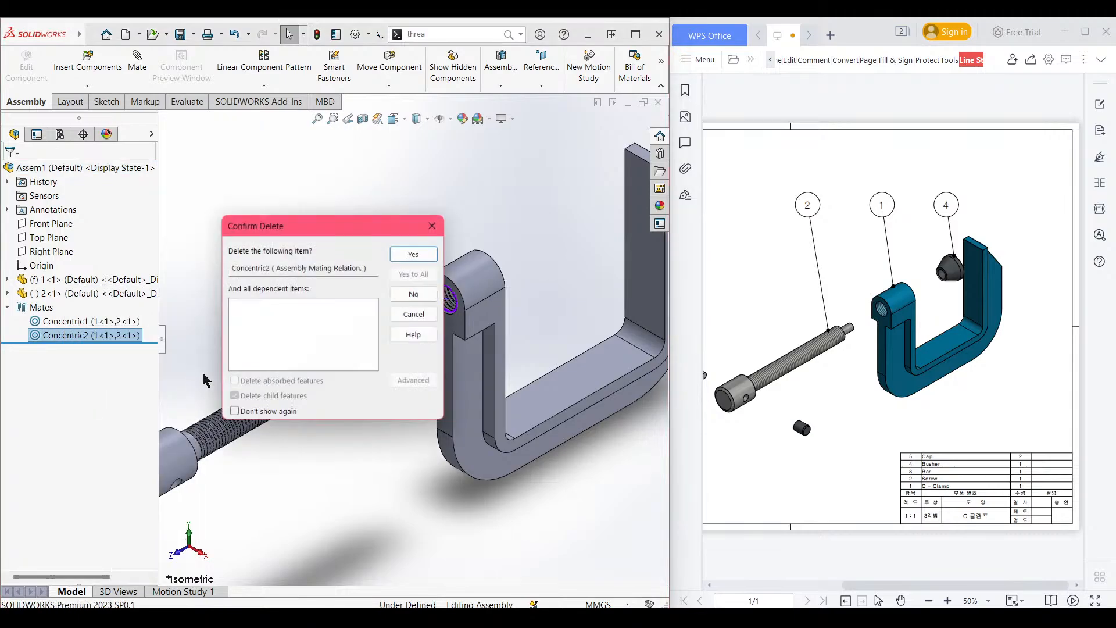
click(419, 248)
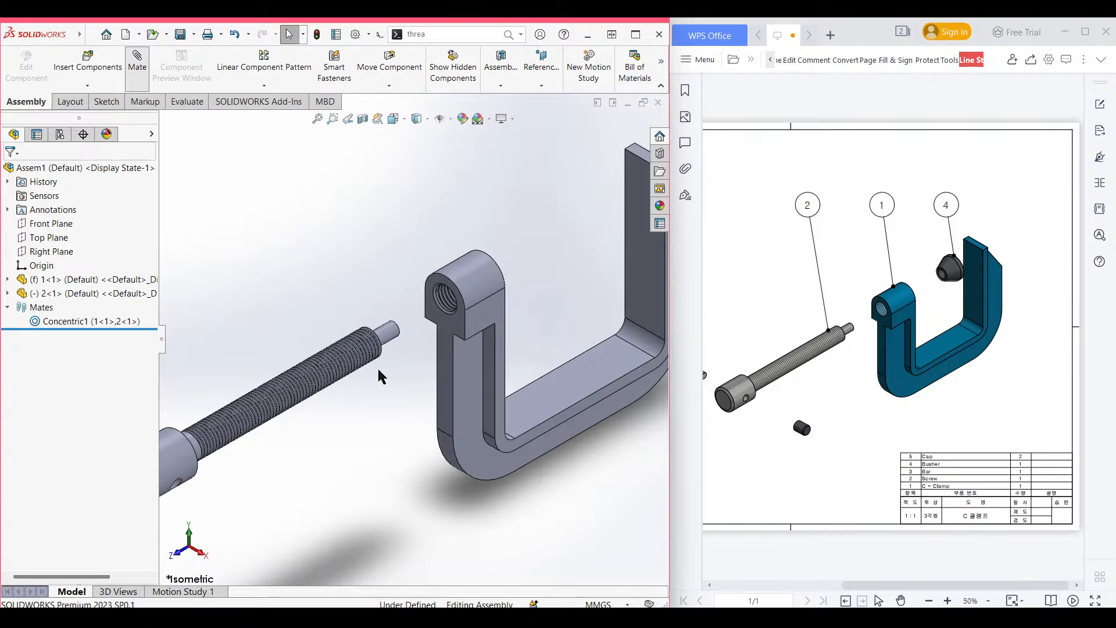
Try a Screw mate at 1 revolution per mm between the screw's thread-end edge and the clamp hole's inner edge.
scroll(378, 363, down, 3)
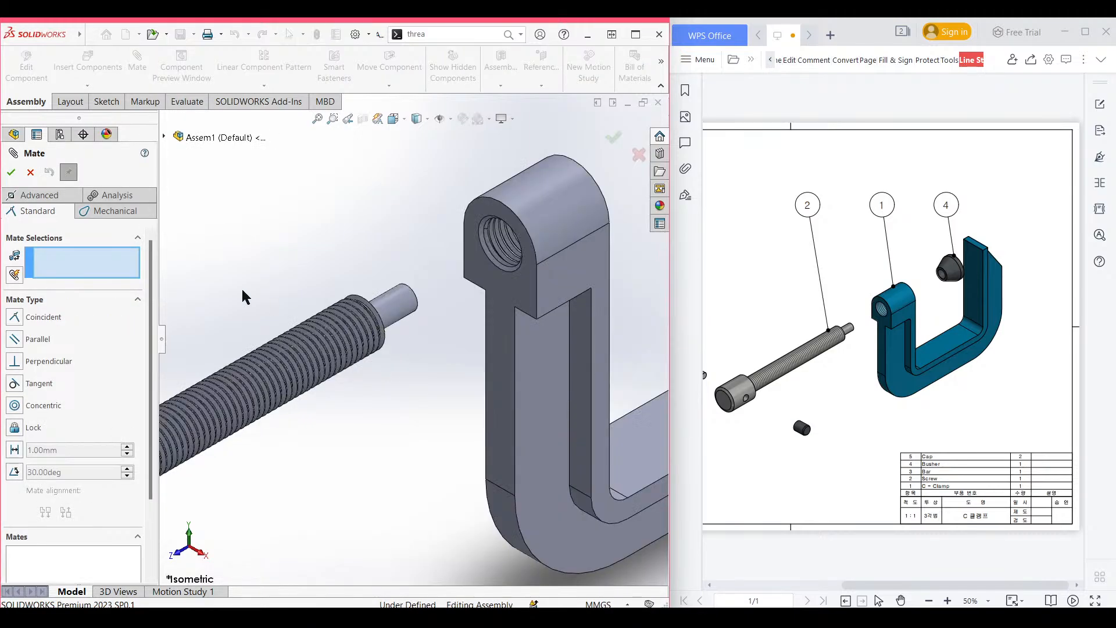
click(120, 212)
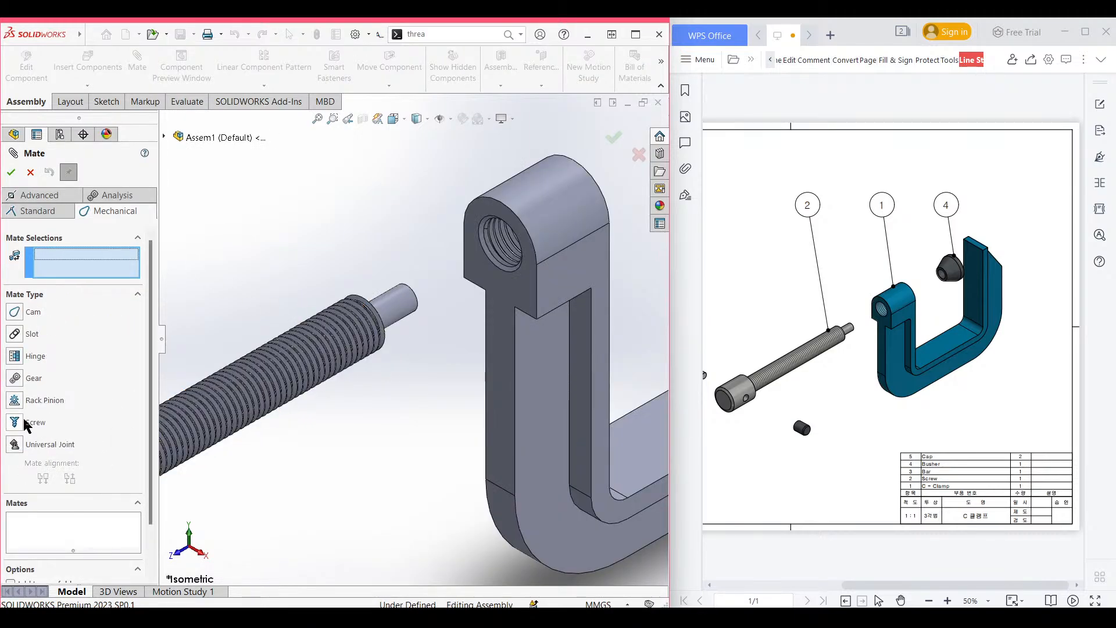
click(24, 422)
mouse_move(154, 444)
mouse_down()
mouse_move(151, 473)
mouse_move(150, 435)
mouse_up()
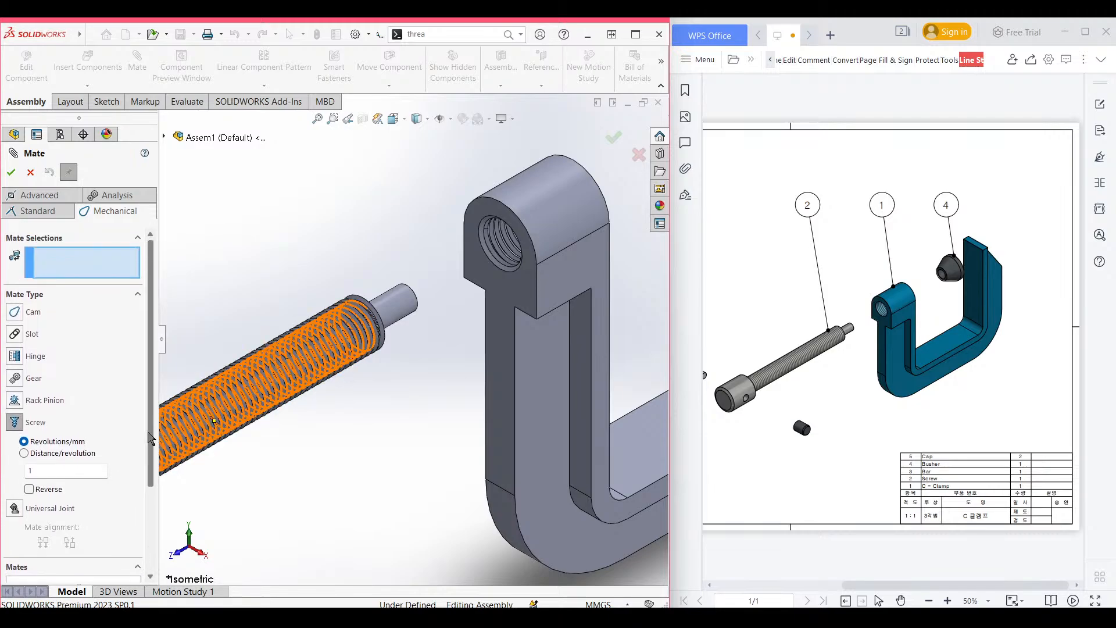
click(379, 322)
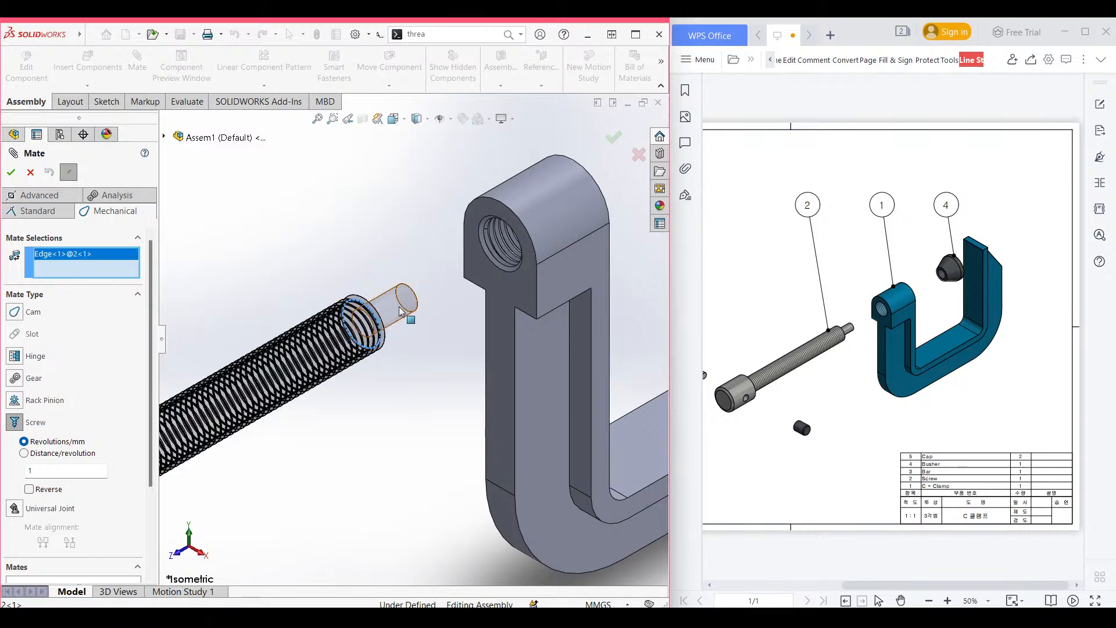
click(494, 261)
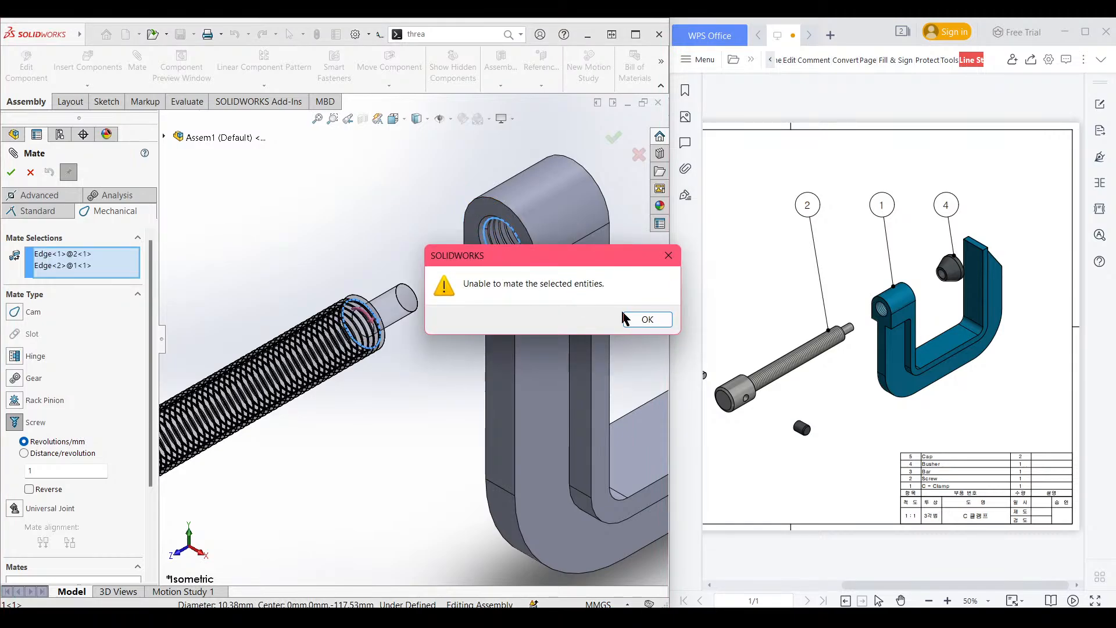
click(647, 320)
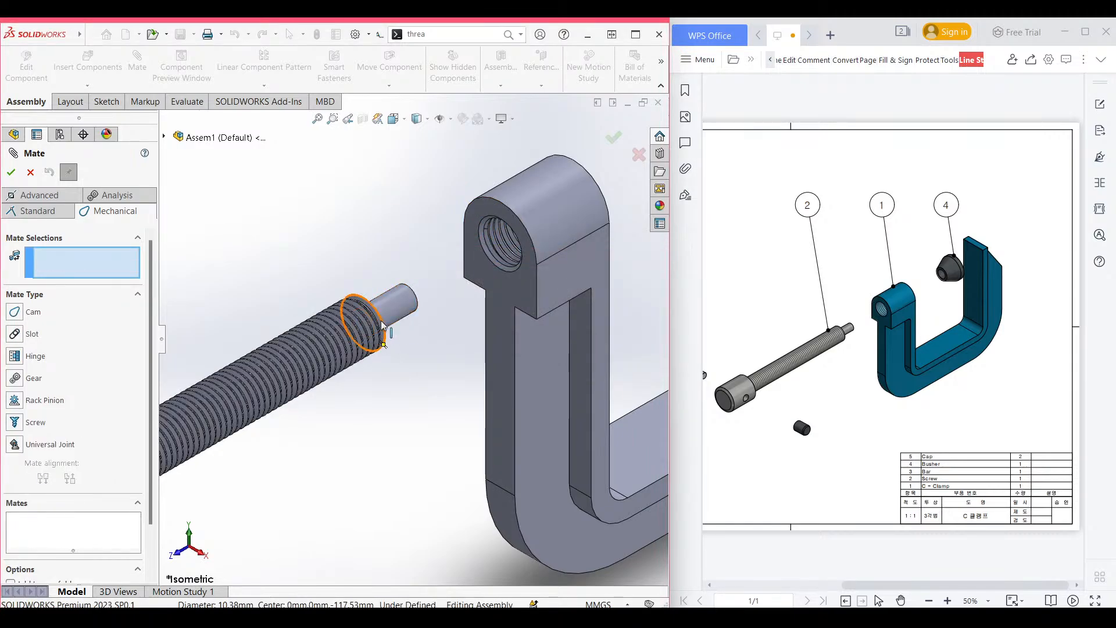
Try the Screw mate again between the screw's thread-end edge and the 12 mm outer edge of the clamp's hole.
click(382, 324)
click(511, 278)
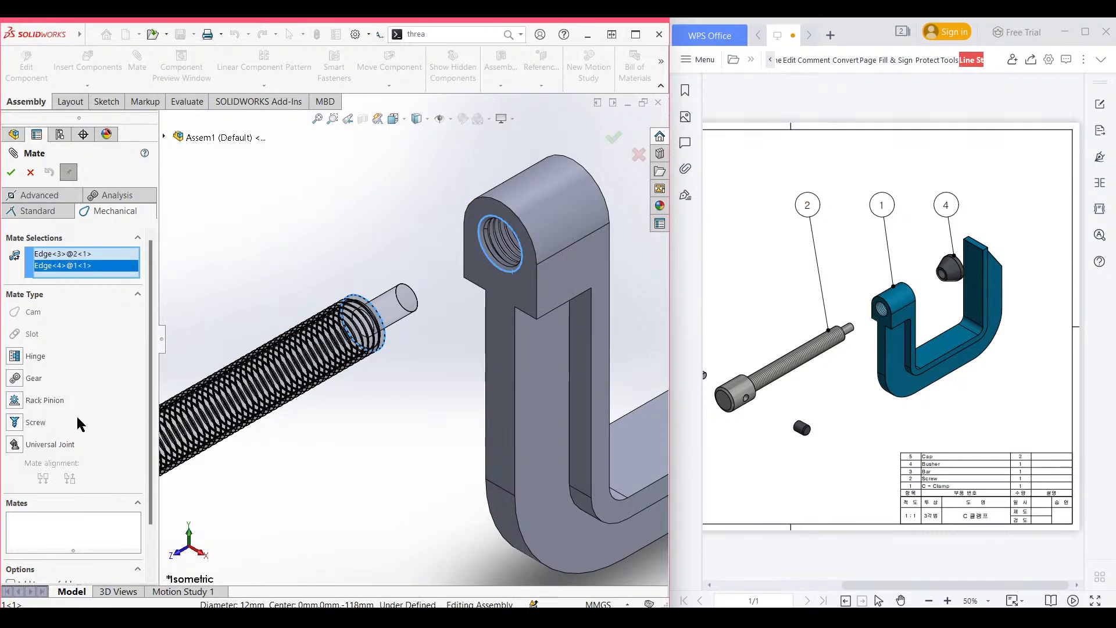
click(33, 424)
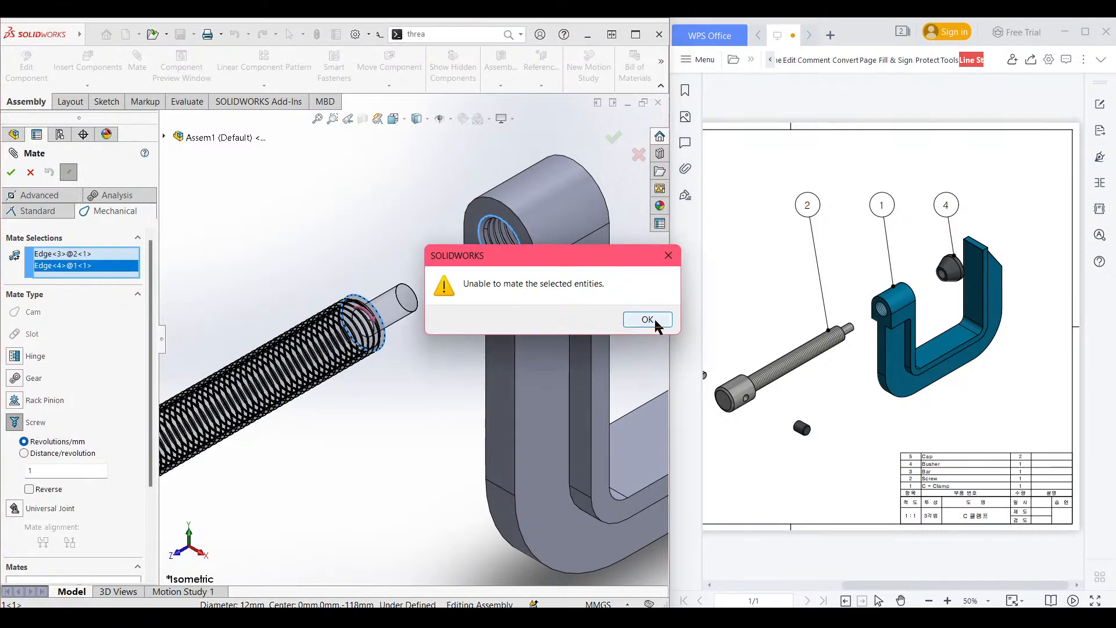
click(656, 323)
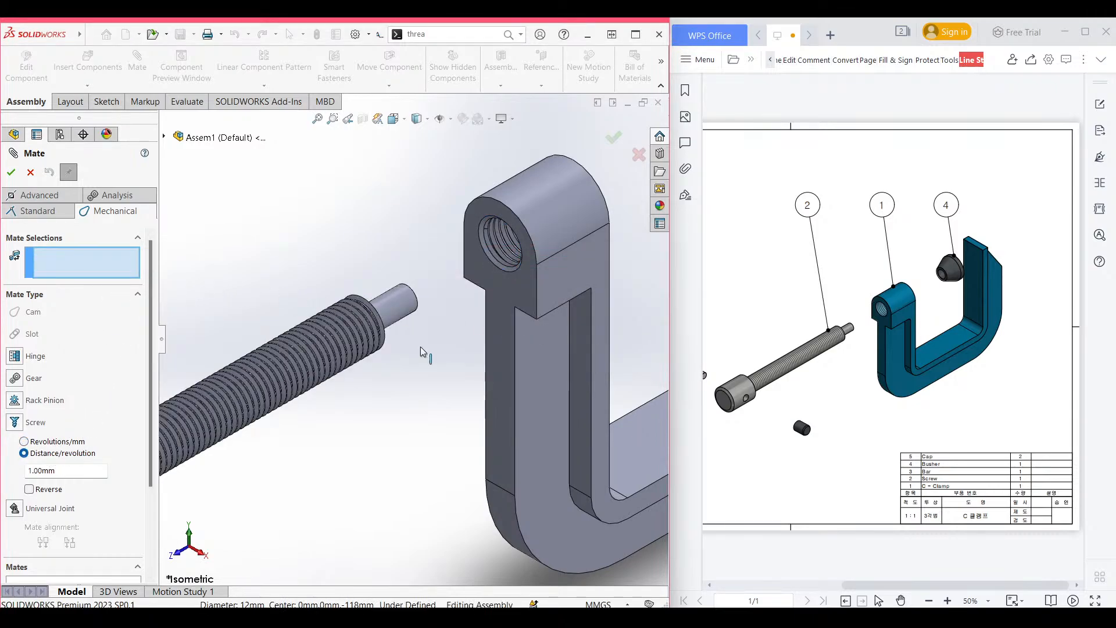
Add a reversed Screw mate at 1 mm per revolution between the screw's thread-end face and the clamp hole's countersink face, and close the Mate command.
scroll(387, 326, down, 3)
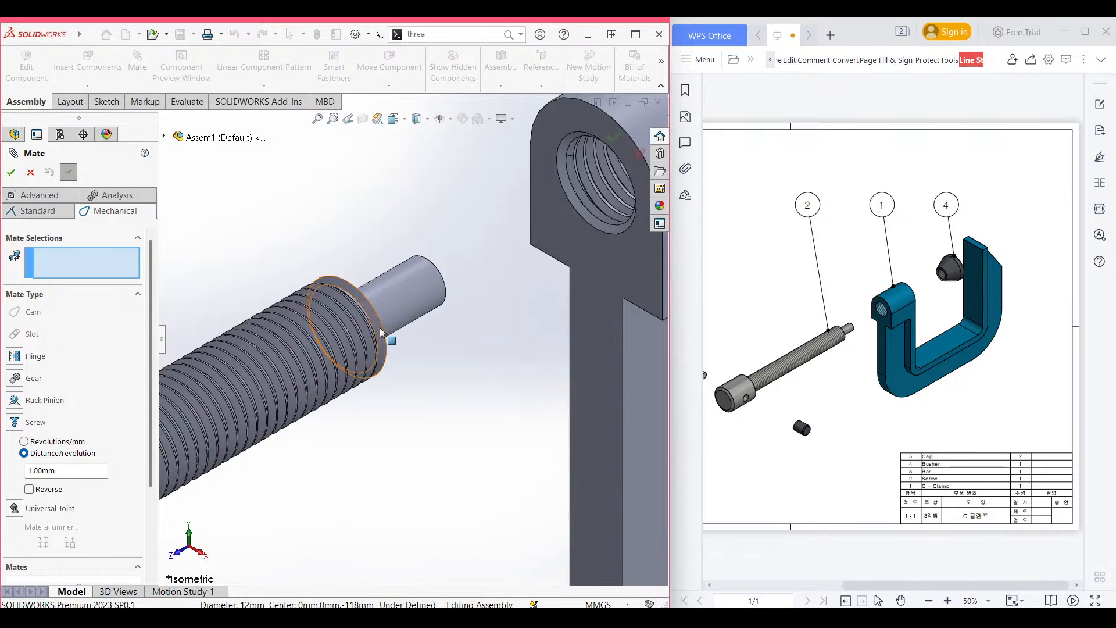
click(379, 326)
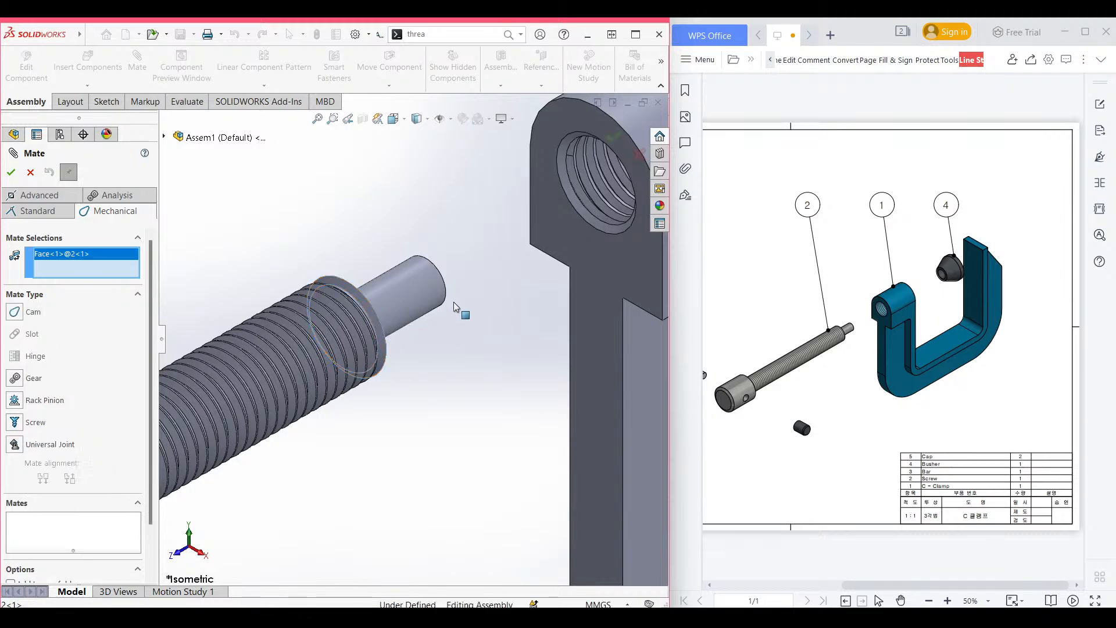
click(603, 231)
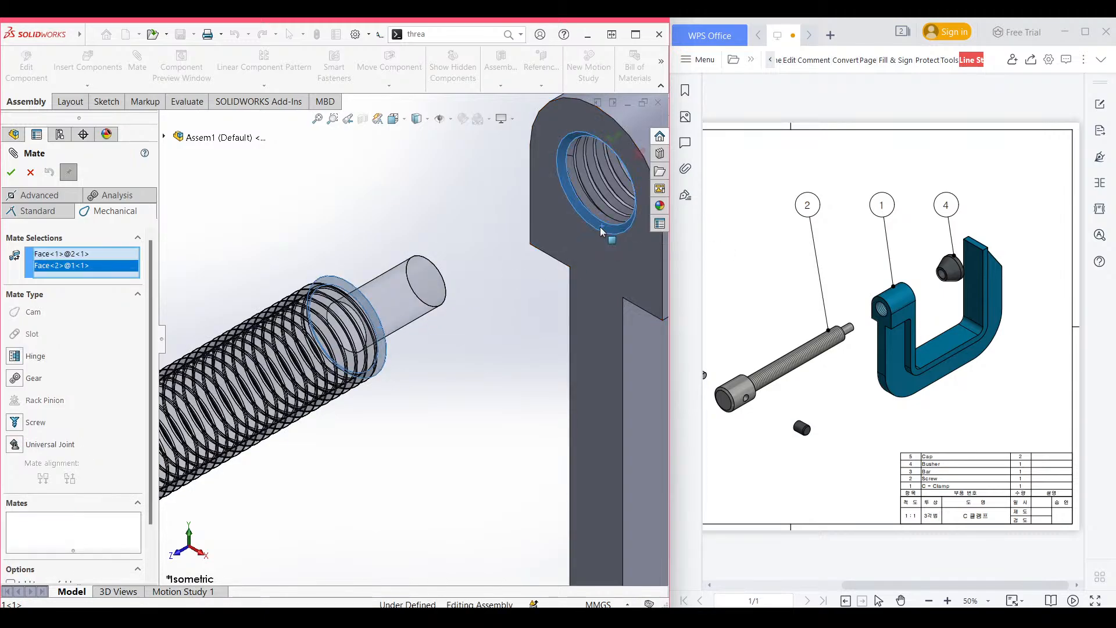
click(40, 423)
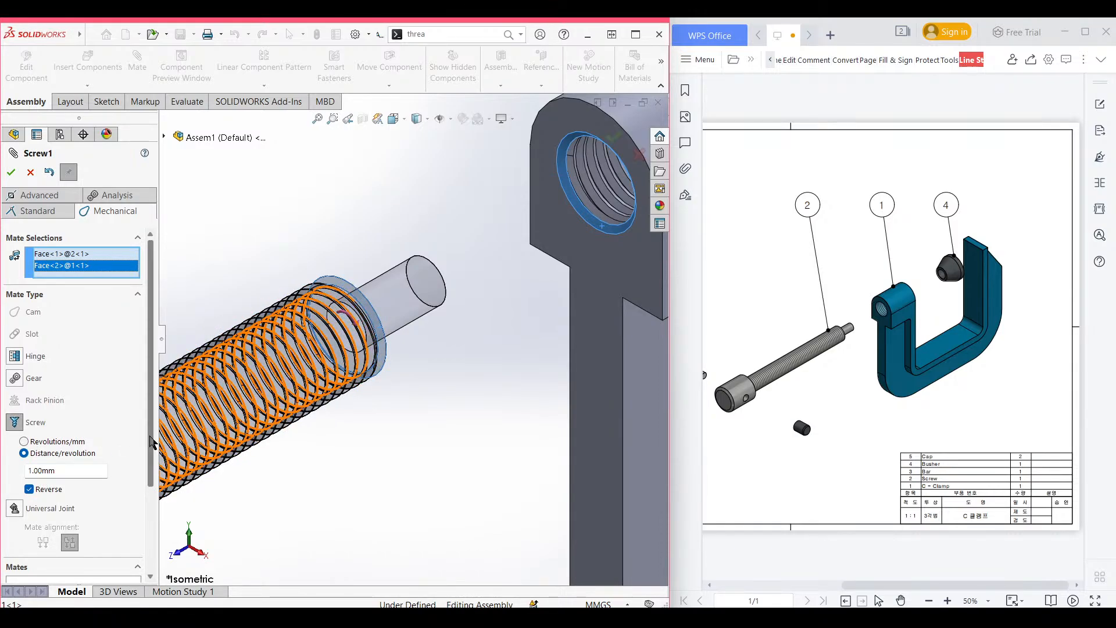
scroll(116, 407, down, 3)
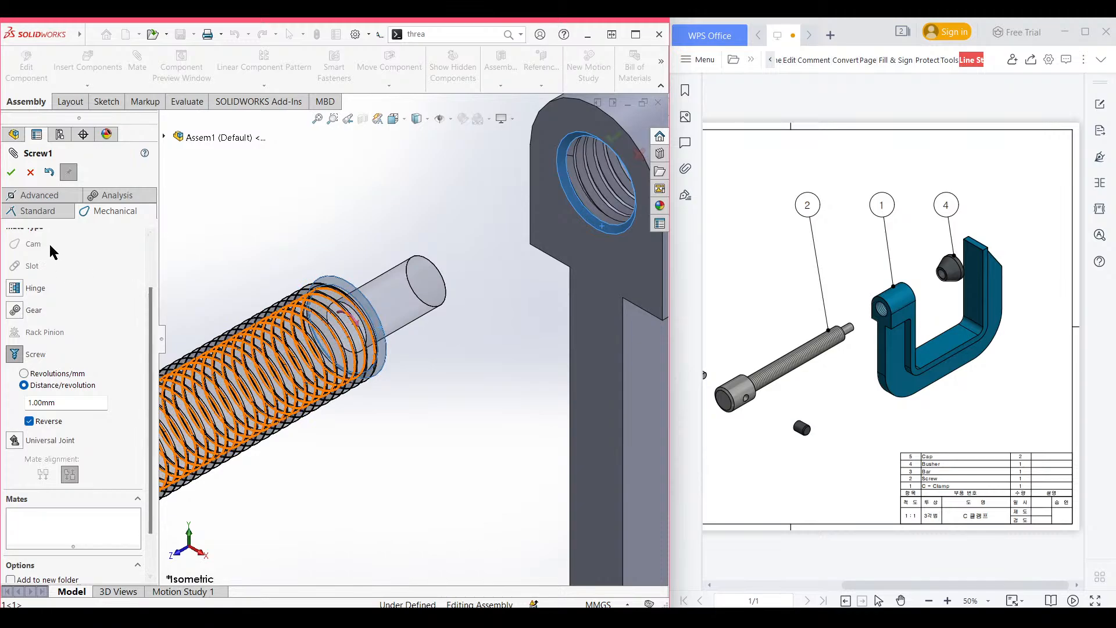
click(11, 172)
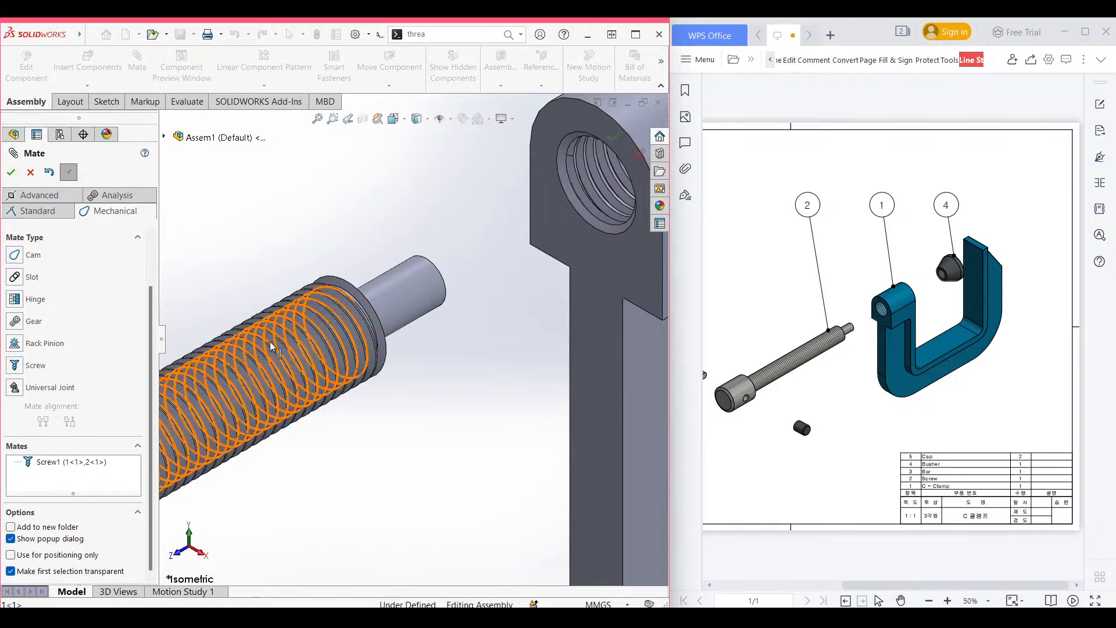
click(11, 172)
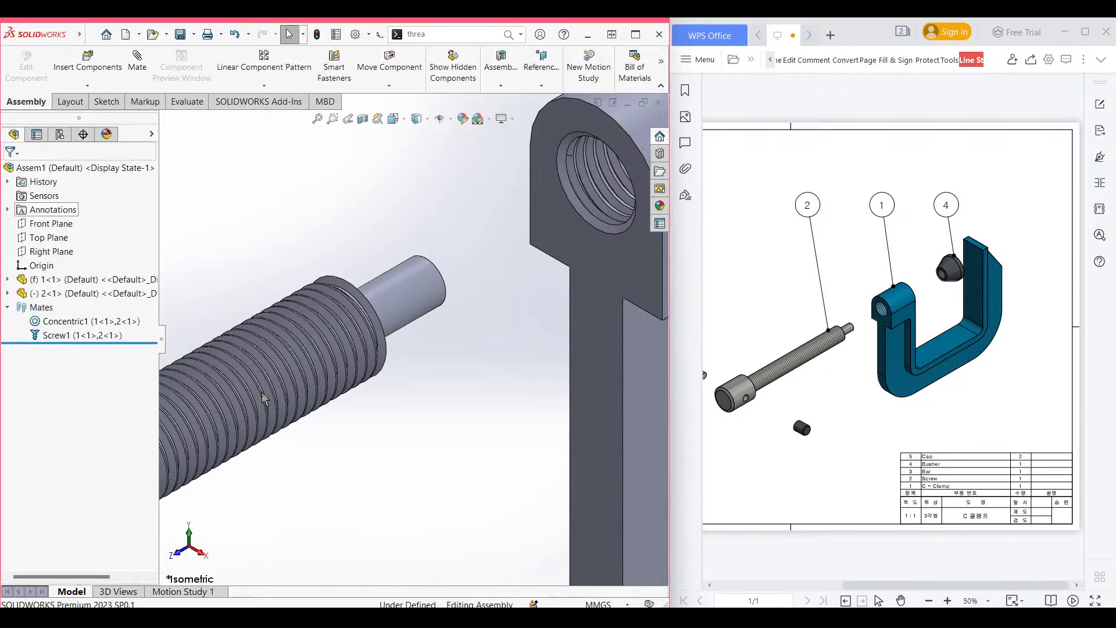
Turn the screw by its head to check how it moves with the Screw mate.
scroll(283, 399, up, 2)
click(295, 397)
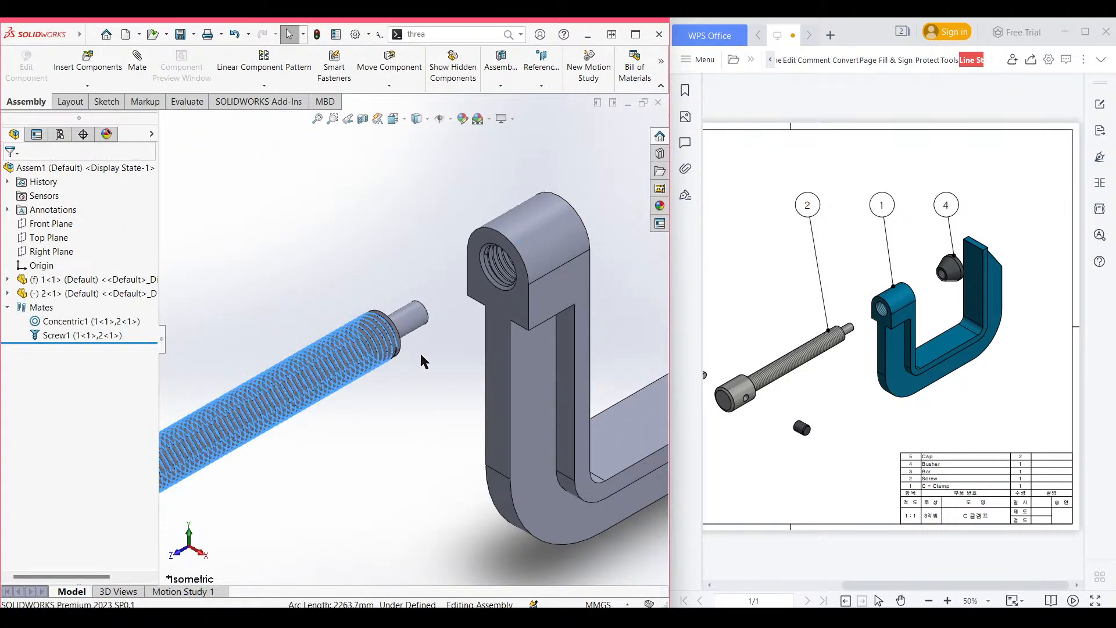
scroll(418, 360, up, 2)
click(217, 441)
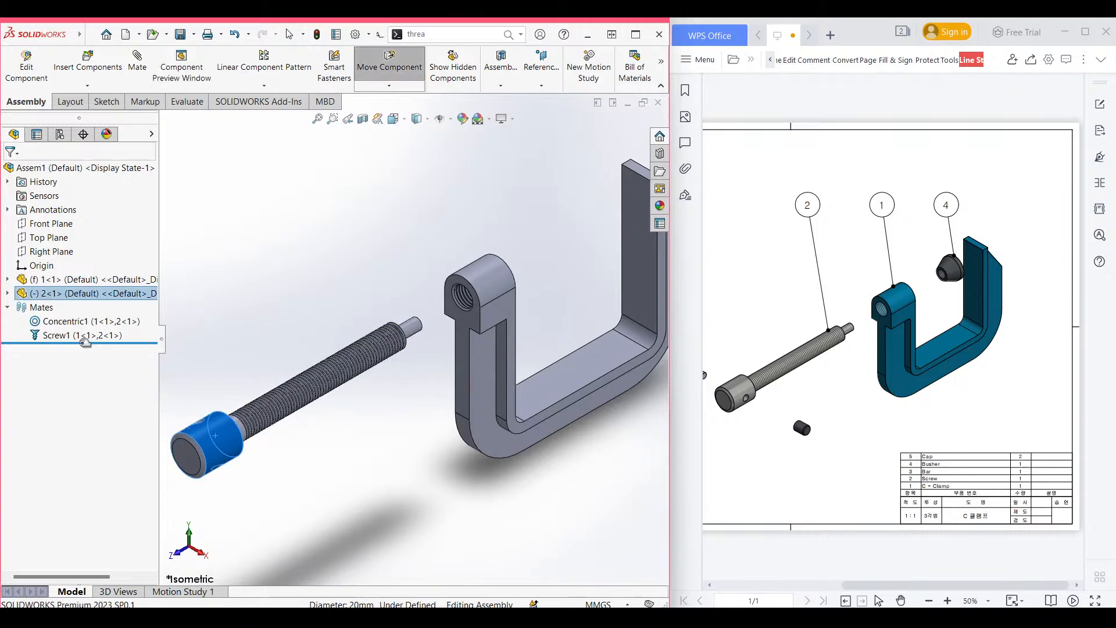
Edit the Screw mate to a distance of 1.5 mm per revolution without the Reverse option.
click(81, 336)
right_click(81, 337)
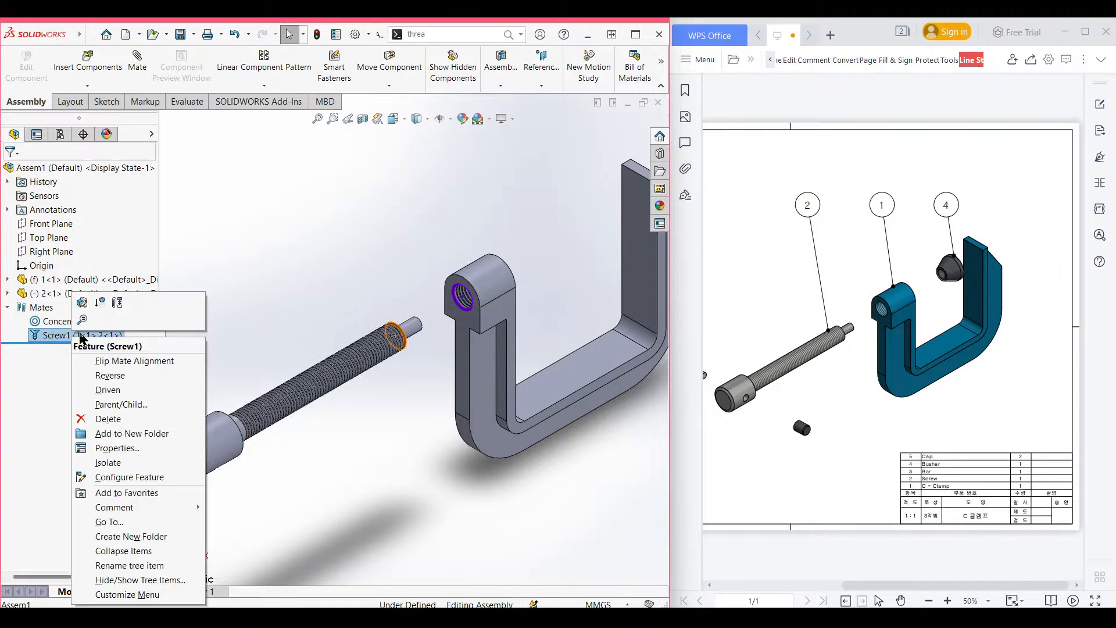
click(83, 303)
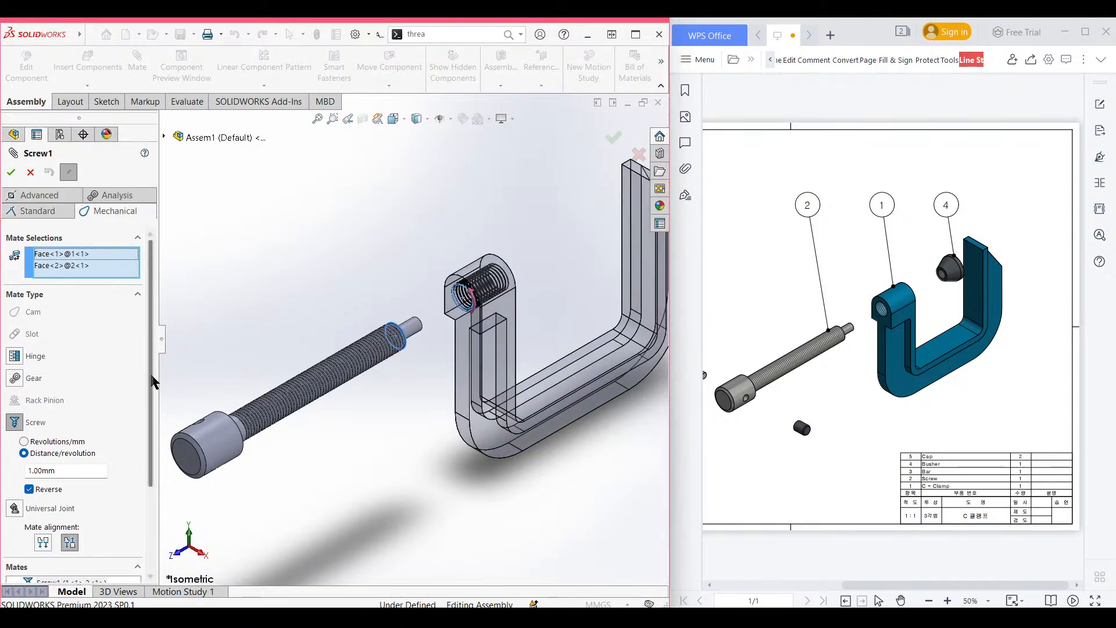
scroll(153, 379, down, 3)
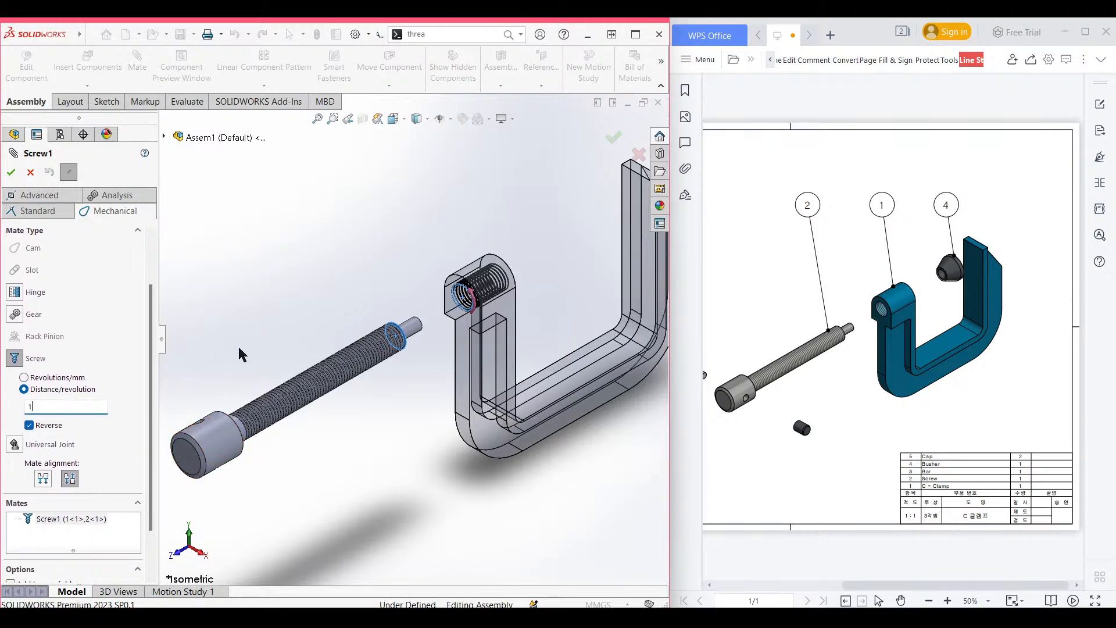
key(Return)
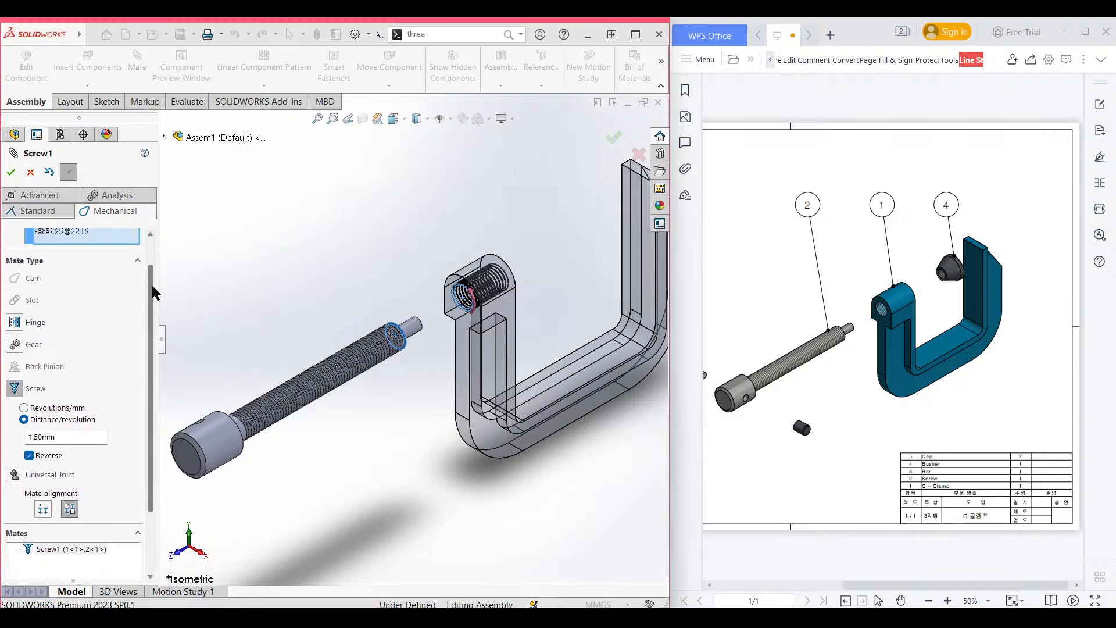
drag(149, 321, 163, 262)
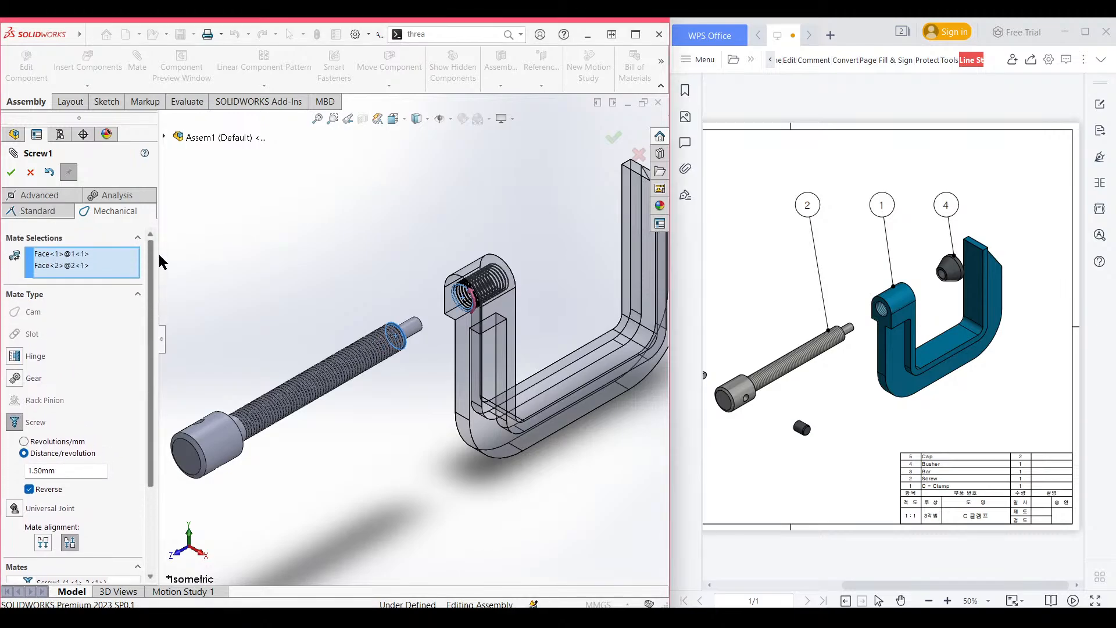
click(29, 490)
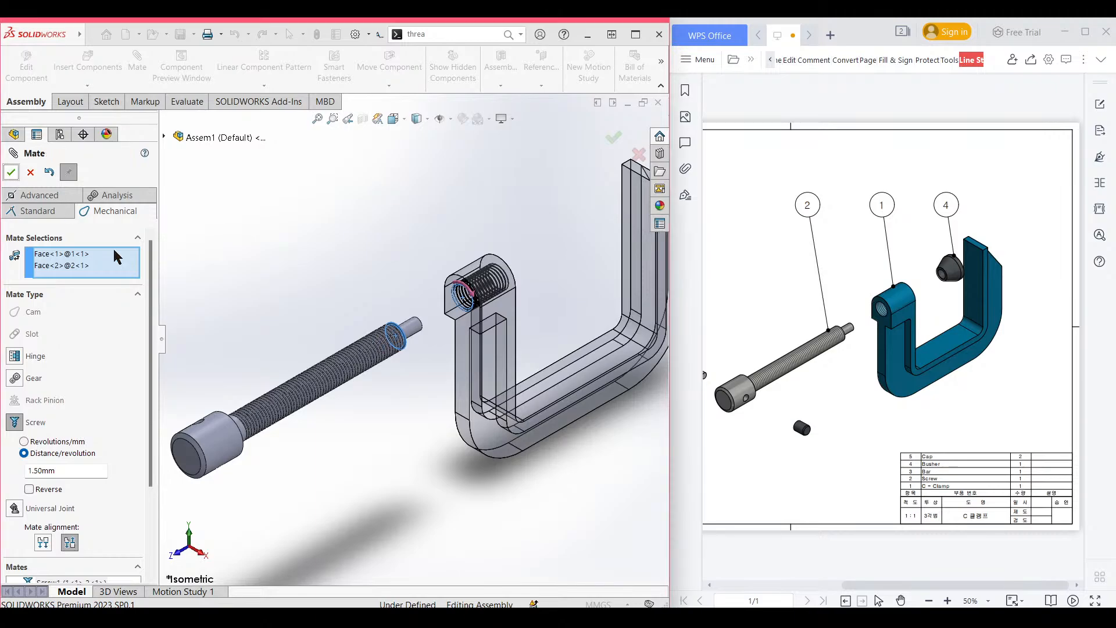
key(Return)
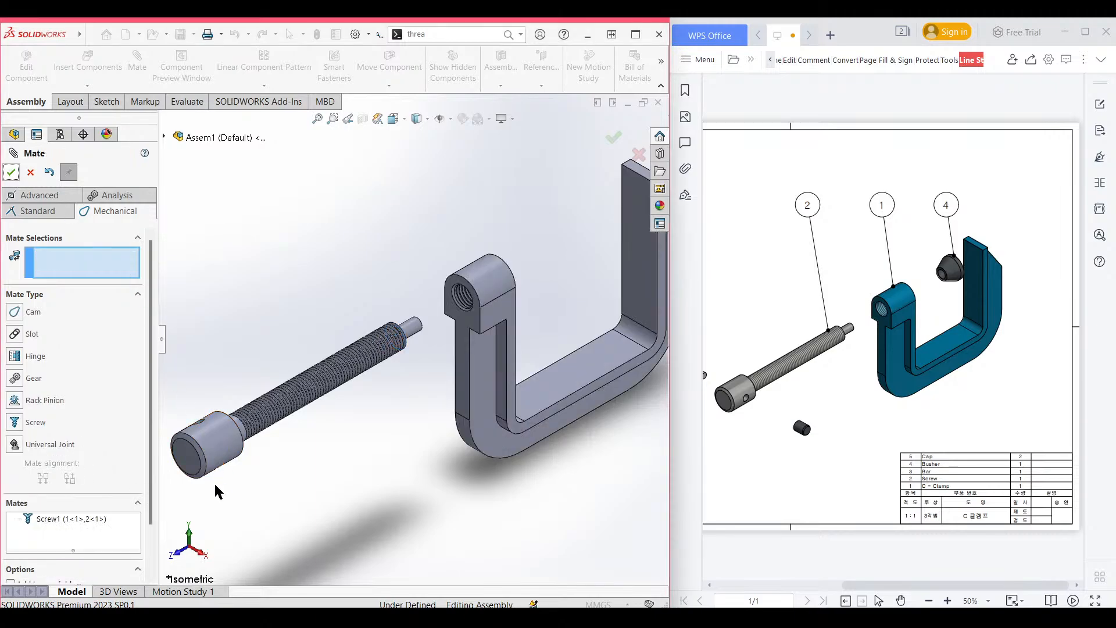
click(11, 173)
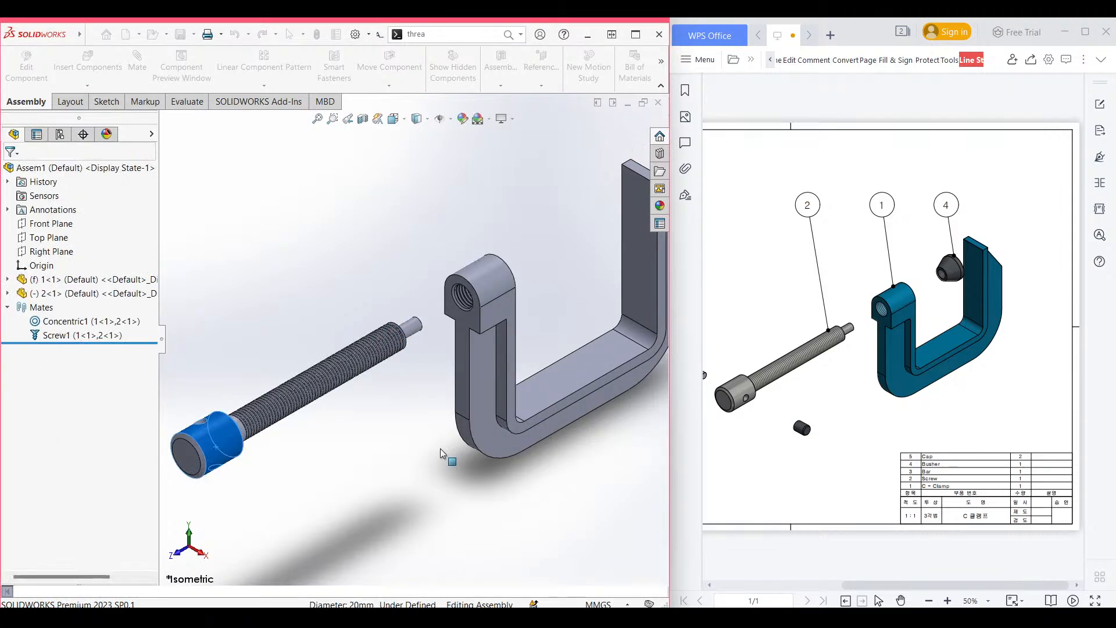
Move and turn the screw to check its travel toward the clamp's threaded hole.
drag(440, 449, 361, 365)
click(378, 349)
click(471, 305)
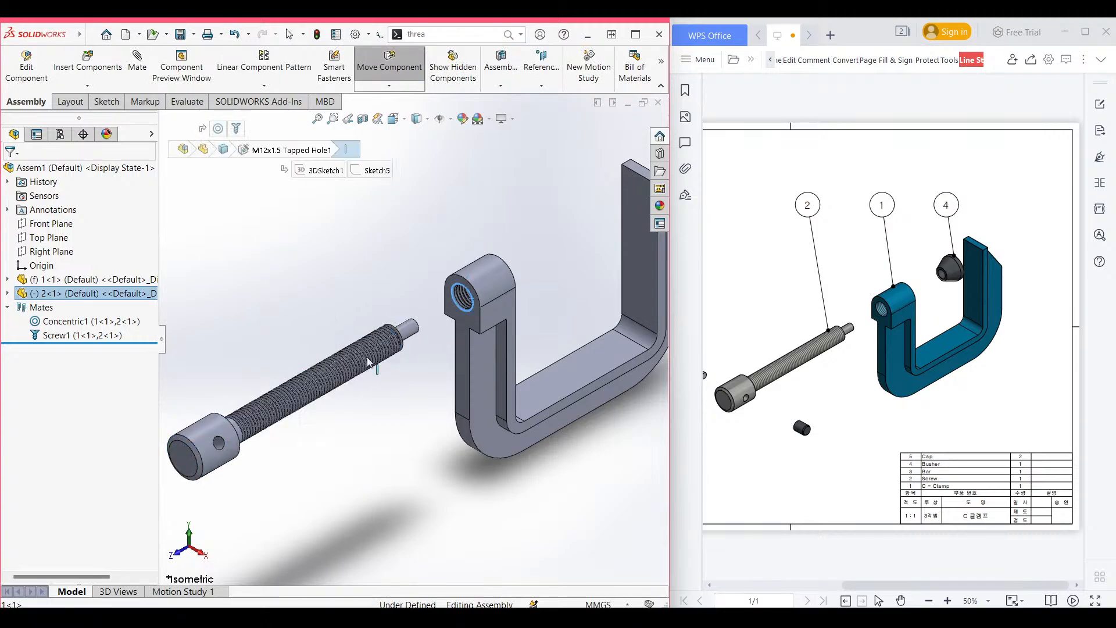
scroll(254, 392, down, 5)
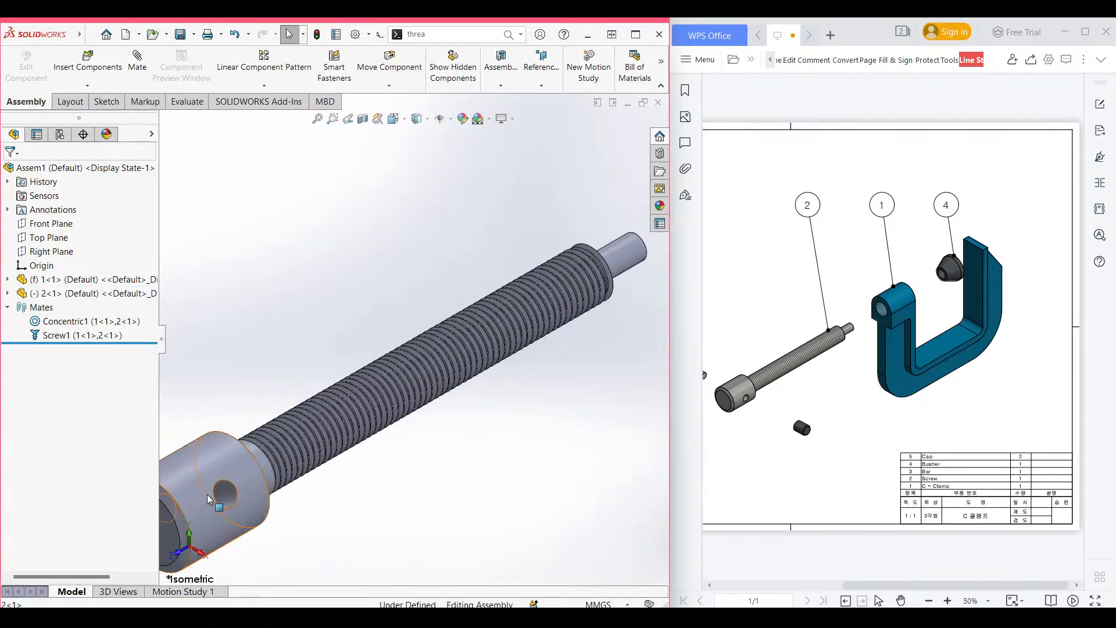
click(207, 494)
scroll(410, 456, up, 4)
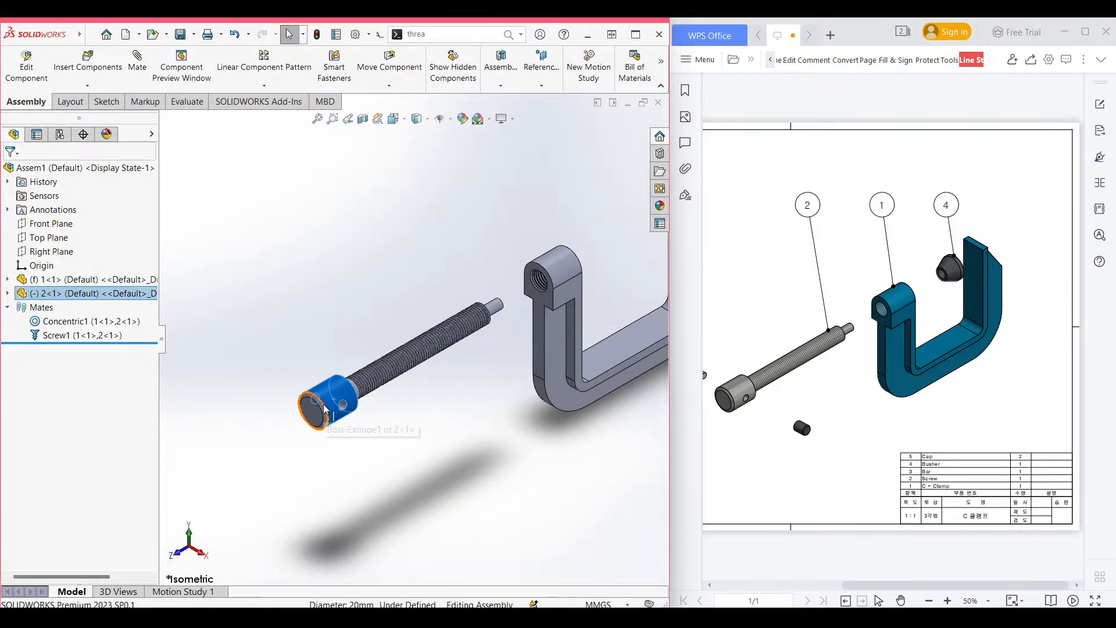
click(322, 409)
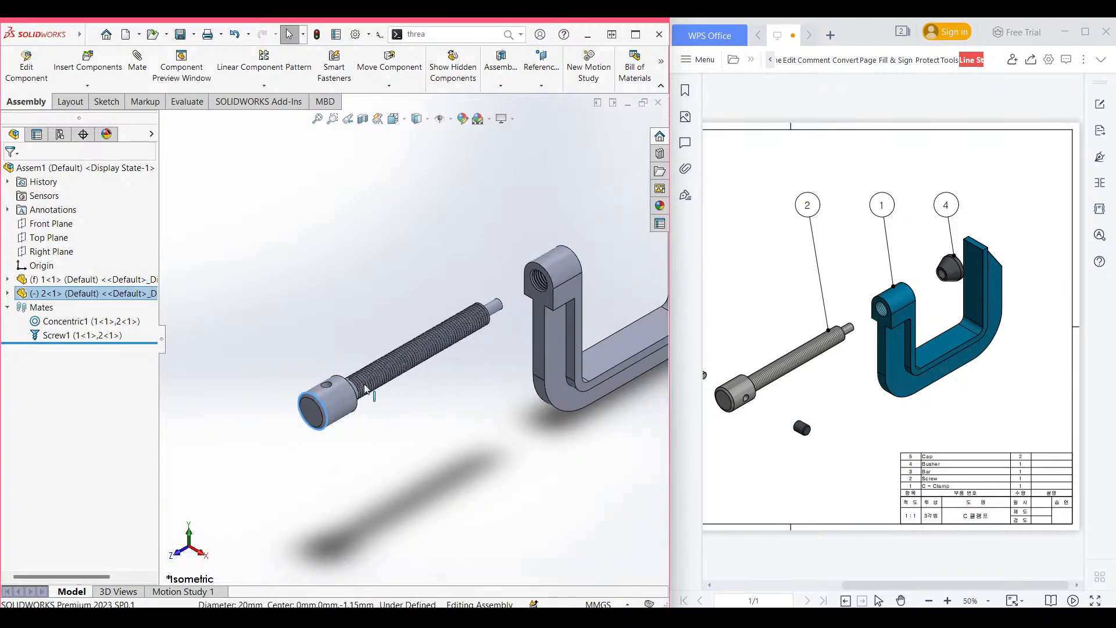
drag(244, 435, 297, 466)
click(335, 406)
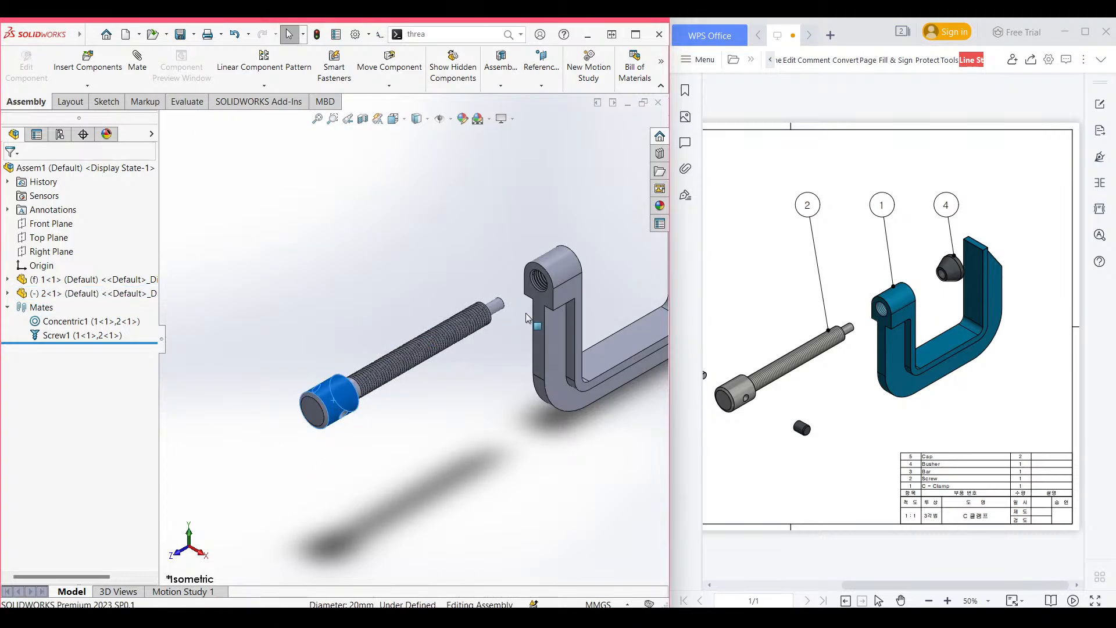
Examine the screw's rotation and advance up close at the cross-hole in its head, and clear the selection.
scroll(539, 307, down, 3)
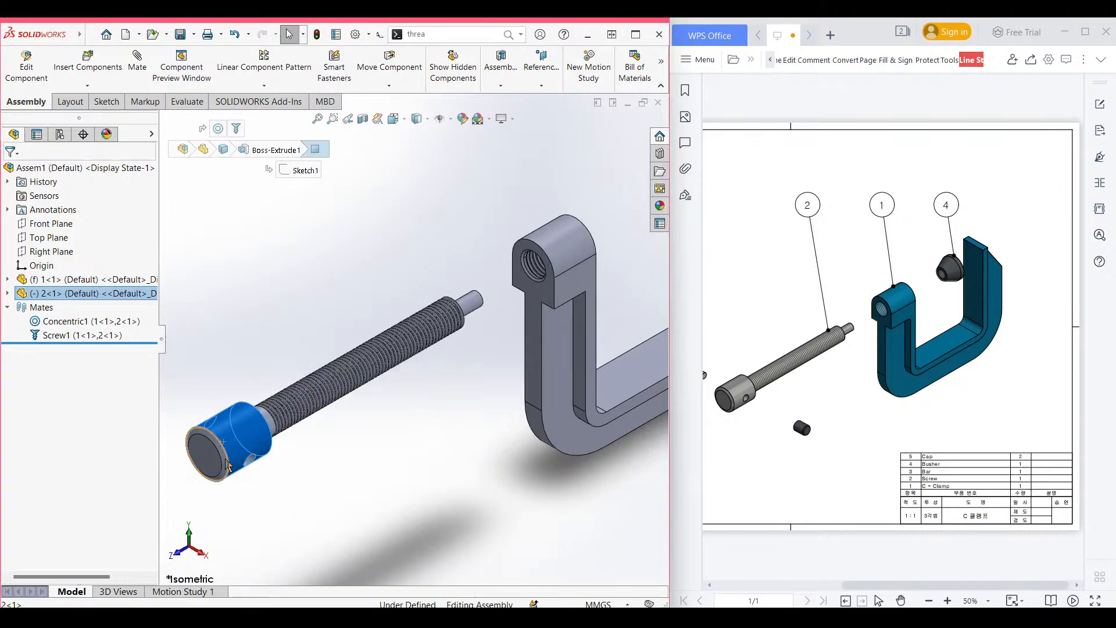
click(175, 443)
drag(175, 444, 186, 550)
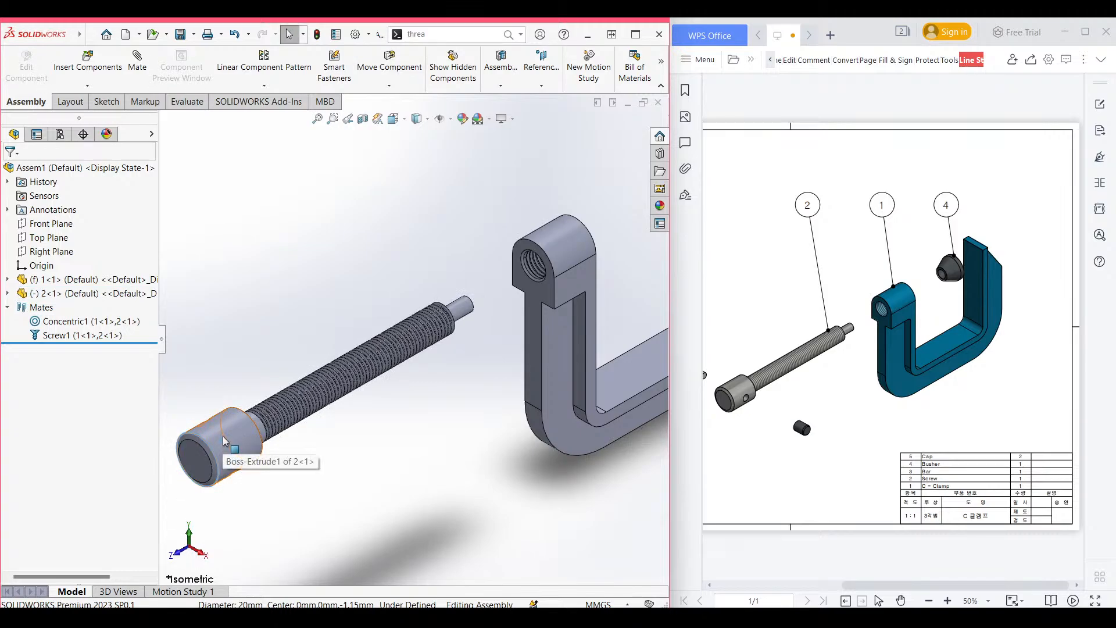
click(234, 467)
scroll(245, 451, down, 4)
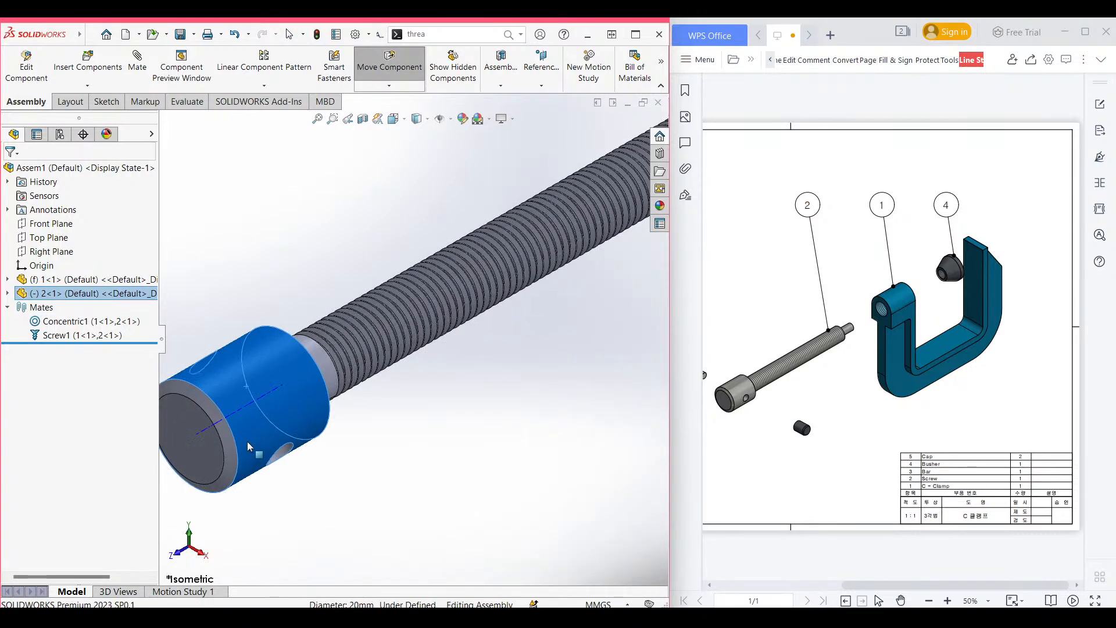
scroll(248, 441, up, 4)
scroll(256, 439, up, 3)
key(Escape)
scroll(349, 378, down, 3)
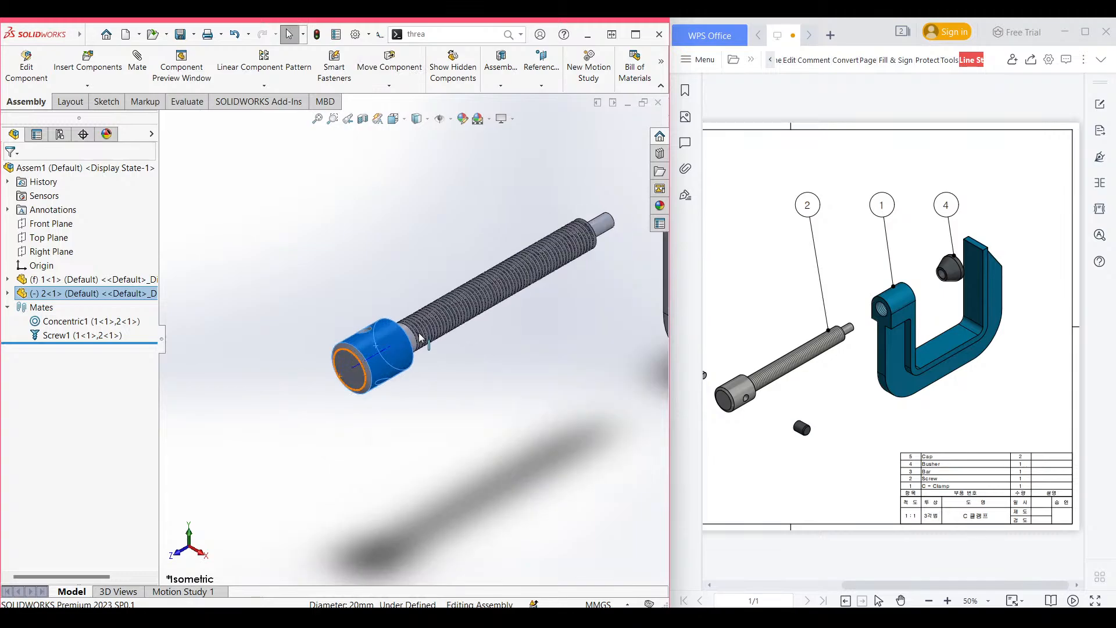
scroll(422, 338, up, 1)
drag(411, 340, 301, 238)
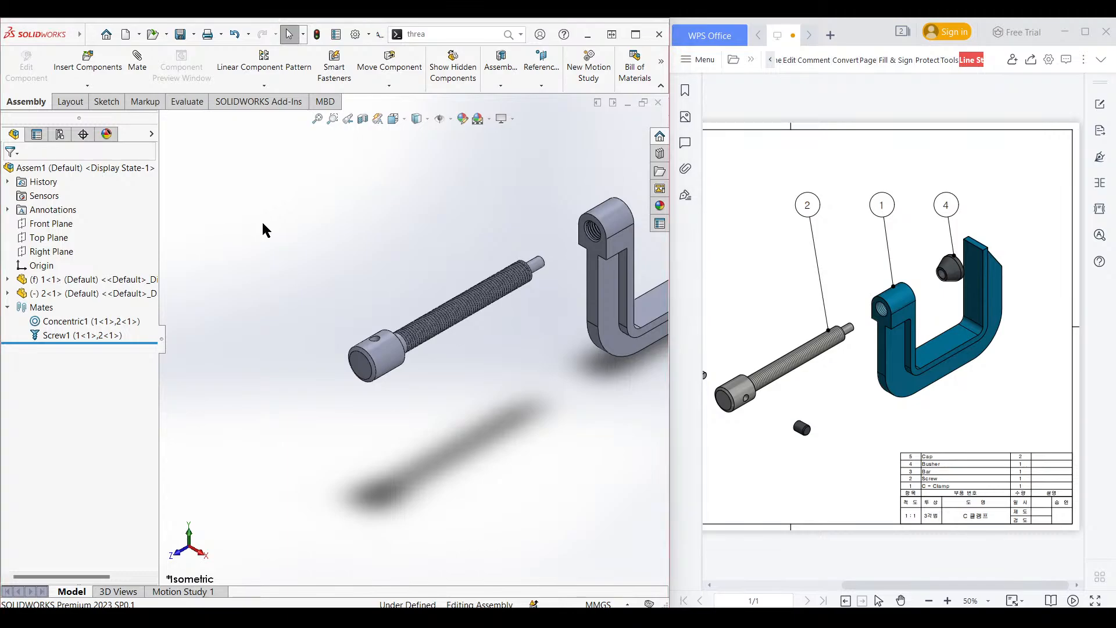
Try to reopen the Assem1 assembly file and show the already-opened document.
key(ctrl+o)
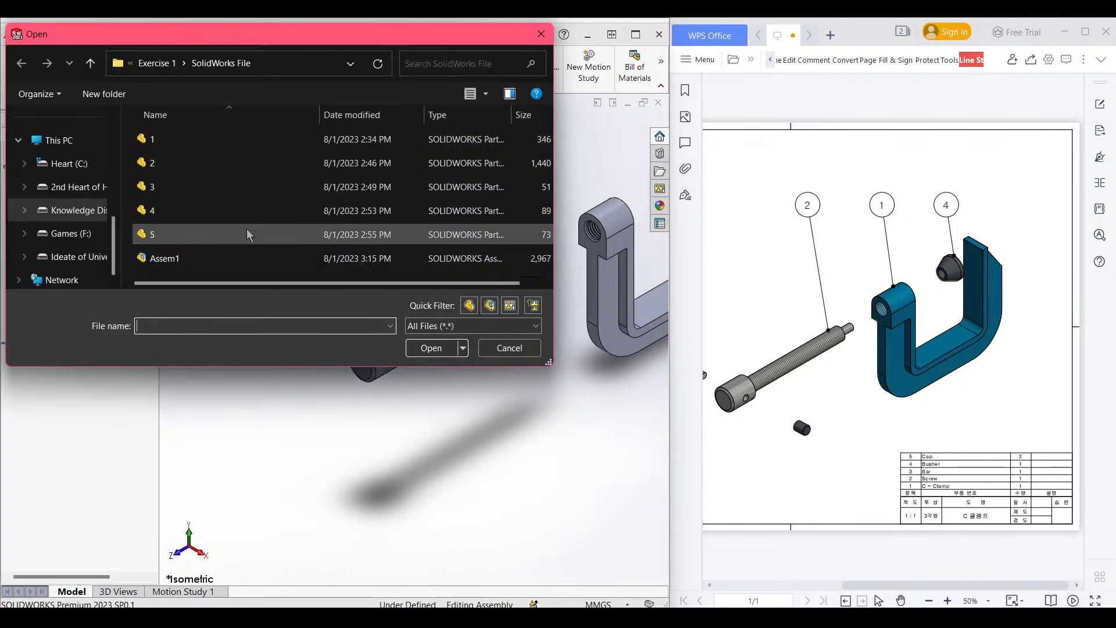
click(236, 255)
click(432, 348)
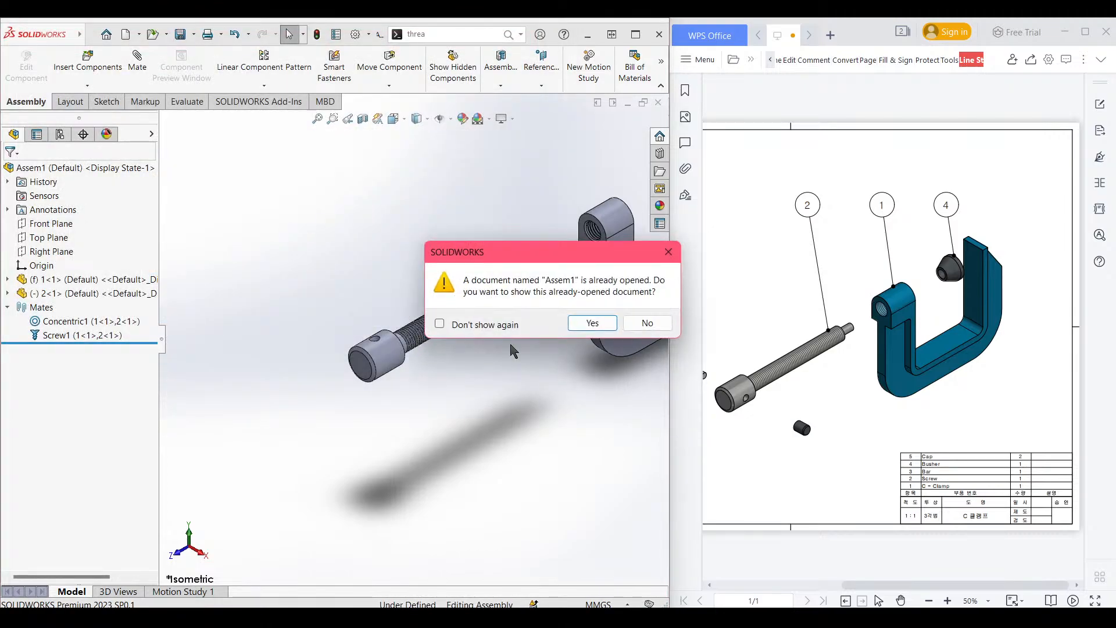
click(592, 323)
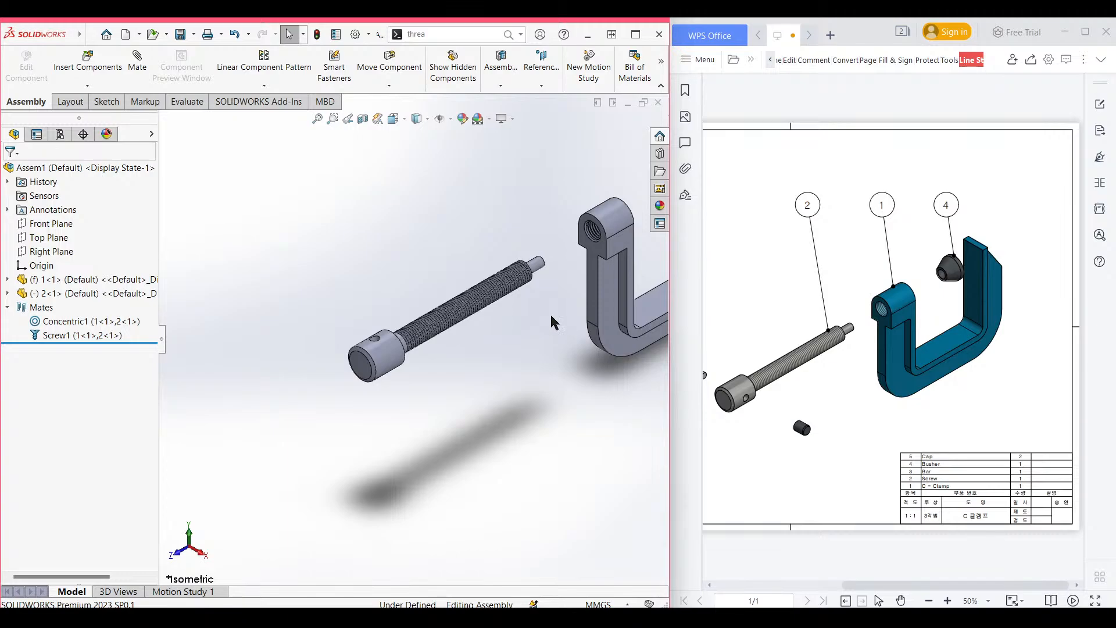
Delete the Screw mate between the clamp body and the screw.
key(f)
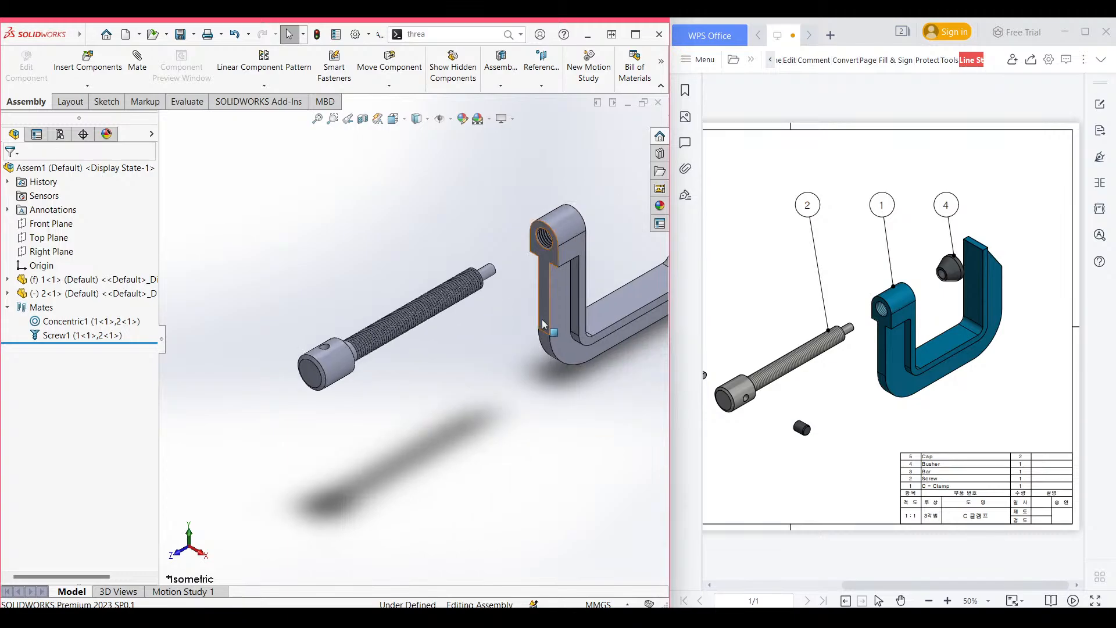
scroll(546, 325, down, 2)
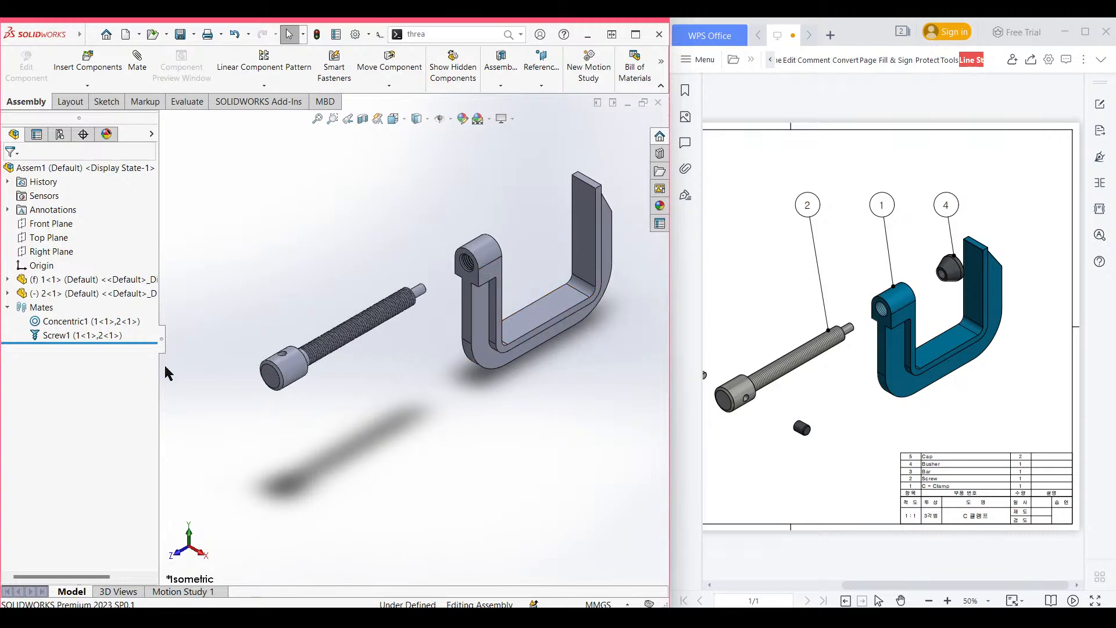
scroll(413, 290, down, 3)
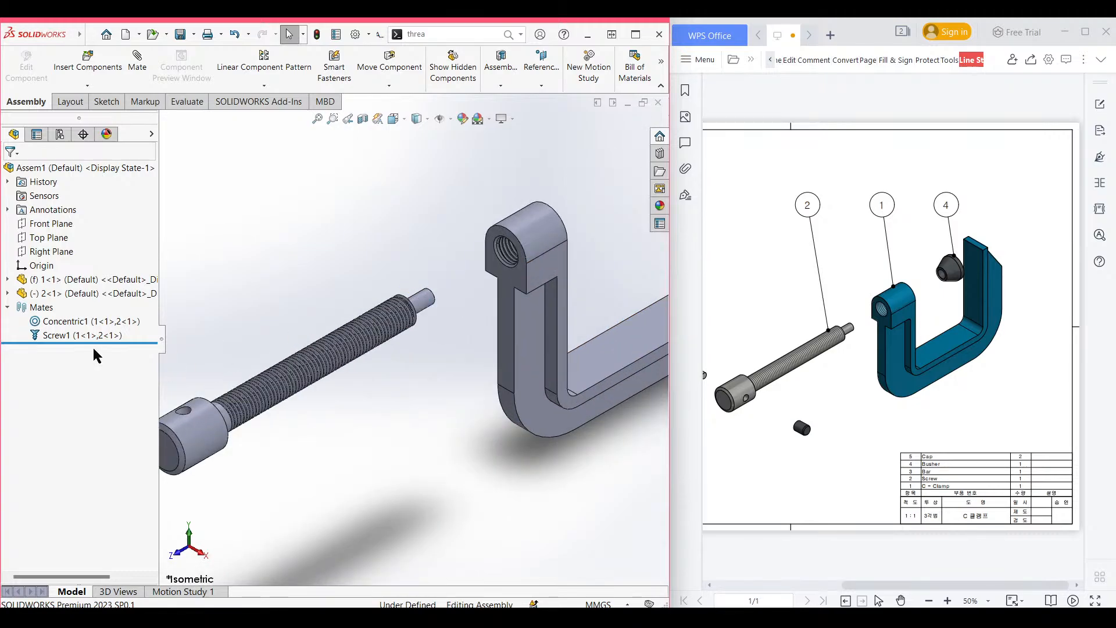
click(87, 335)
key(Delete)
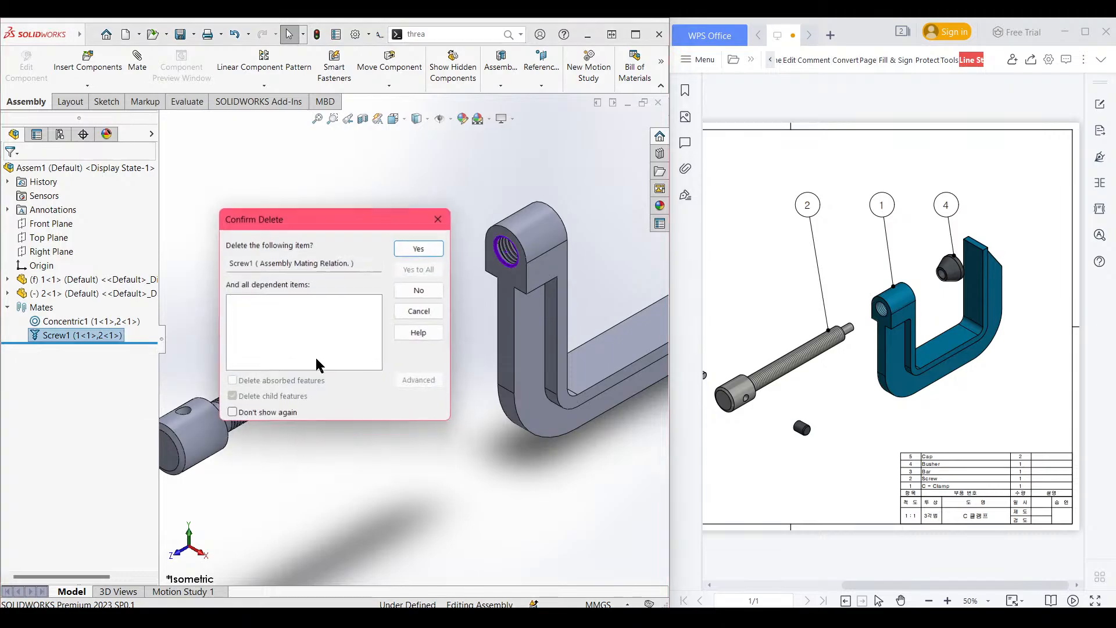
key(Return)
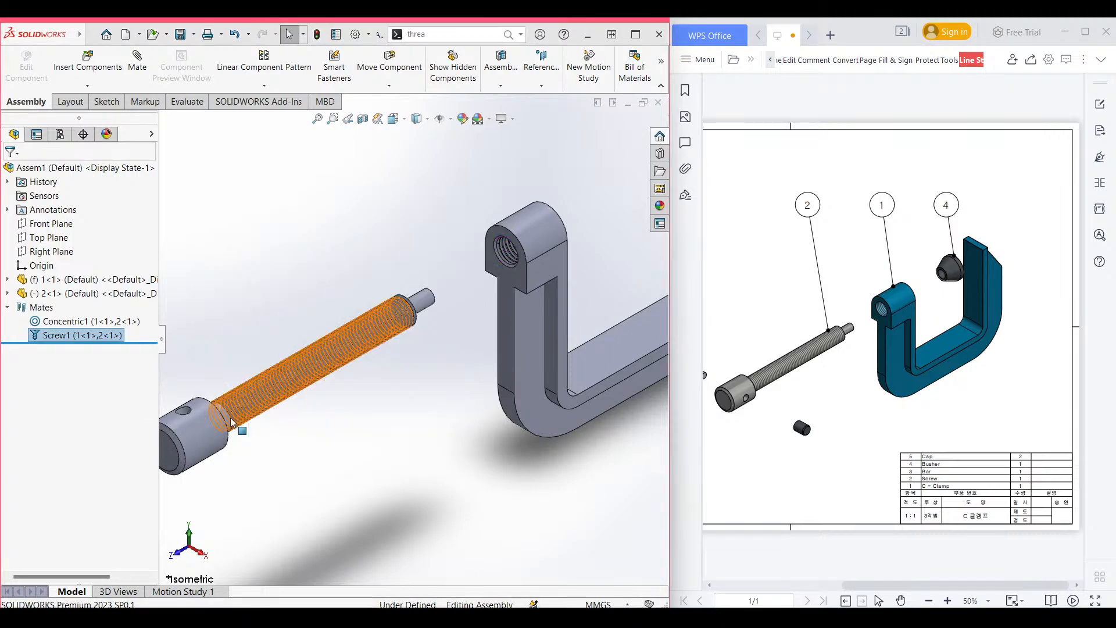
Move the screw along its axis until its tip reaches the clamp body's threaded hole, and clear the selection.
drag(232, 422, 445, 334)
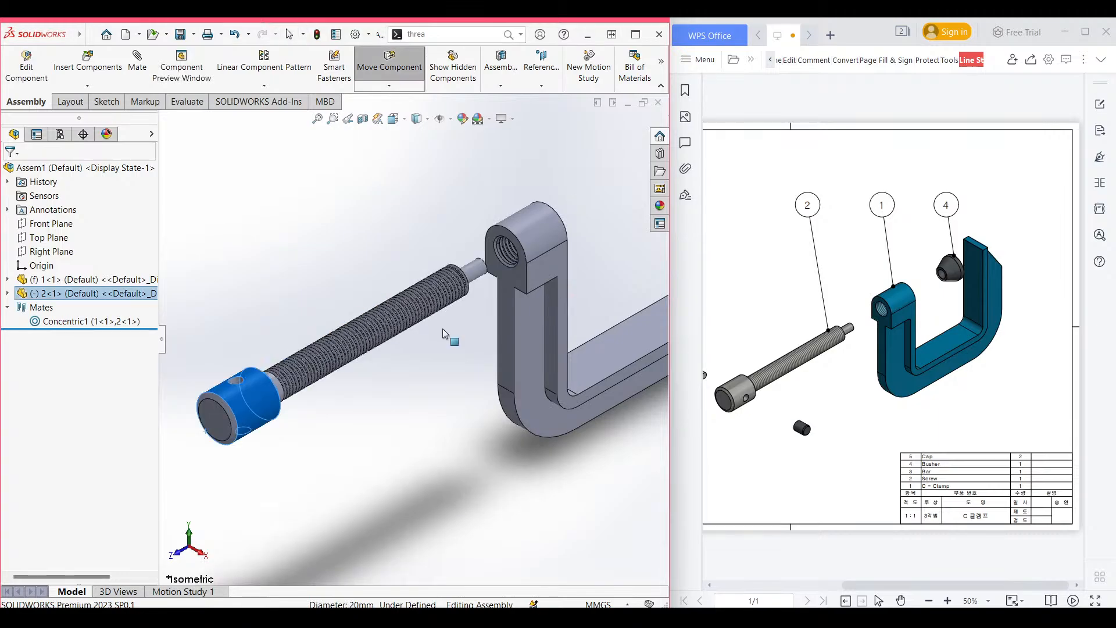
ctrl+middle_drag(442, 329, 414, 339)
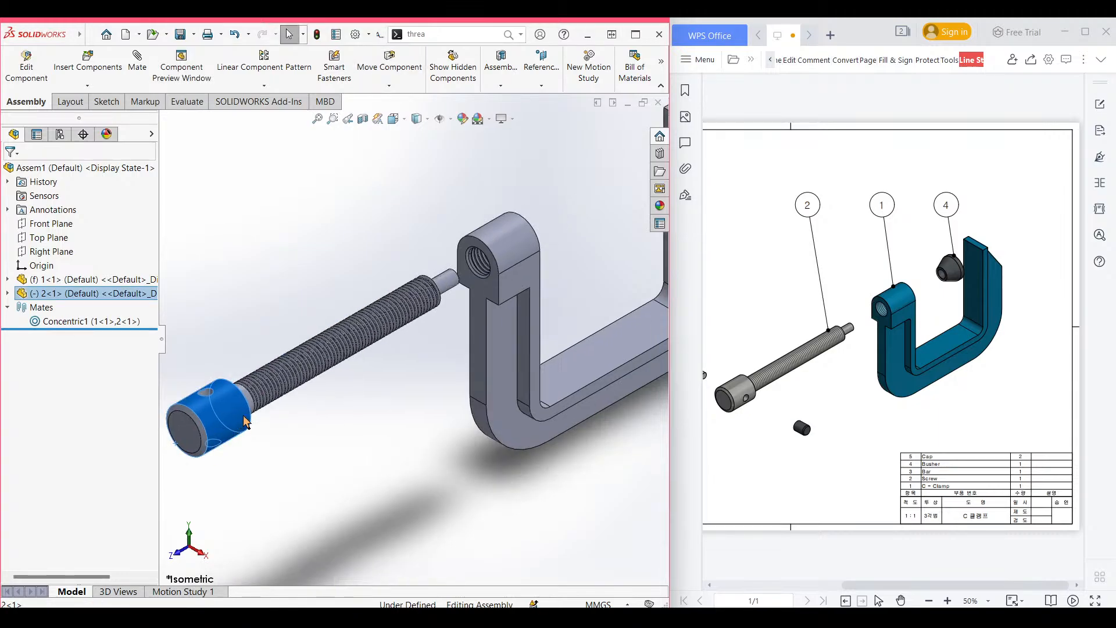
drag(238, 419, 264, 405)
scroll(361, 377, down, 4)
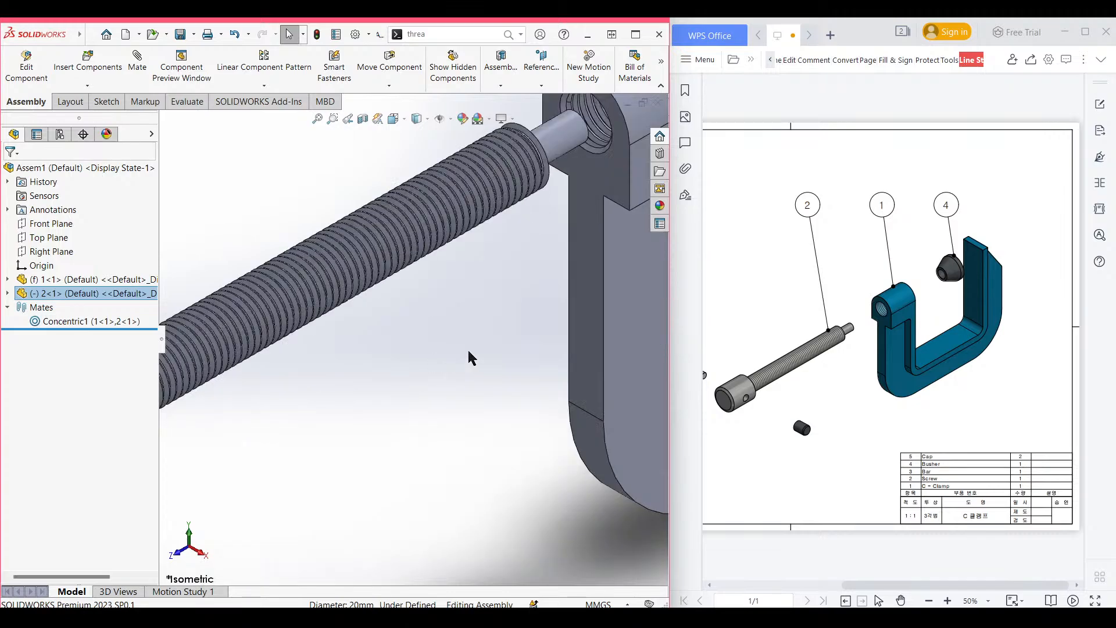
click(467, 347)
scroll(497, 279, up, 3)
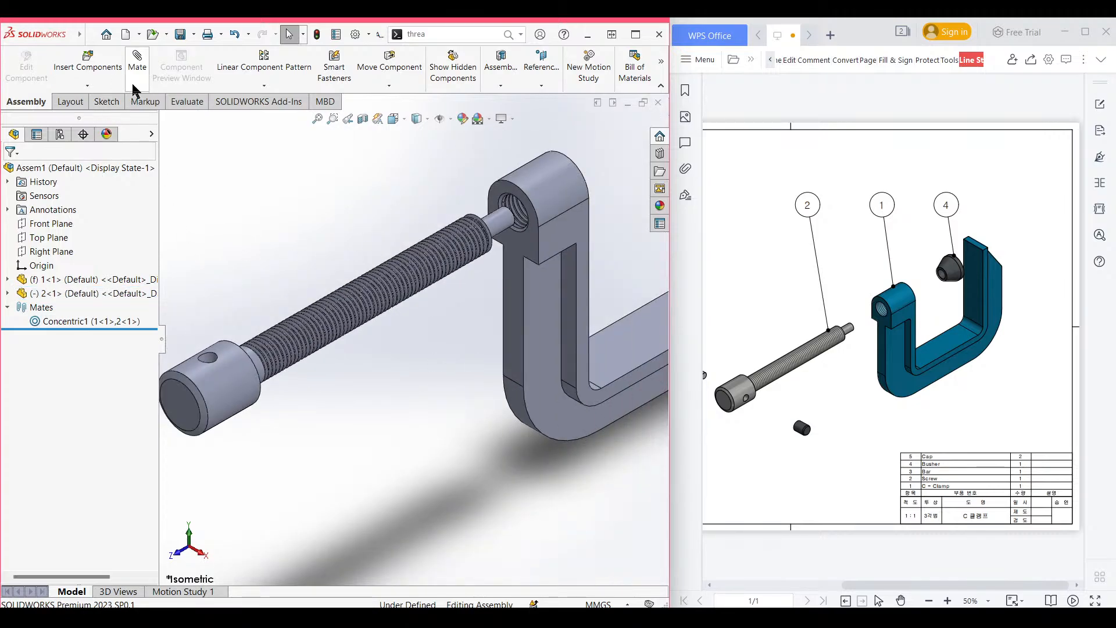
Start a mechanical Screw mate and set its ratio to 10 revolutions/mm.
click(137, 63)
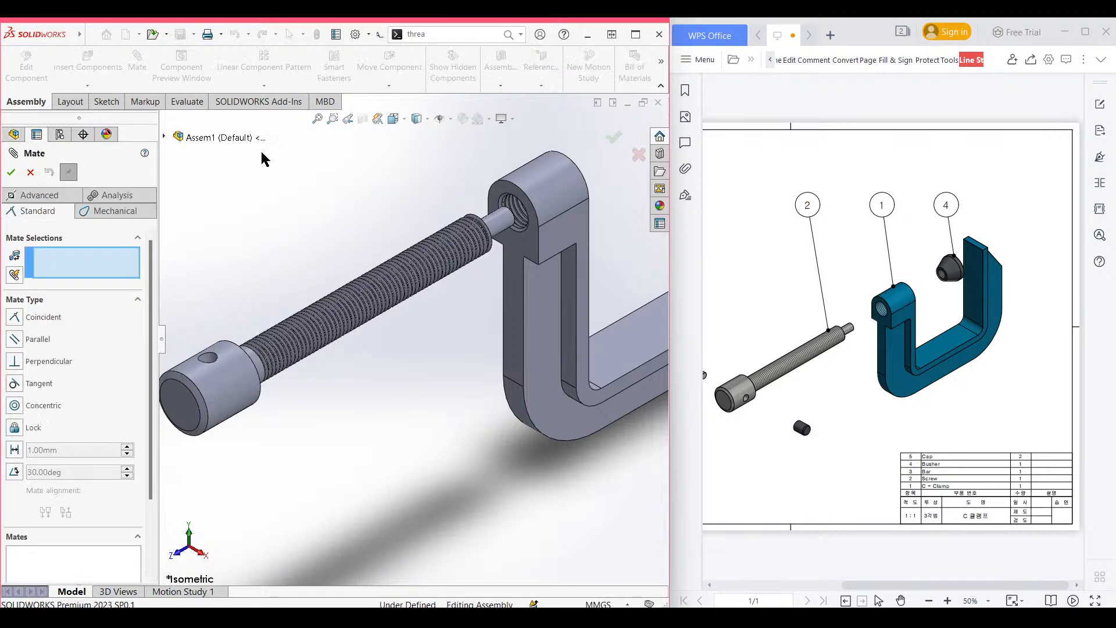
click(129, 210)
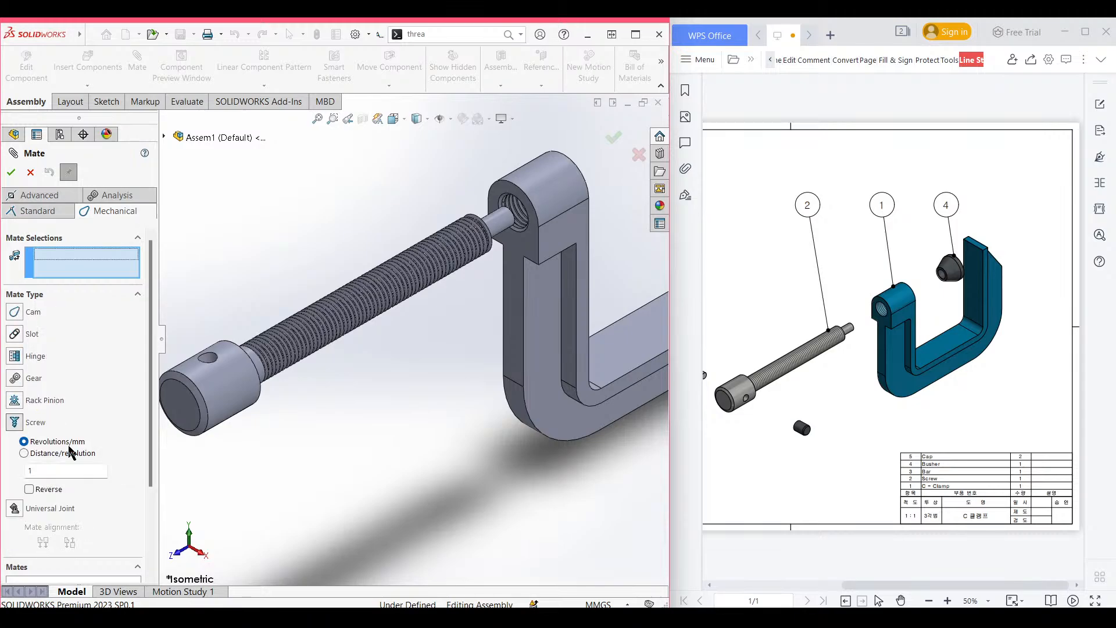
click(24, 454)
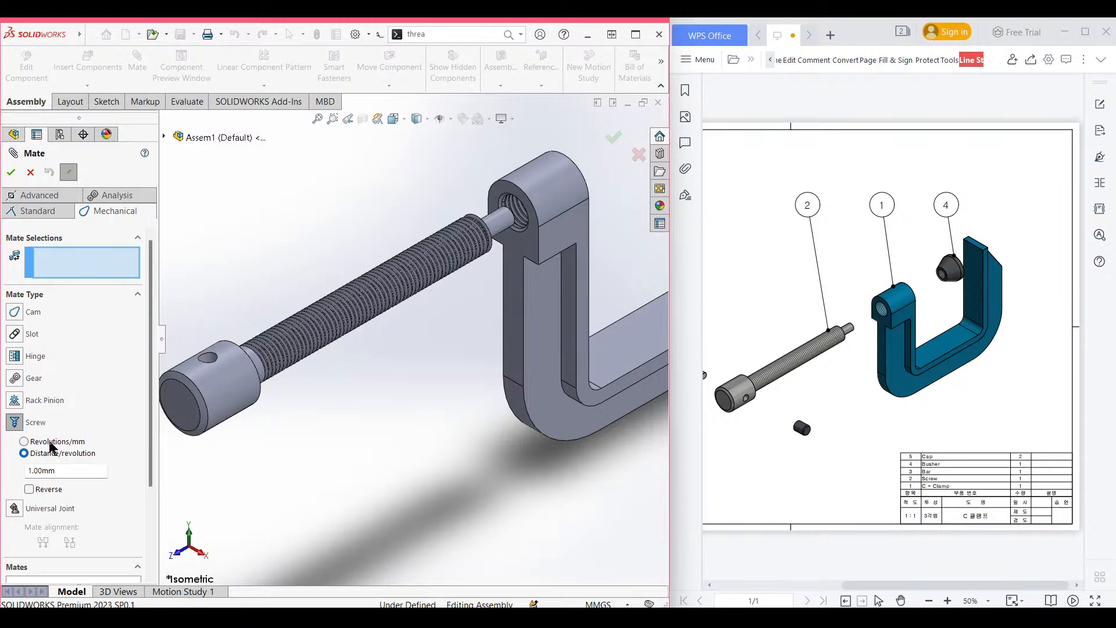
click(55, 442)
double_click(43, 470)
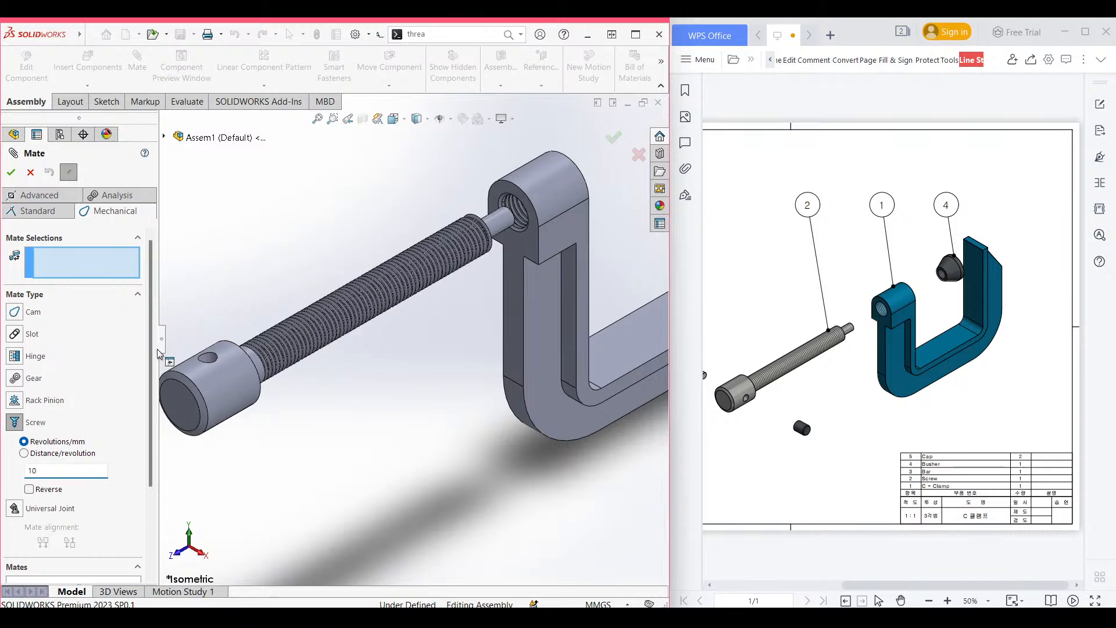
click(129, 388)
mouse_move(151, 384)
mouse_down()
mouse_move(148, 401)
mouse_move(150, 384)
mouse_up()
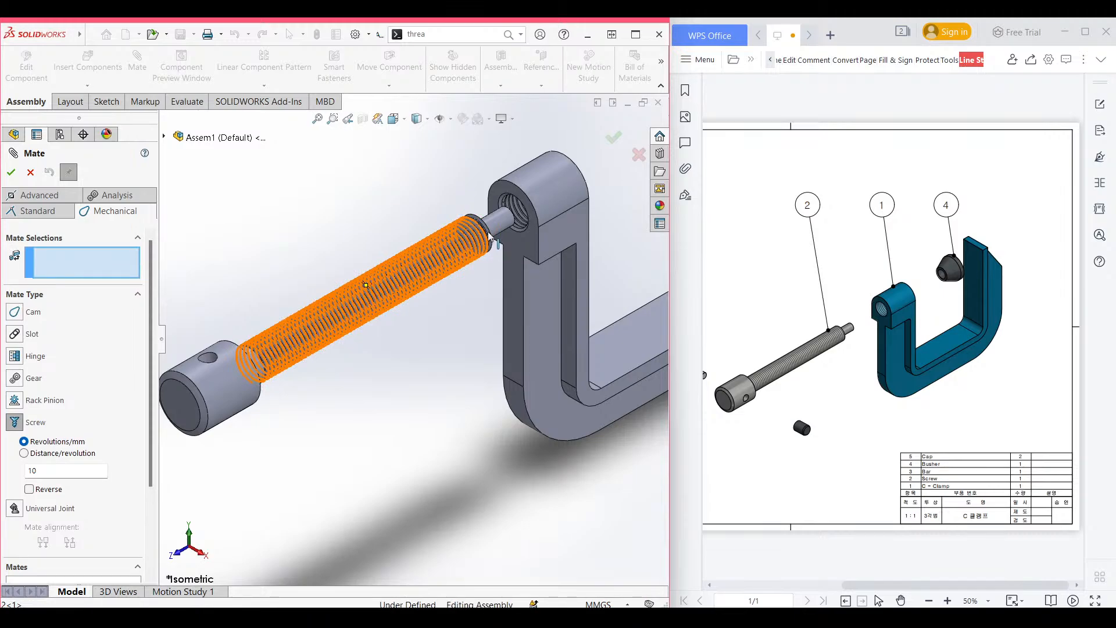
Create the Screw mate between the circular edge at the screw thread's end and the thread face inside the clamp hole.
scroll(482, 226, down, 3)
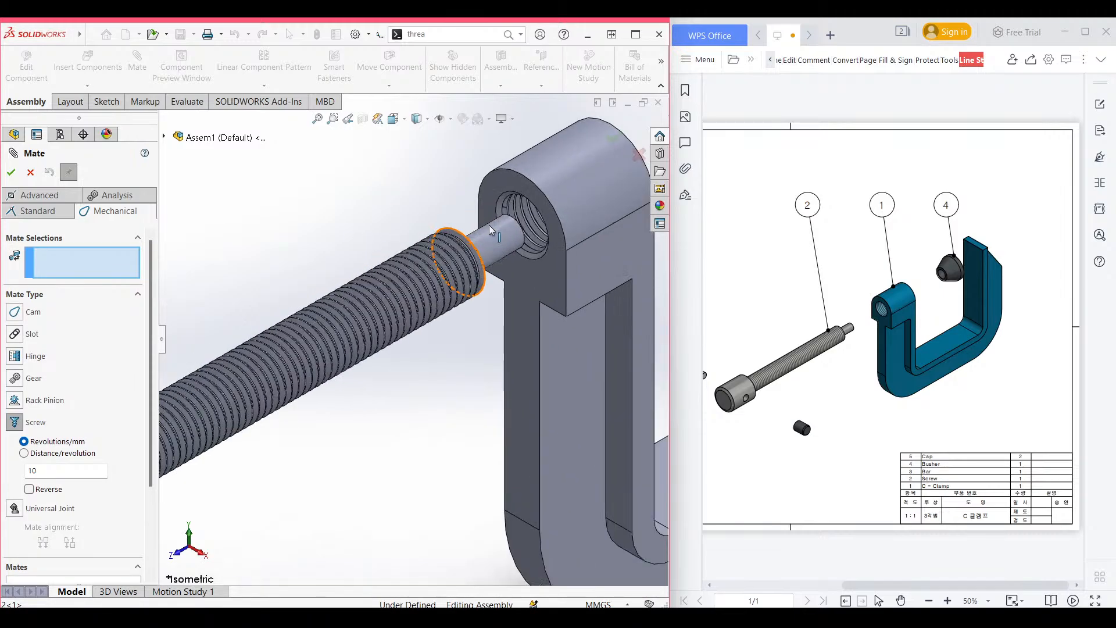
click(480, 256)
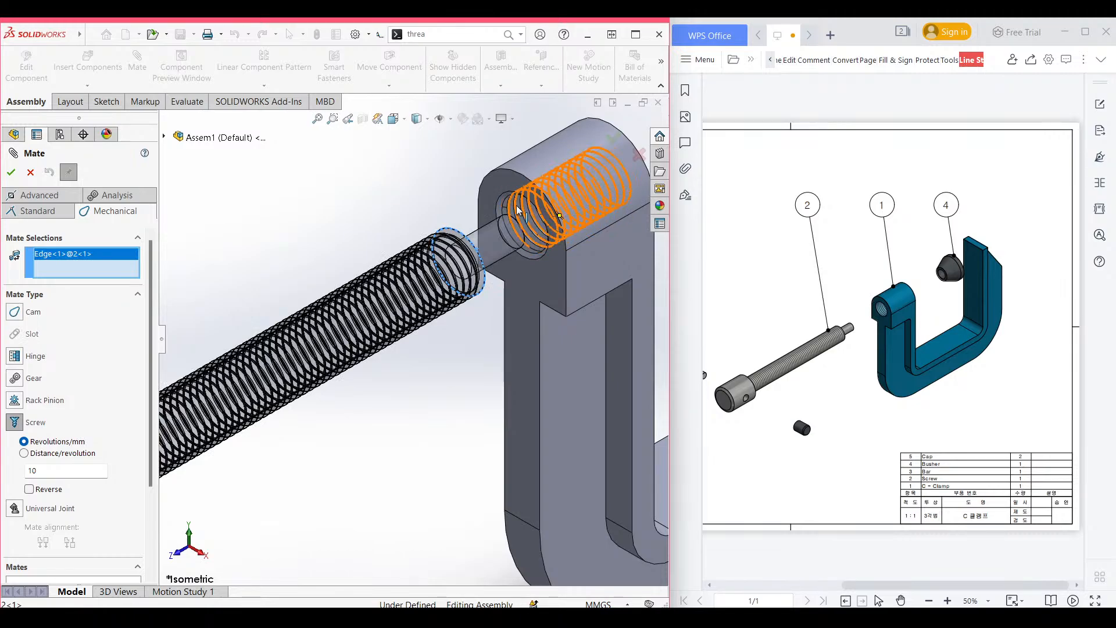
click(519, 210)
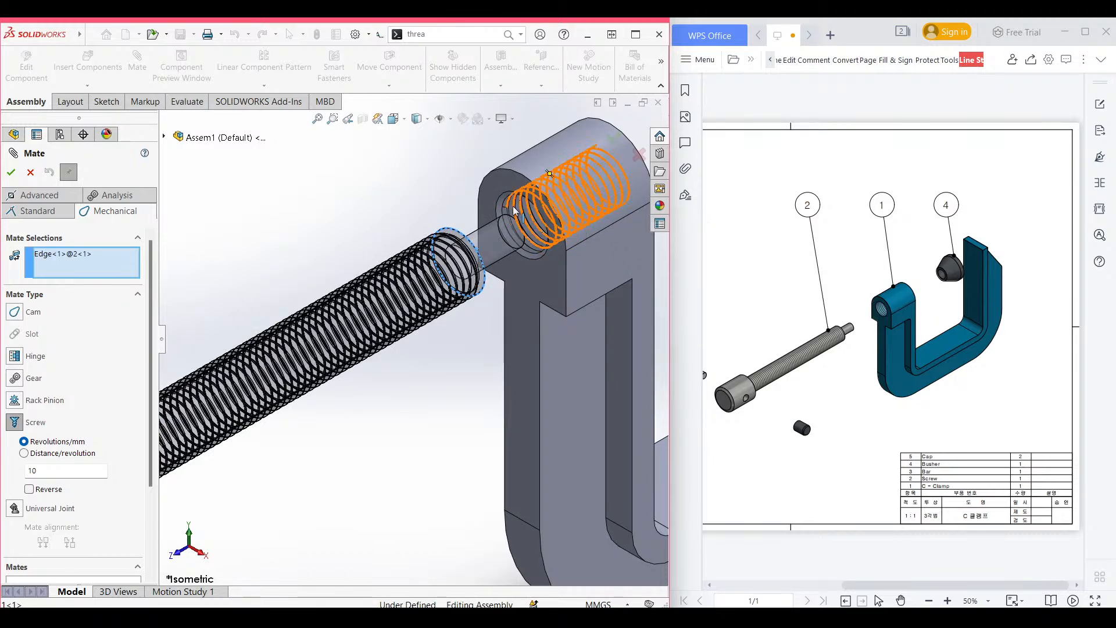
click(513, 211)
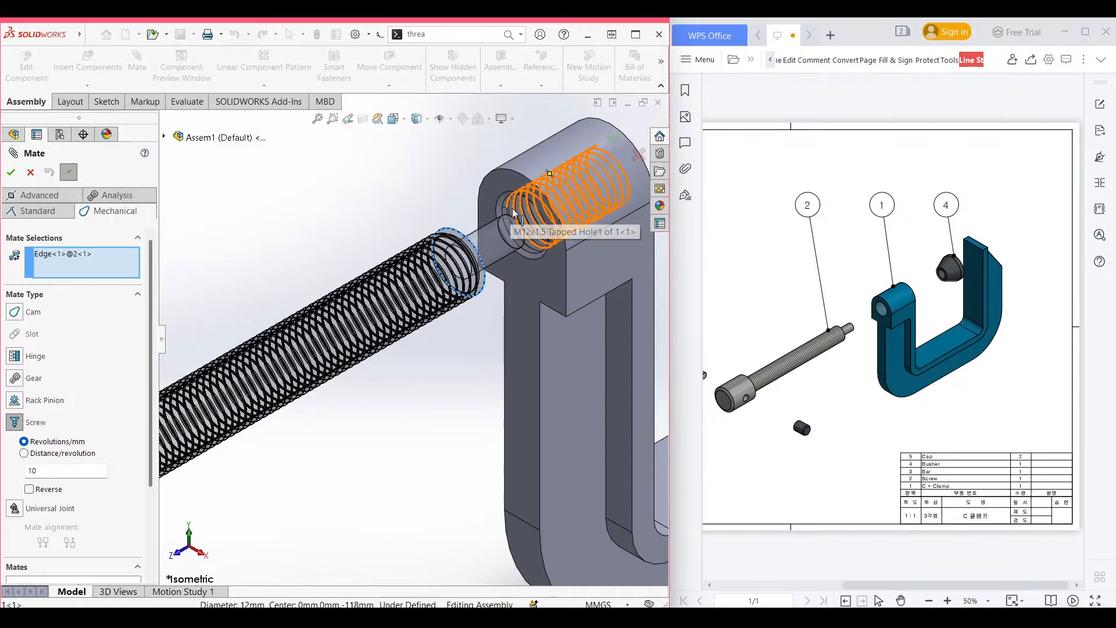
scroll(553, 249, down, 3)
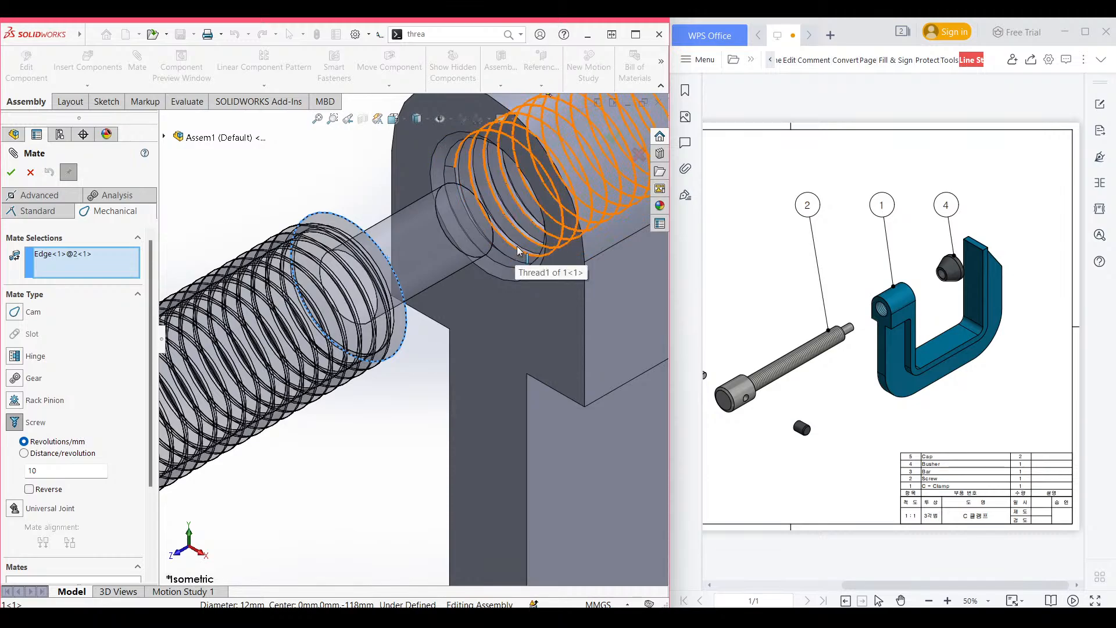
click(518, 251)
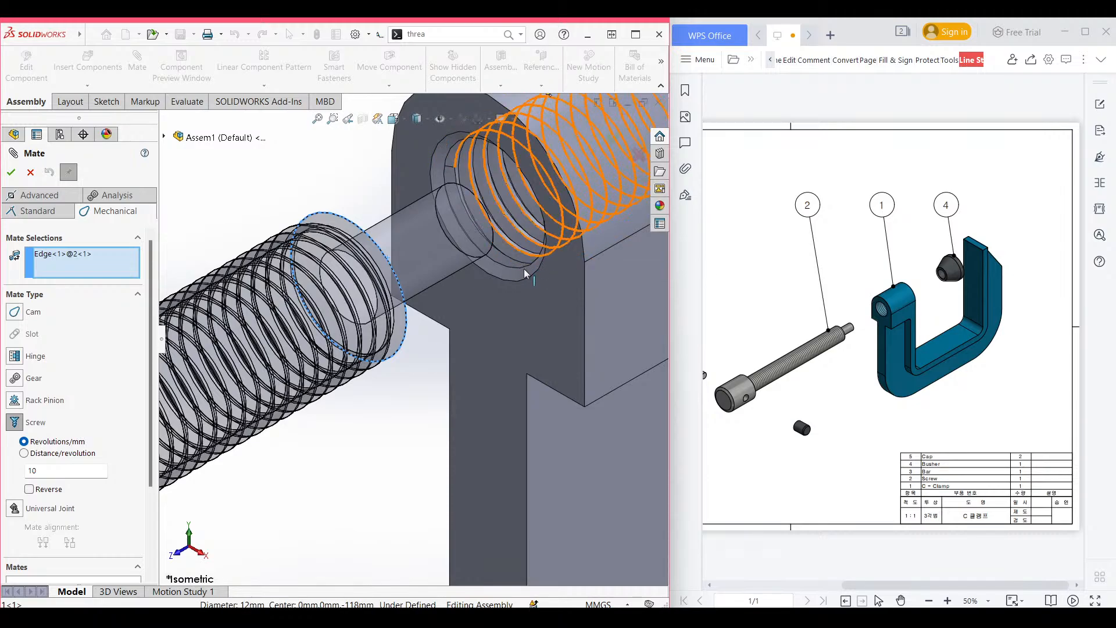
scroll(530, 257, down, 3)
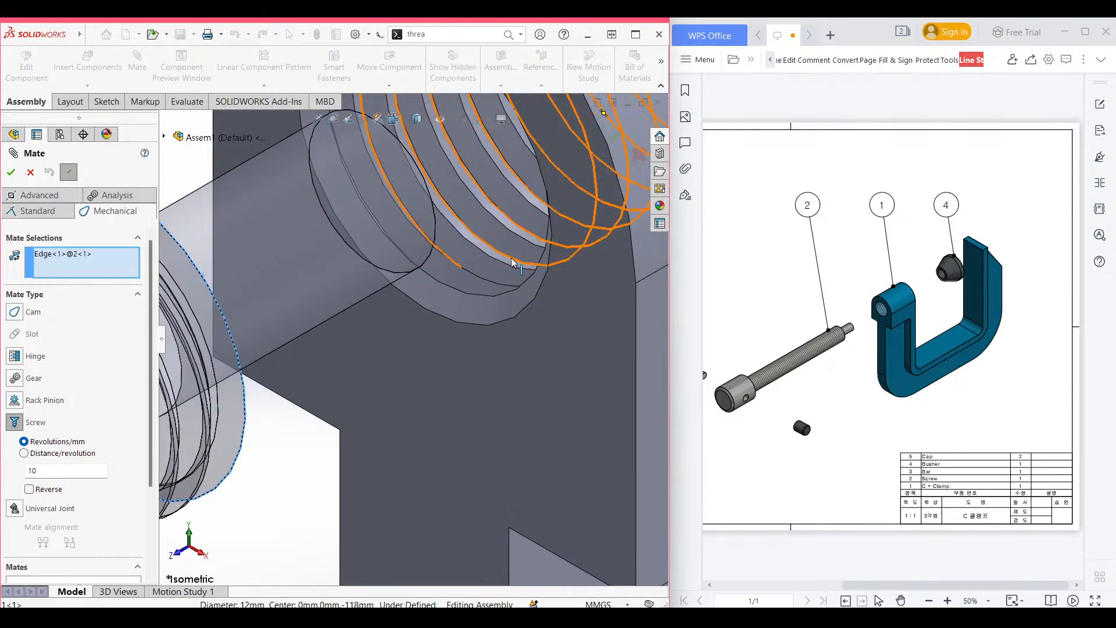
click(507, 259)
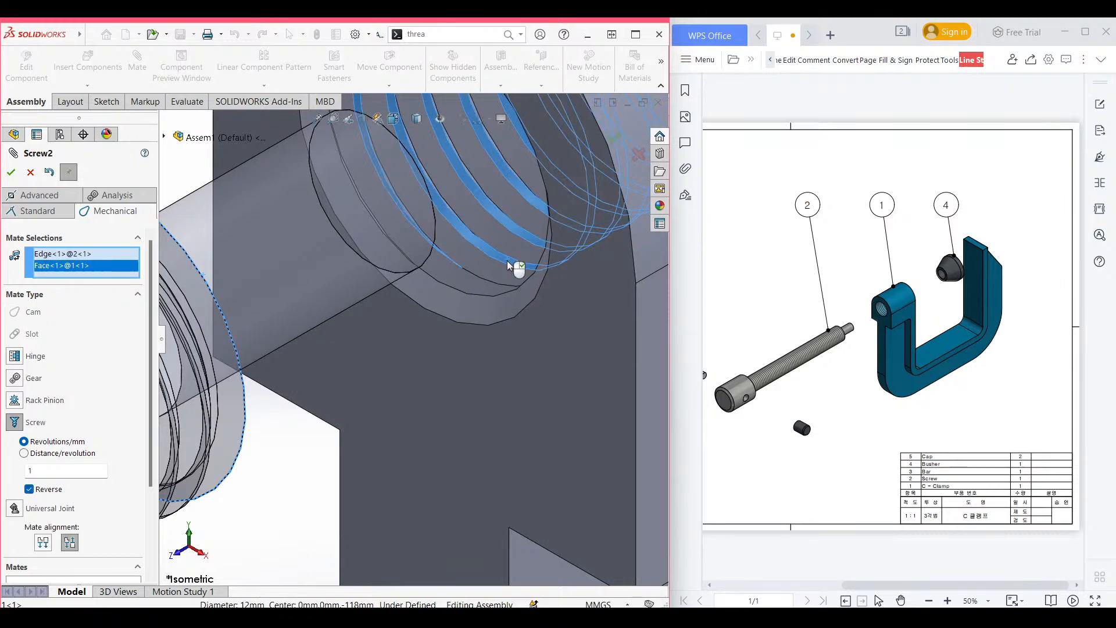
scroll(507, 261, up, 3)
scroll(356, 290, up, 2)
scroll(308, 303, up, 2)
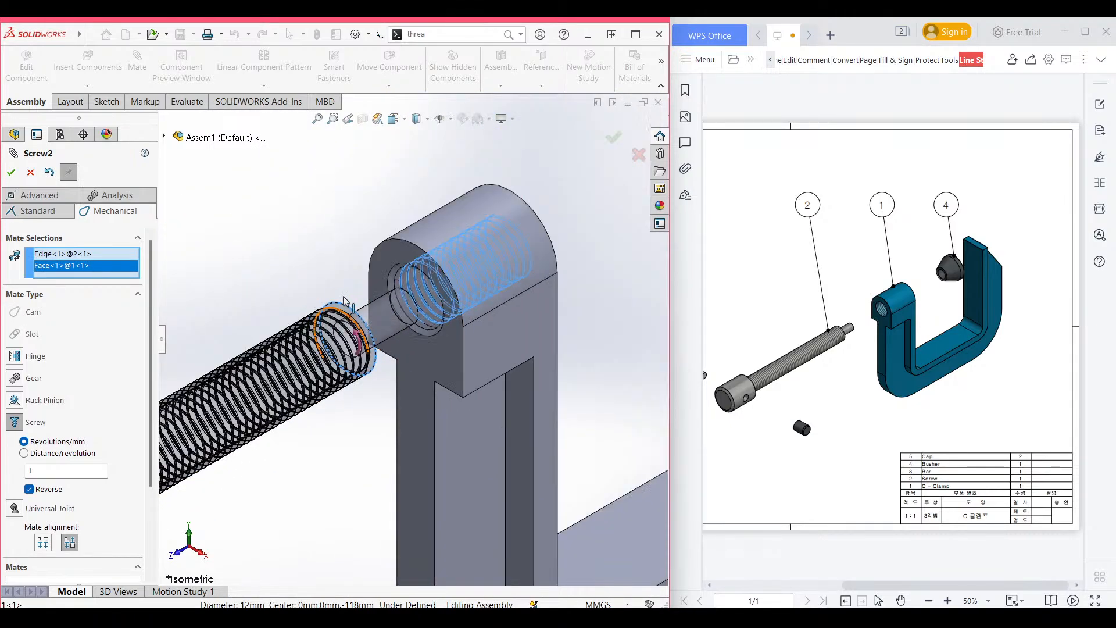
click(11, 172)
Turn the screw by its head to test the new Screw mate, and finish mating.
scroll(306, 327, up, 3)
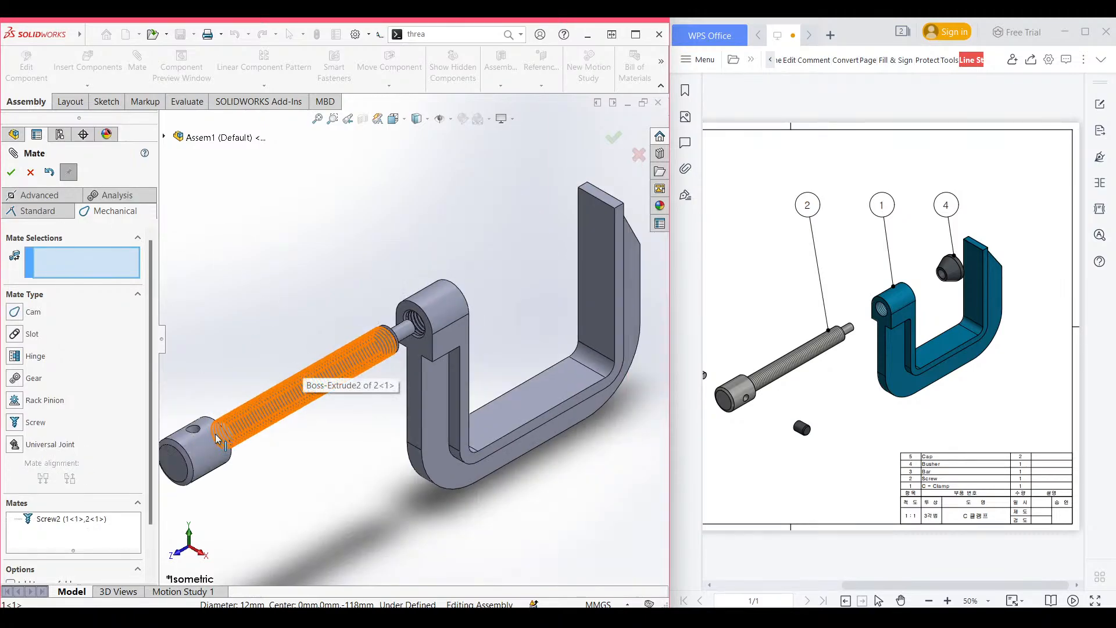
drag(560, 361, 135, 377)
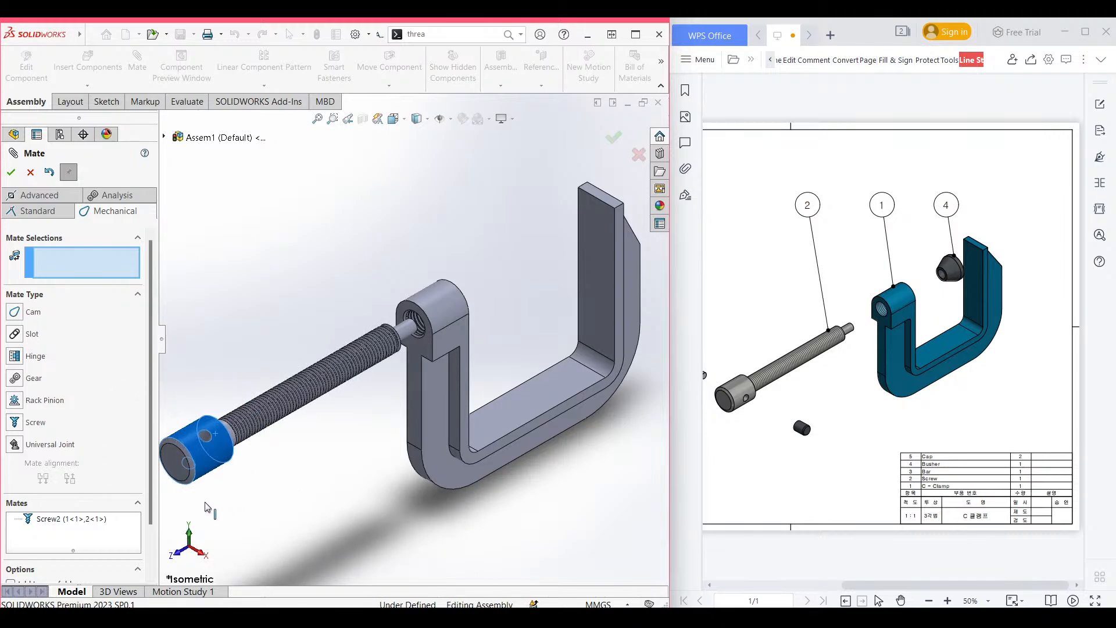
drag(326, 479, 255, 273)
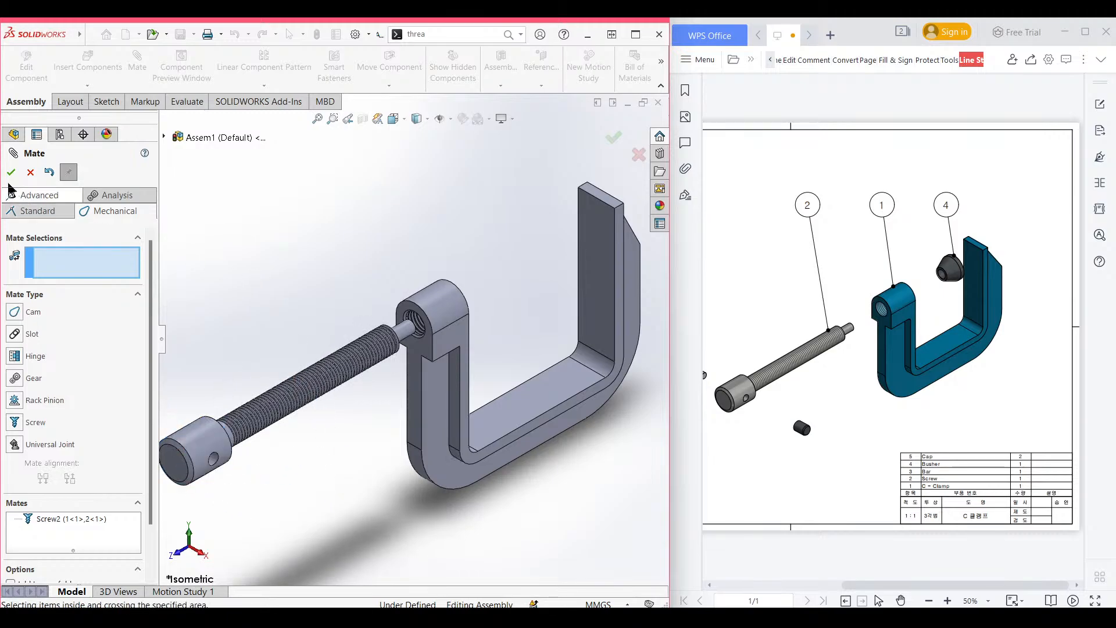
click(30, 172)
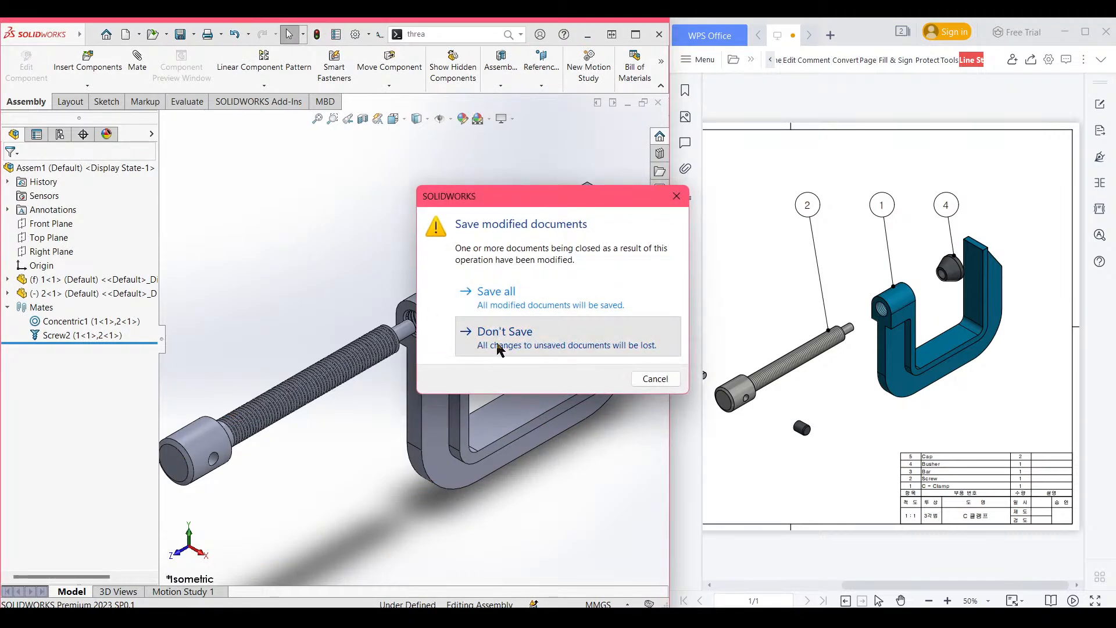
Close the modified assembly without saving and open the completed Assem1 assembly file.
click(485, 343)
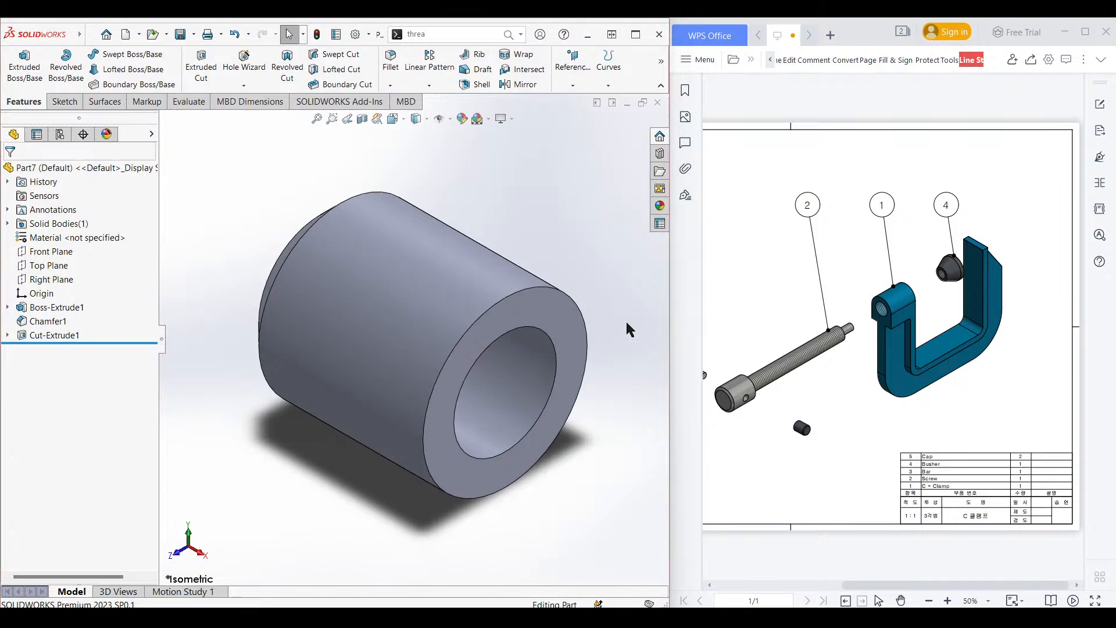
key(ctrl+o)
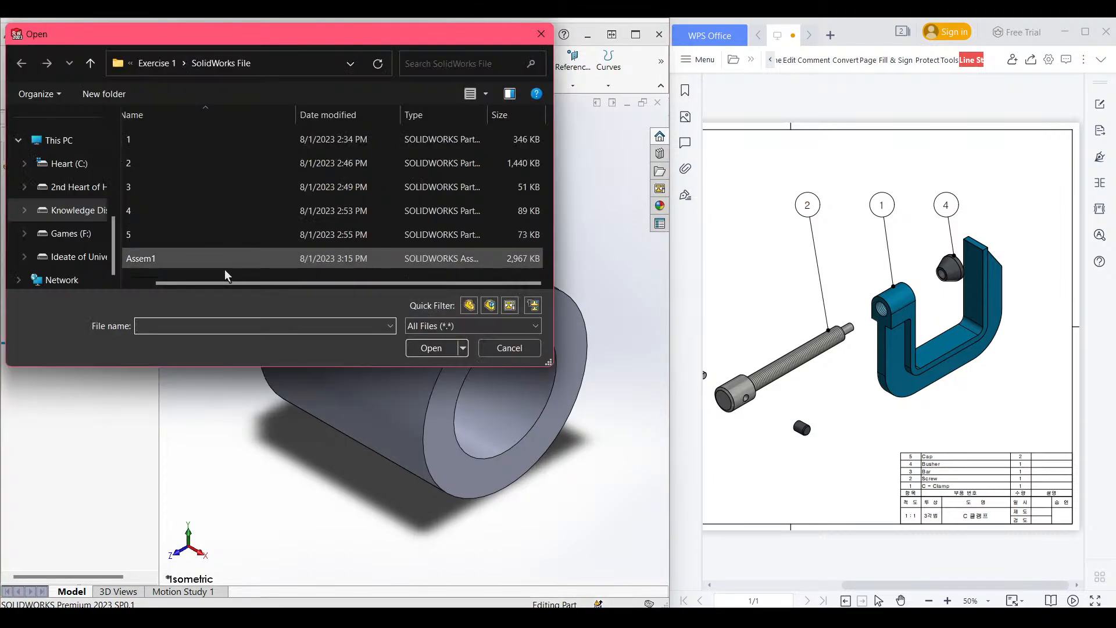
click(207, 260)
click(428, 349)
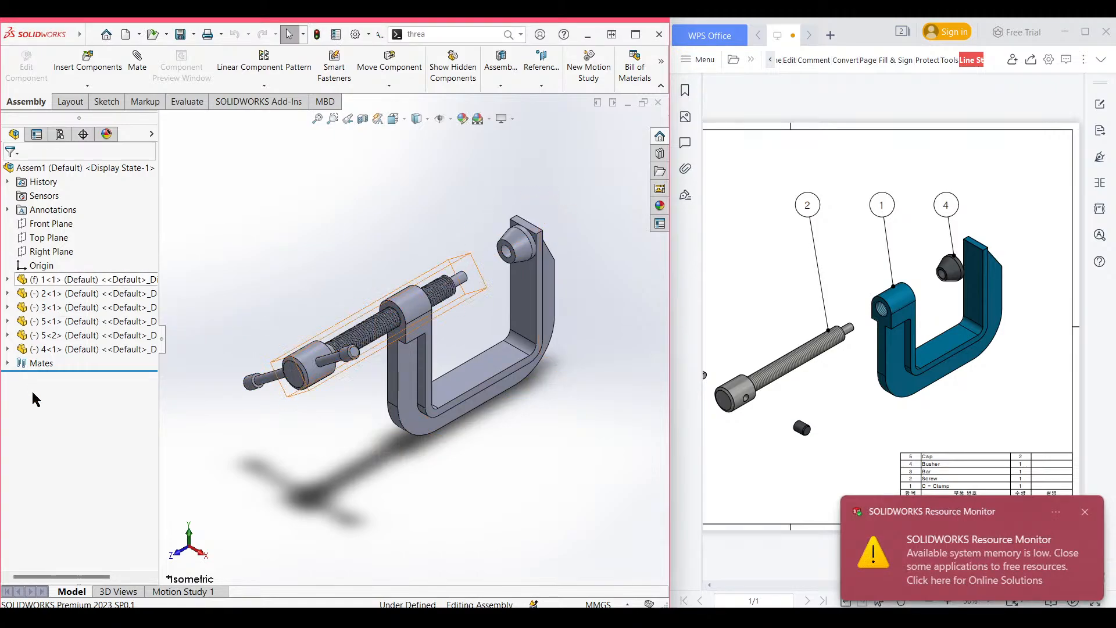
Examine the Screw1 mate's face and edge selections and its distance/revolution setting in the completed assembly, and close the mate.
click(7, 363)
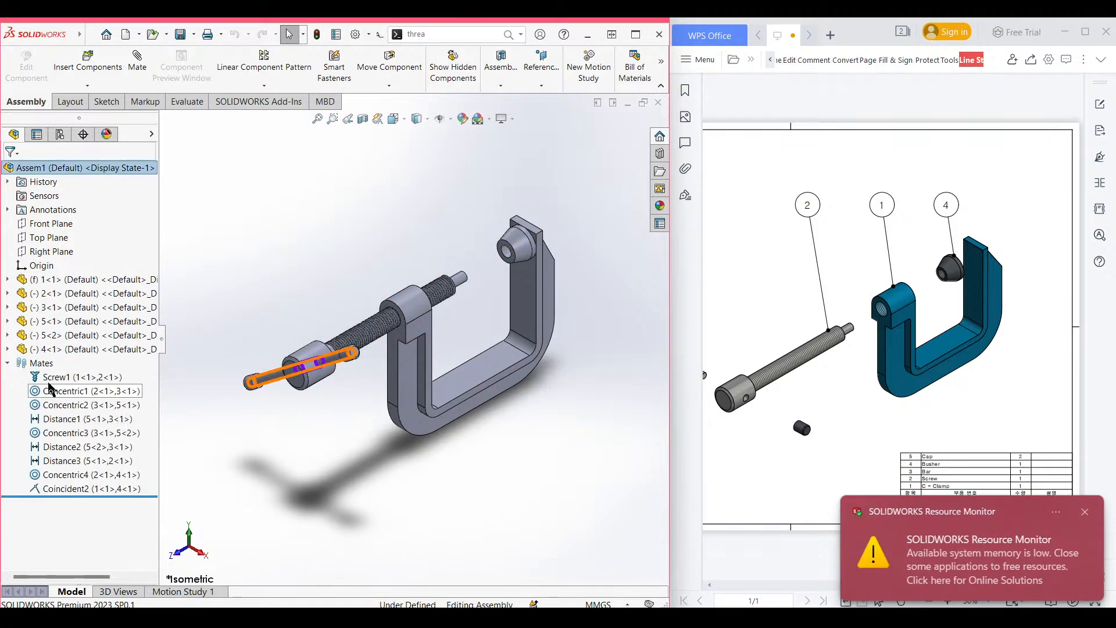
click(61, 378)
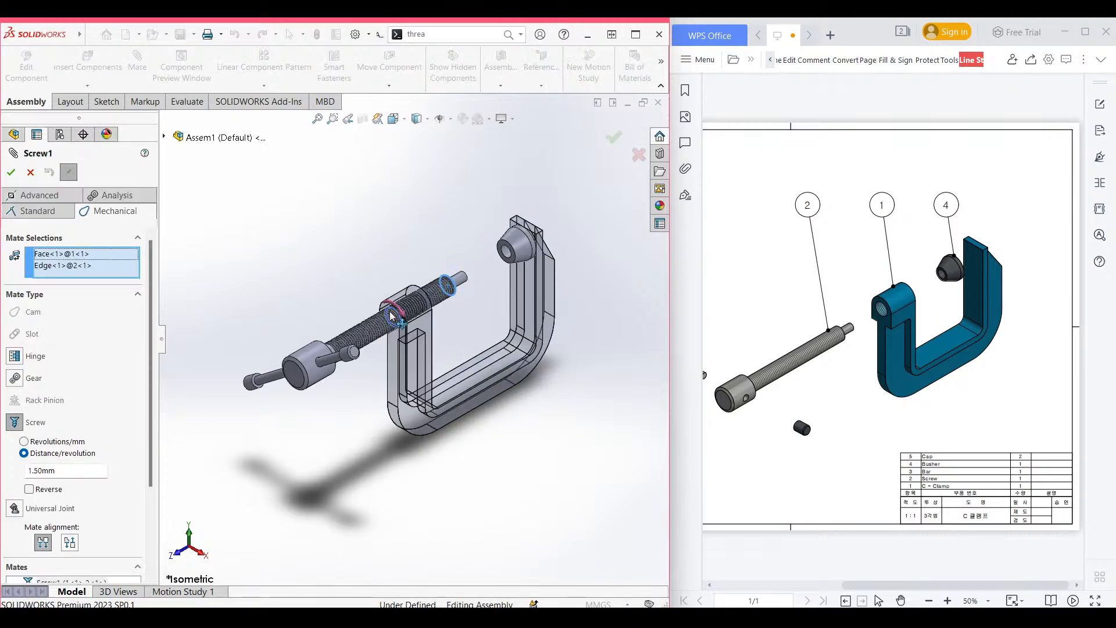
scroll(403, 319, down, 8)
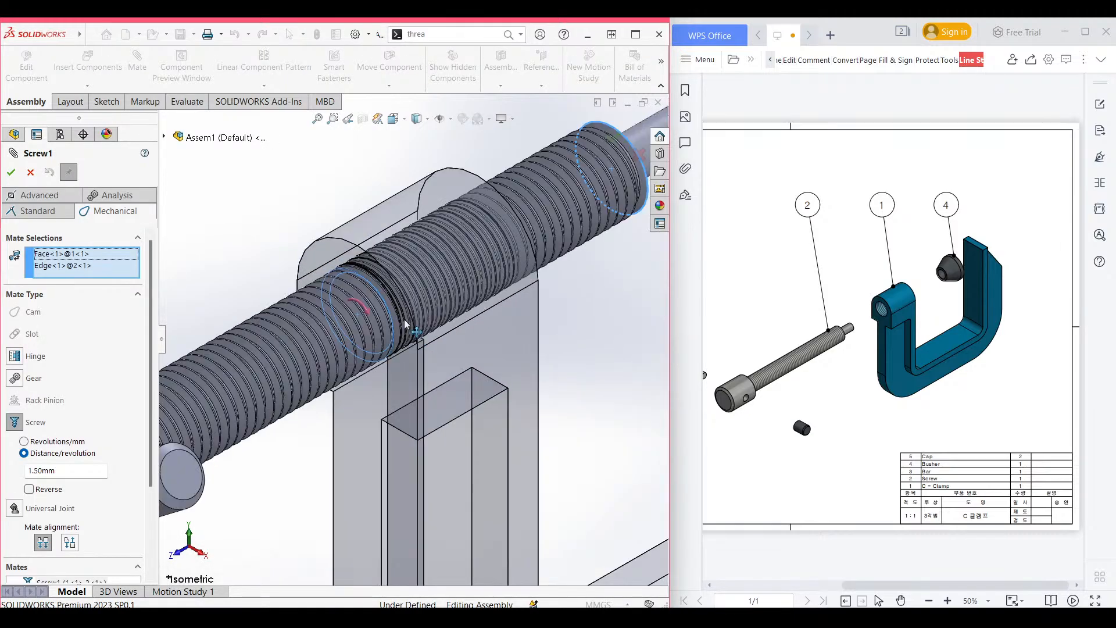
scroll(405, 324, up, 3)
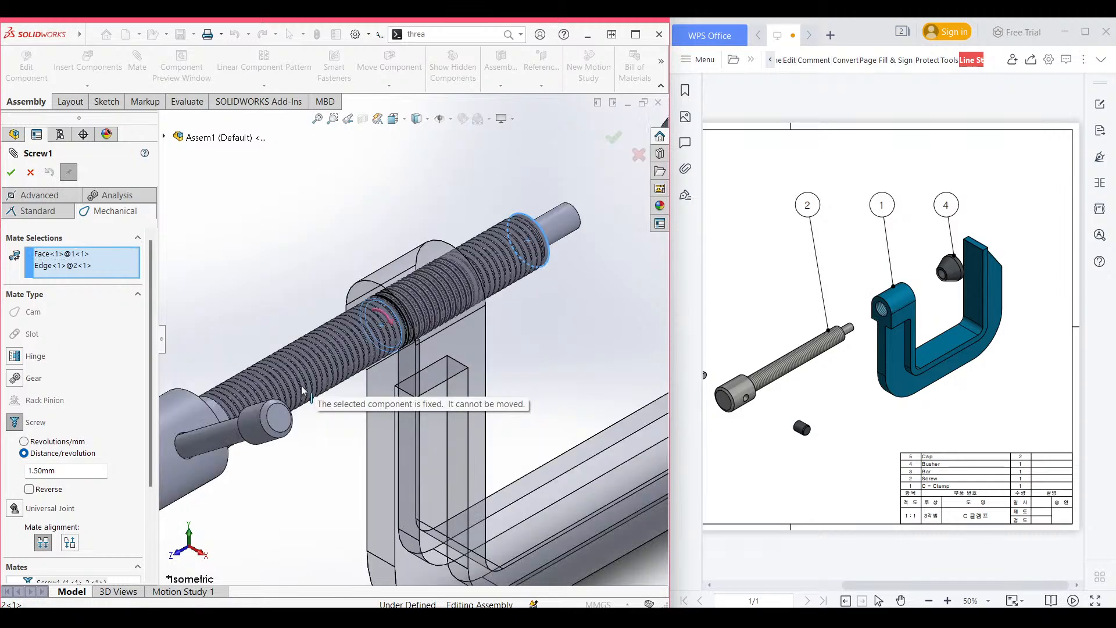
click(66, 255)
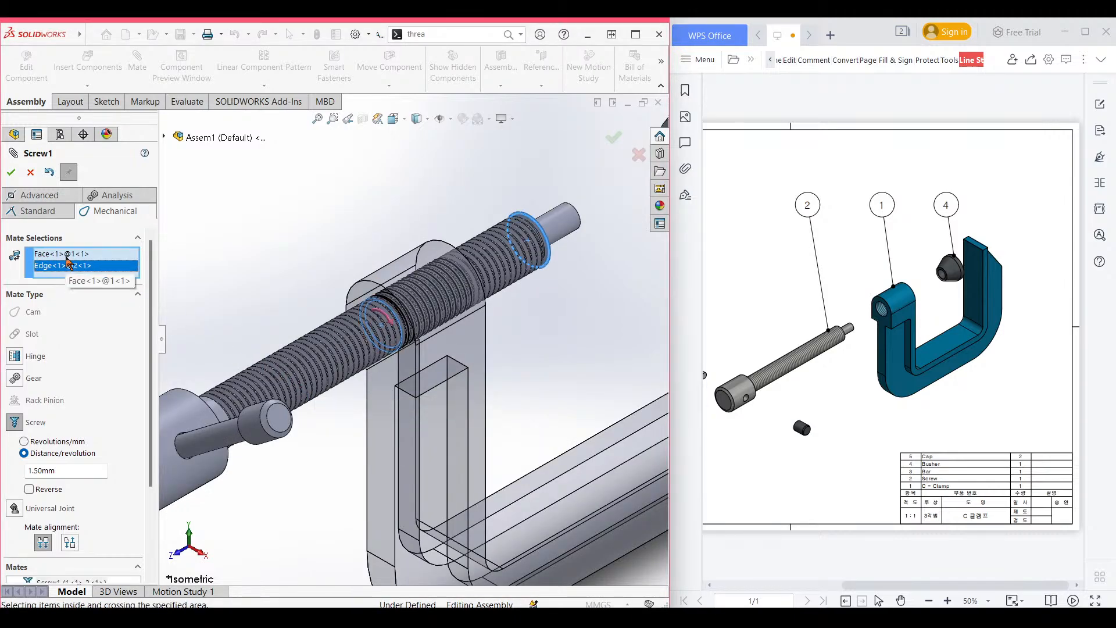
click(72, 267)
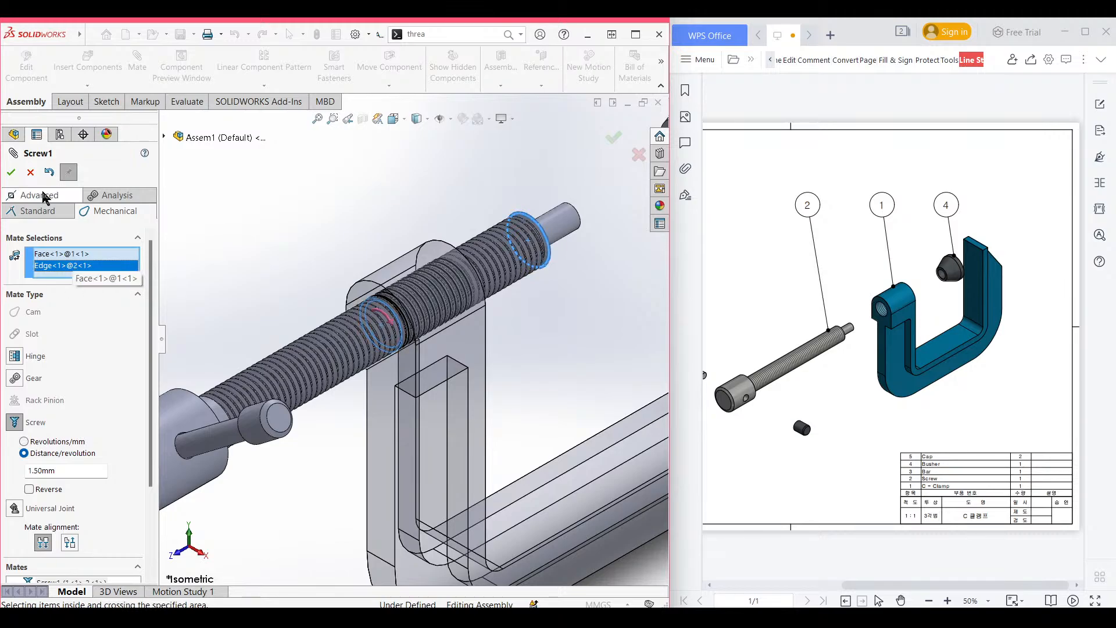
key(Return)
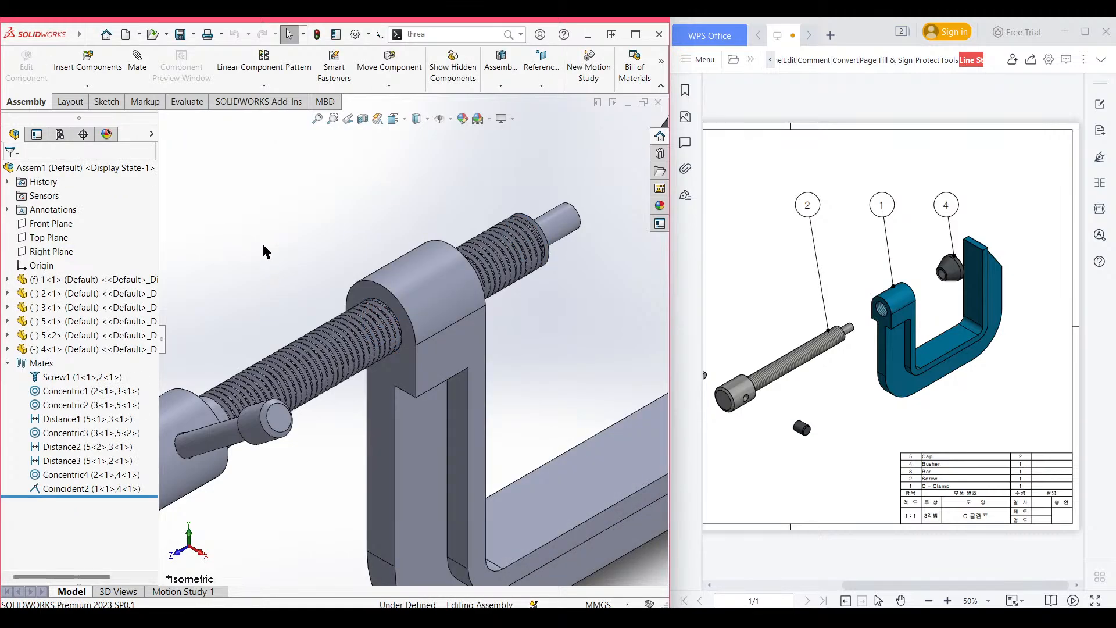
Start a new assembly and place part 1, the clamp body, as its first component.
key(ctrl+n)
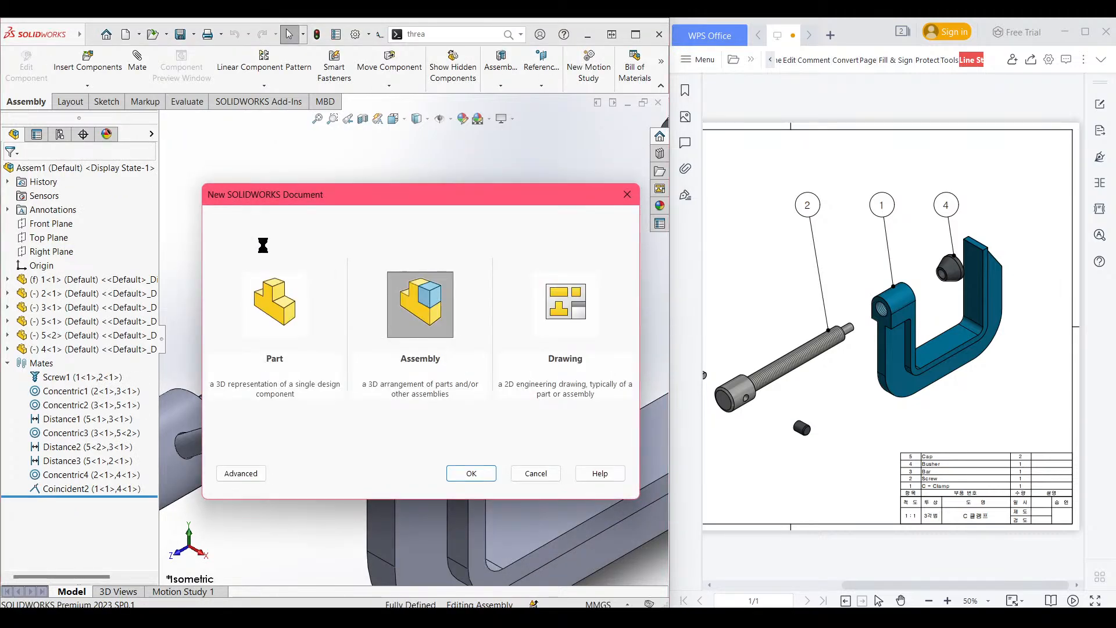
key(Return)
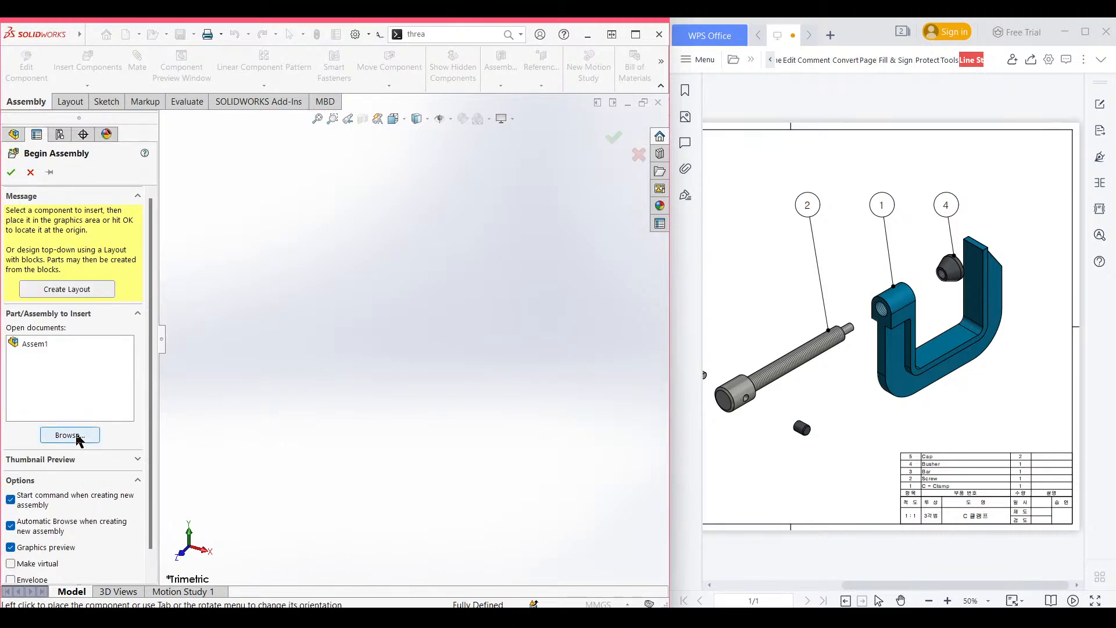
click(77, 437)
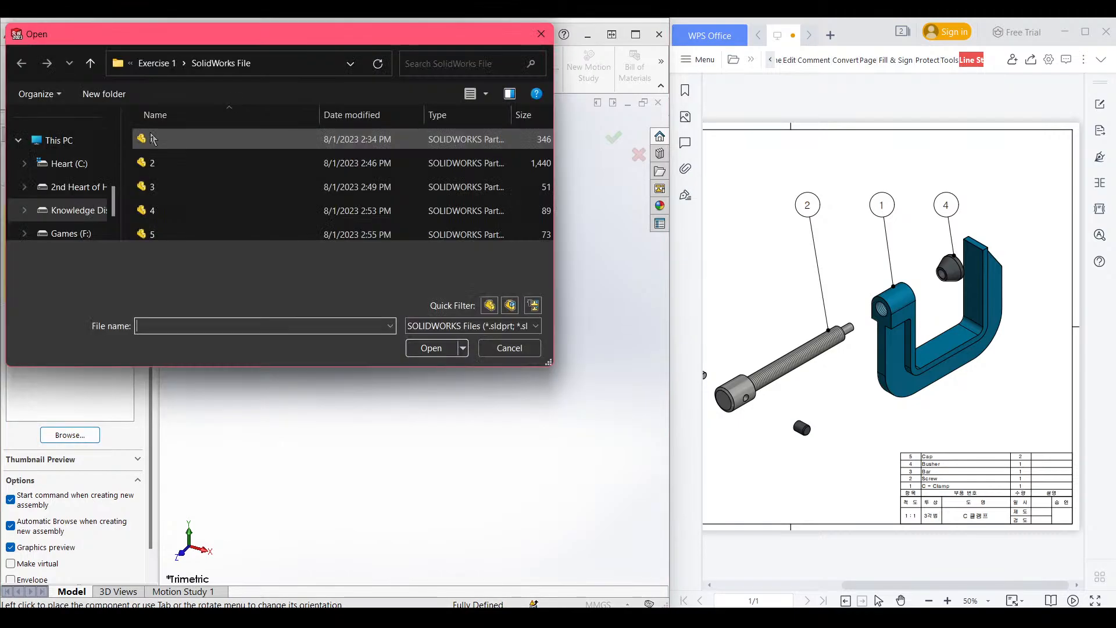
double_click(154, 139)
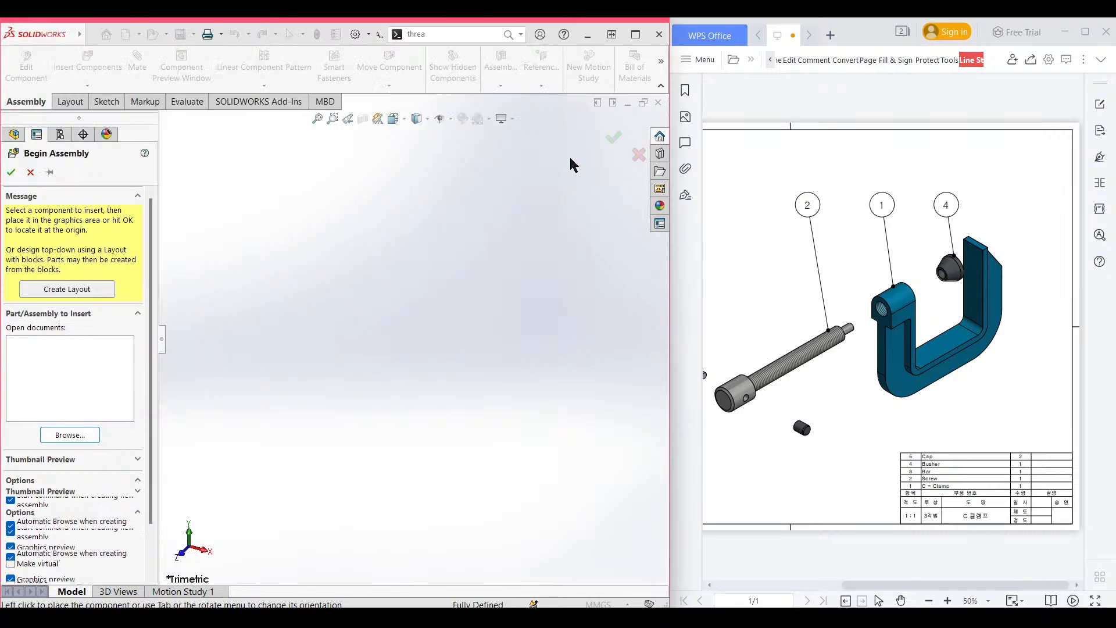
click(599, 142)
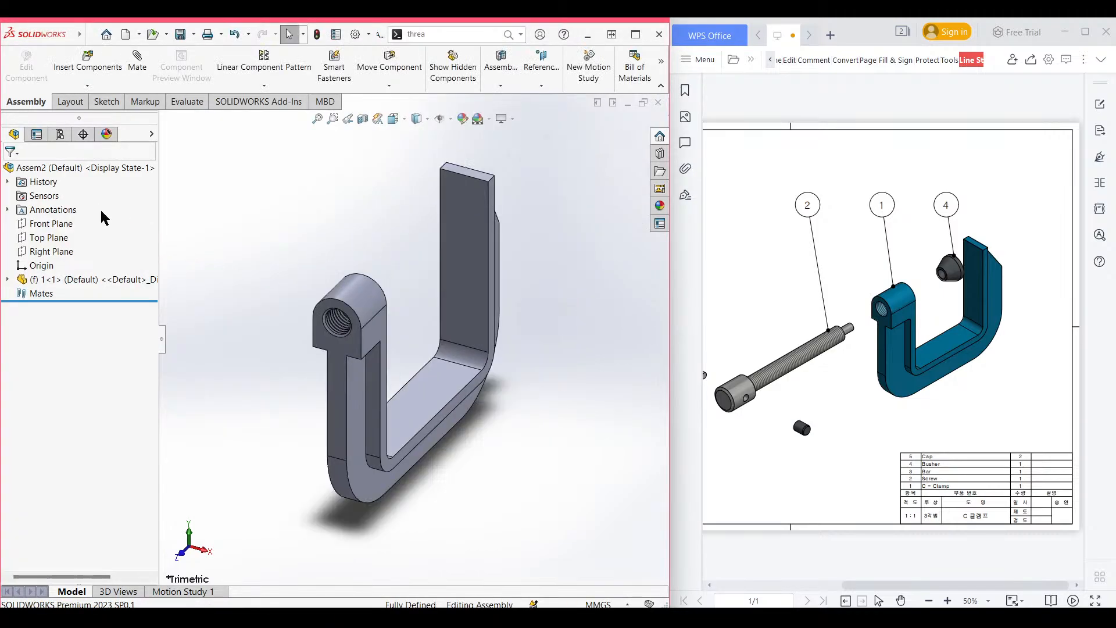
Insert part 2, the screw, and place it beside the clamp's threaded hole.
click(106, 68)
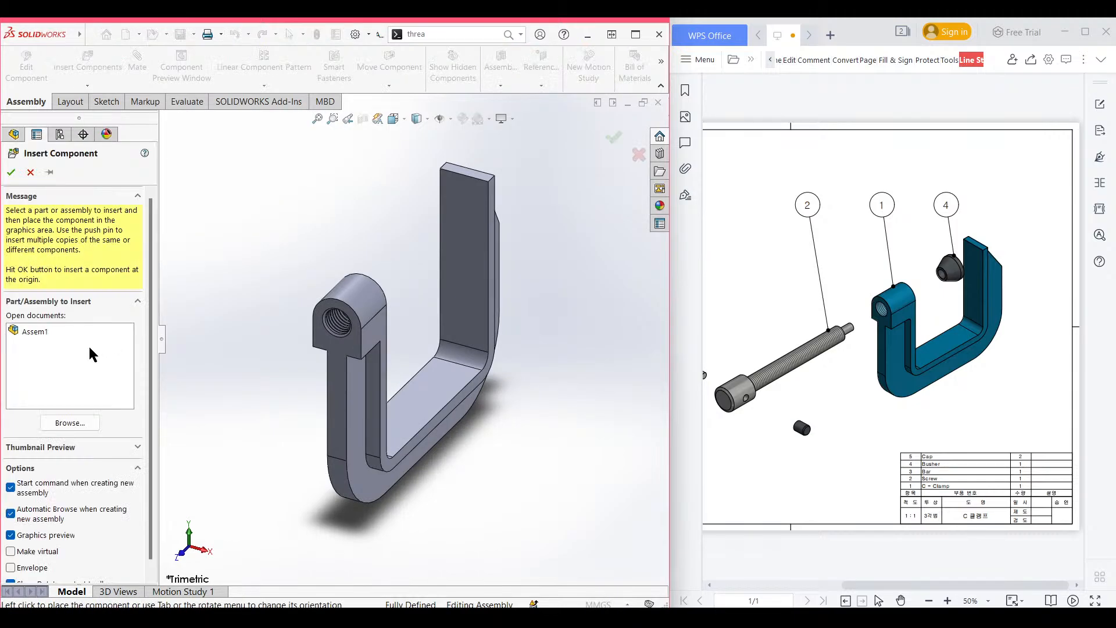
click(82, 423)
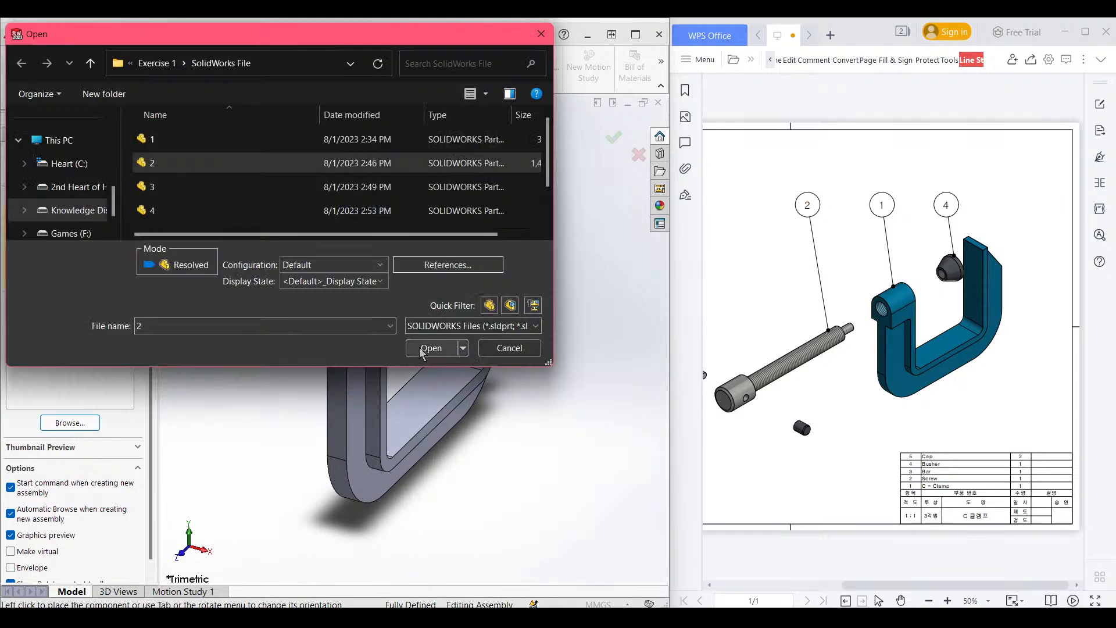
click(428, 346)
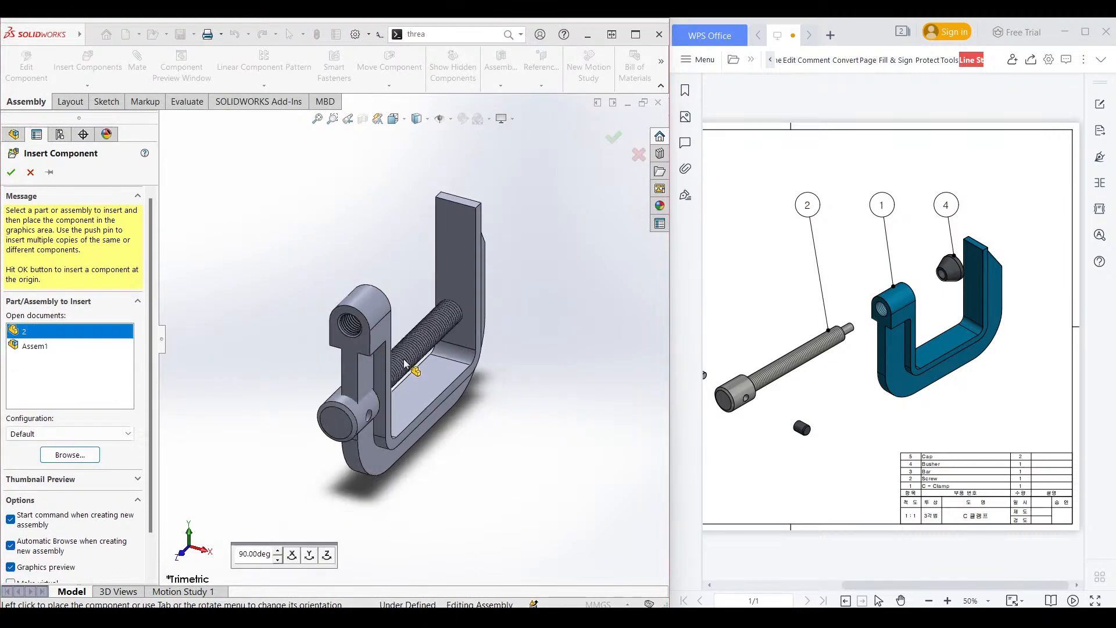
click(251, 362)
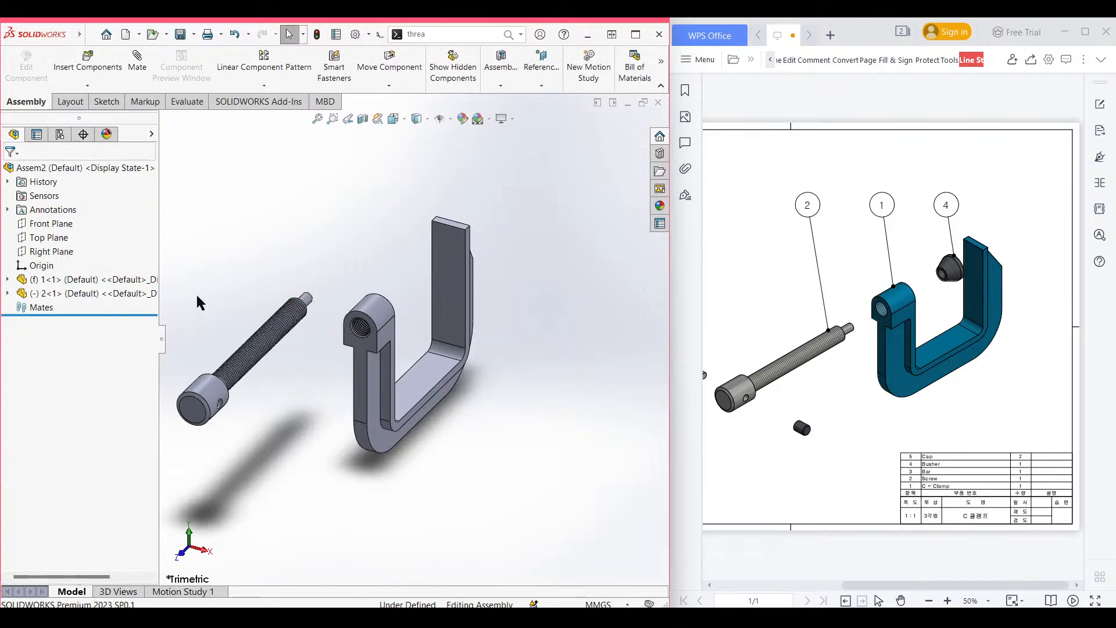
Start a mechanical Screw mate and set it to 1.5 revolutions/mm.
click(144, 65)
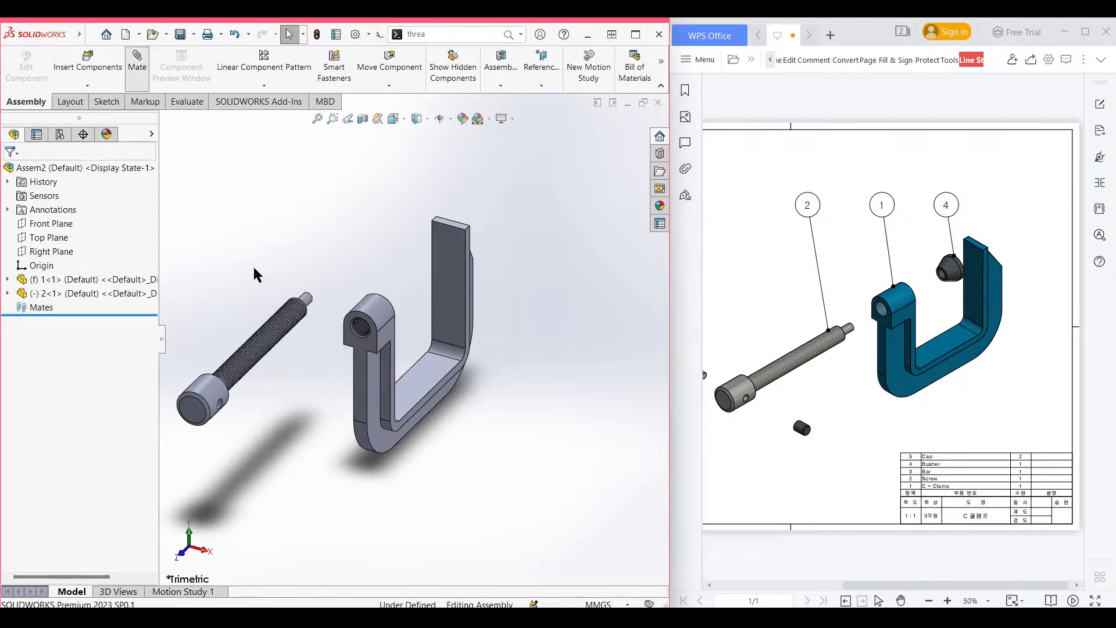
click(119, 212)
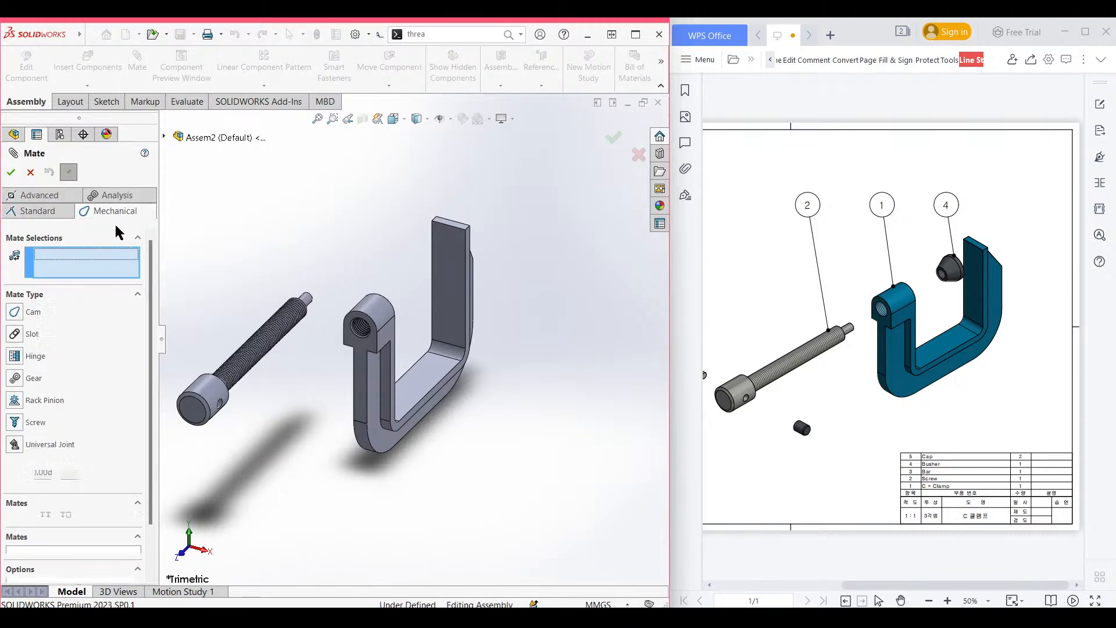
click(33, 424)
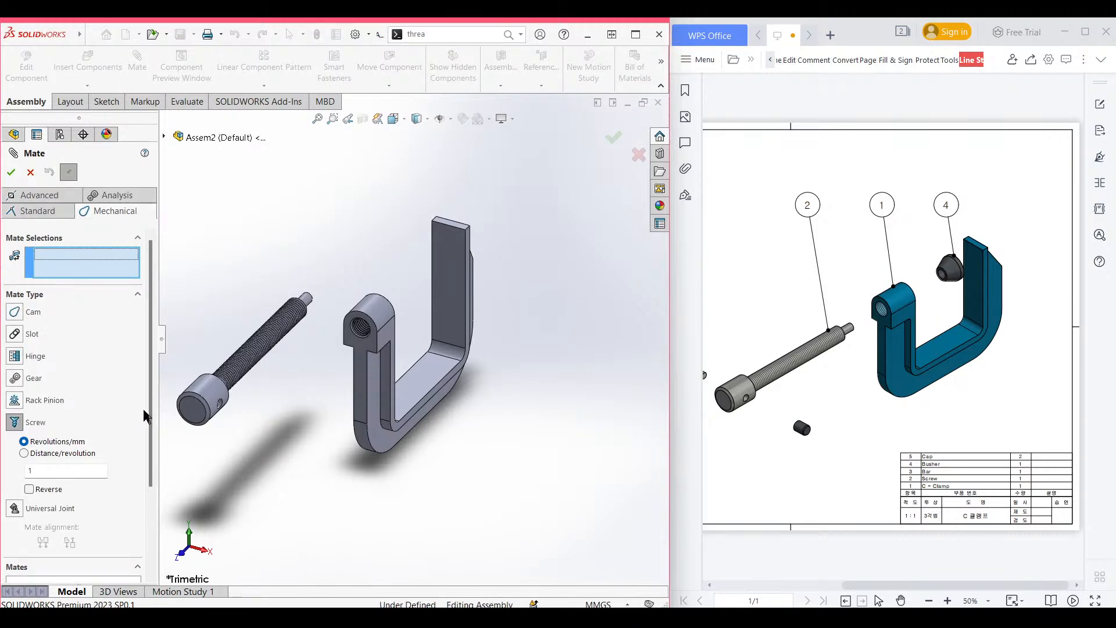
scroll(61, 426, down, 2)
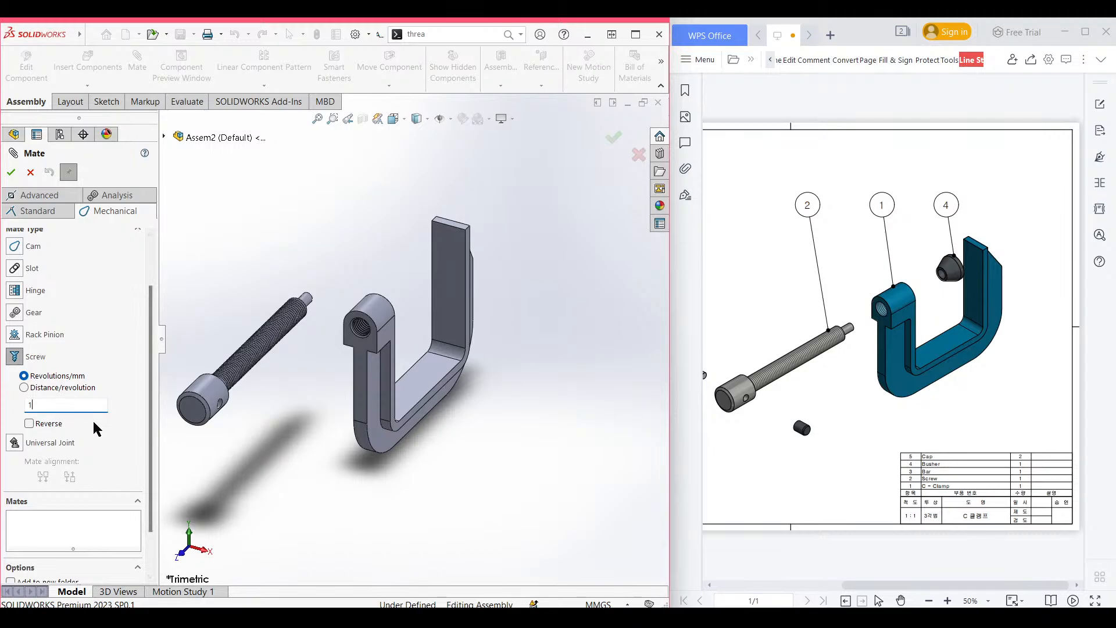
text(.5)
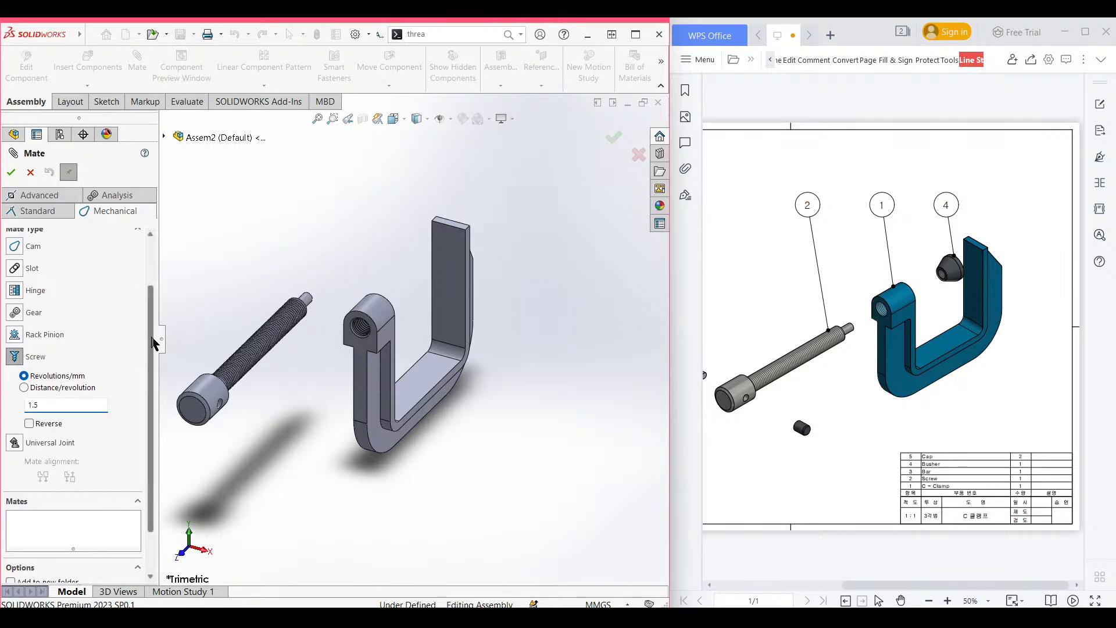
Try to create the Screw mate between the face at the screw's threaded end and the circular edge of the clamp hole.
drag(152, 344, 154, 259)
scroll(317, 260, down, 4)
scroll(351, 379, down, 1)
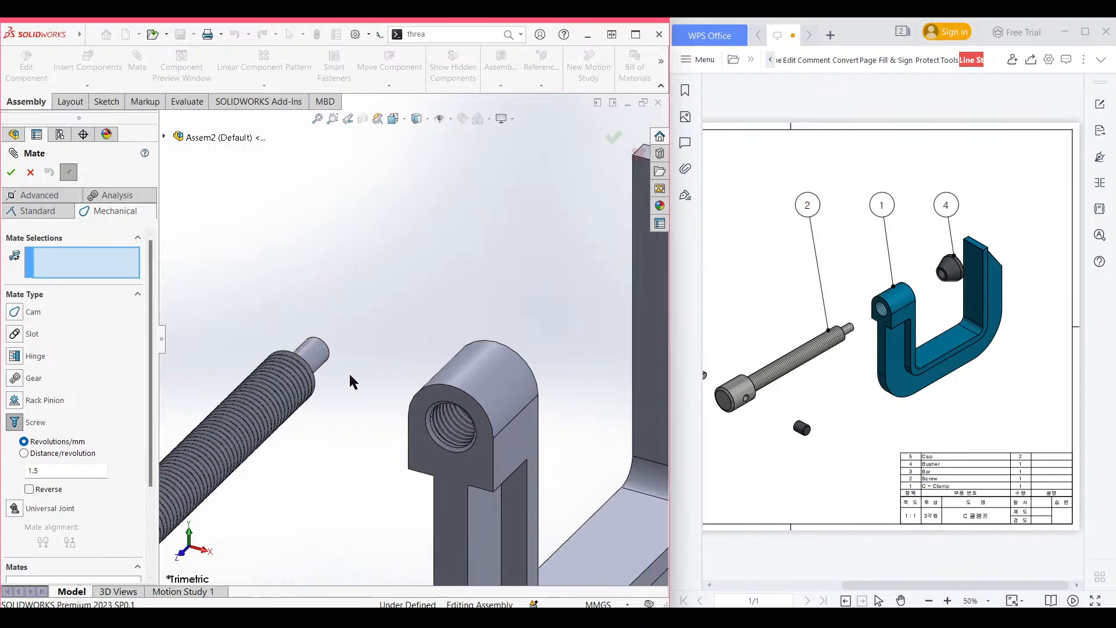
middle_drag(314, 375, 369, 393)
scroll(372, 392, up, 2)
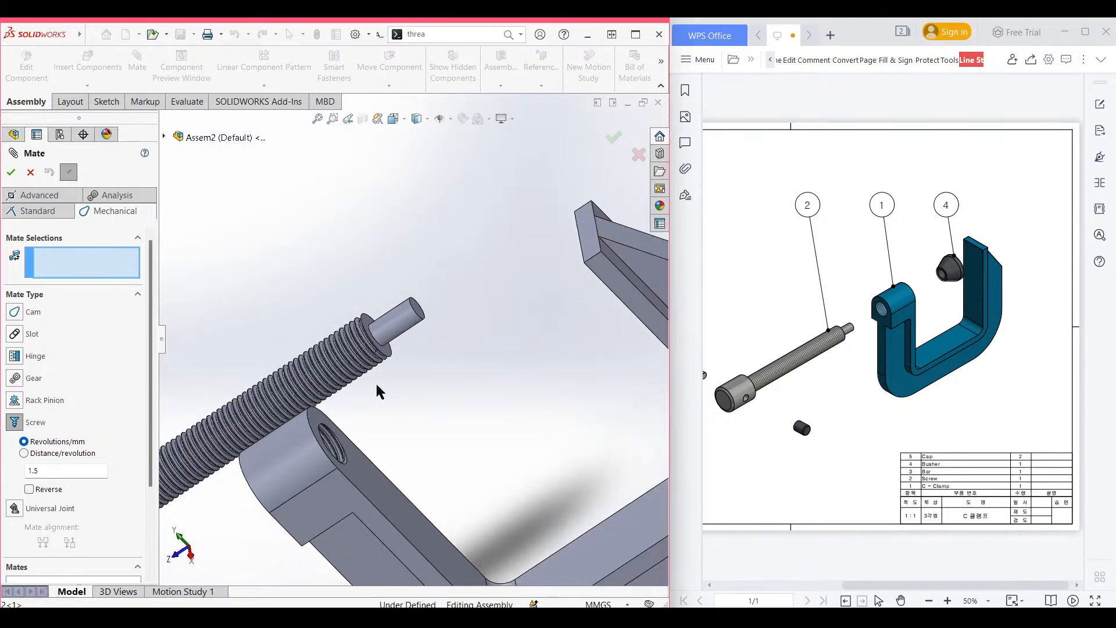
scroll(377, 389, down, 3)
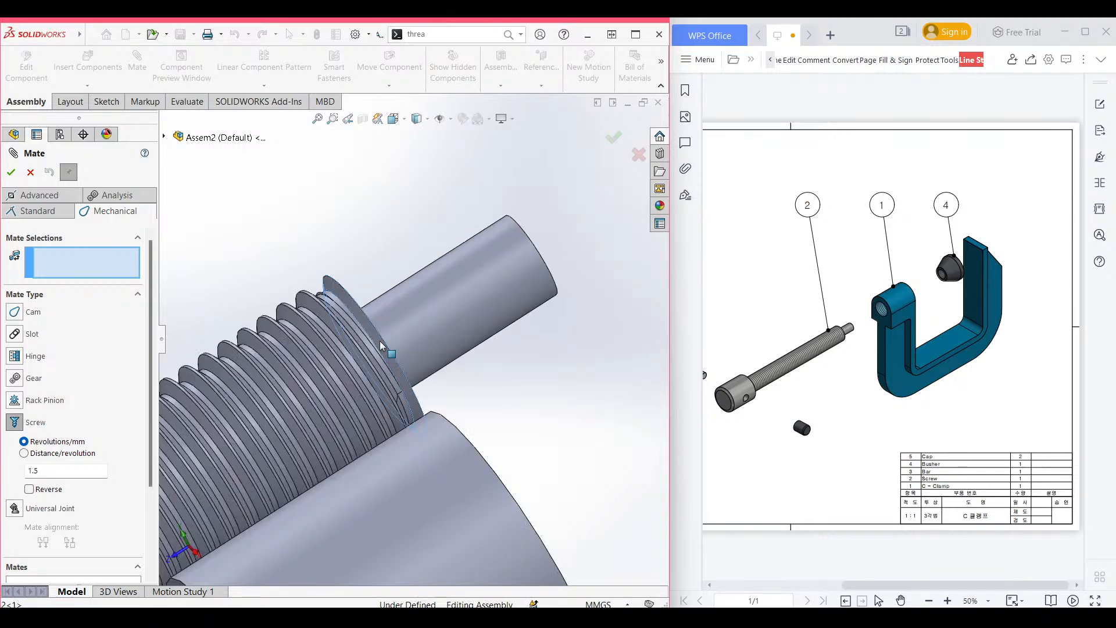
click(381, 381)
scroll(436, 386, up, 3)
scroll(434, 383, up, 2)
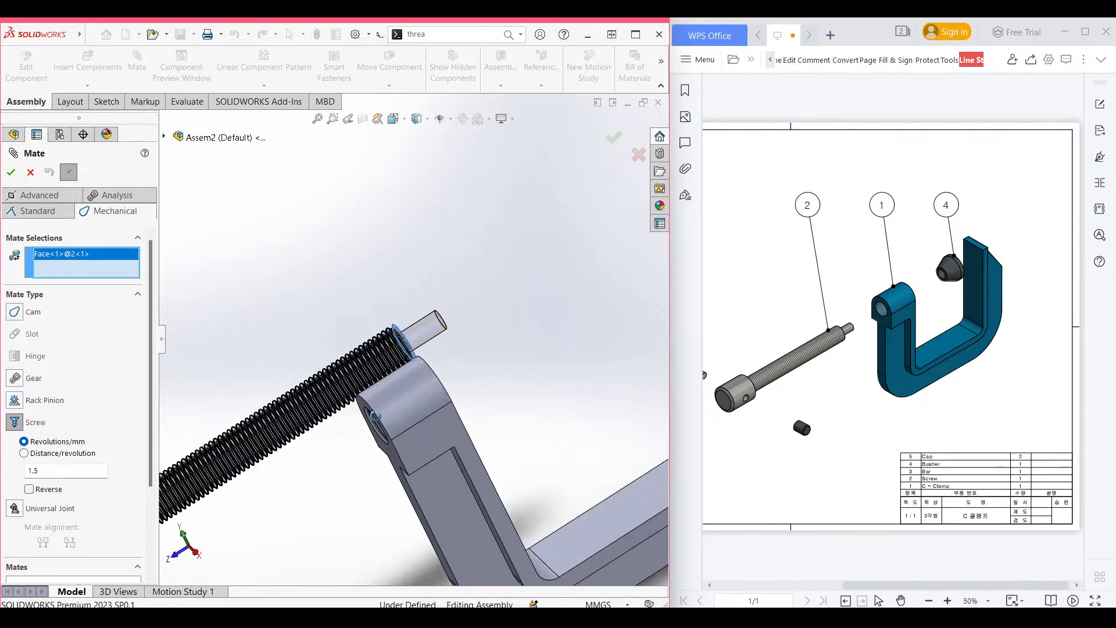
middle_drag(399, 406, 410, 419)
scroll(411, 418, down, 5)
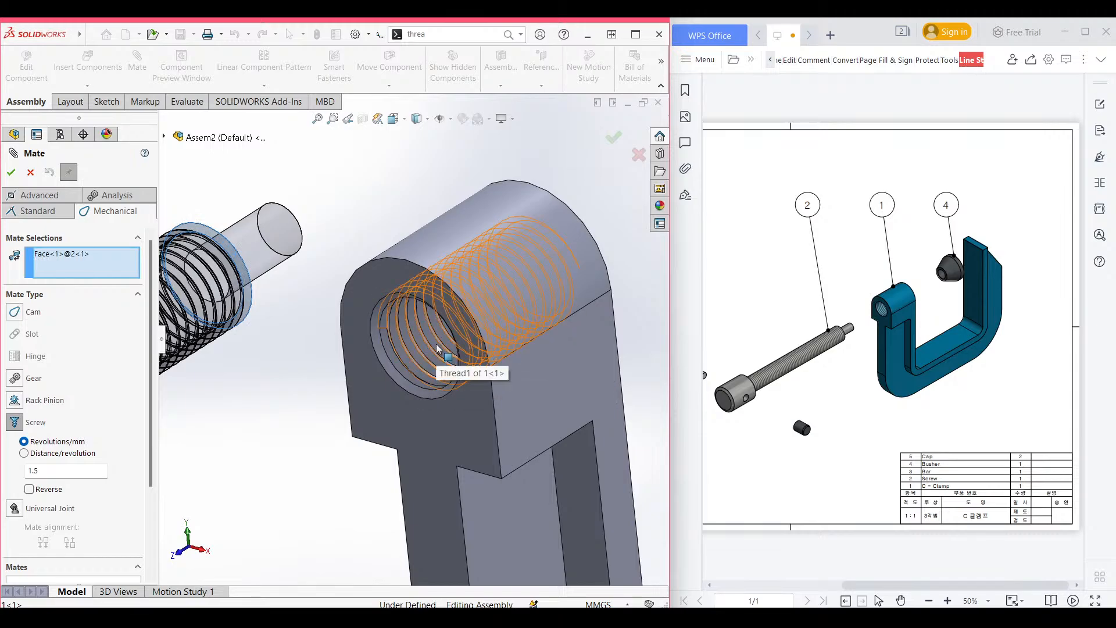
scroll(442, 349, down, 1)
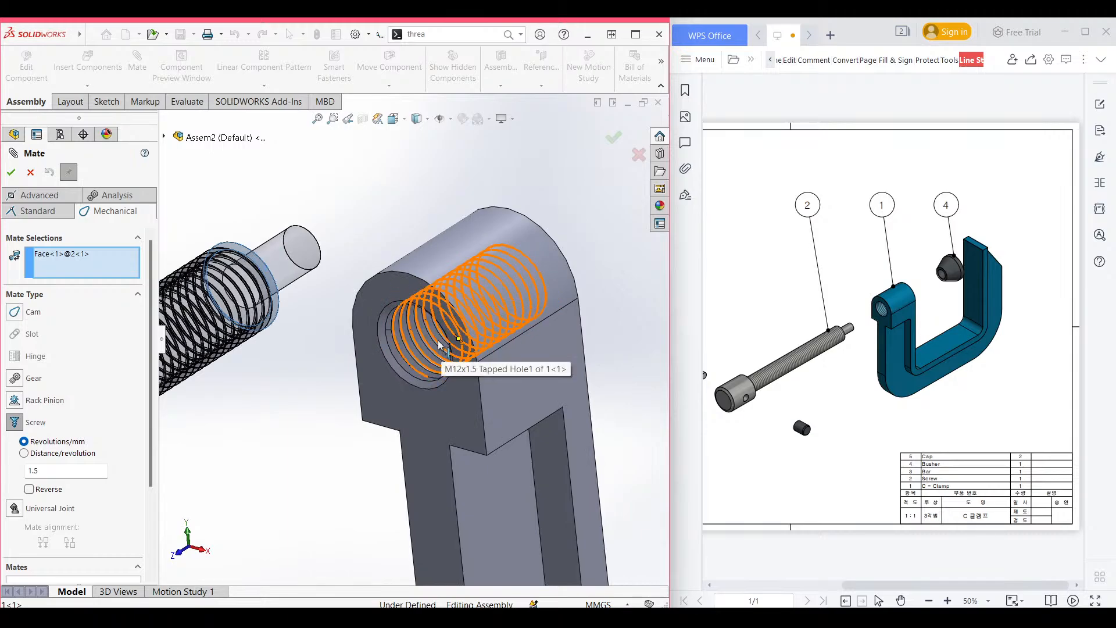
click(412, 375)
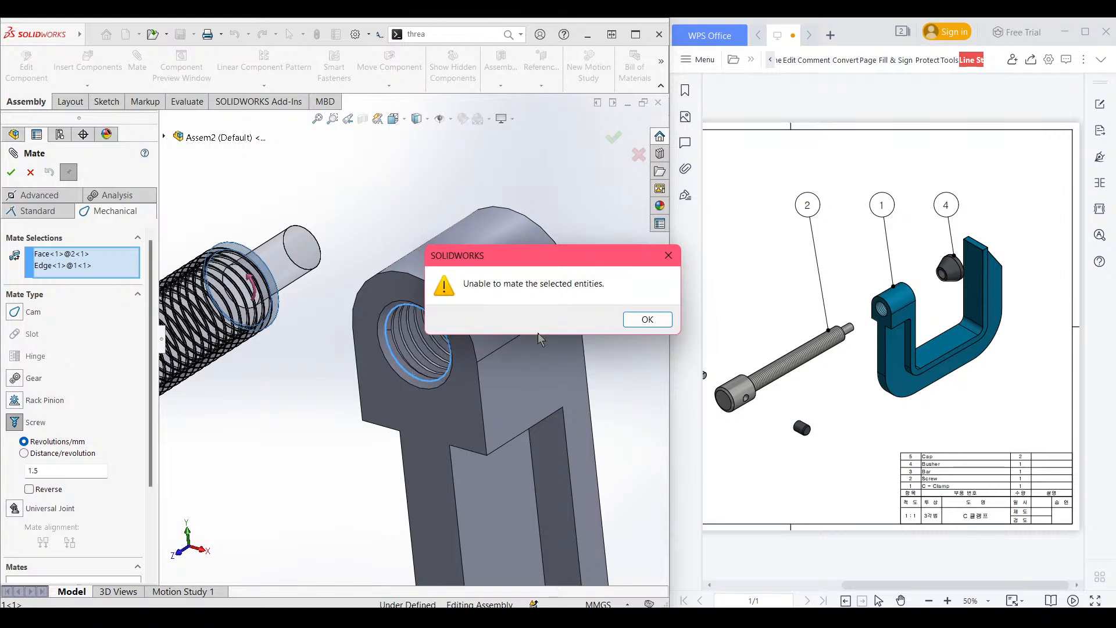
key(Return)
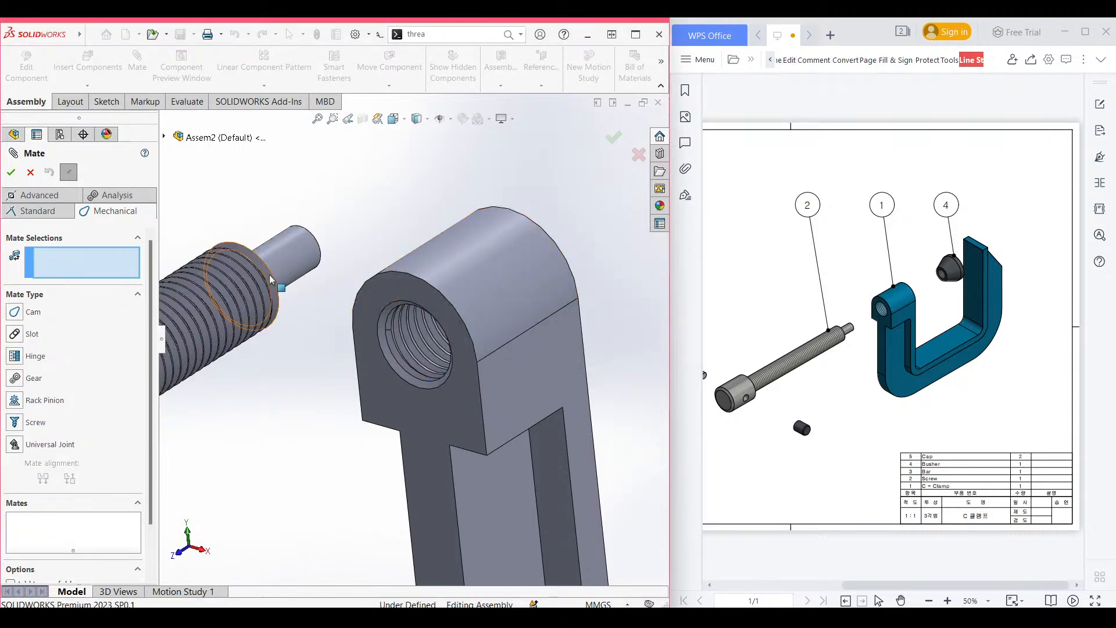
Select the face at the screw's threaded end for mating, and remove the helical hole edge picked with it from the mate selections.
click(250, 344)
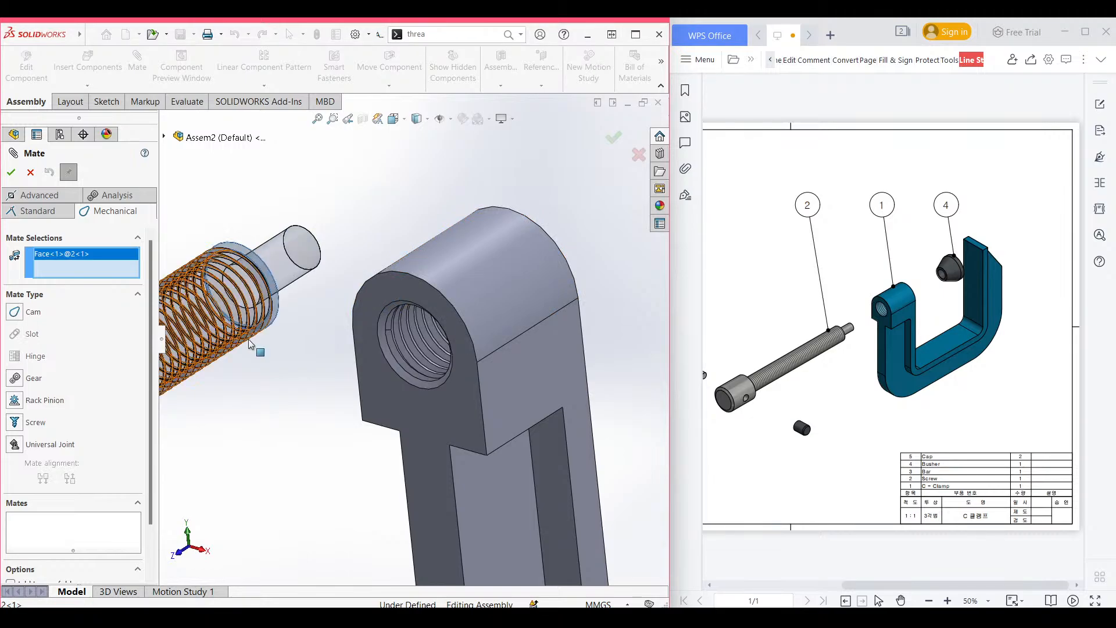
scroll(328, 369, down, 4)
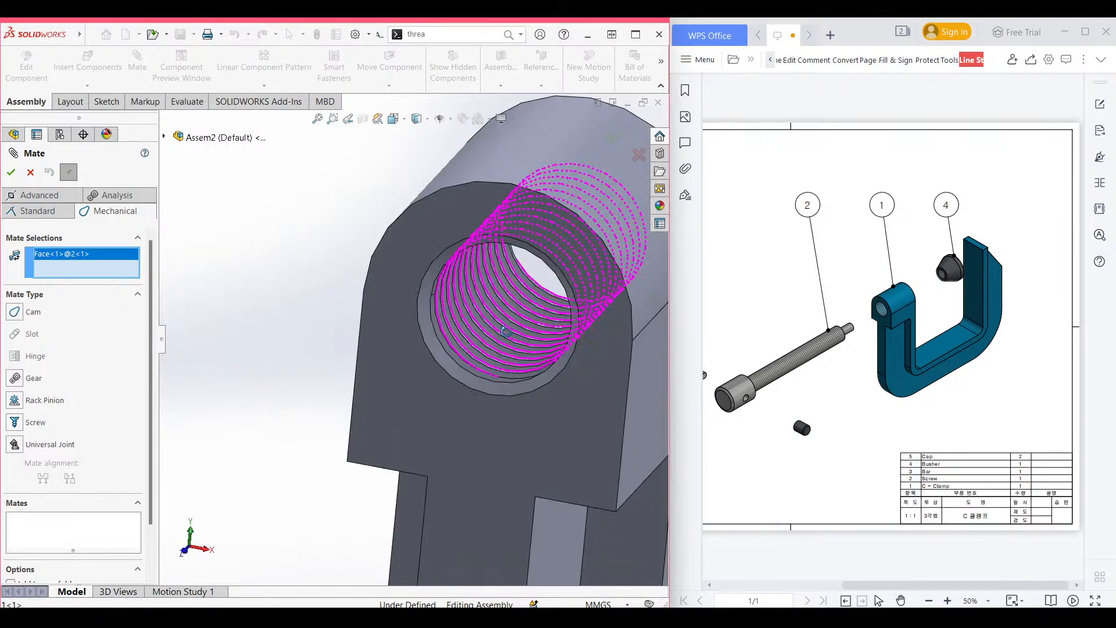
click(502, 329)
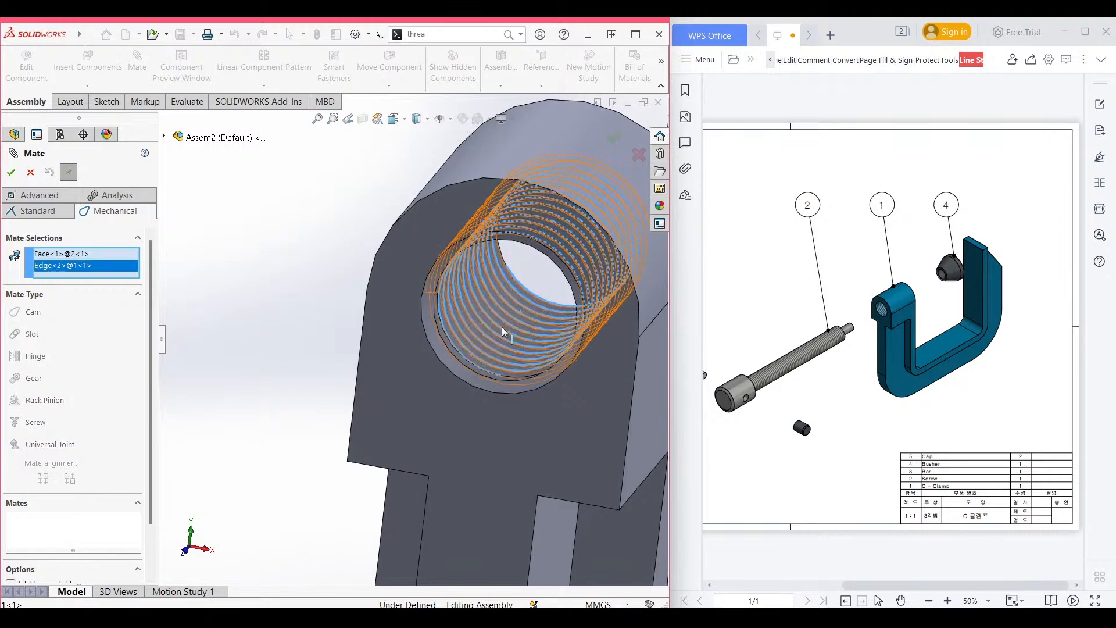
scroll(326, 361, up, 2)
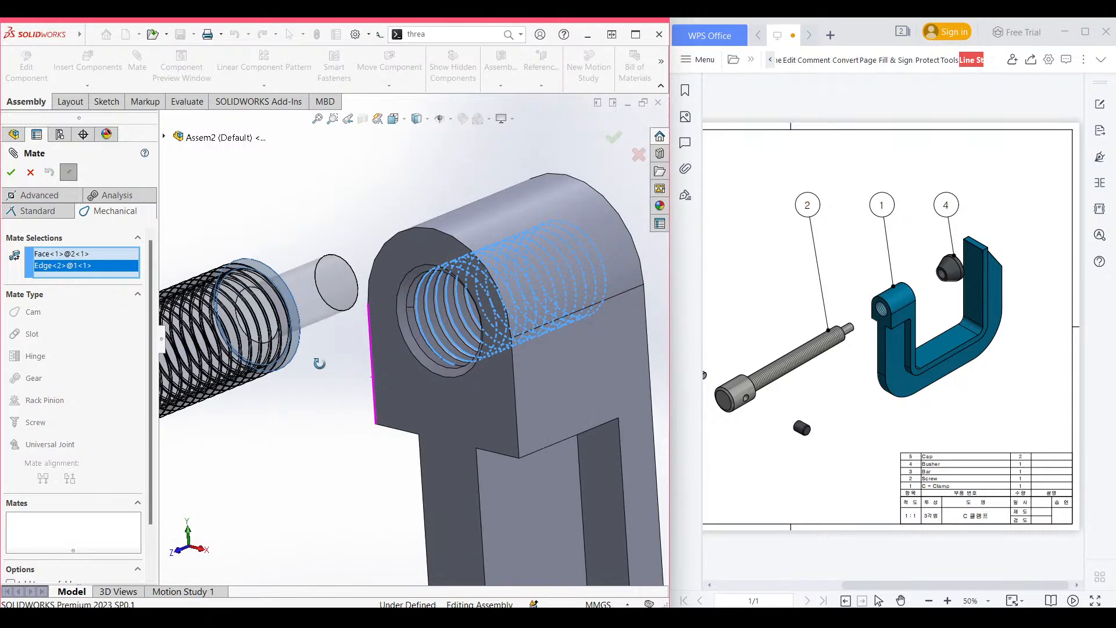
scroll(349, 368, up, 2)
scroll(336, 372, up, 2)
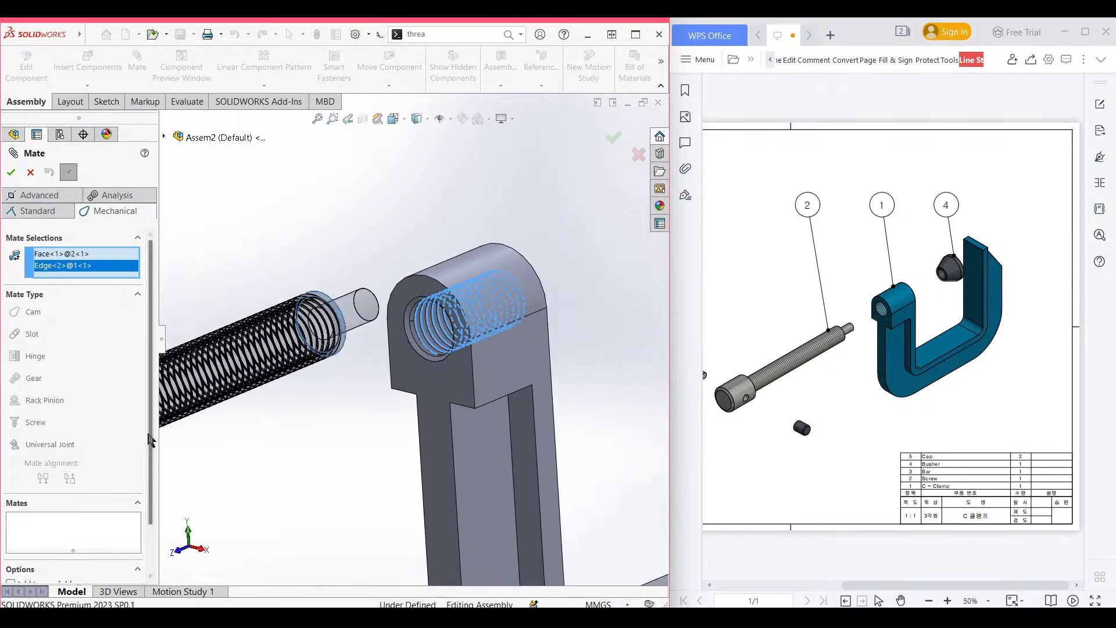
scroll(150, 440, down, 2)
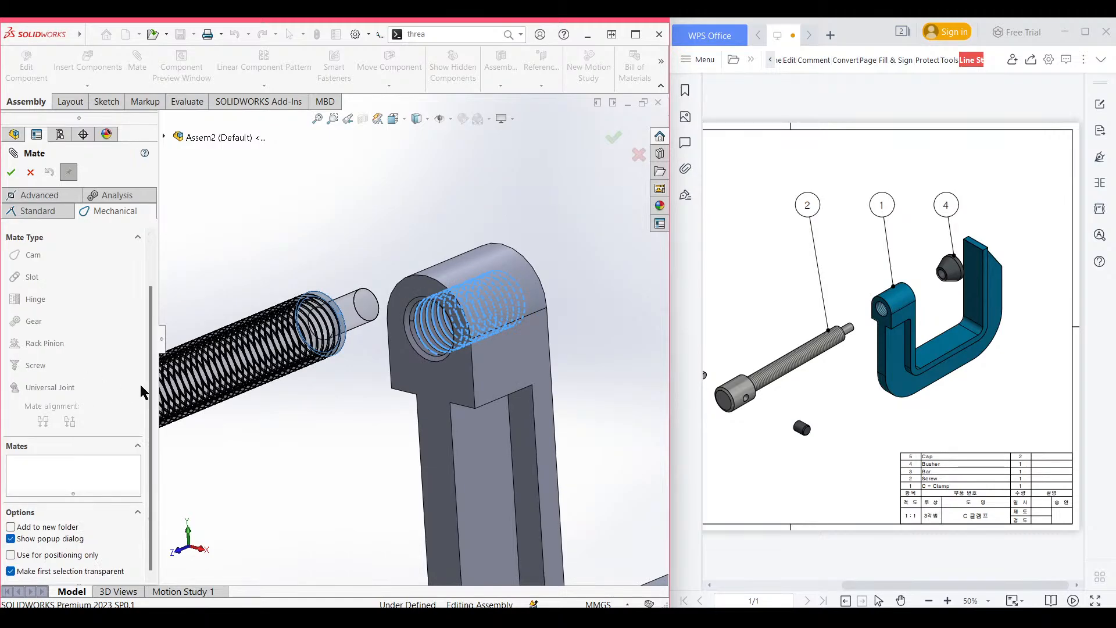
scroll(78, 332, up, 2)
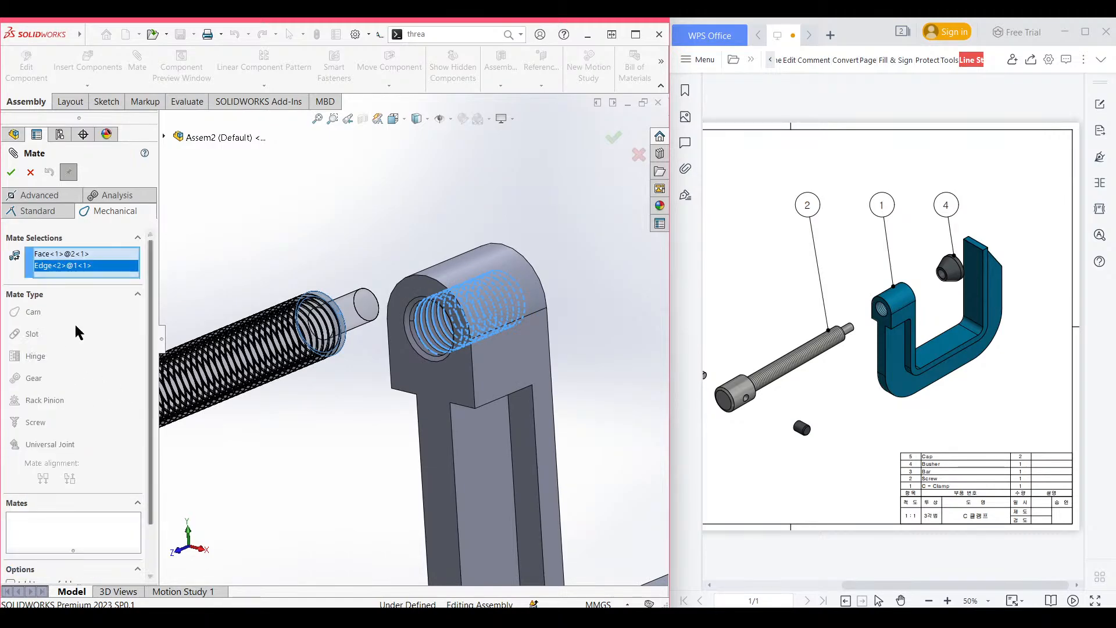
right_click(119, 266)
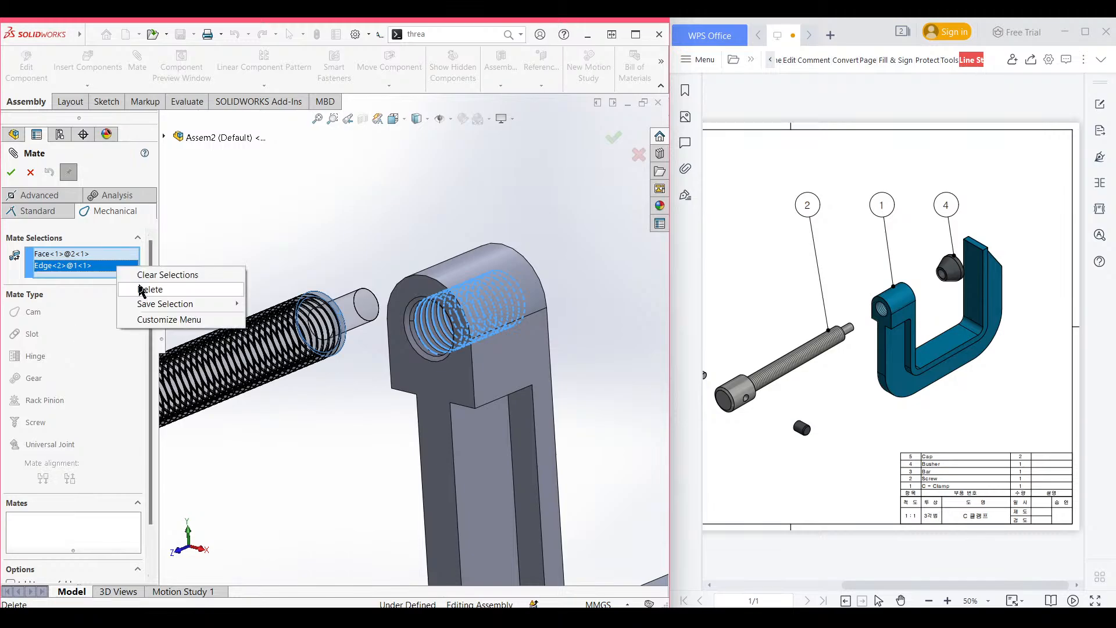
click(145, 290)
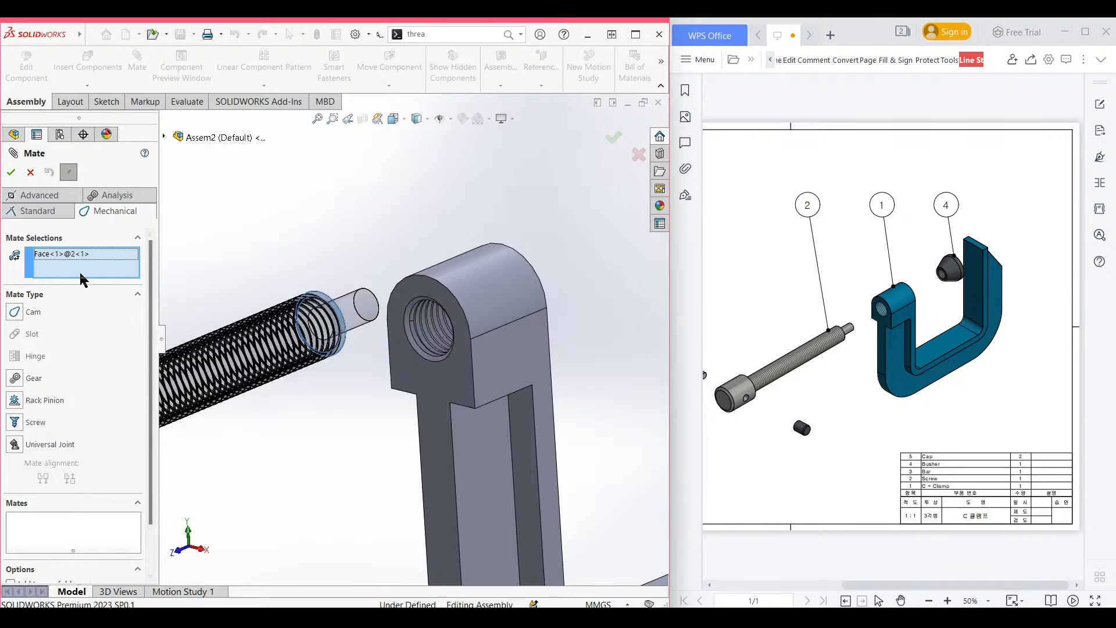
Choose the Screw mate type and set its distance/revolution to 1.5 mm.
click(50, 423)
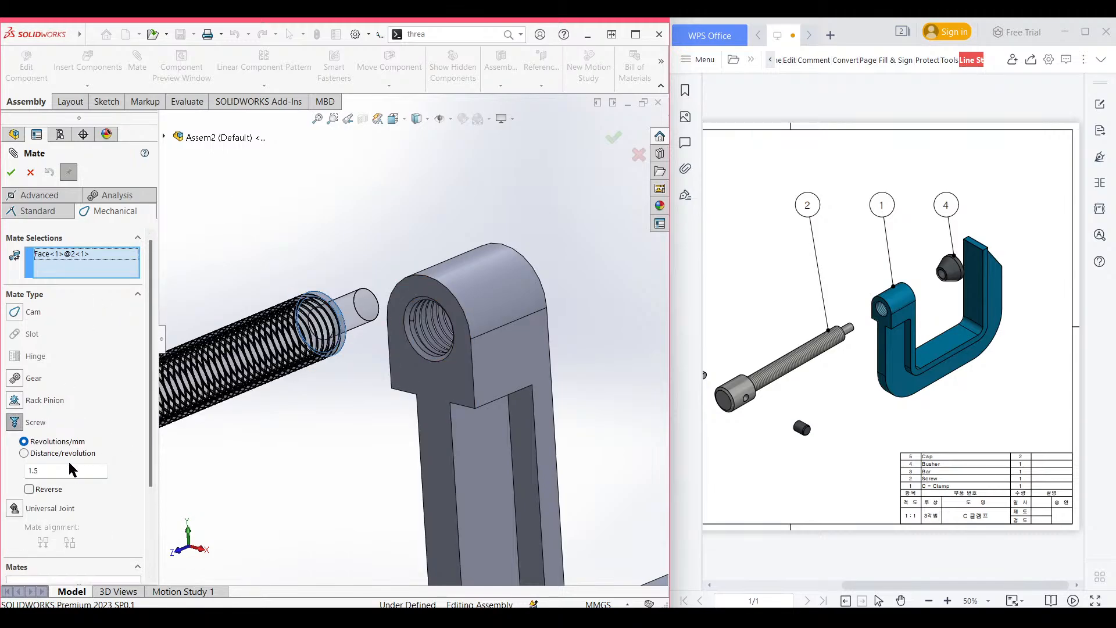
click(27, 454)
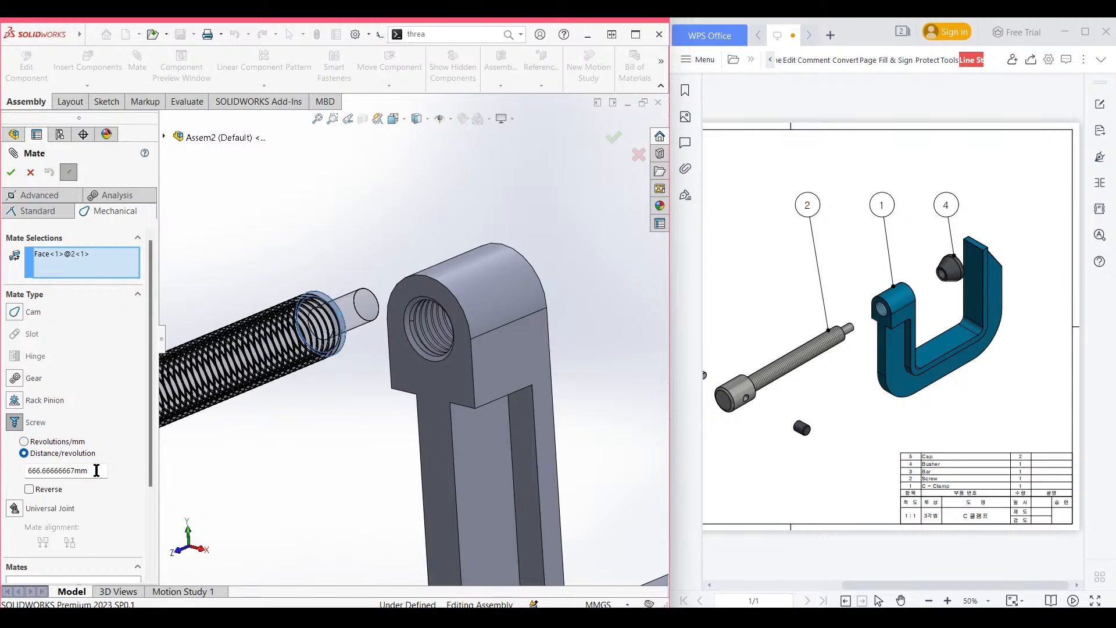
click(96, 470)
text(1)
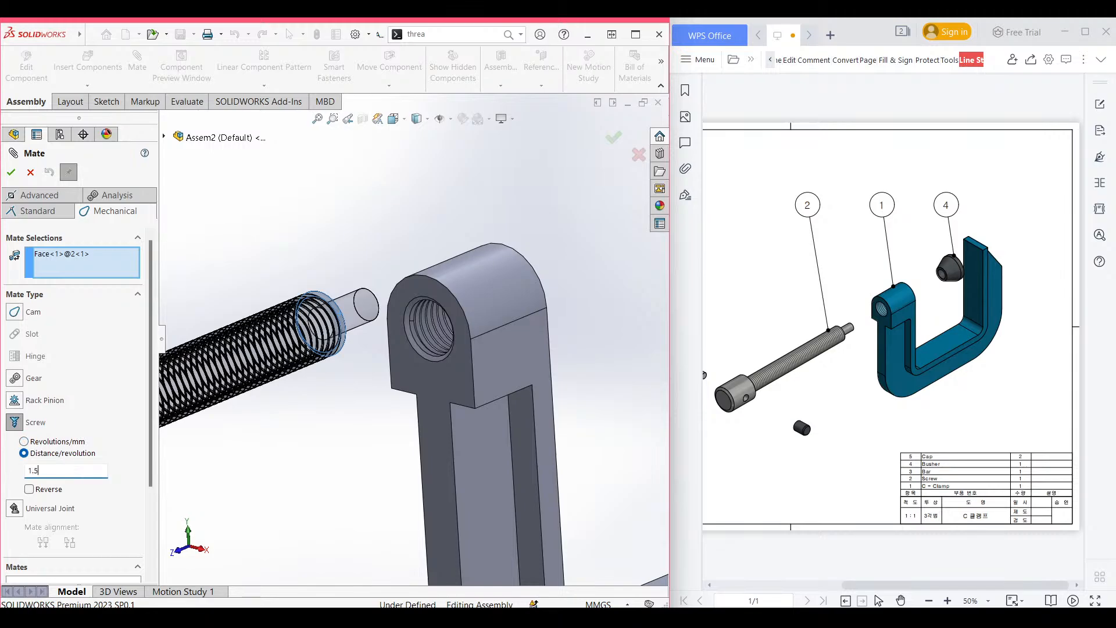
text(.5)
key(Return)
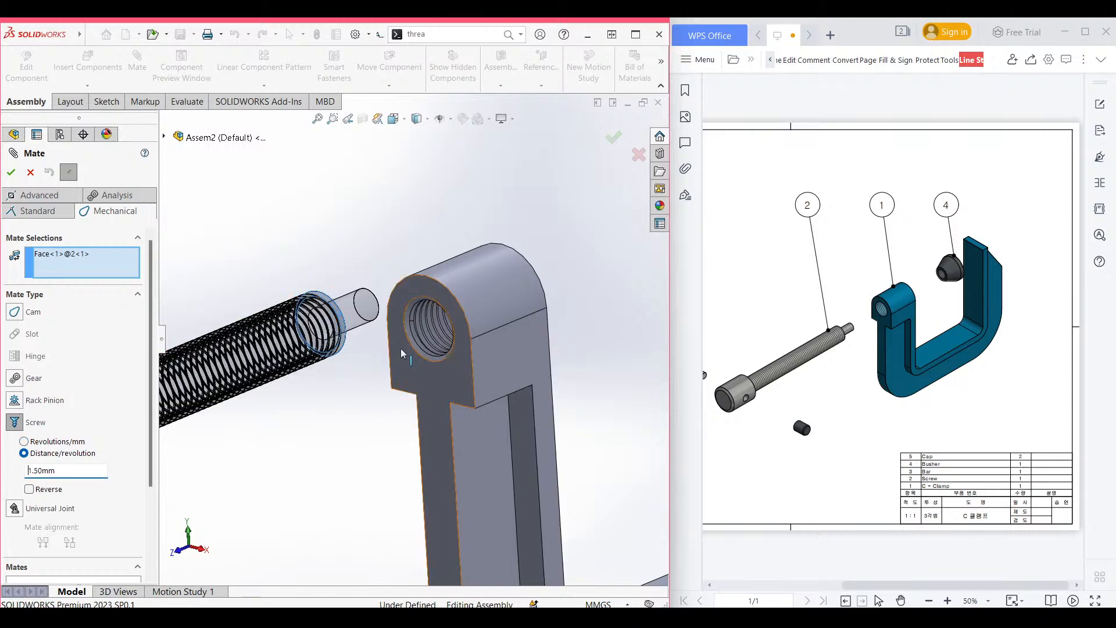
Try to complete the Screw mate with an edge of the clamp's threaded hole.
click(419, 340)
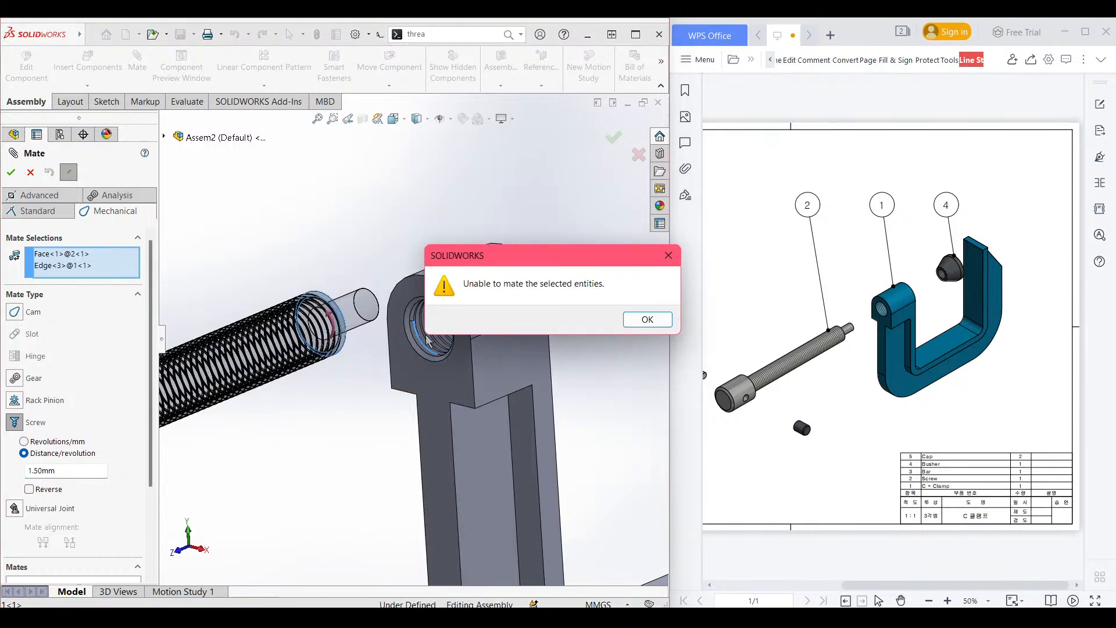
click(642, 320)
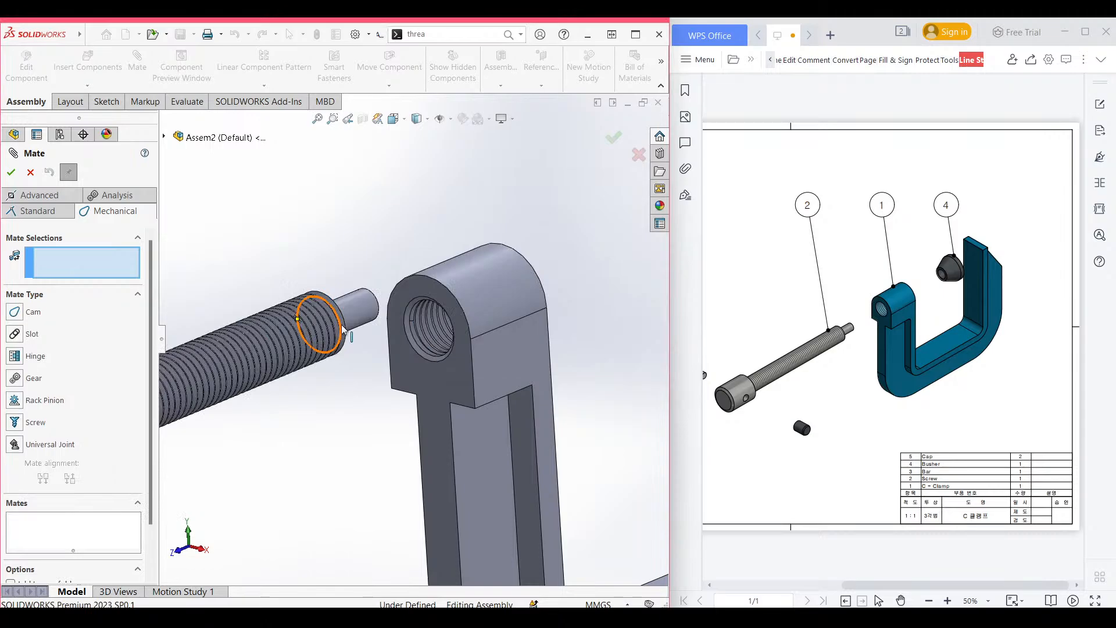
Apply a Screw mate between the face at the screw's threaded end and the rim face of the clamp's threaded hole.
click(343, 330)
click(417, 351)
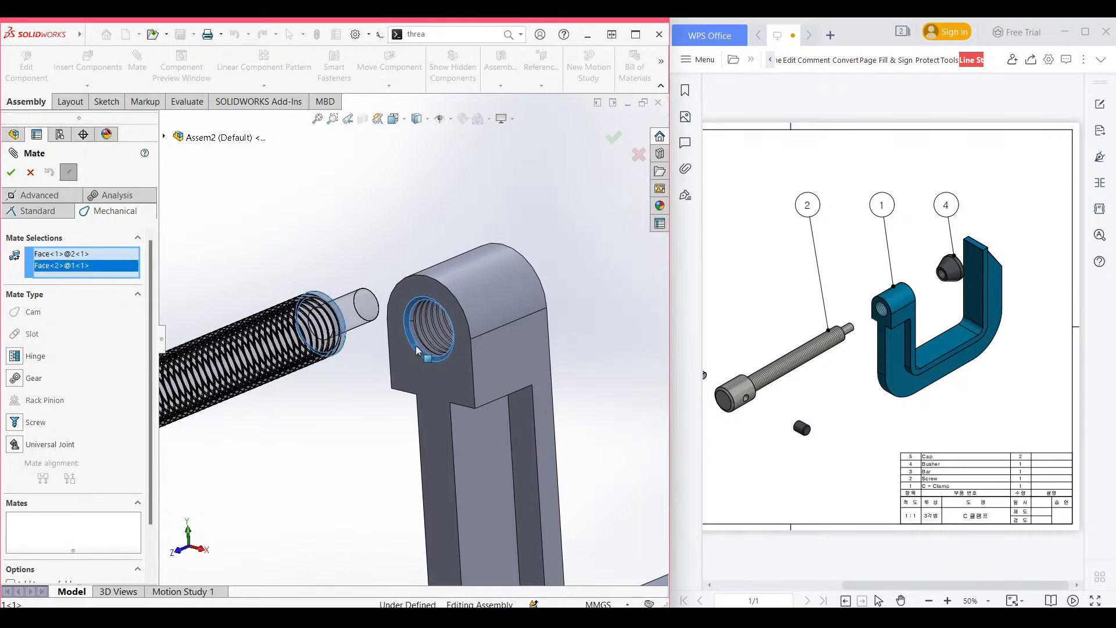
click(36, 423)
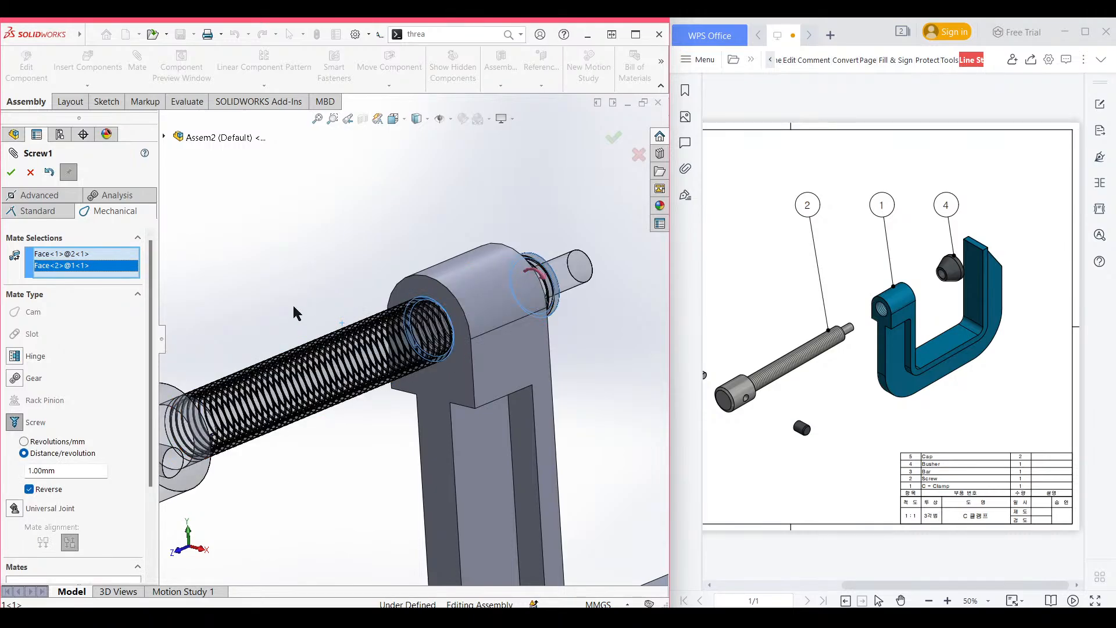
scroll(293, 306, up, 2)
scroll(319, 290, up, 1)
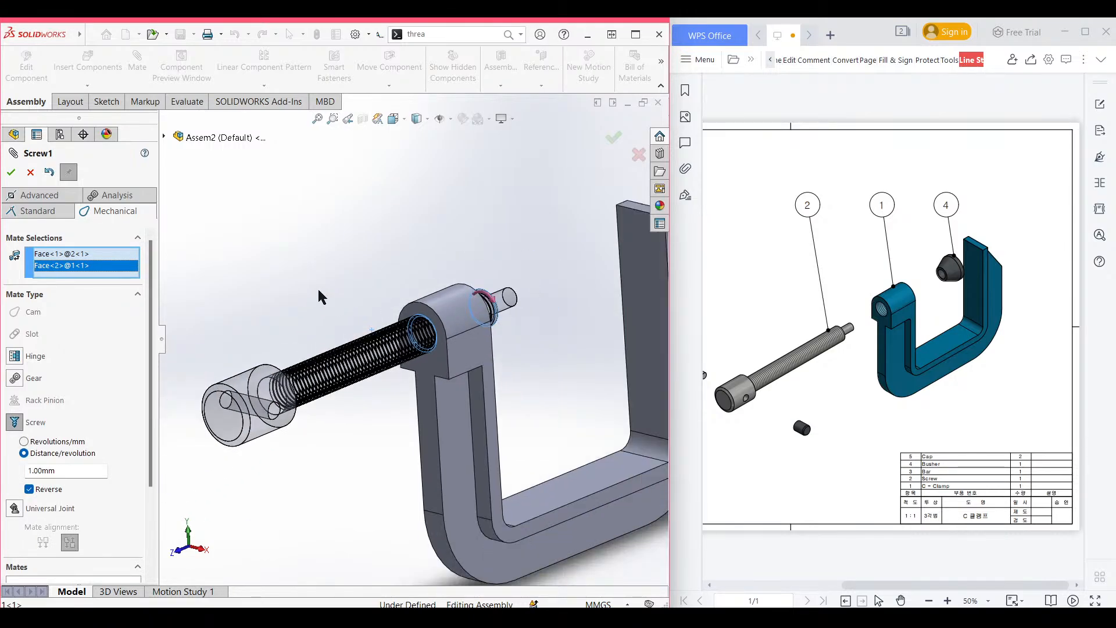
Set the Screw mate's distance/revolution to 1.5 mm with Reverse enabled, and accept the mate.
click(30, 490)
click(50, 470)
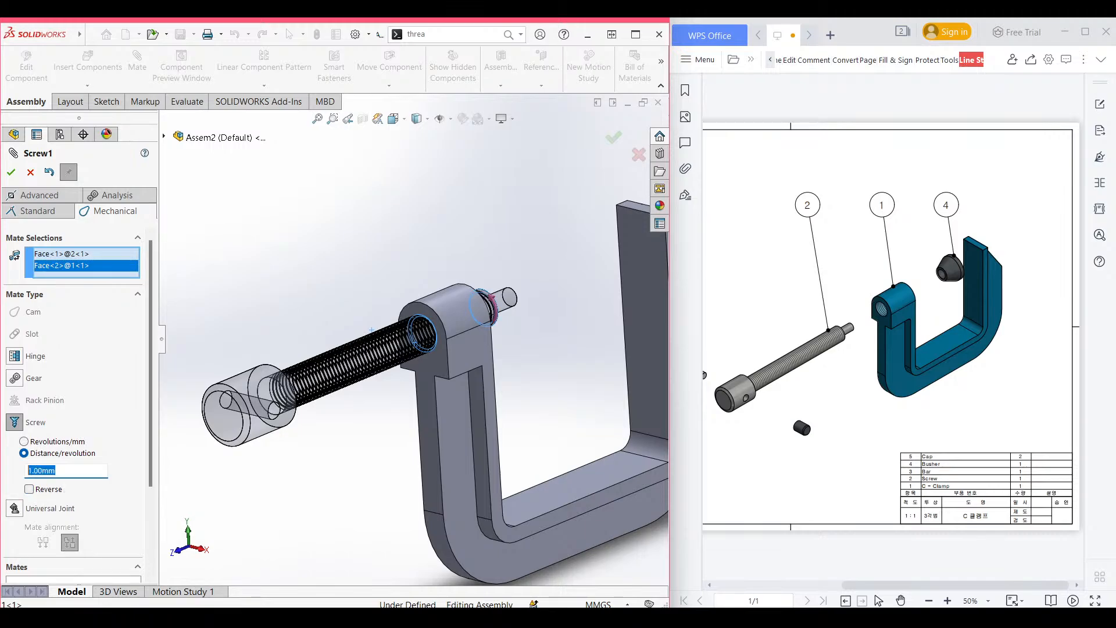
text(1.5)
key(Return)
click(29, 490)
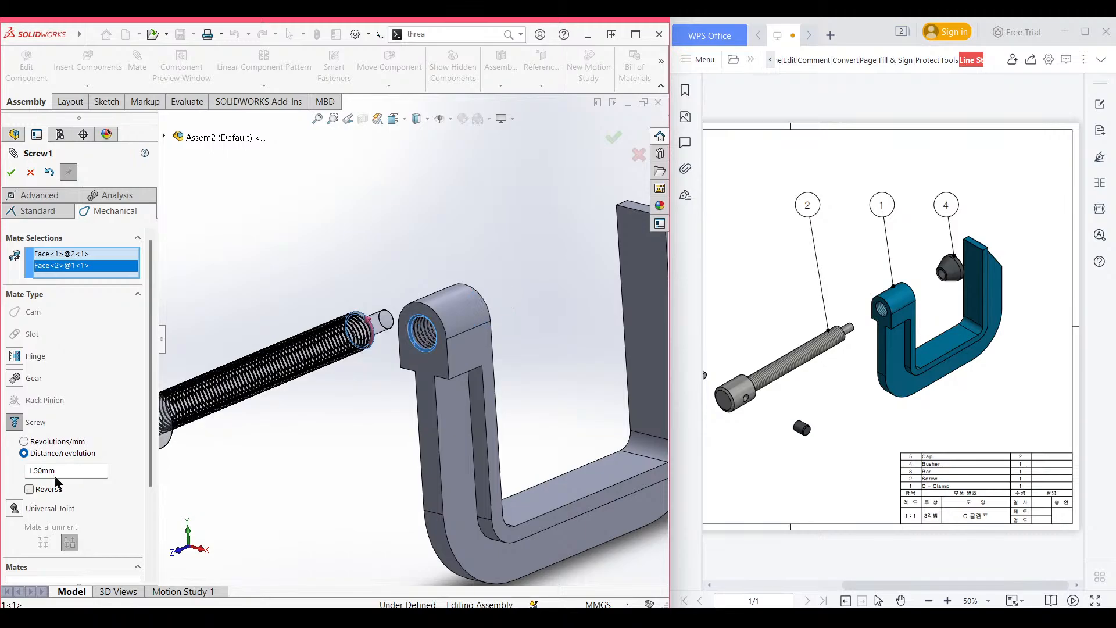
click(49, 489)
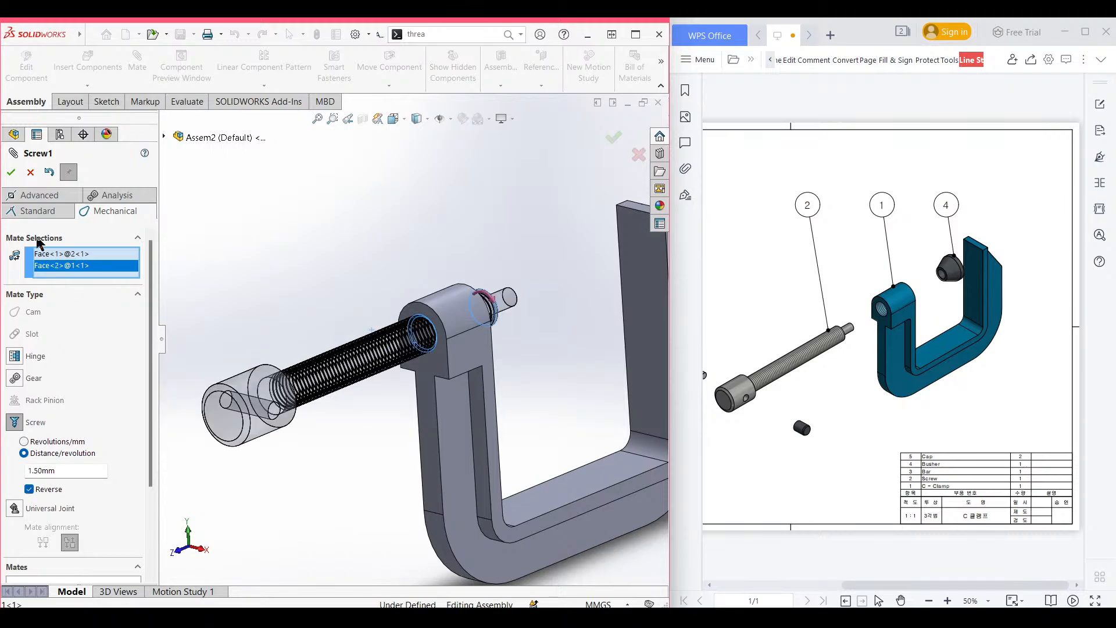
click(11, 172)
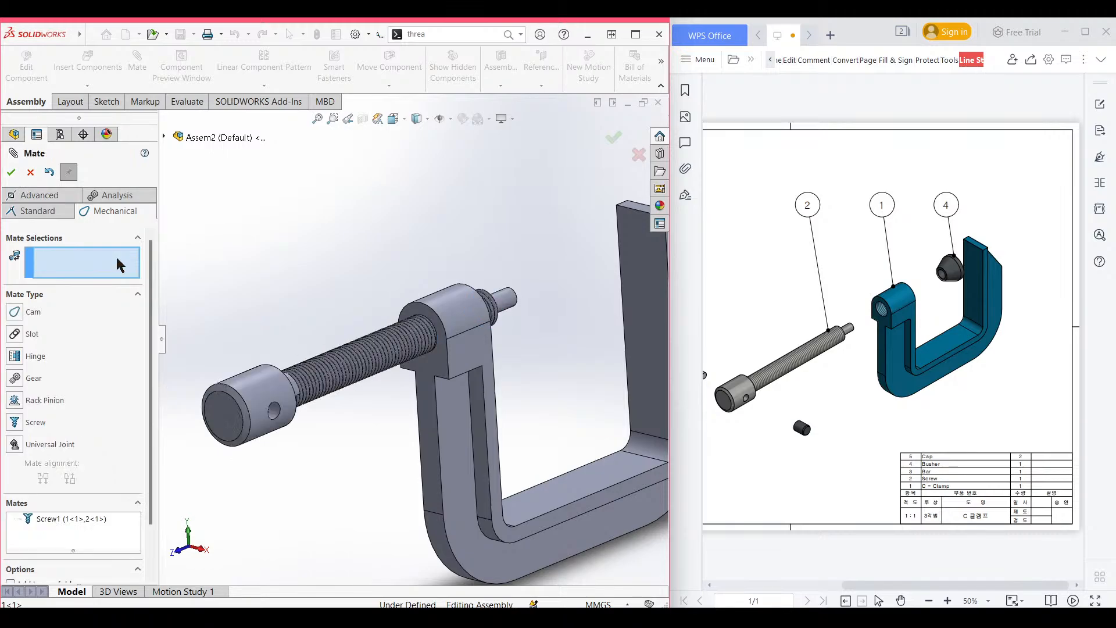
key(Escape)
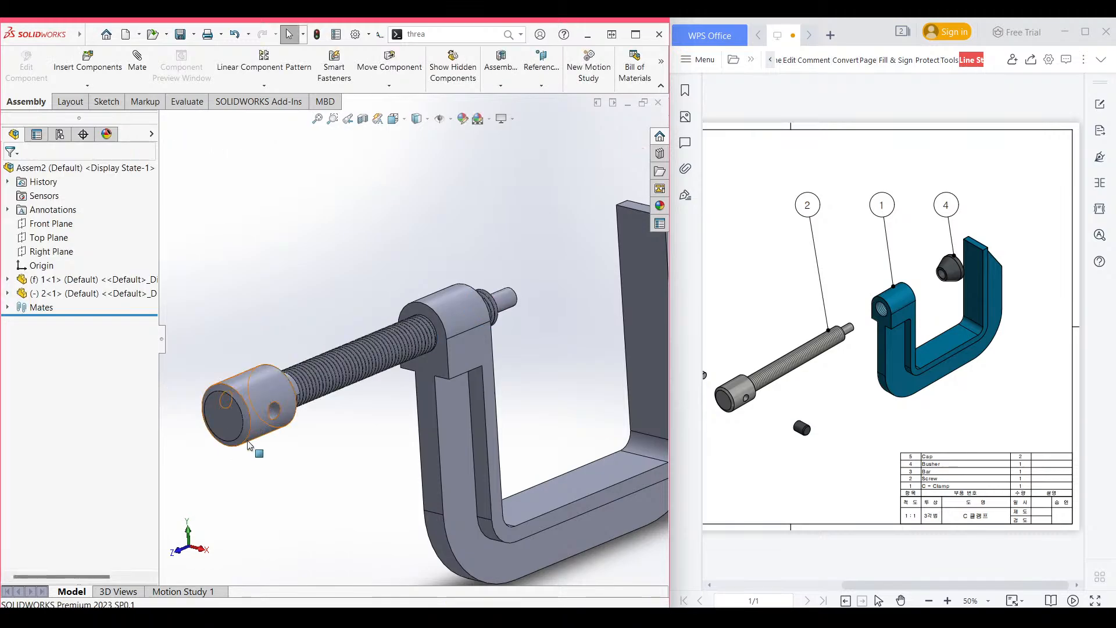
Turn the screw by its head to advance it through the clamp's threaded hole.
drag(266, 433, 227, 414)
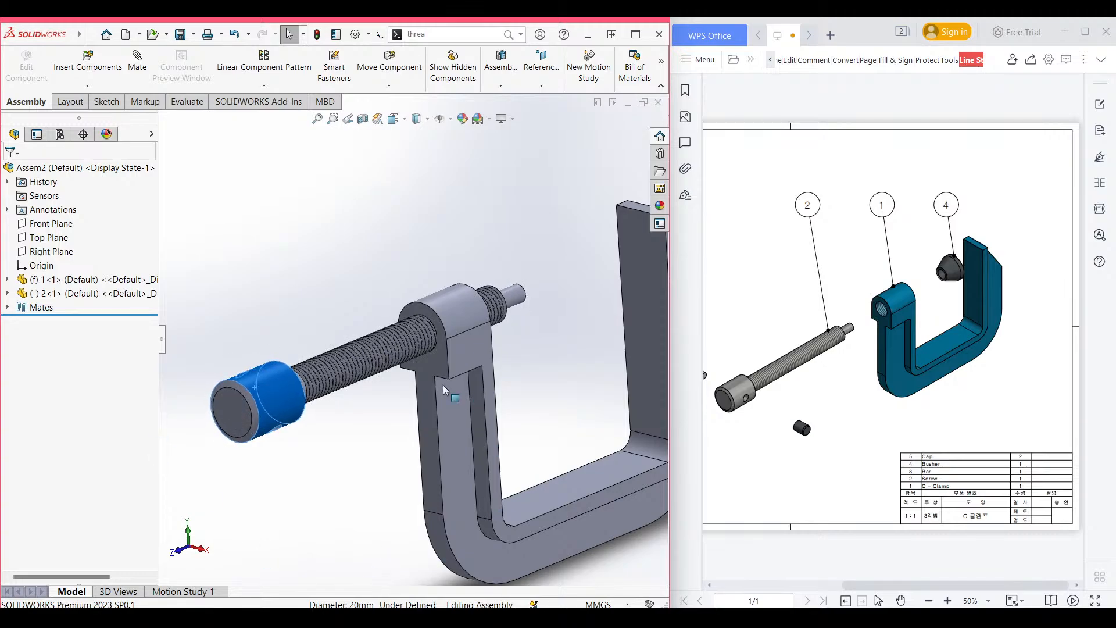
scroll(439, 442, up, 4)
middle_drag(414, 436, 423, 459)
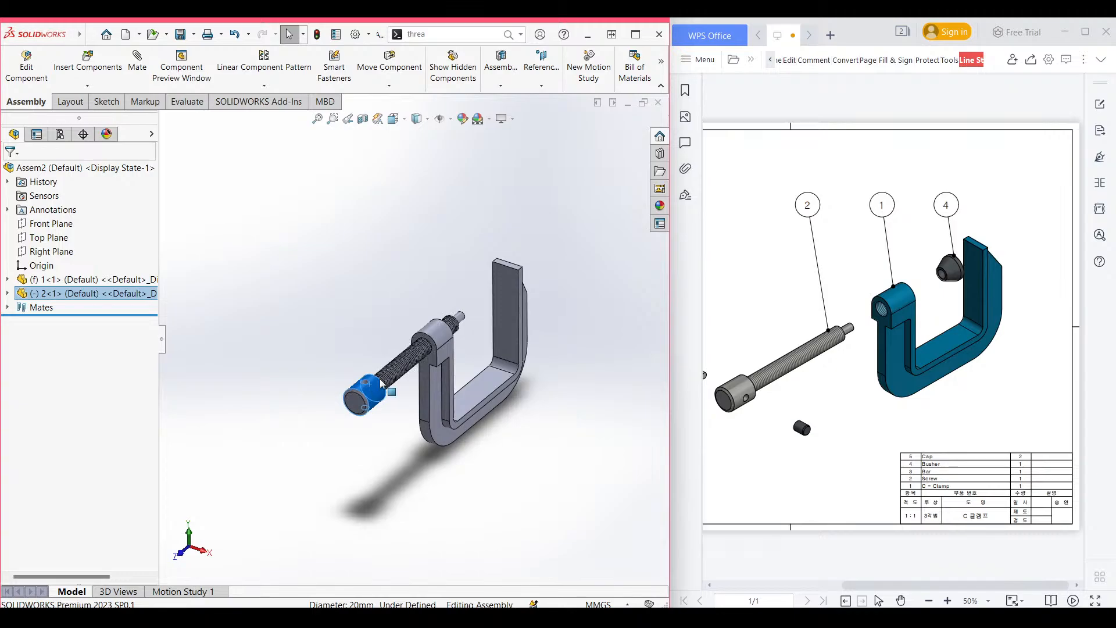
mouse_move(381, 378)
mouse_down()
mouse_move(314, 359)
mouse_move(308, 479)
mouse_move(458, 363)
mouse_move(266, 313)
mouse_move(349, 481)
mouse_move(478, 431)
mouse_move(465, 275)
mouse_move(271, 286)
mouse_move(281, 444)
mouse_move(357, 503)
mouse_move(476, 470)
mouse_move(426, 458)
mouse_move(407, 348)
mouse_move(361, 299)
mouse_move(297, 319)
mouse_move(263, 353)
mouse_move(291, 356)
mouse_move(319, 426)
mouse_move(543, 280)
mouse_move(392, 415)
mouse_move(298, 210)
mouse_move(361, 501)
mouse_move(529, 283)
mouse_move(472, 267)
mouse_move(552, 213)
mouse_move(424, 427)
mouse_move(459, 311)
mouse_move(500, 414)
mouse_move(481, 422)
mouse_move(393, 218)
mouse_move(347, 424)
mouse_move(402, 205)
mouse_move(609, 263)
mouse_move(363, 176)
mouse_move(586, 244)
mouse_move(562, 320)
mouse_move(448, 329)
mouse_move(373, 422)
mouse_up()
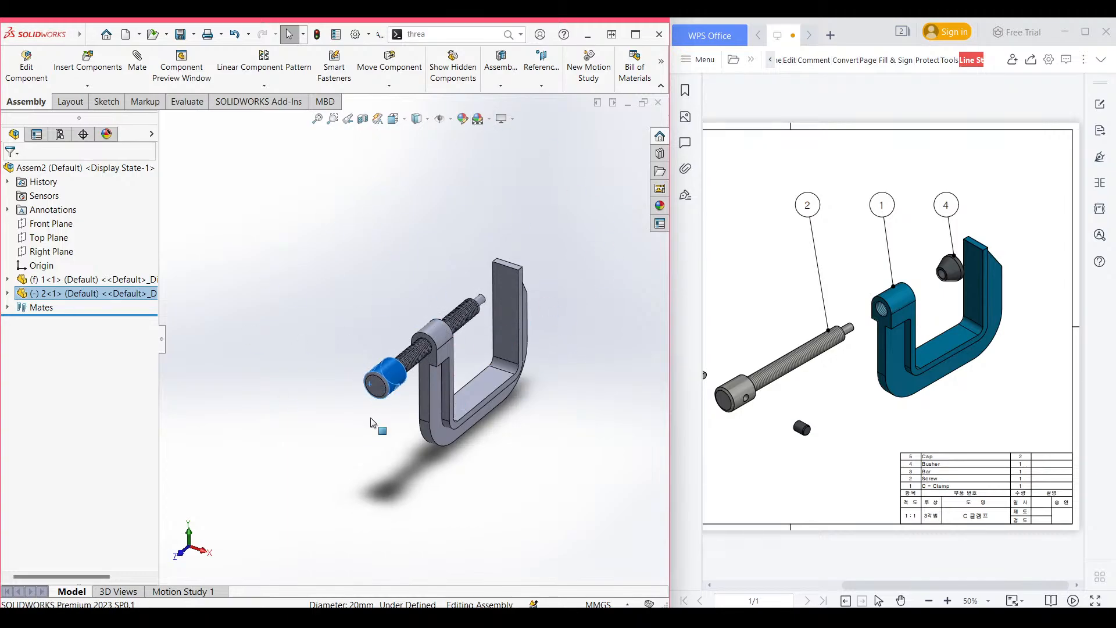
scroll(460, 338, down, 3)
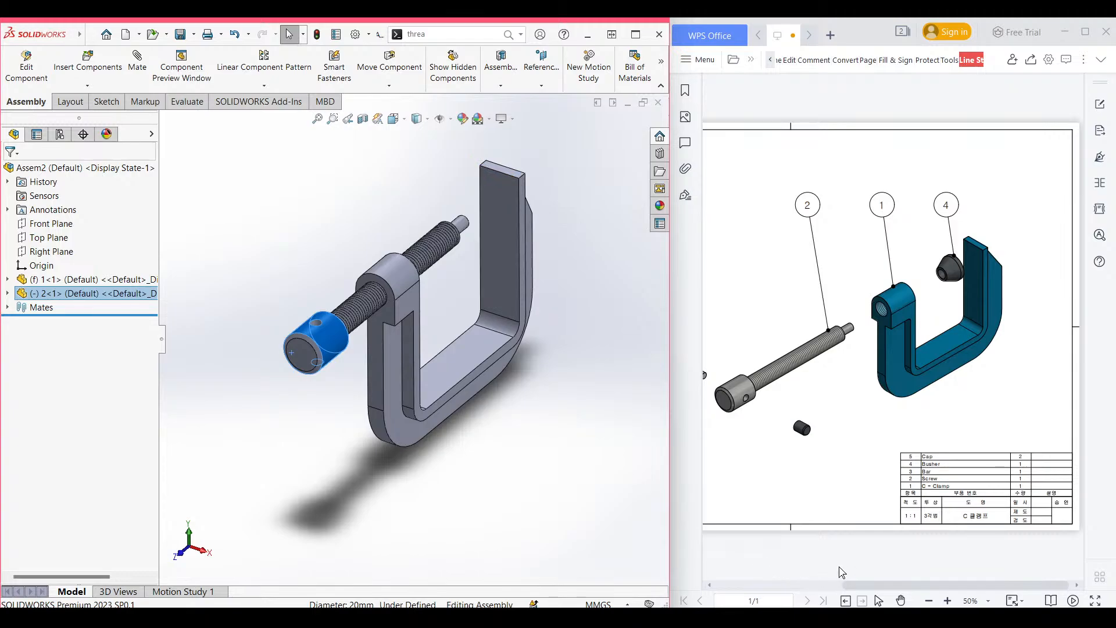
Consult balloons 3 and 5 in the exploded drawing, and insert part file 3, the bar, beside the screw head.
drag(902, 586, 804, 588)
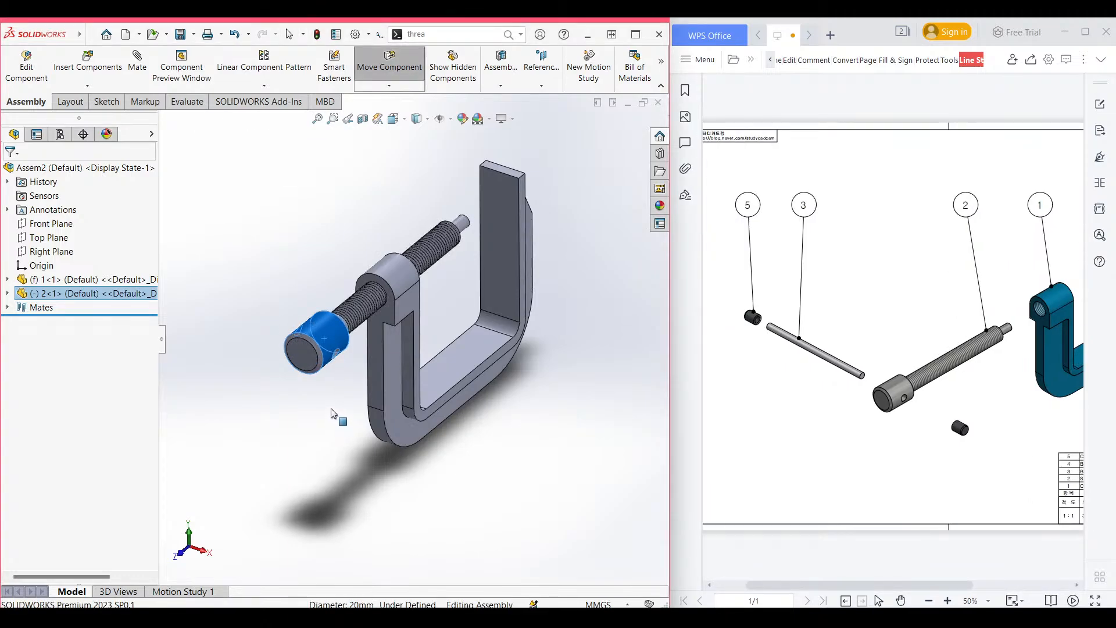
key(Escape)
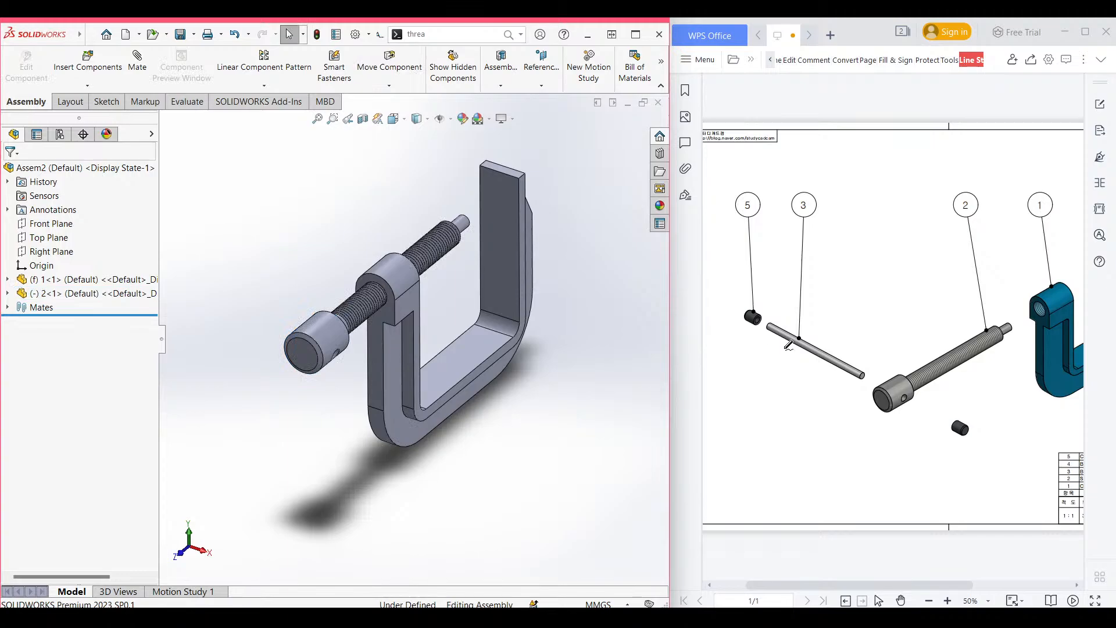
click(143, 67)
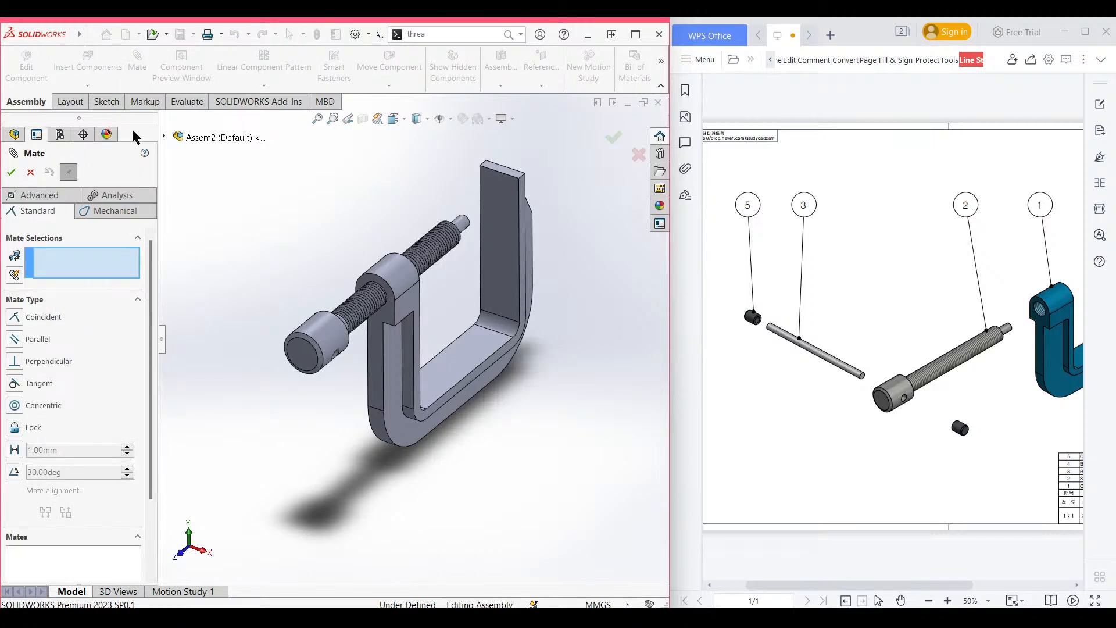
key(Escape)
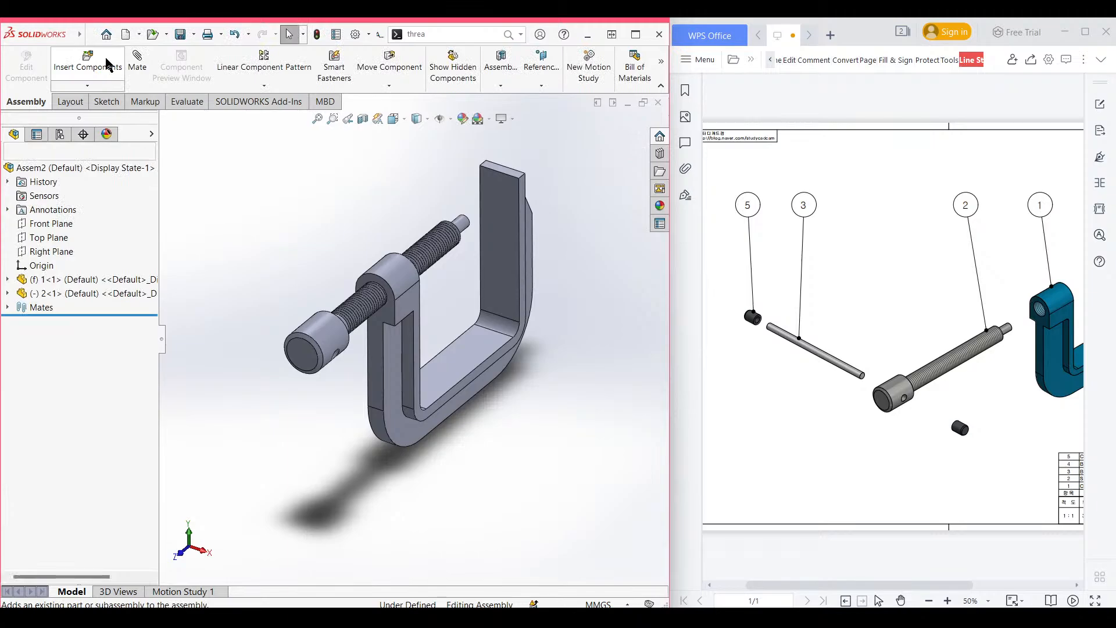
click(108, 64)
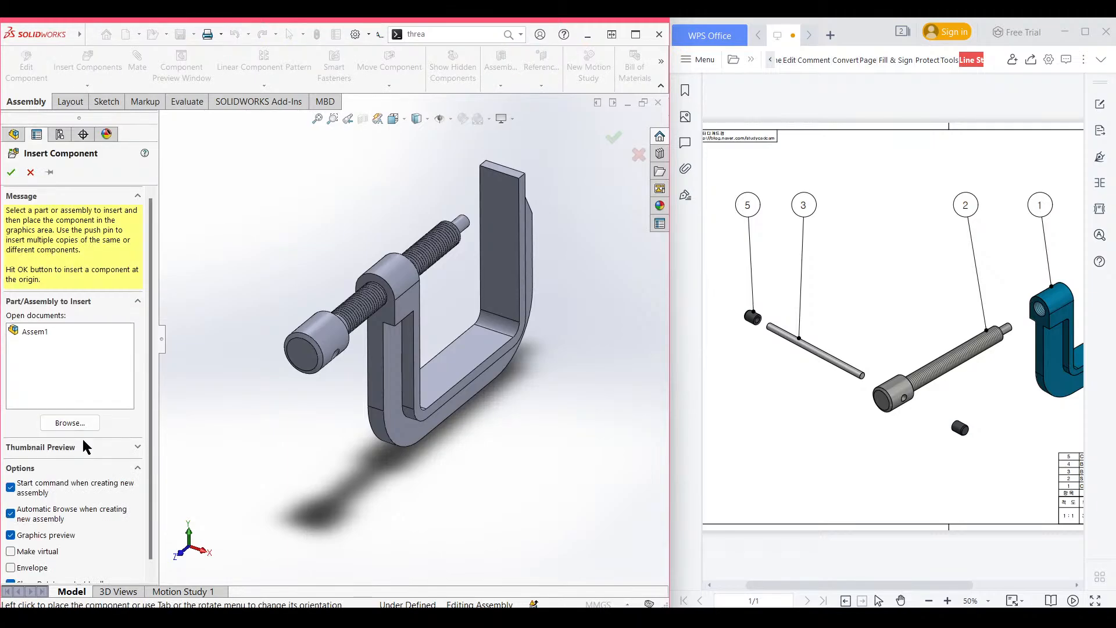
click(70, 423)
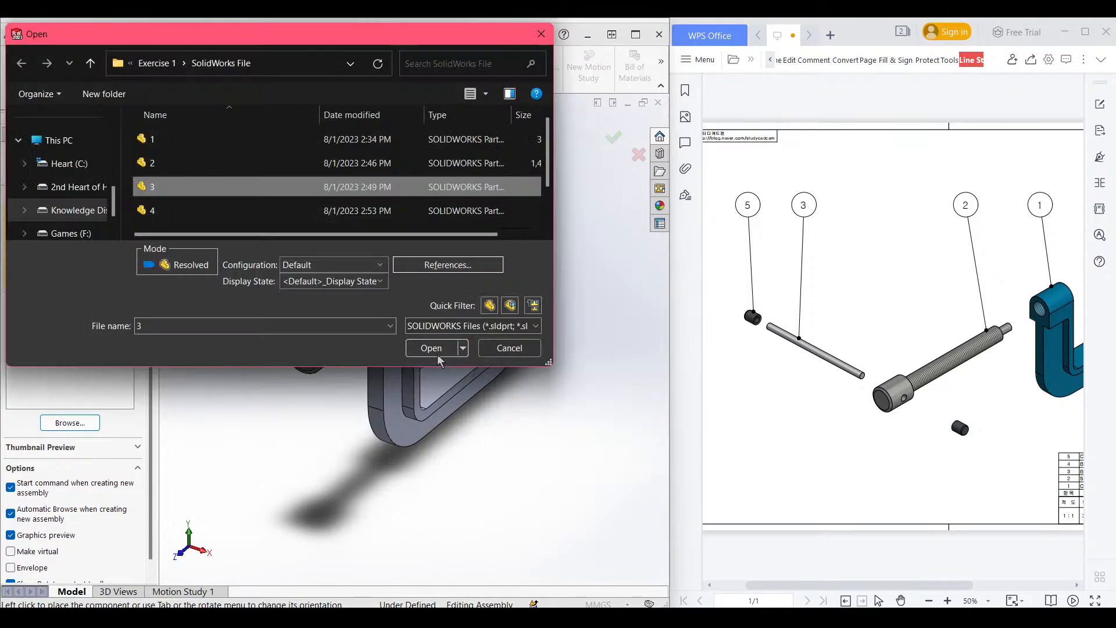
click(431, 348)
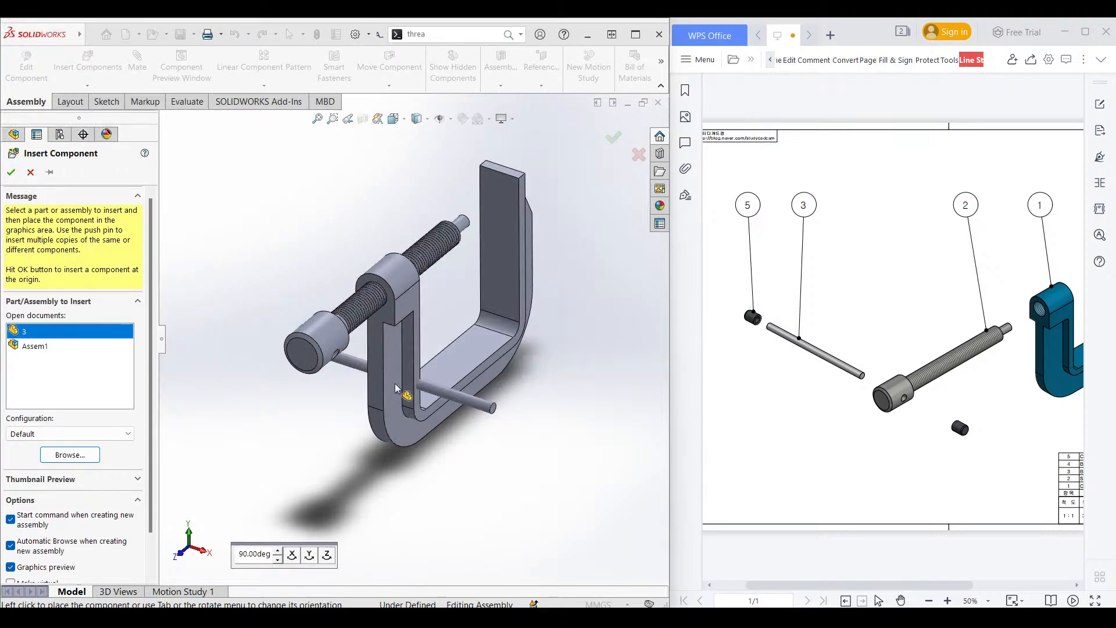
scroll(395, 383, up, 1)
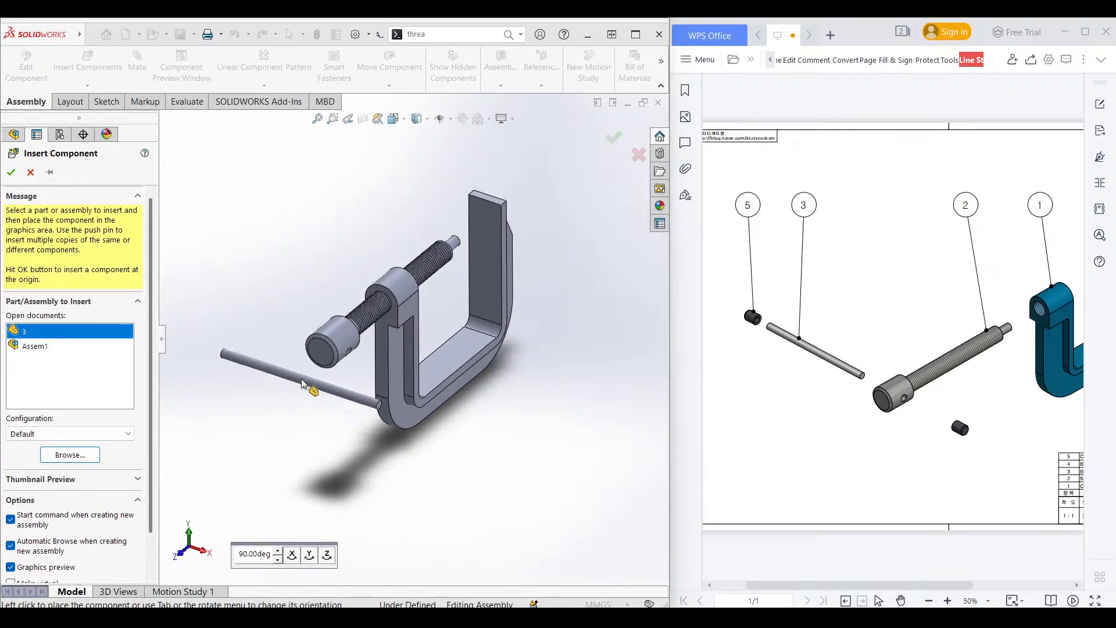
click(302, 383)
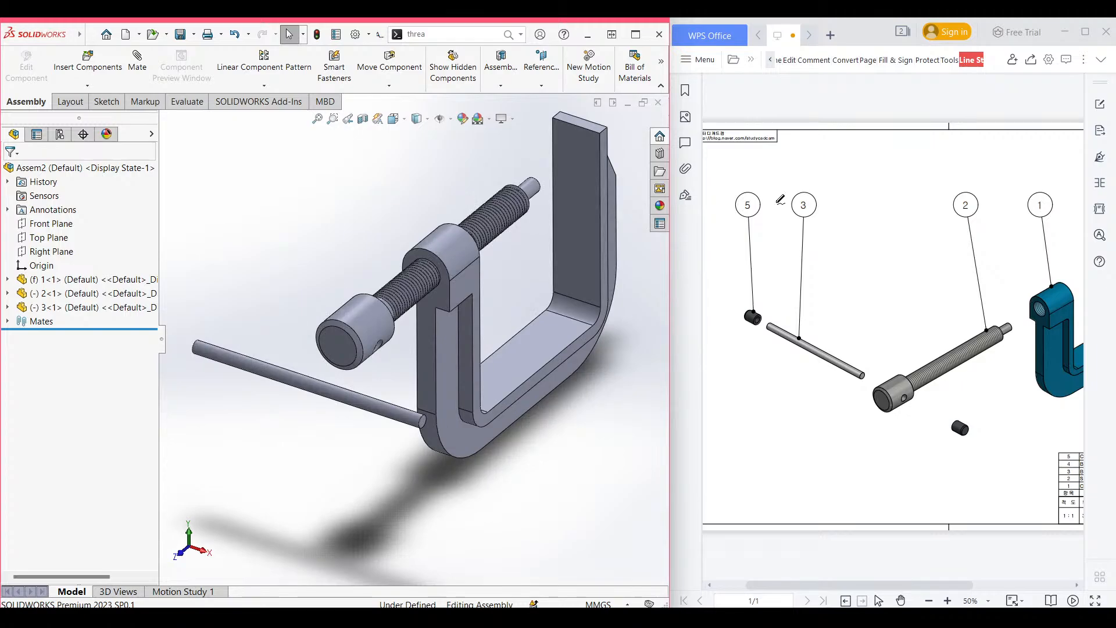
Circle balloon 5 in the drawing, and insert part file 5, the cap, near the bar's end at the clamp's lower corner.
drag(751, 184, 756, 213)
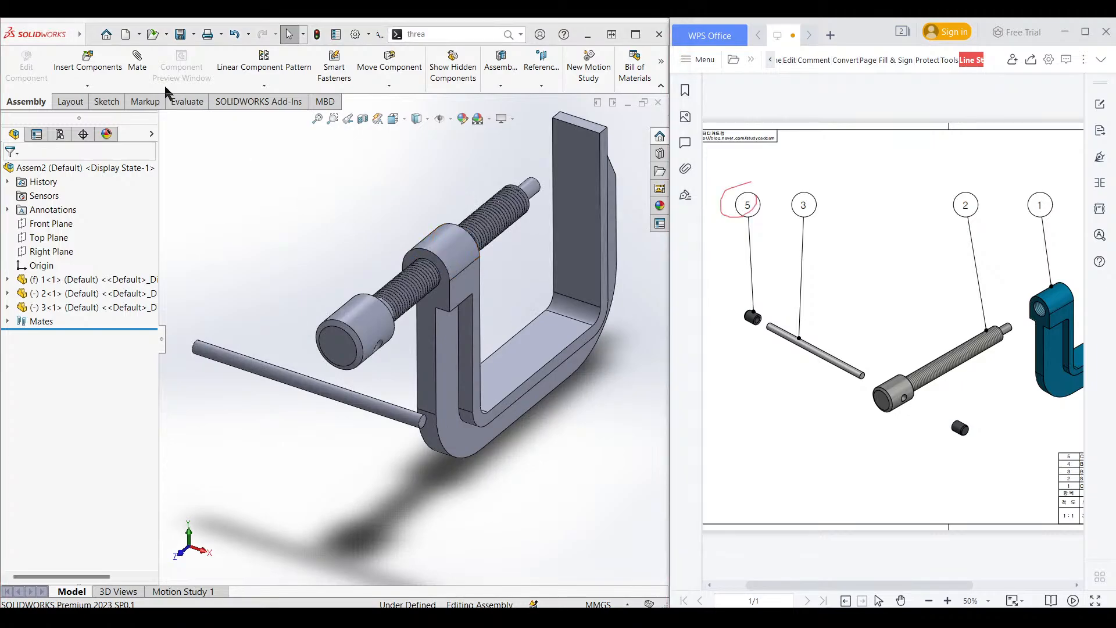
click(96, 67)
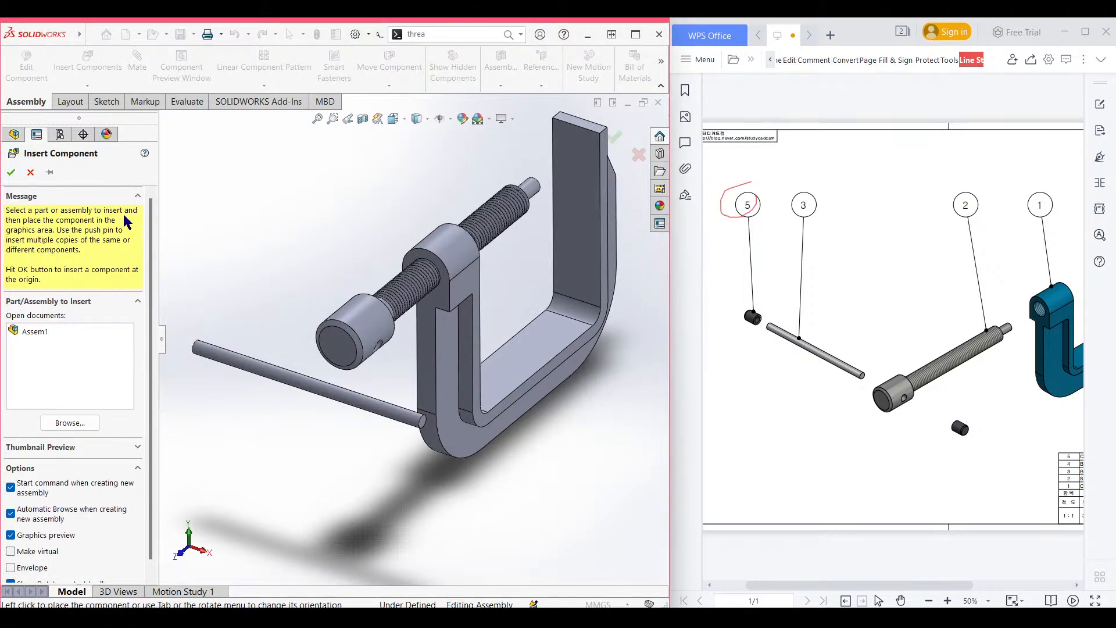
click(70, 424)
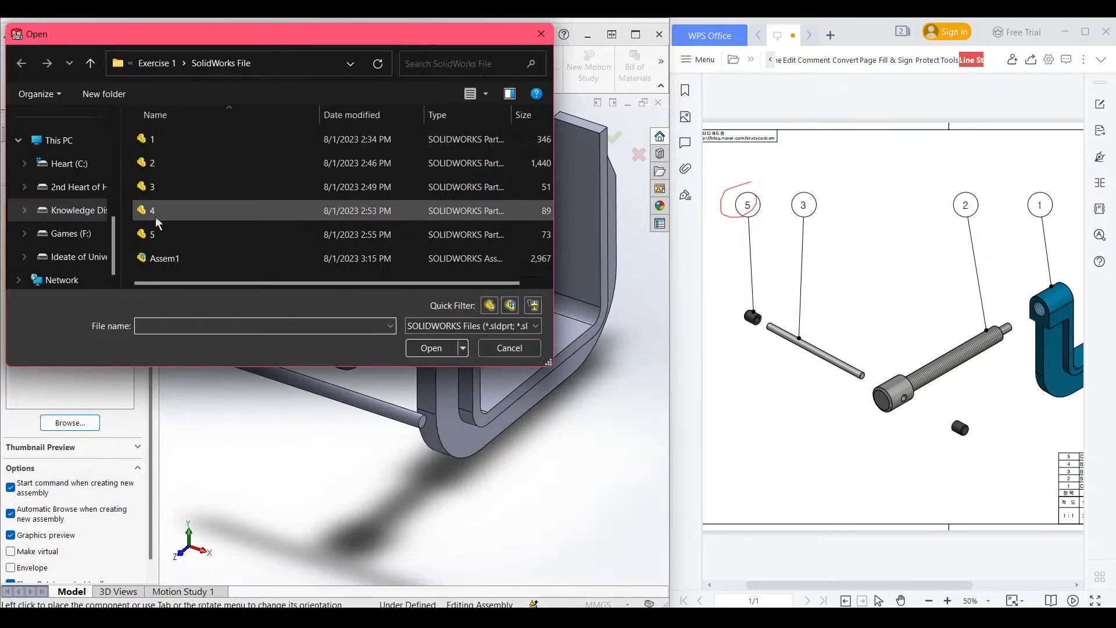
click(177, 236)
click(430, 348)
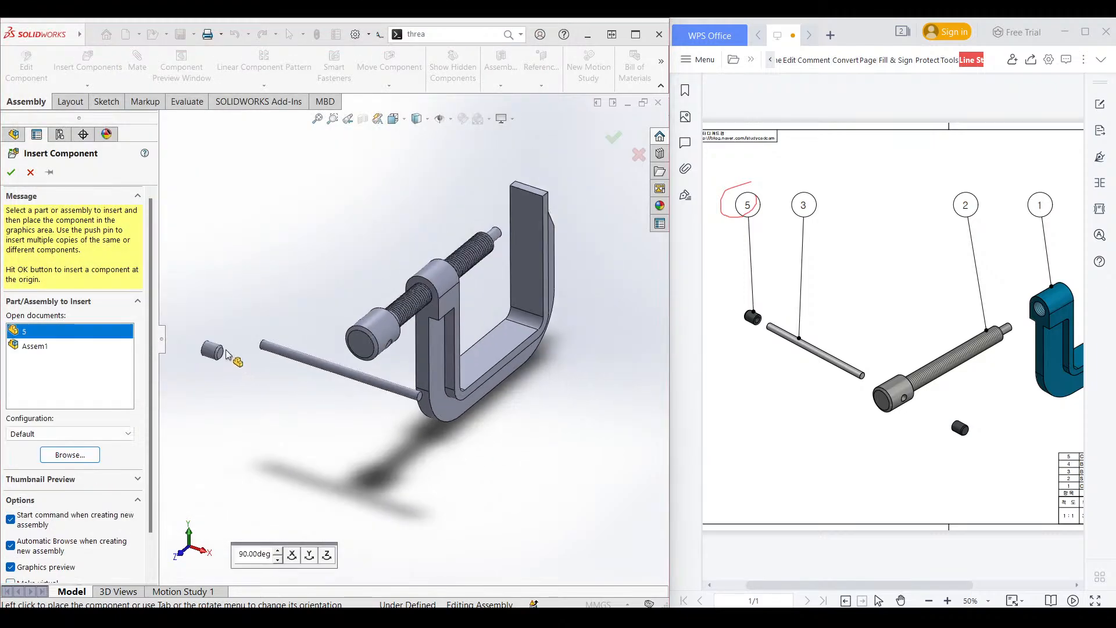
click(457, 422)
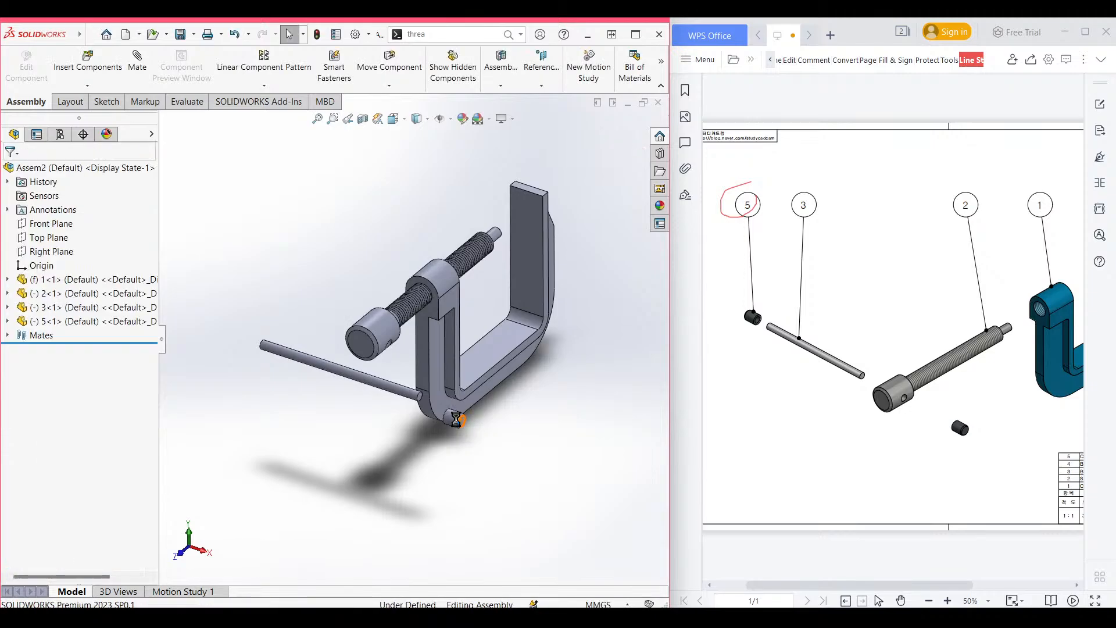
Make a second copy of the cap and place it near the opposite end of the bar.
scroll(455, 423, down, 3)
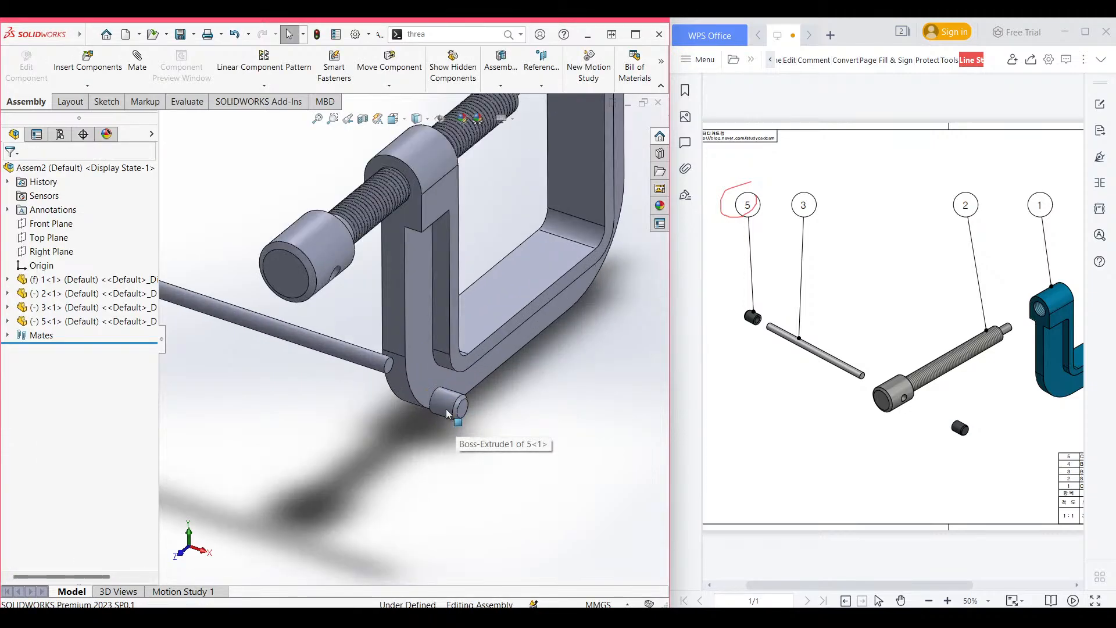
ctrl+drag(448, 414, 193, 188)
scroll(256, 268, up, 4)
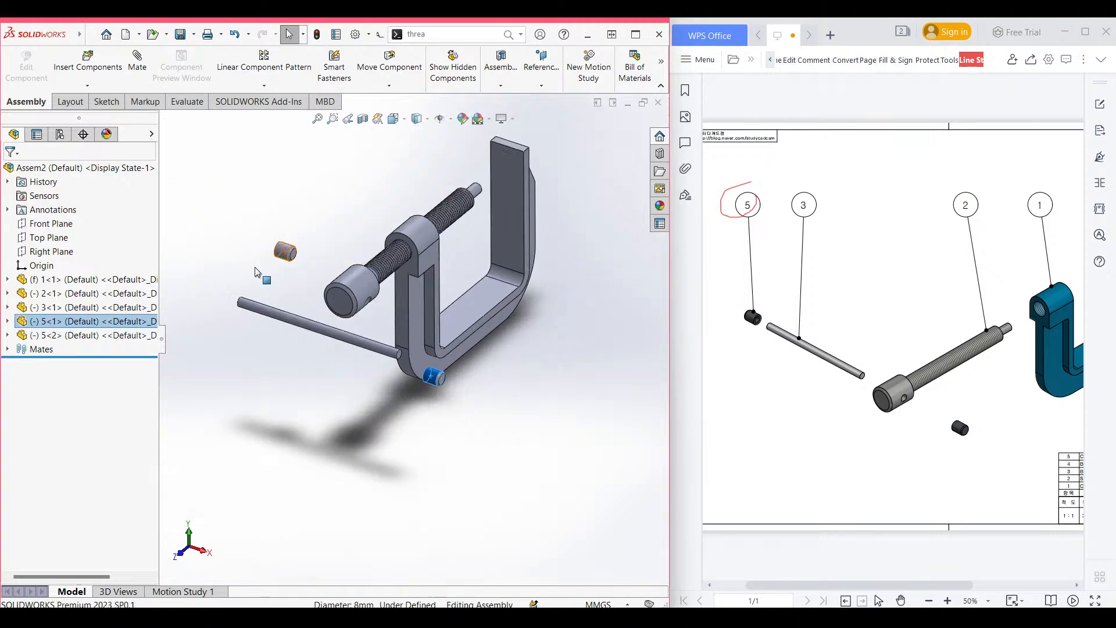
drag(299, 269, 203, 285)
key(Escape)
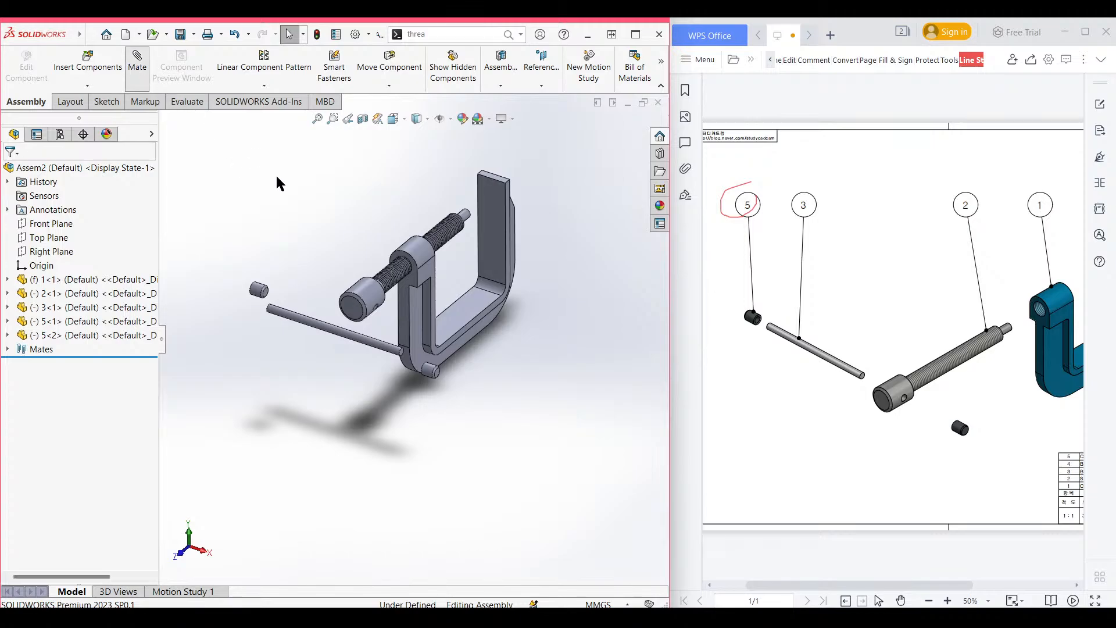
Add a concentric mate between the bar's cylindrical face and the first cap's bore near the clamp's lower corner.
scroll(412, 347, down, 5)
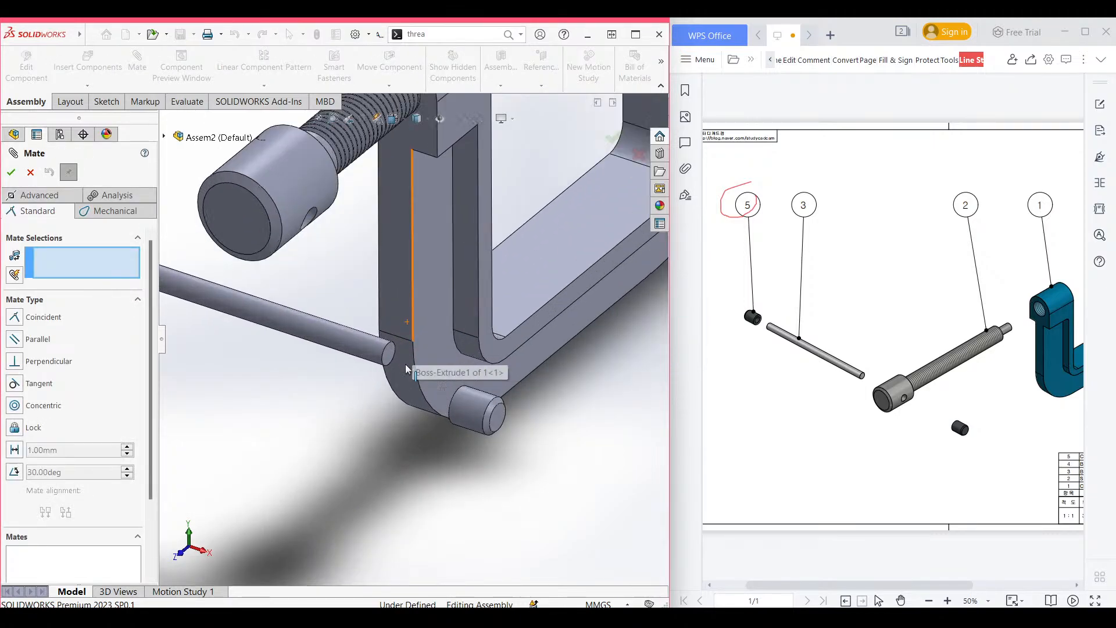
click(371, 356)
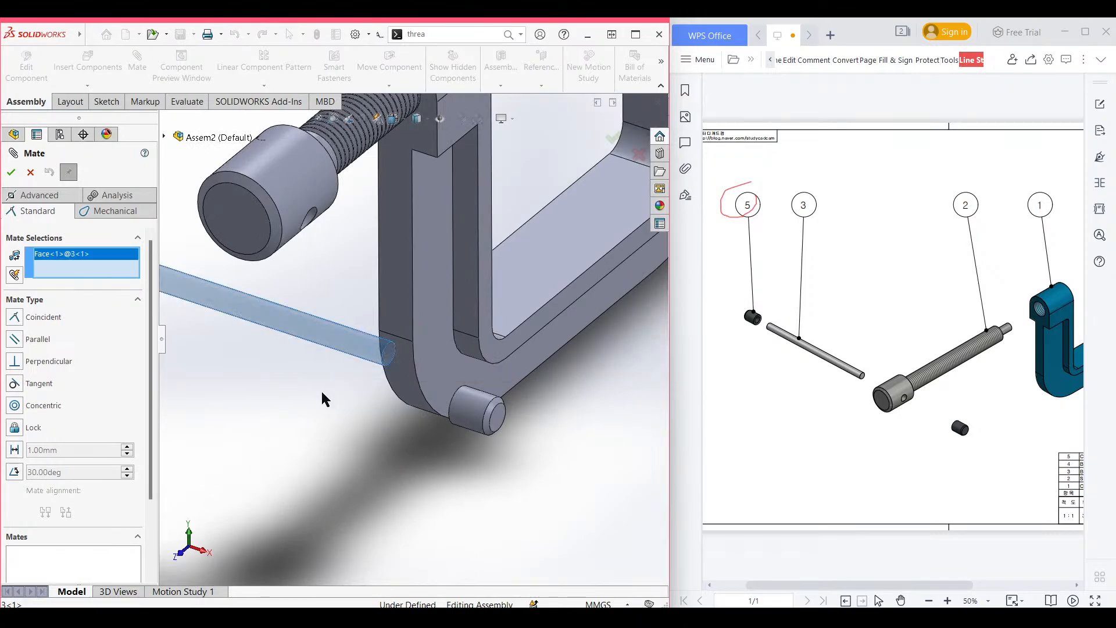
middle_drag(320, 389, 326, 325)
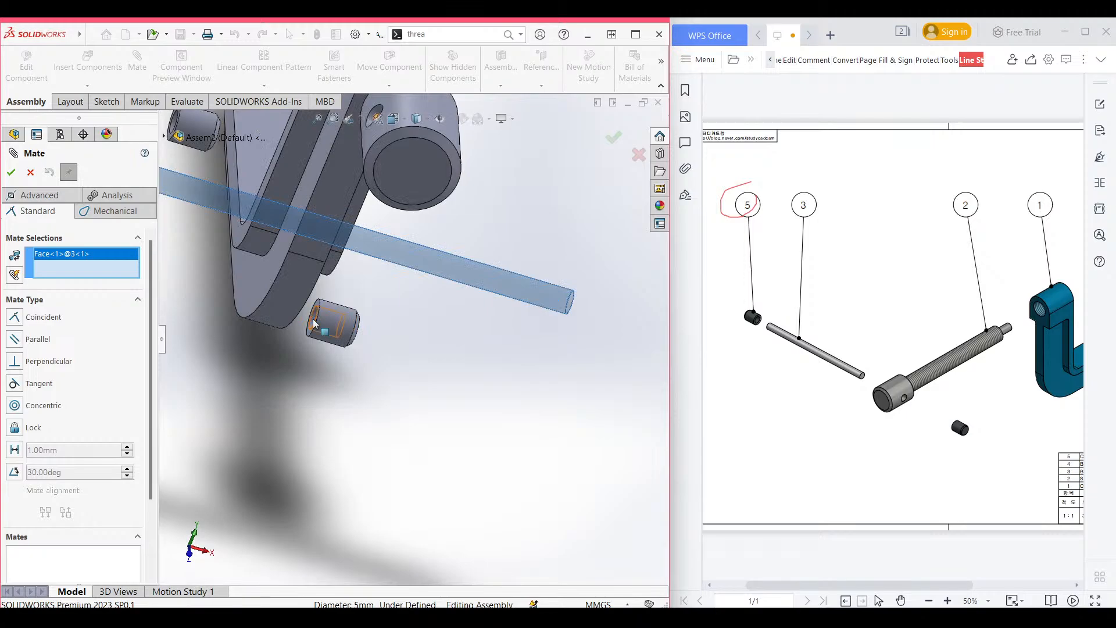
click(322, 324)
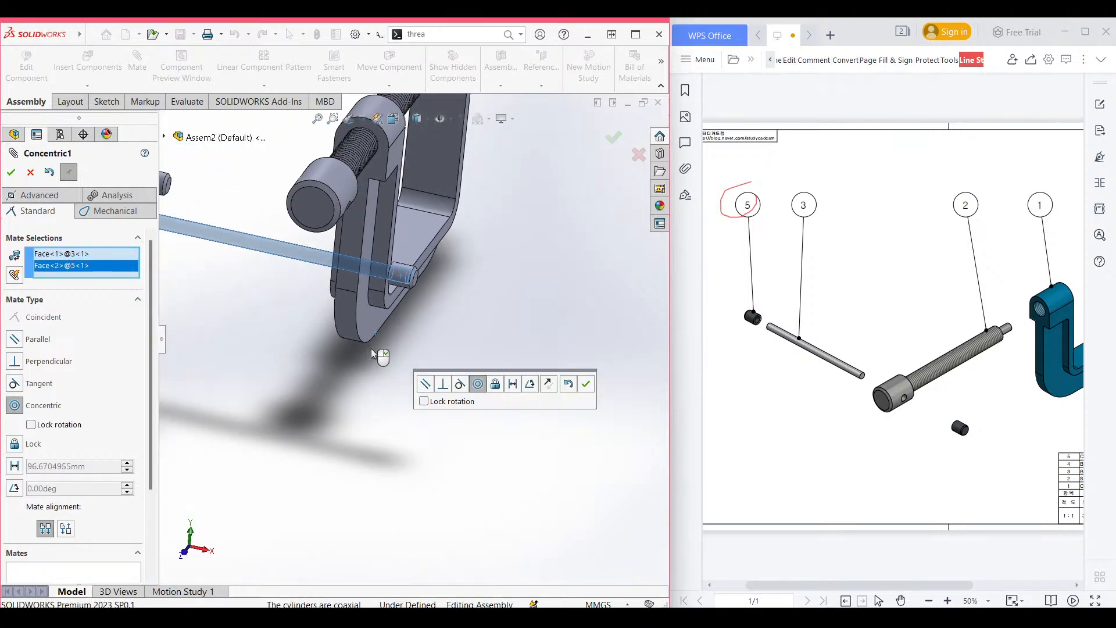
click(586, 384)
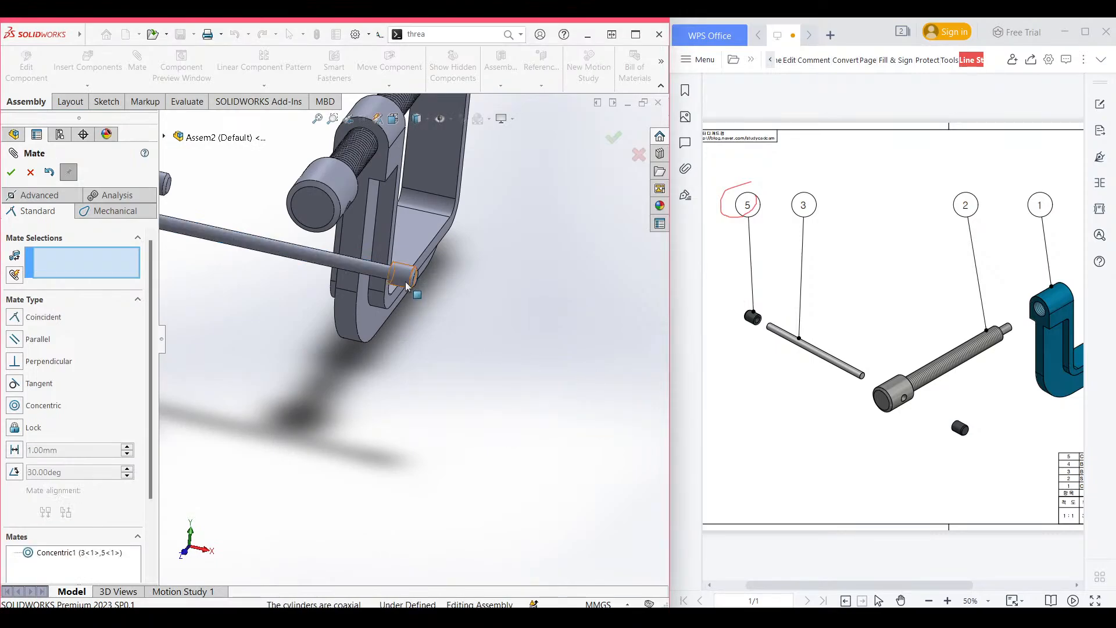
Pull the first cap off the bar and mate the floor of its bore coincident with the bar's end face.
drag(439, 297, 473, 306)
click(413, 329)
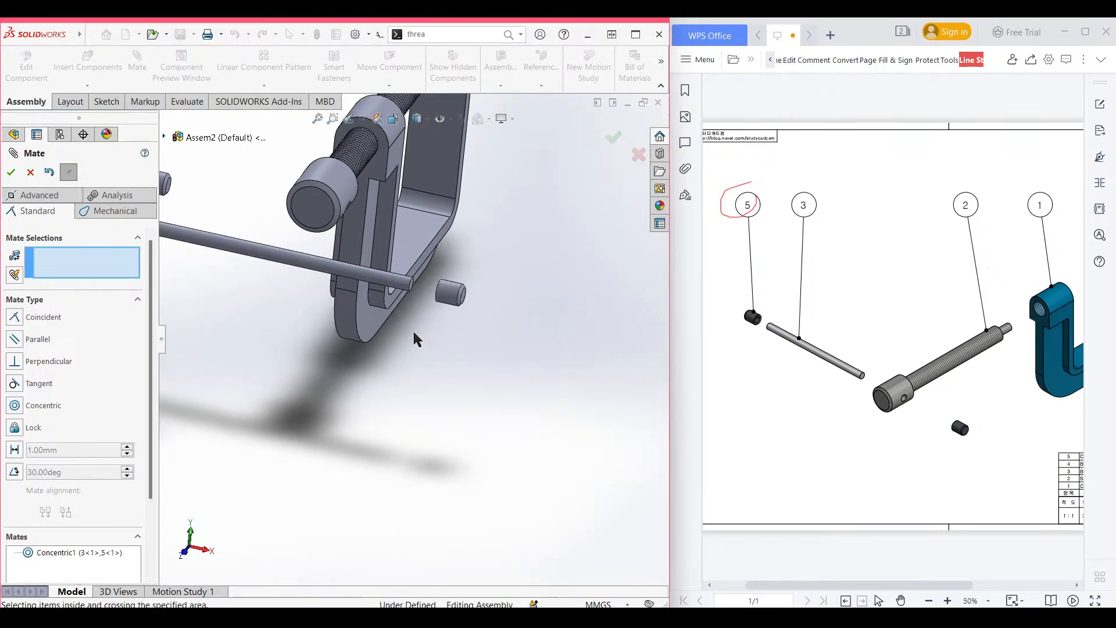
middle_drag(413, 329, 433, 307)
scroll(471, 326, up, 3)
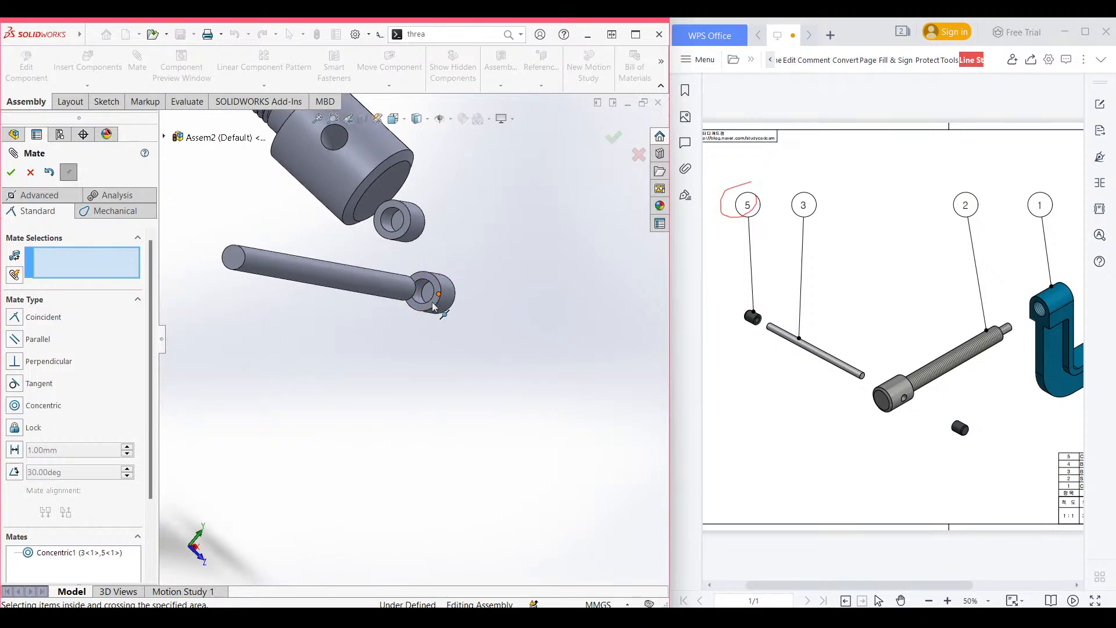
click(436, 300)
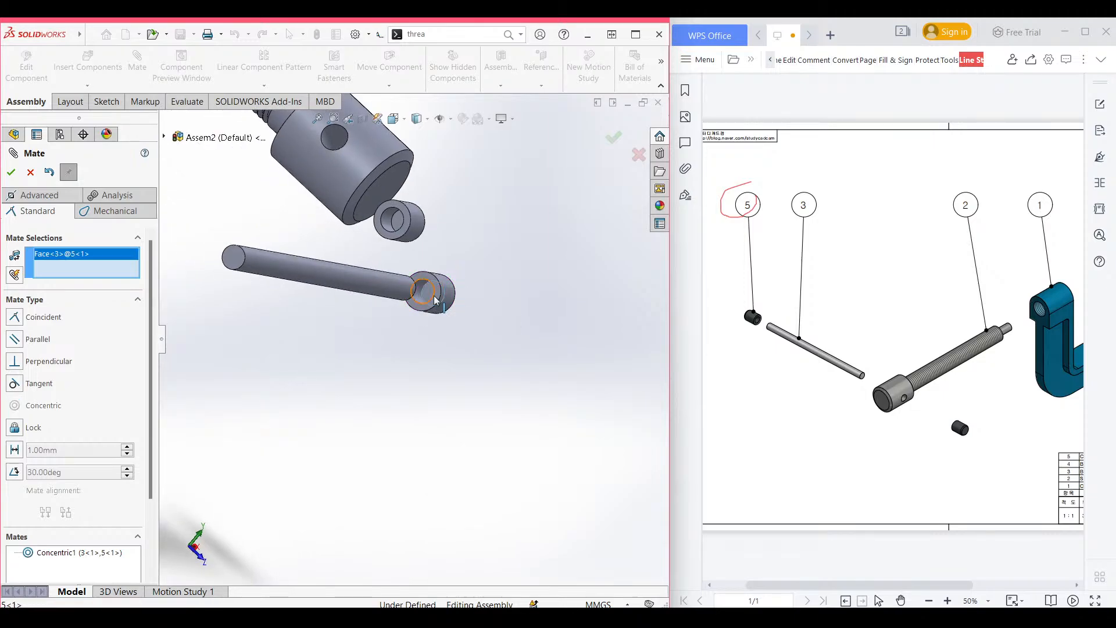
middle_drag(436, 300, 363, 307)
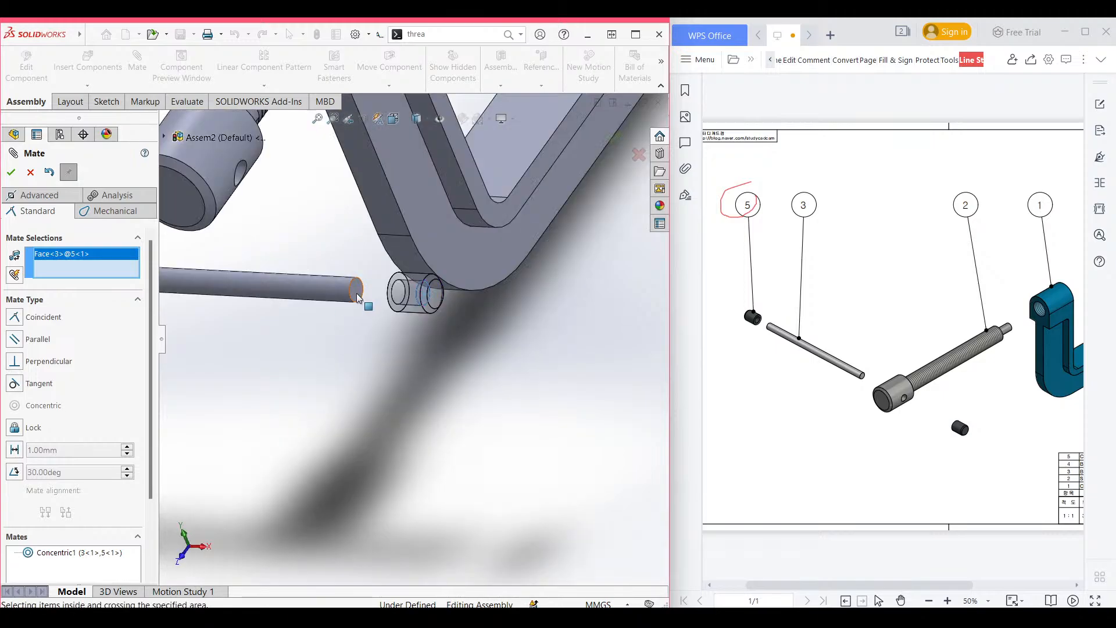
click(357, 293)
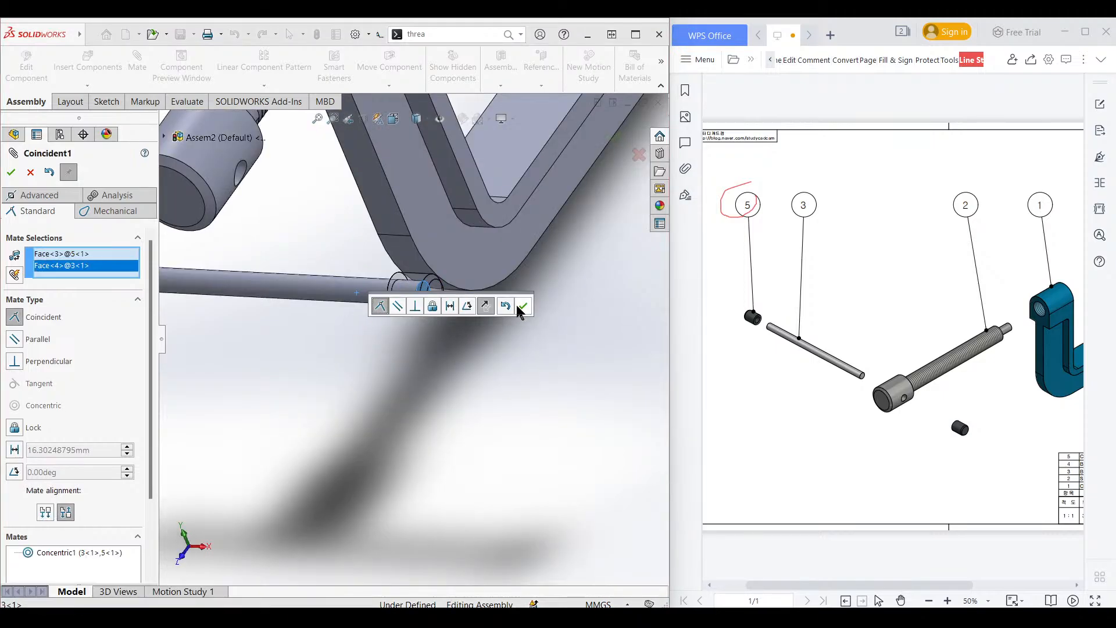
click(521, 306)
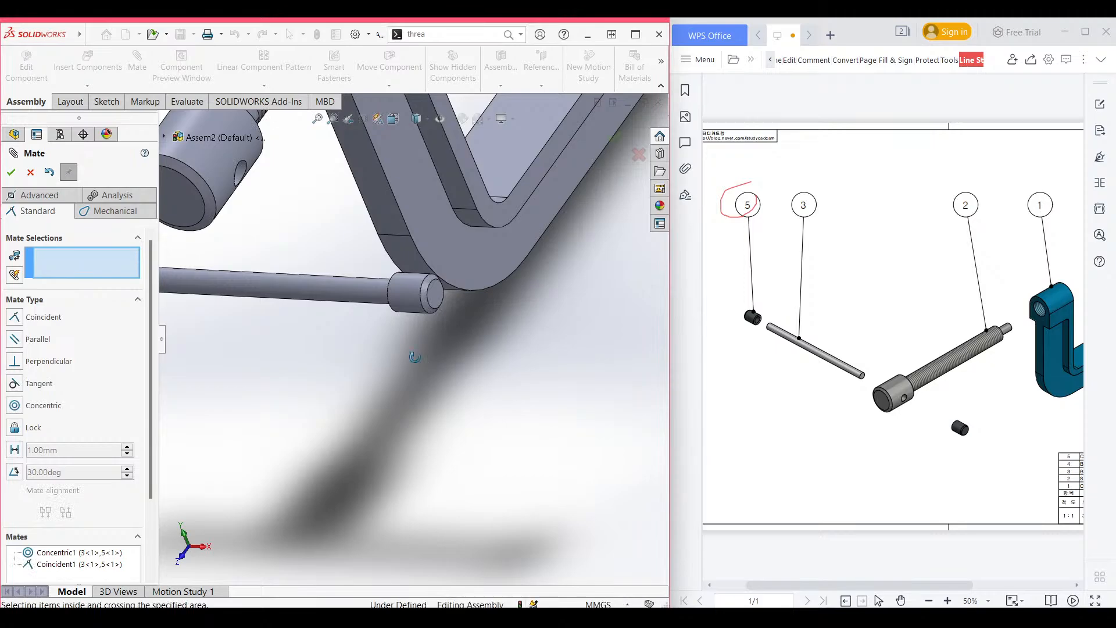
Mate the second cap's cylindrical face concentric with the bar, flipping the alignment so its open end faces the bar.
key(ctrl+1)
scroll(391, 352, up, 2)
scroll(221, 314, down, 3)
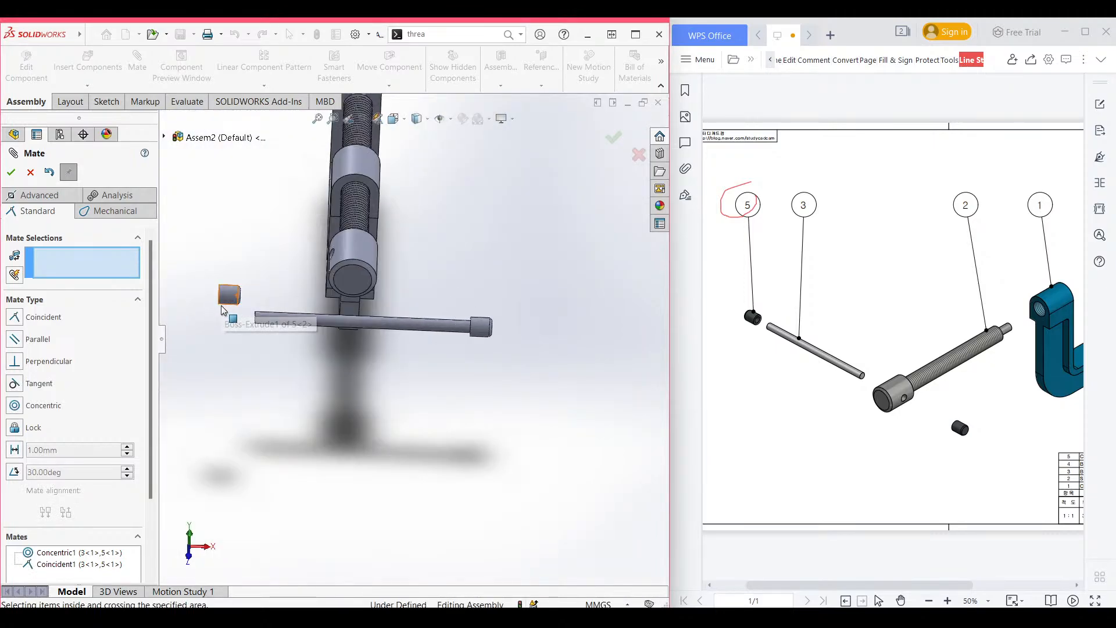
middle_drag(221, 313, 256, 323)
click(232, 310)
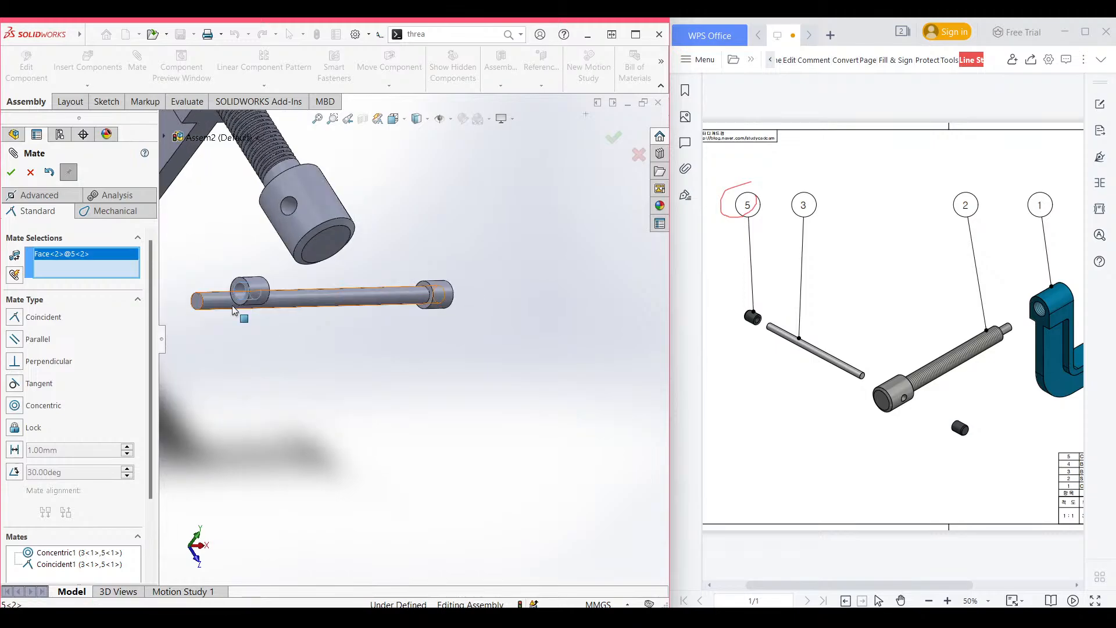
click(234, 303)
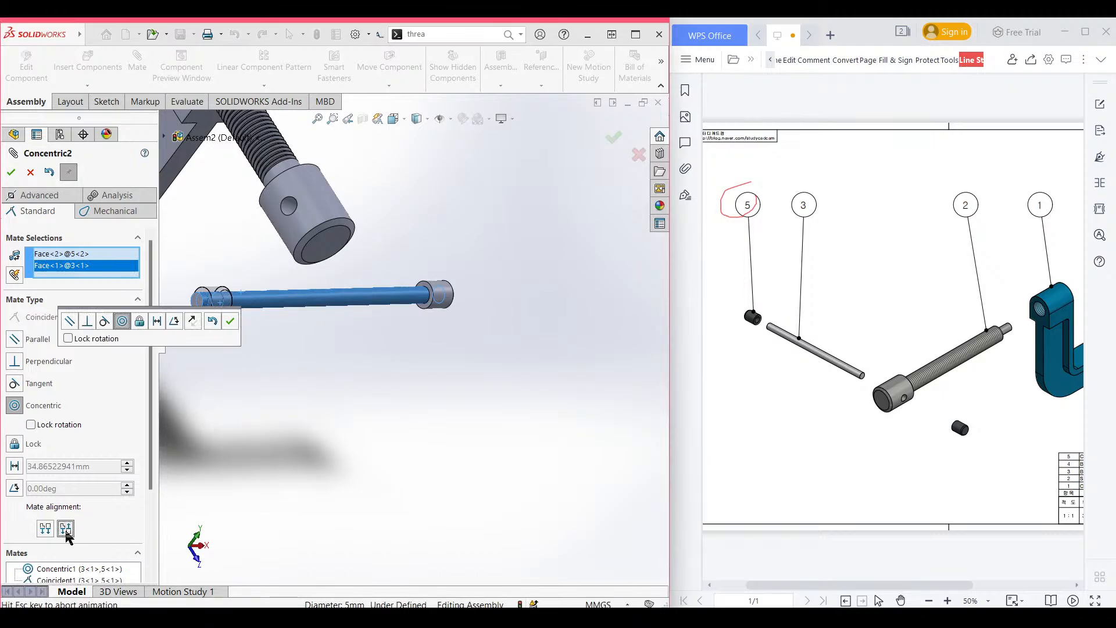
click(230, 323)
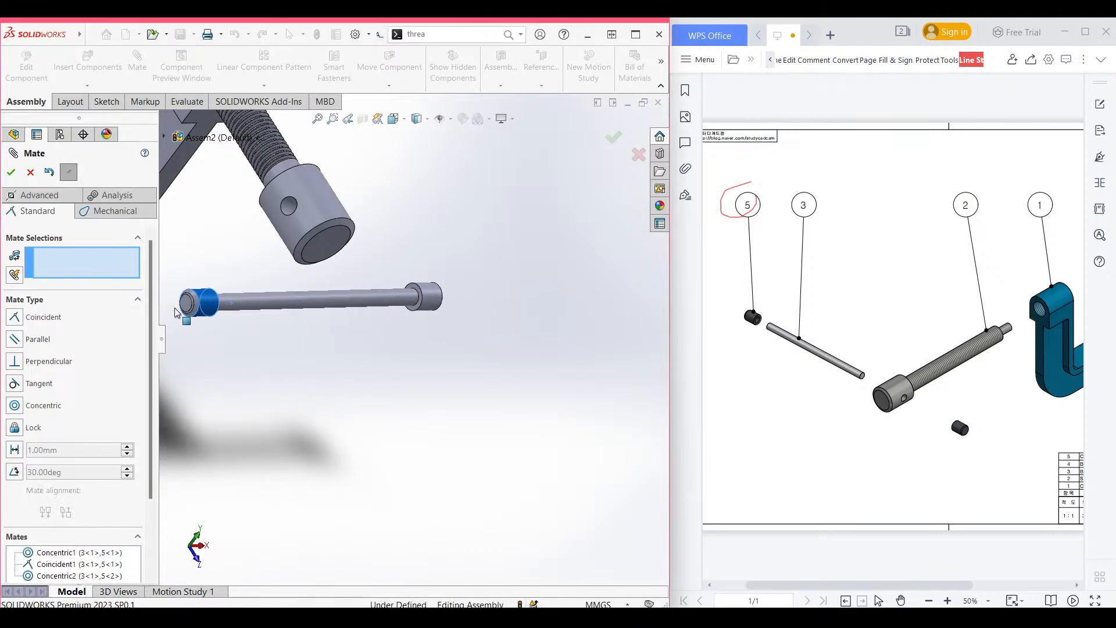
Mate the floor of the second cap's bore coincident with the bar's free end face, and finish mating.
scroll(254, 360, up, 3)
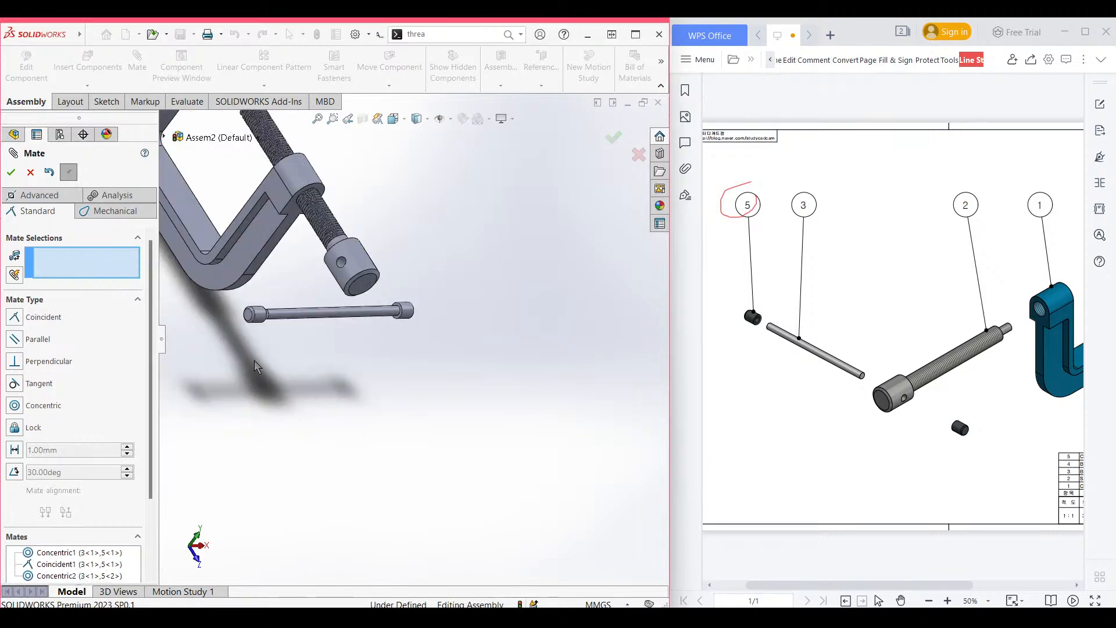
middle_drag(253, 360, 406, 374)
scroll(285, 320, down, 5)
click(272, 287)
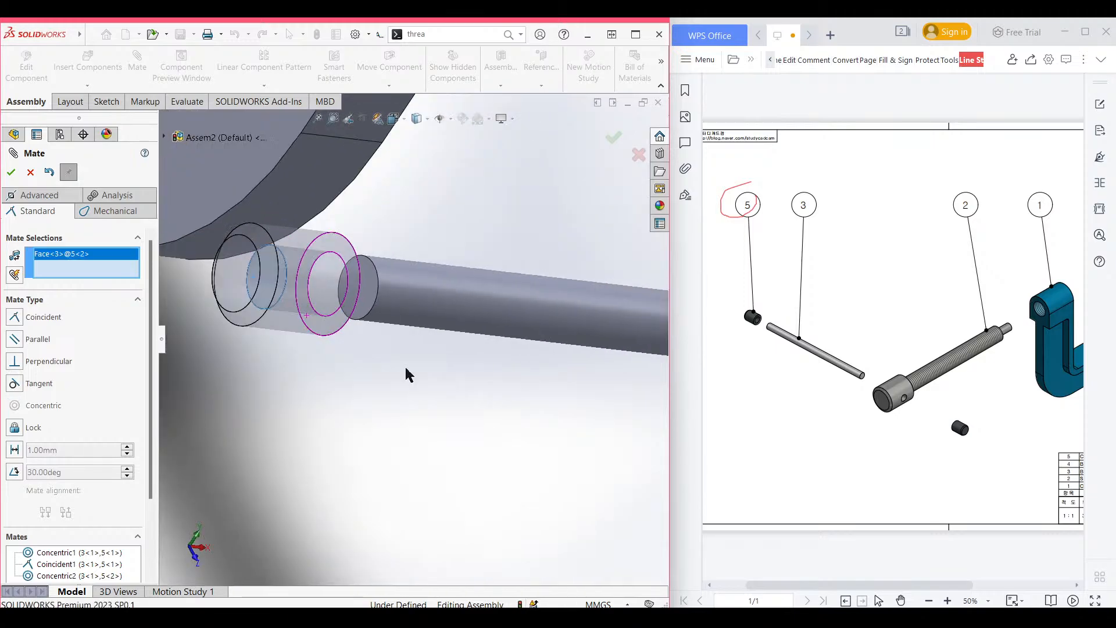
click(358, 302)
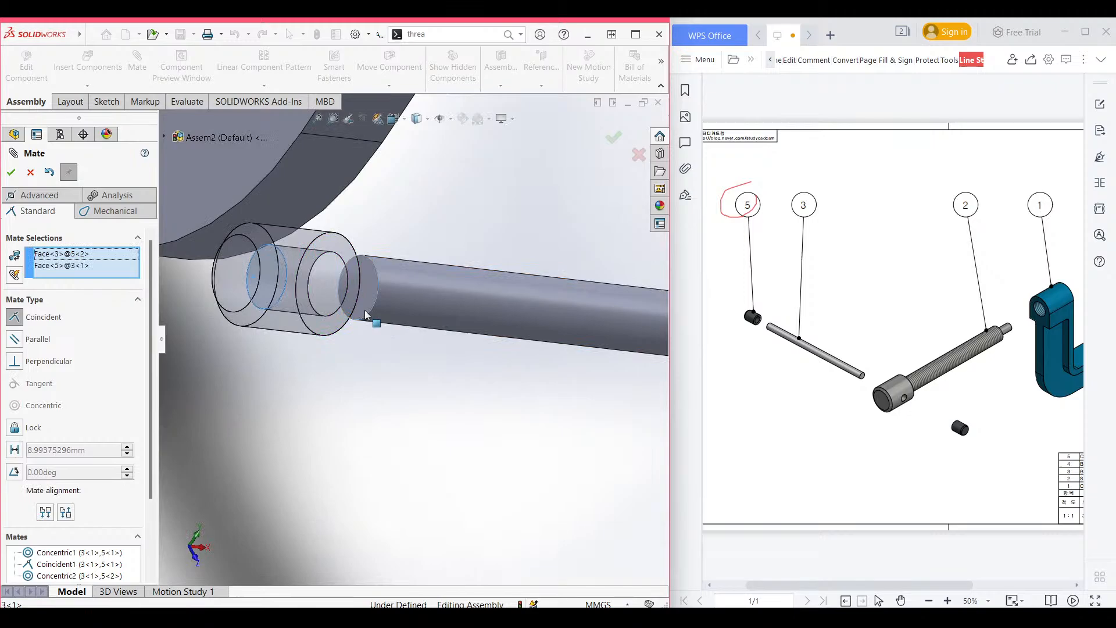
right_click(375, 412)
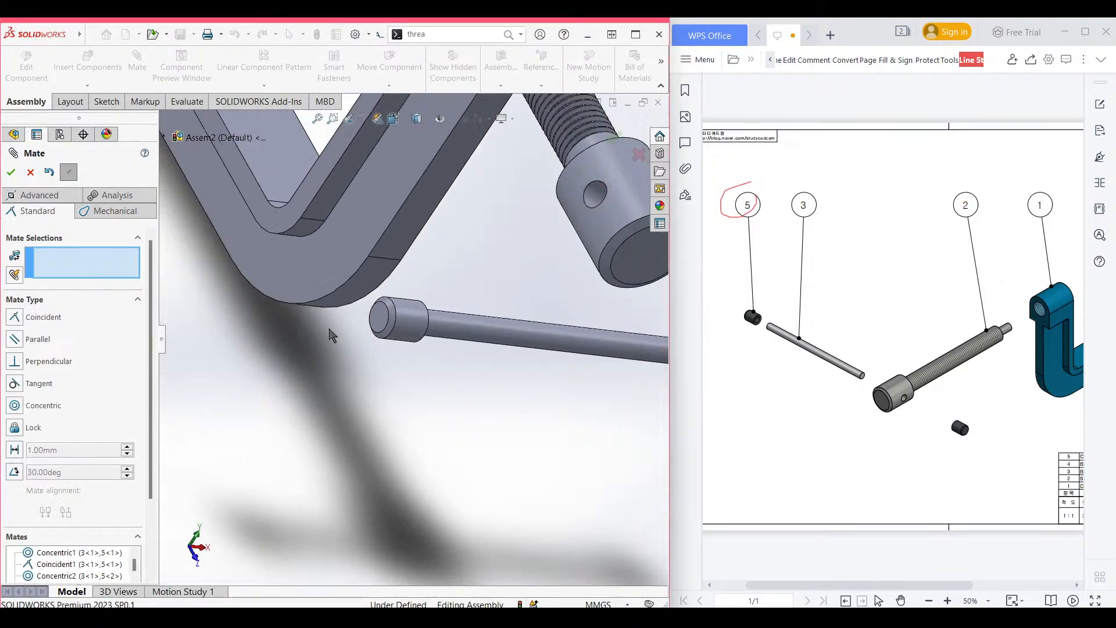
click(11, 173)
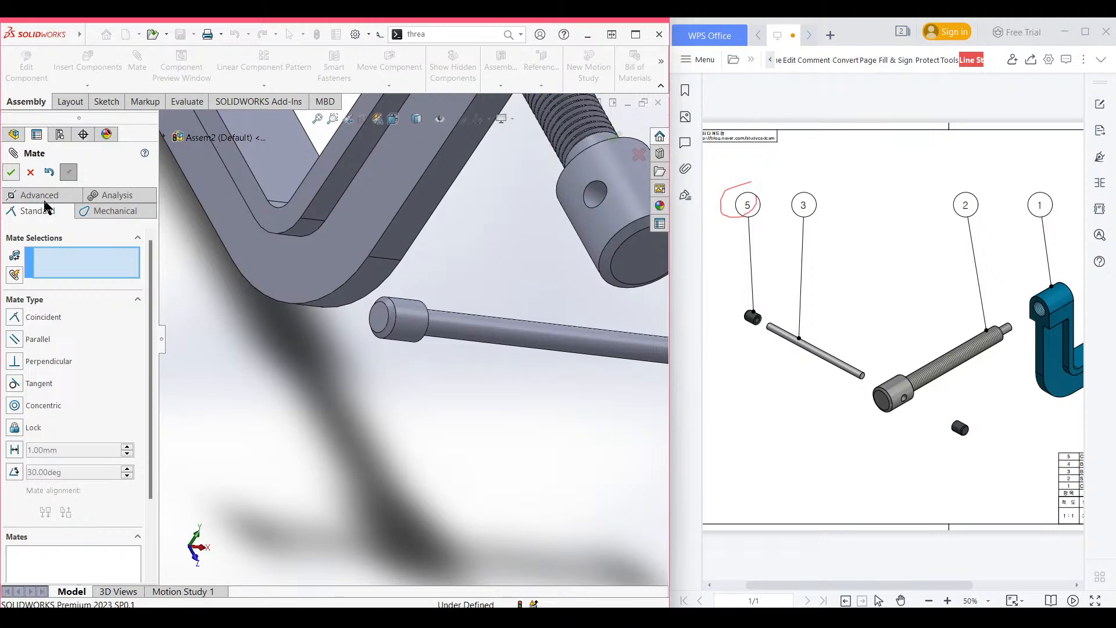
Mate the bar concentric with the cross hole in the screw head.
scroll(325, 372, up, 3)
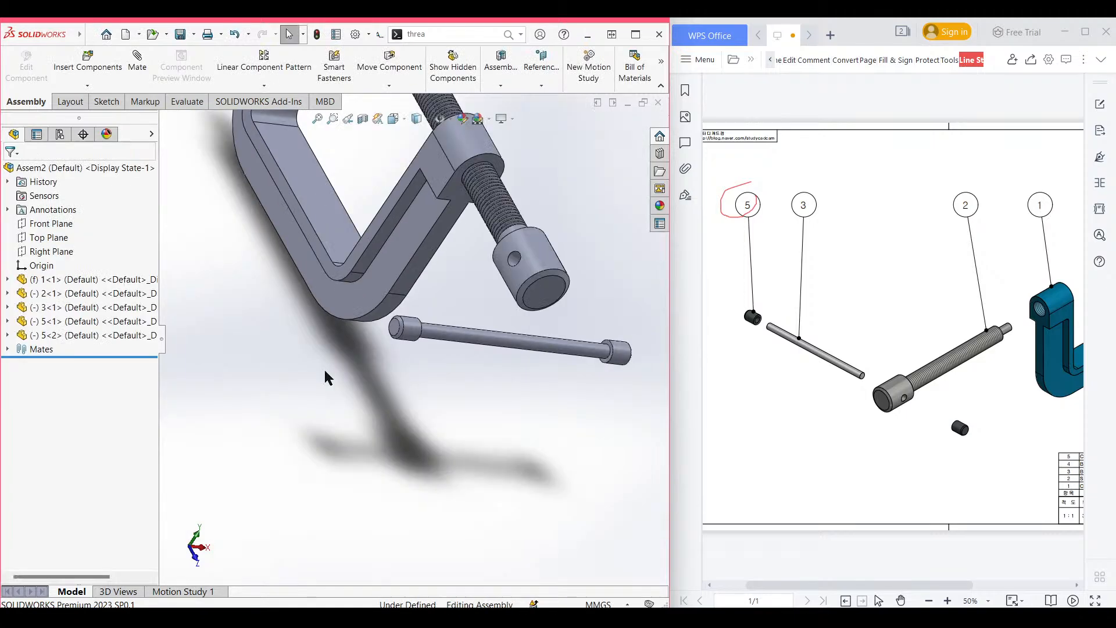
key(ctrl+7)
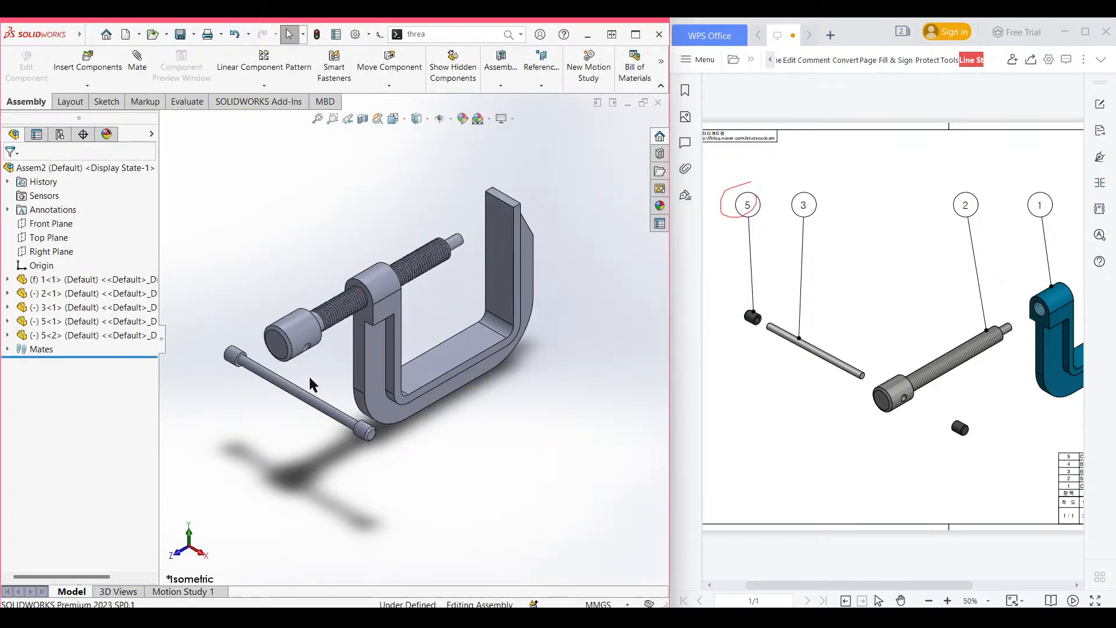
scroll(305, 373, down, 3)
scroll(325, 326, down, 2)
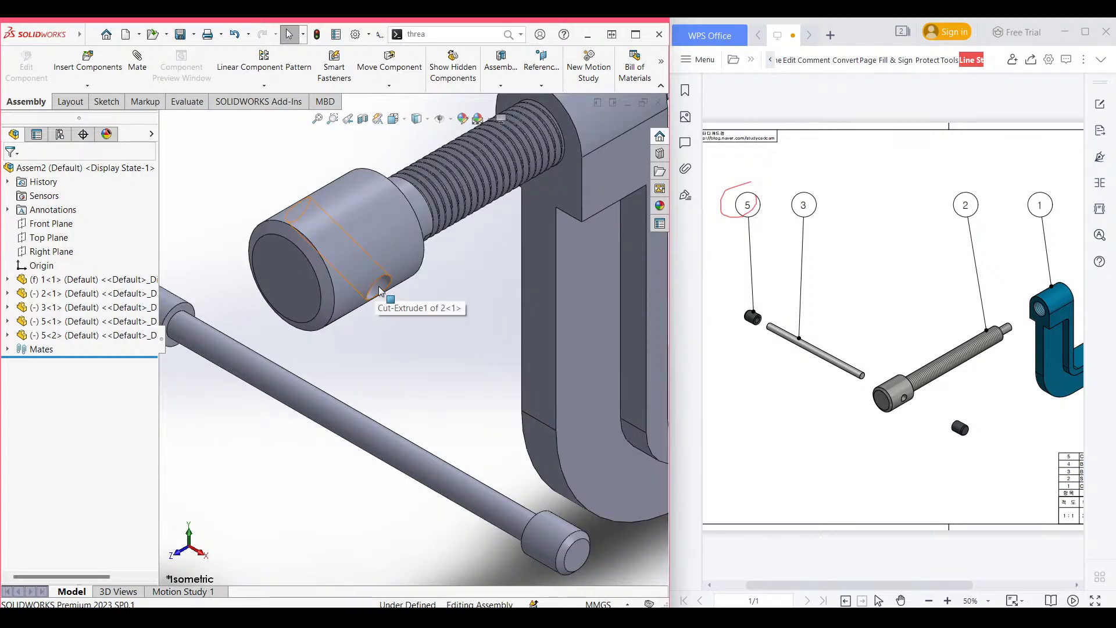
click(136, 69)
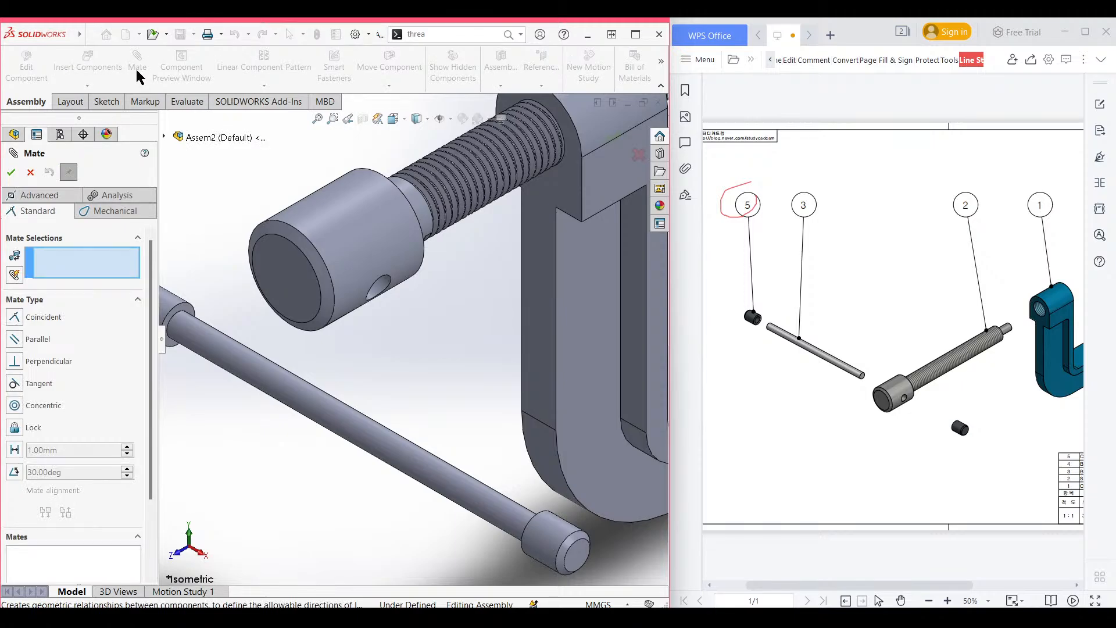
click(375, 293)
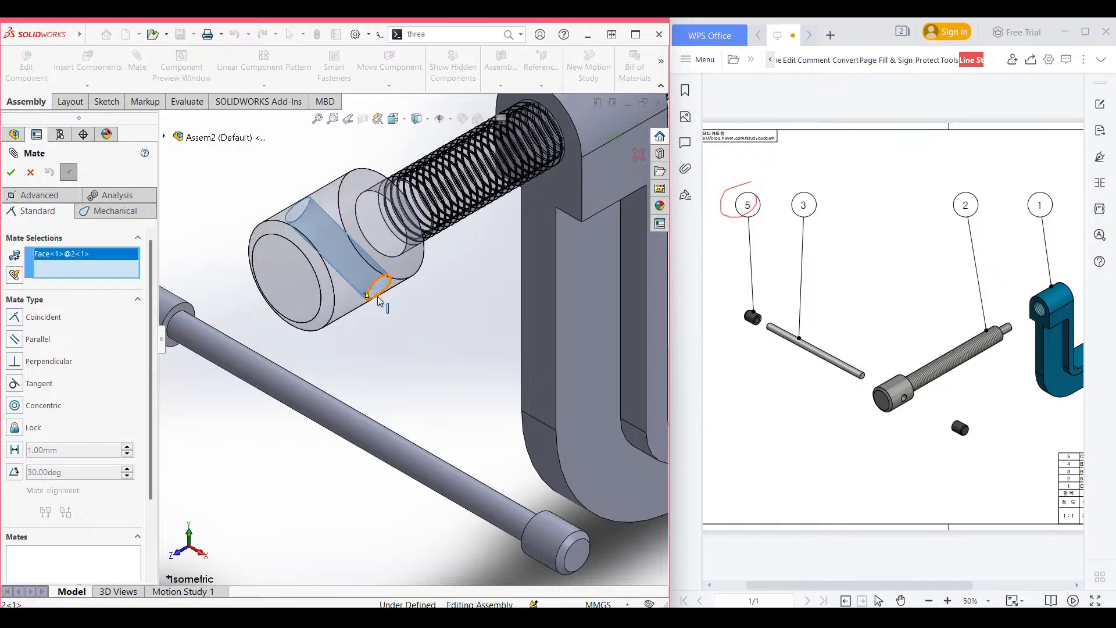
click(330, 412)
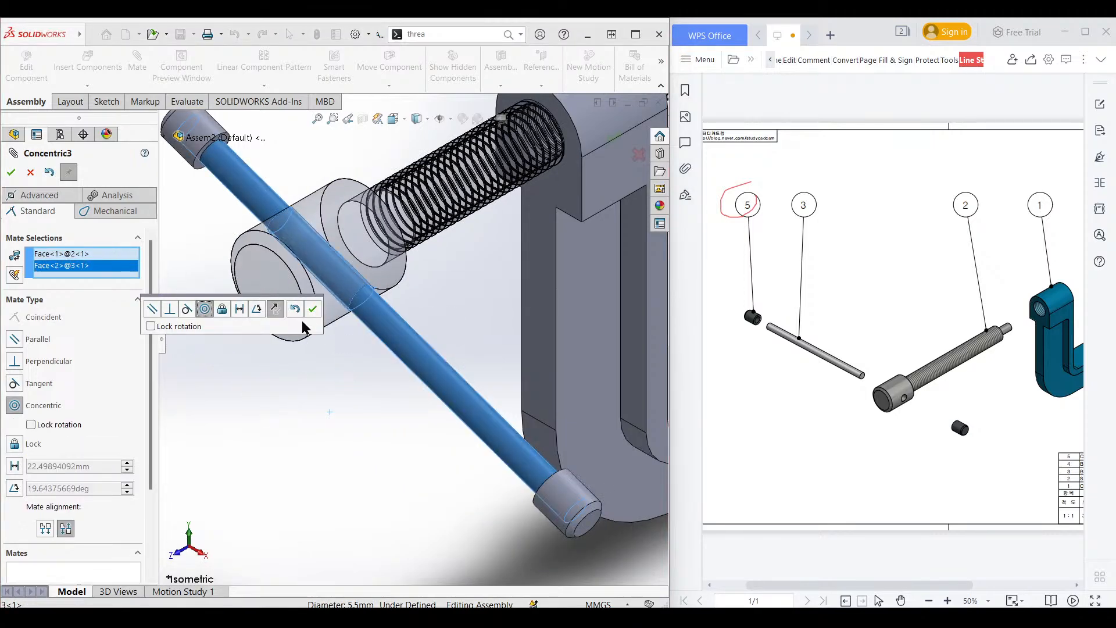
click(313, 310)
scroll(350, 343, up, 5)
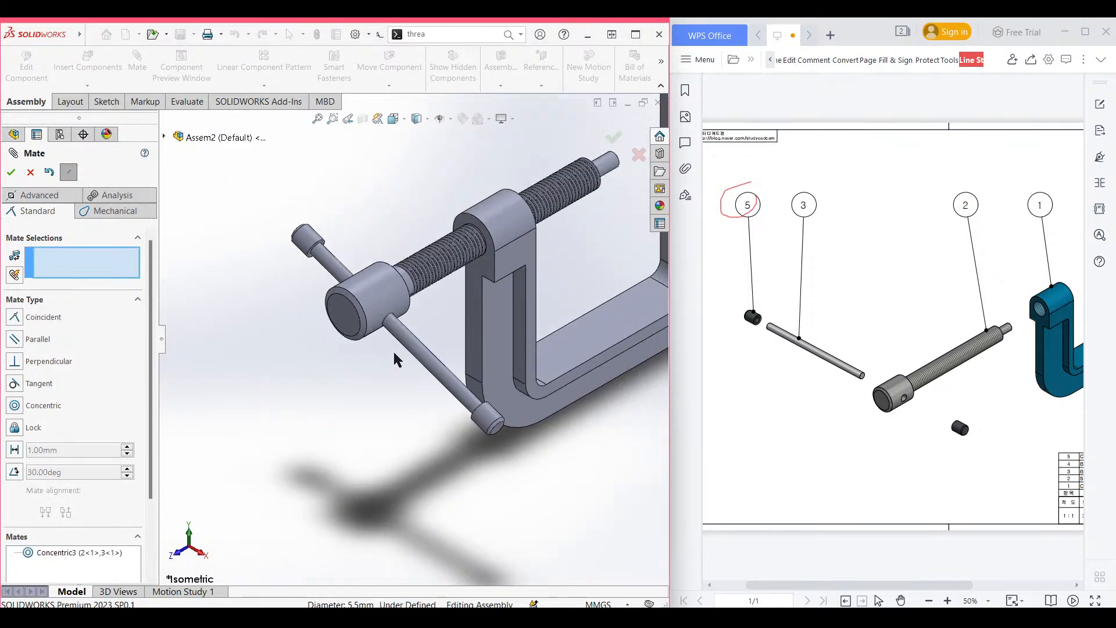
Slide the bar through the head's cross hole and swing it to turn the screw.
drag(439, 365, 421, 300)
scroll(433, 291, down, 2)
drag(496, 303, 508, 365)
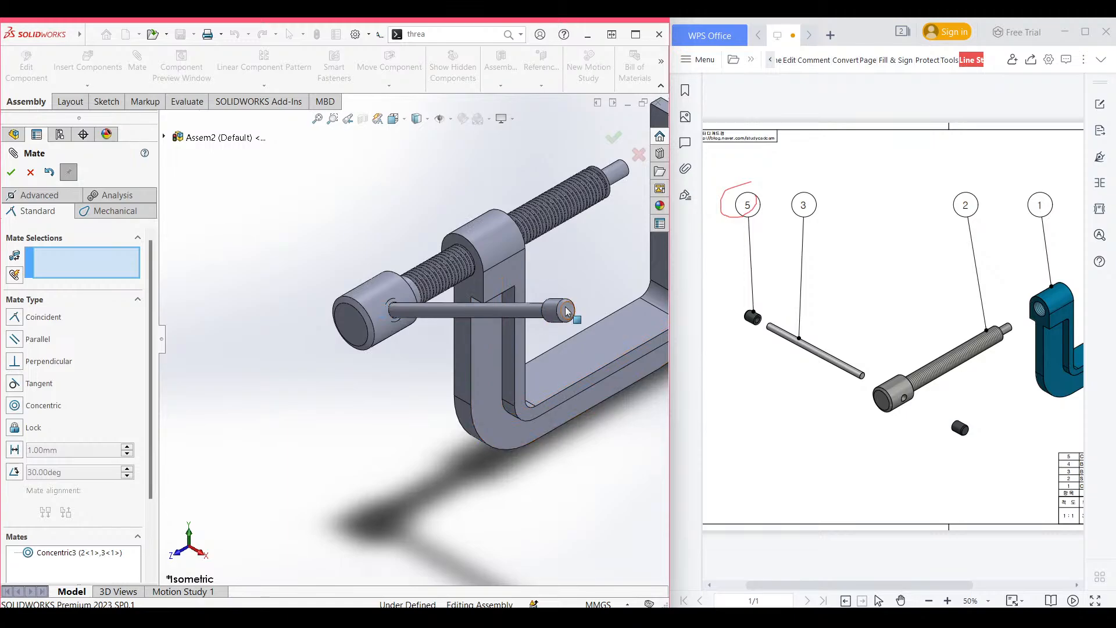
Add a 45 mm distance mate between the centre of the second cap's outer end and the centre of the screw head's end face.
scroll(568, 306, down, 3)
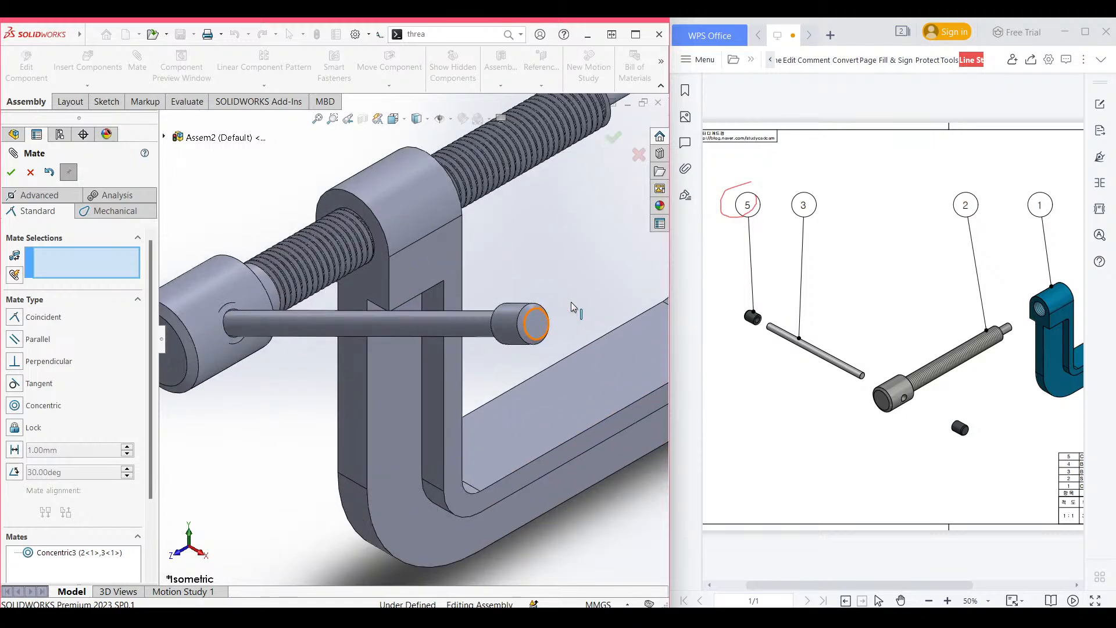
click(537, 314)
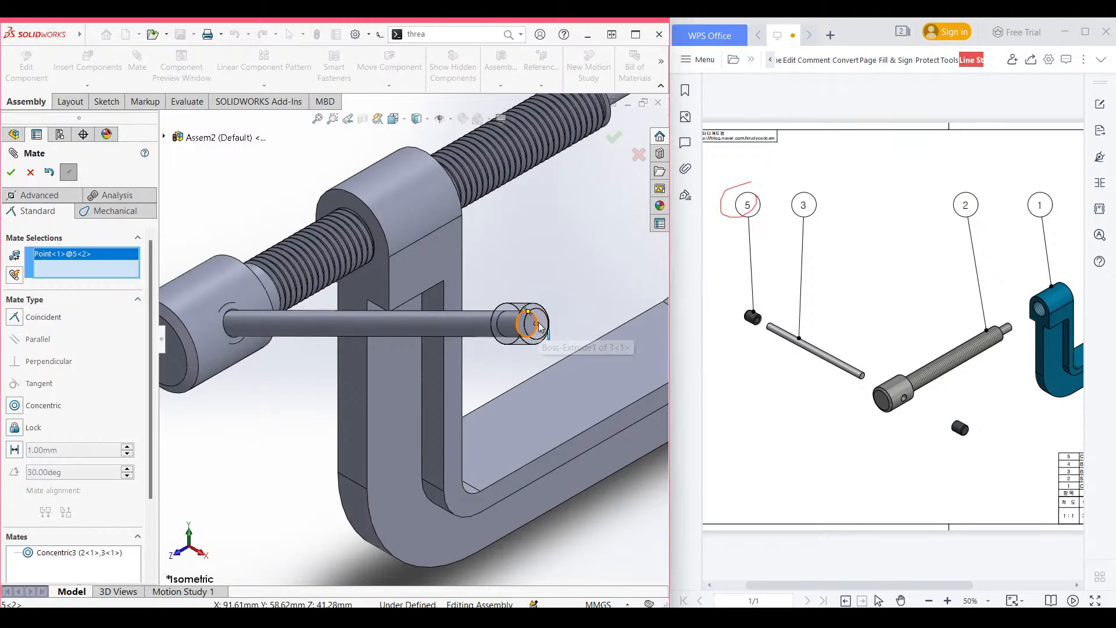
scroll(341, 366, up, 3)
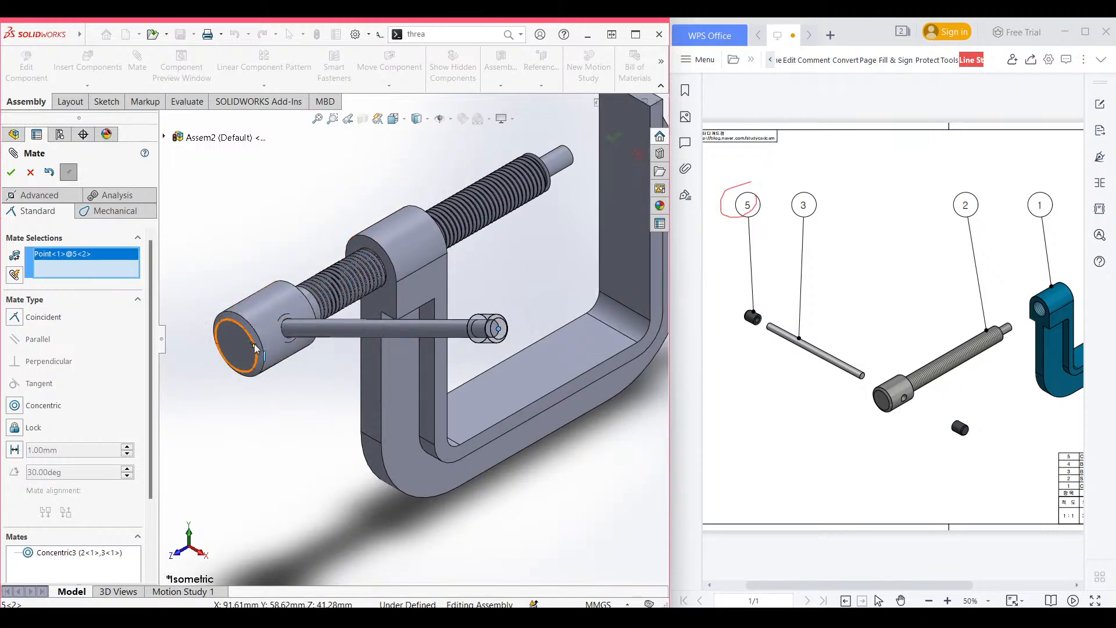
click(254, 347)
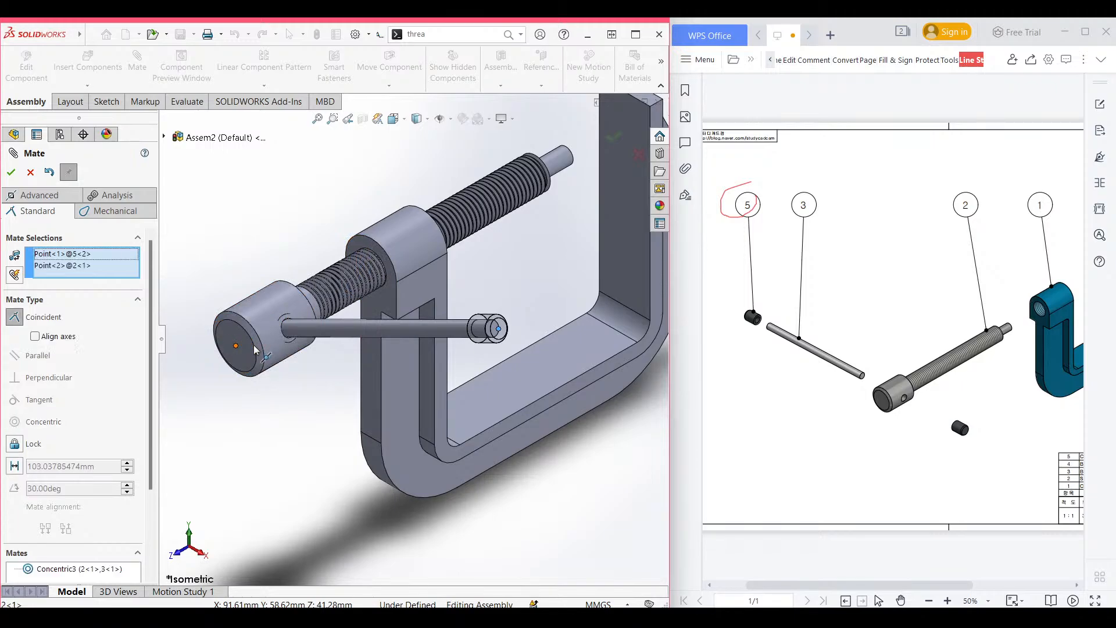
click(15, 466)
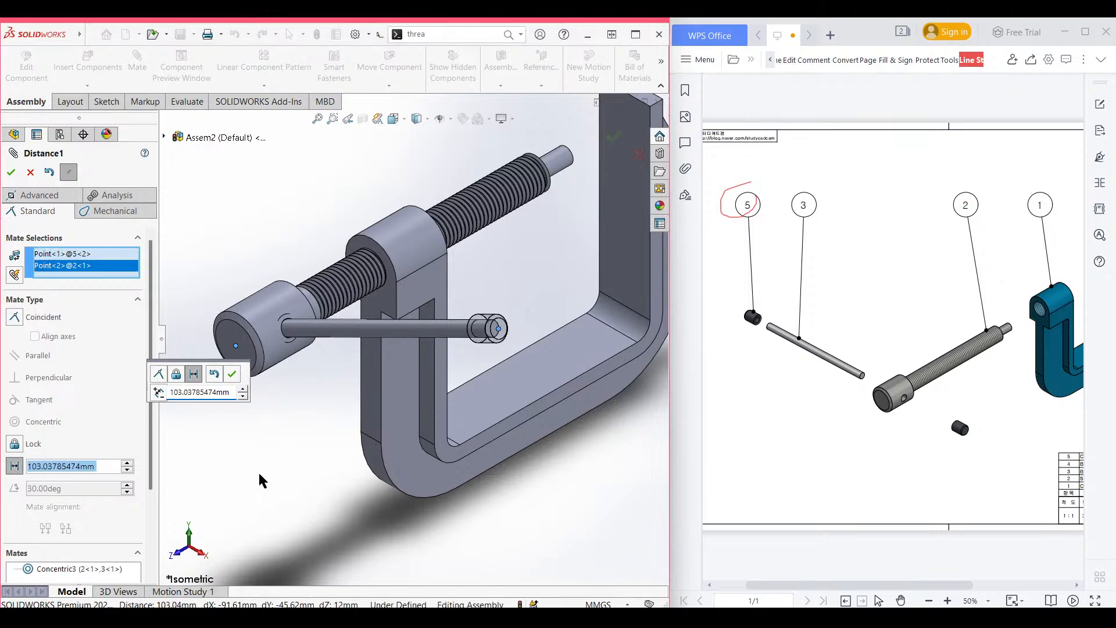
text(50)
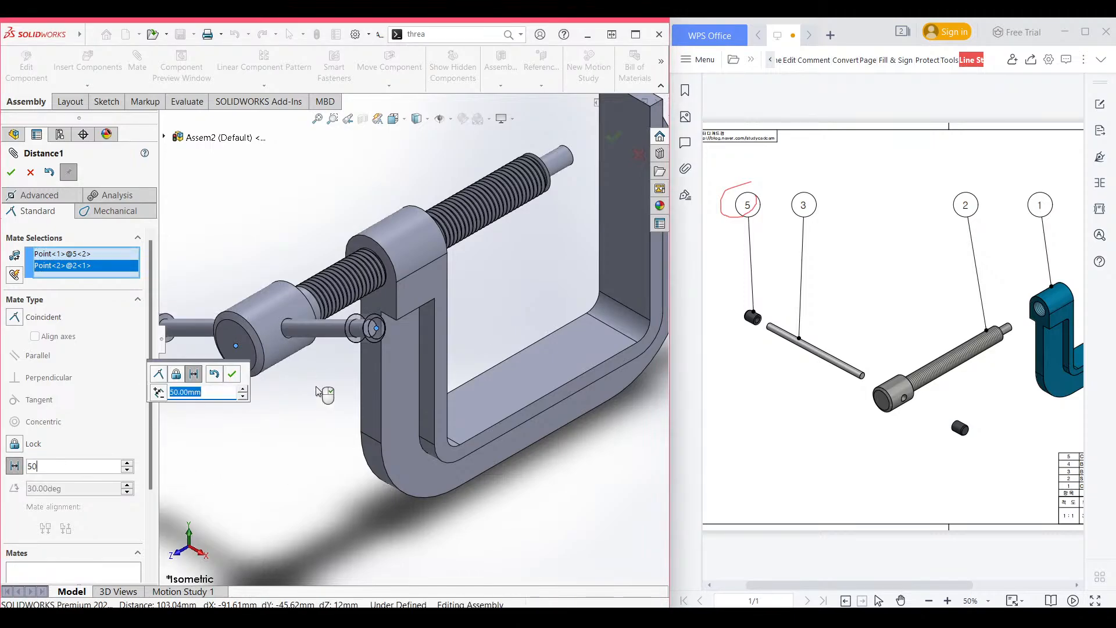
key(Return)
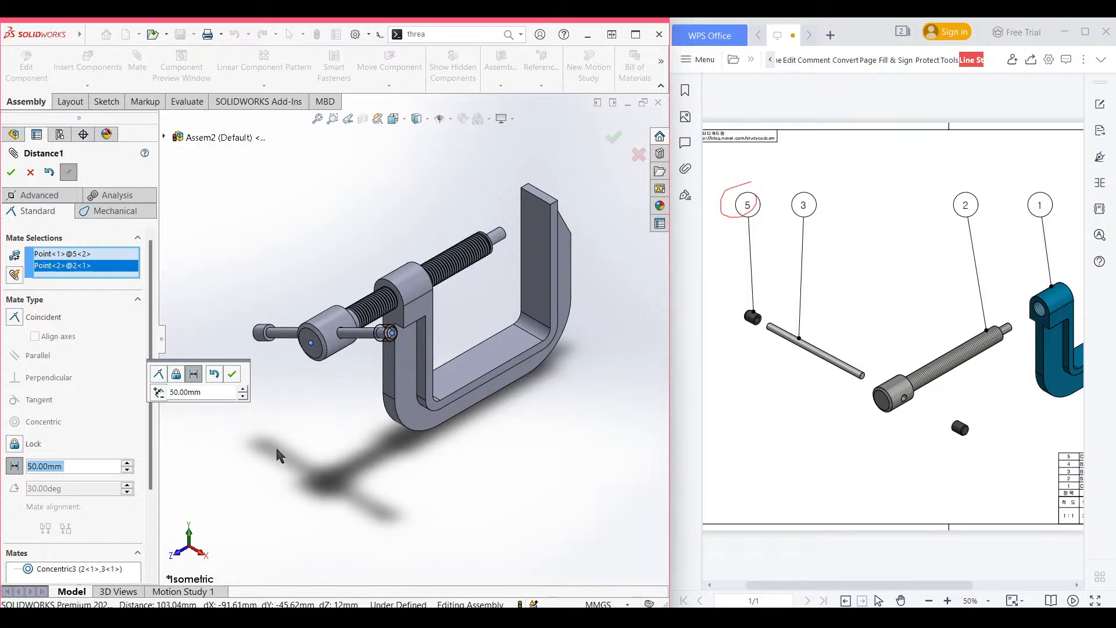
text(45)
key(Return)
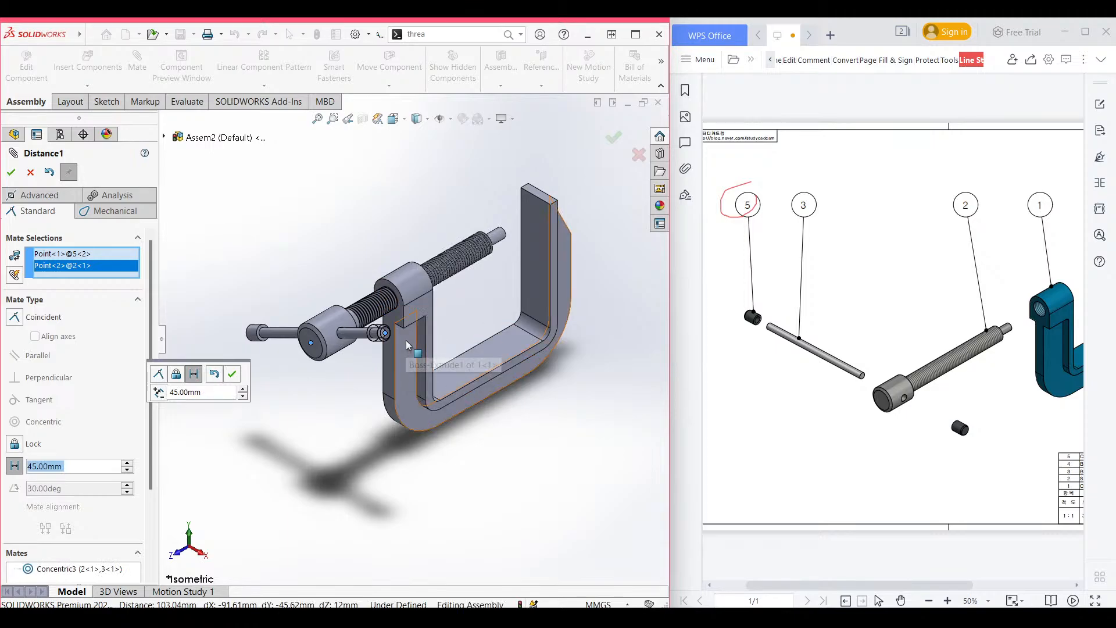
click(233, 374)
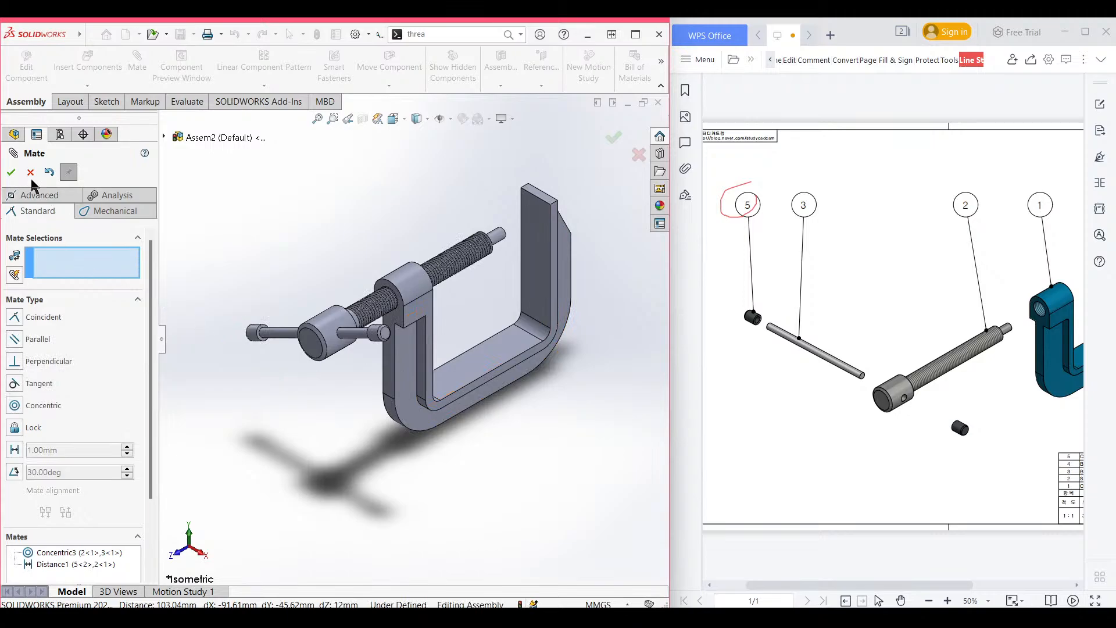
Bring the busher into view on the WPS Office drawing, and insert part file 4 above the screw's tip near the clamp jaw.
drag(821, 584, 1024, 567)
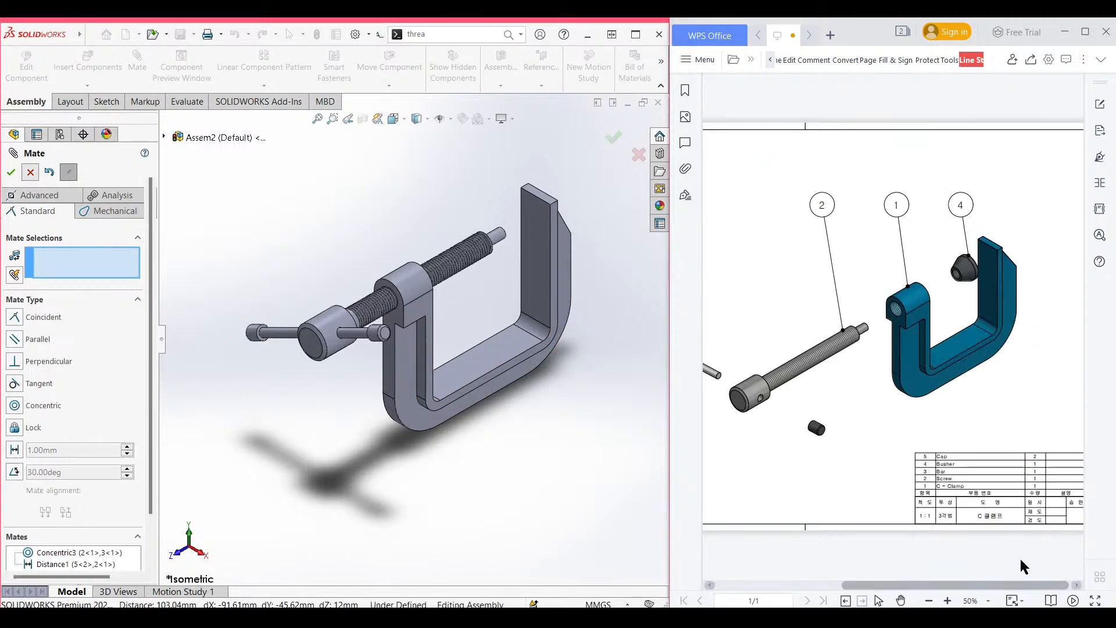
mouse_move(965, 210)
mouse_down()
mouse_move(962, 309)
mouse_move(965, 211)
mouse_up()
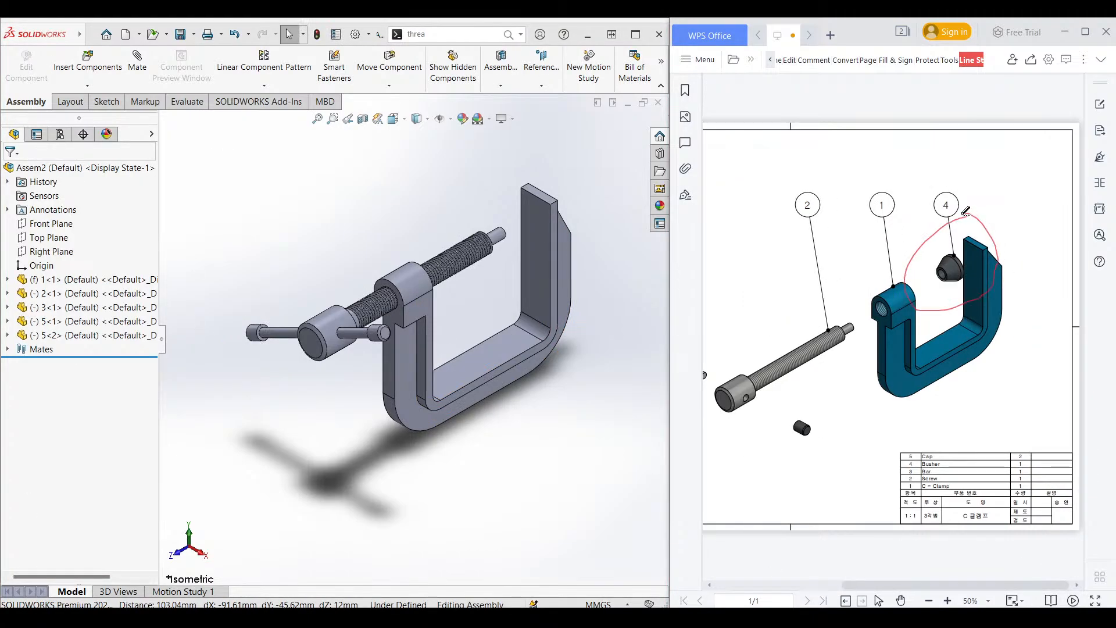
key(ctrl+z)
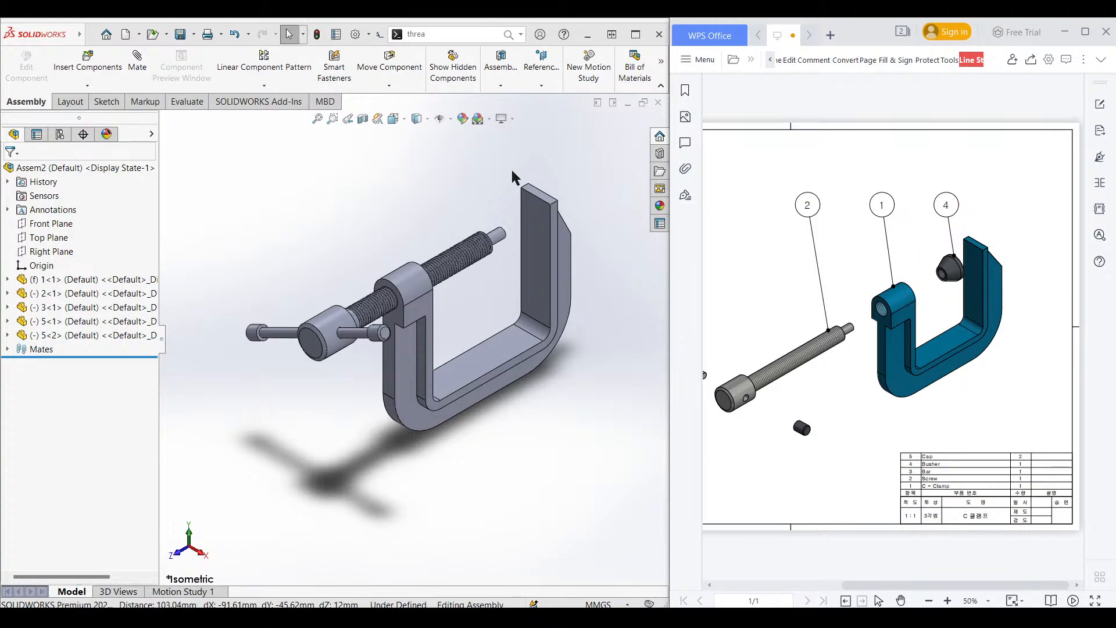
click(95, 57)
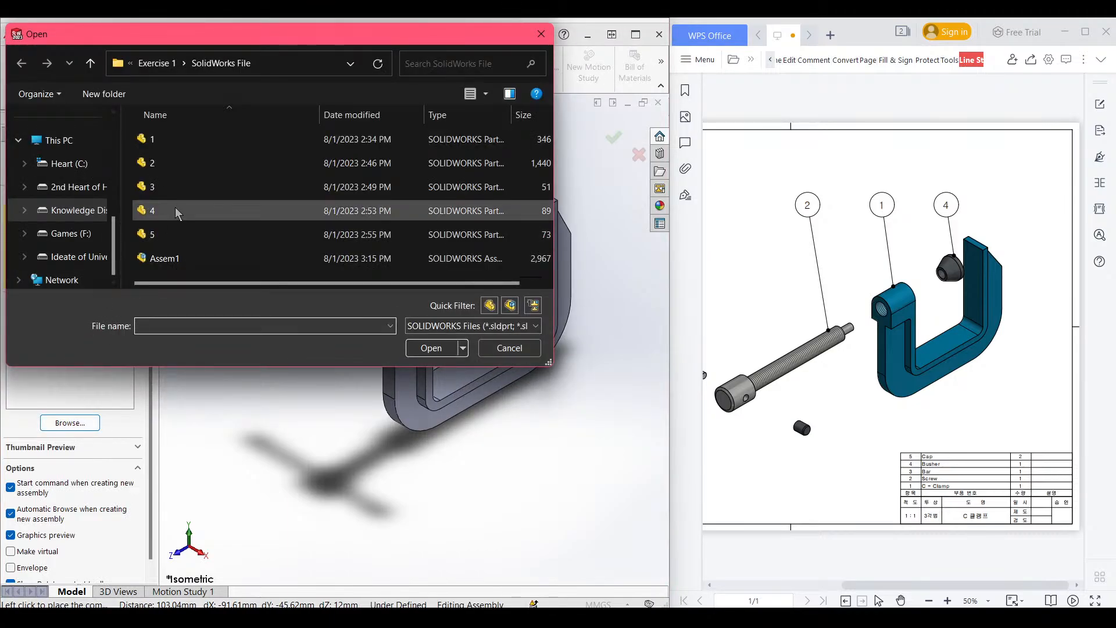
click(178, 222)
click(430, 349)
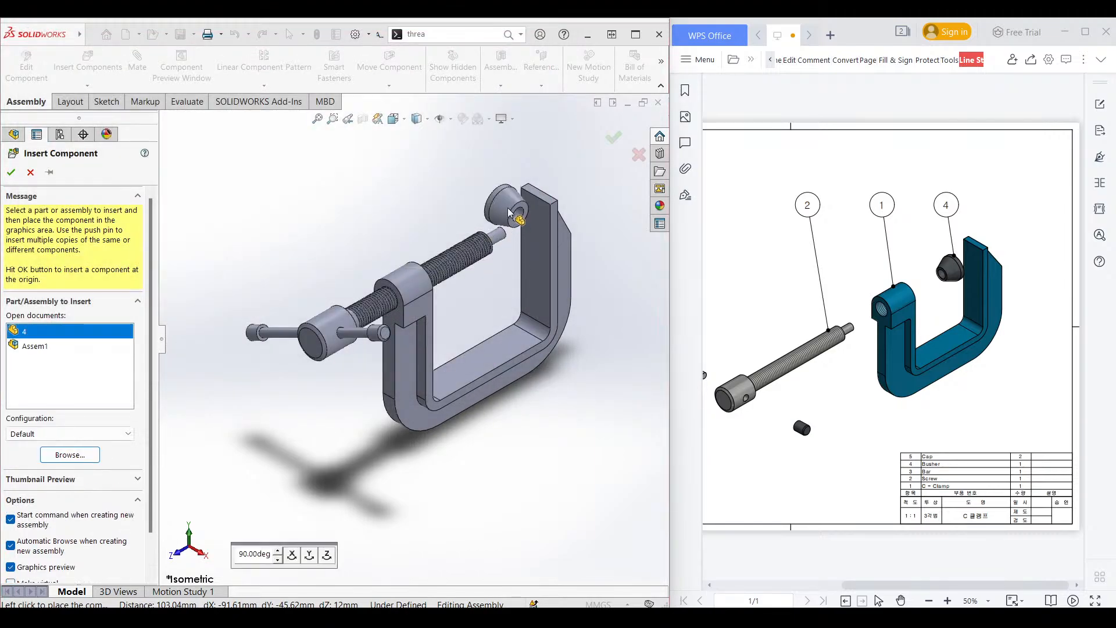
click(495, 204)
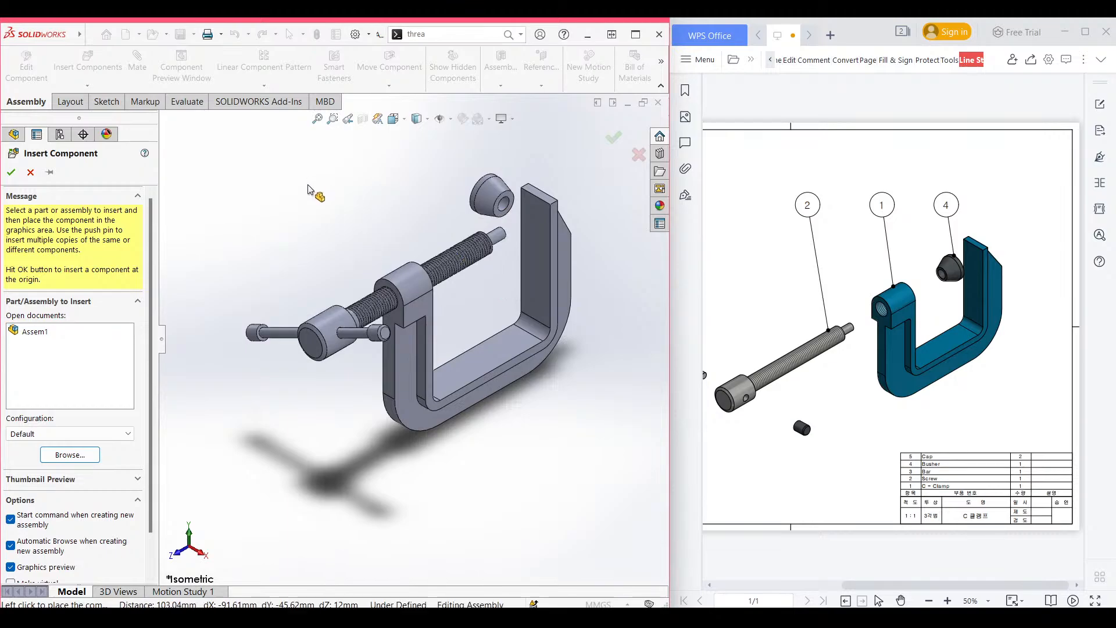
Mate the busher's bore concentric with the plain pin at the screw's tip.
scroll(381, 206, down, 3)
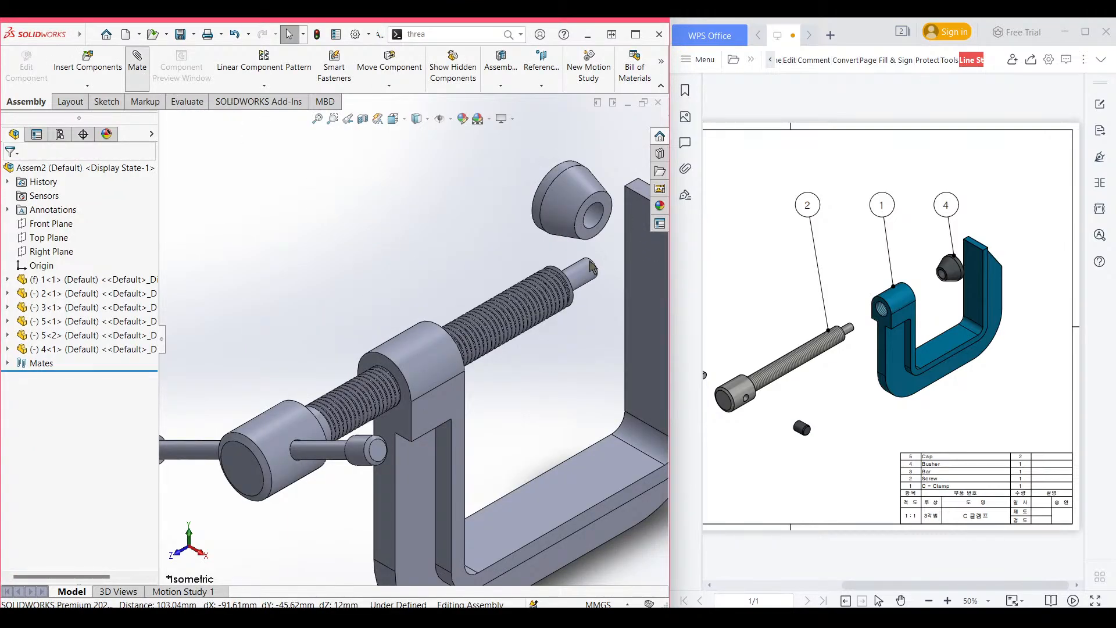
click(595, 218)
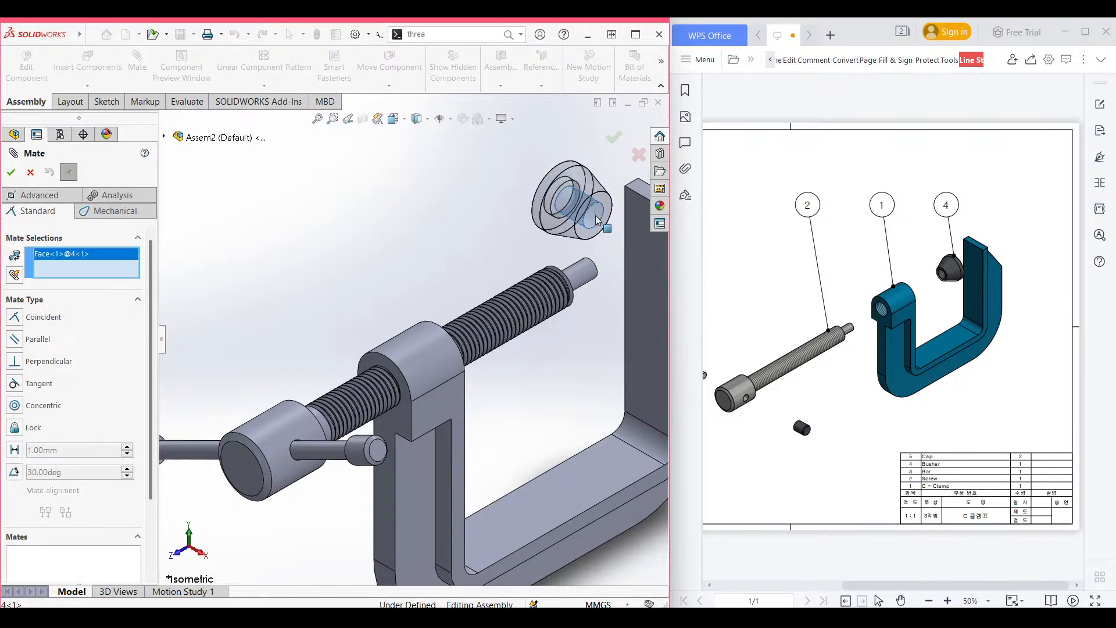
click(589, 274)
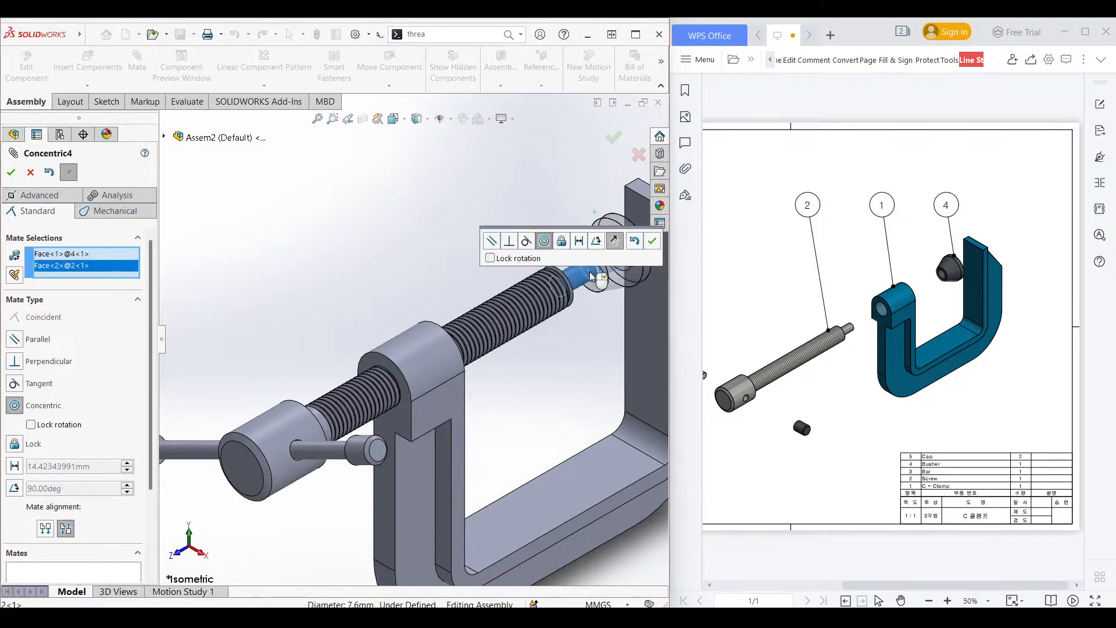
key(f)
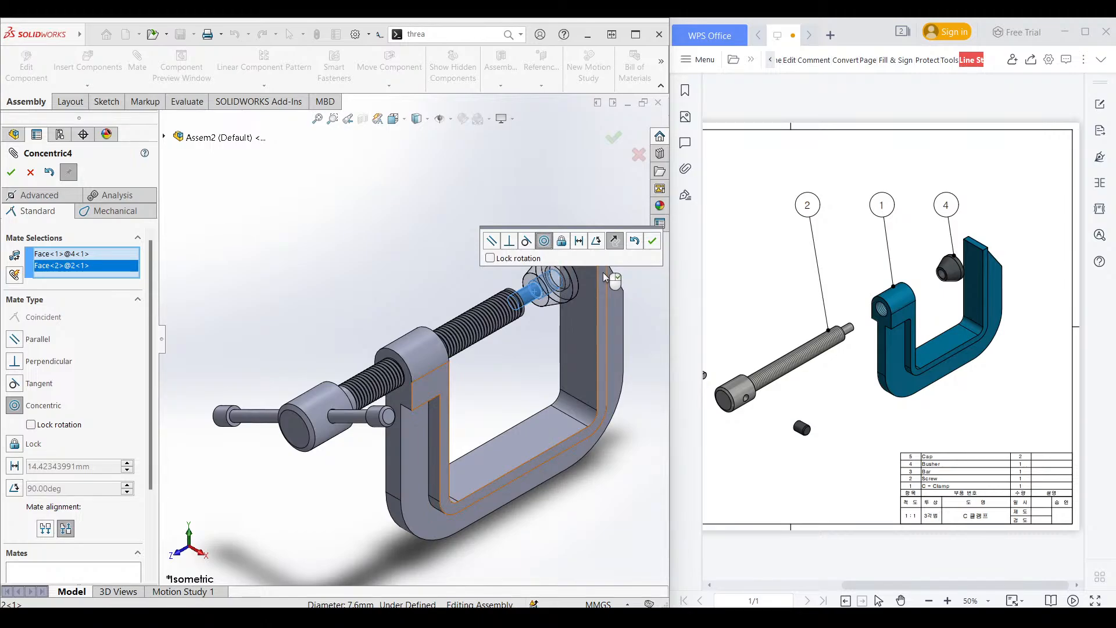
click(654, 240)
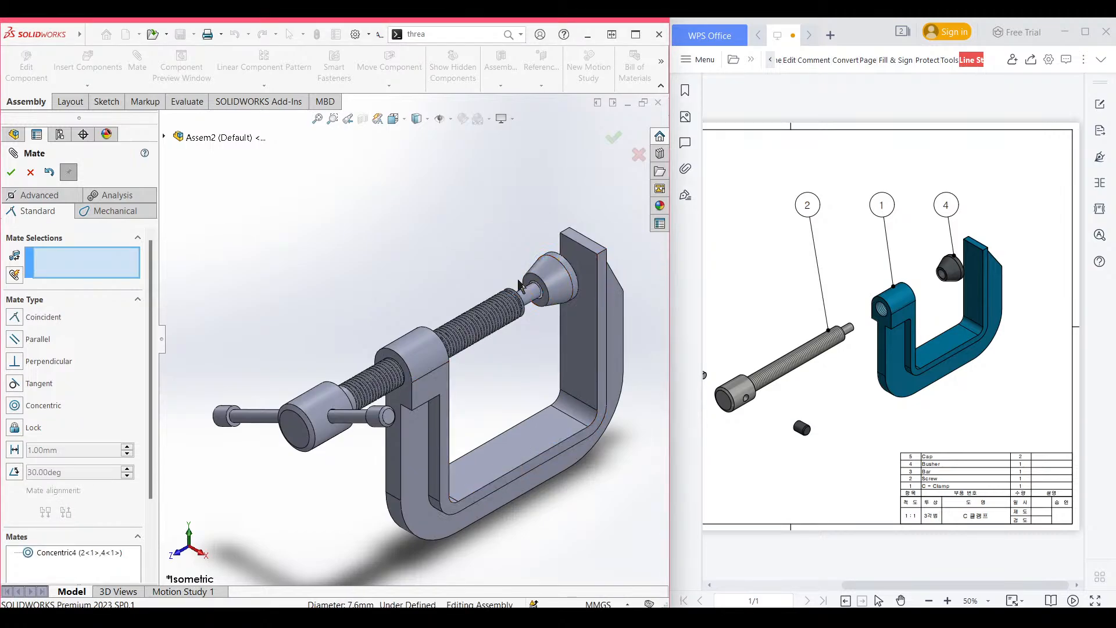
Mate the busher's wide flat face coincident with the clamp jaw's inner face, finish mating and restore the isometric view.
scroll(558, 288, down, 2)
scroll(558, 287, down, 1)
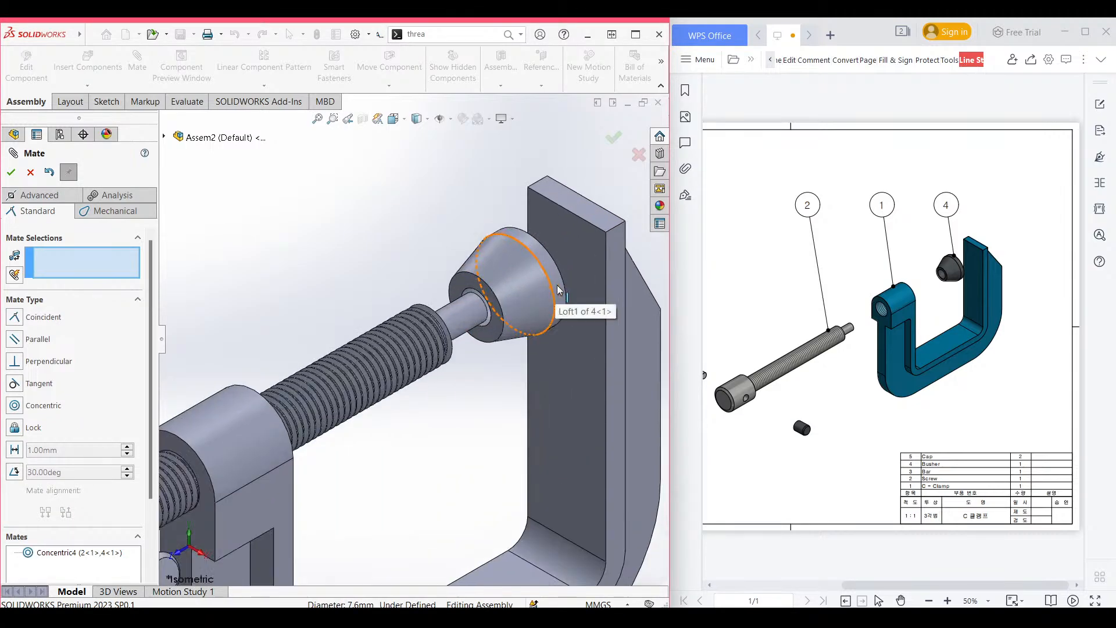
scroll(591, 283, up, 1)
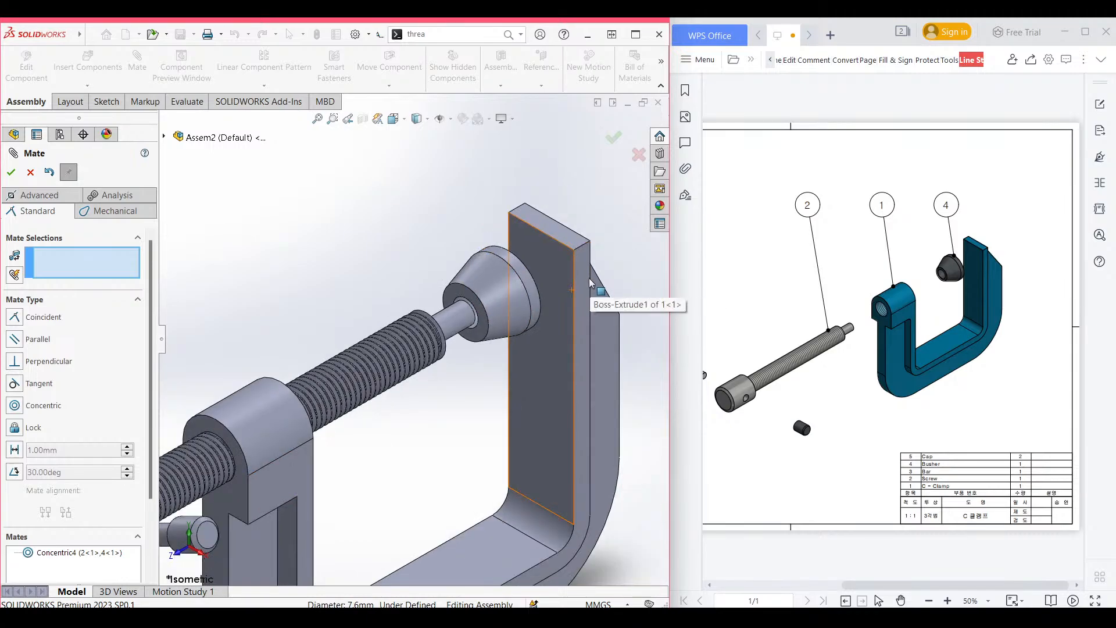
middle_drag(495, 263, 462, 297)
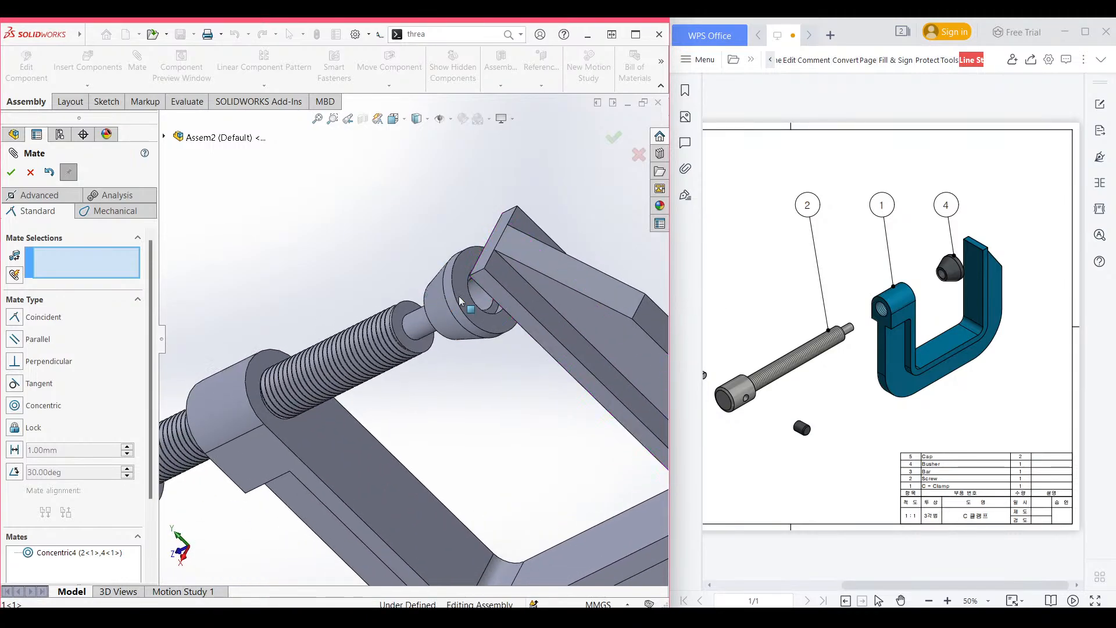
click(463, 297)
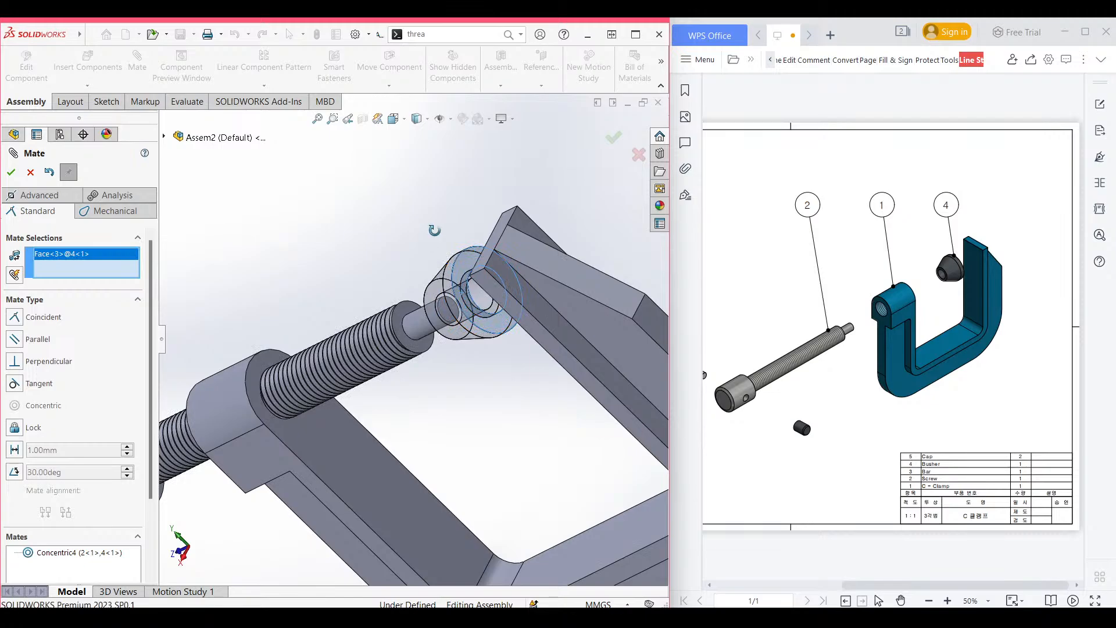
middle_drag(438, 247, 549, 280)
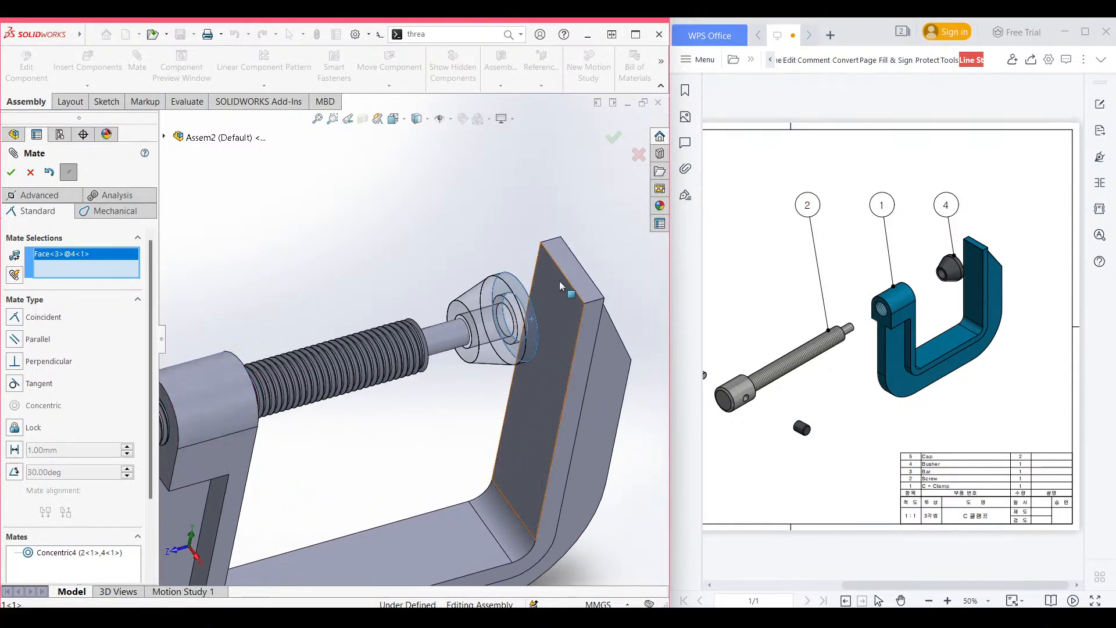
click(560, 281)
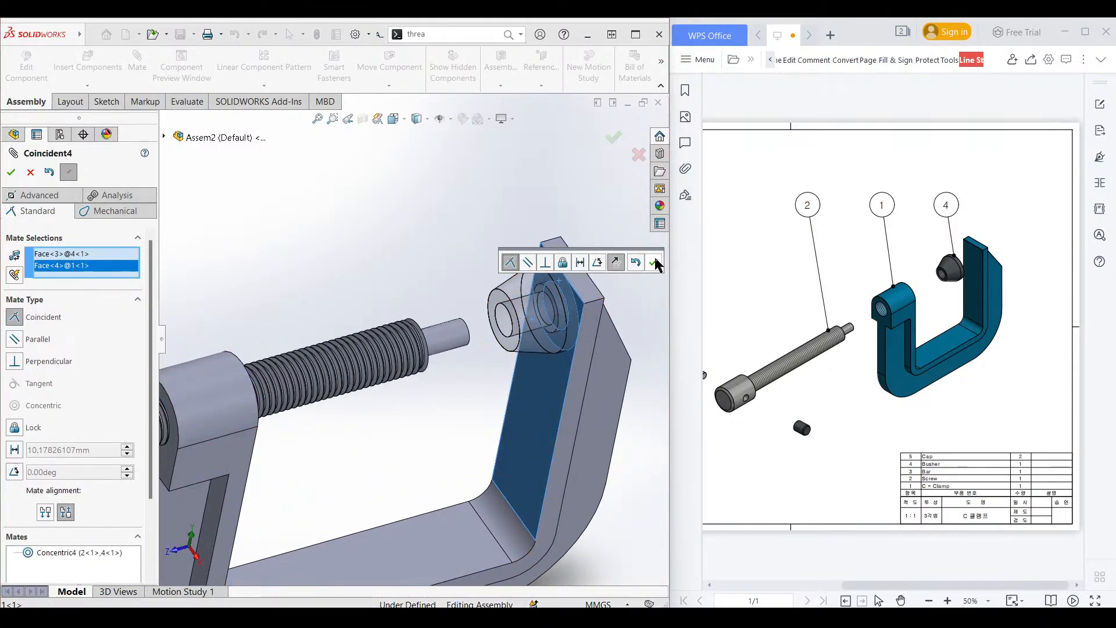
click(655, 266)
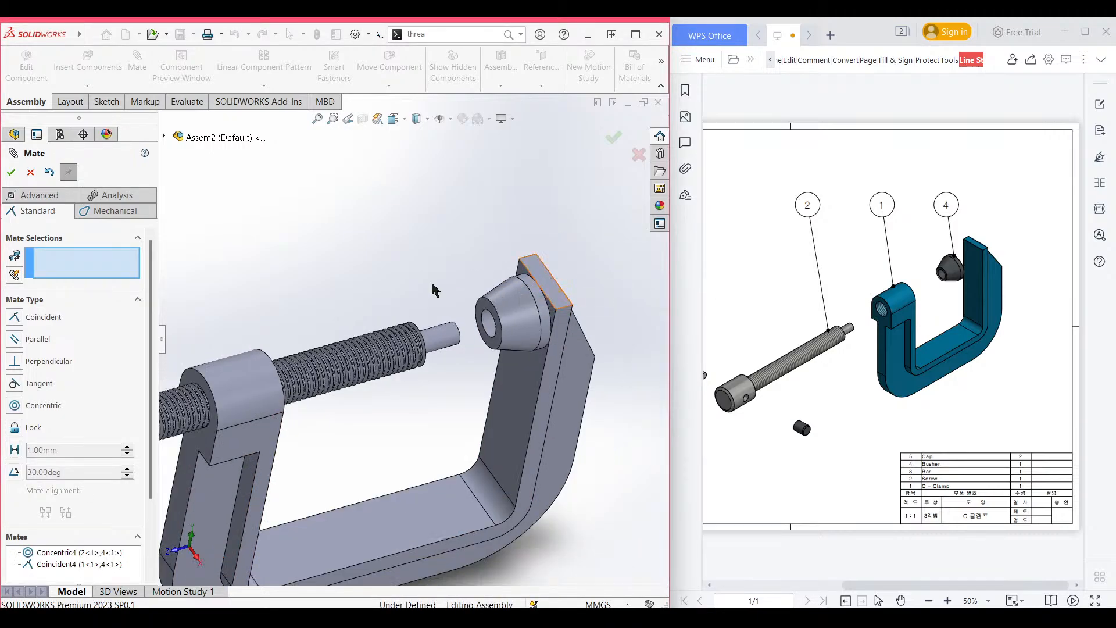
click(11, 175)
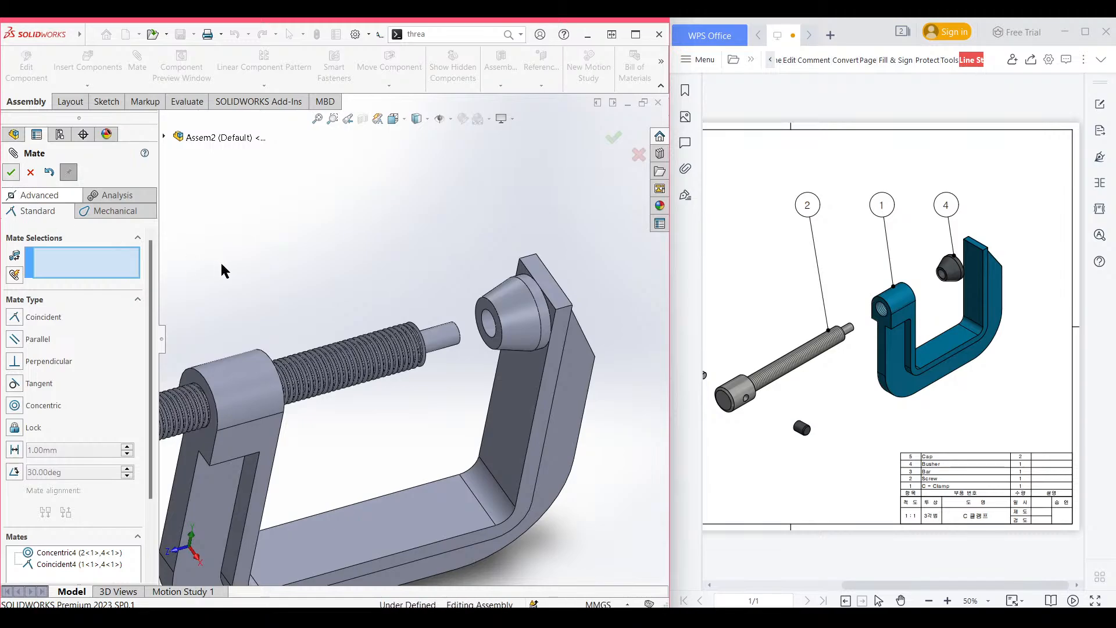
key(ctrl+7)
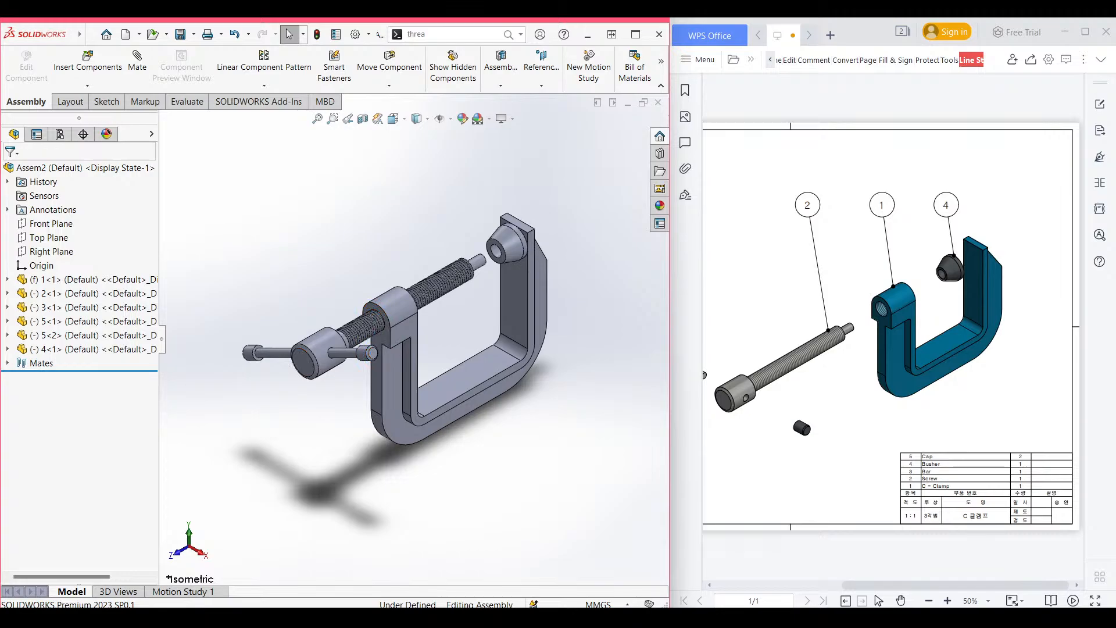
List the assembly's mates and highlight the screw mate between the clamp and the screw.
click(7, 363)
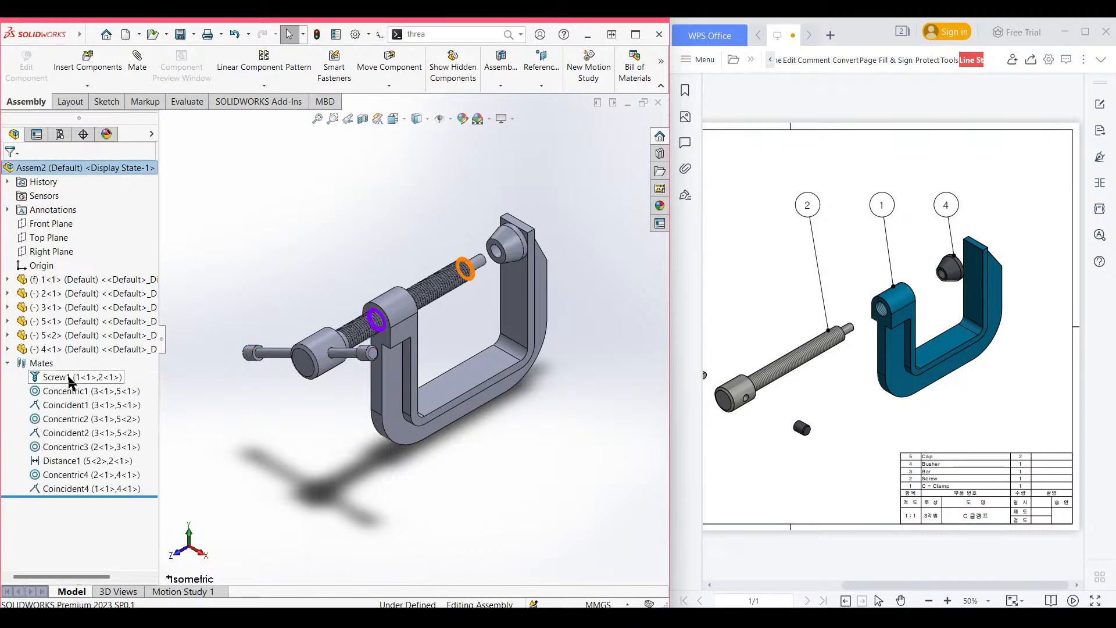
click(69, 378)
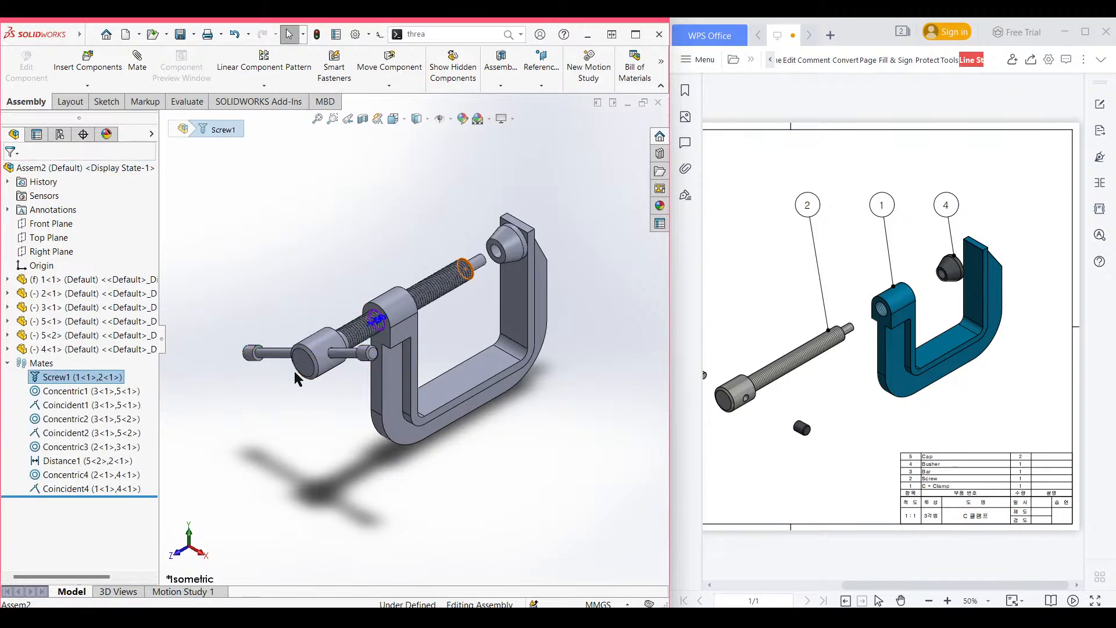
click(409, 442)
click(339, 467)
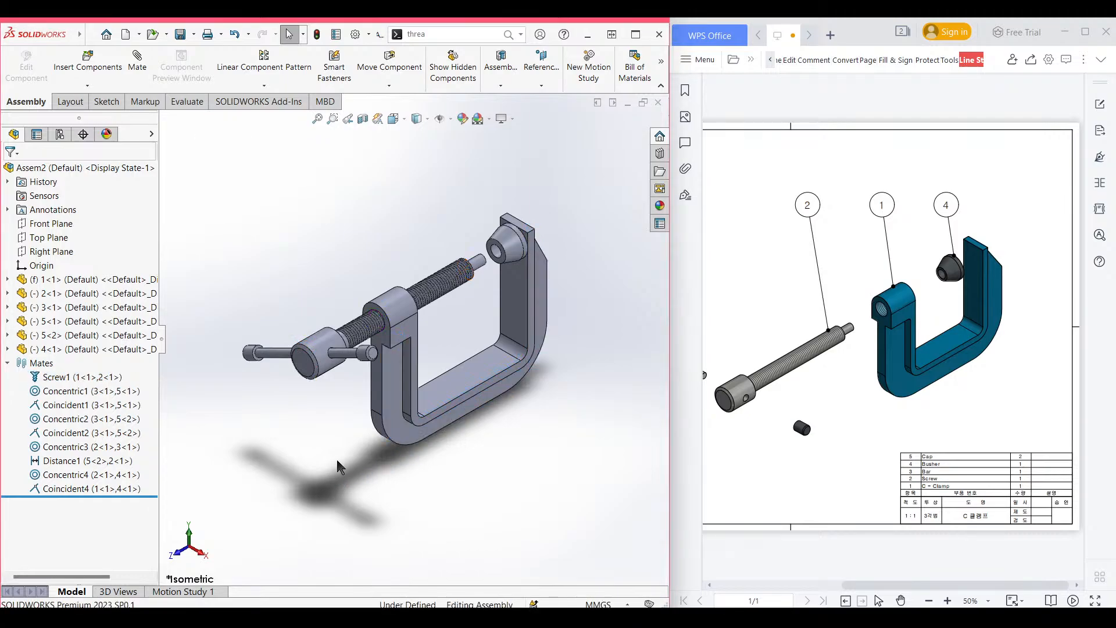